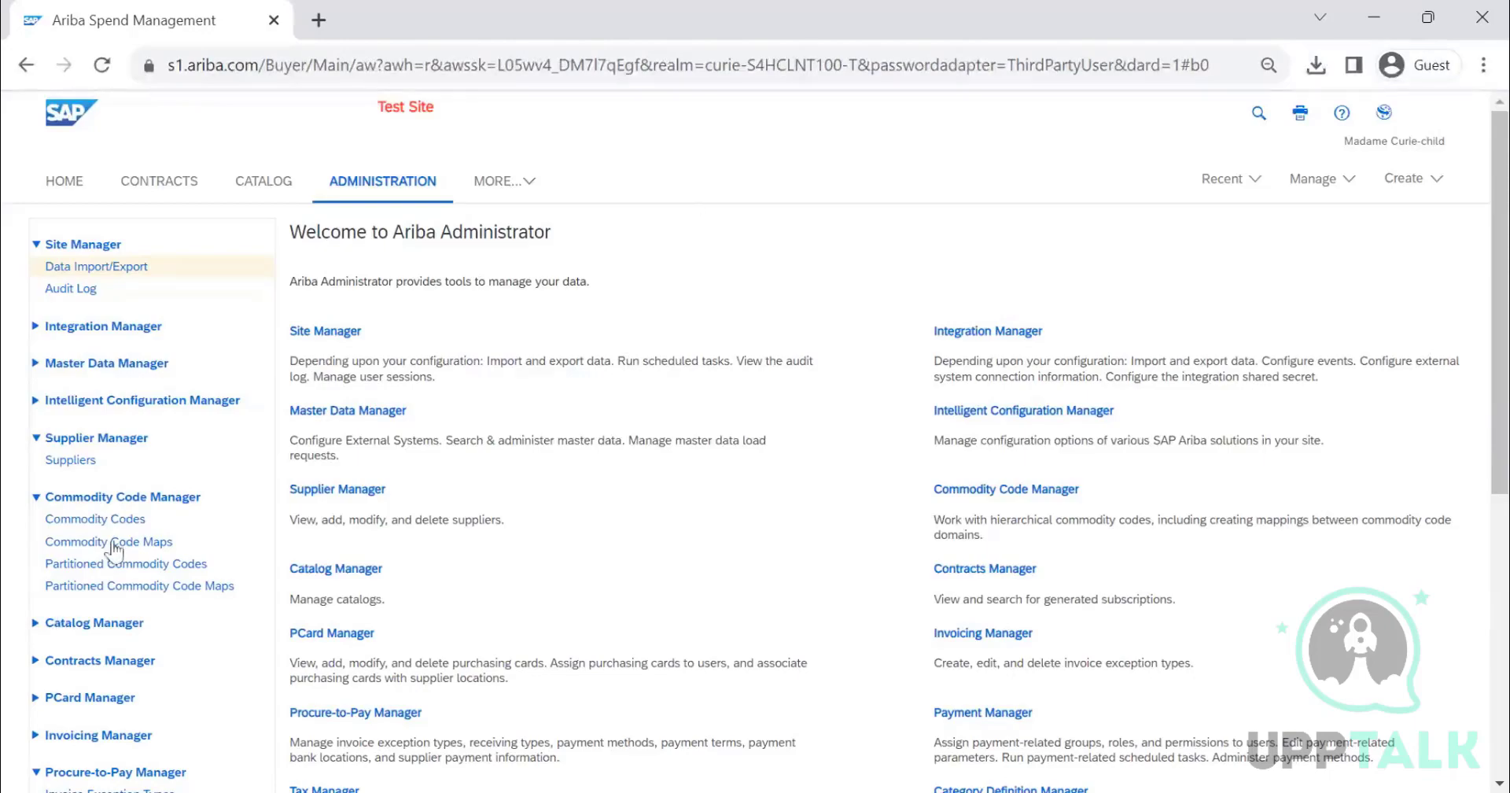
pyautogui.scroll(-5, 111, 544)
pyautogui.scroll(5, 327, 516)
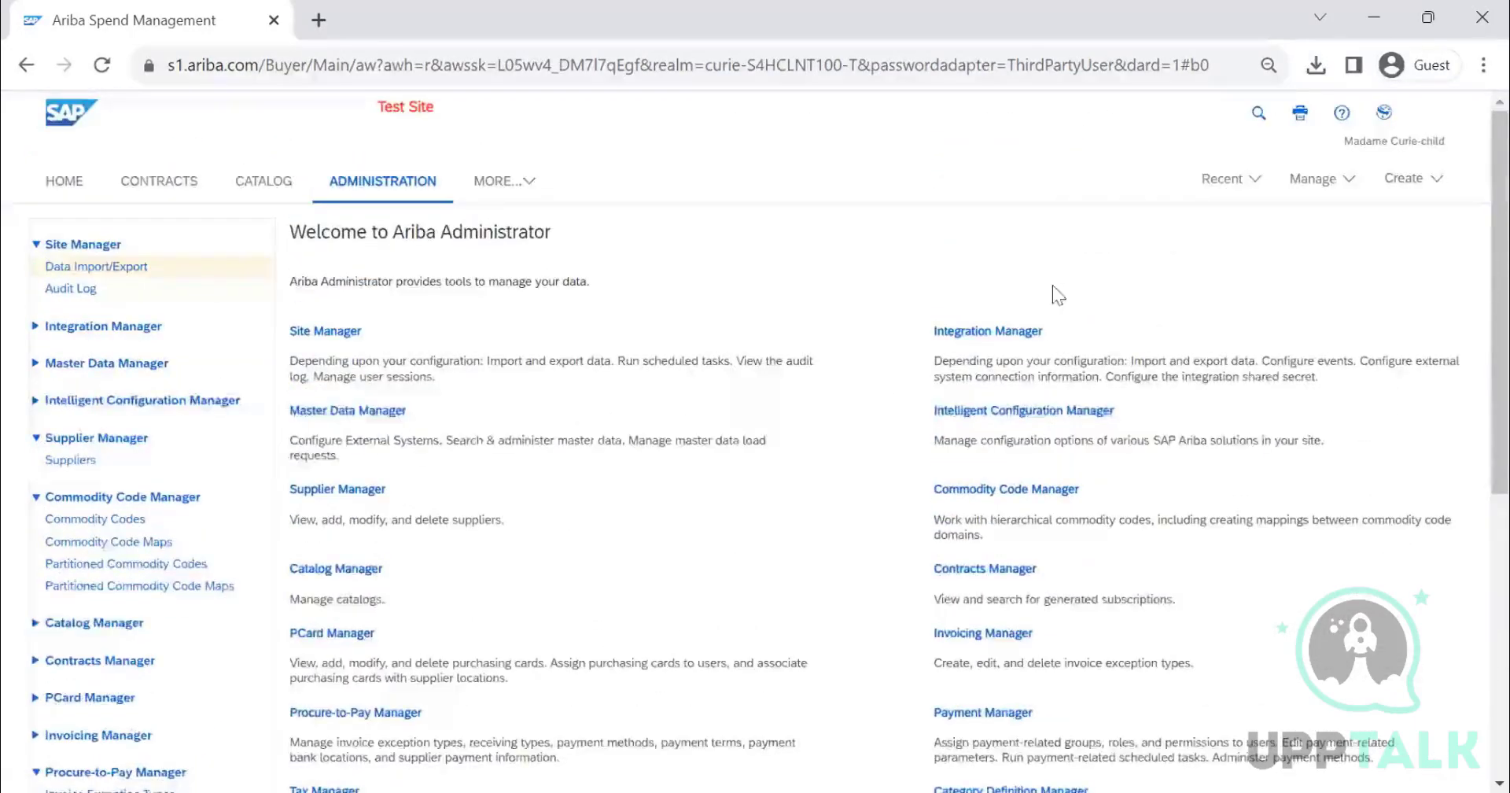
pyautogui.scroll(-5, 336, 444)
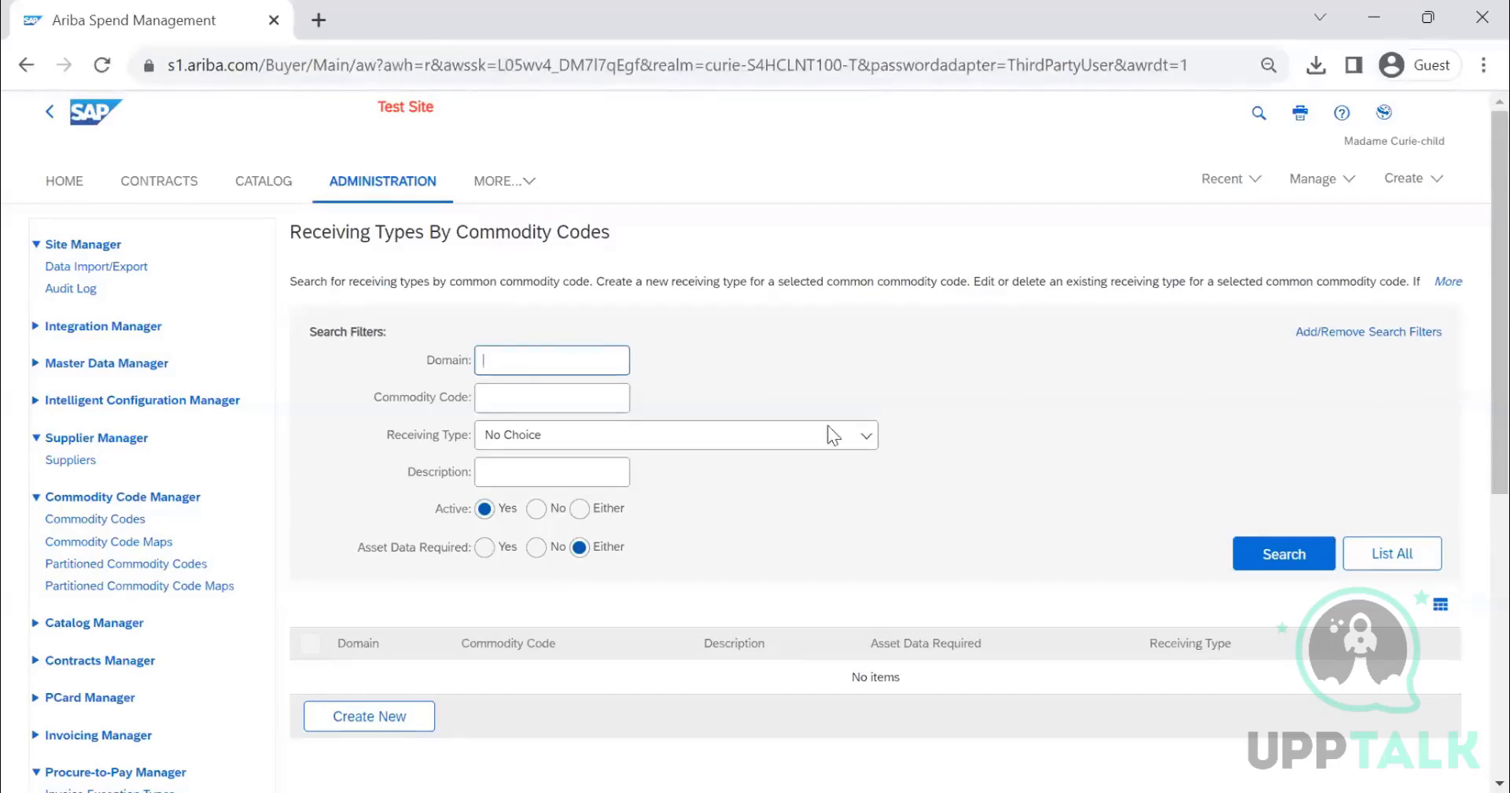
# - List all receiving types defined by commodity code
pyautogui.scroll(-5, 827, 425)
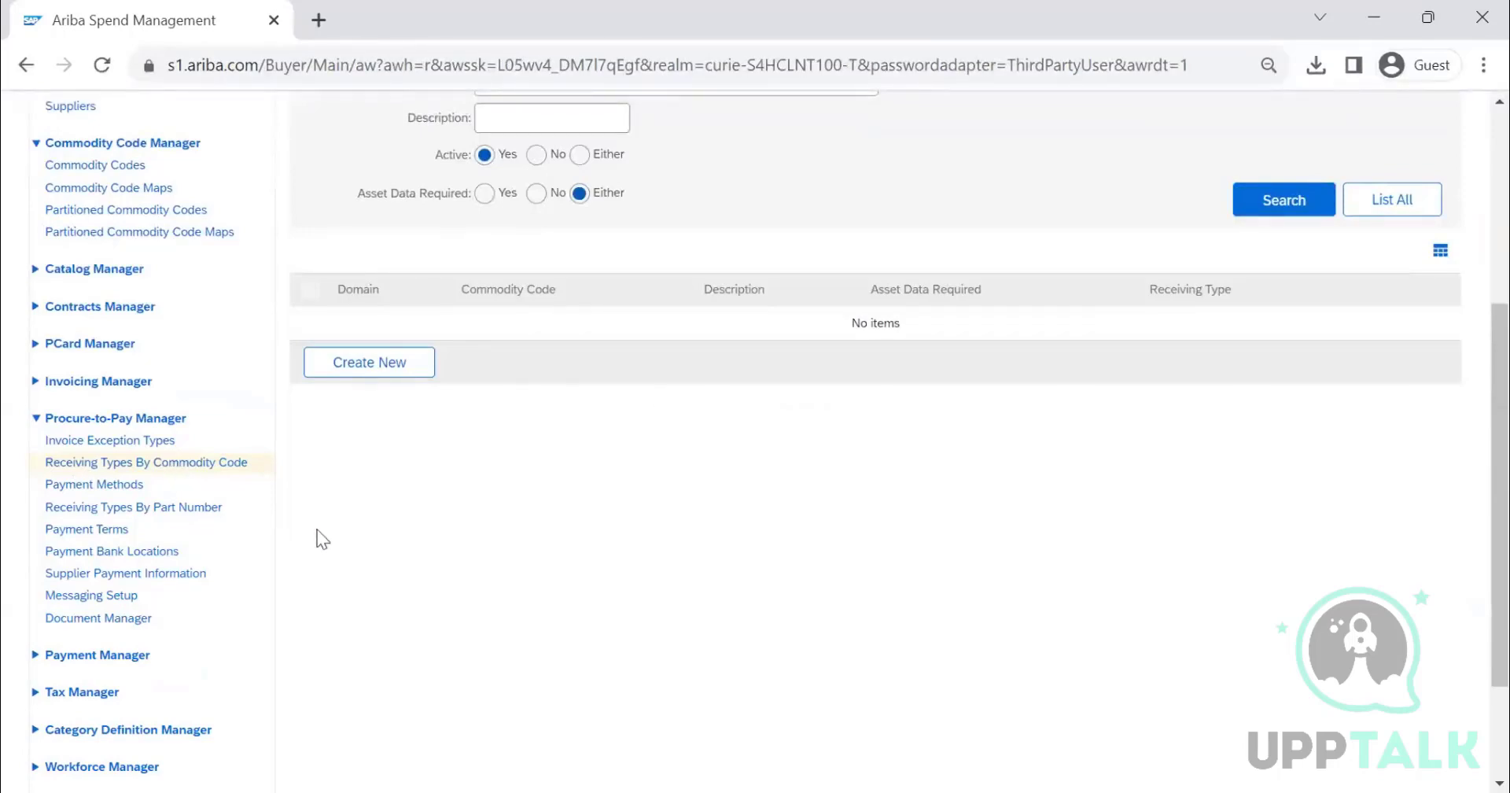
pyautogui.scroll(1, 650, 533)
pyautogui.scroll(2, 648, 534)
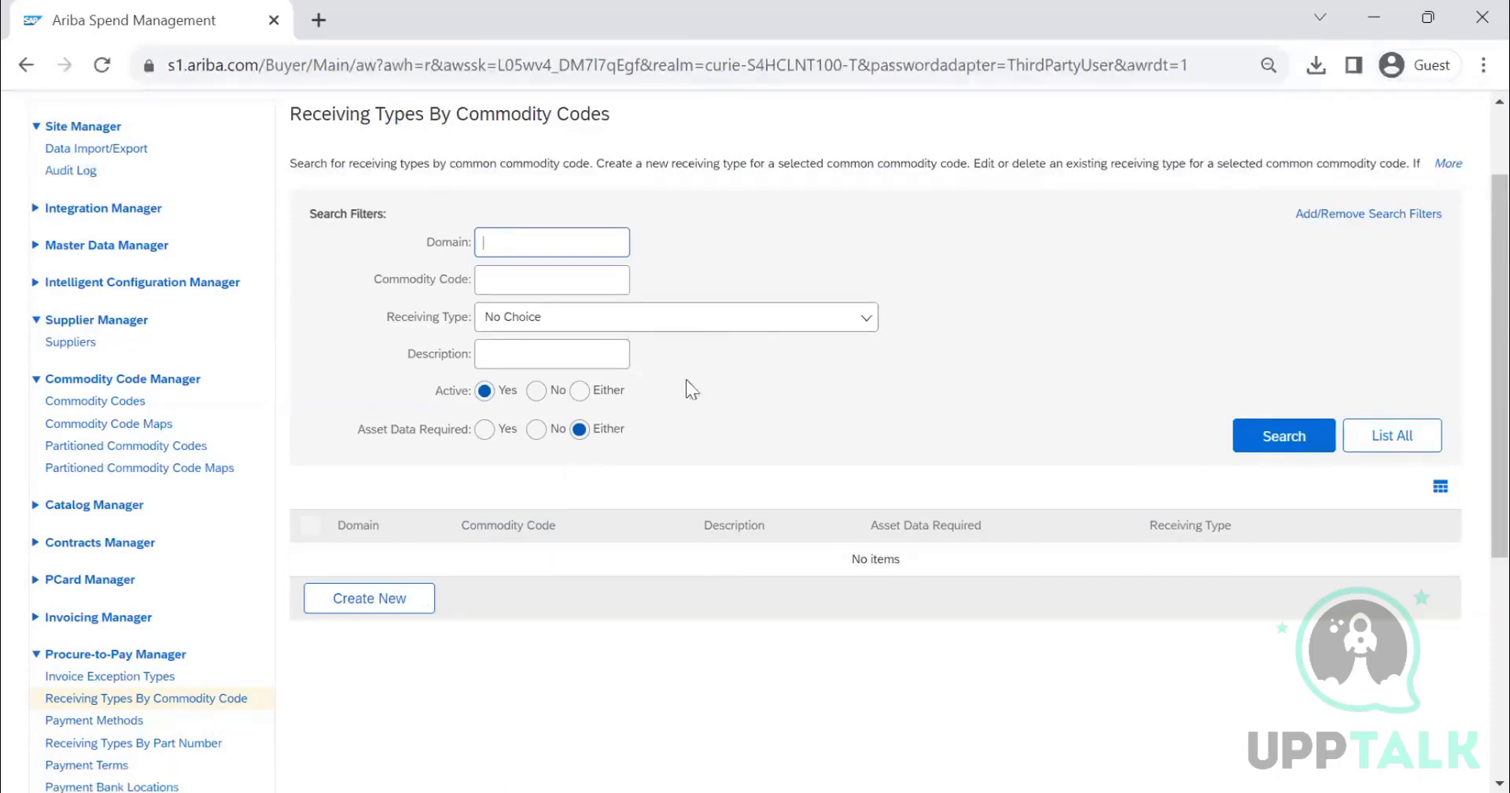
pyautogui.click(1427, 445)
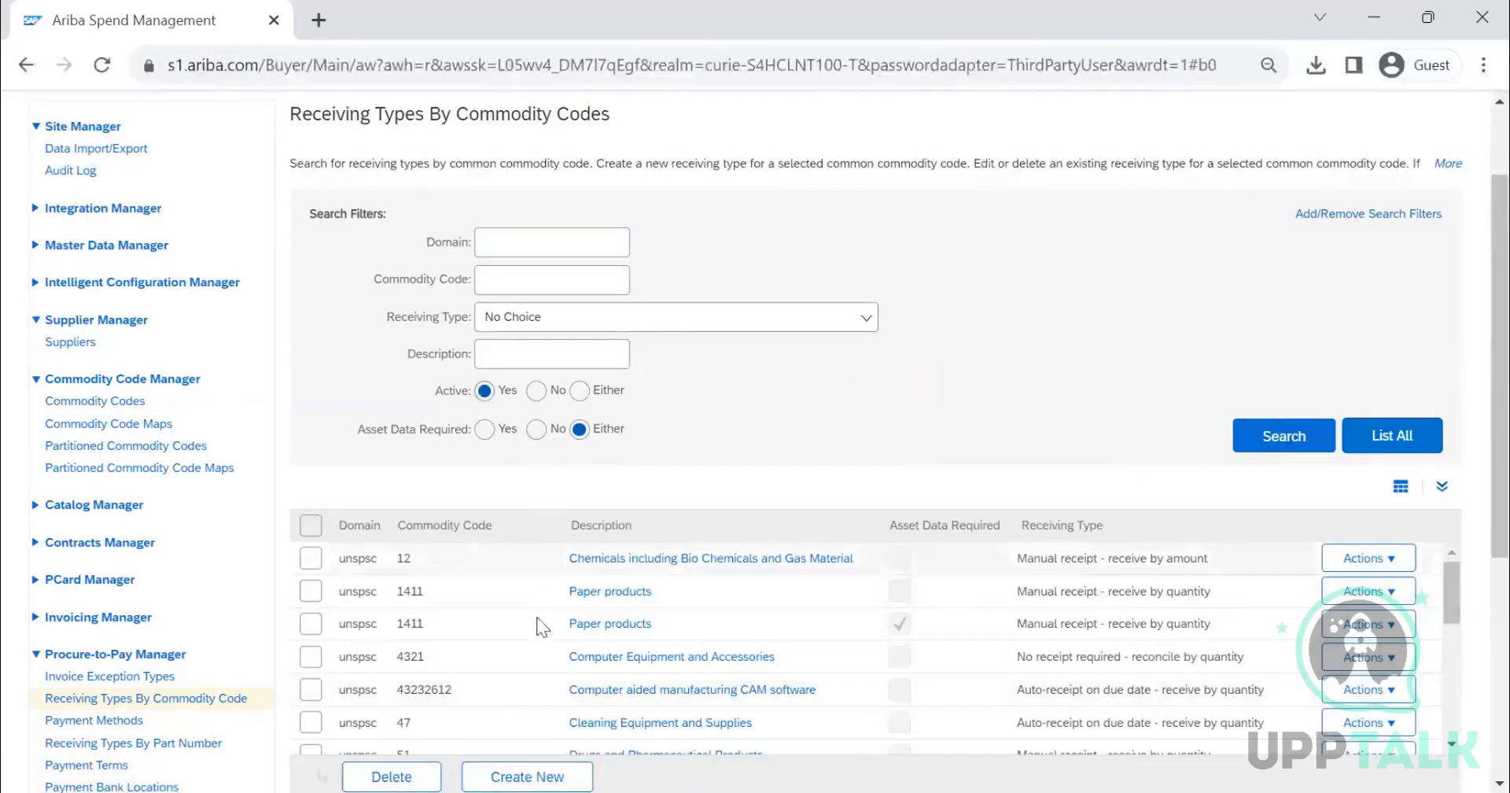
# - Browse the options available in the Receiving Type search filter
pyautogui.scroll(-3, 692, 704)
pyautogui.scroll(-3, 665, 620)
pyautogui.scroll(10, 665, 619)
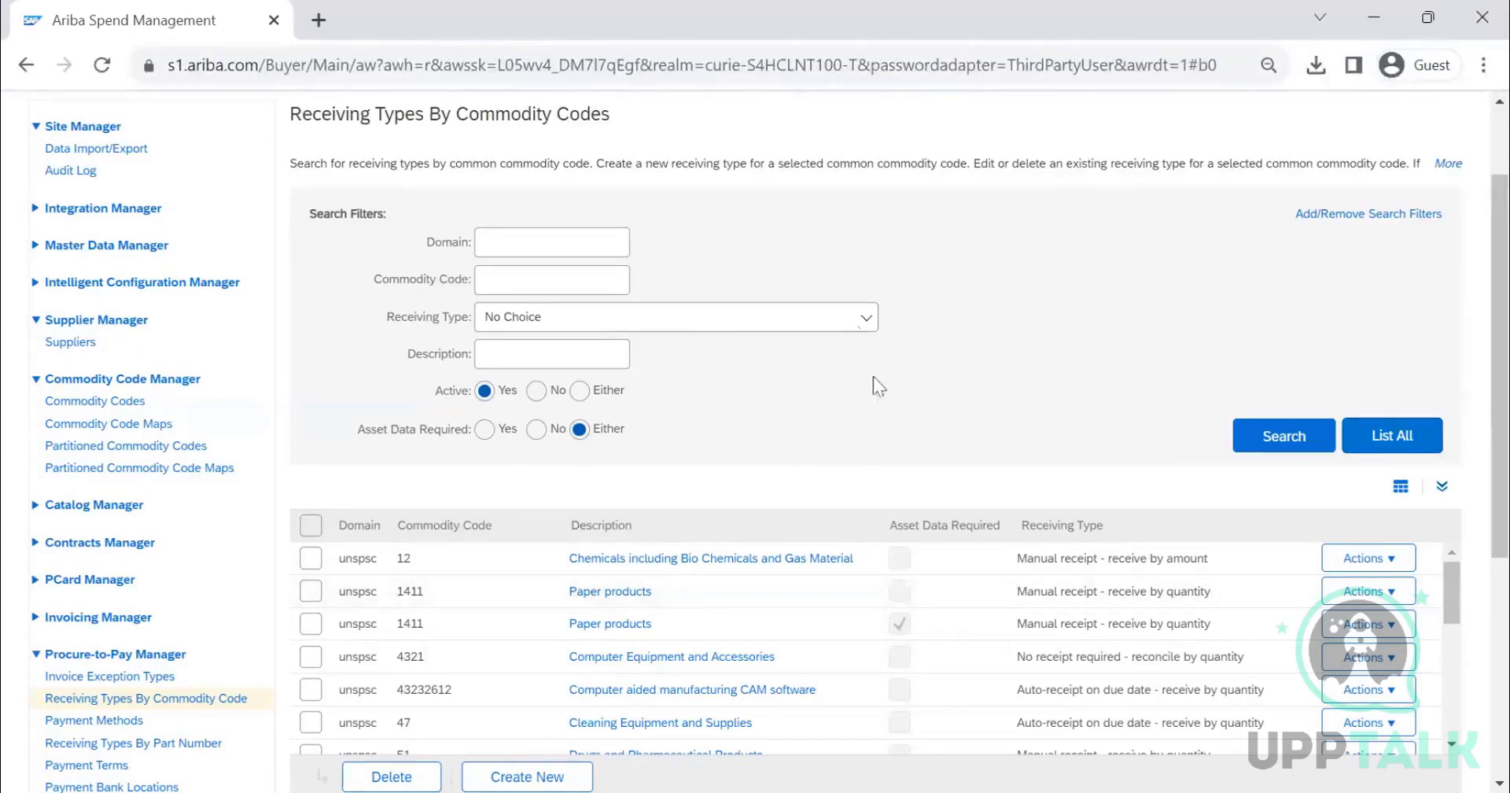
pyautogui.click(829, 321)
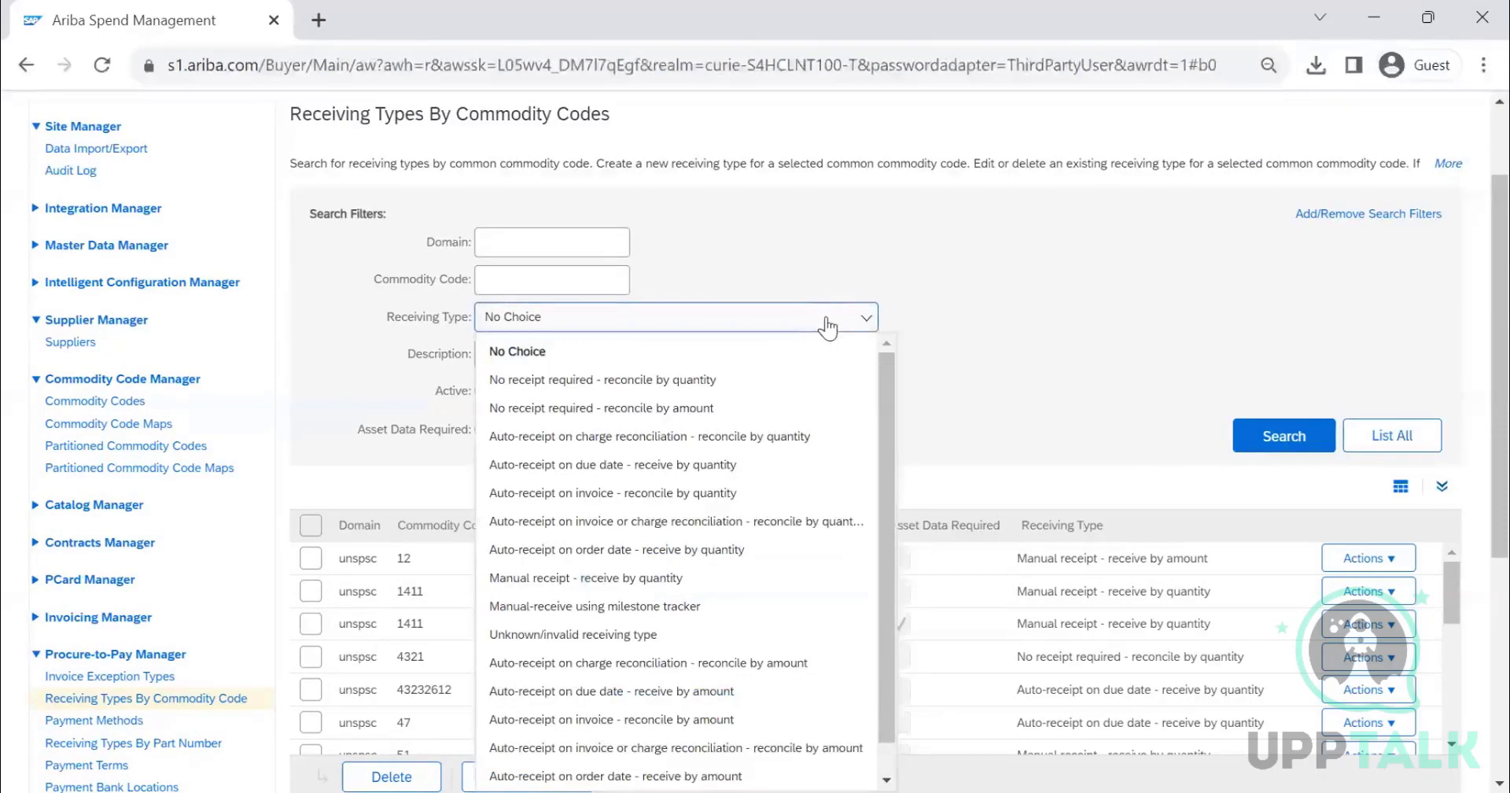
pyautogui.click(1093, 320)
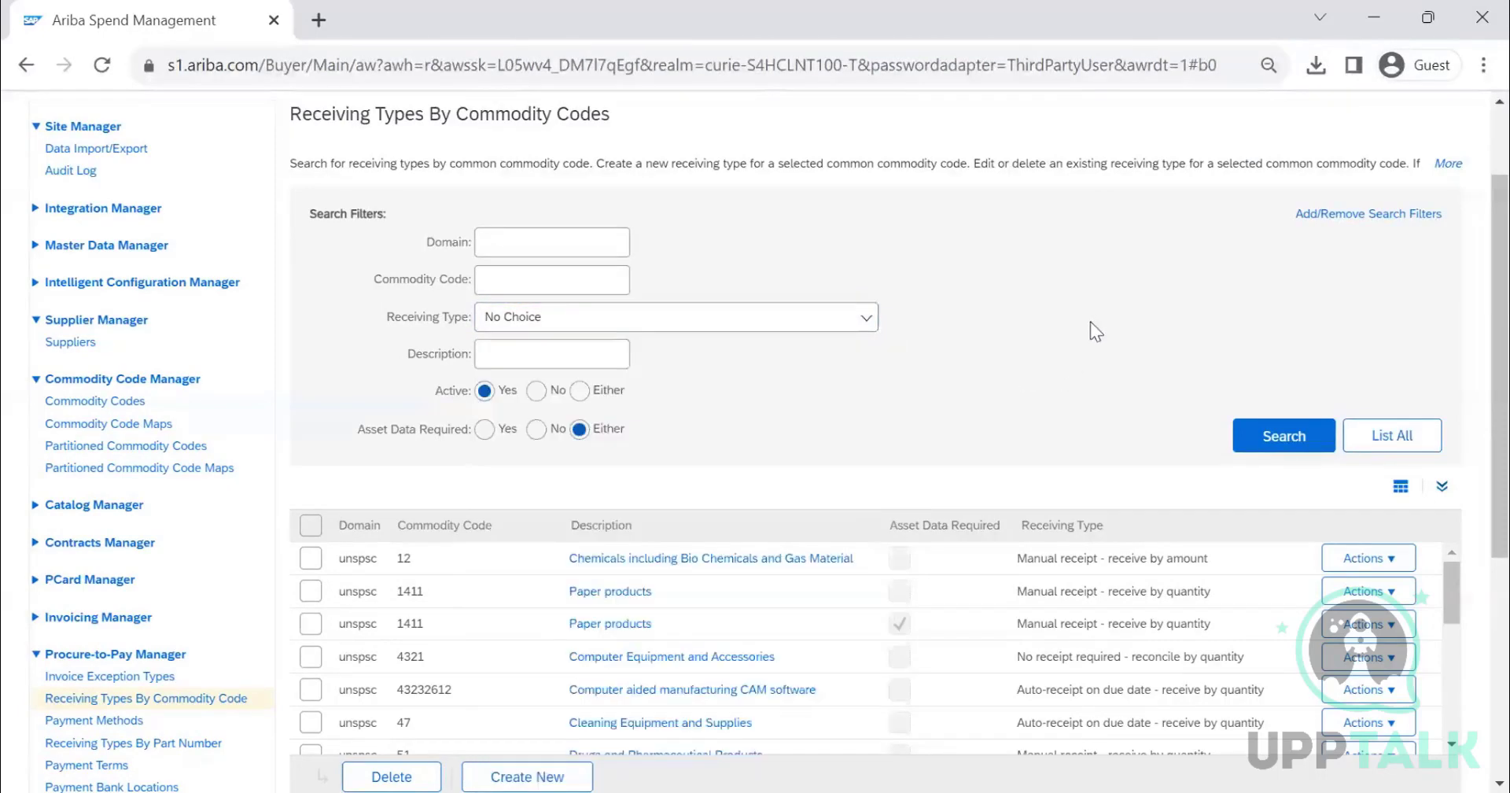
pyautogui.click(808, 320)
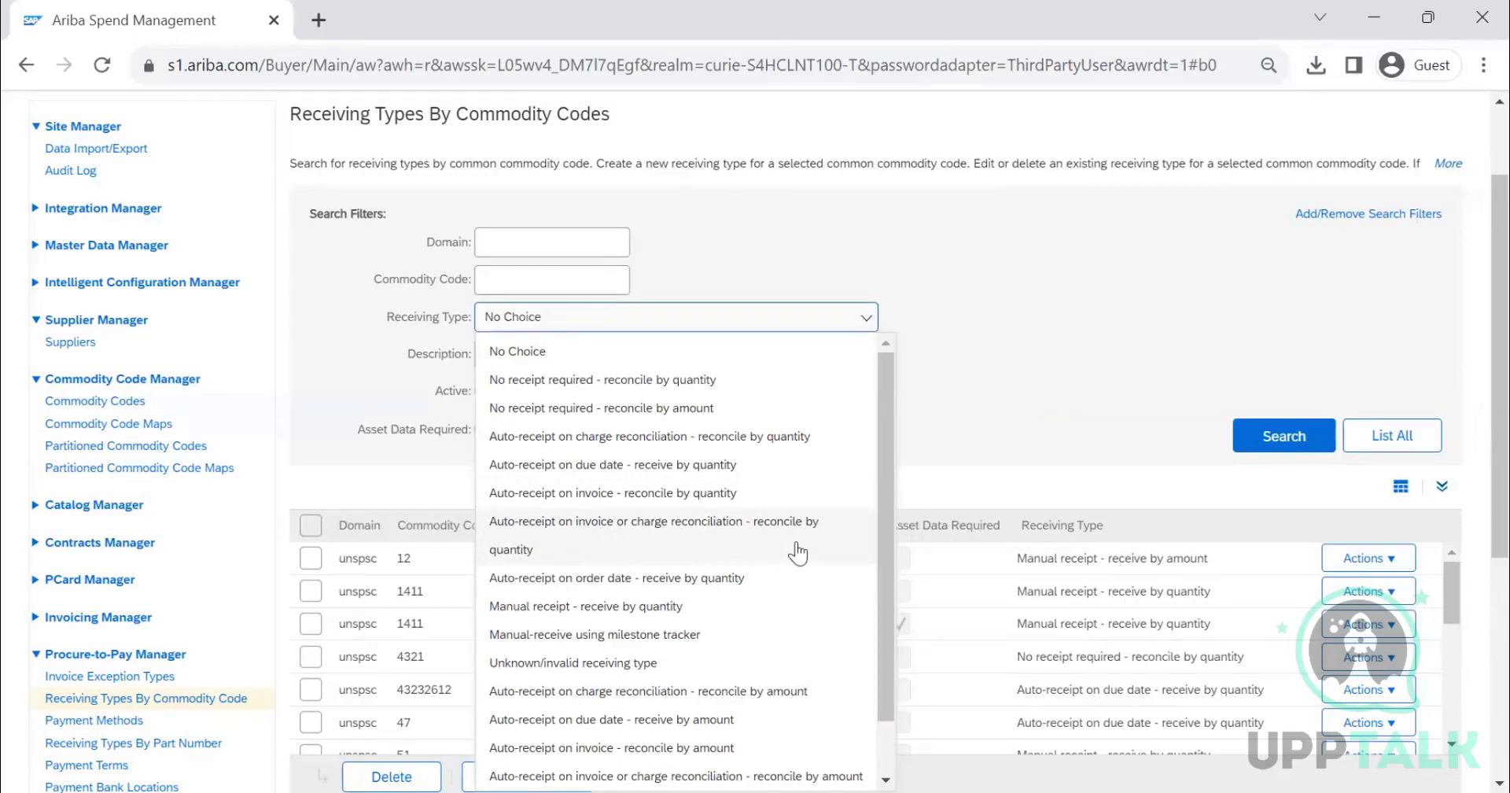
pyautogui.scroll(-1, 797, 553)
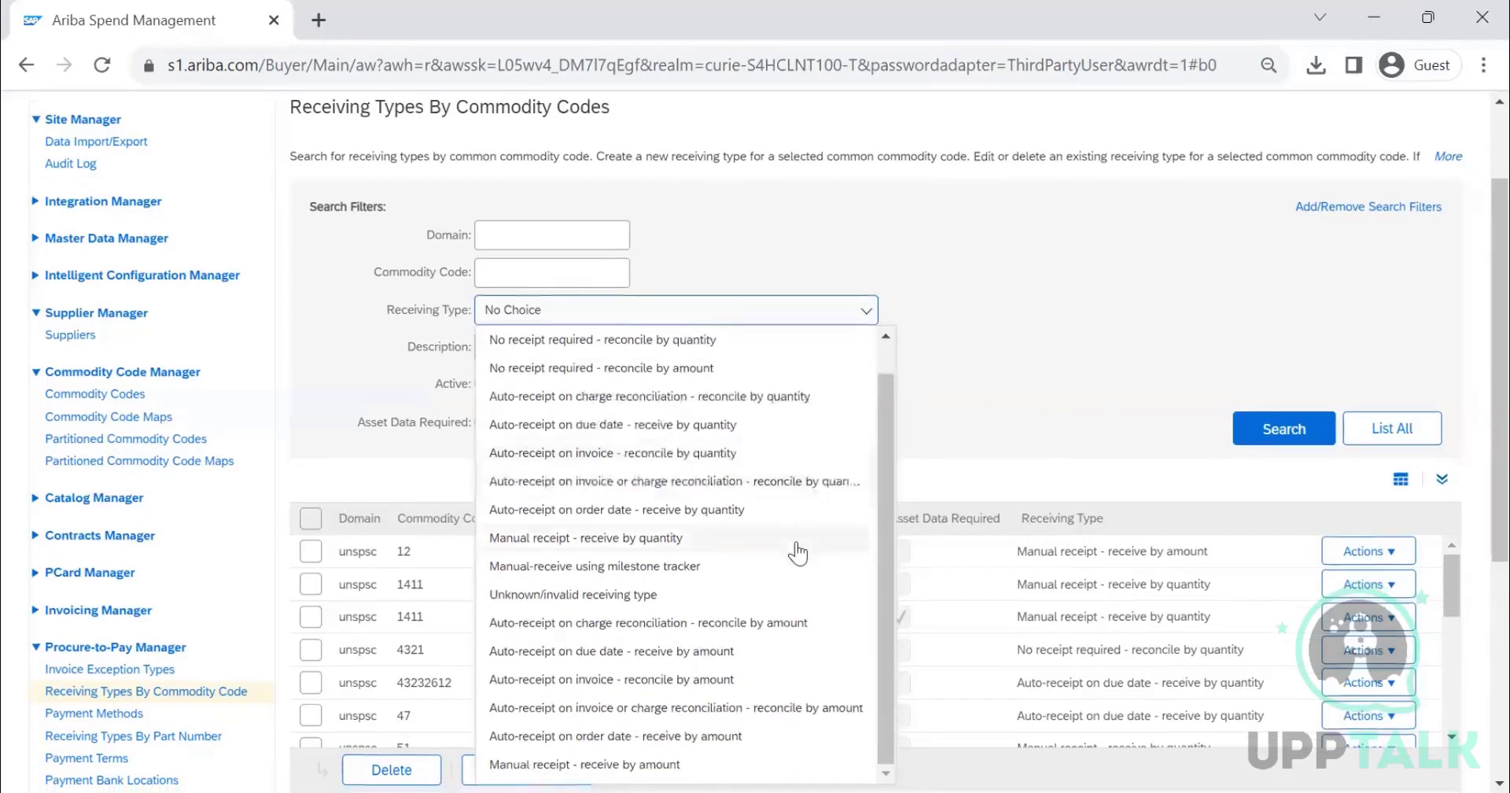
pyautogui.scroll(-3, 793, 550)
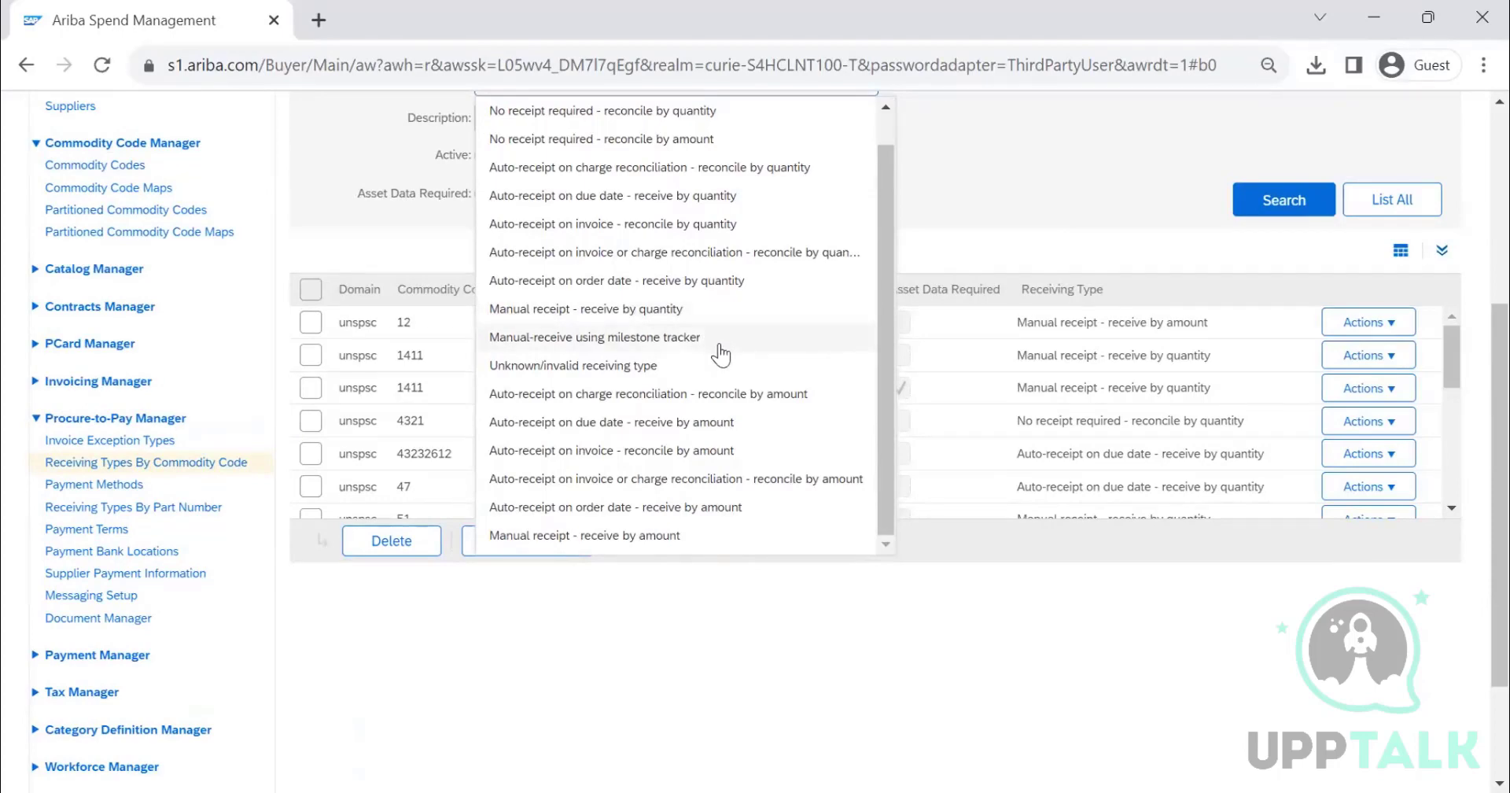
pyautogui.scroll(-2, 707, 422)
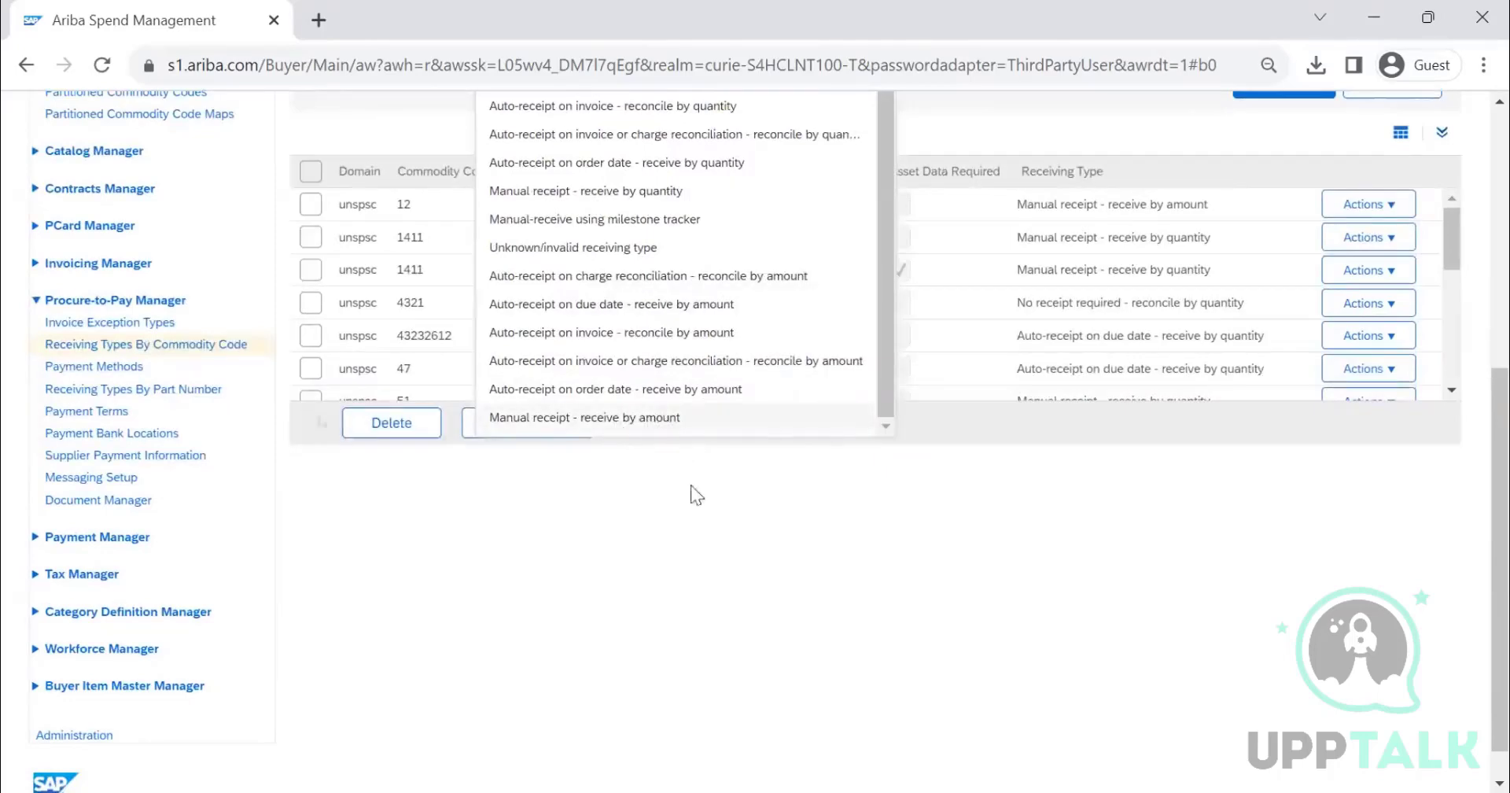
pyautogui.click(725, 525)
pyautogui.scroll(5, 789, 542)
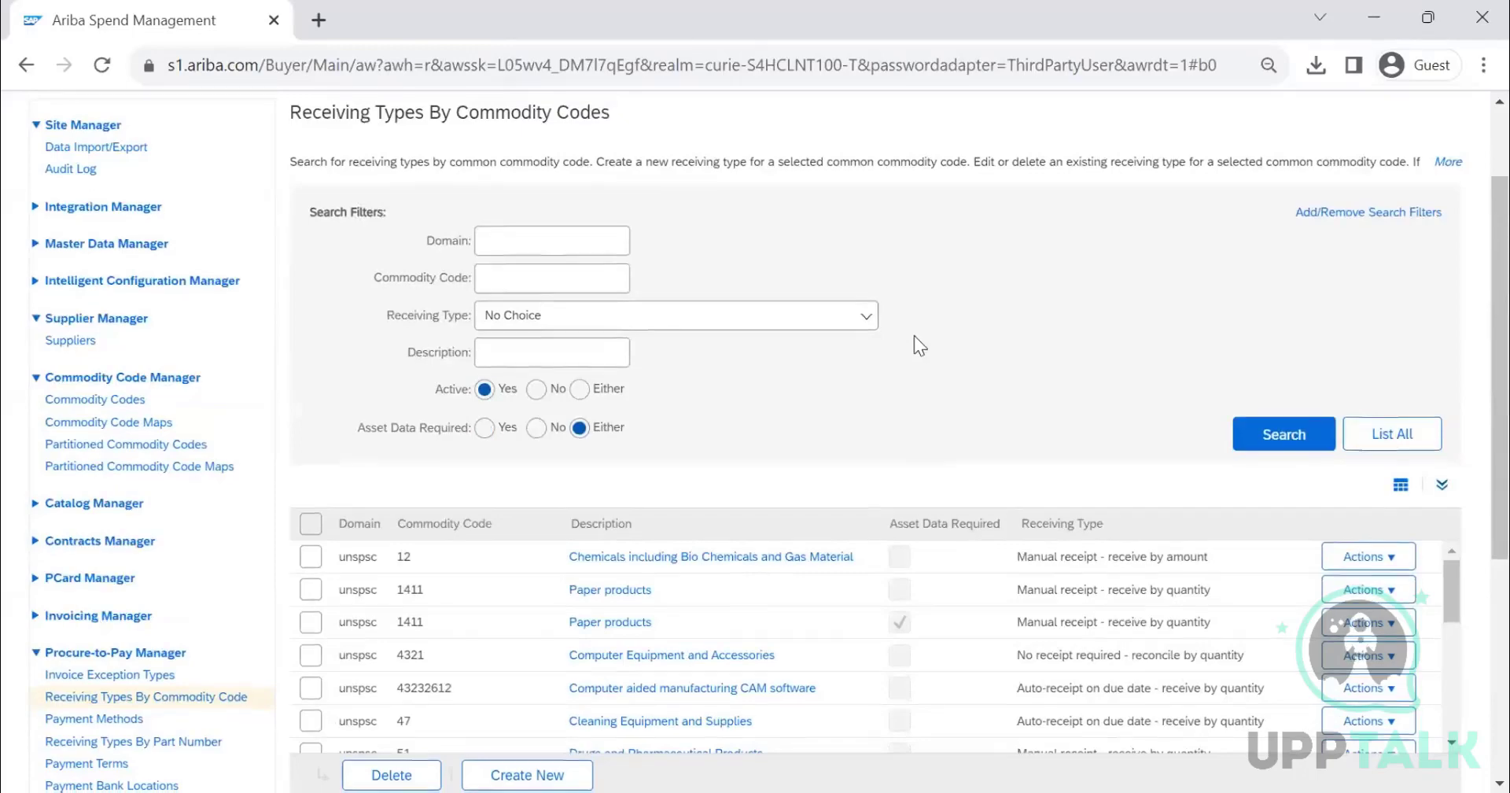
# - Examine the receiving types assigned to each commodity code in the results list
pyautogui.scroll(-2, 913, 335)
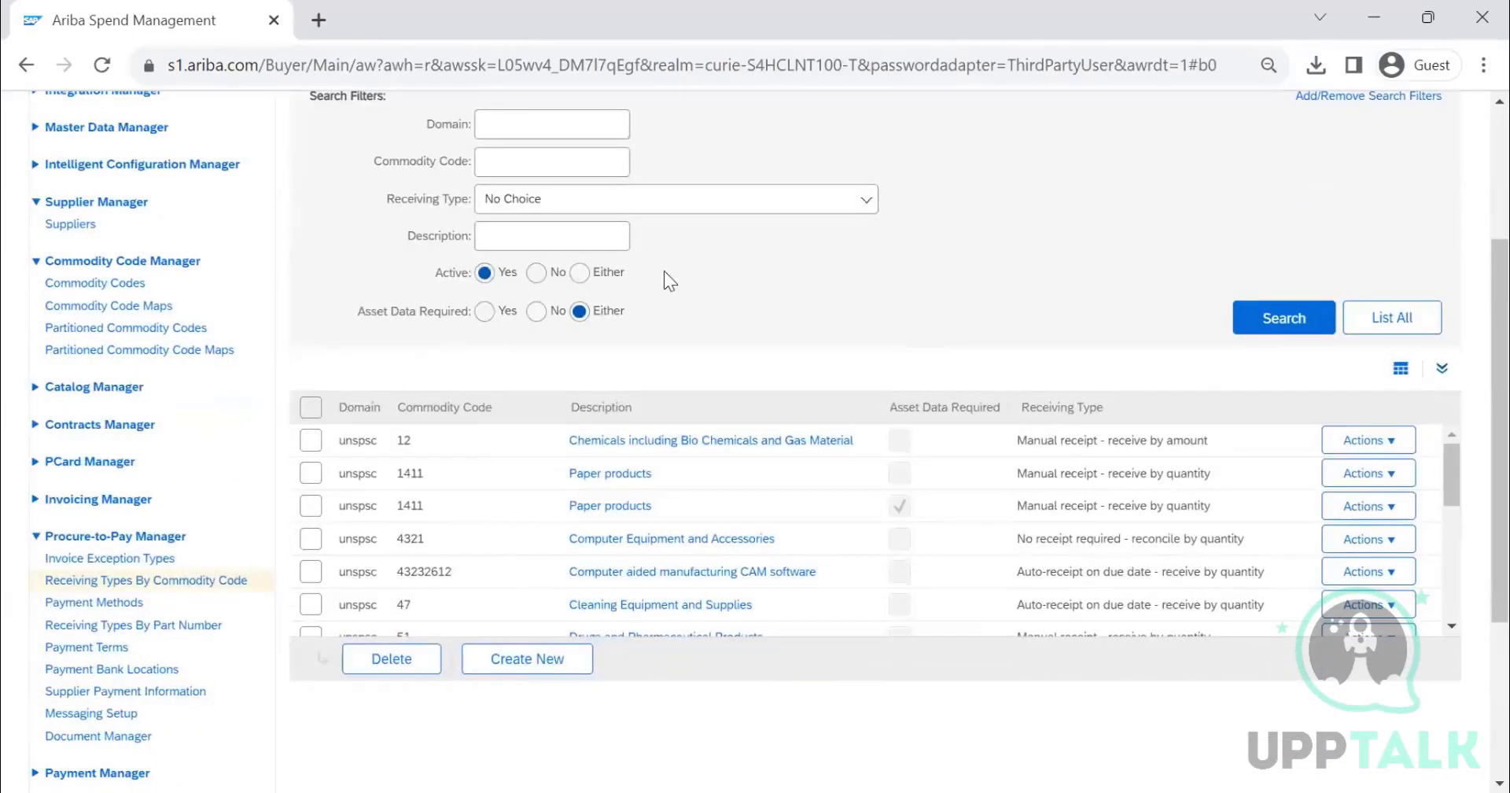
pyautogui.scroll(4, 667, 274)
pyautogui.doubleClick(564, 230)
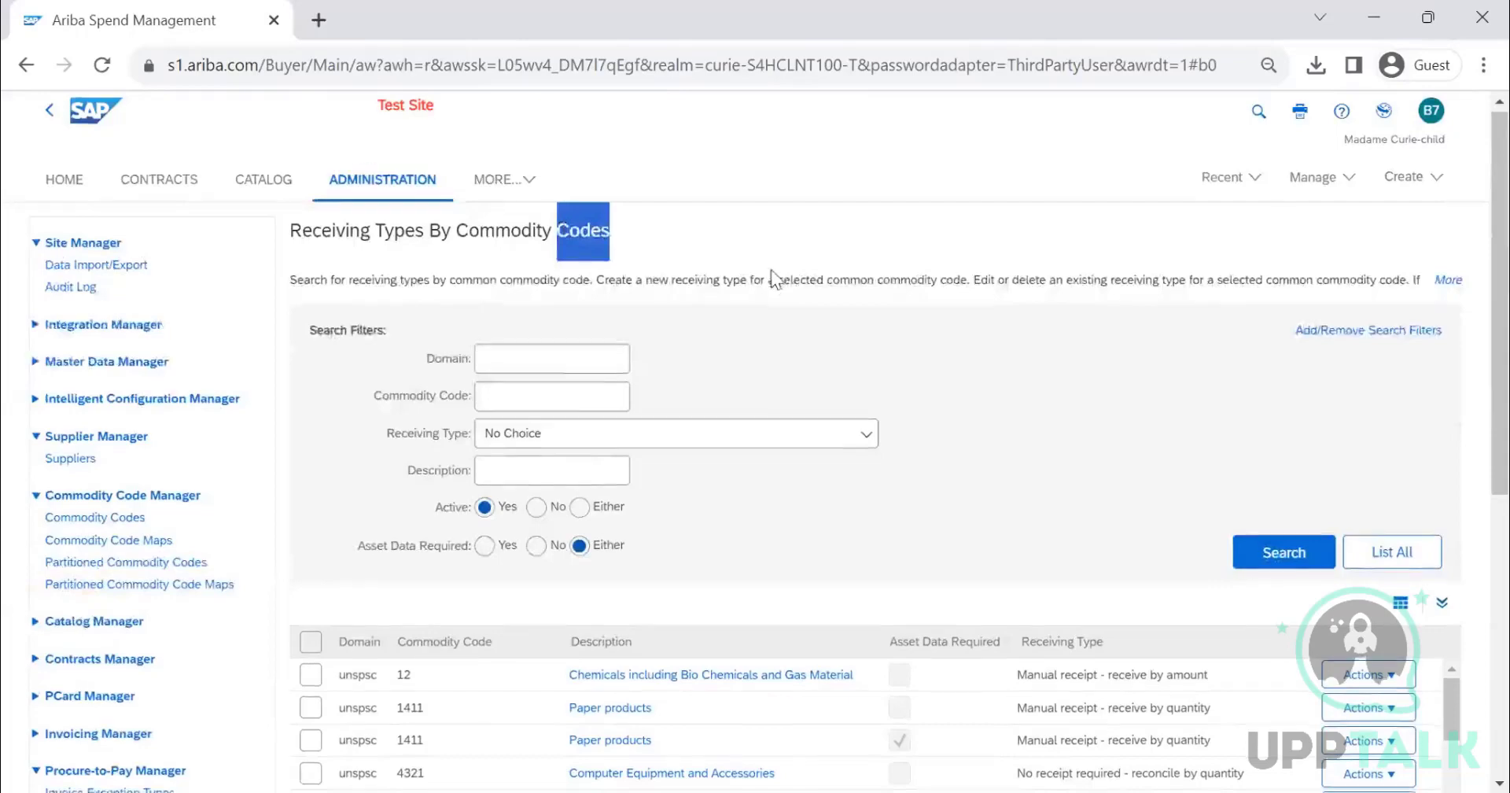
pyautogui.scroll(-4, 667, 236)
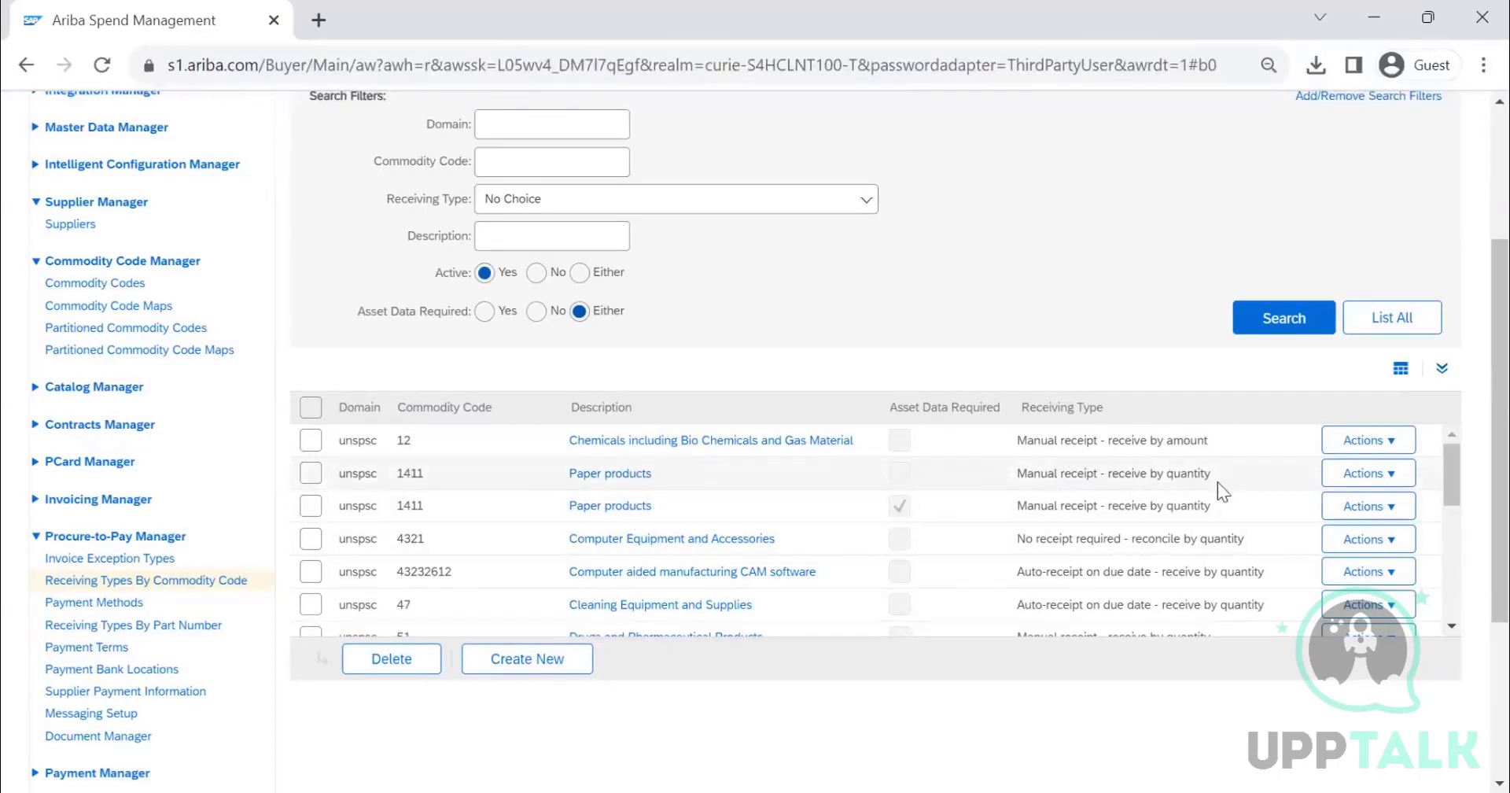
pyautogui.moveTo(426, 474); pyautogui.dragTo(393, 476)
pyautogui.moveTo(1026, 471); pyautogui.dragTo(1190, 485)
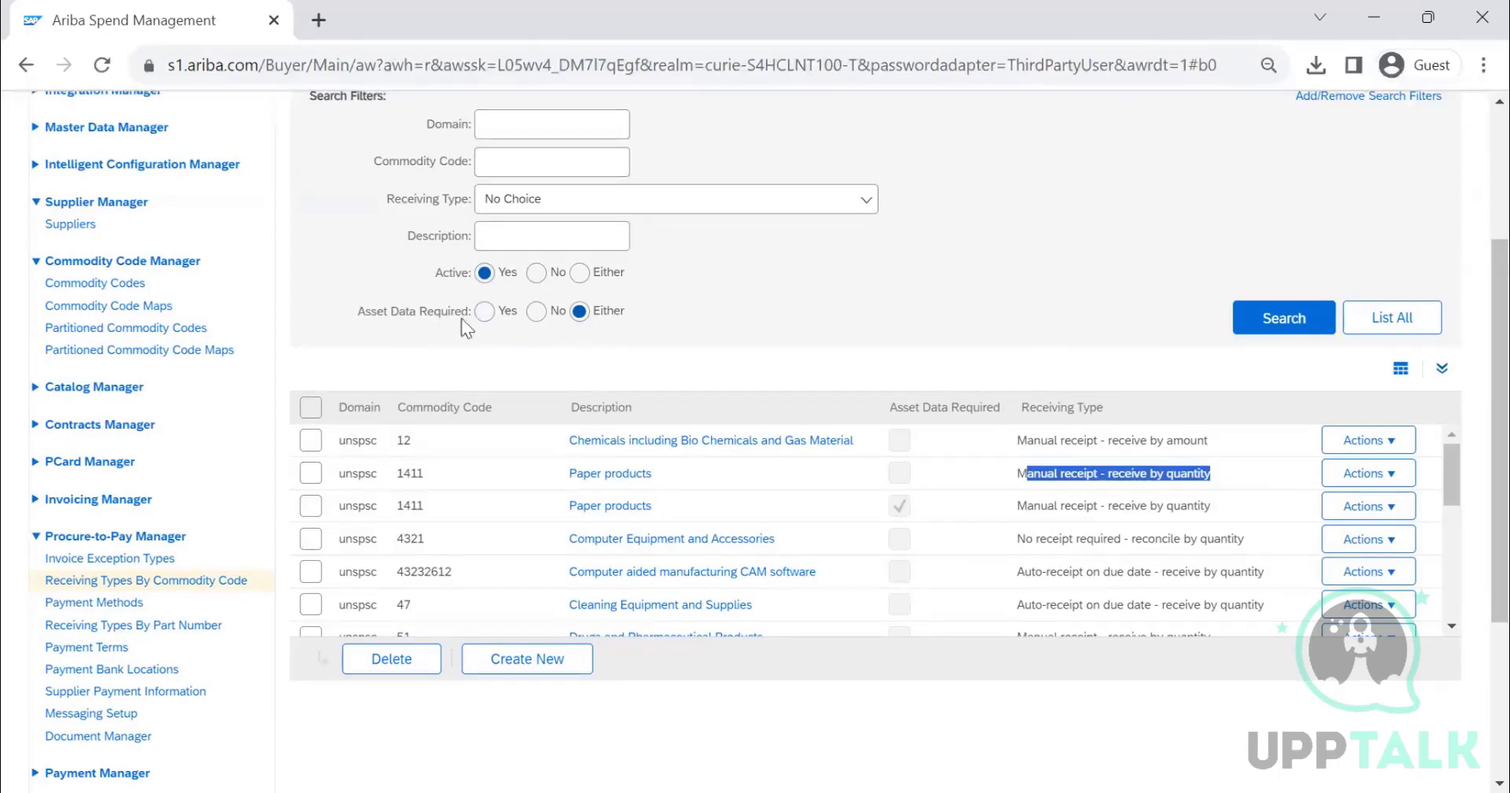
pyautogui.scroll(-2, 903, 250)
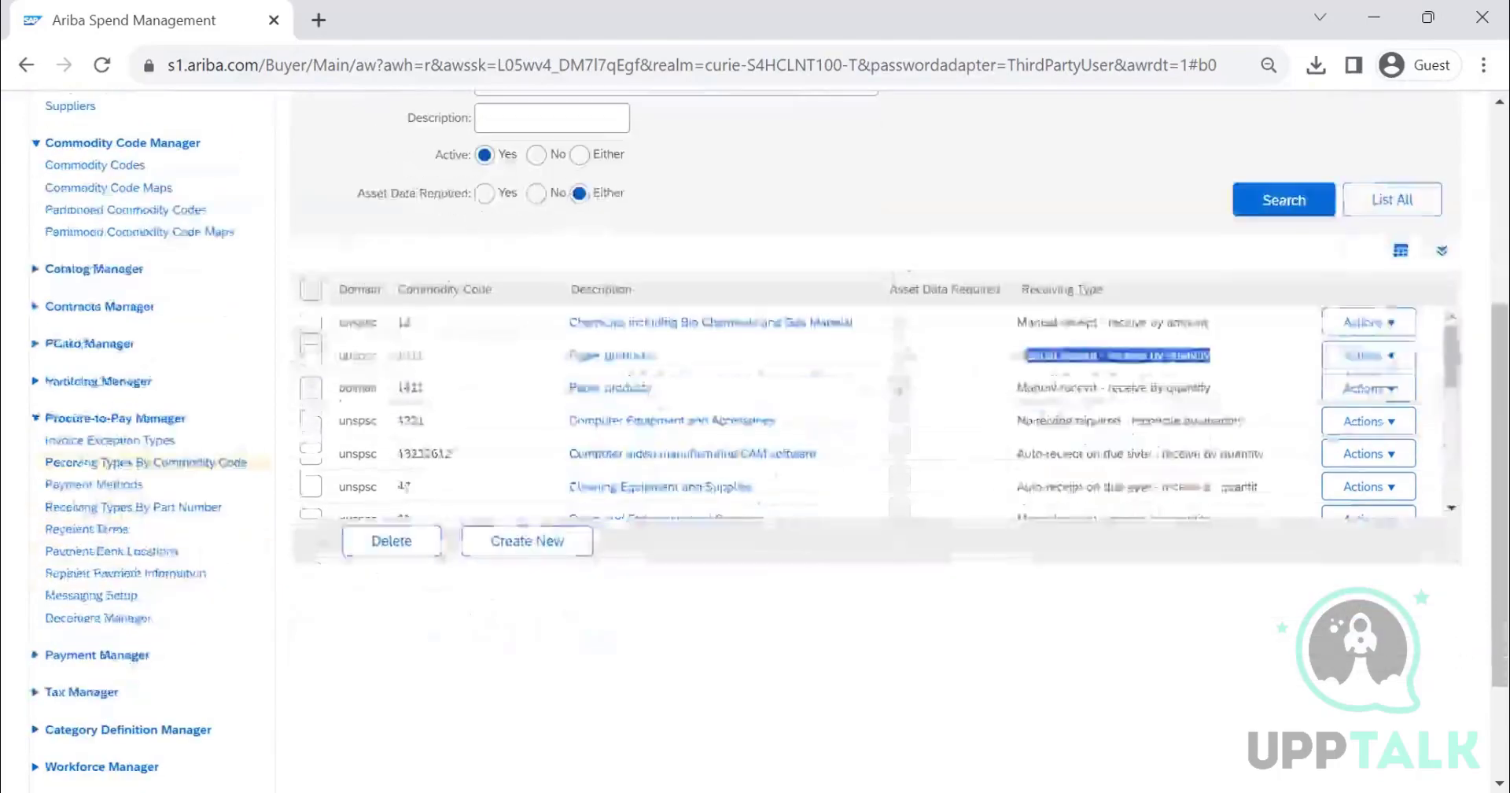
pyautogui.scroll(-10, 648, 436)
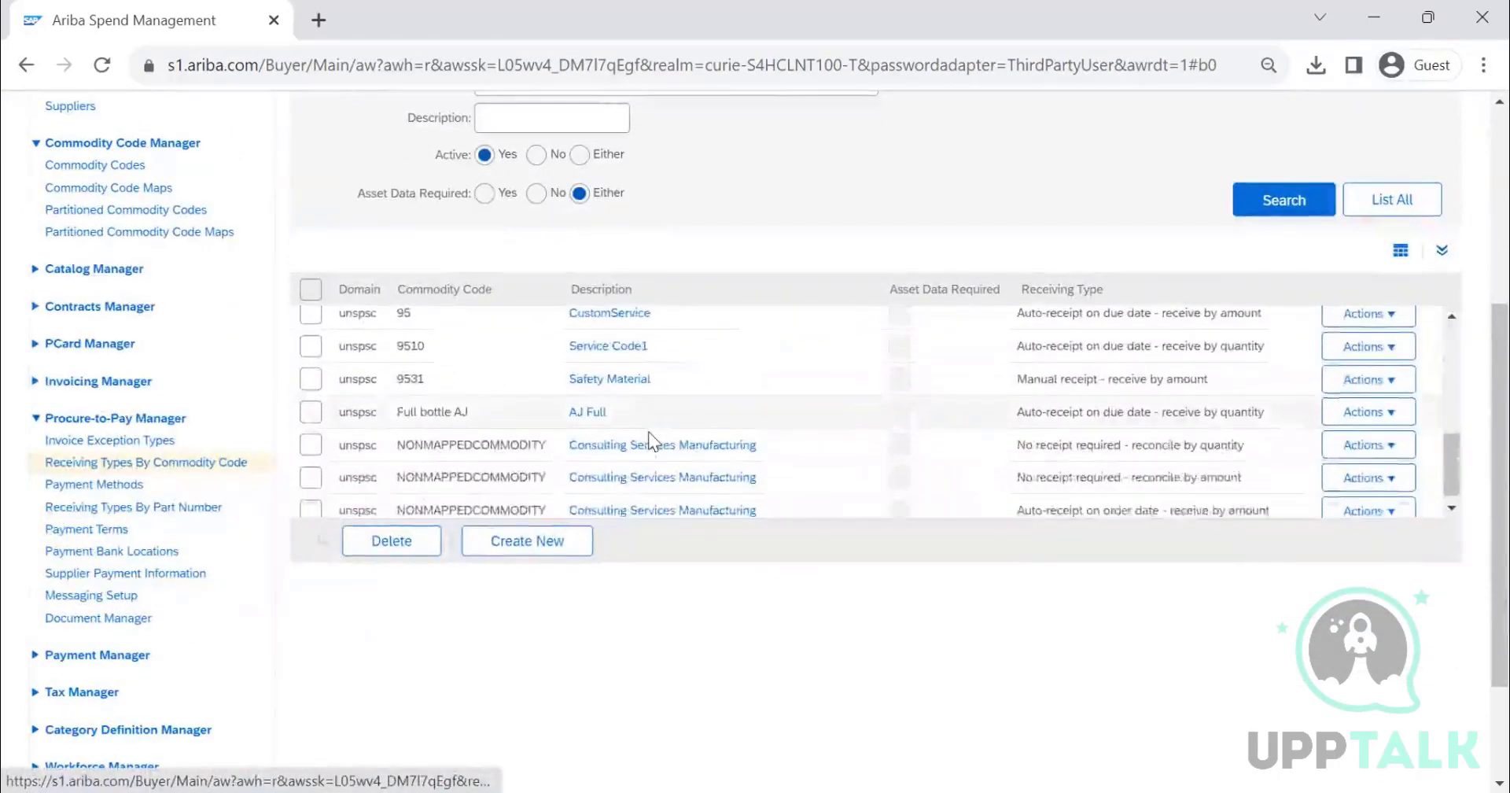
pyautogui.scroll(10, 648, 431)
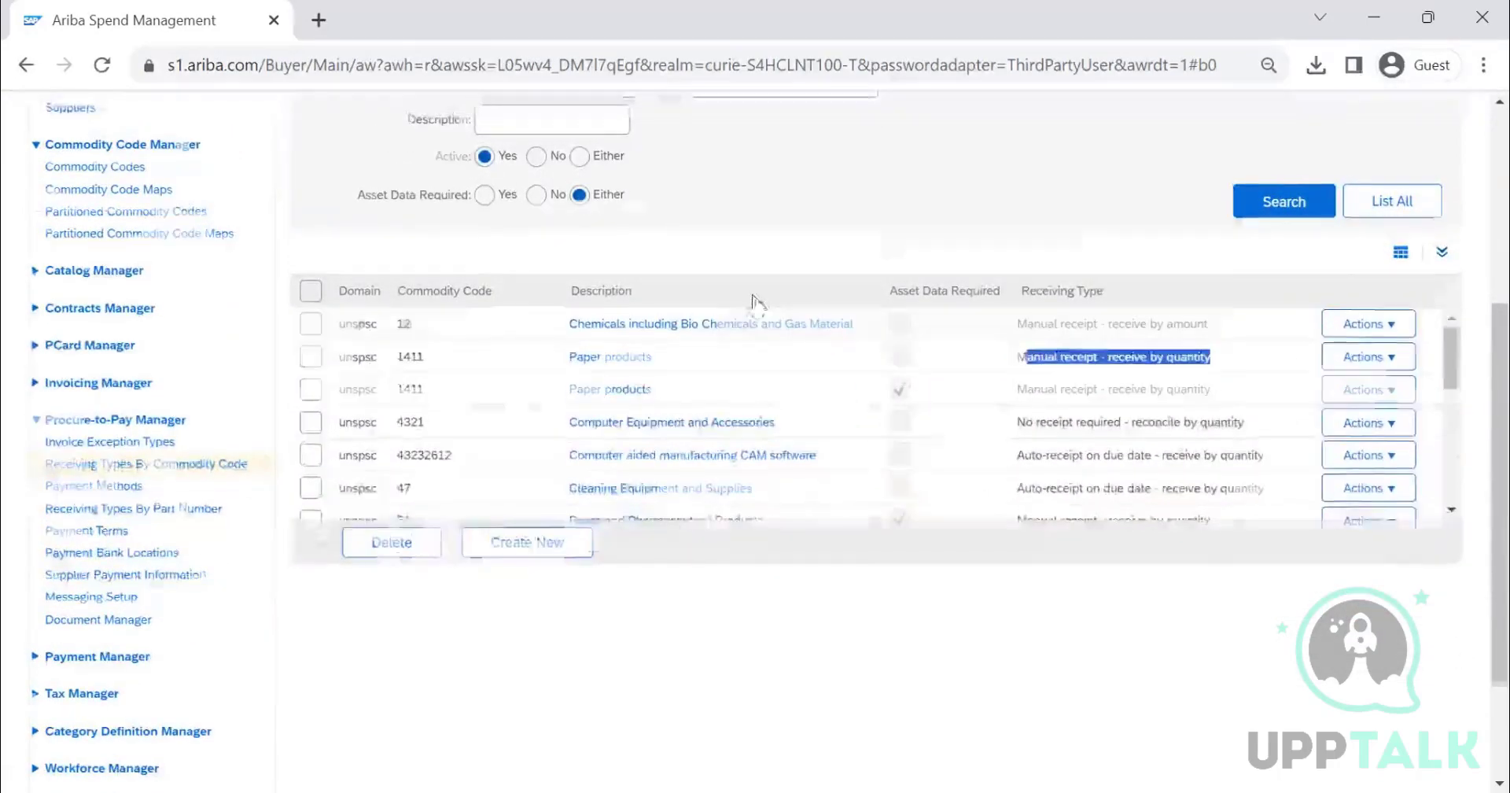
pyautogui.scroll(3, 566, 339)
pyautogui.click(1239, 435)
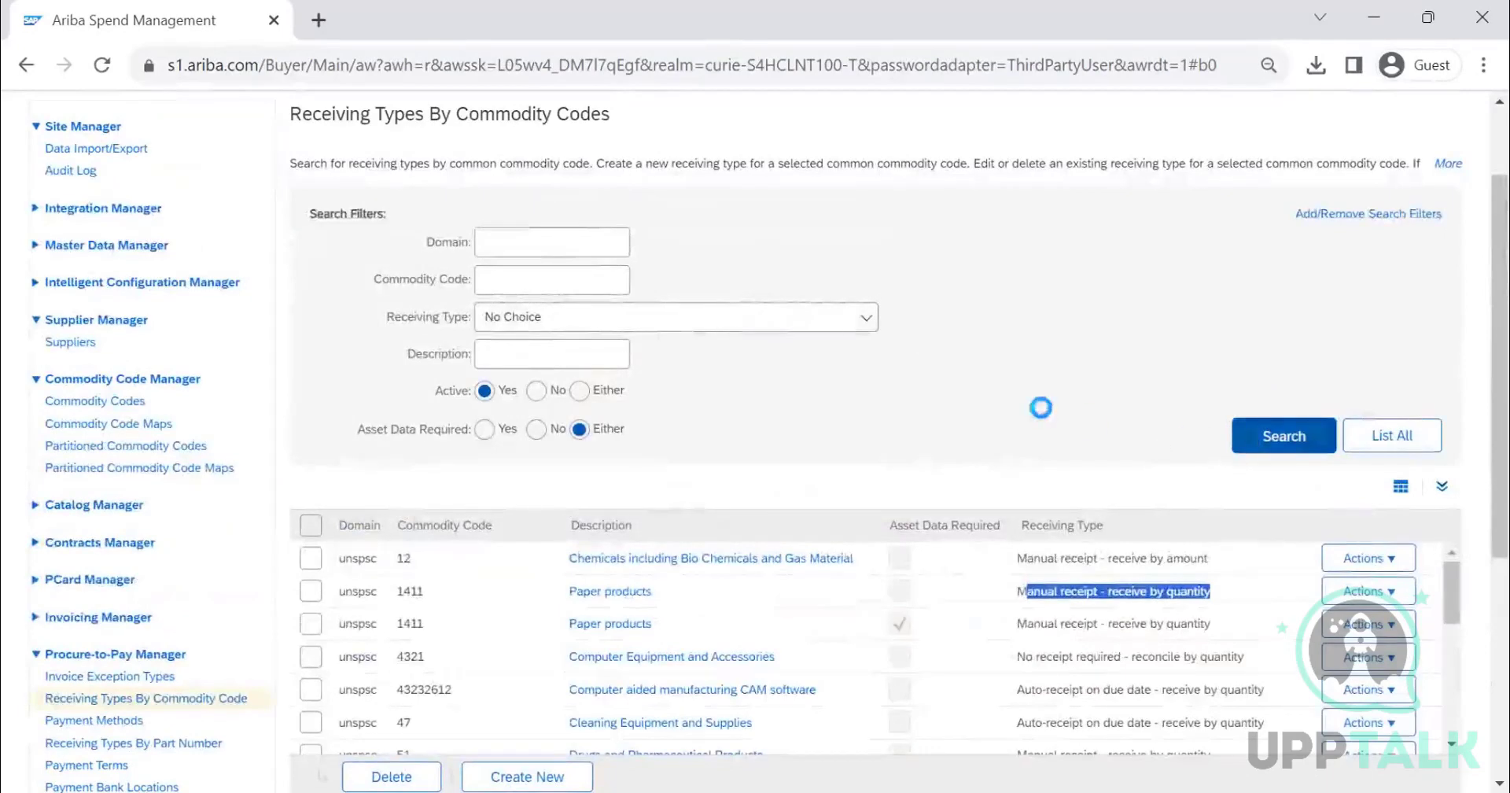
# - Open the 43232612 Computer aided manufacturing CAM software receiving type for editing
pyautogui.scroll(-2, 980, 372)
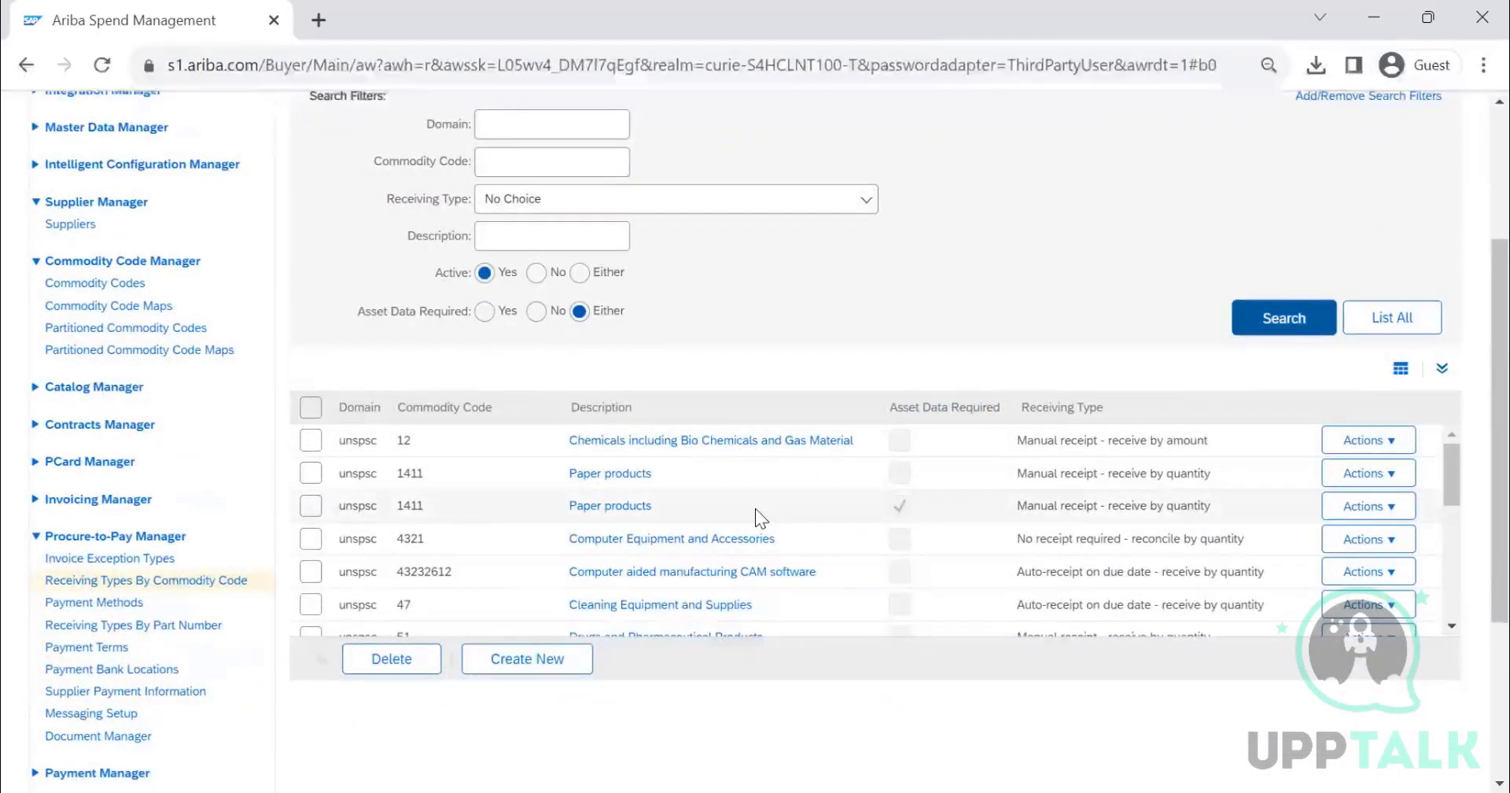
pyautogui.scroll(-10, 747, 545)
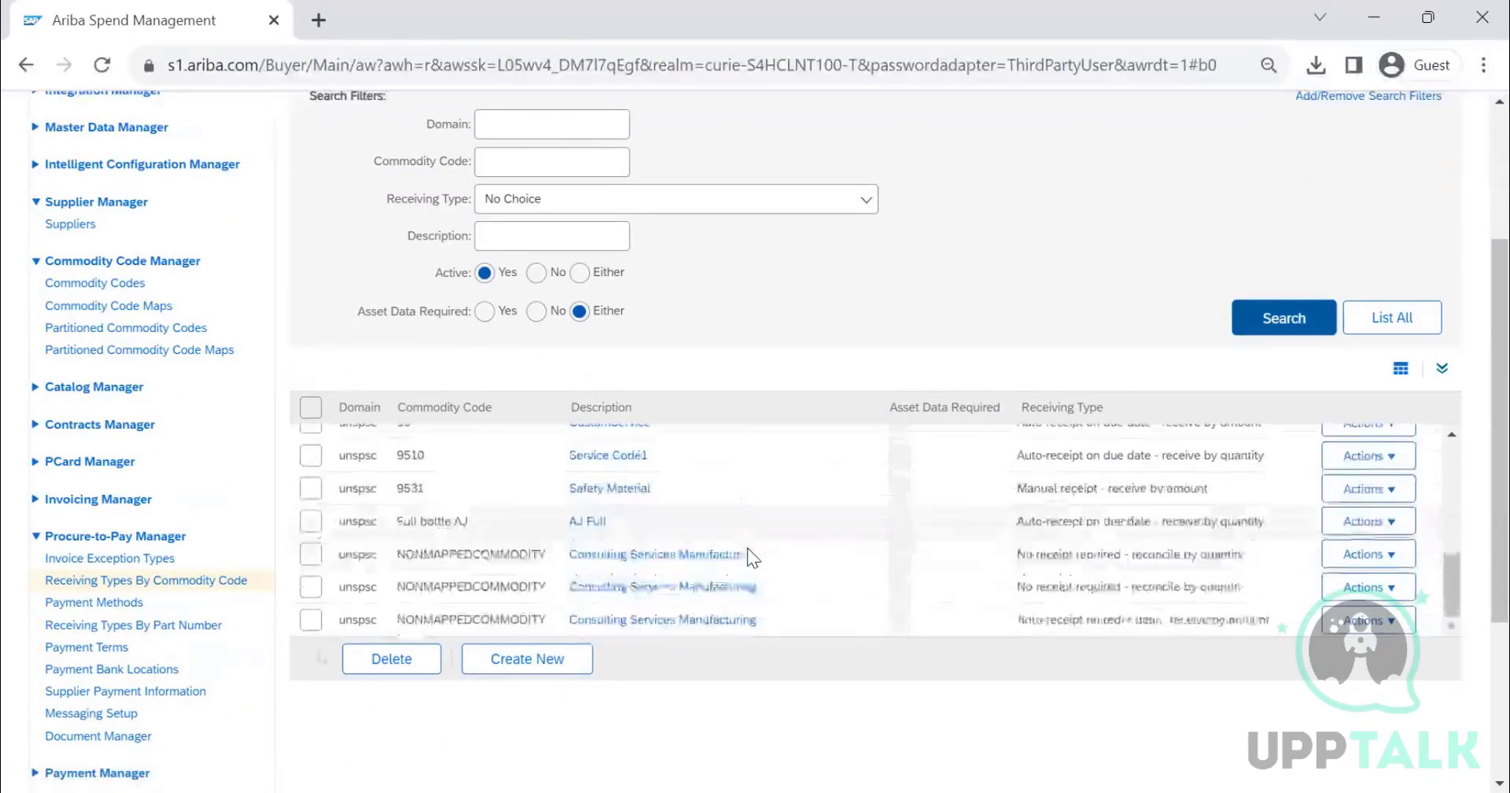
pyautogui.scroll(-3, 747, 548)
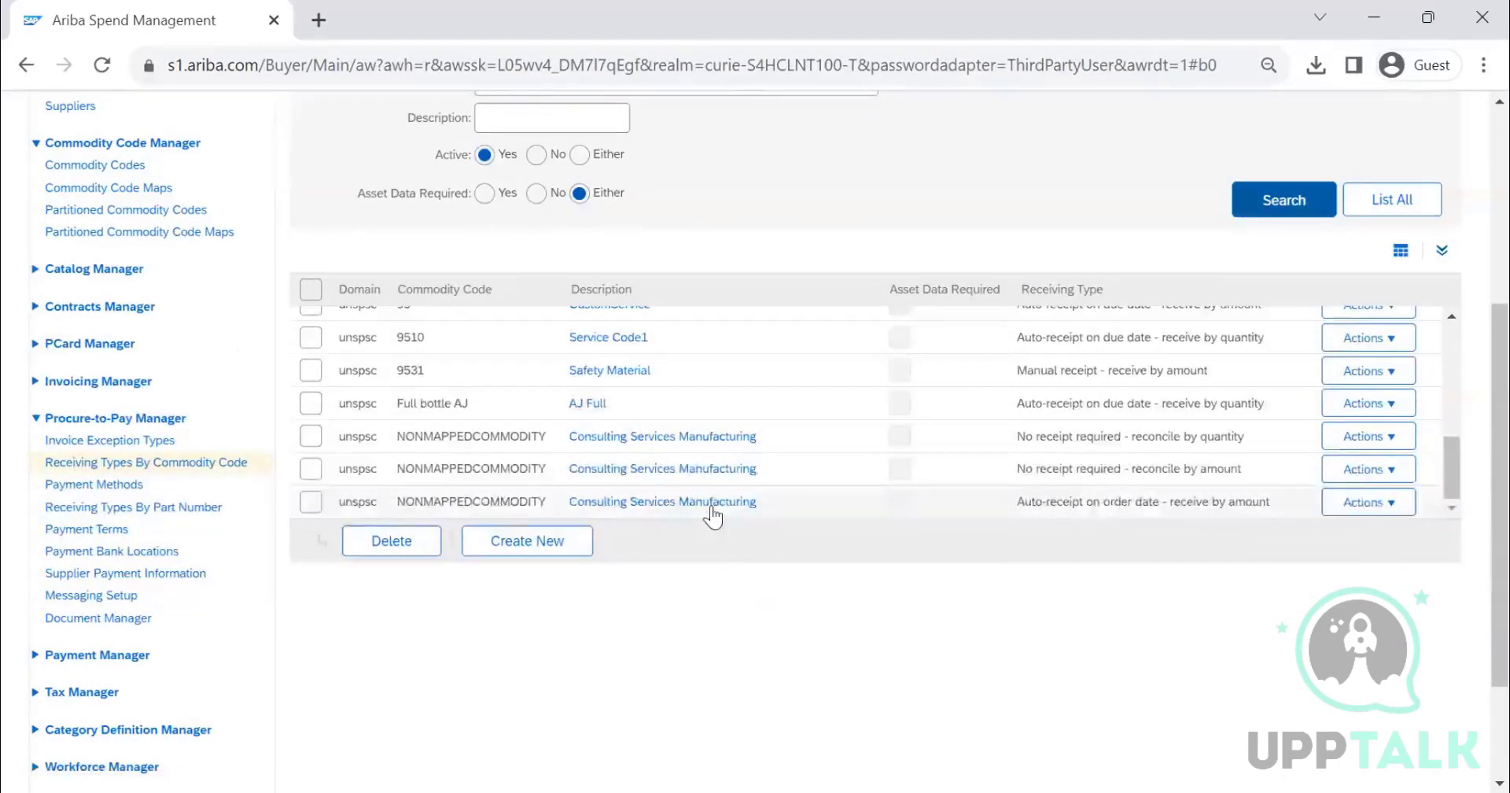
pyautogui.scroll(10, 709, 511)
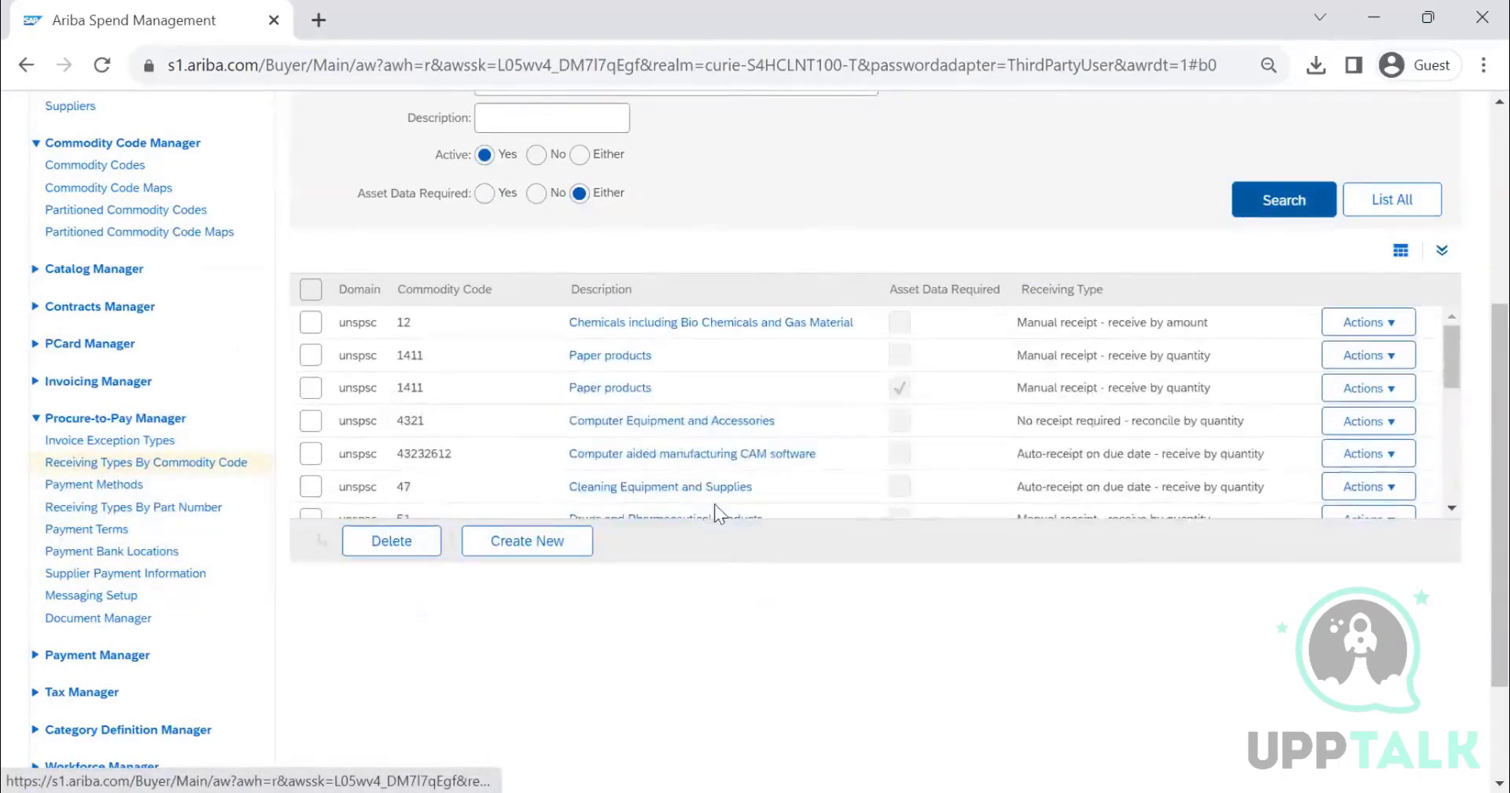
pyautogui.scroll(5, 786, 487)
pyautogui.scroll(-3, 961, 464)
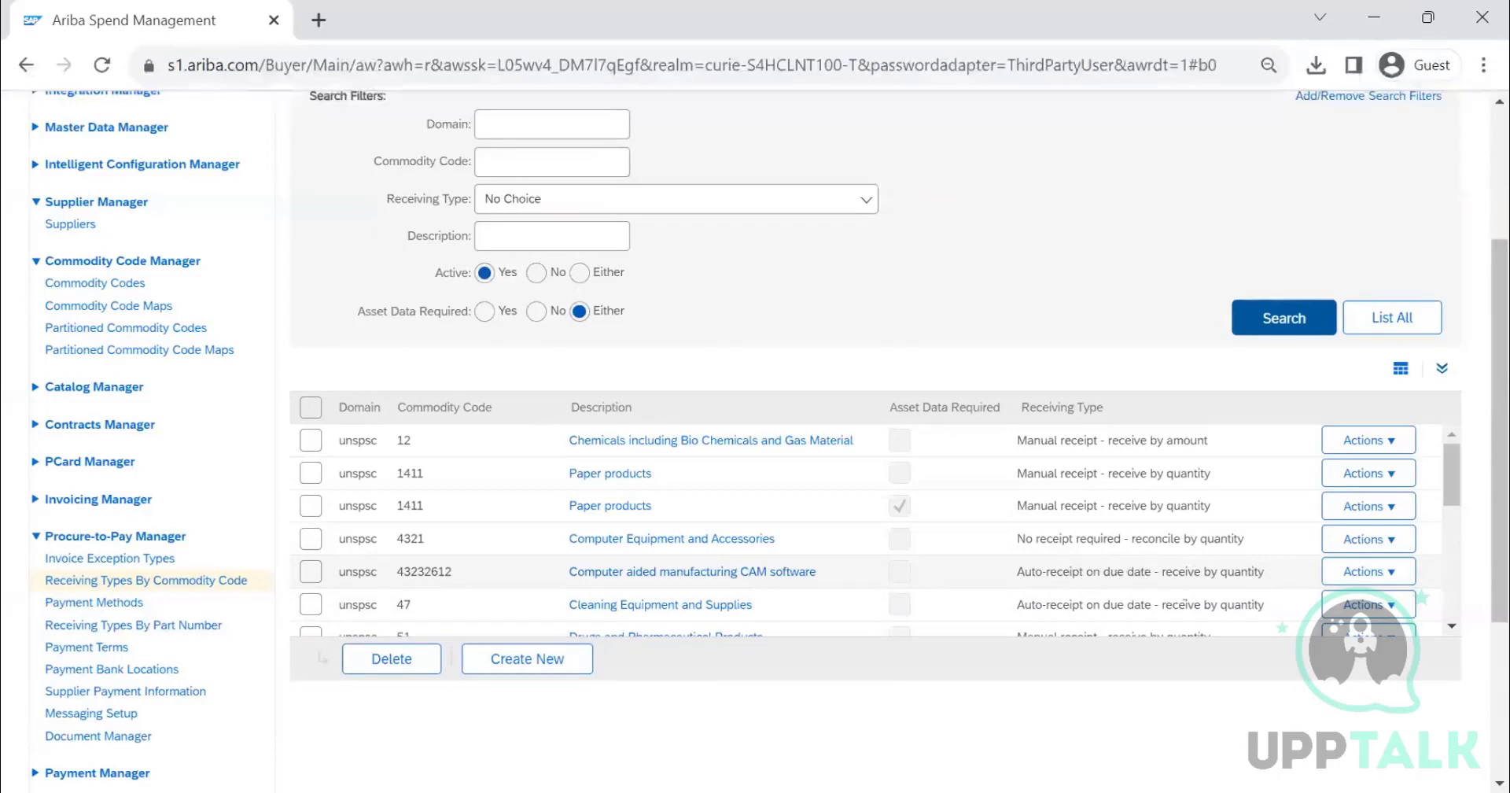
pyautogui.click(1354, 574)
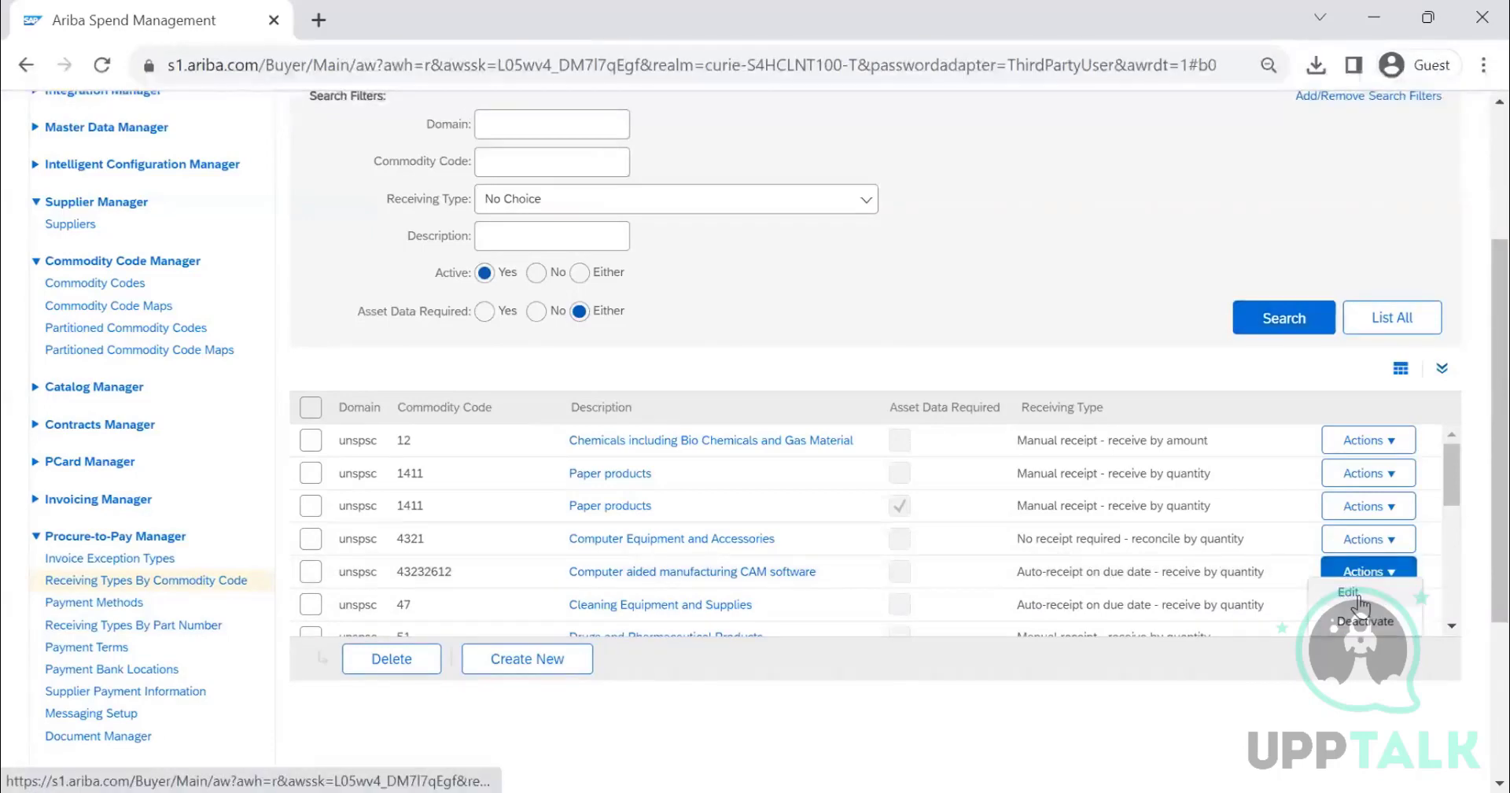
pyautogui.click(1355, 598)
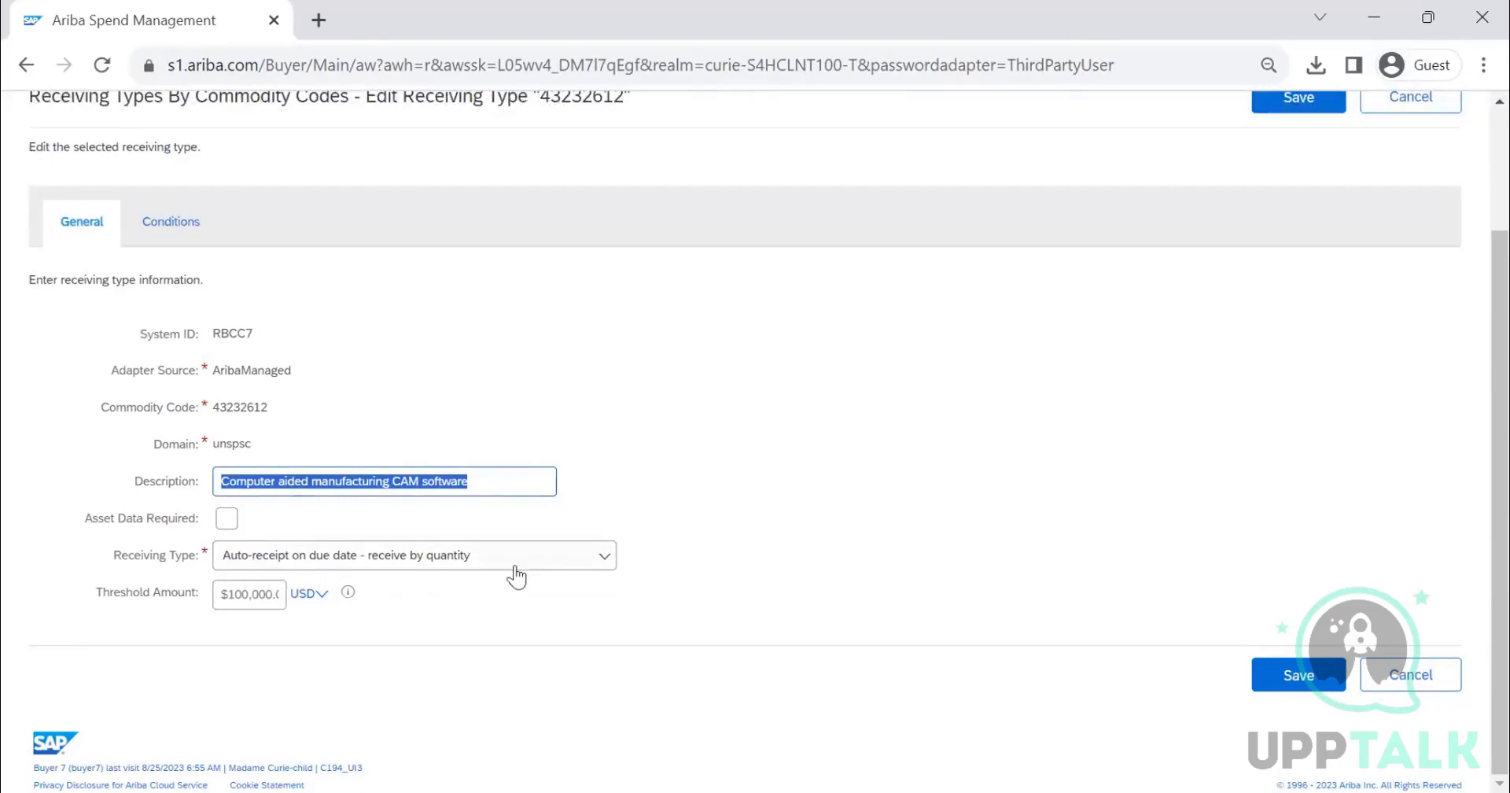
pyautogui.moveTo(221, 595)
pyautogui.mouseDown()
pyautogui.moveTo(303, 597)
pyautogui.moveTo(200, 594)
pyautogui.mouseUp()
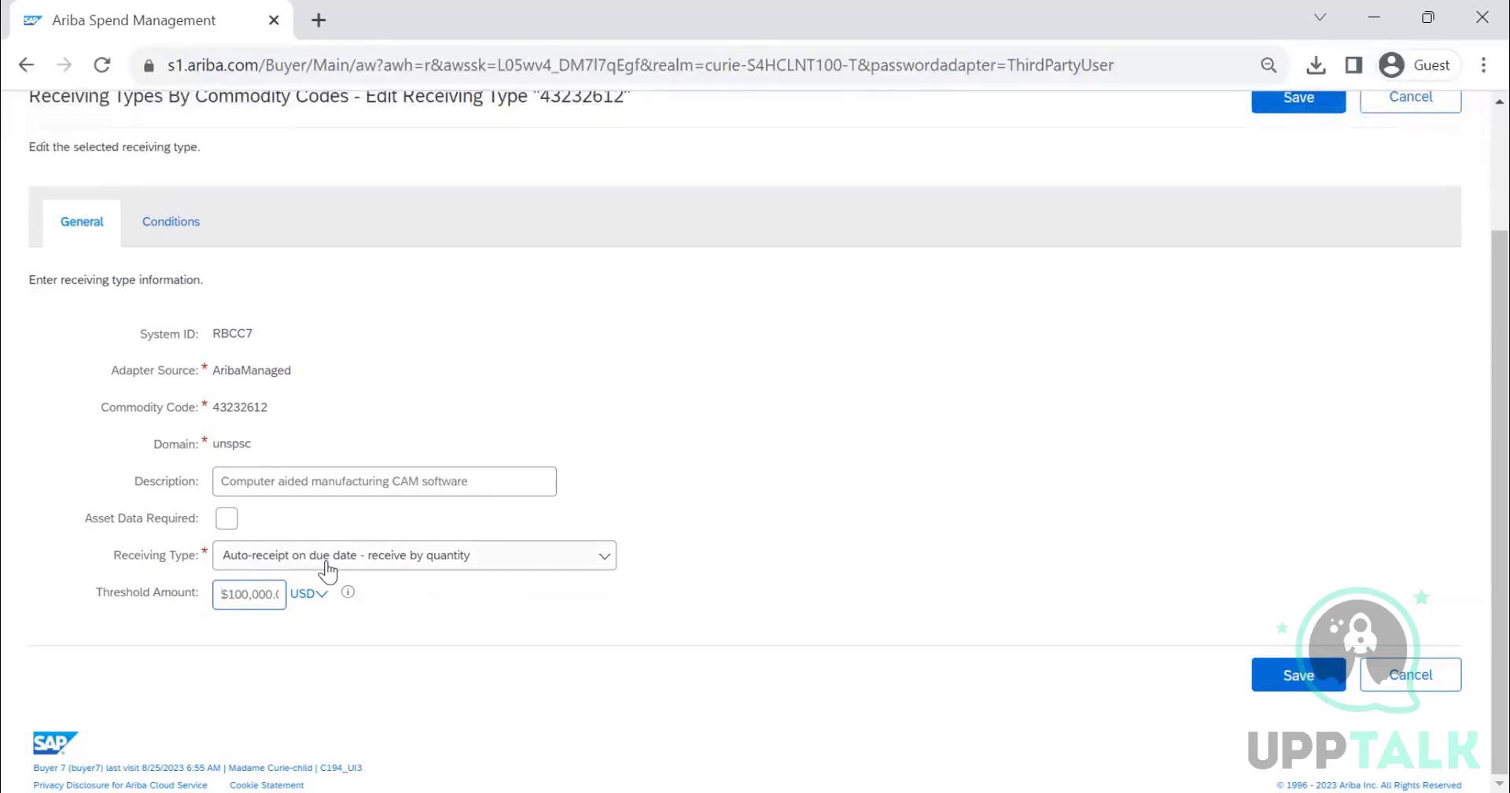
pyautogui.click(226, 519)
pyautogui.click(227, 521)
pyautogui.click(171, 240)
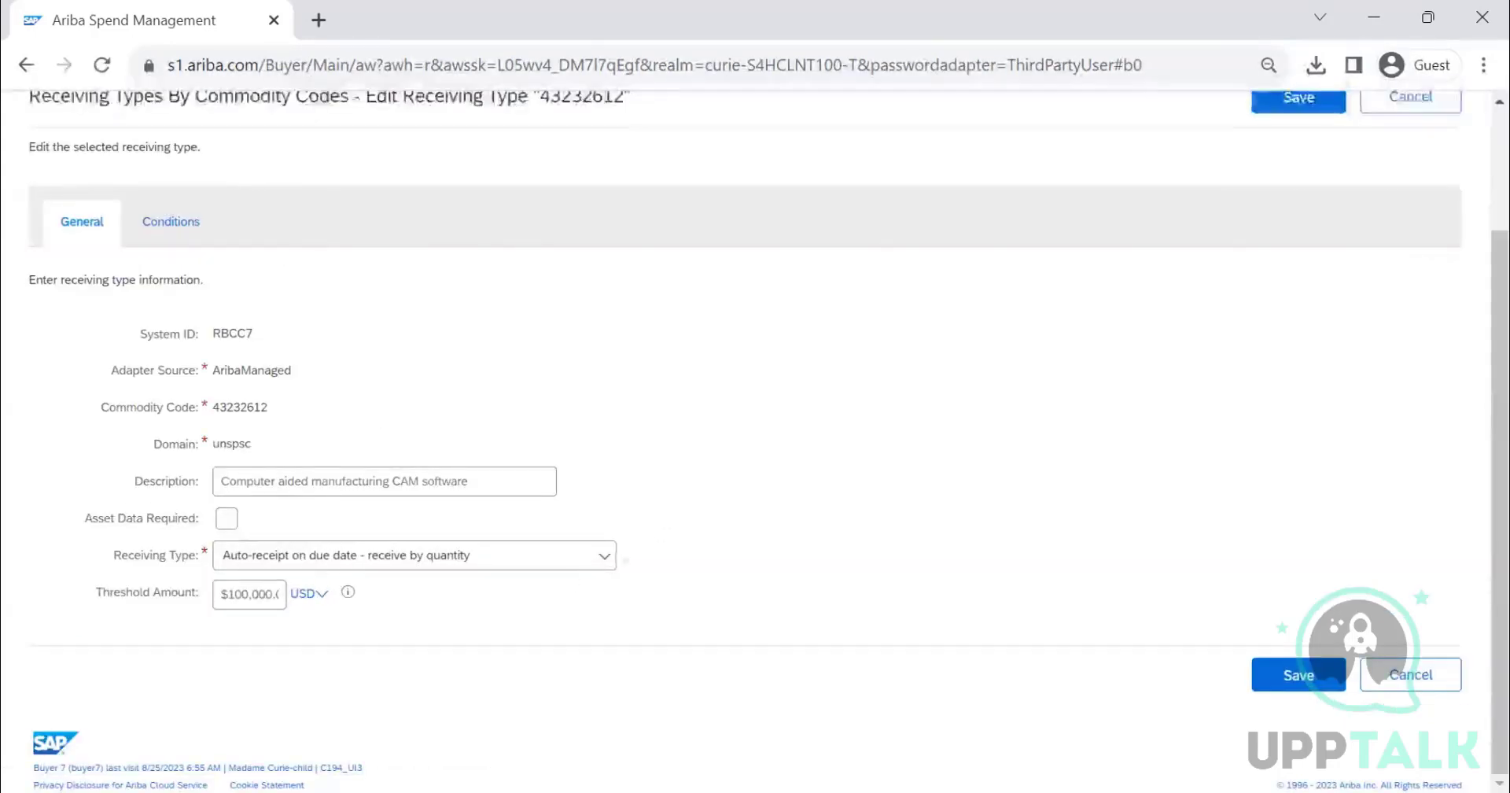
# - Change the receiving type to Manual receipt - receive by amount and mark Asset Data Required
pyautogui.click(573, 556)
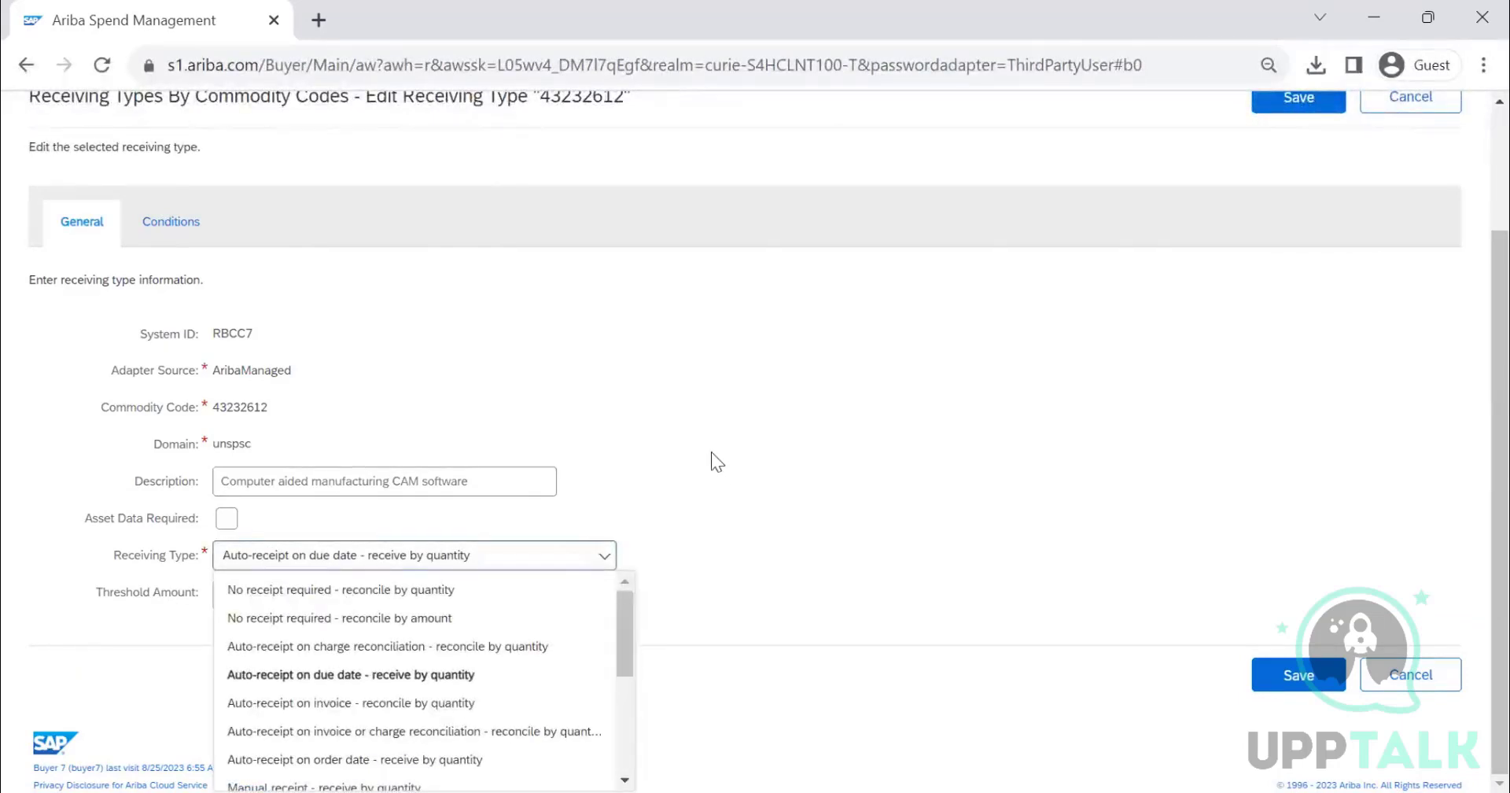
pyautogui.scroll(-1, 621, 613)
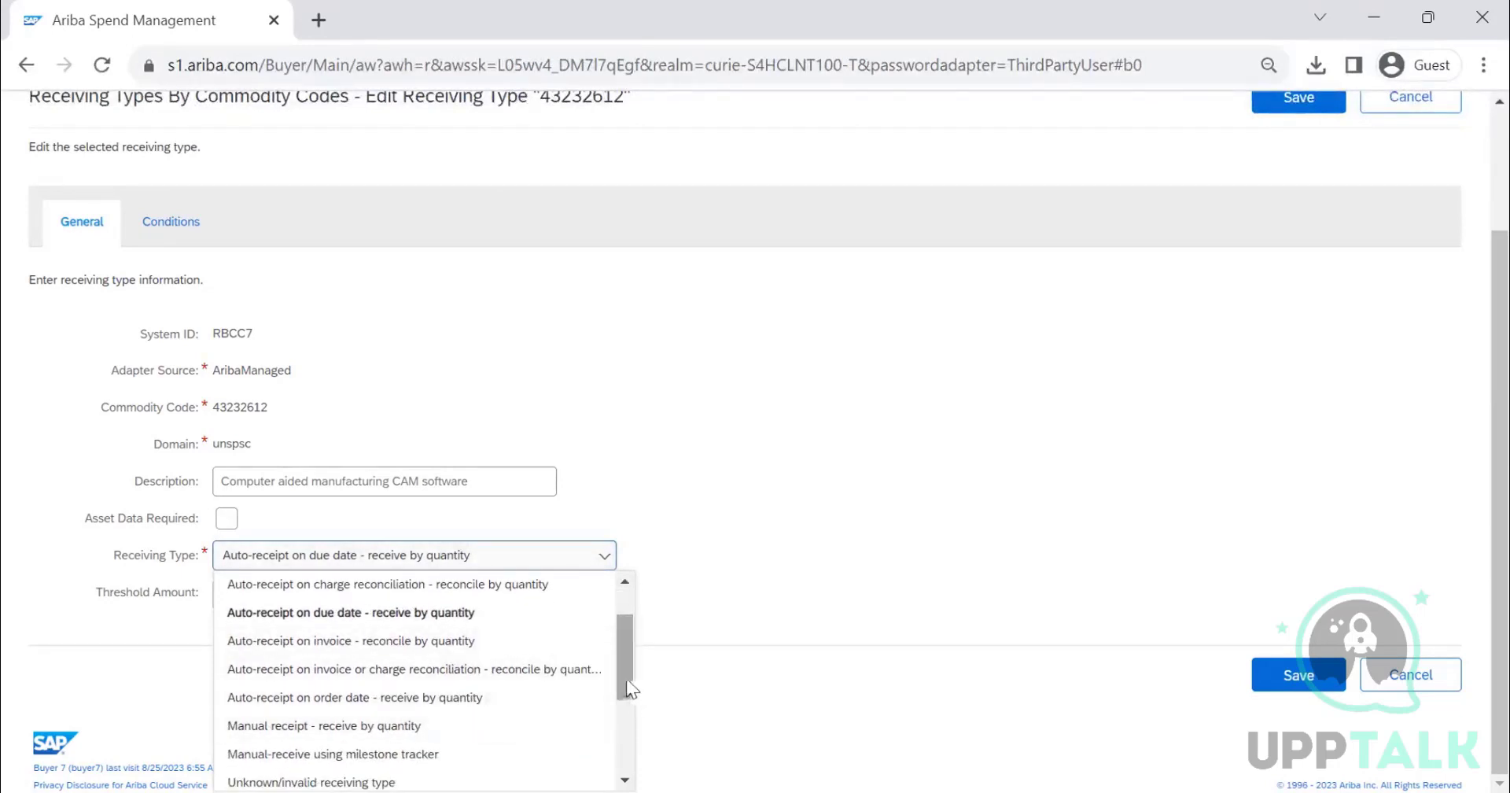
pyautogui.moveTo(628, 681); pyautogui.dragTo(625, 769)
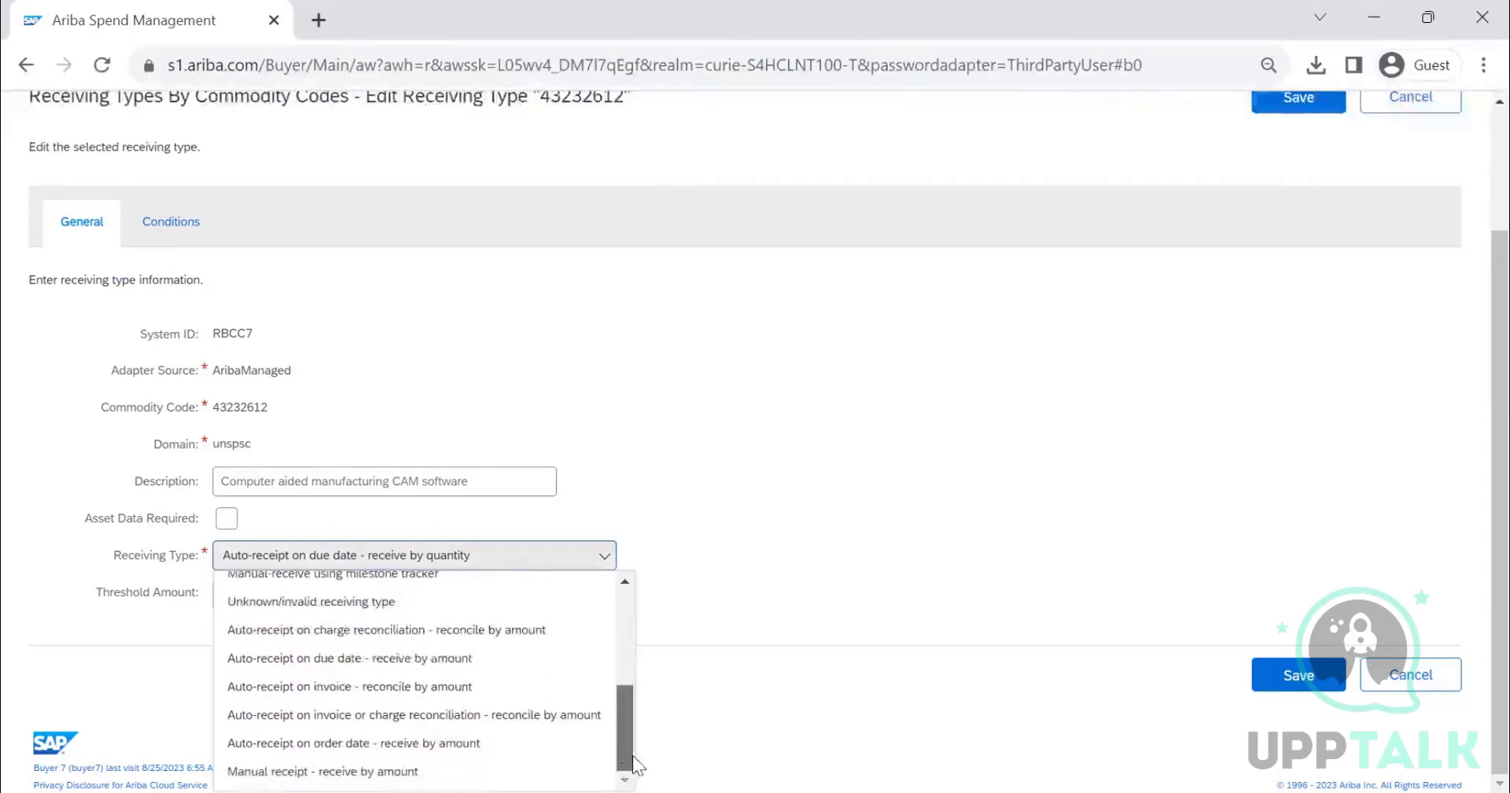
pyautogui.click(408, 767)
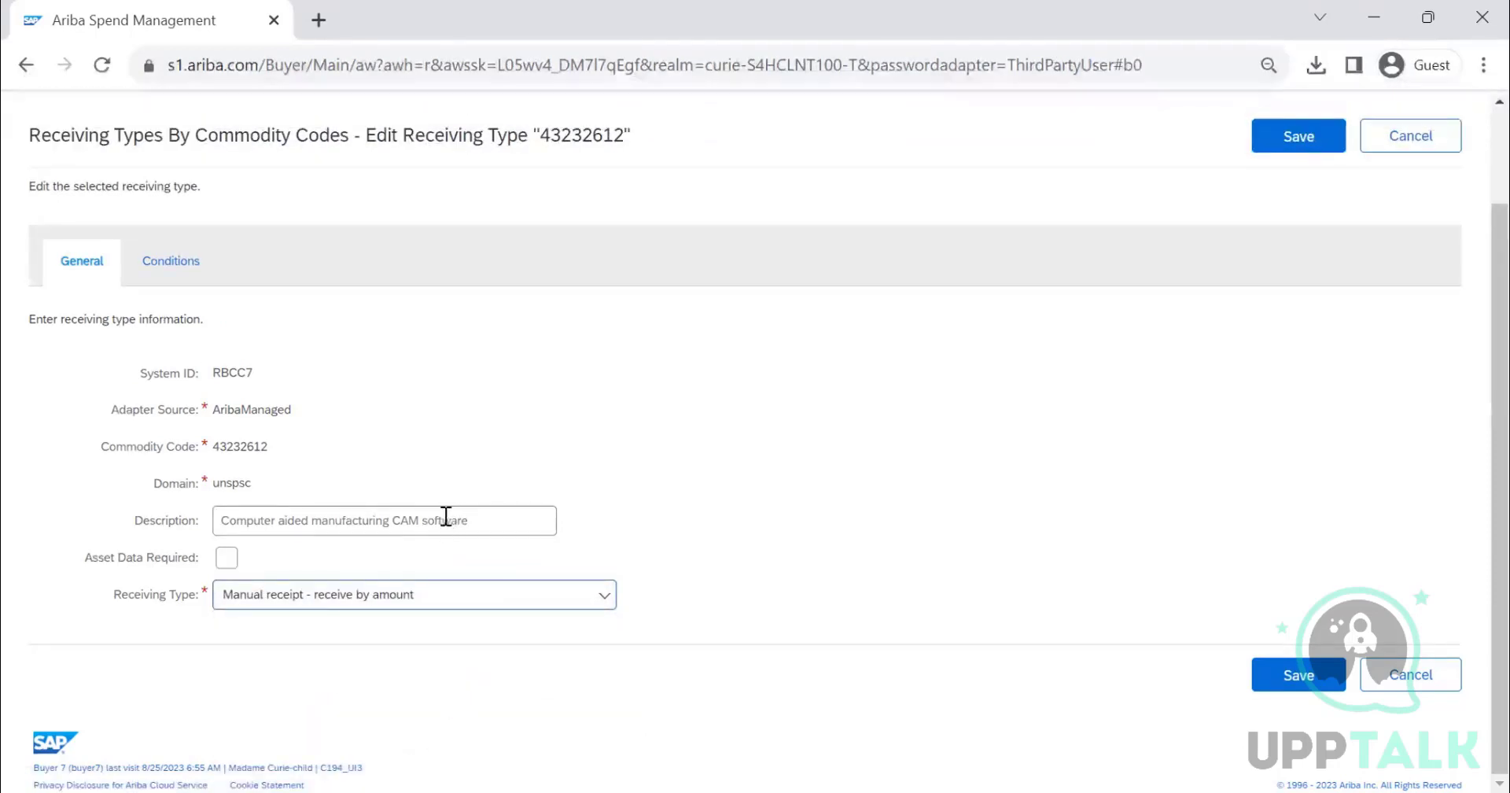
pyautogui.click(226, 557)
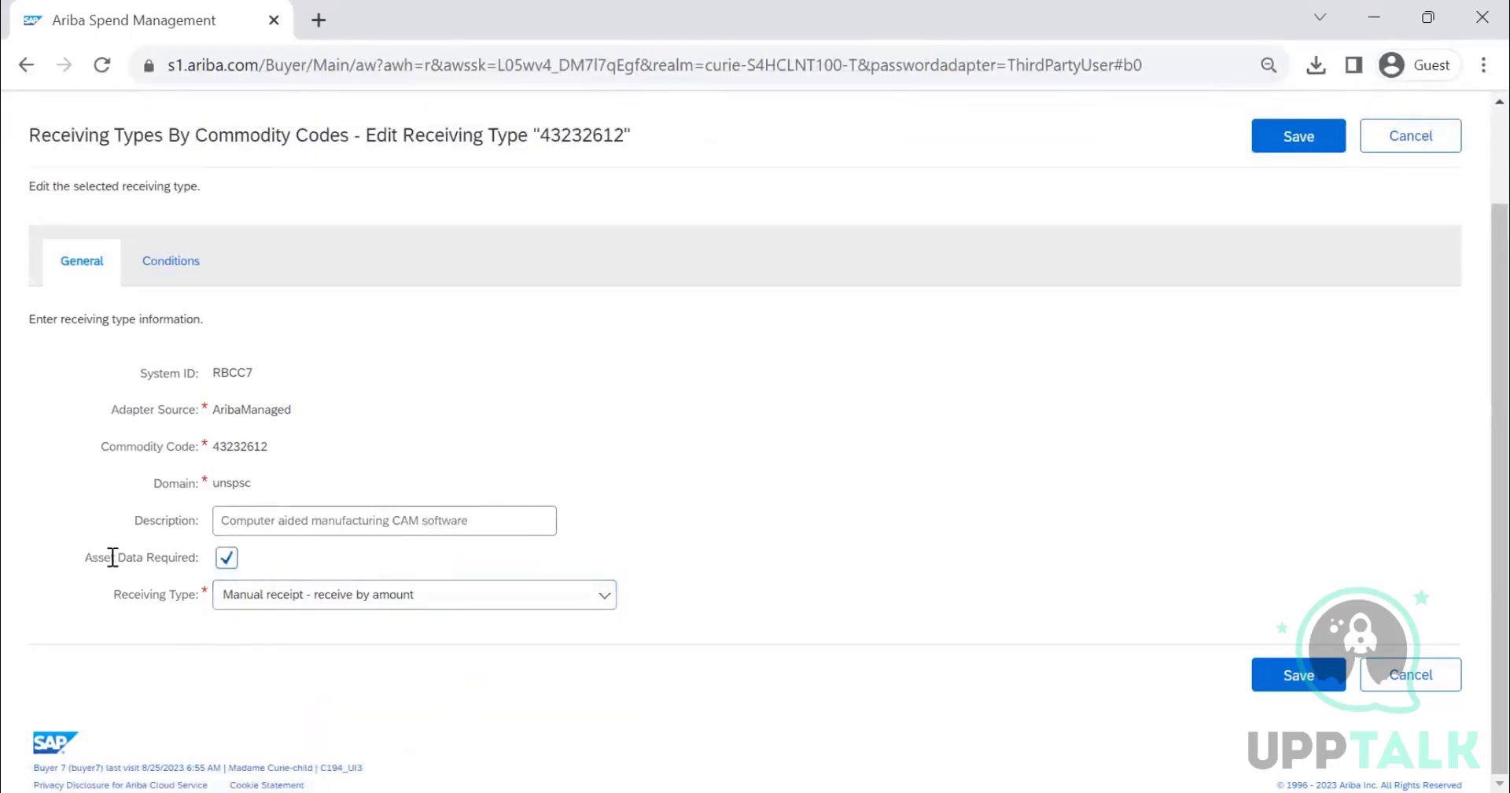
# - Set the 43232612 receiving type to Manual receipt - receive by quantity, keeping Asset Data Required, and save it
pyautogui.click(1290, 148)
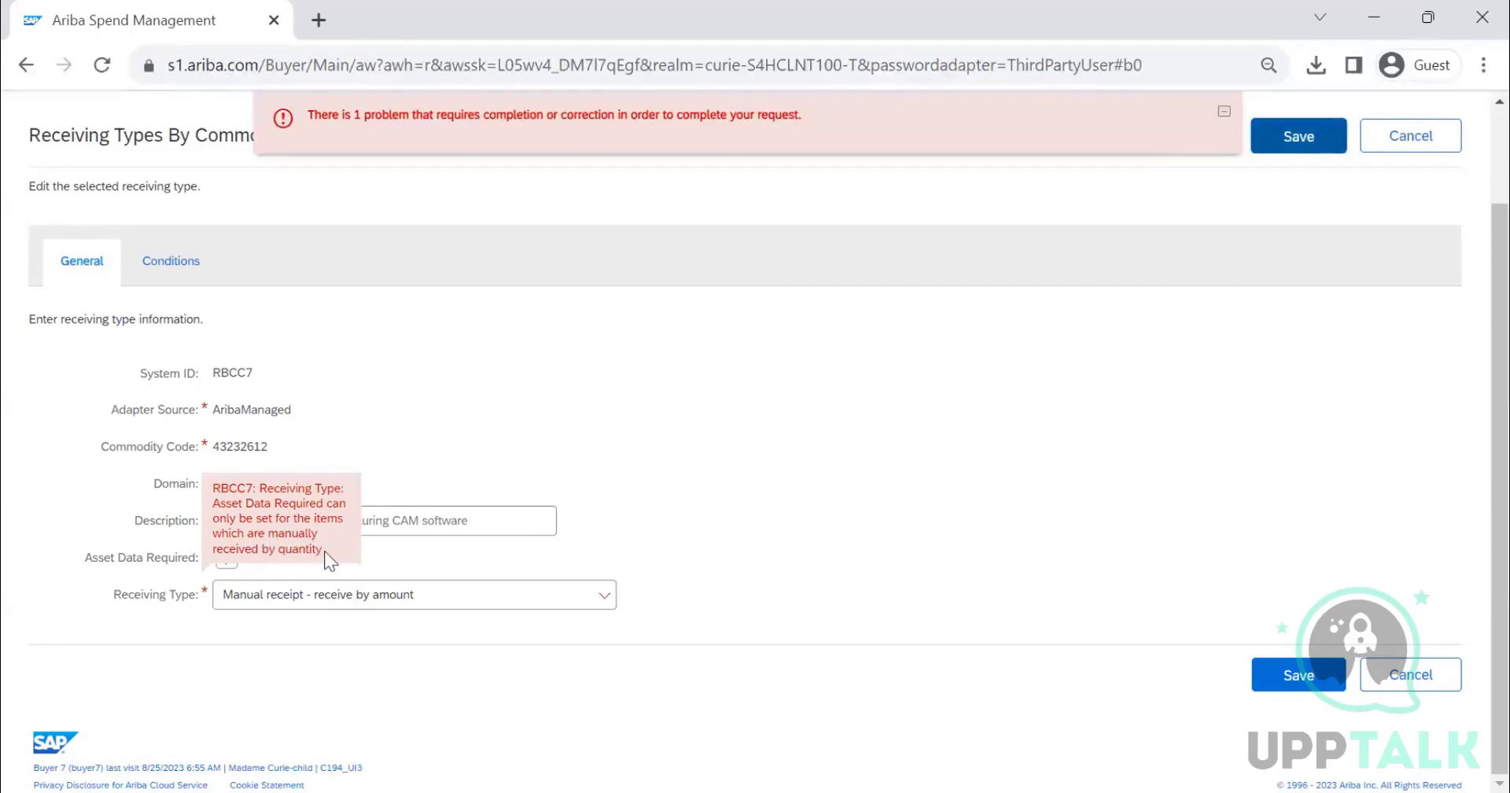
pyautogui.moveTo(324, 551); pyautogui.dragTo(566, 482)
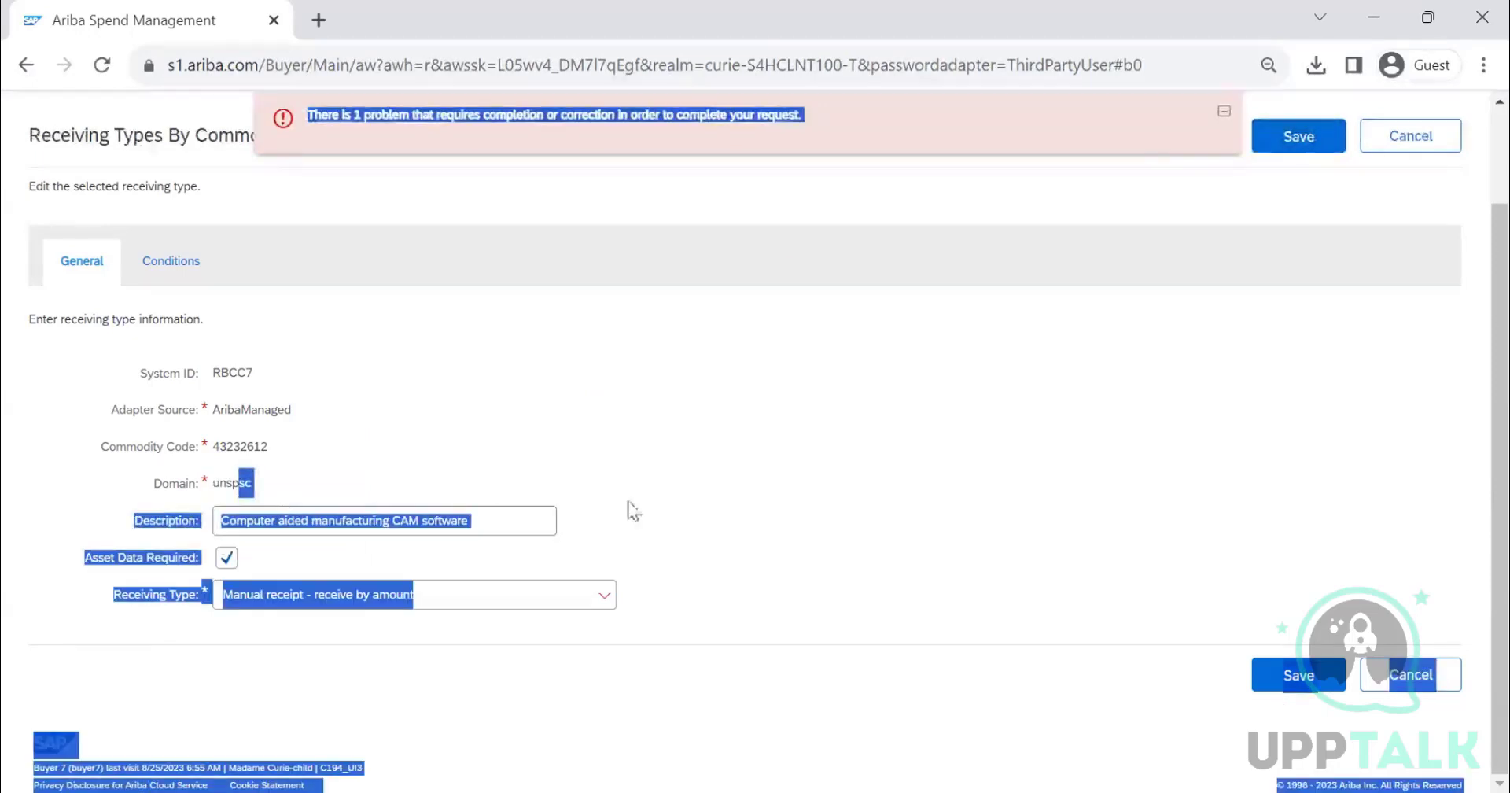
pyautogui.click(605, 596)
pyautogui.click(604, 595)
pyautogui.click(540, 603)
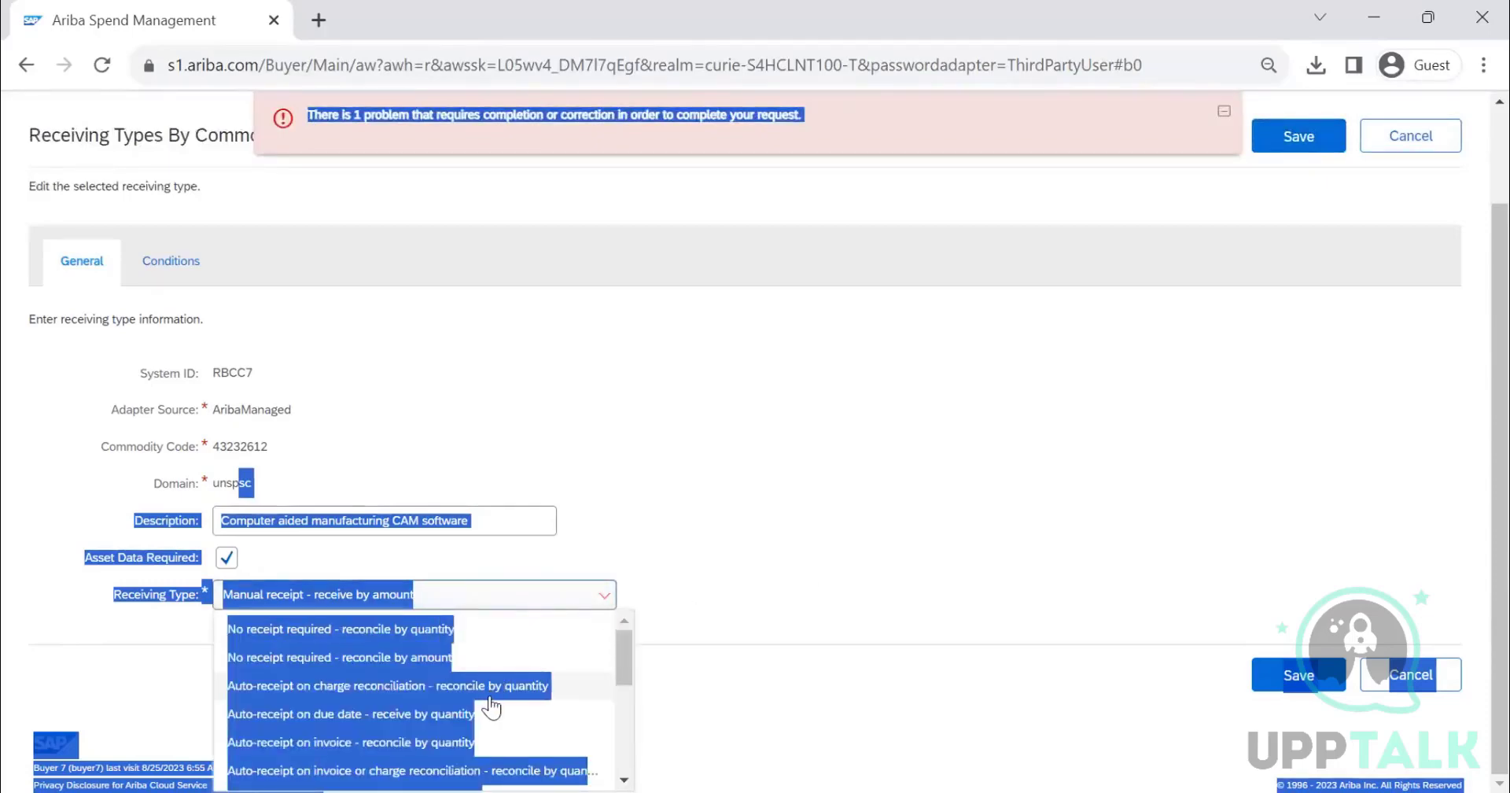
pyautogui.scroll(-3, 489, 696)
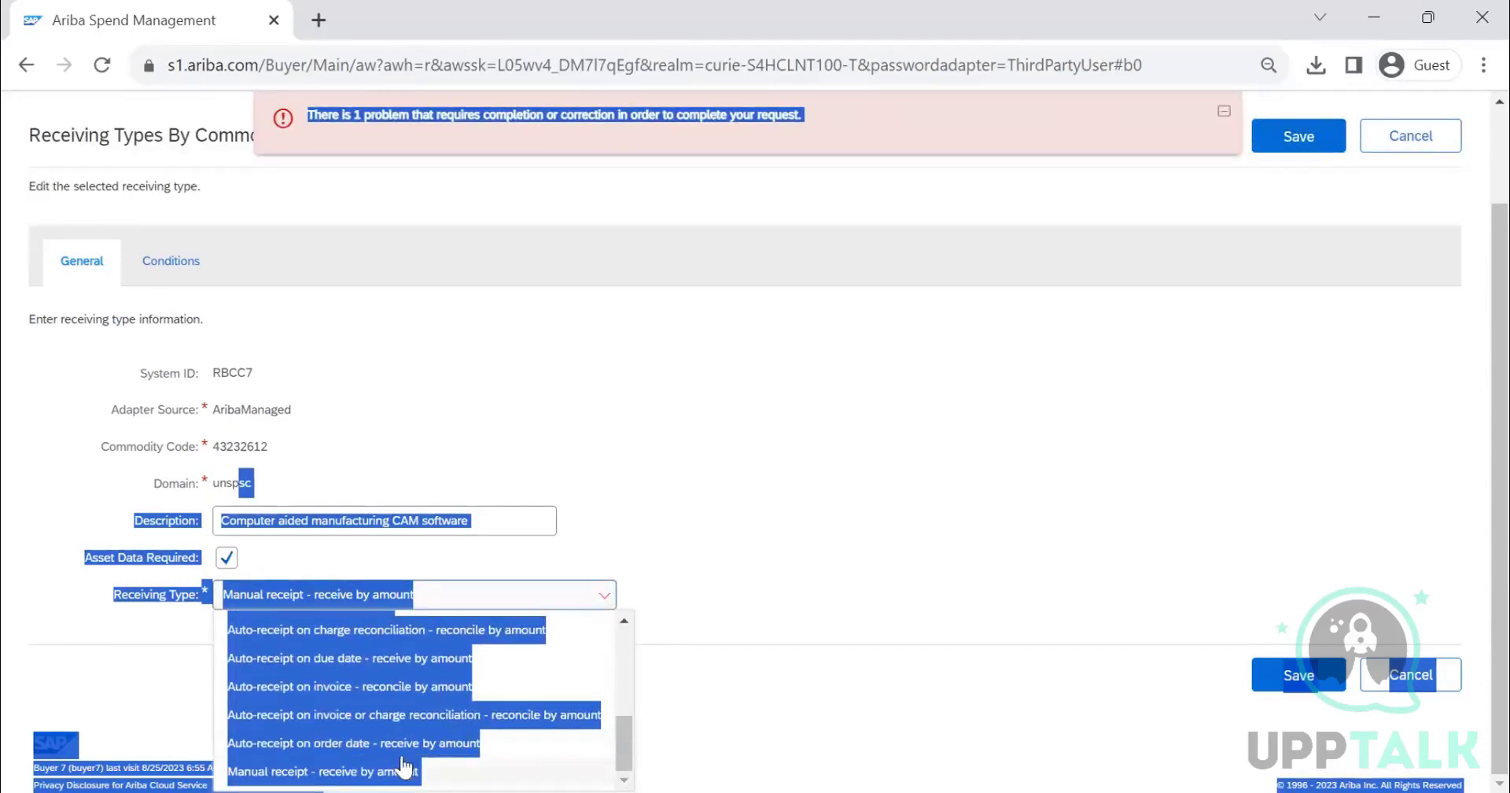
pyautogui.scroll(3, 527, 751)
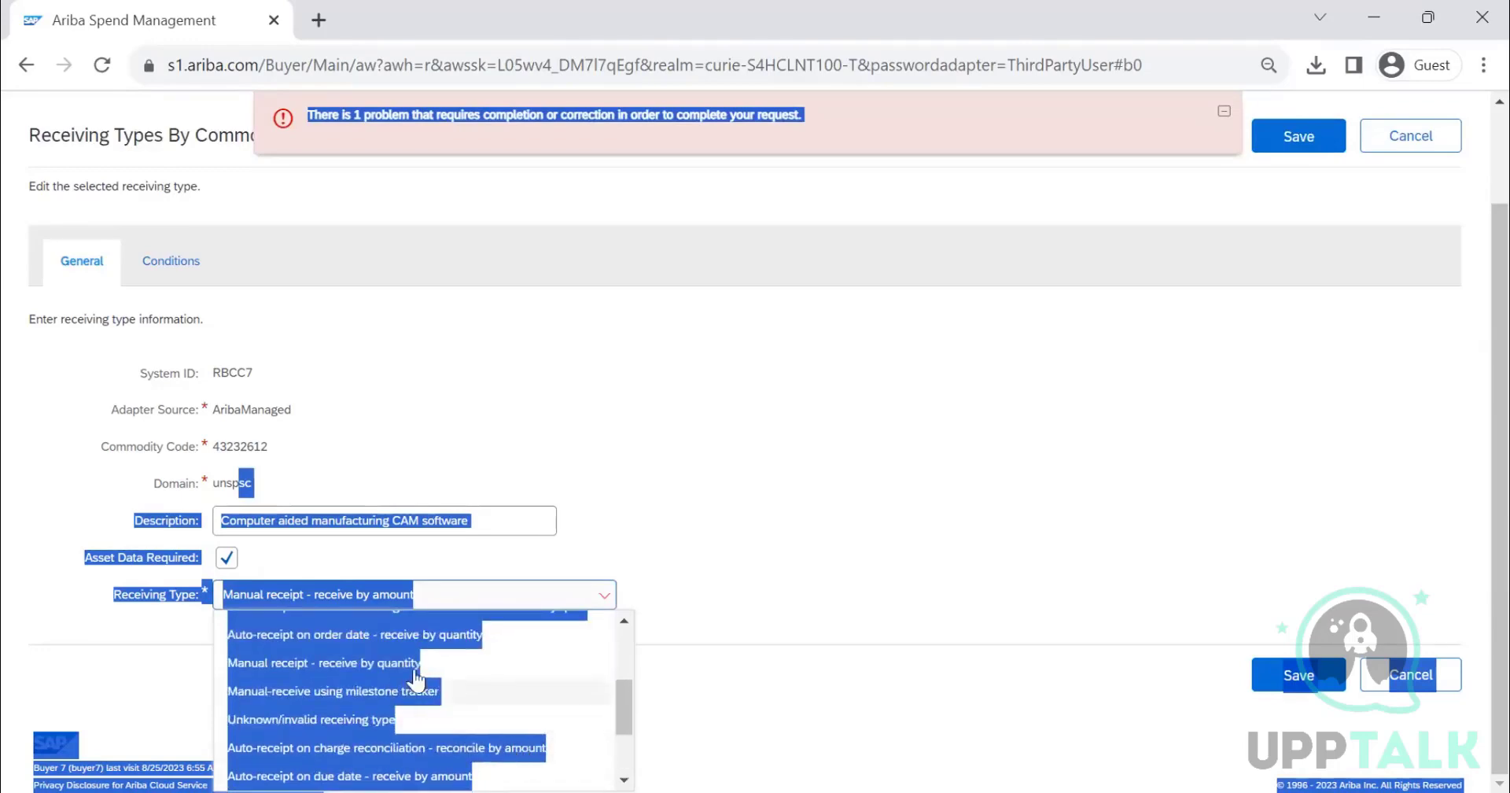
pyautogui.click(401, 660)
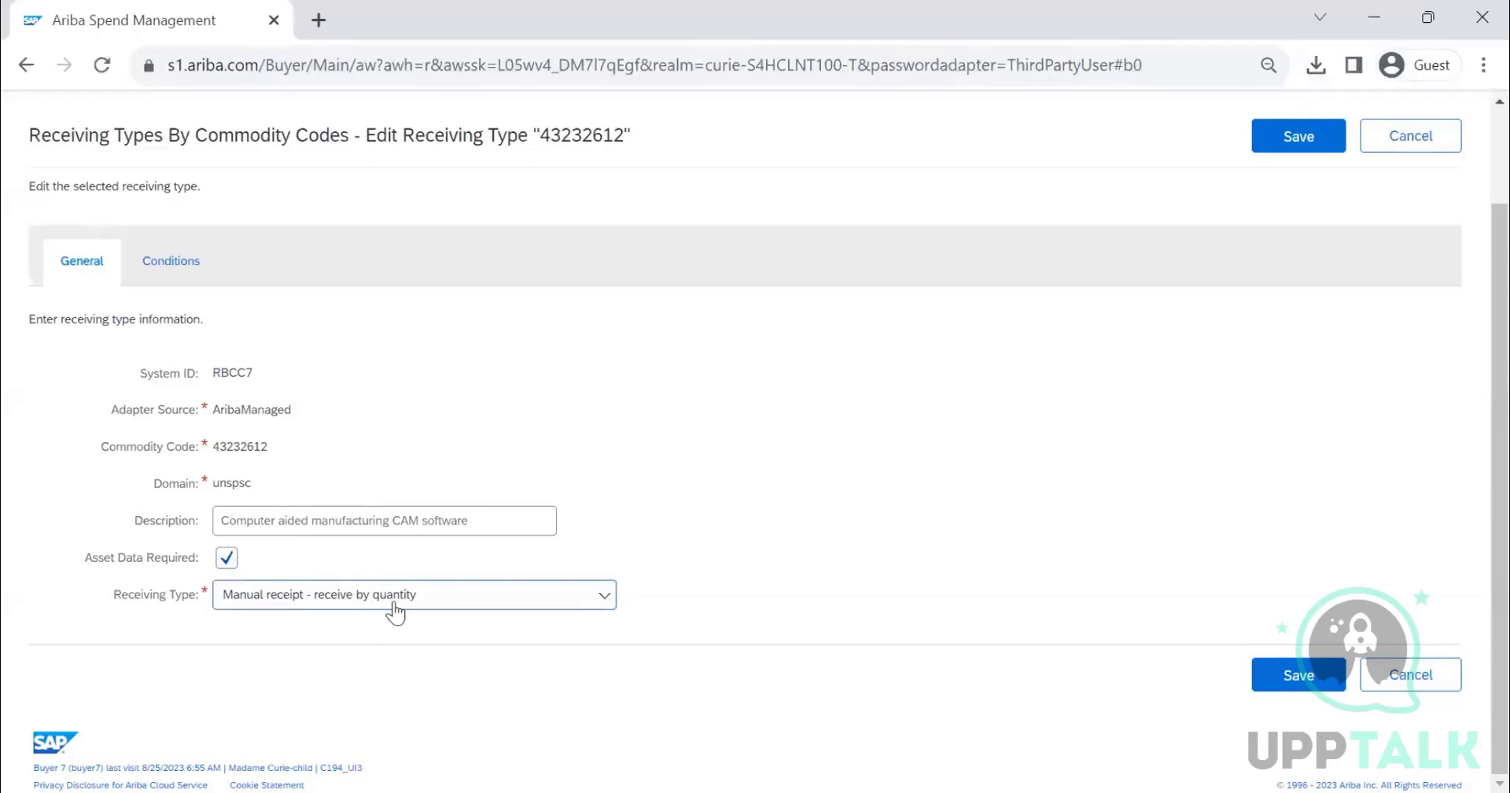
pyautogui.click(1278, 146)
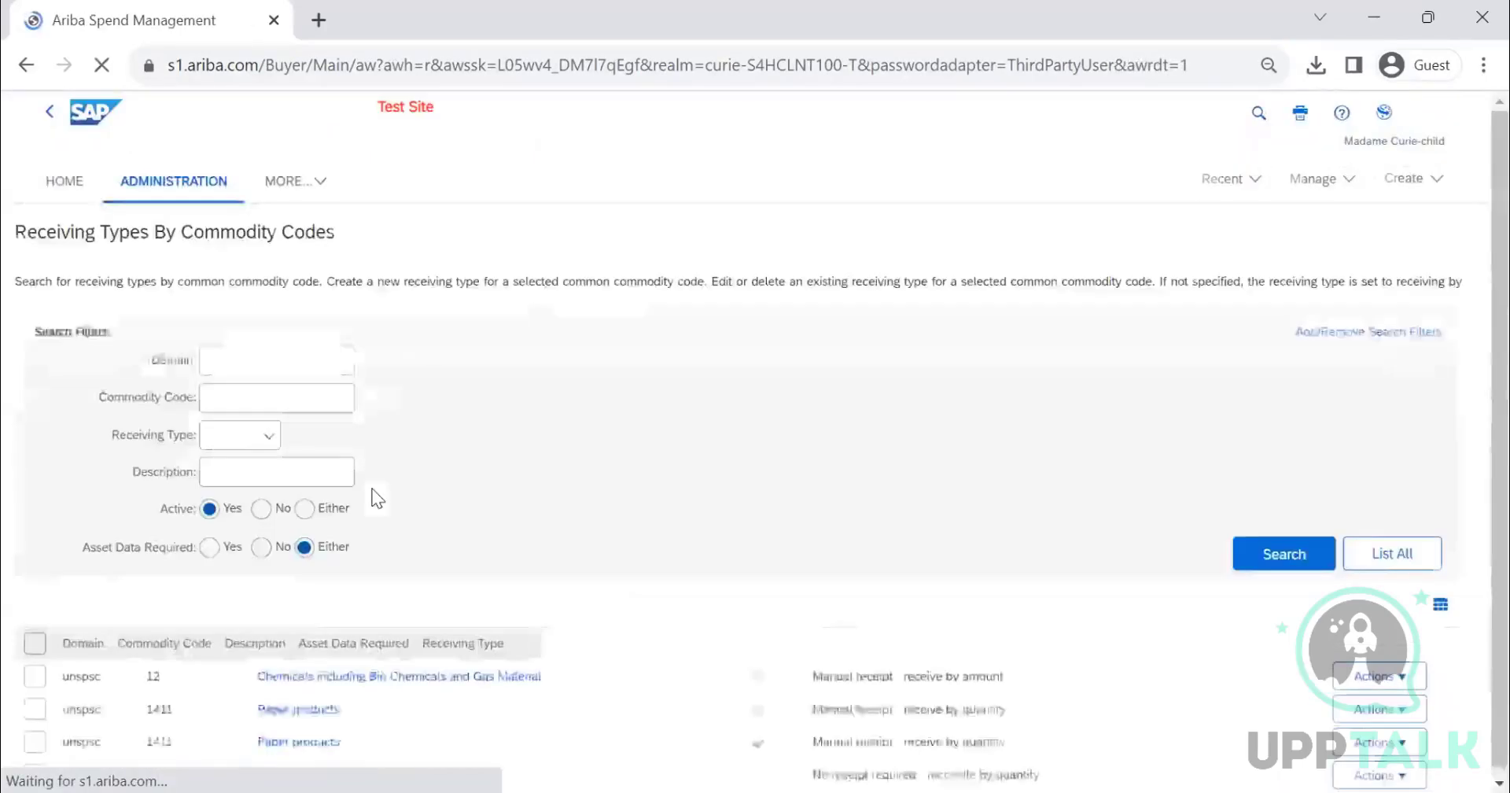
# - Create a new commodity receiving type with AribaManaged adapter source, searching for and selecting the Computer chassis commodity code
pyautogui.scroll(-4, 903, 420)
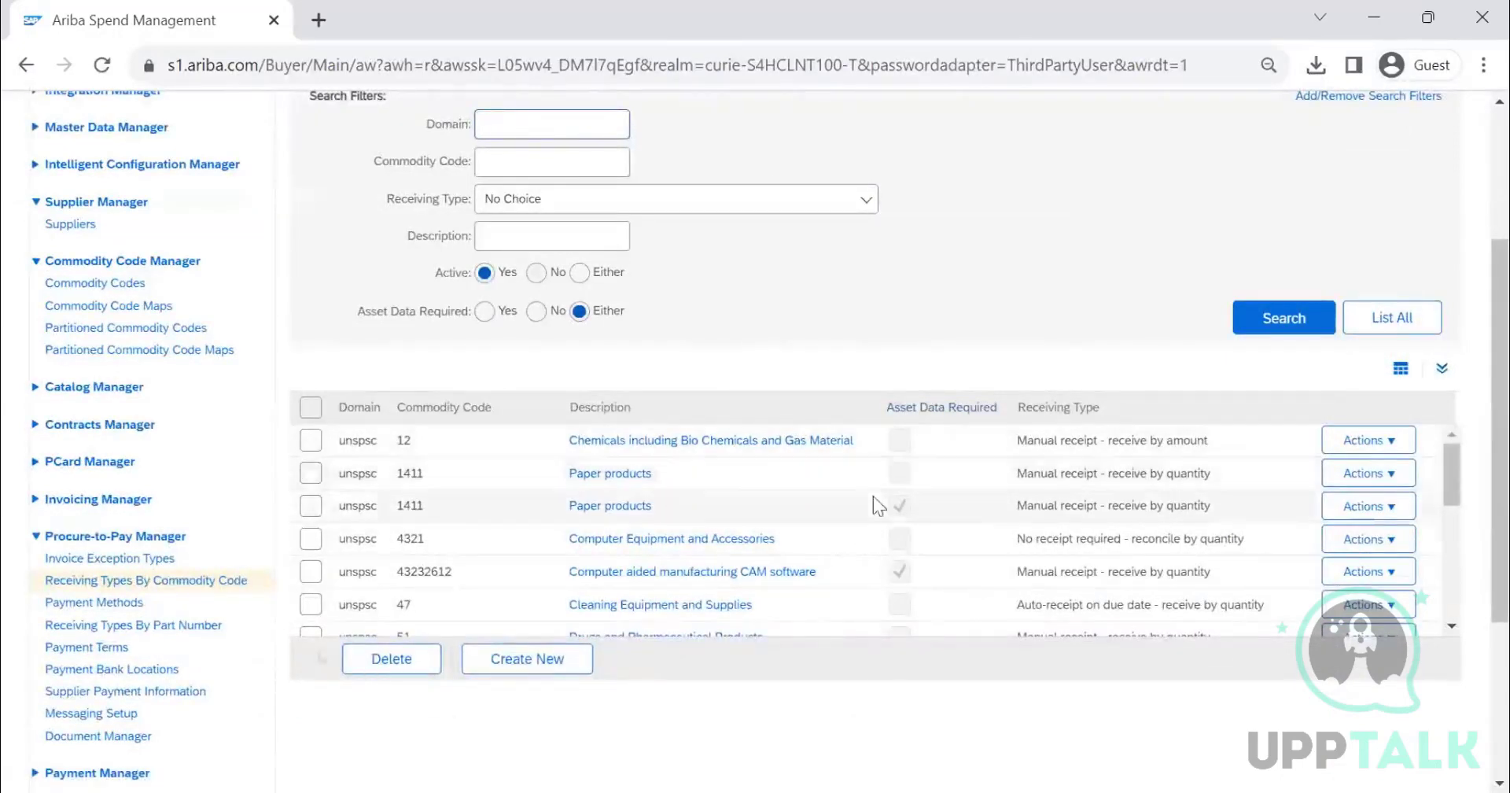
pyautogui.click(544, 661)
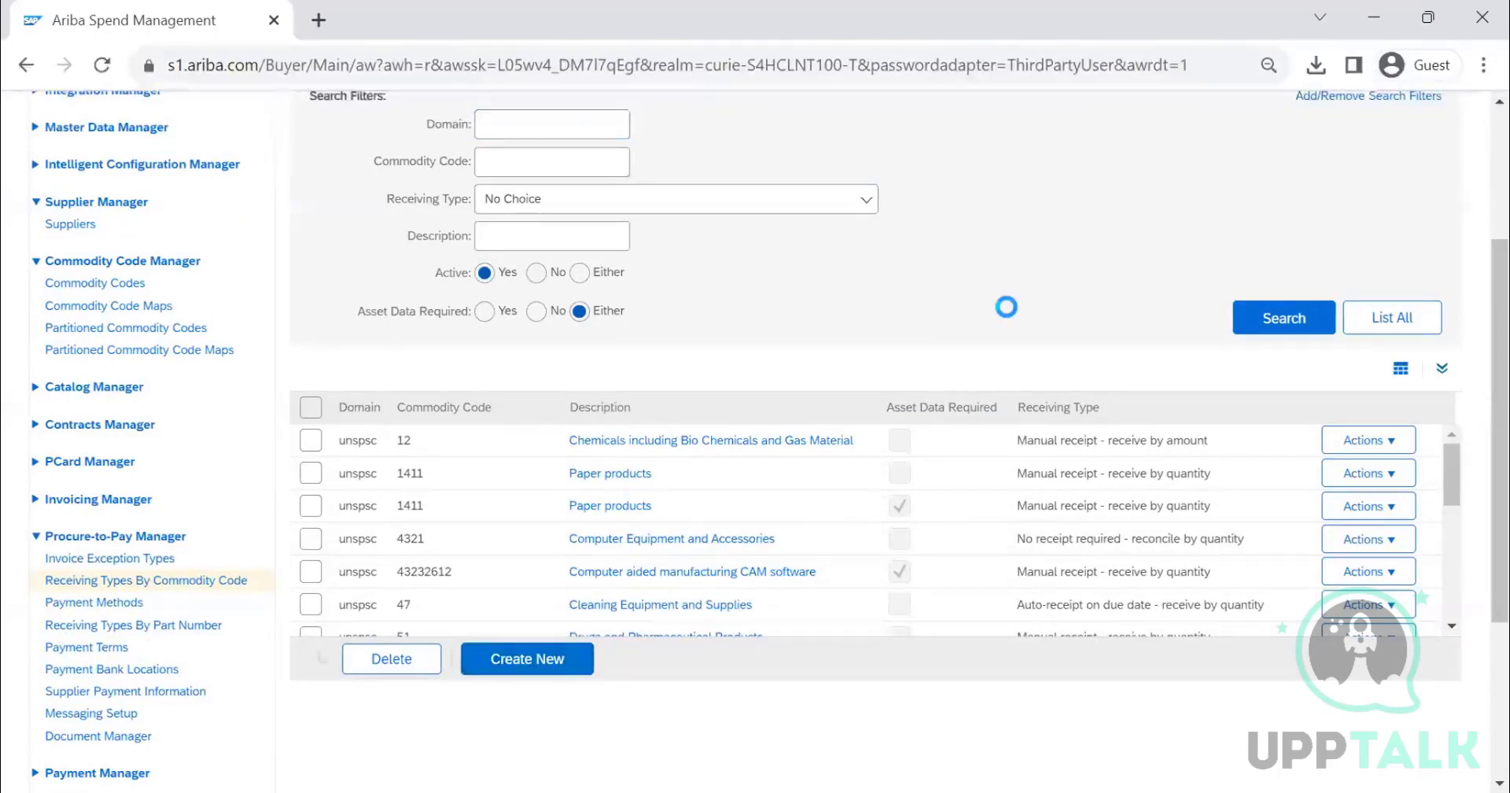
pyautogui.scroll(-3, 455, 399)
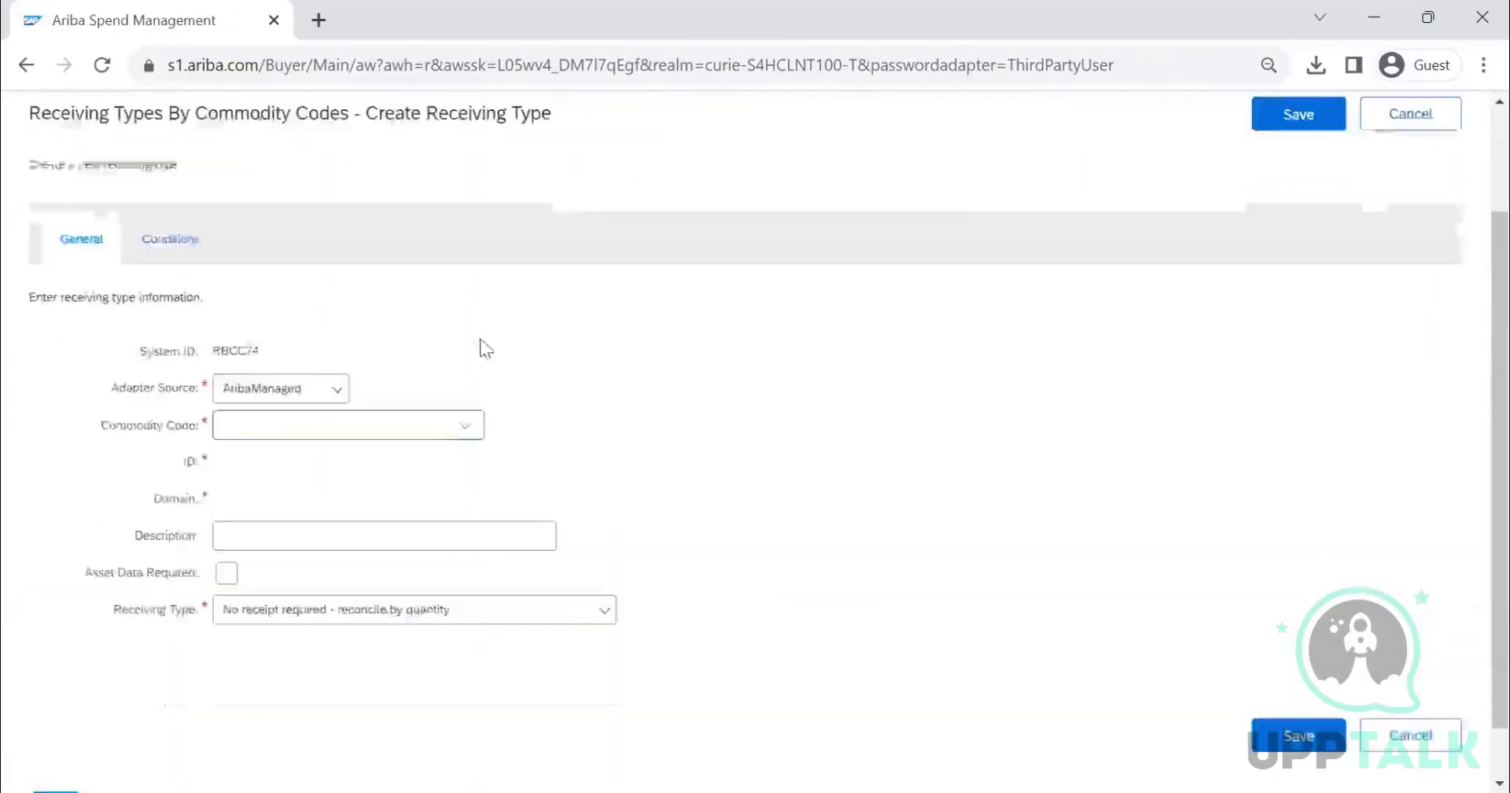
pyautogui.click(331, 337)
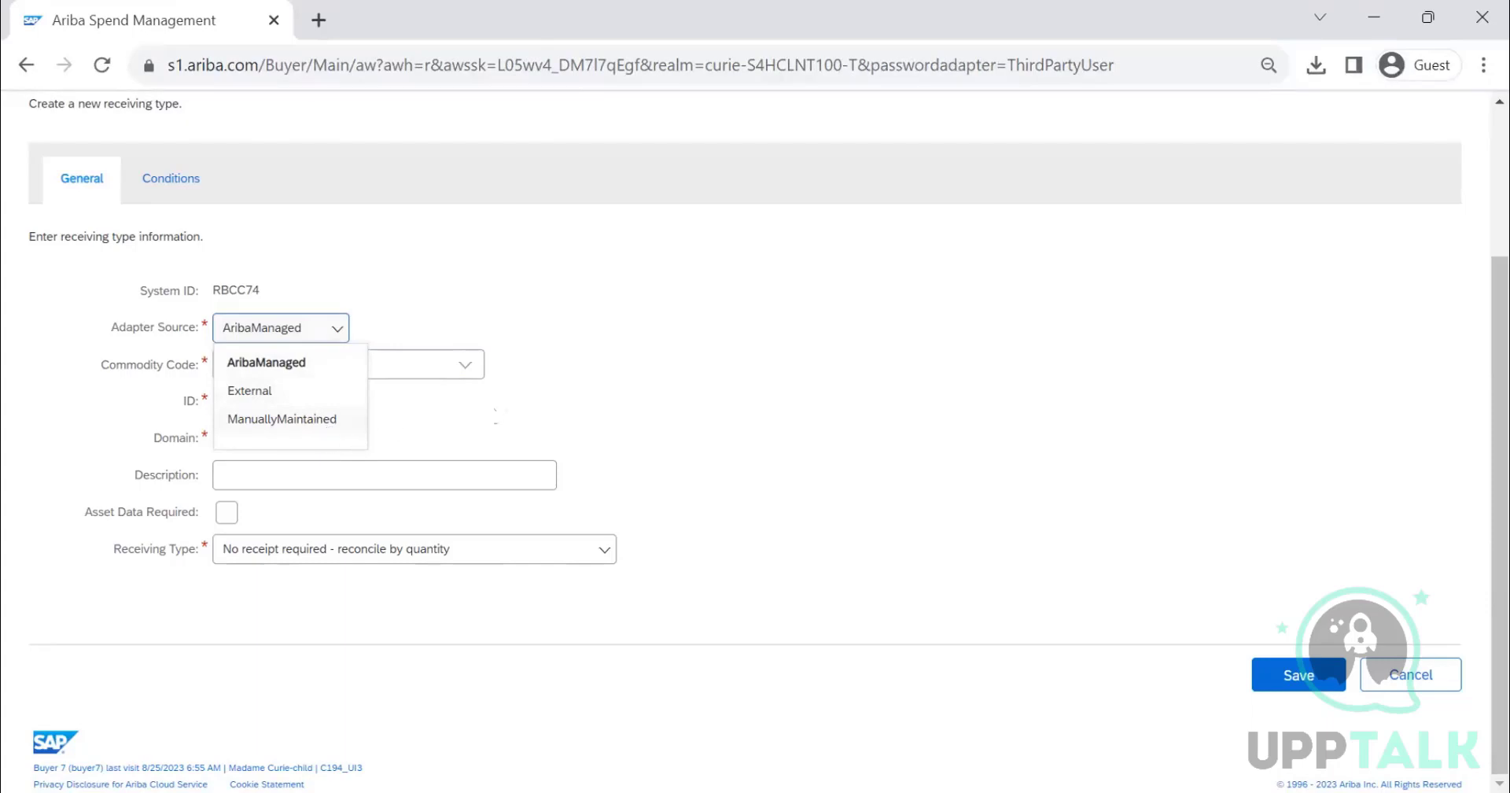
pyautogui.click(330, 366)
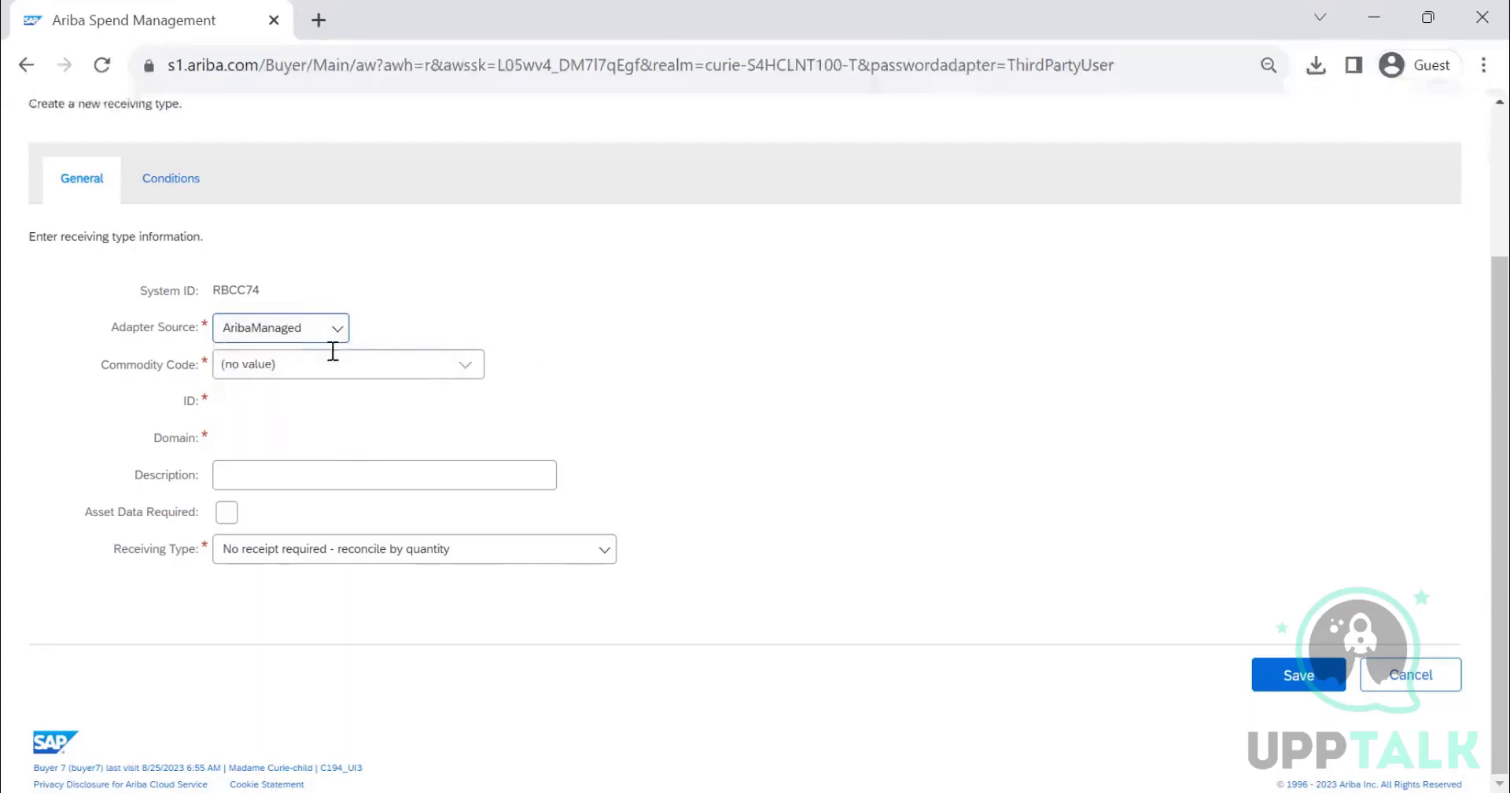
pyautogui.click(475, 376)
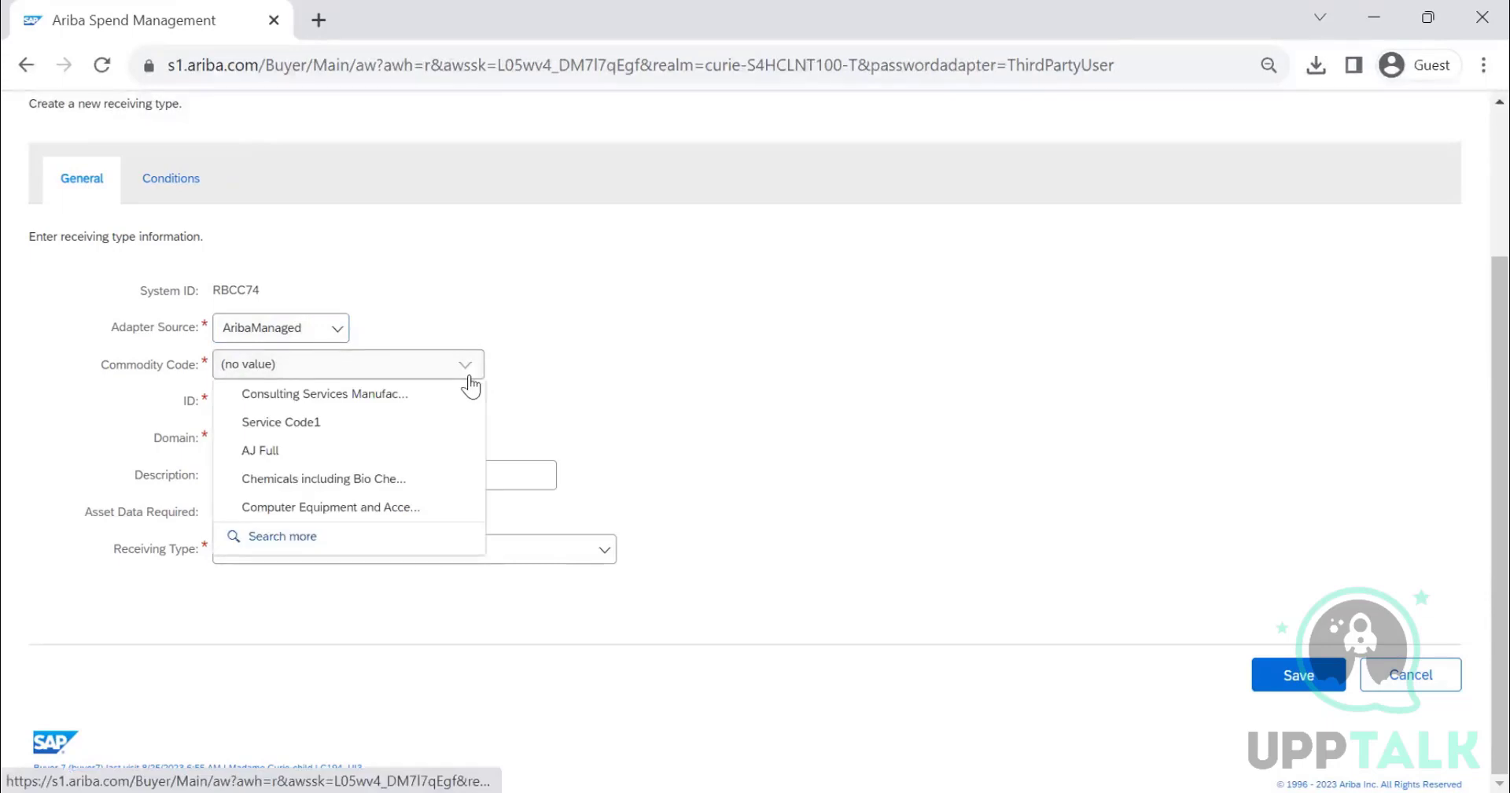
pyautogui.click(332, 548)
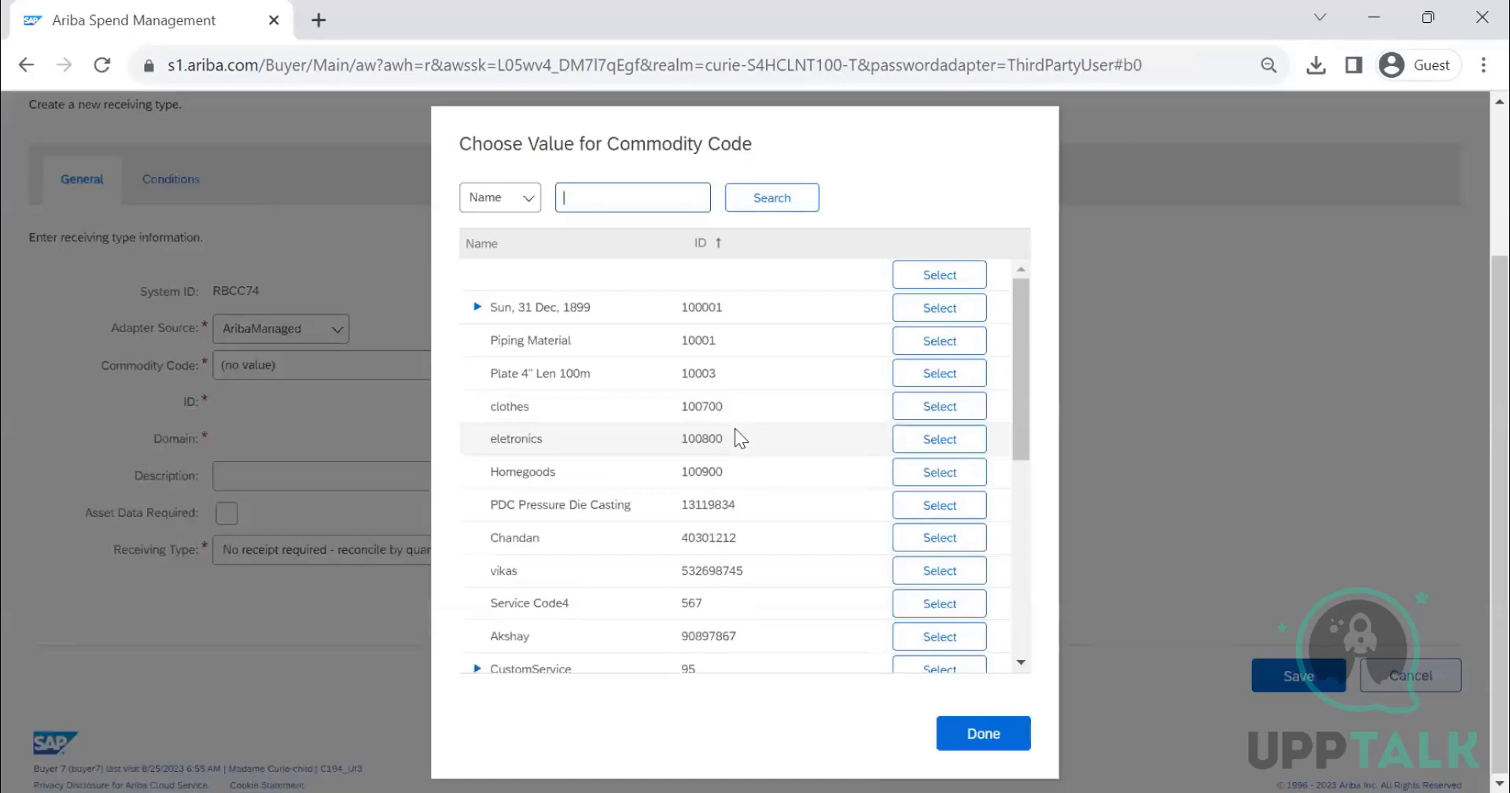
pyautogui.write('computer')
pyautogui.press('Return')
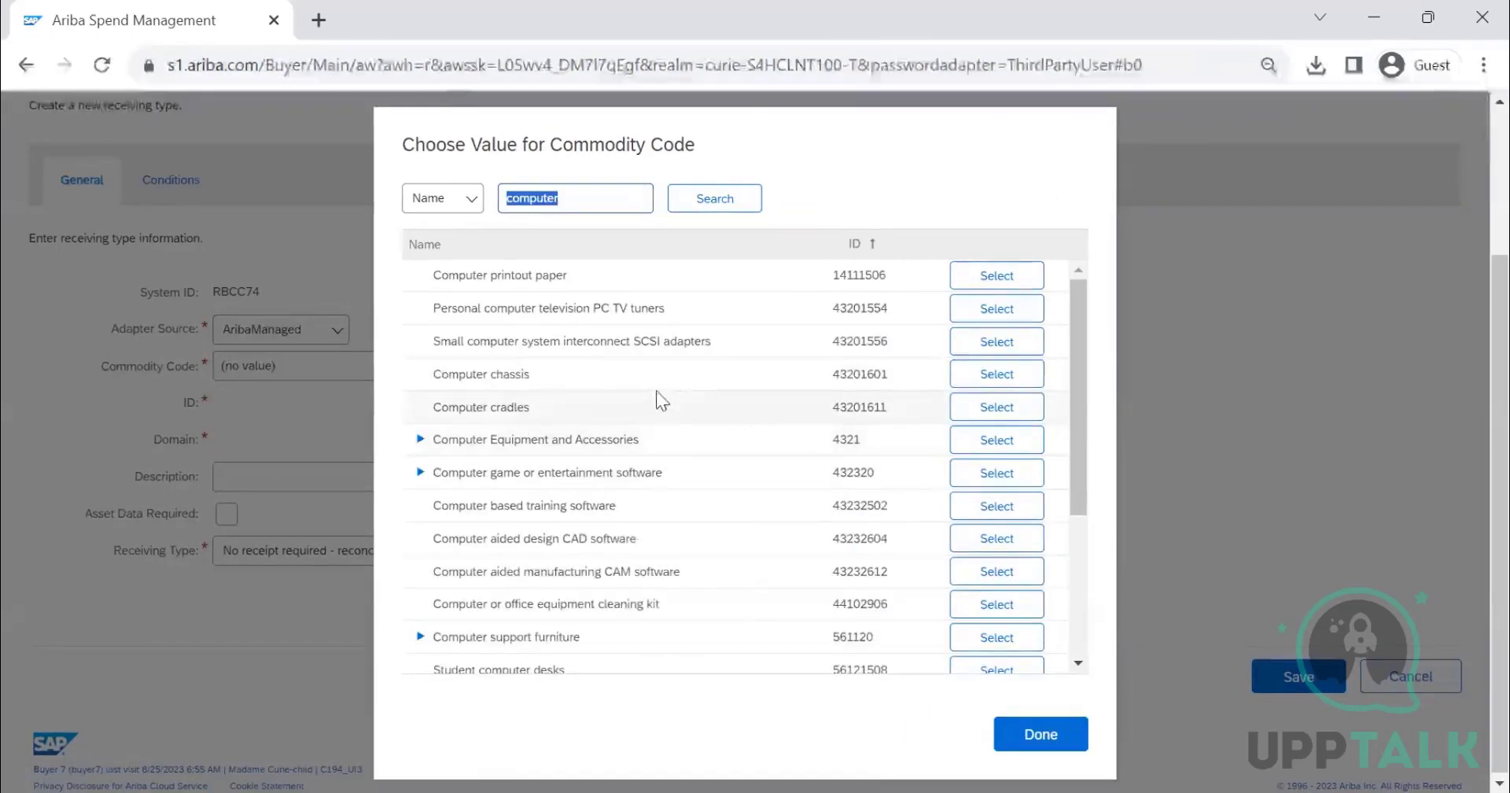
pyautogui.click(1015, 379)
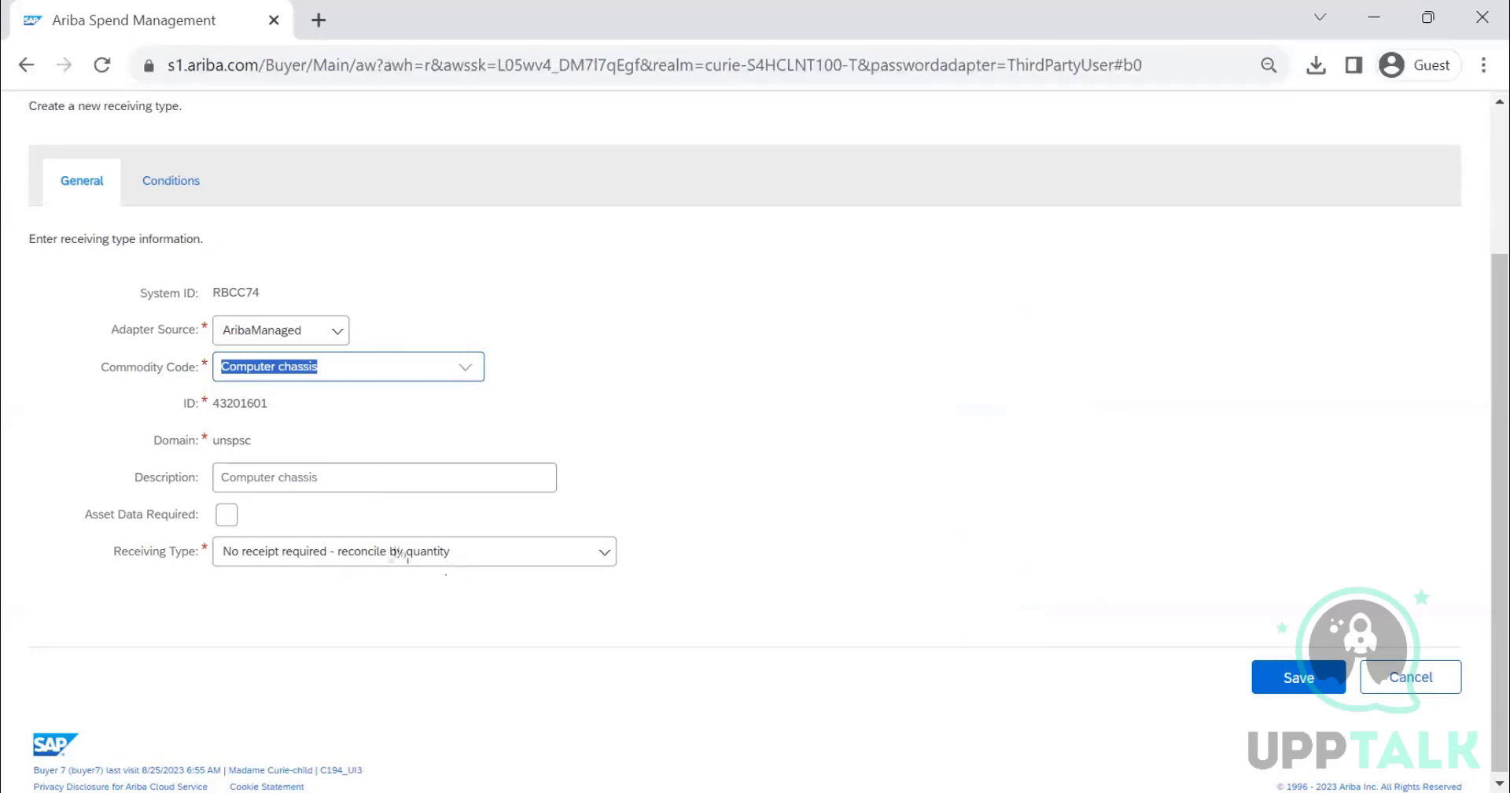
# - Set the new receiving type to Manual receipt - receive by quantity and save it
pyautogui.click(482, 563)
pyautogui.scroll(-3, 472, 627)
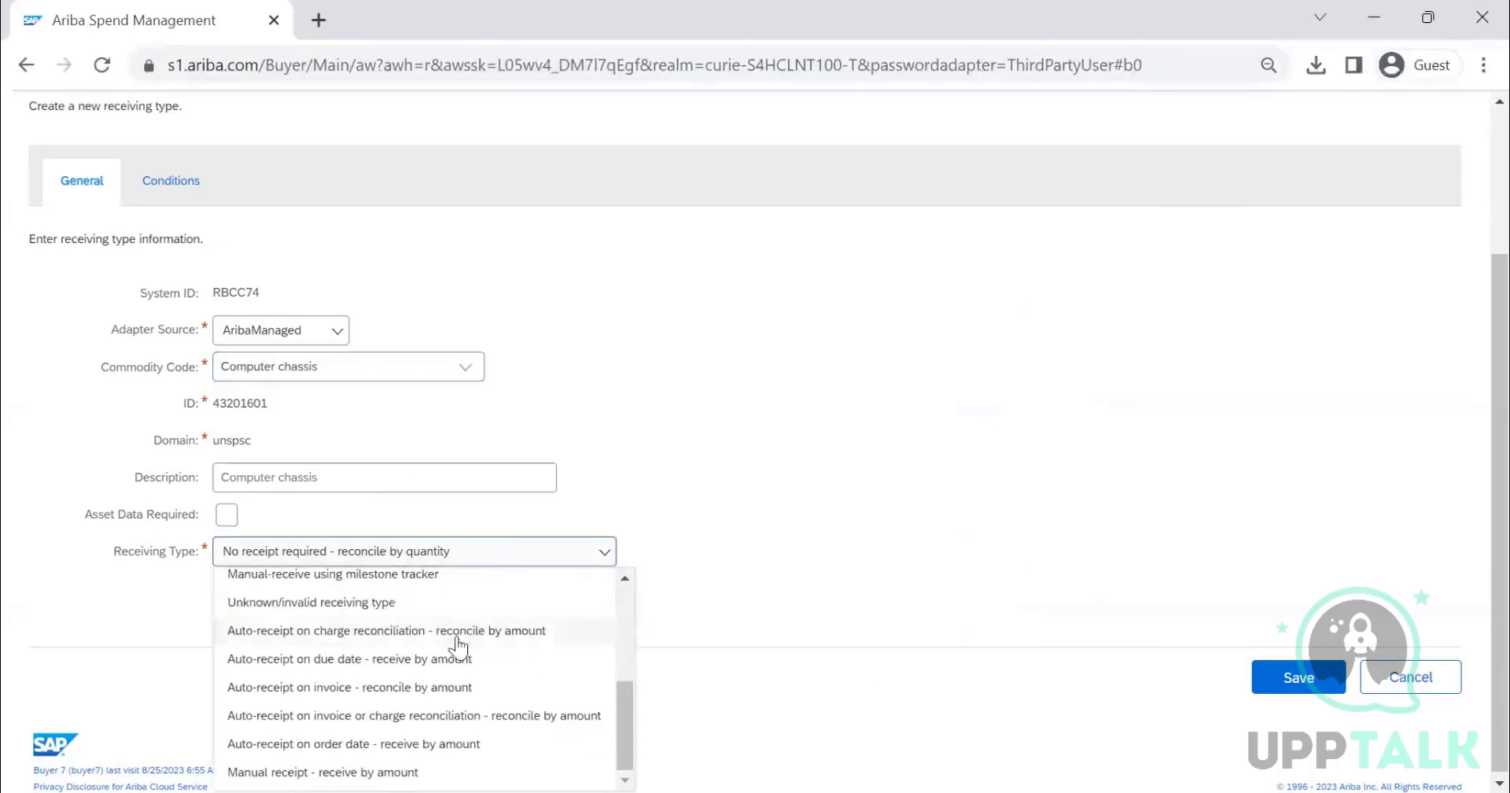
pyautogui.scroll(2, 408, 668)
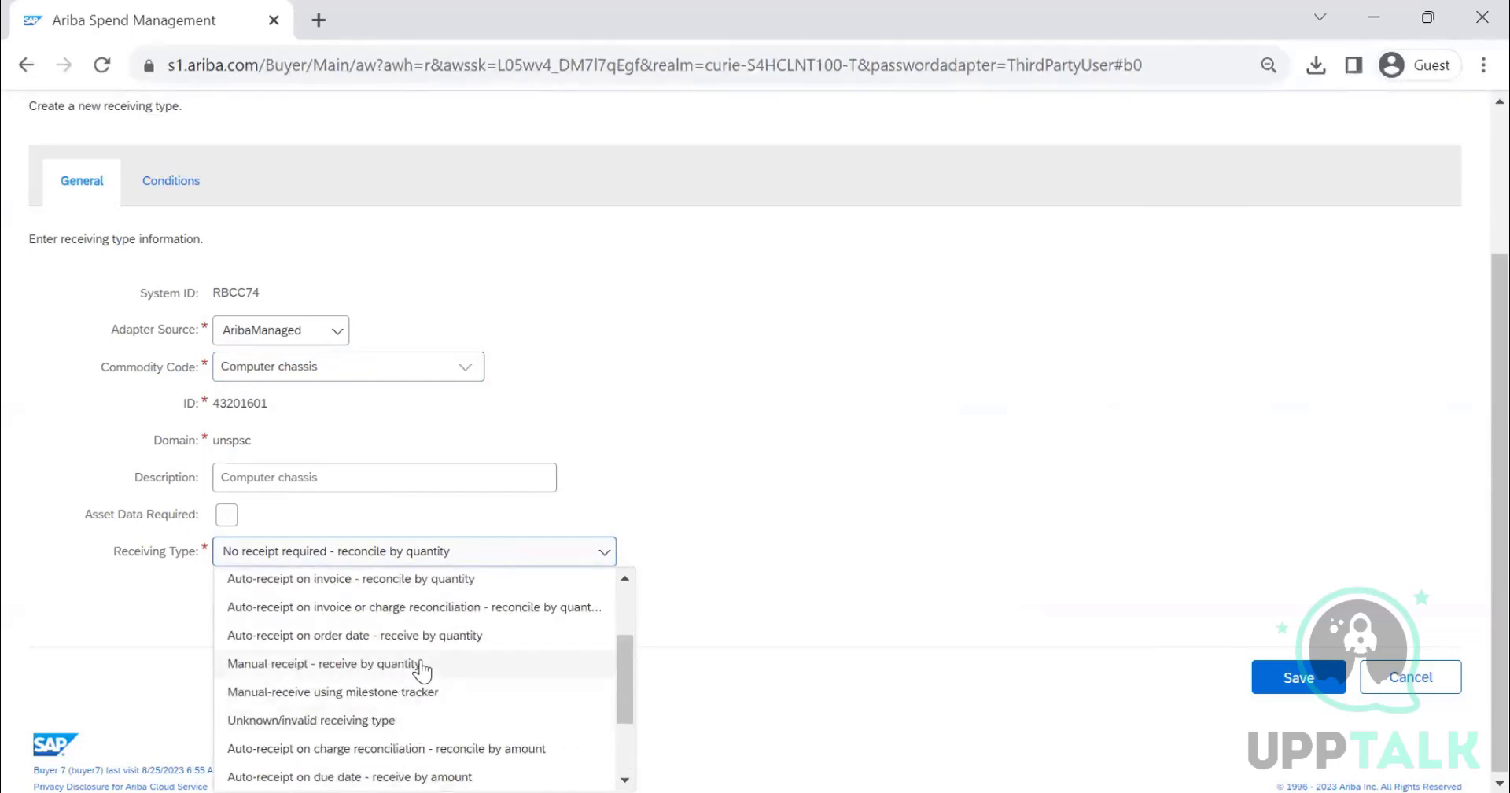
pyautogui.click(422, 665)
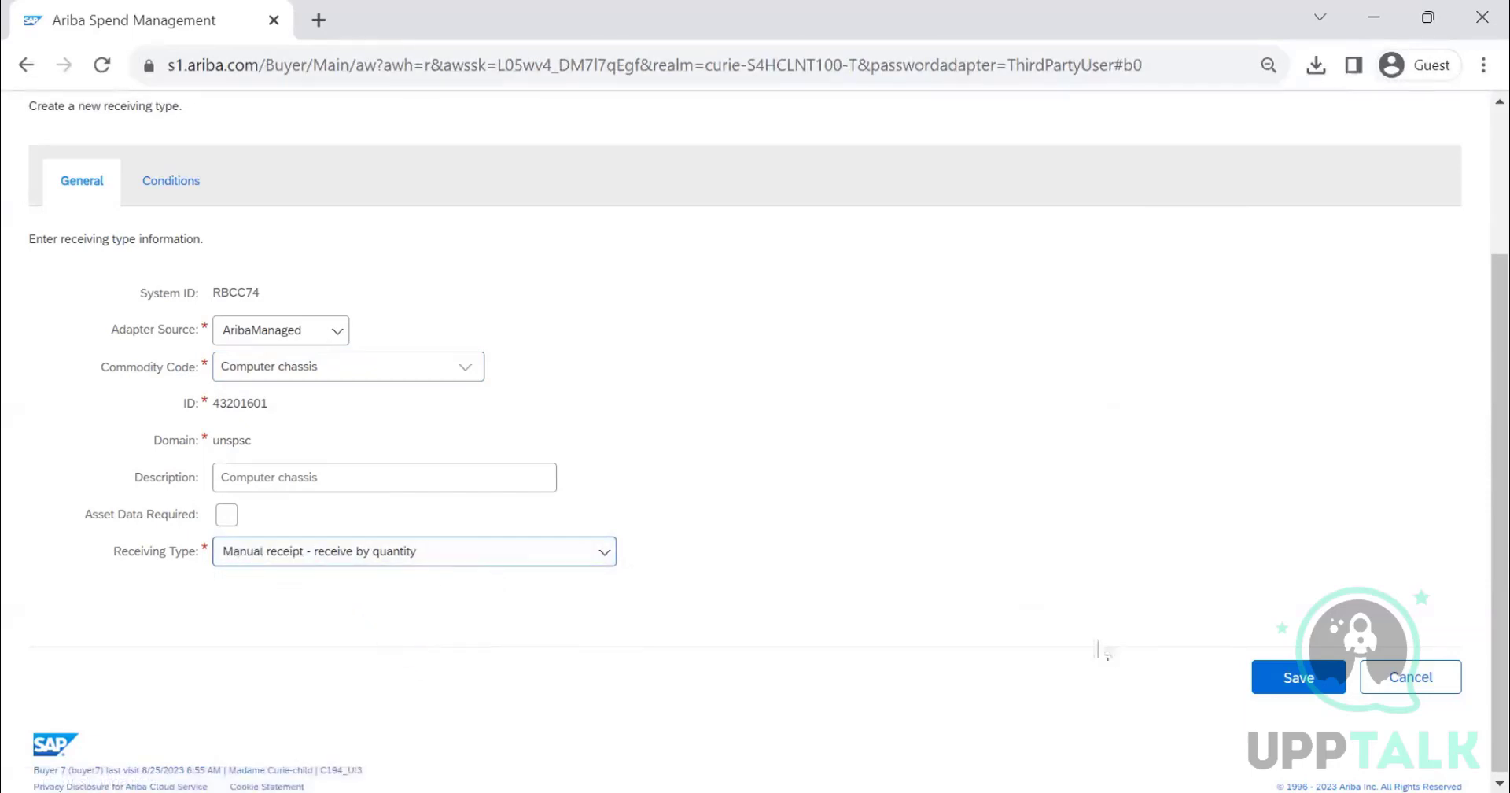
pyautogui.click(1294, 678)
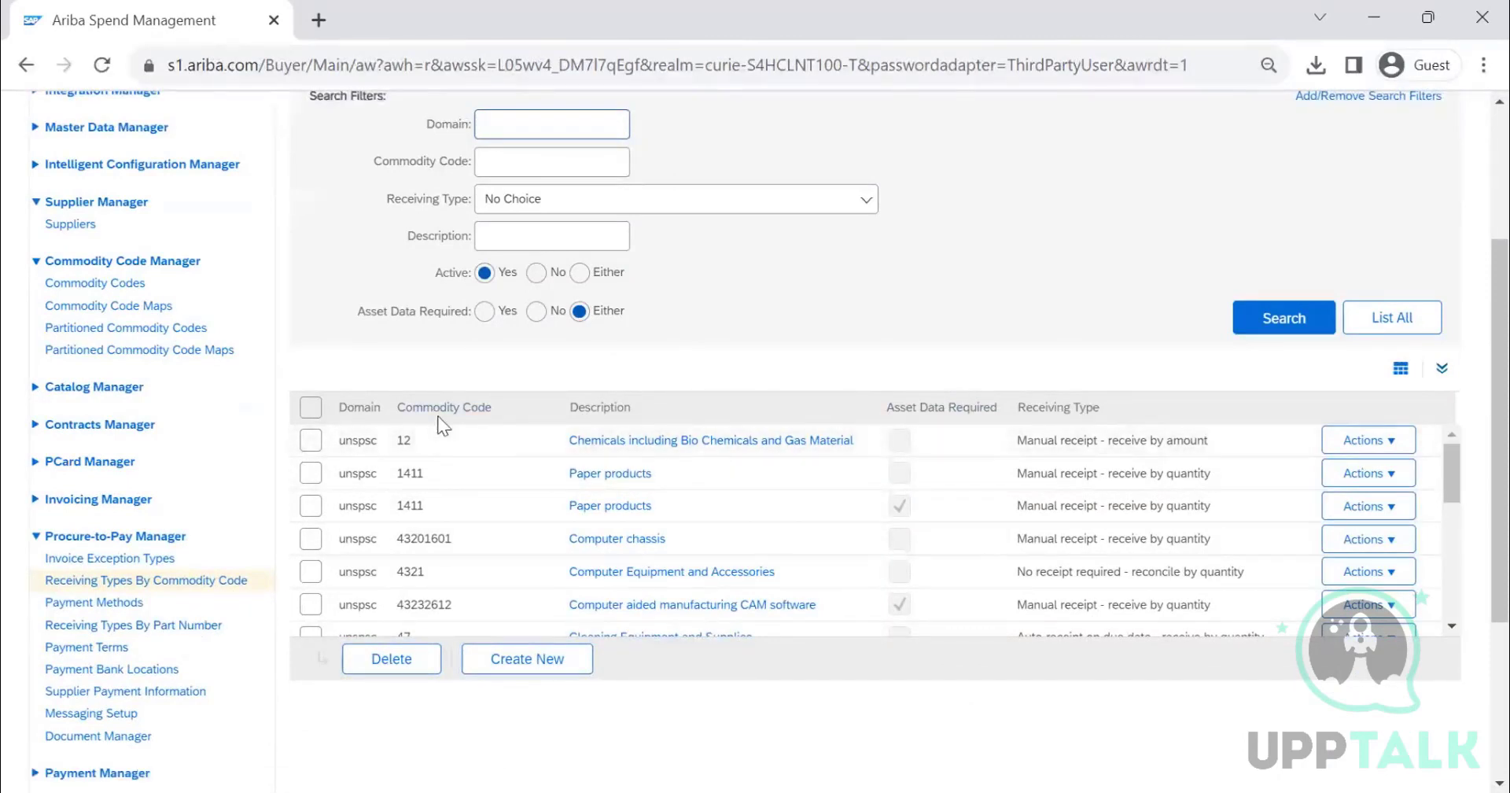
# - List all receiving types by part number
pyautogui.click(199, 627)
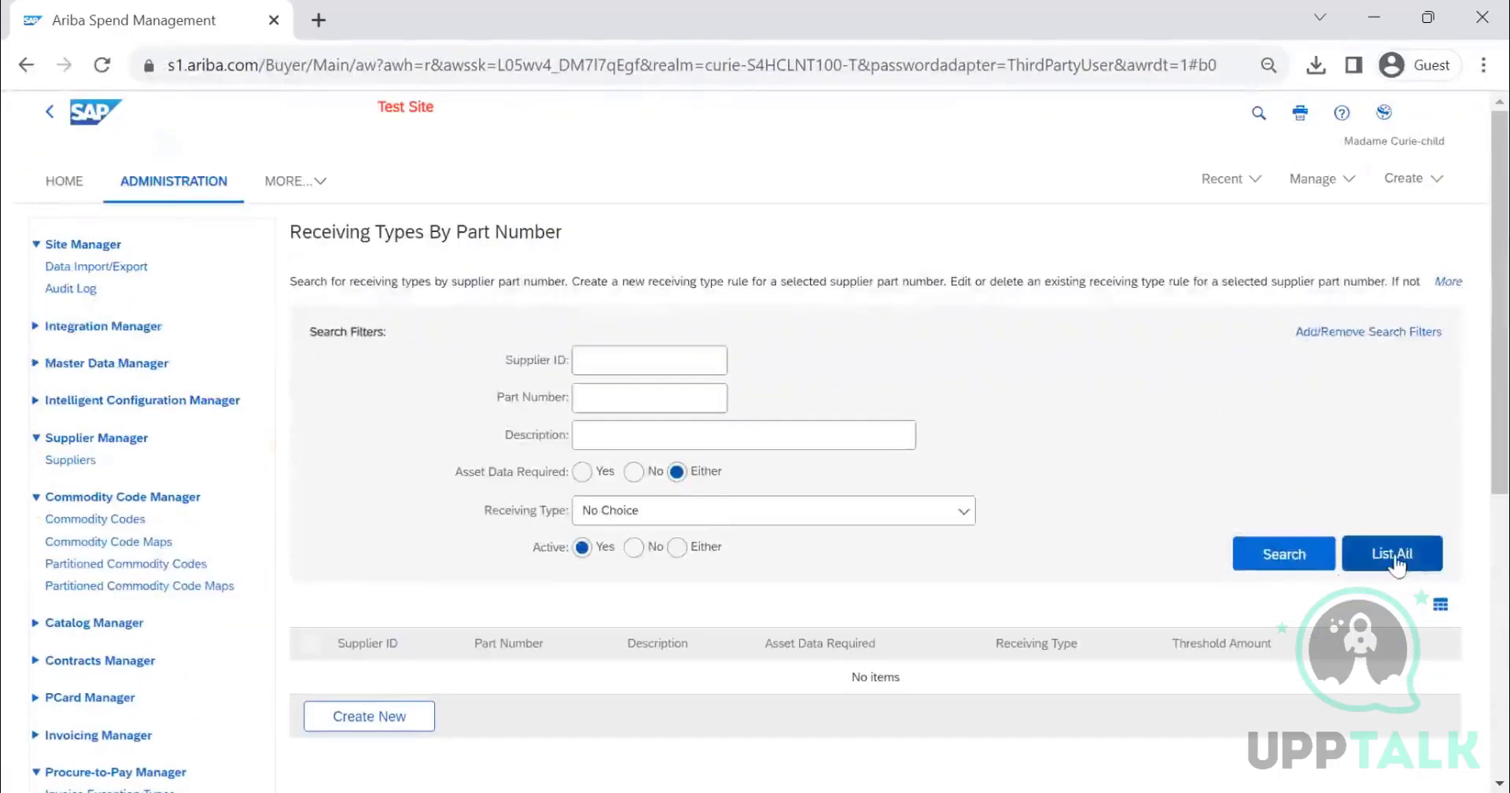
pyautogui.click(1392, 553)
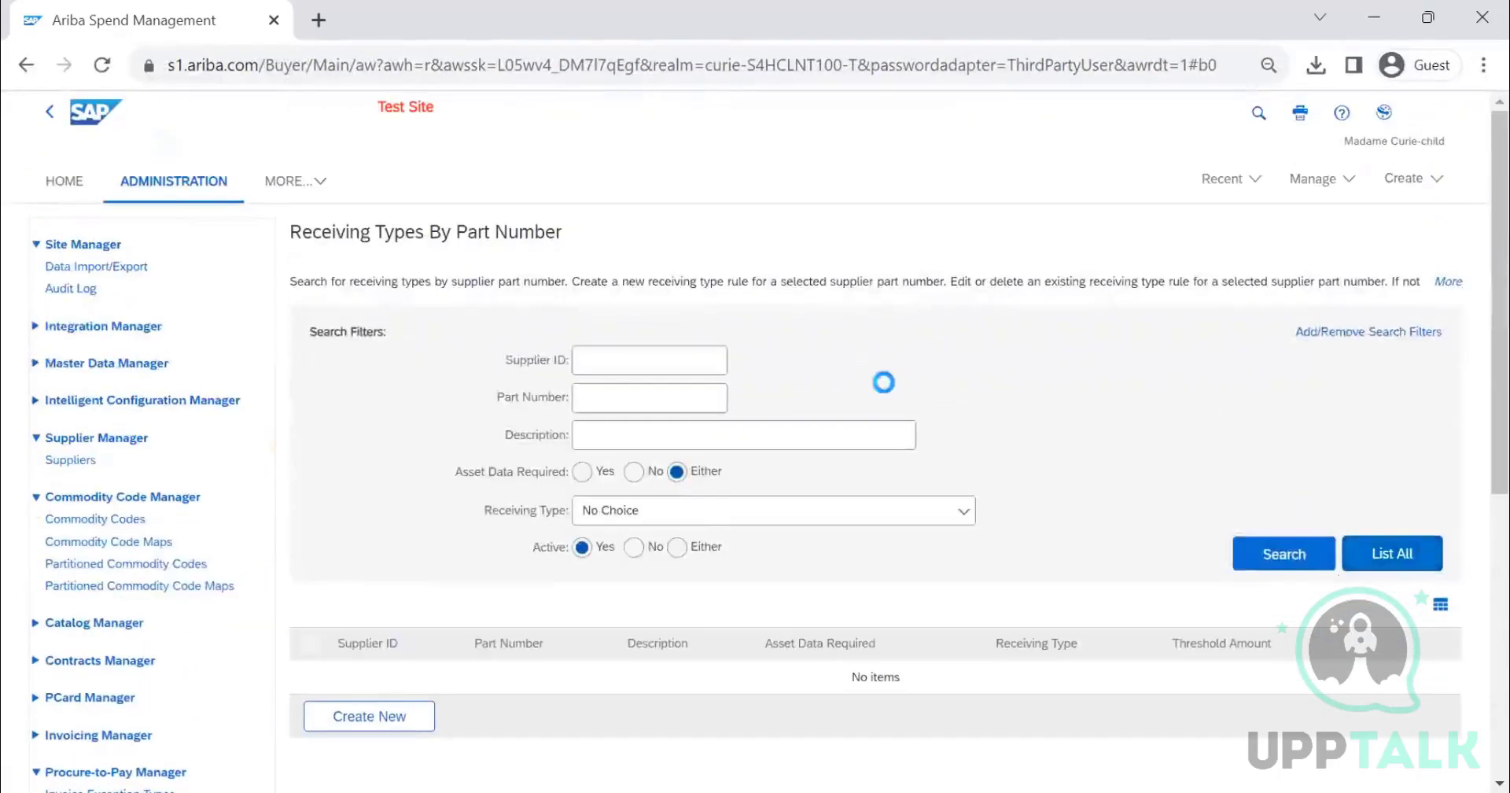
pyautogui.scroll(-4, 893, 405)
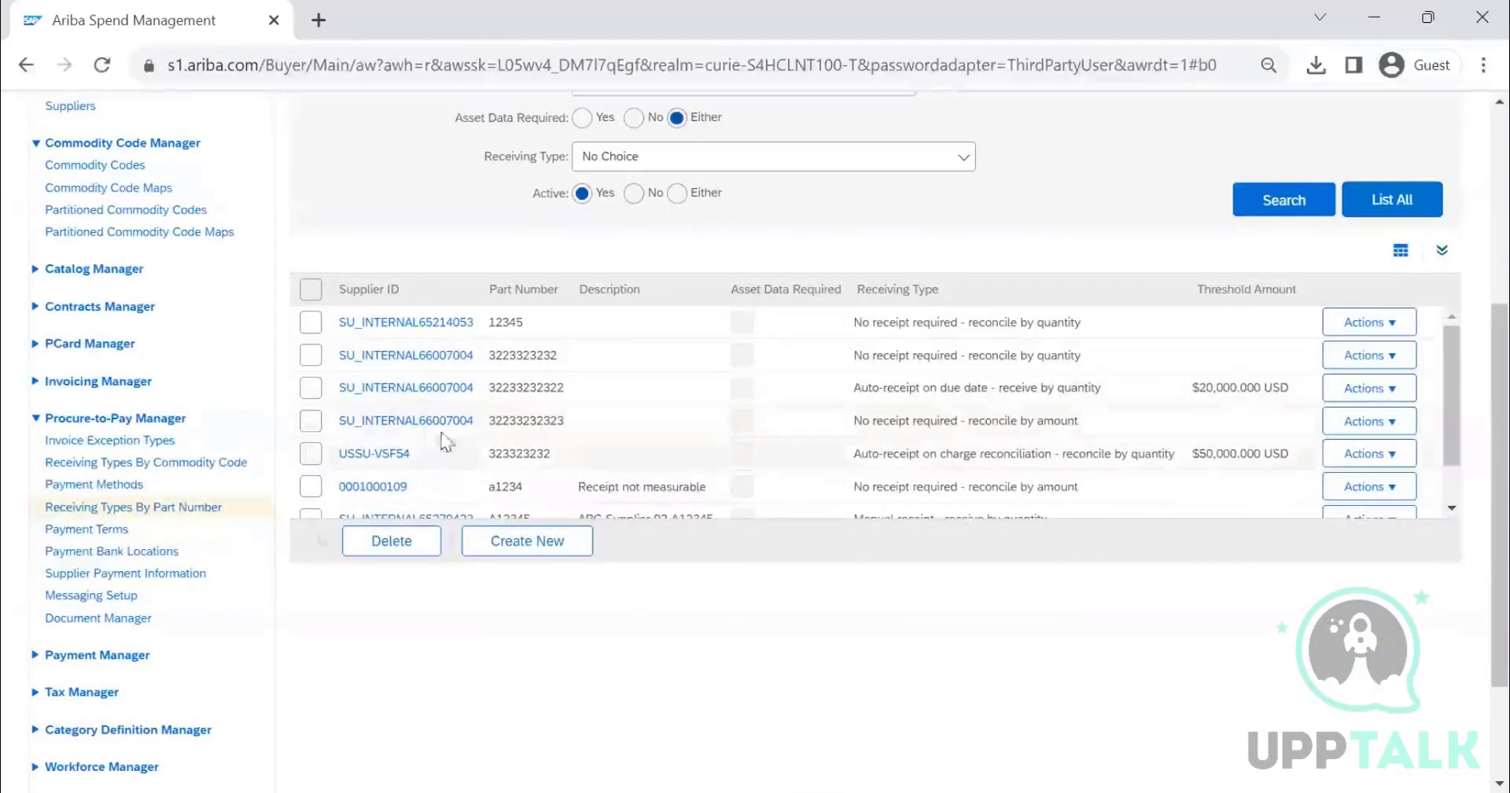
# - Create a new receiving type by part number and choose ABC SUPPLIERS as the supplier
pyautogui.click(526, 541)
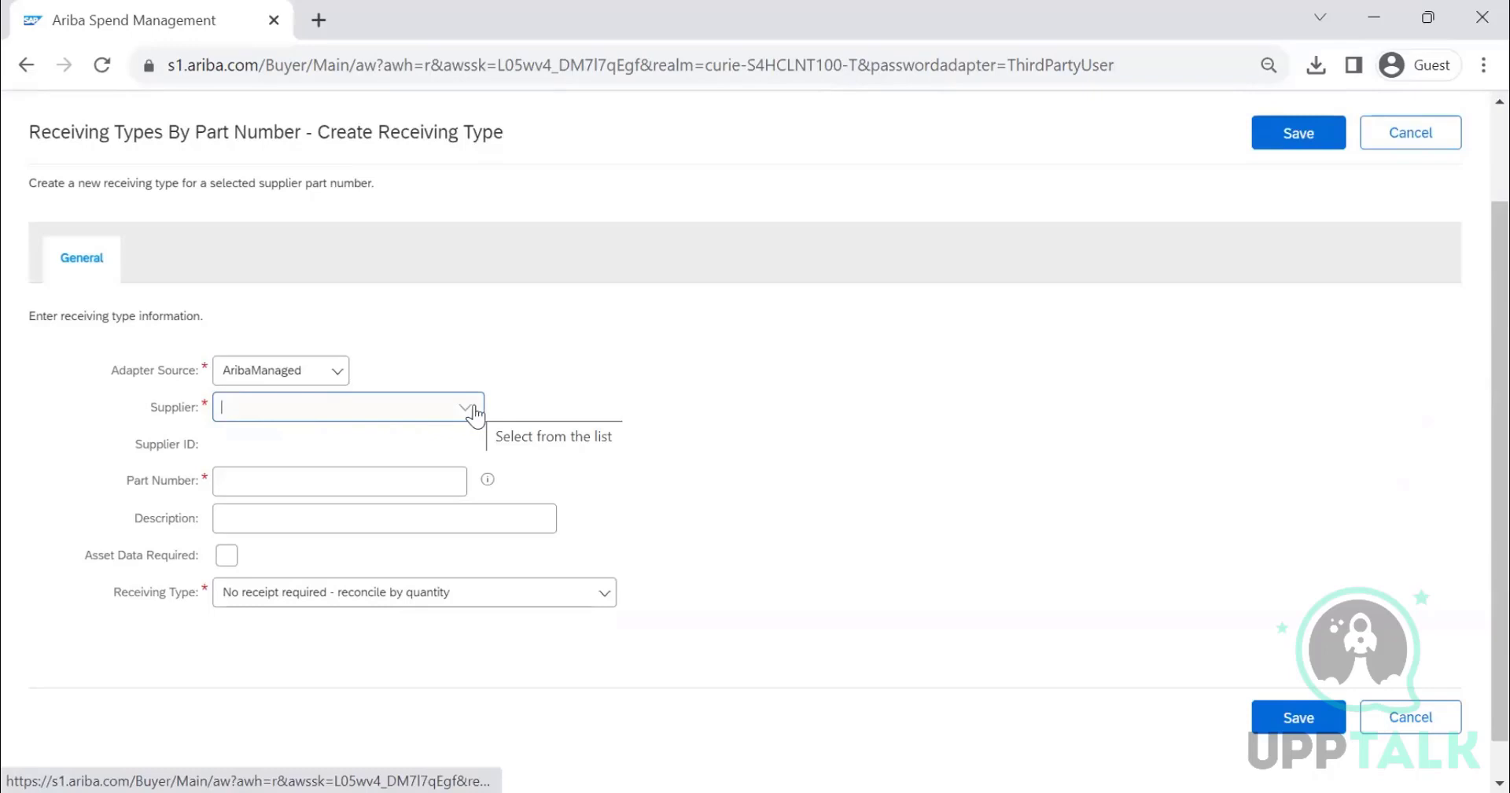
pyautogui.click(474, 411)
pyautogui.click(380, 472)
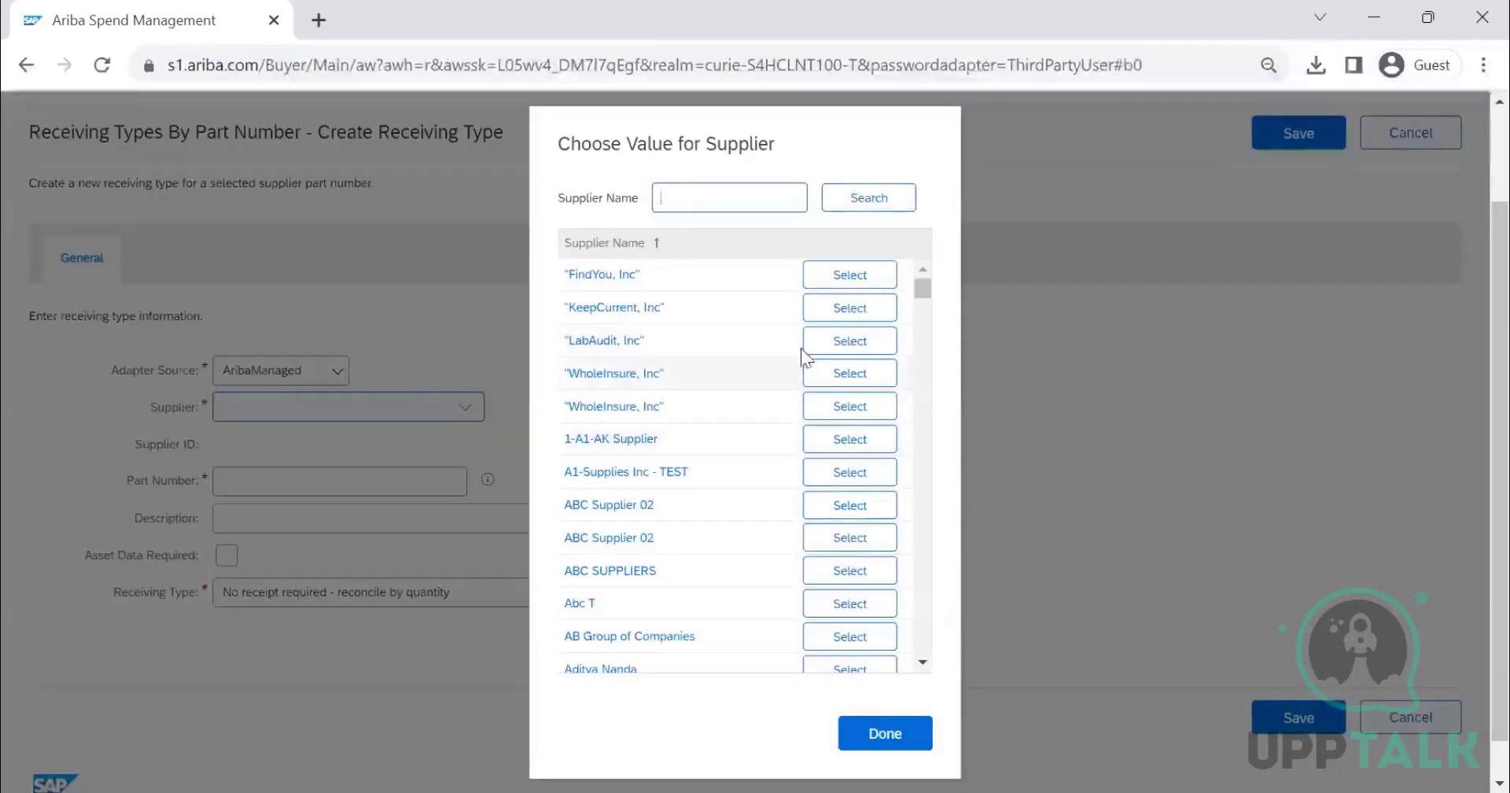
pyautogui.click(818, 346)
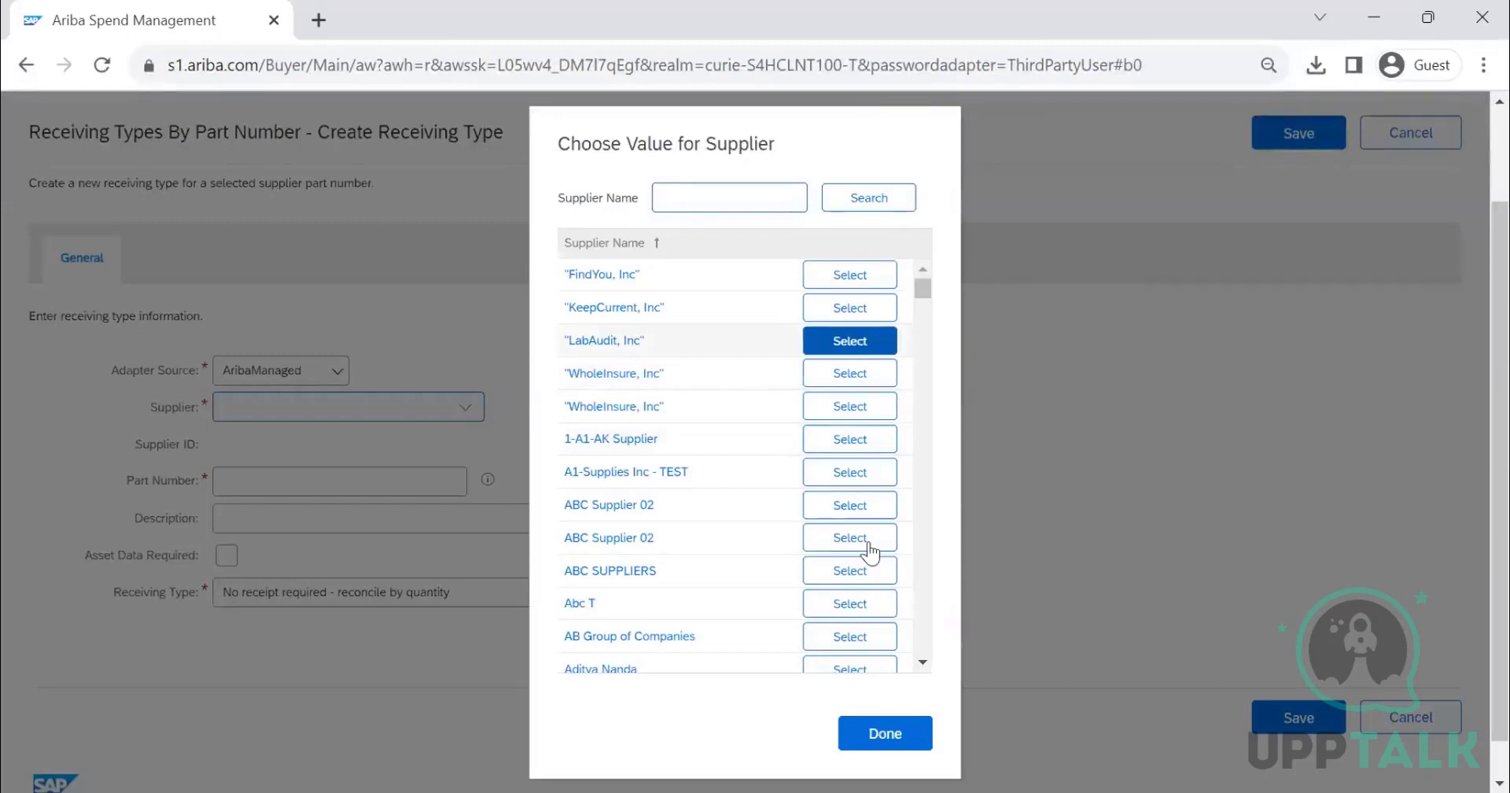
pyautogui.click(857, 570)
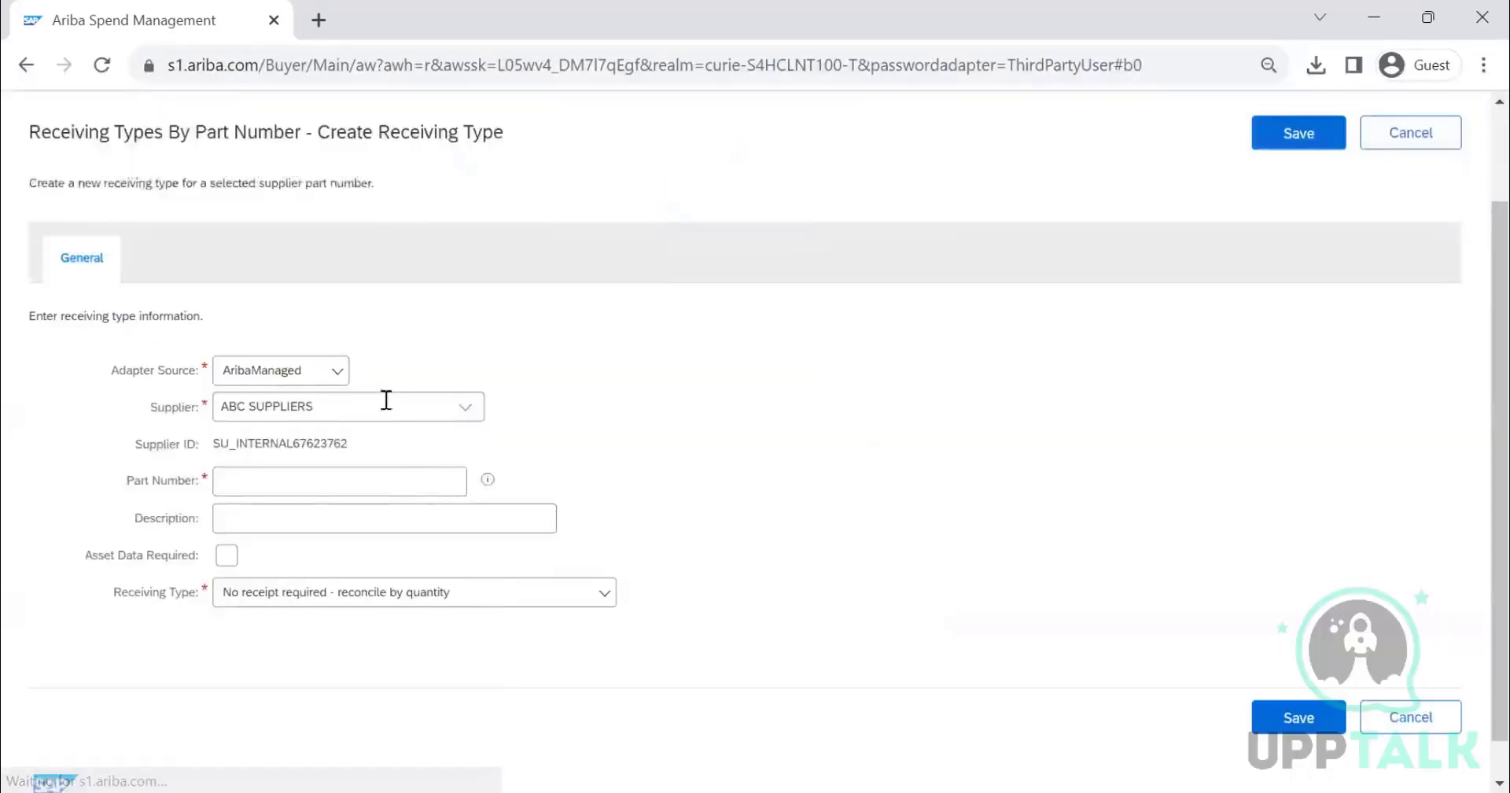
# - Enter part number ABC1234 and description CONSUMABLE FOR PRINTING MACHINERY
pyautogui.click(379, 472)
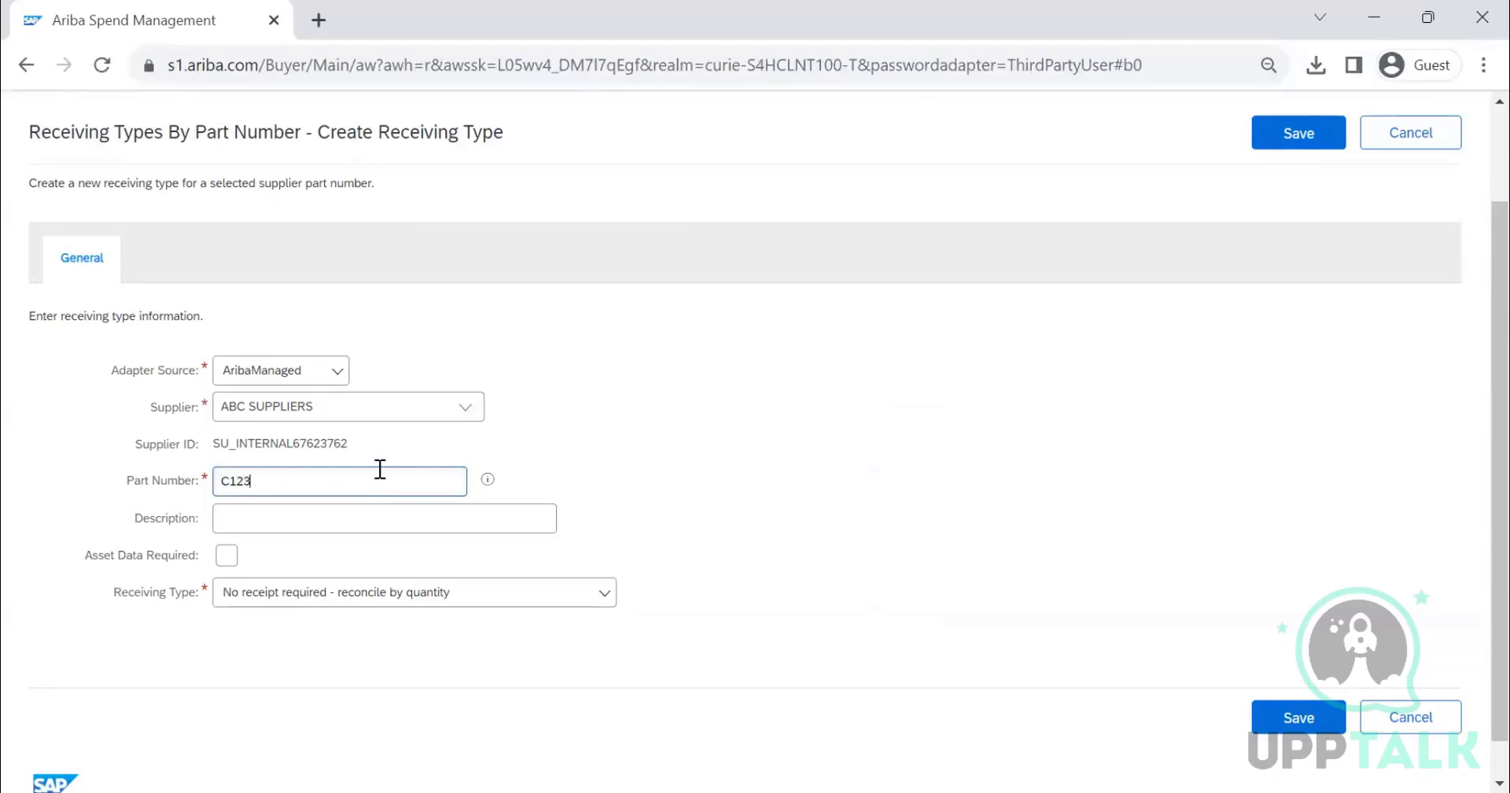
pyautogui.click(348, 515)
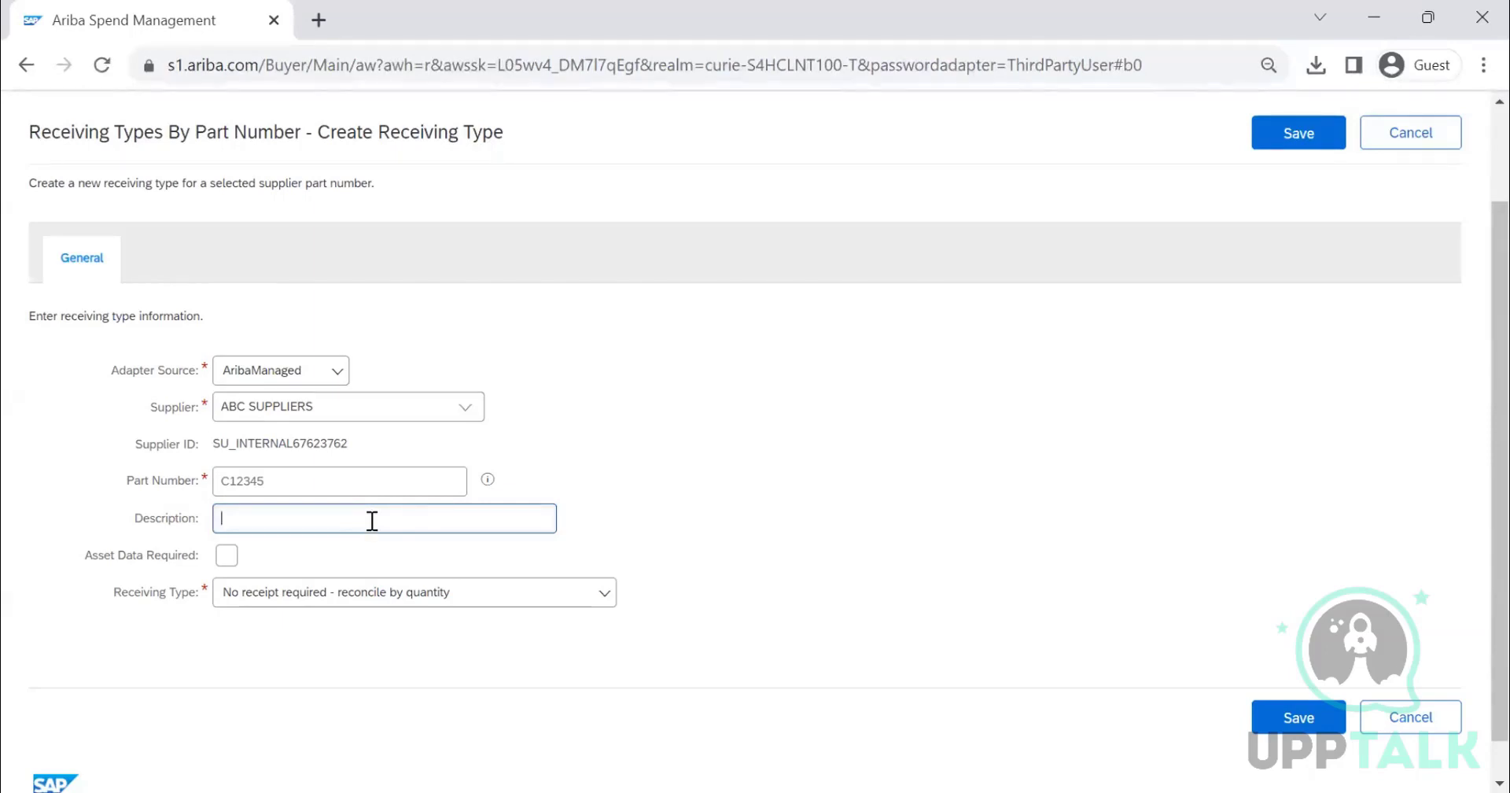
pyautogui.write('LE FOR PR')
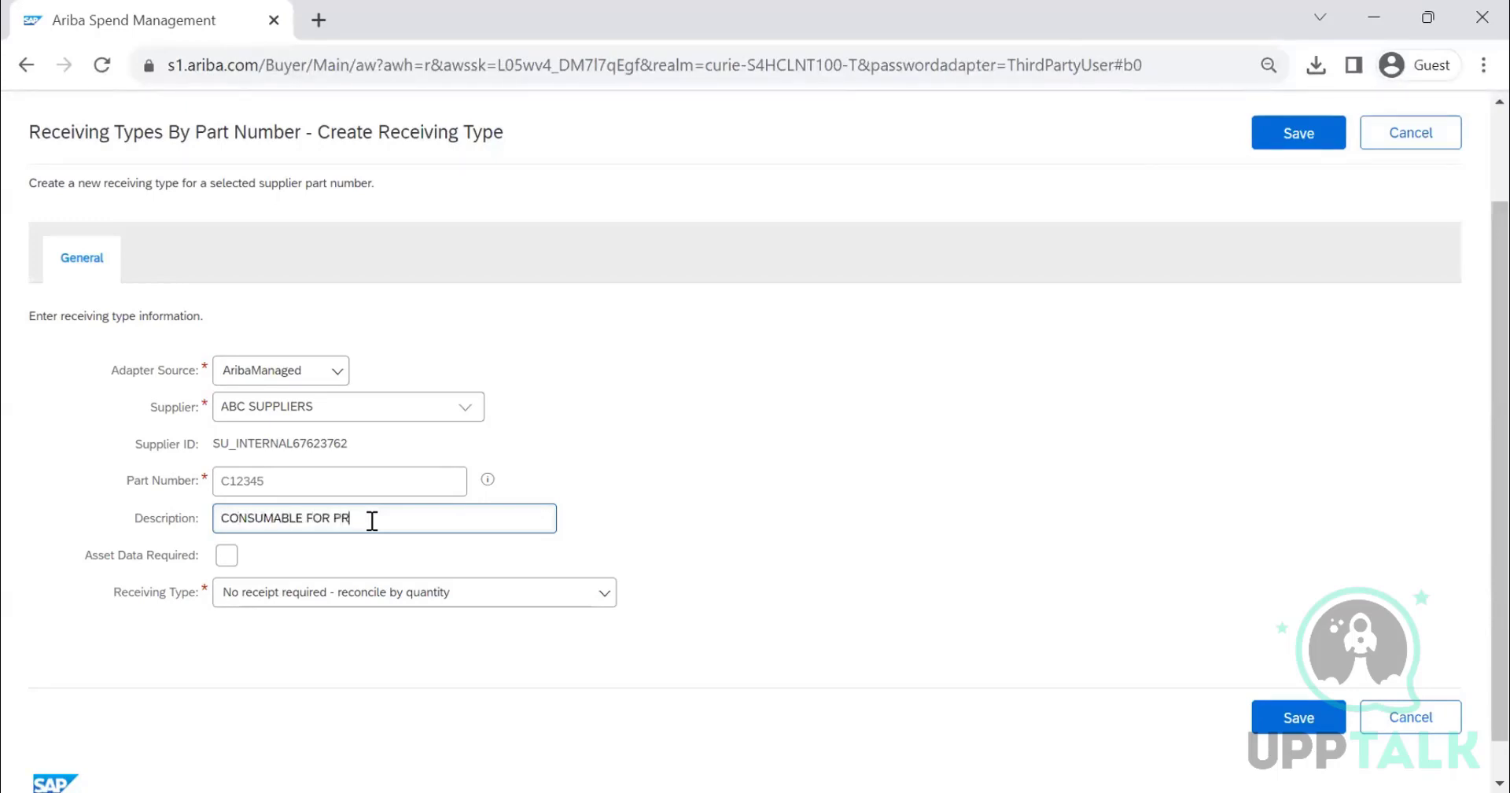
pyautogui.write('INTING MACHINERY')
pyautogui.doubleClick(316, 483)
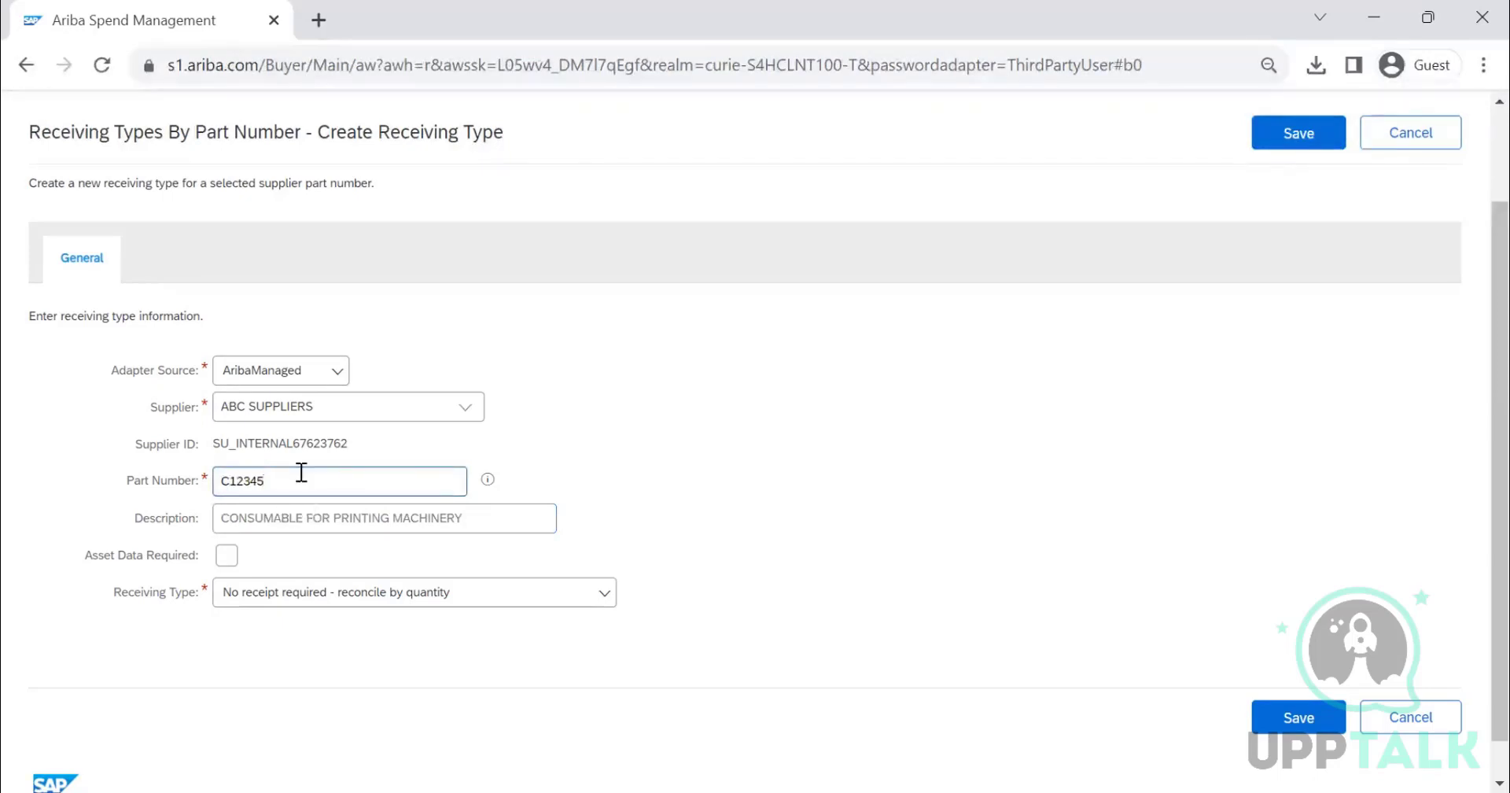
pyautogui.press('BackSpace')
pyautogui.press('BackSpace')
pyautogui.press('BackSpace')
pyautogui.press('BackSpace')
pyautogui.press('BackSpace')
pyautogui.write('ABC12')
# - Set the part number's receiving type to Manual receipt - receive by quantity
pyautogui.click(501, 601)
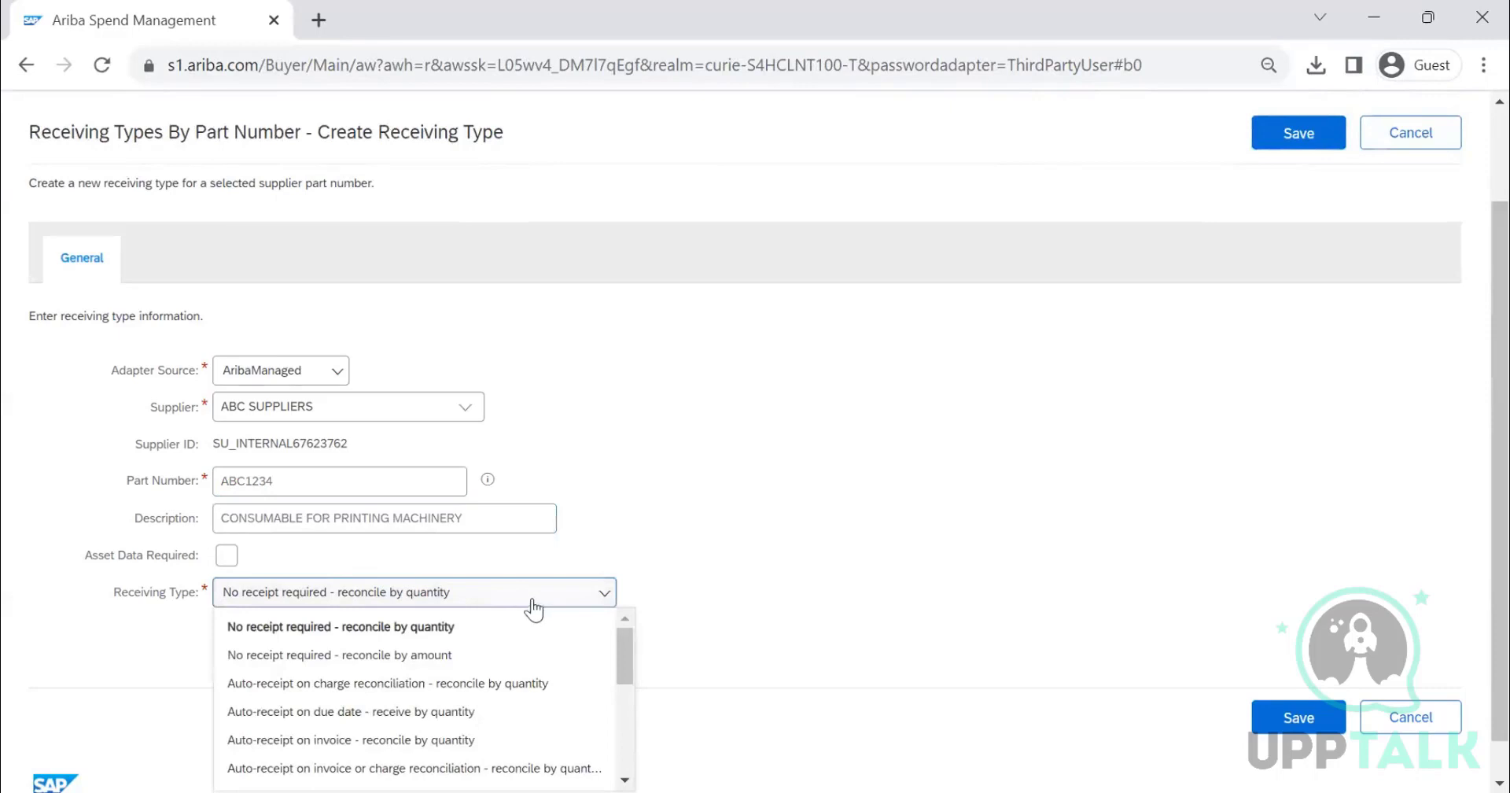
pyautogui.scroll(-1, 526, 610)
pyautogui.scroll(-5, 507, 623)
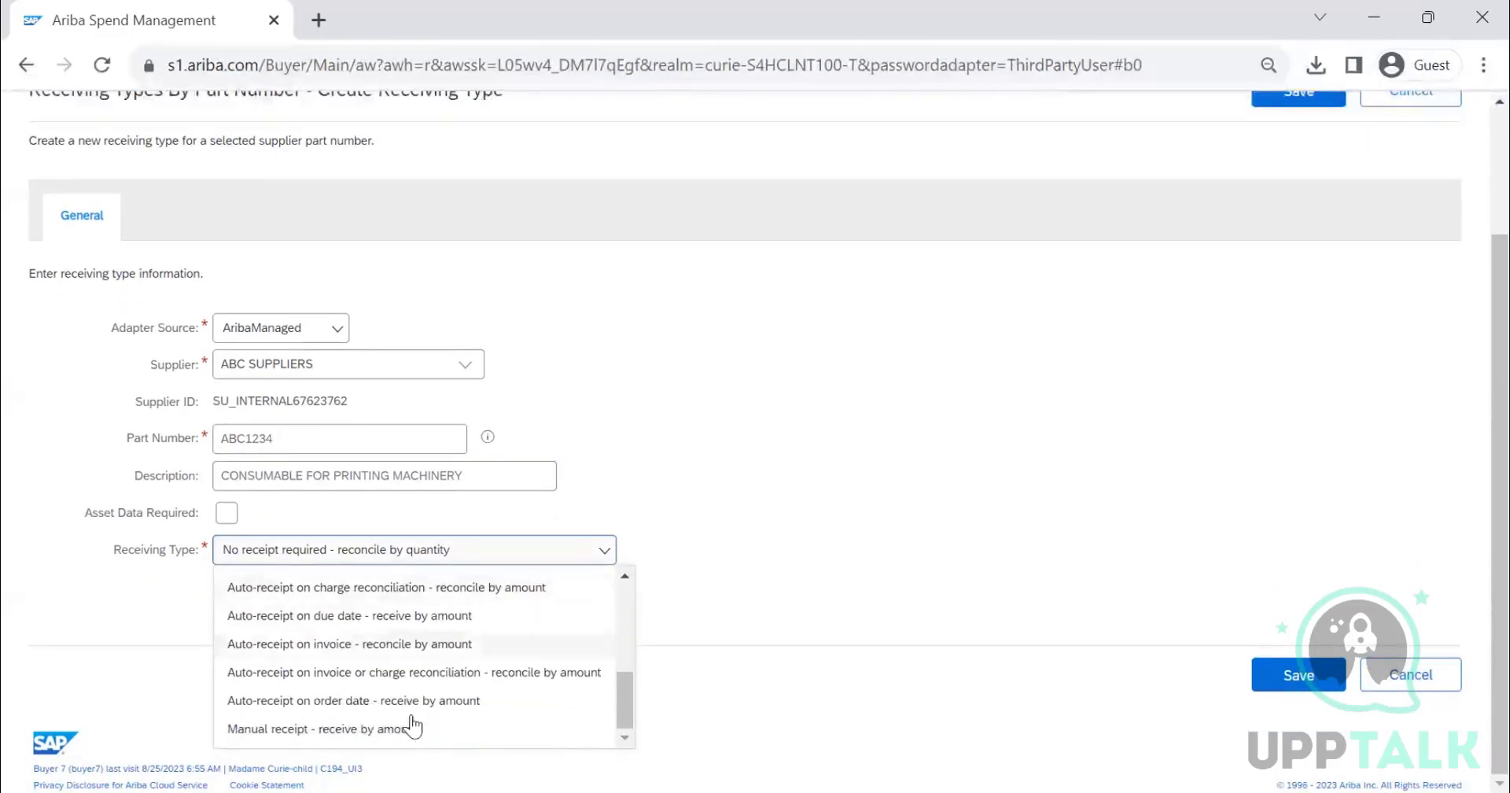
pyautogui.scroll(-2, 385, 669)
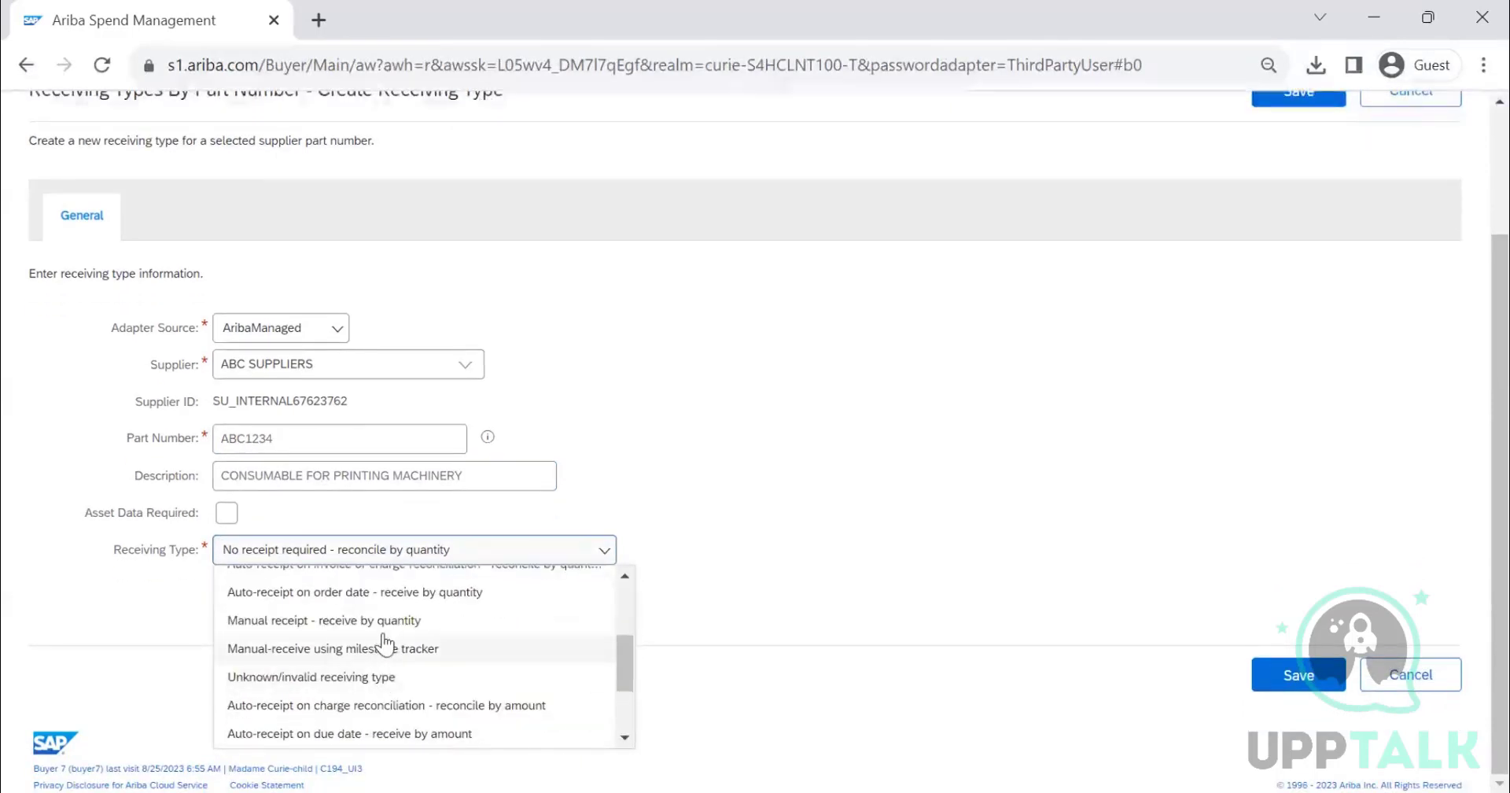
pyautogui.click(385, 618)
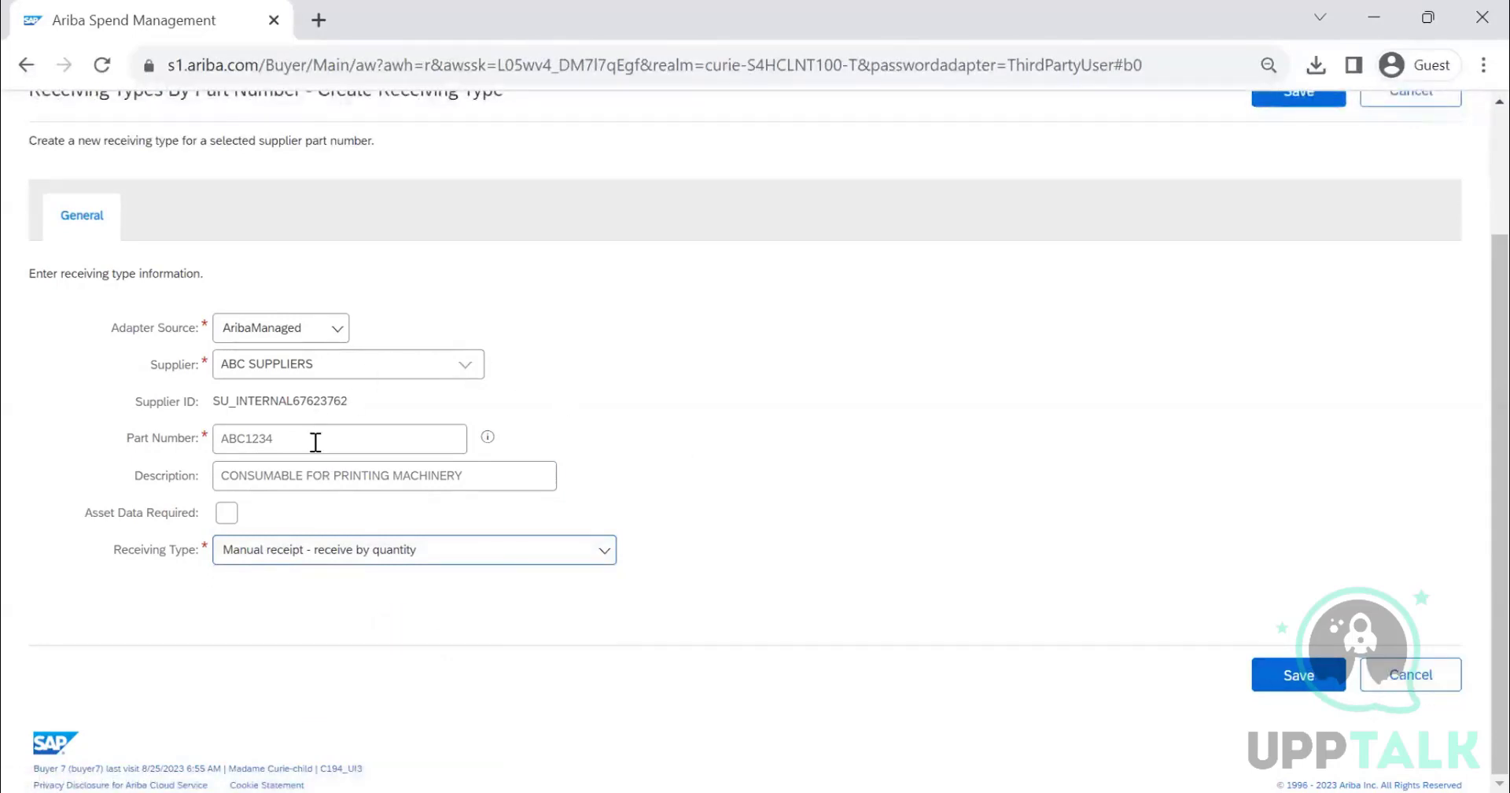
# - Save the new receiving type for part number ABC1234
pyautogui.moveTo(315, 442); pyautogui.dragTo(224, 444)
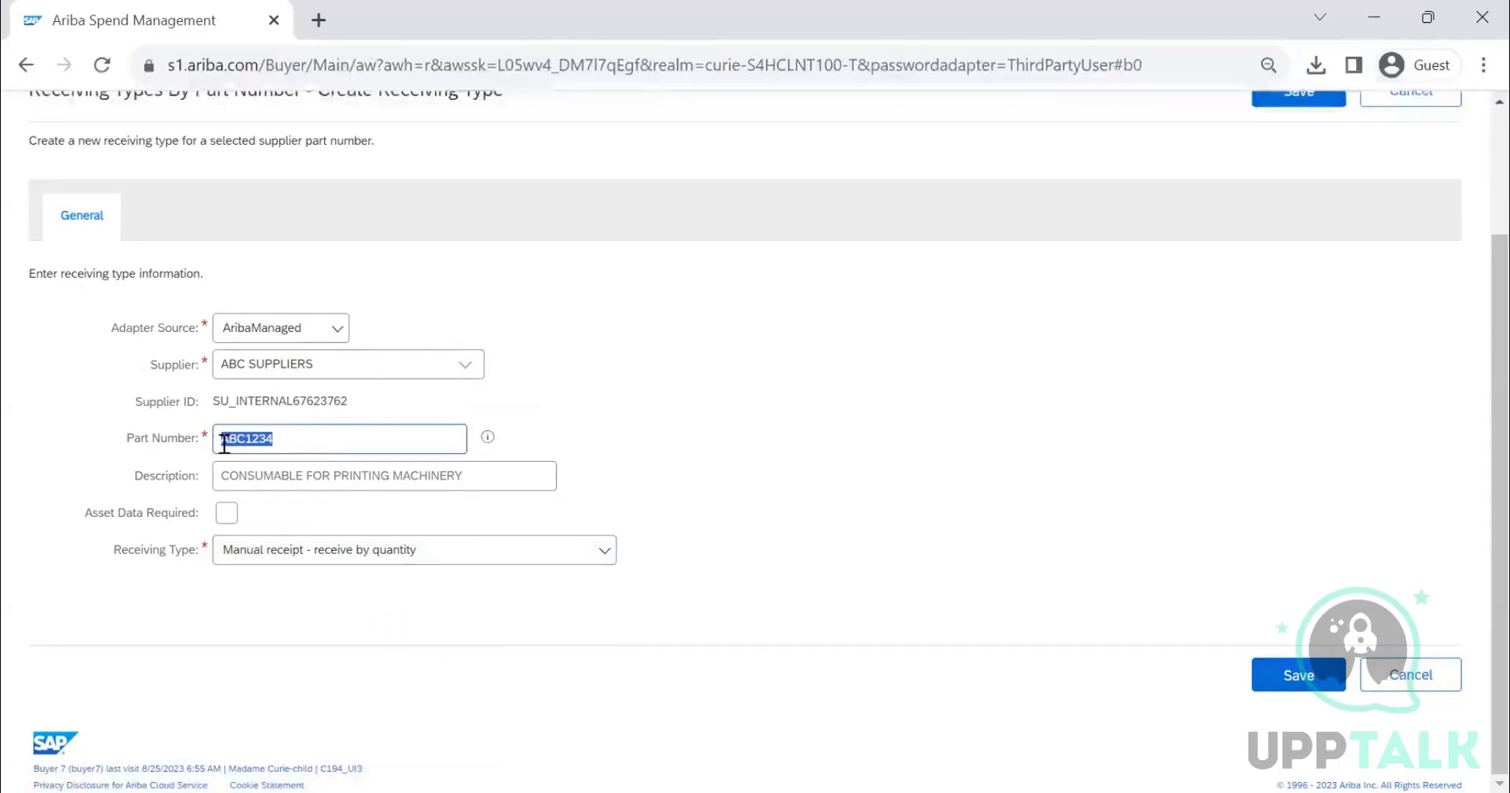
pyautogui.click(1288, 681)
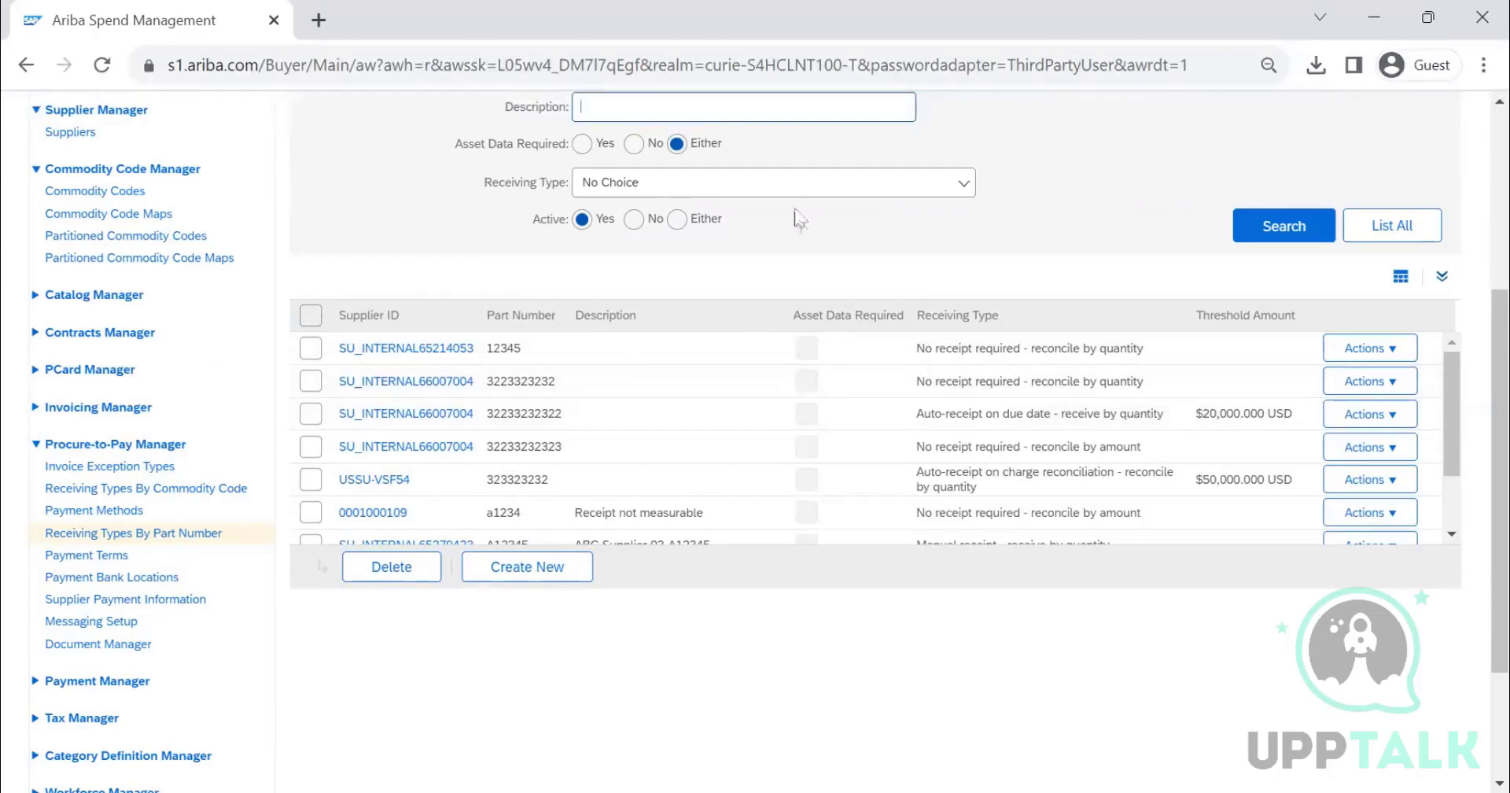
pyautogui.scroll(1, 779, 209)
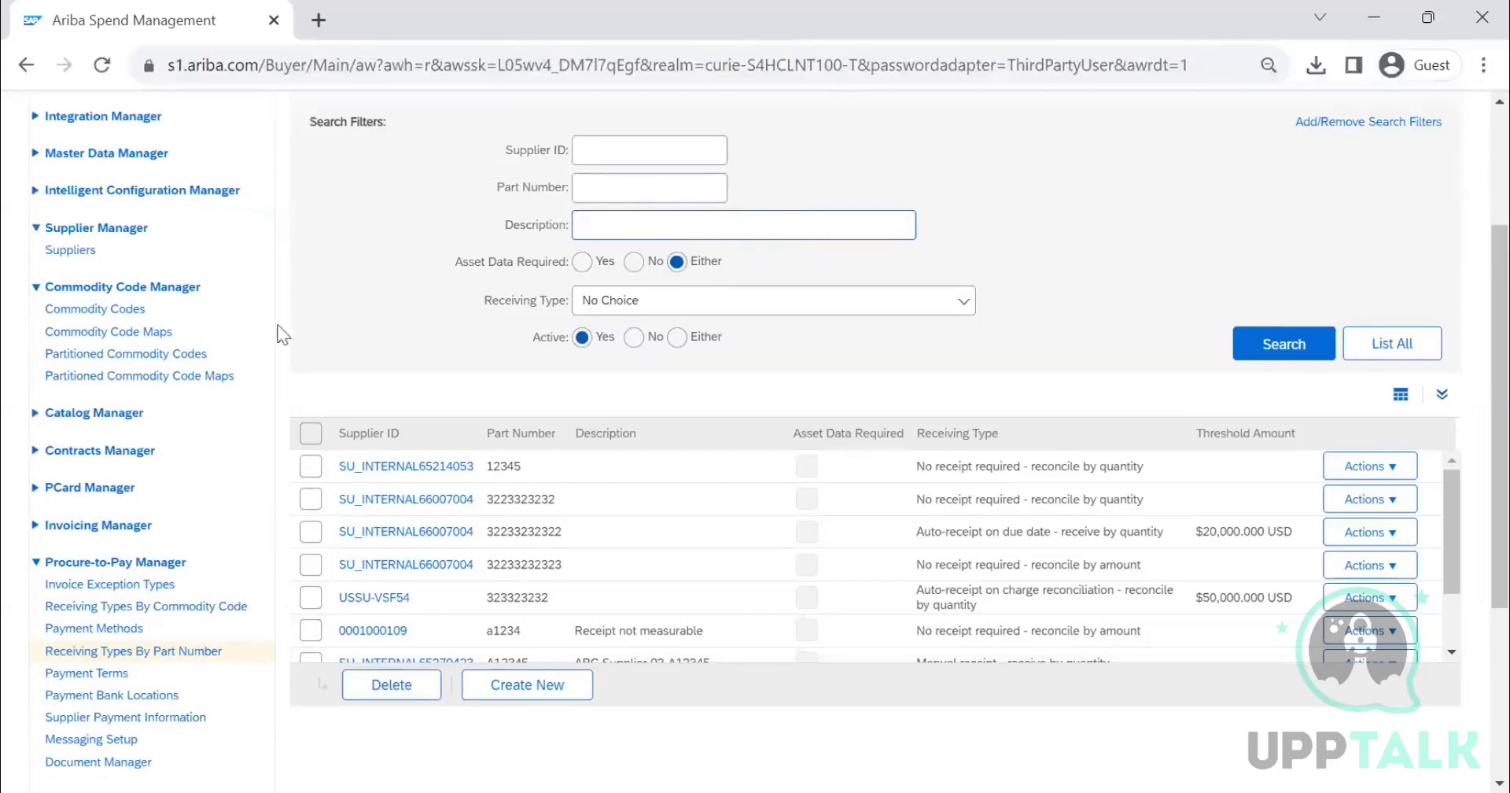
pyautogui.scroll(-1, 279, 327)
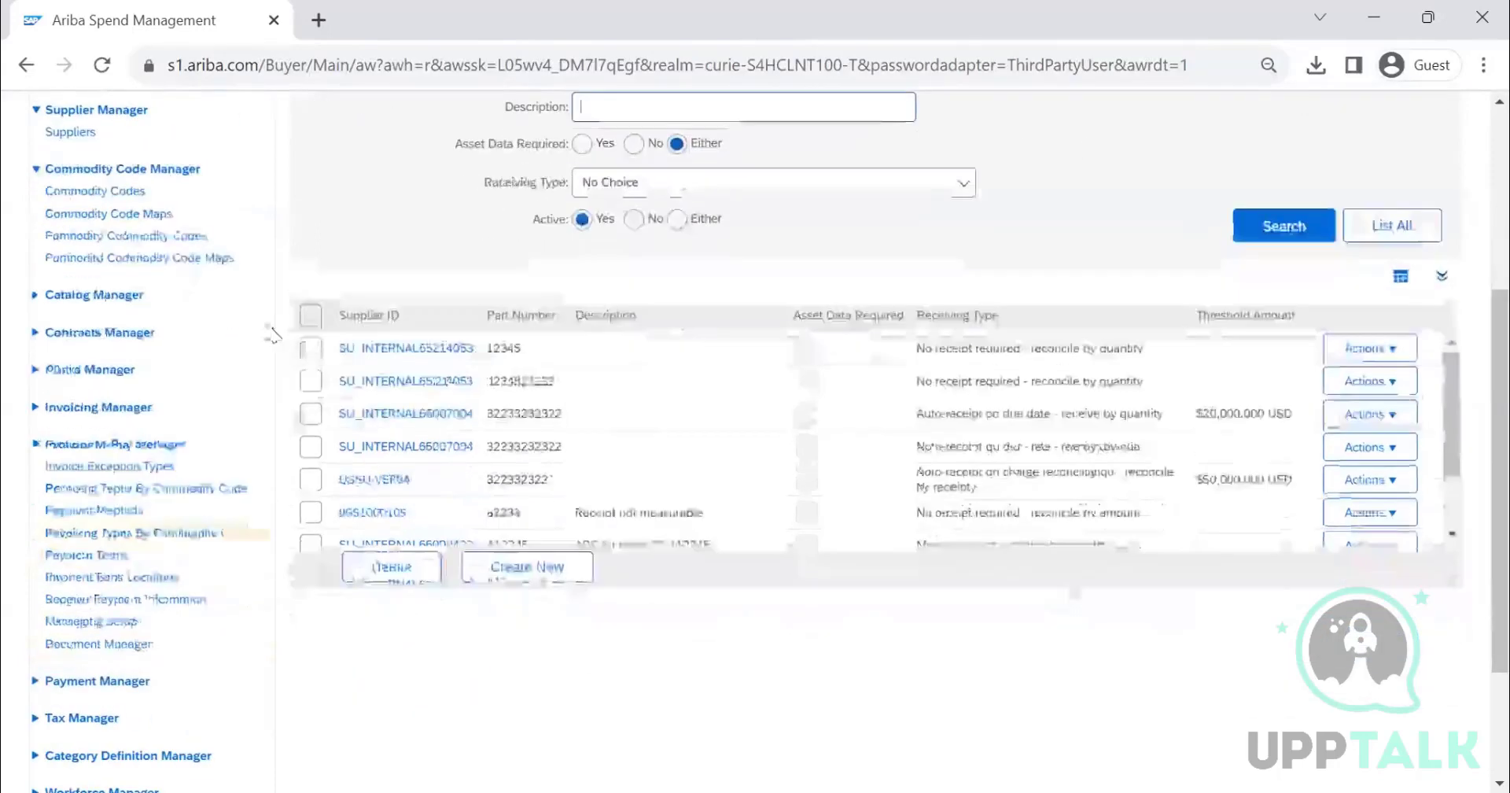
# - Open the payment methods list and browse its entries
pyautogui.click(131, 513)
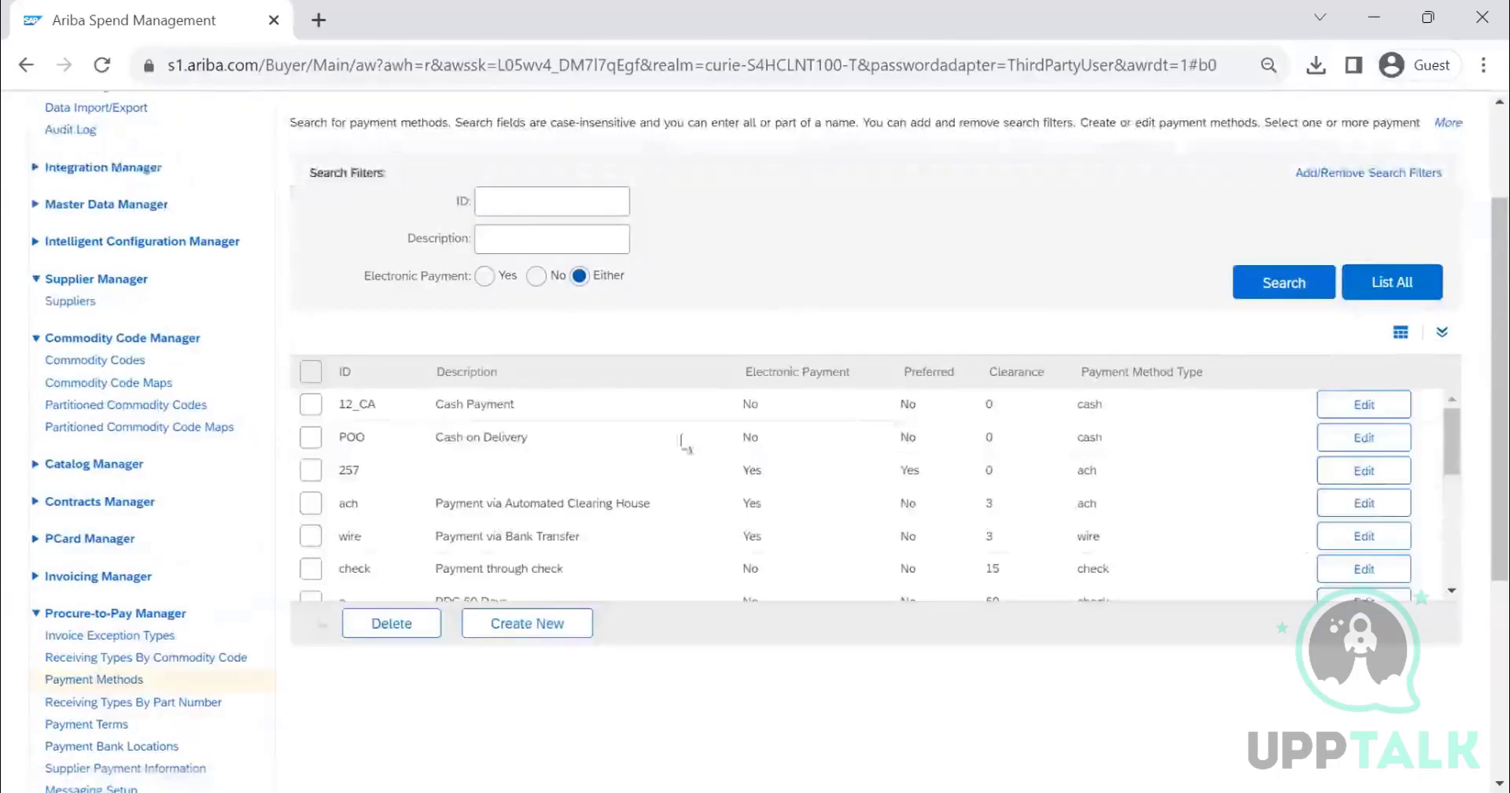
pyautogui.scroll(-5, 549, 404)
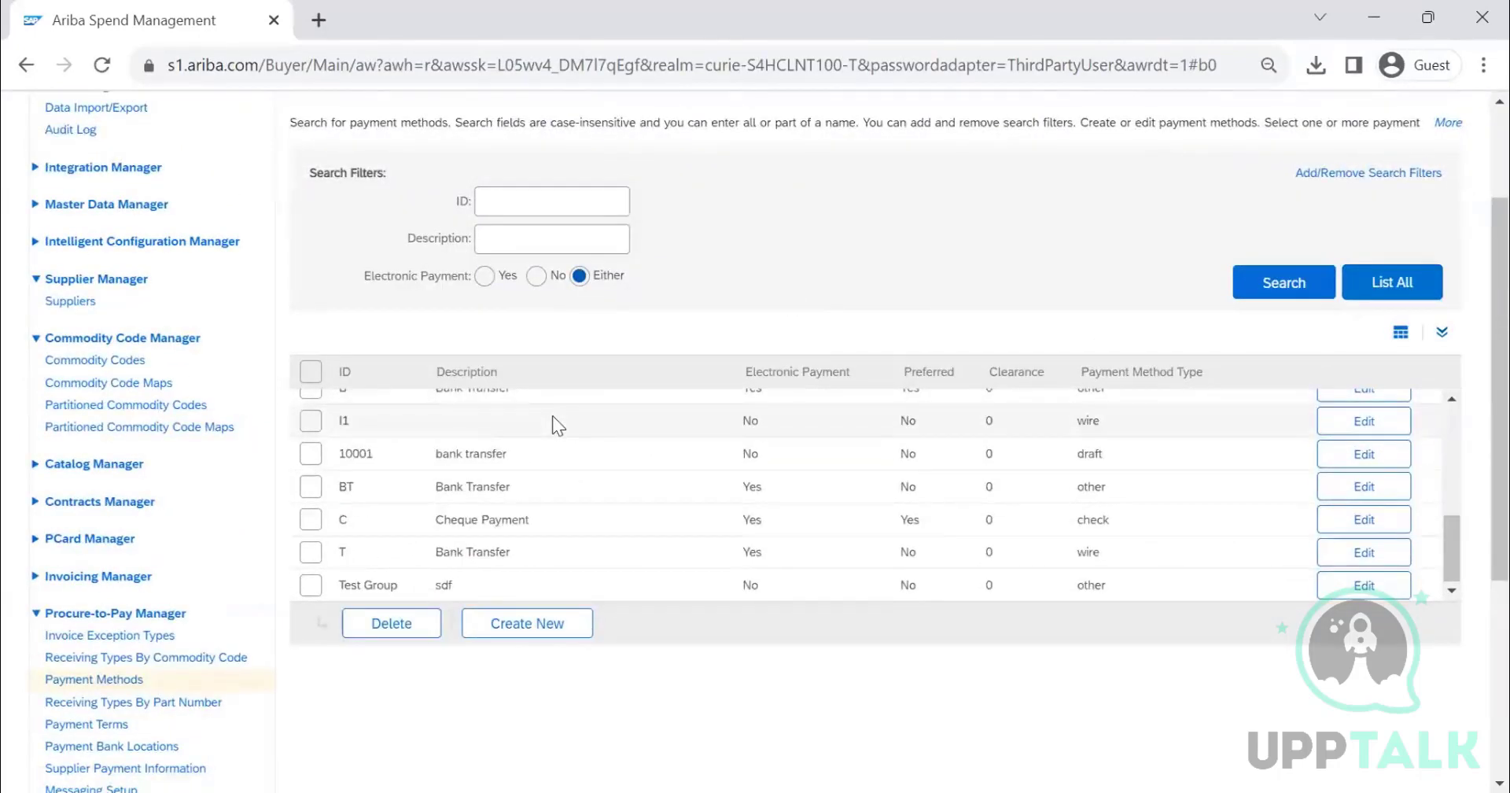
pyautogui.scroll(5, 552, 416)
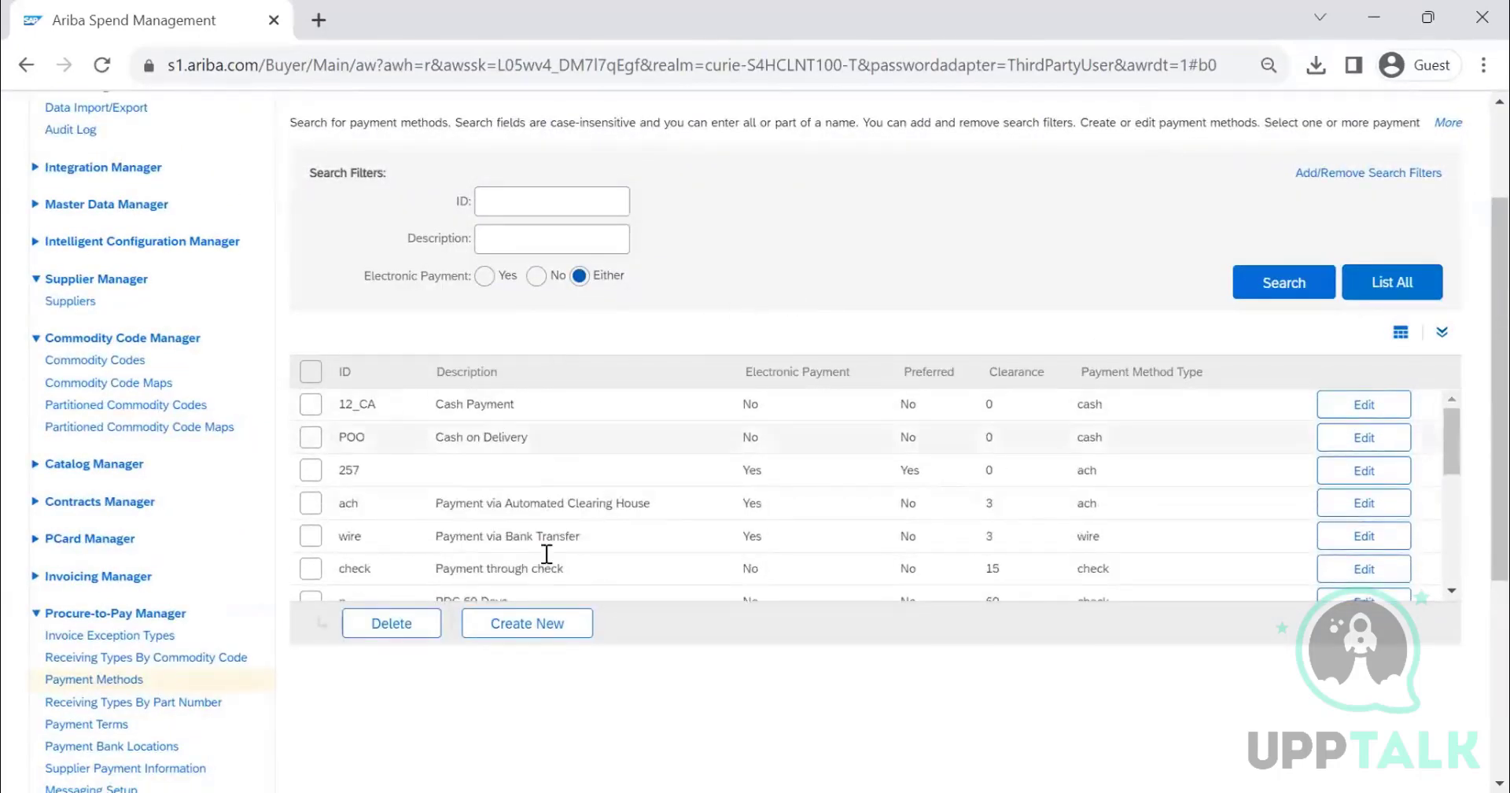
pyautogui.click(527, 623)
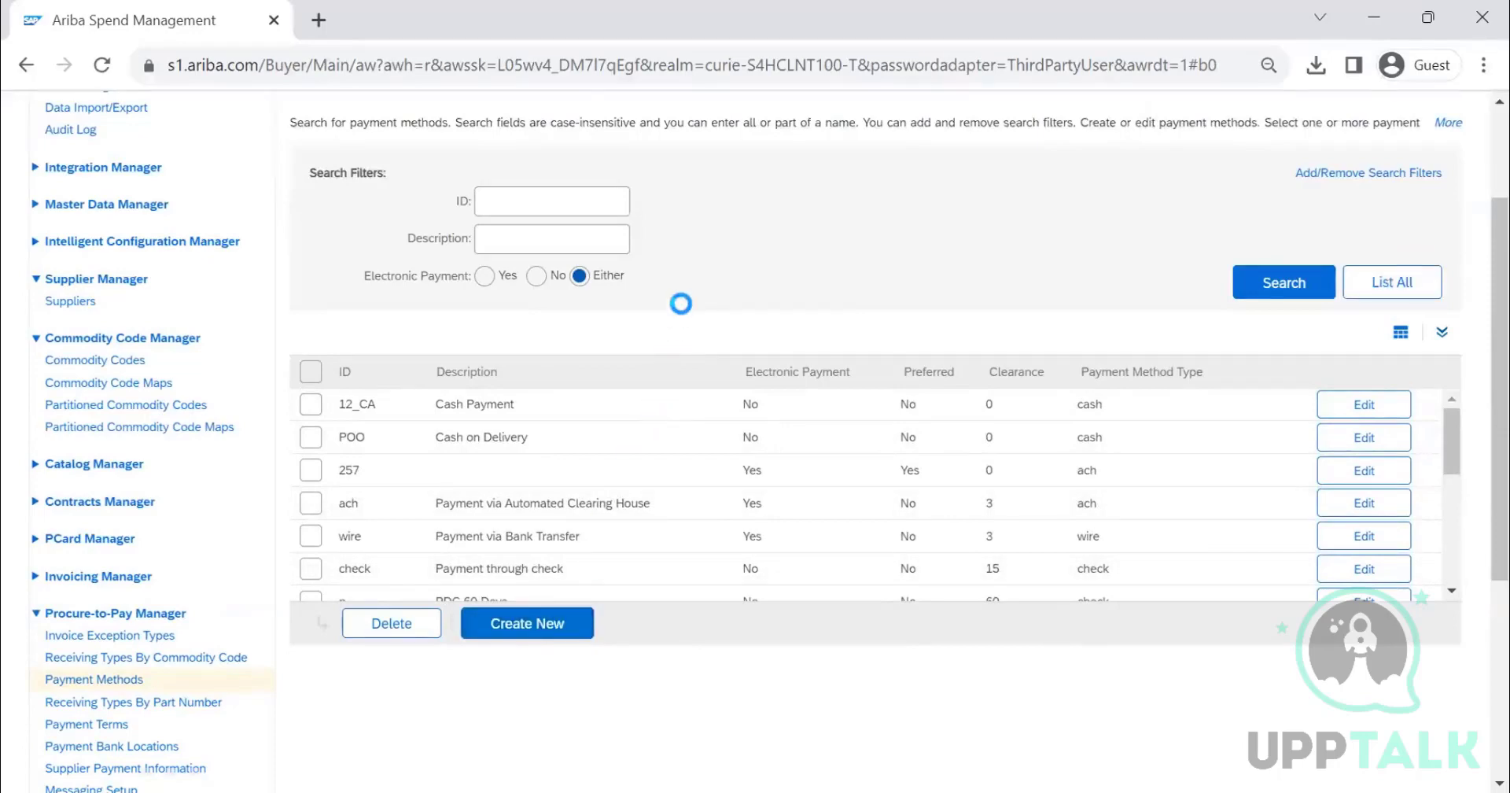
pyautogui.scroll(-1, 432, 392)
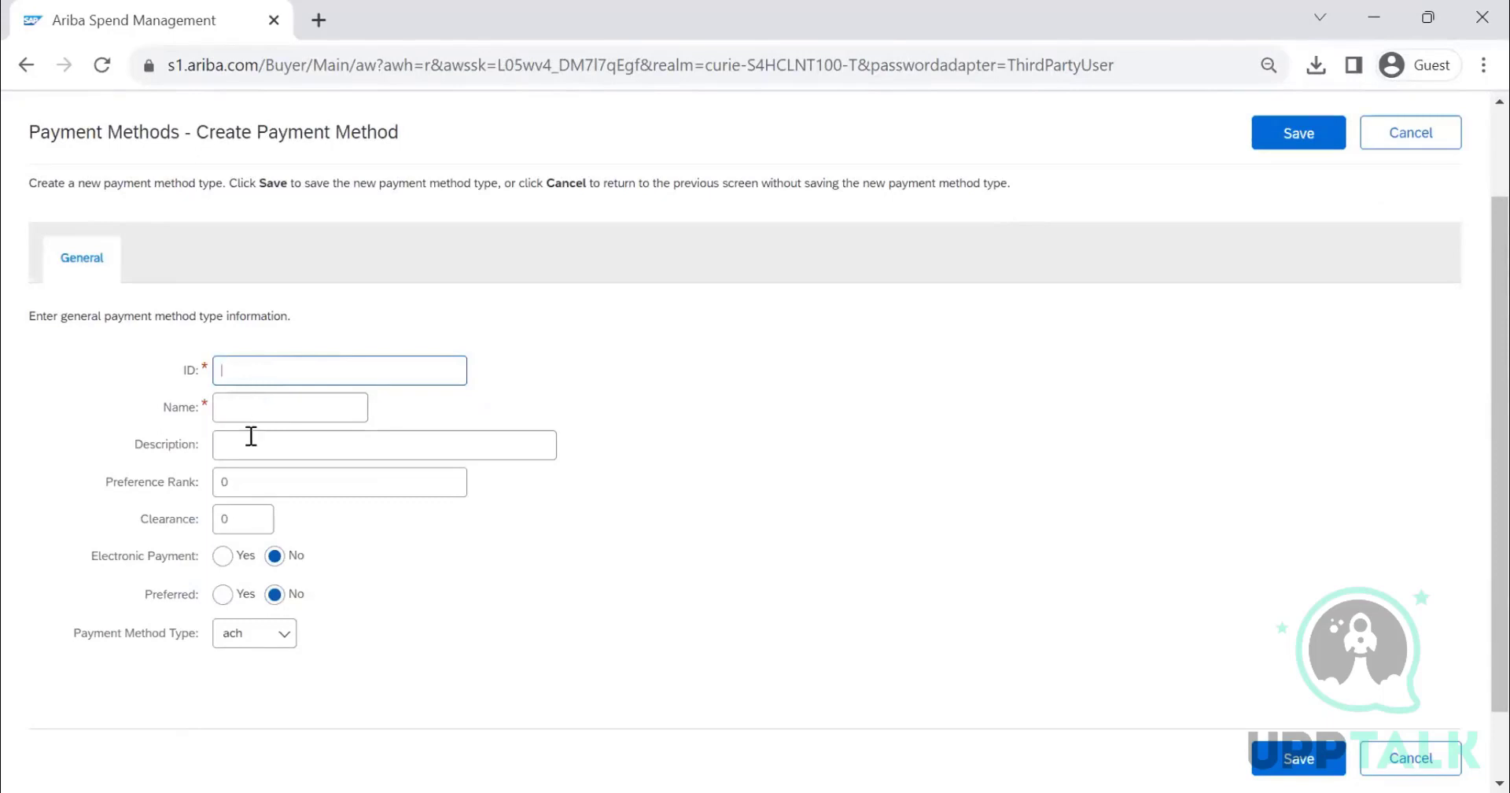
pyautogui.doubleClick(223, 482)
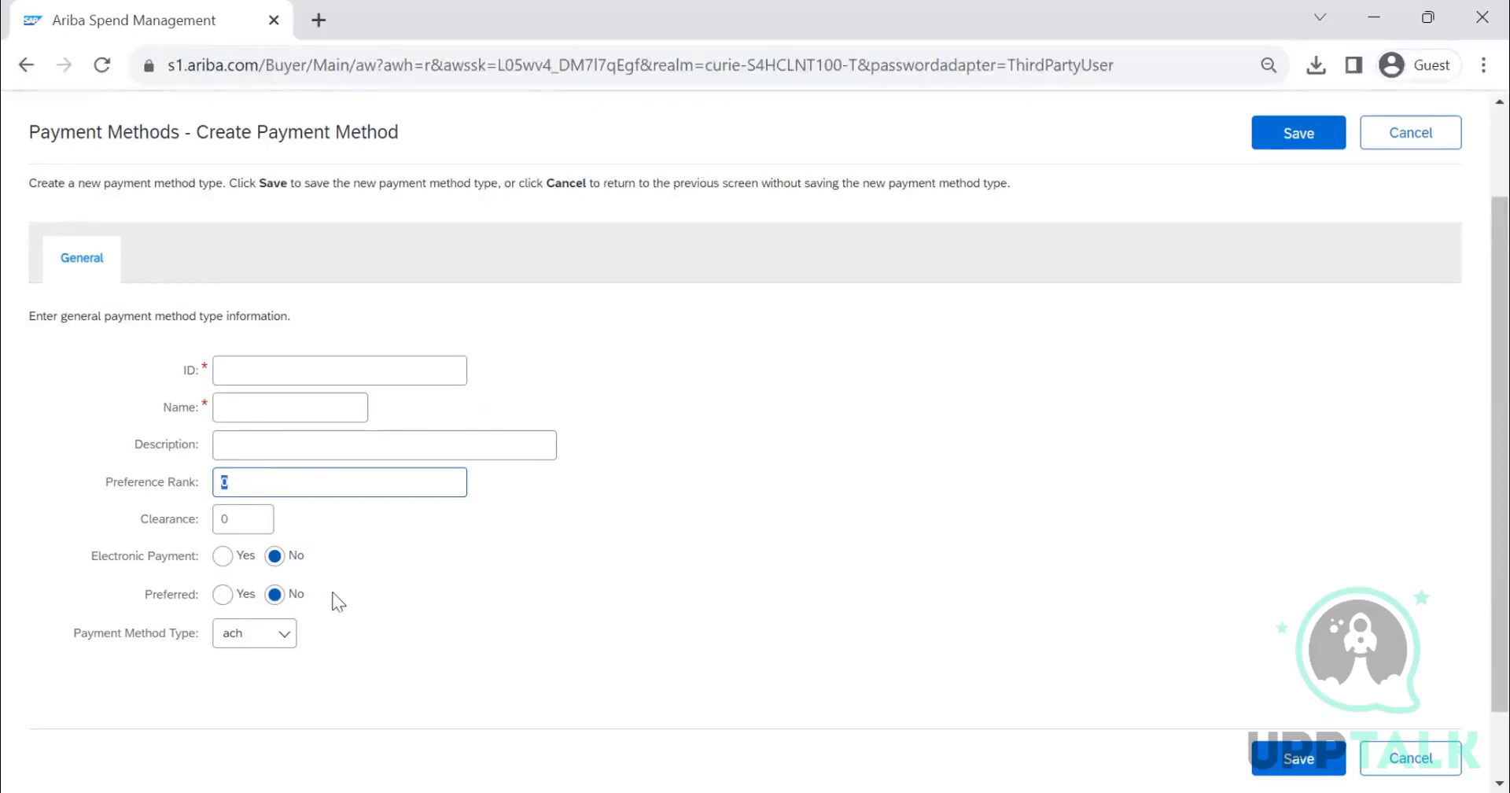
pyautogui.click(246, 637)
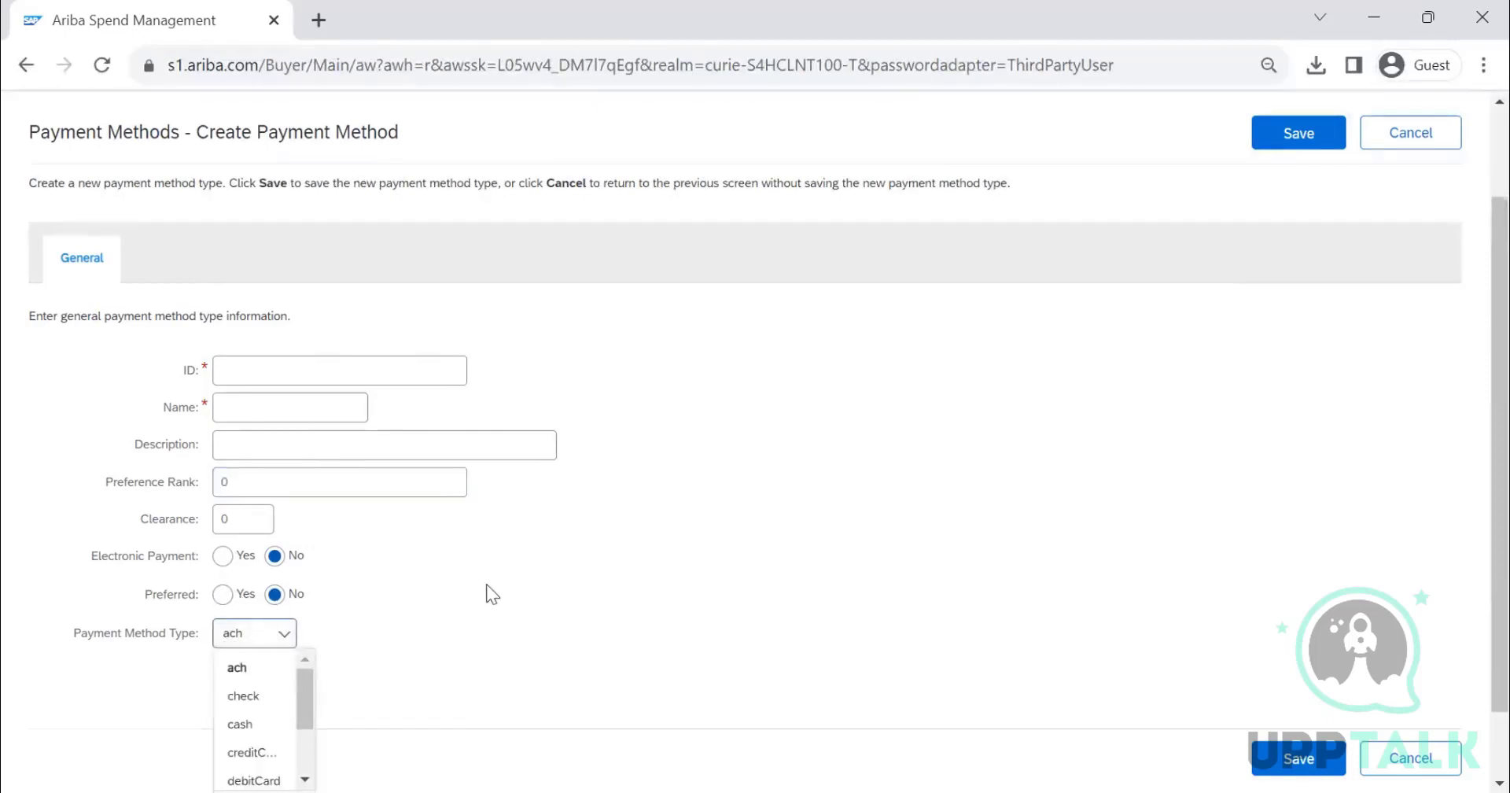
pyautogui.scroll(-1, 486, 583)
pyautogui.moveTo(313, 619); pyautogui.dragTo(421, 554)
pyautogui.click(541, 520)
pyautogui.scroll(3, 543, 523)
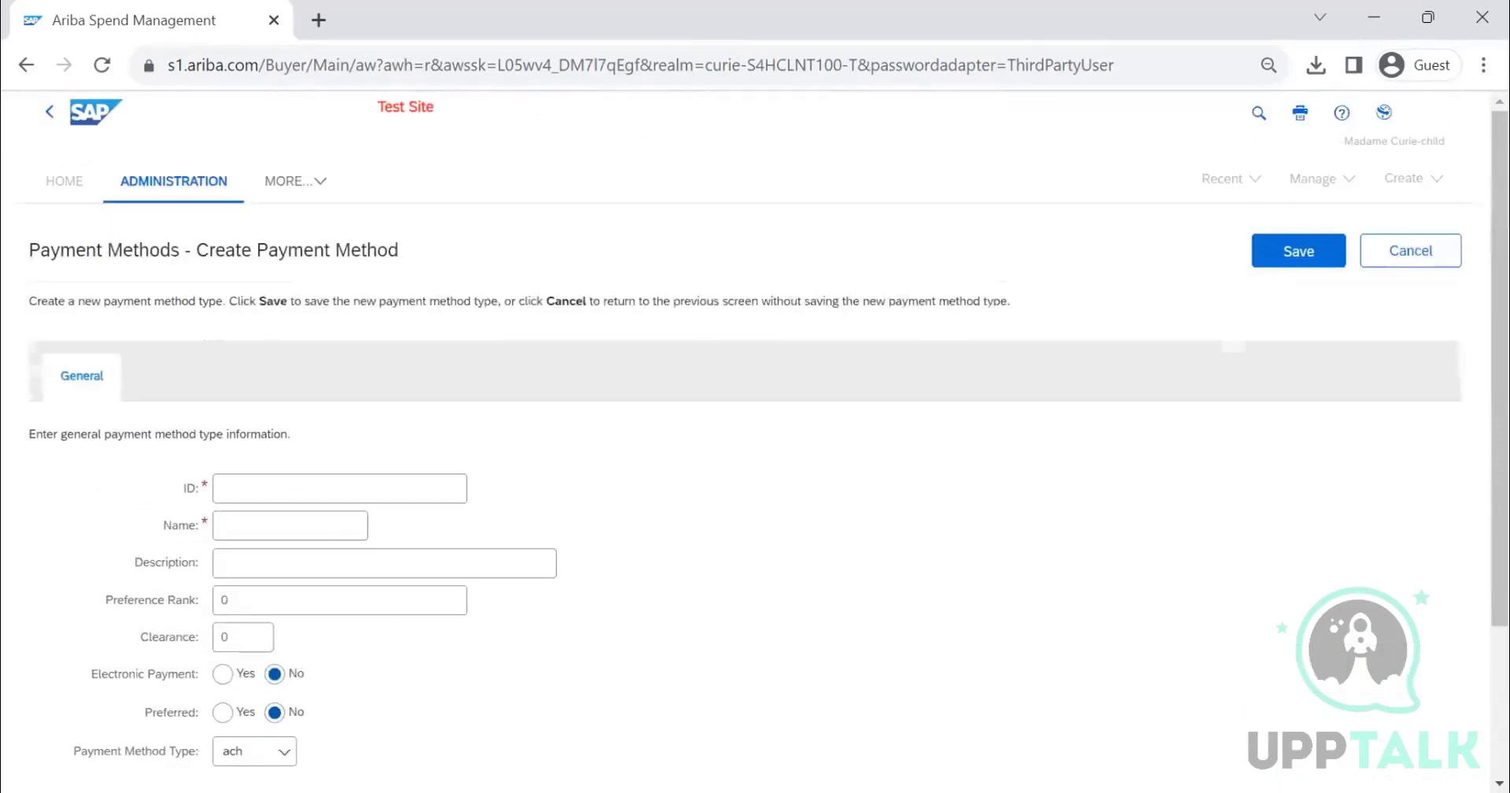
pyautogui.click(1389, 258)
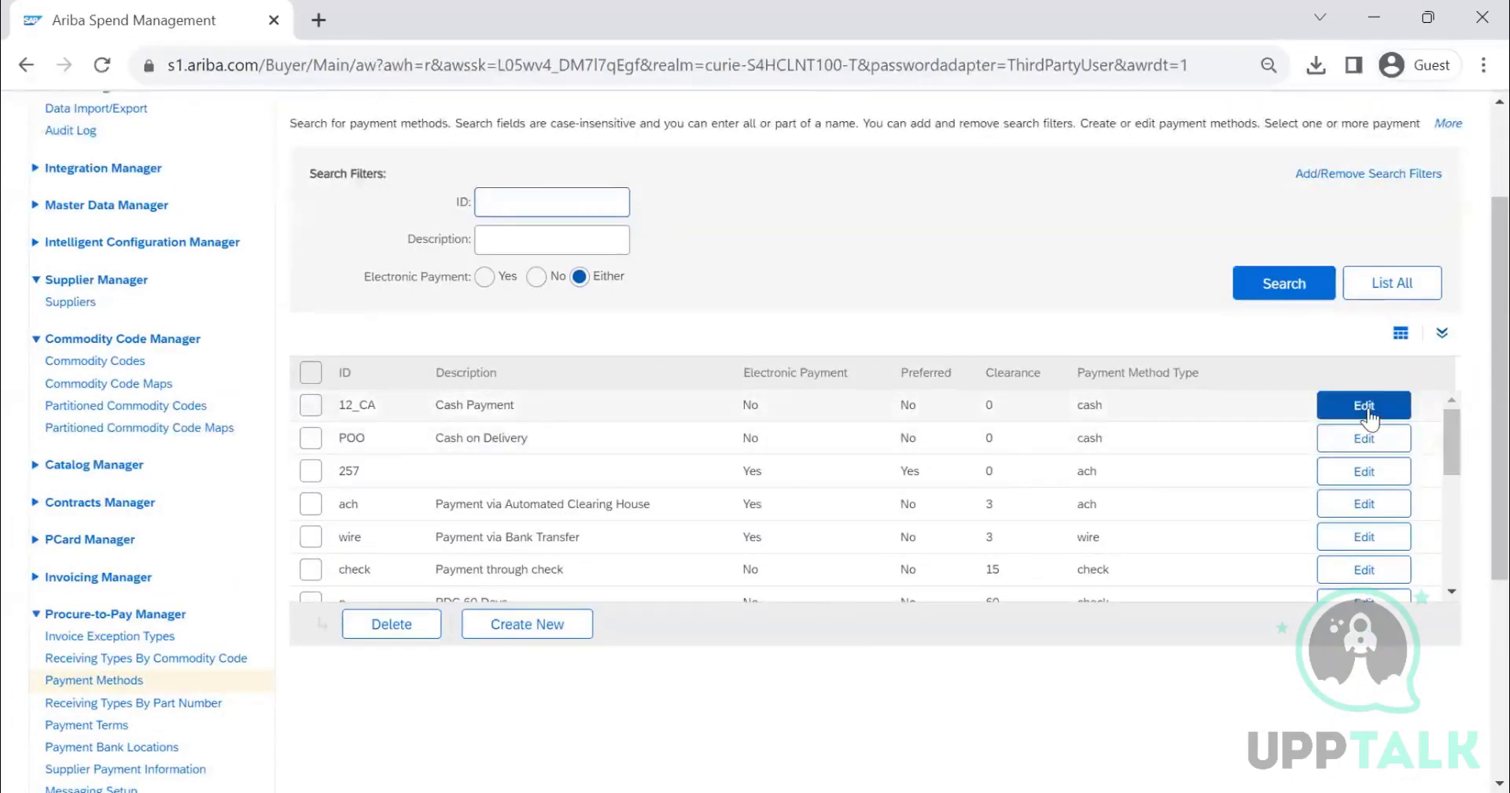
# - Review the Cash Payment method's settings and close its editor
pyautogui.click(1367, 410)
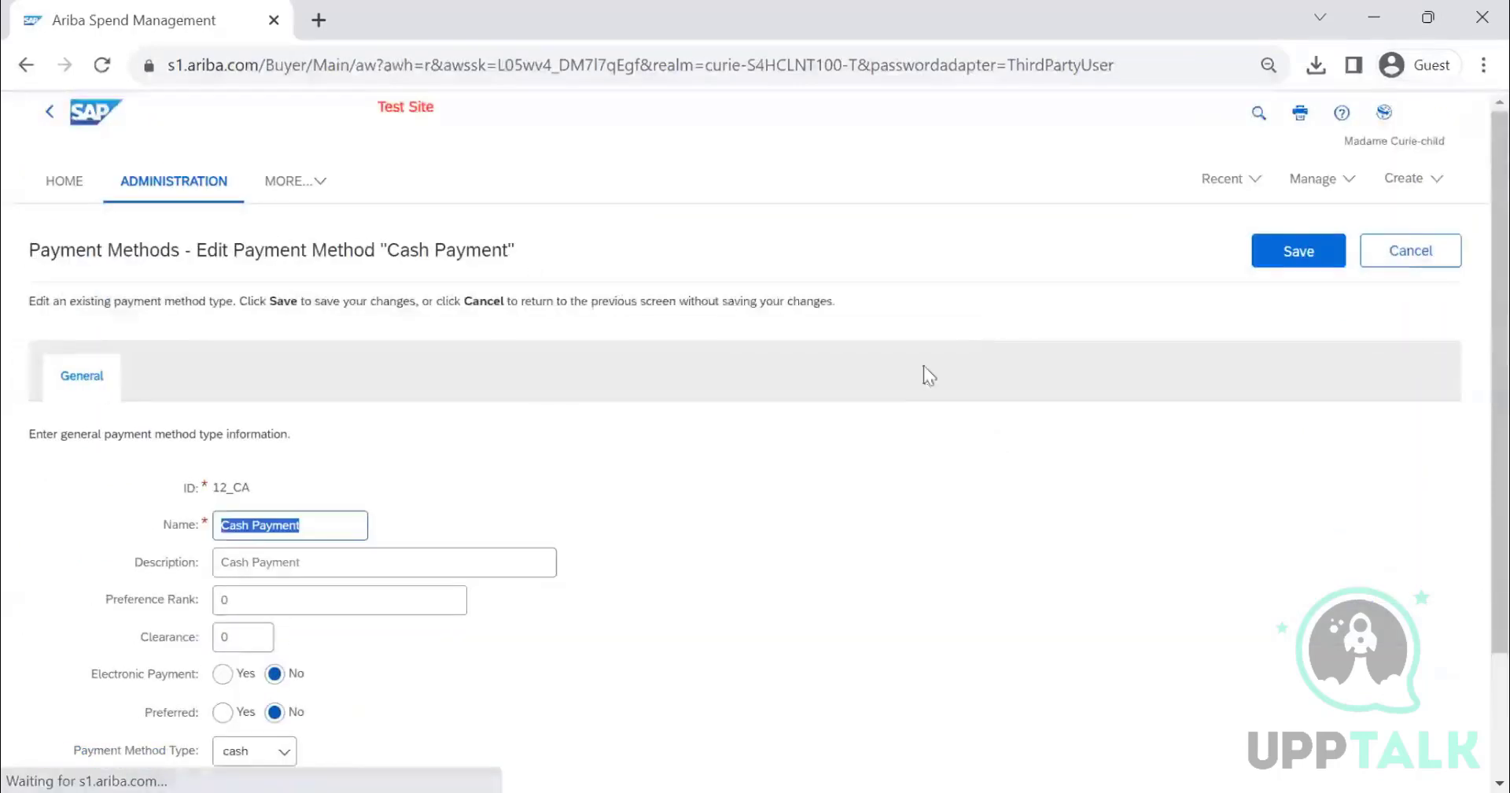
pyautogui.scroll(-2, 919, 366)
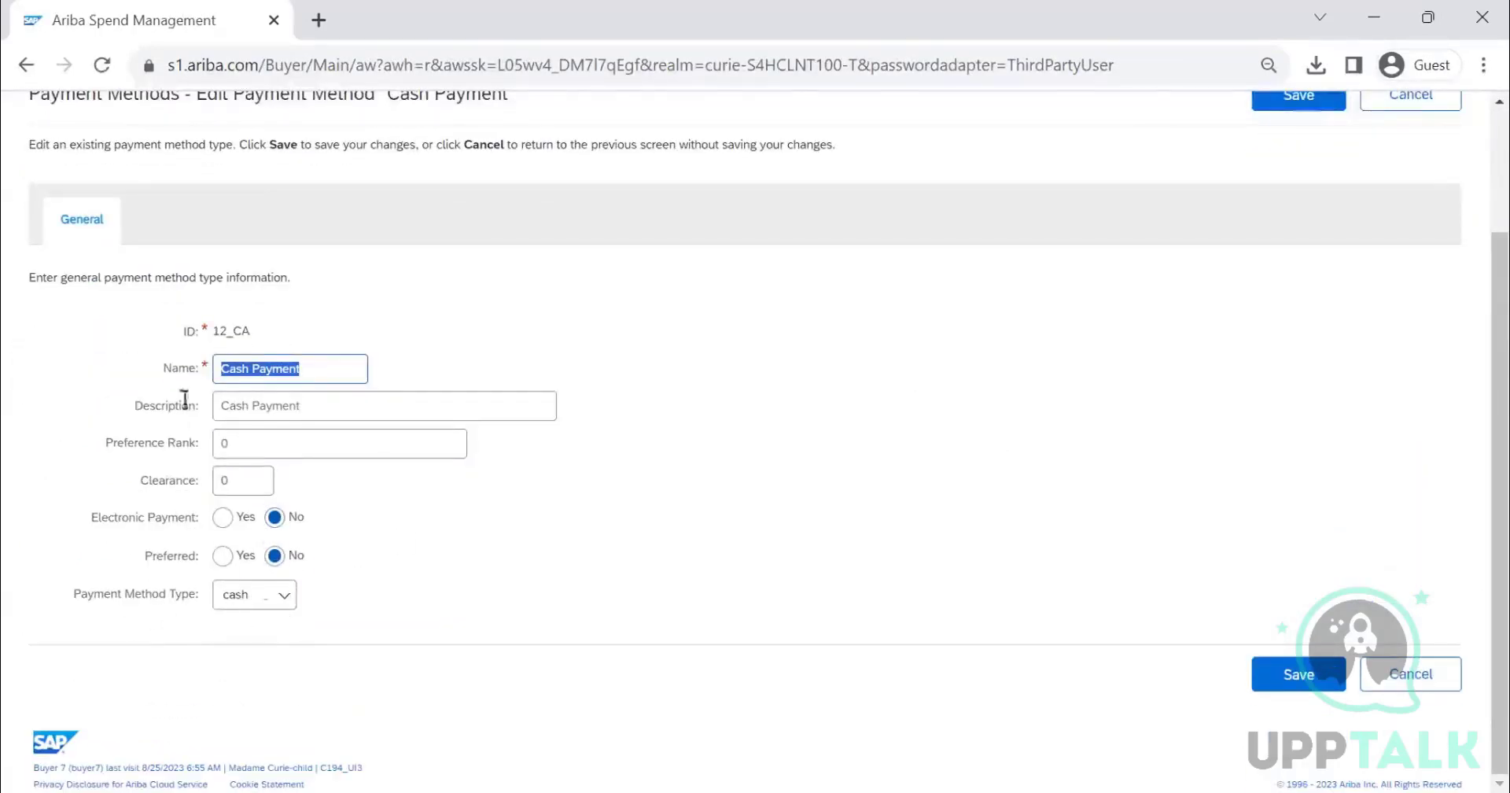
pyautogui.scroll(2, 1322, 251)
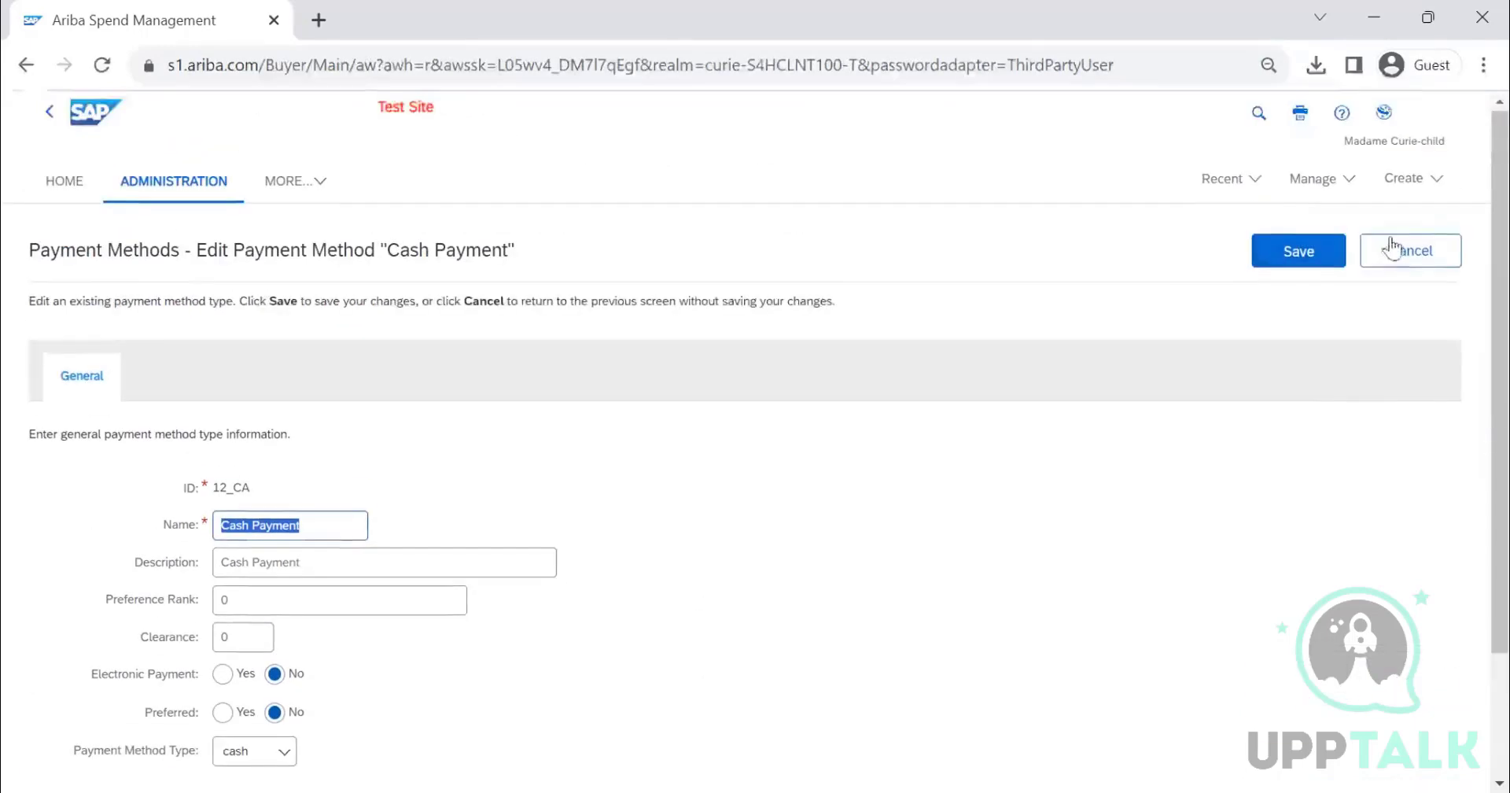
pyautogui.click(1384, 250)
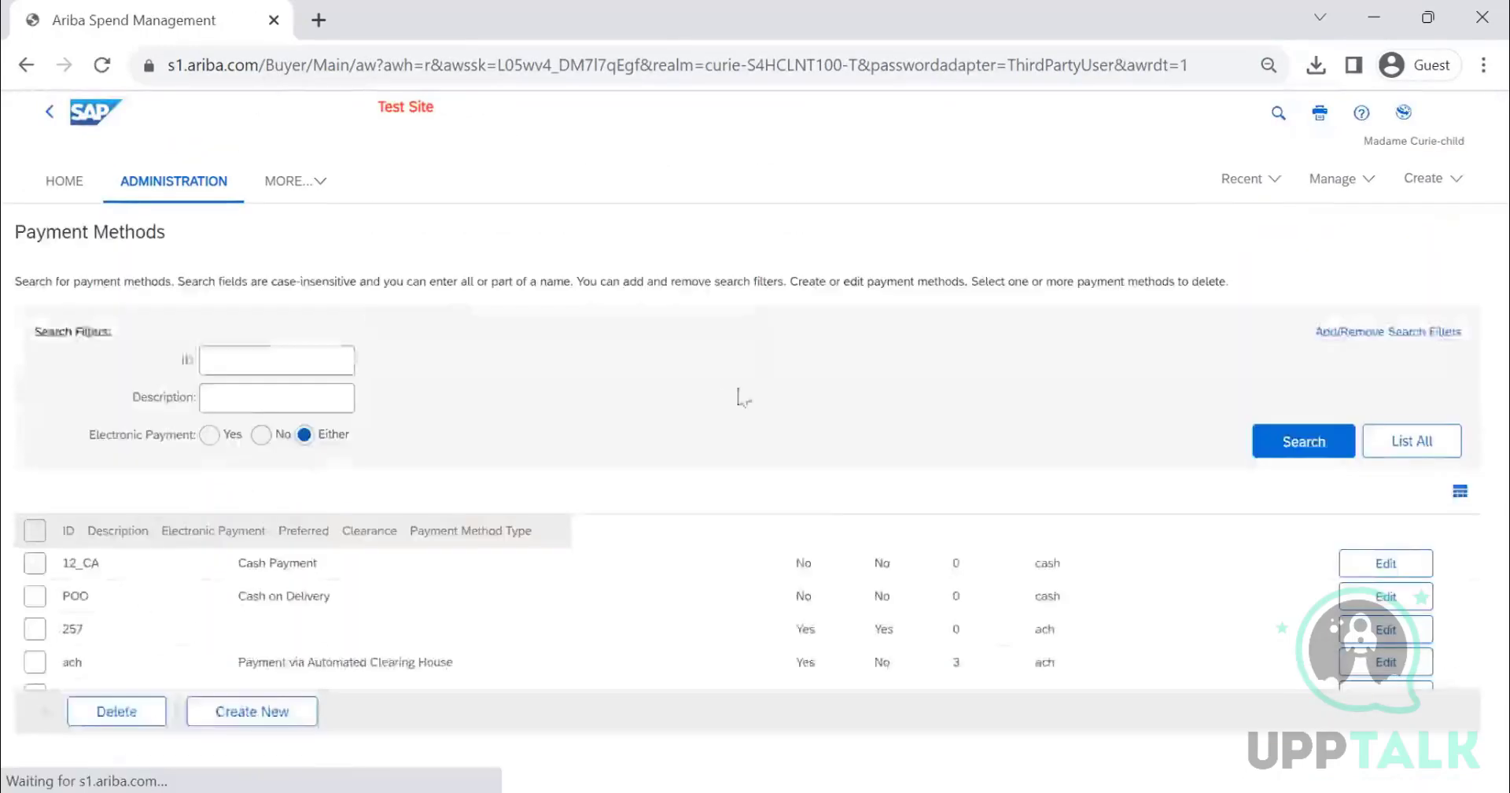
# - List all payment terms and browse through them
pyautogui.scroll(-3, 273, 497)
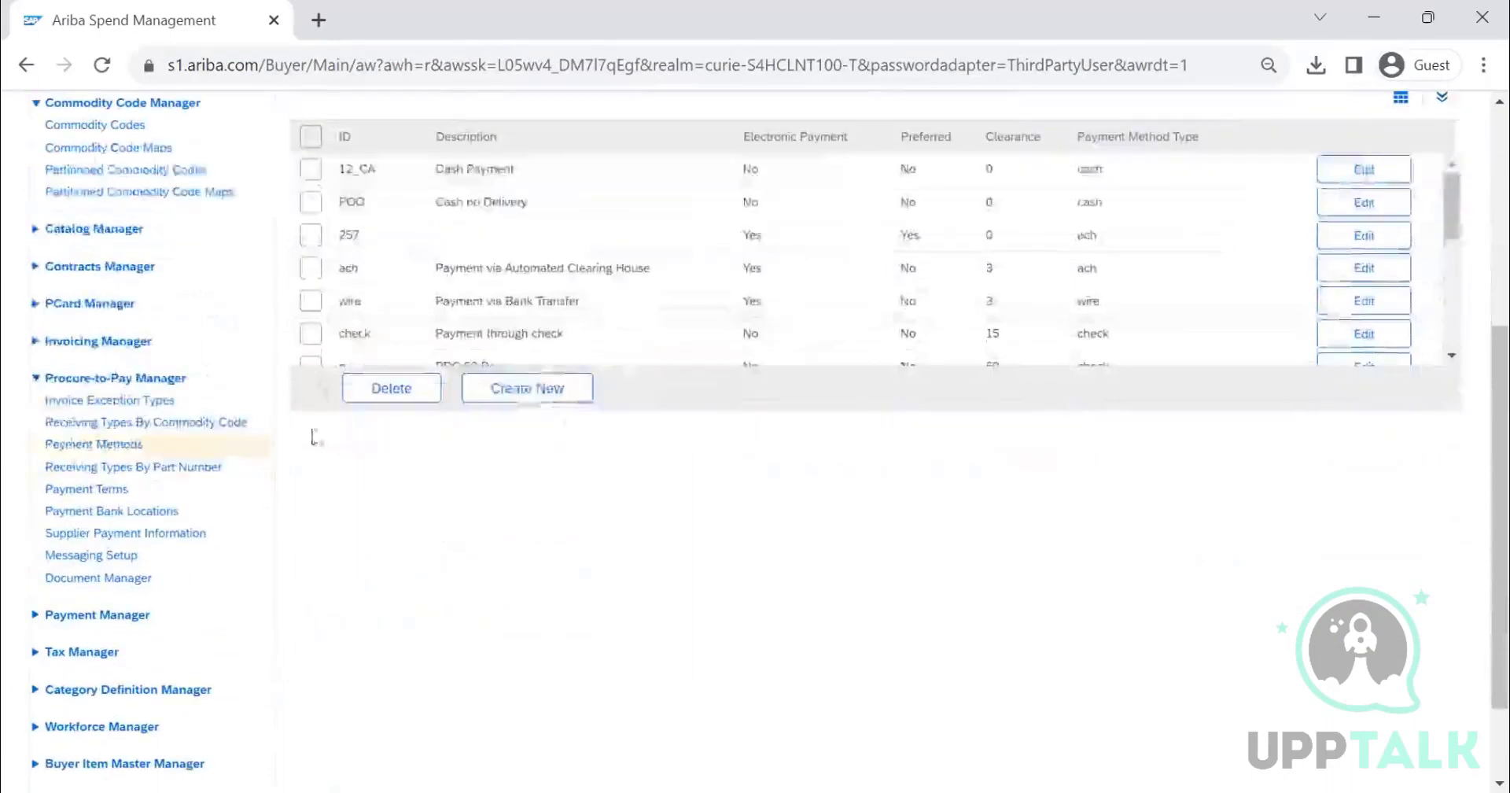
pyautogui.click(111, 497)
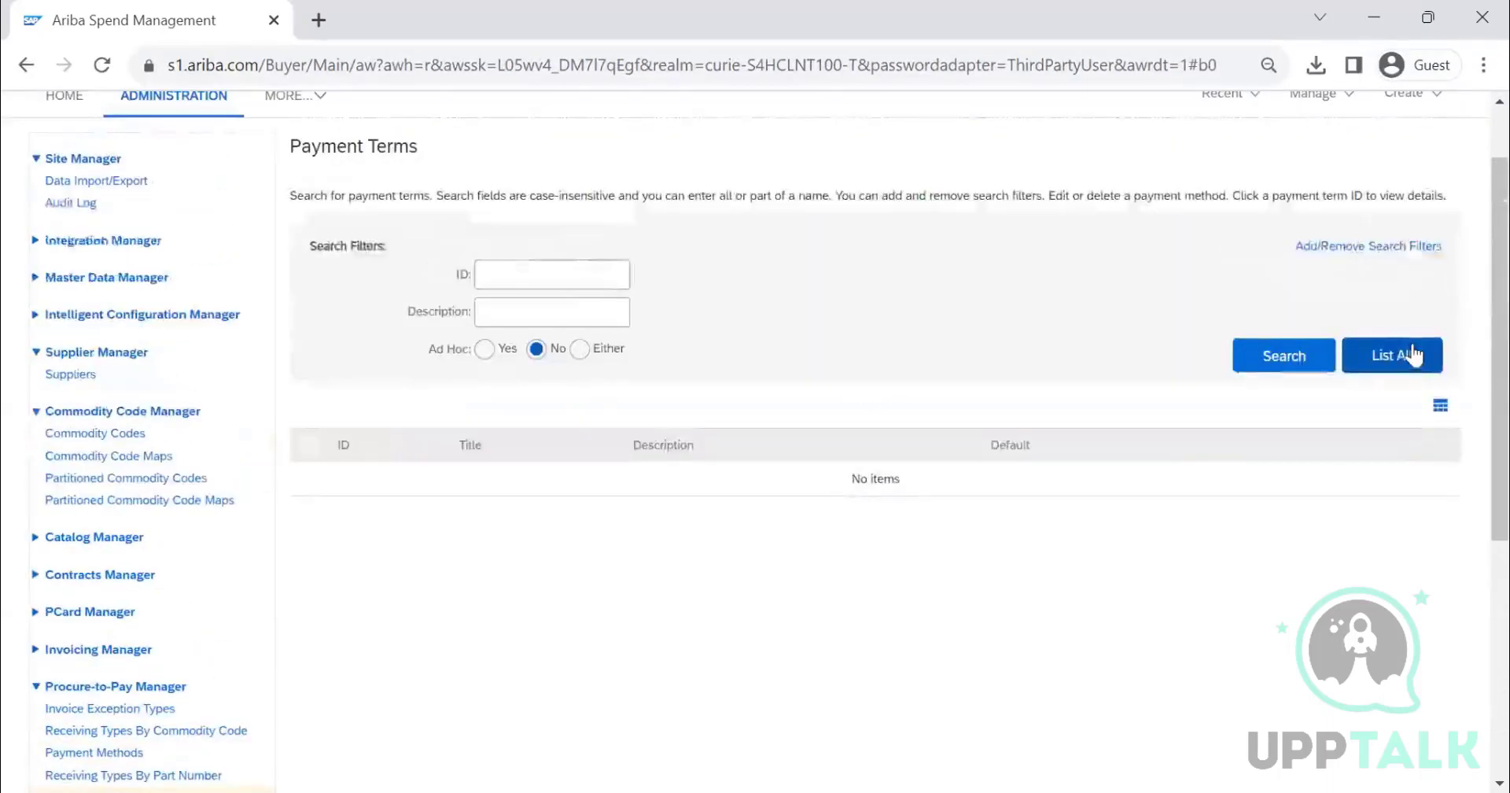
pyautogui.click(1406, 352)
pyautogui.scroll(-10, 716, 515)
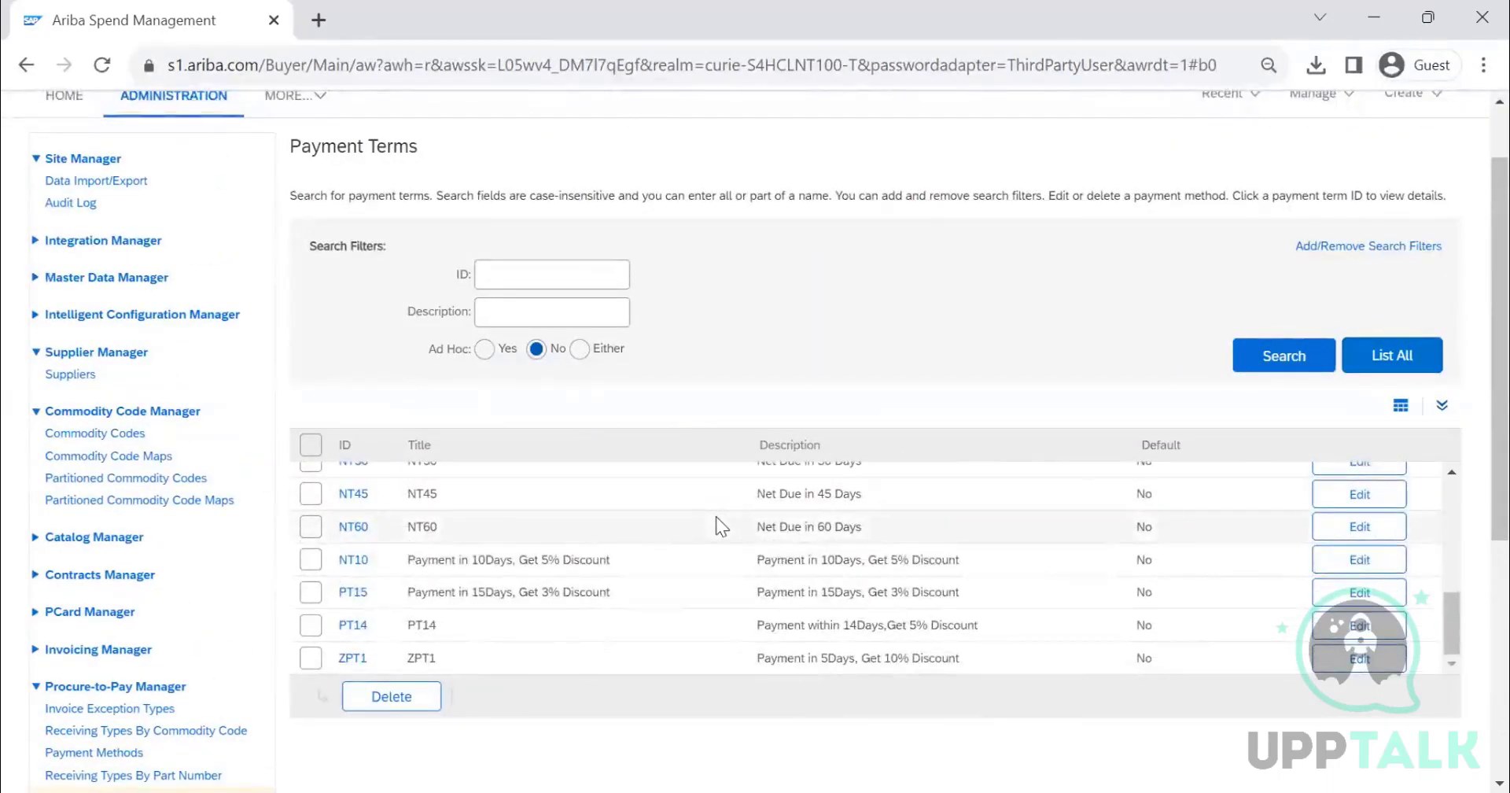
pyautogui.scroll(10, 716, 516)
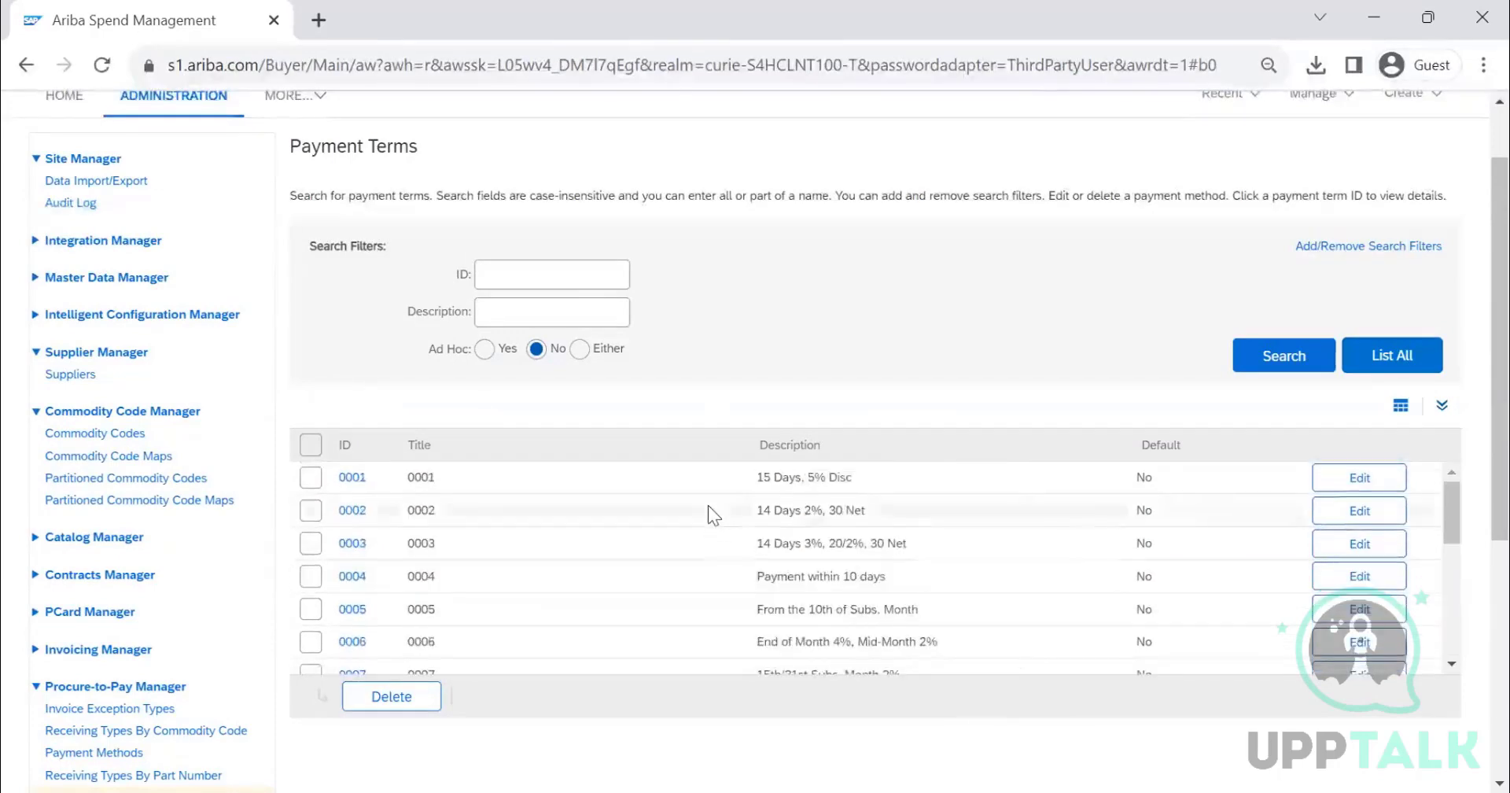
pyautogui.scroll(-10, 667, 515)
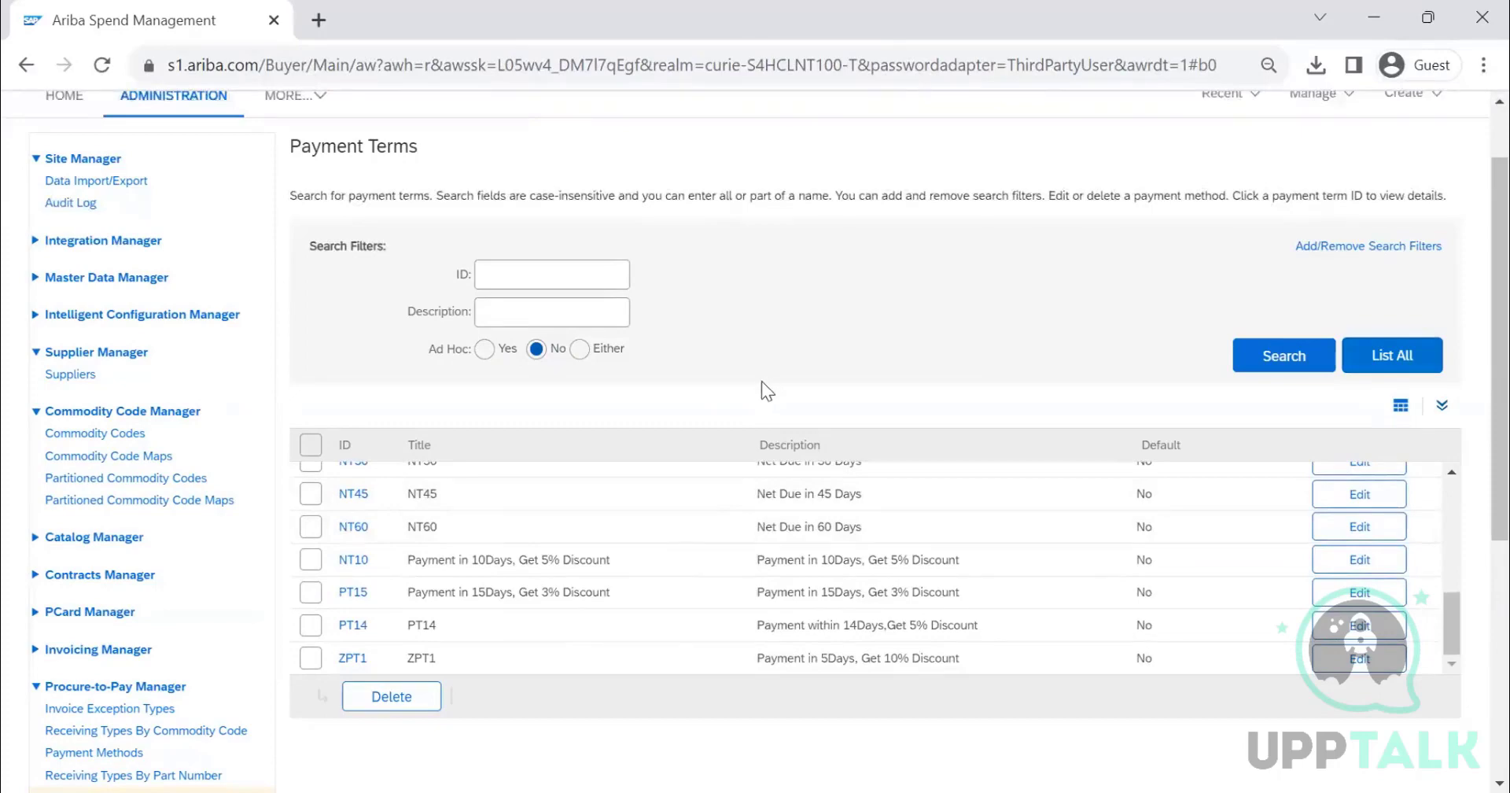
pyautogui.scroll(-3, 761, 383)
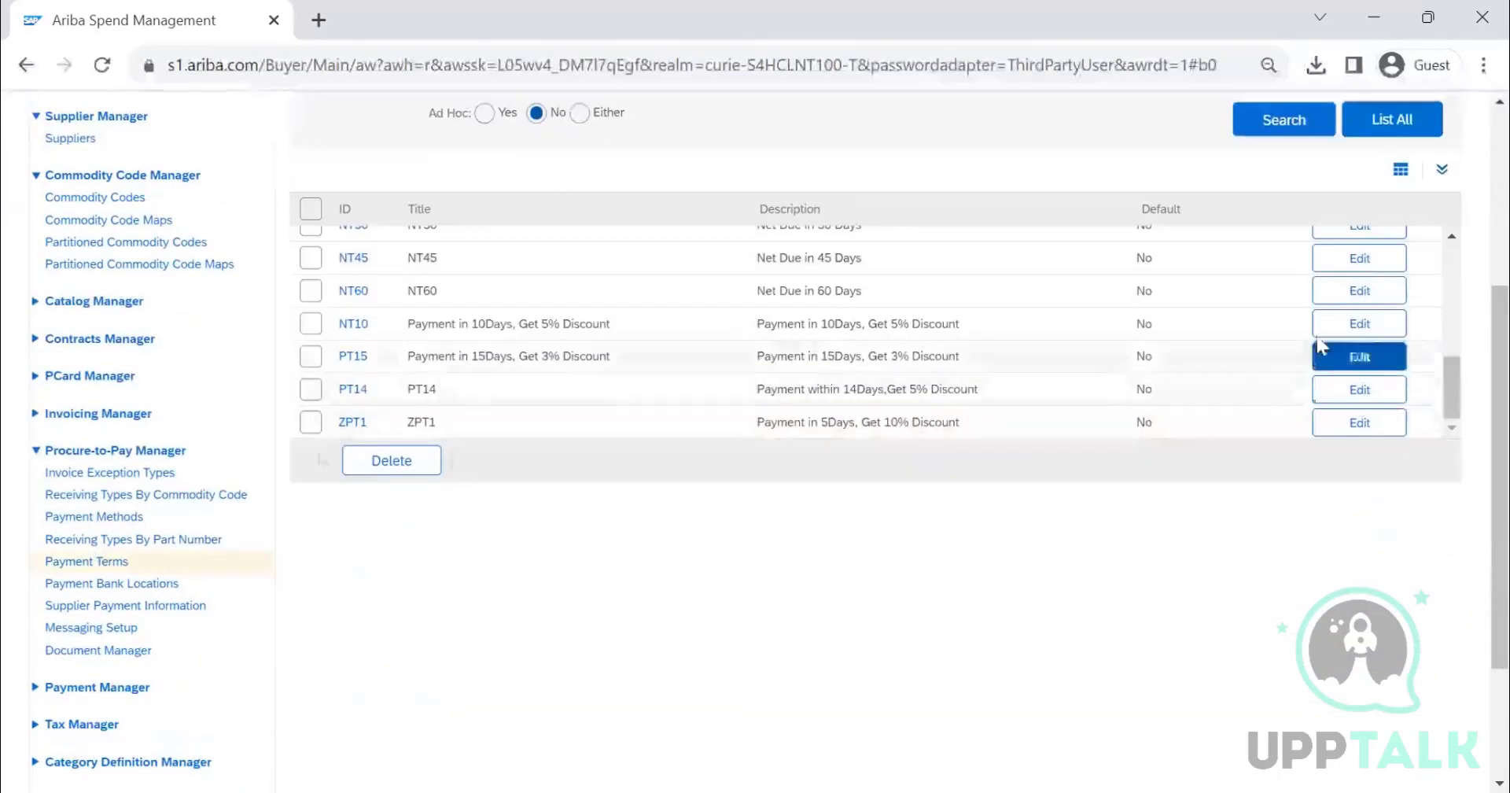
# - Review the NT60 payment term's details and close its editor
pyautogui.click(1356, 295)
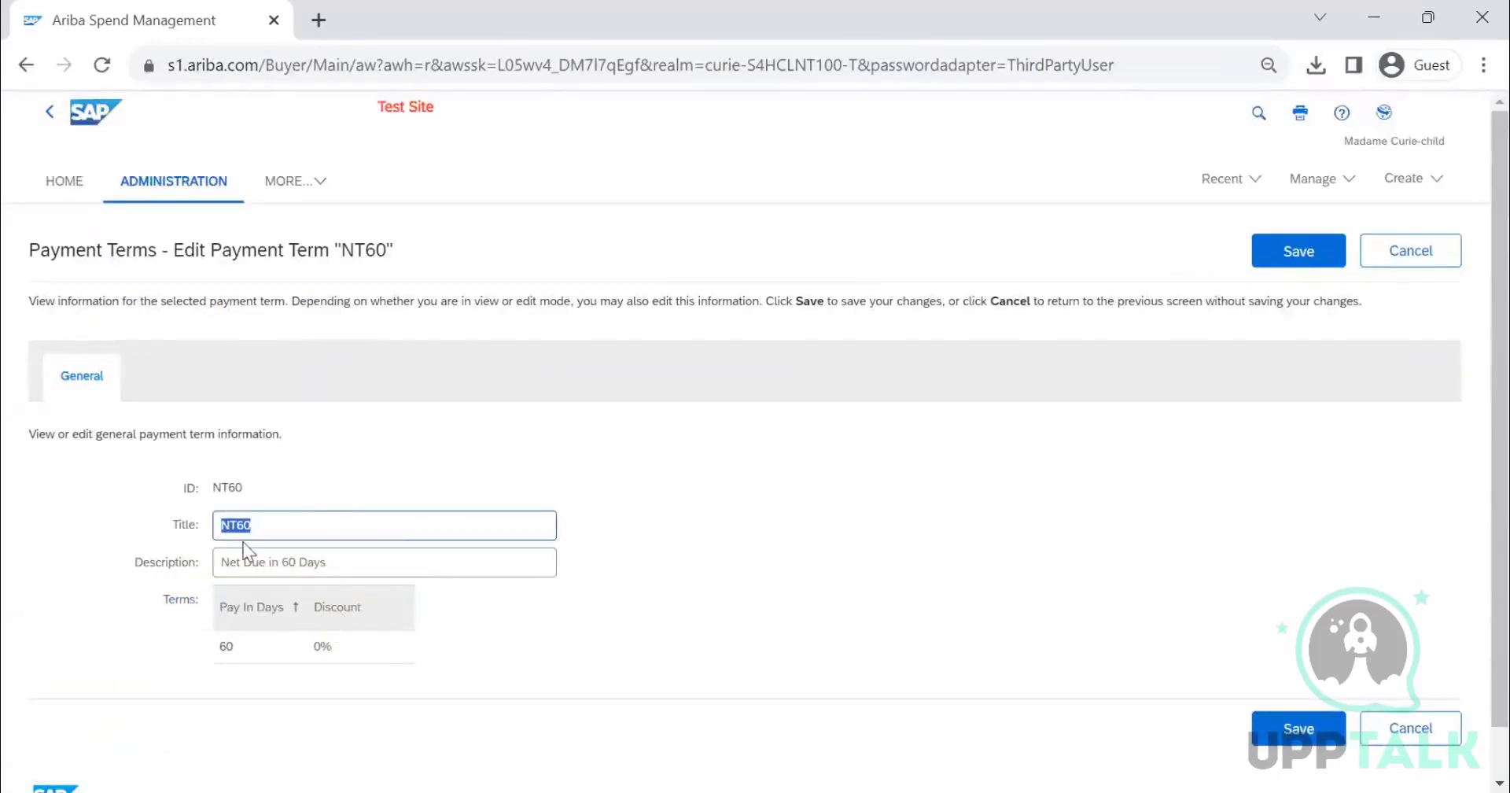
pyautogui.scroll(-1, 568, 574)
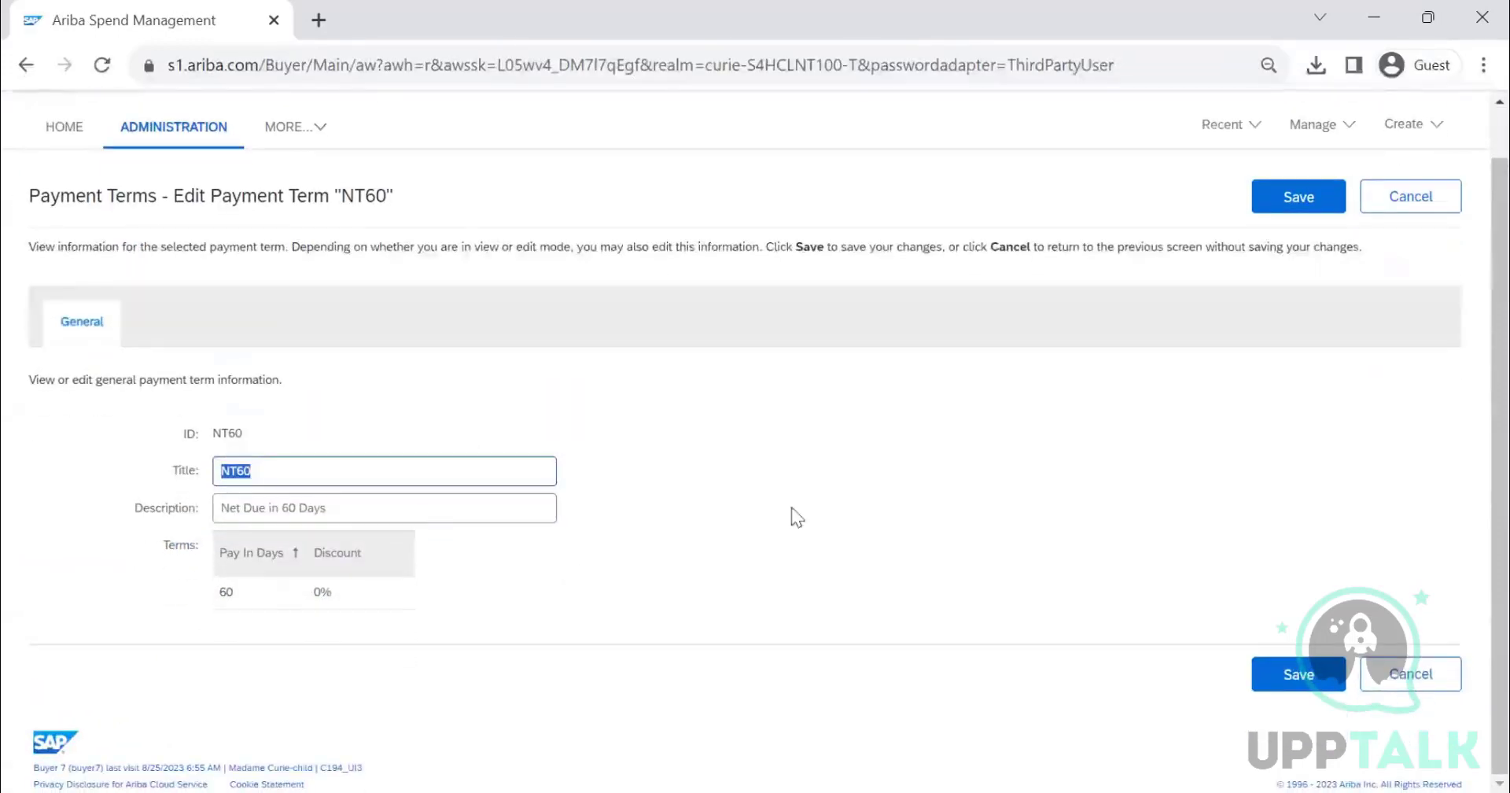
pyautogui.scroll(1, 791, 506)
pyautogui.click(1409, 250)
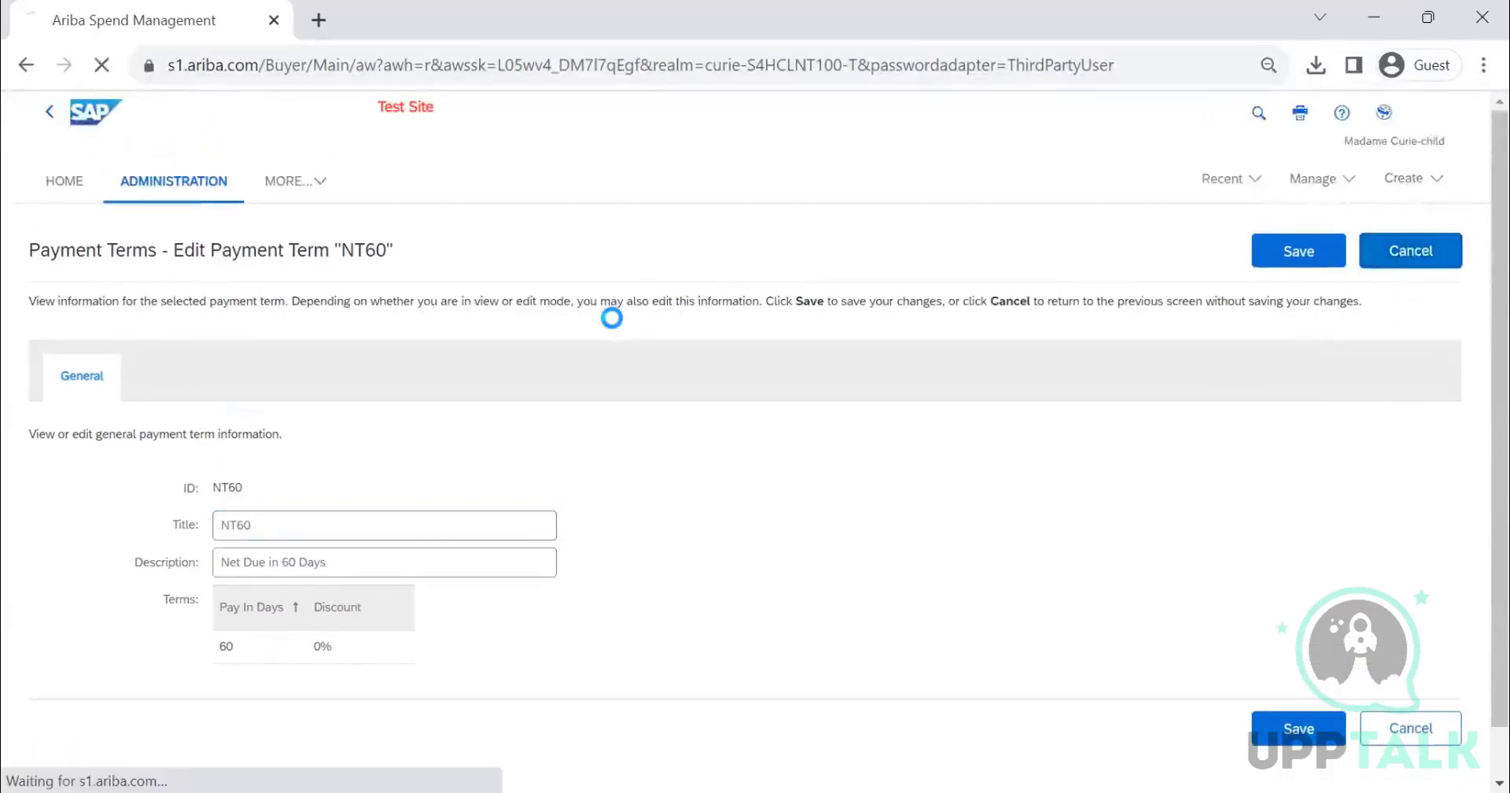
# - Search payment terms filtered to ad hoc terms only
pyautogui.scroll(-1, 667, 334)
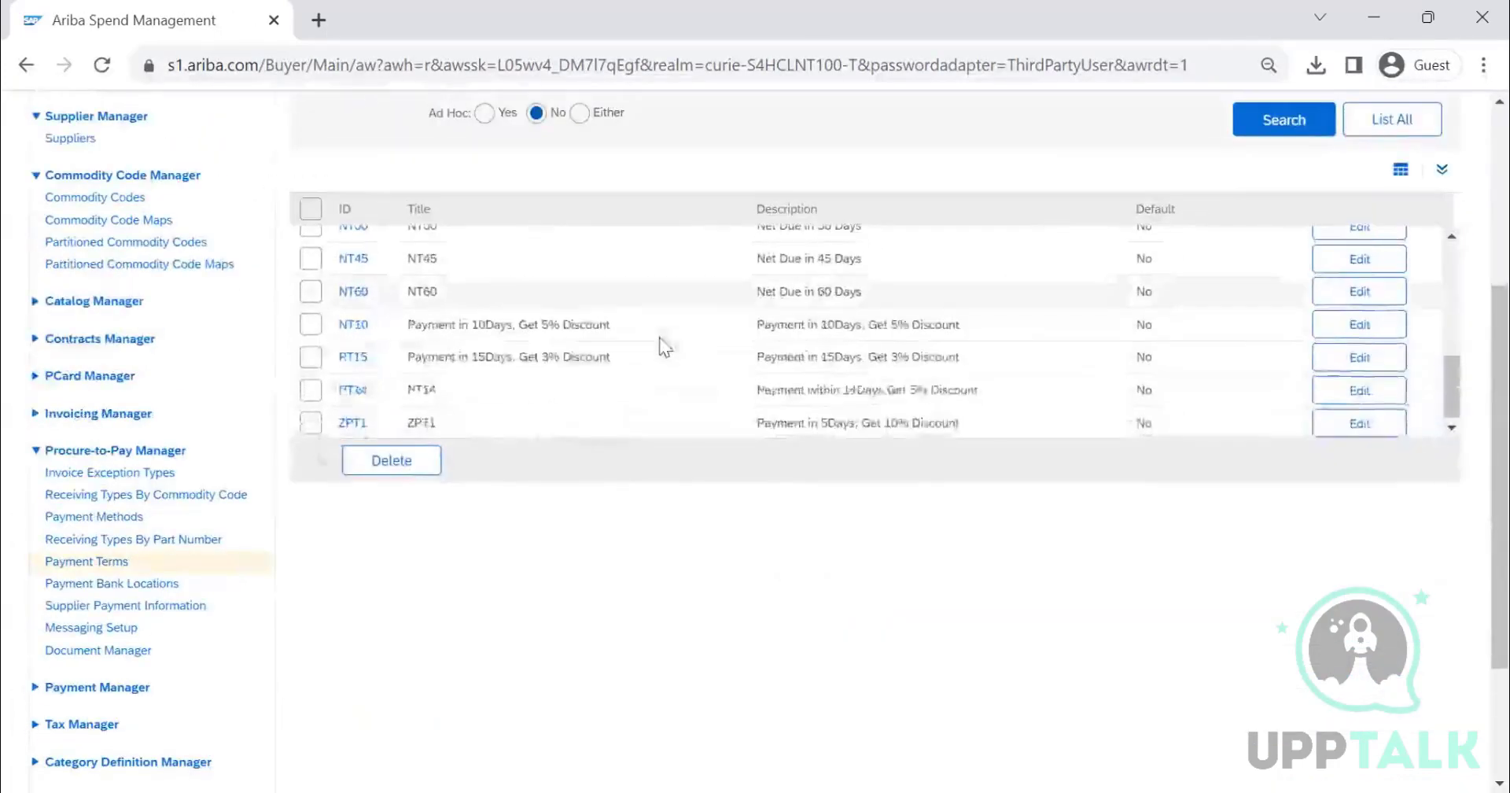
pyautogui.scroll(8, 676, 331)
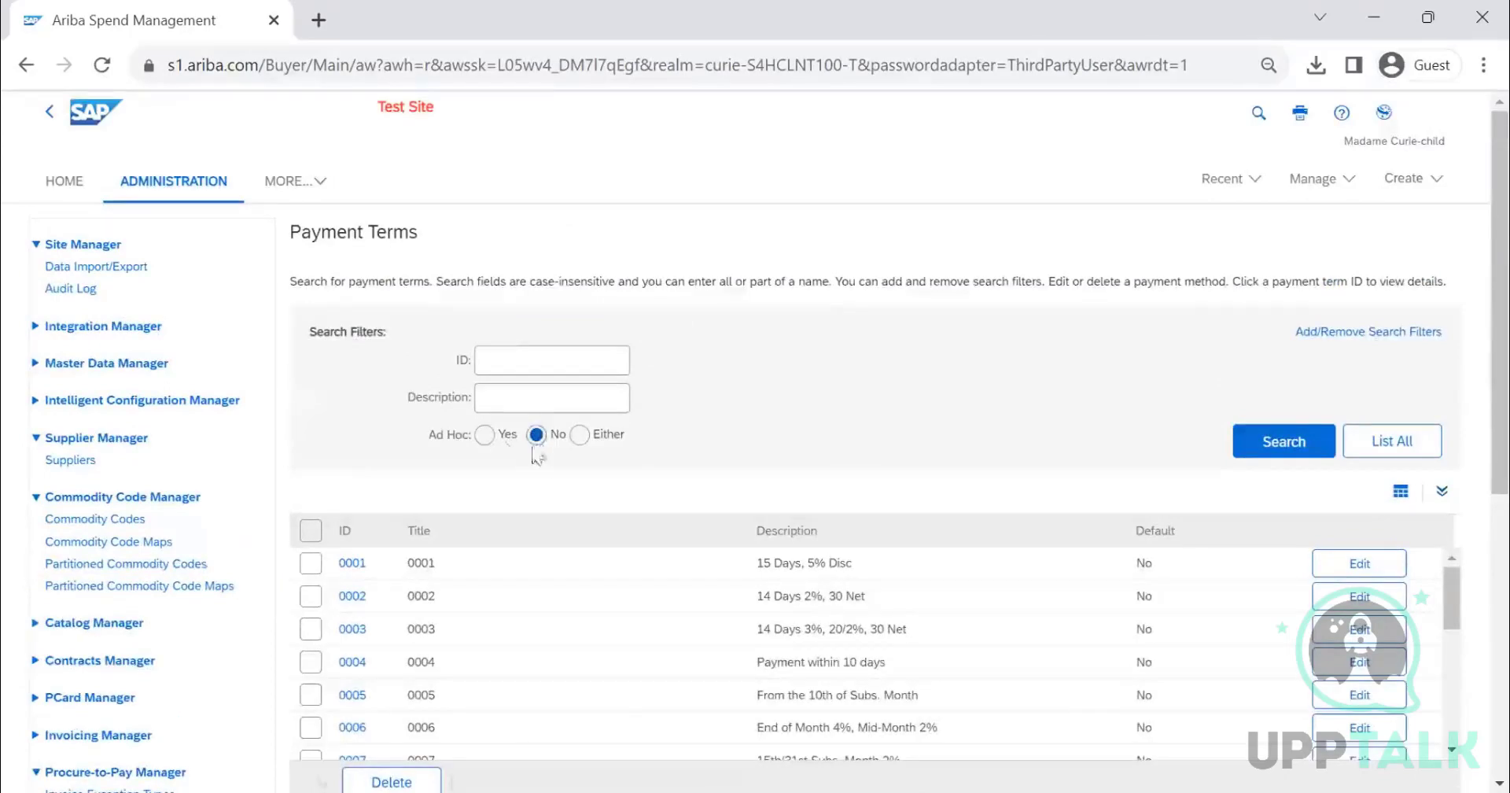
pyautogui.click(486, 435)
pyautogui.click(1290, 452)
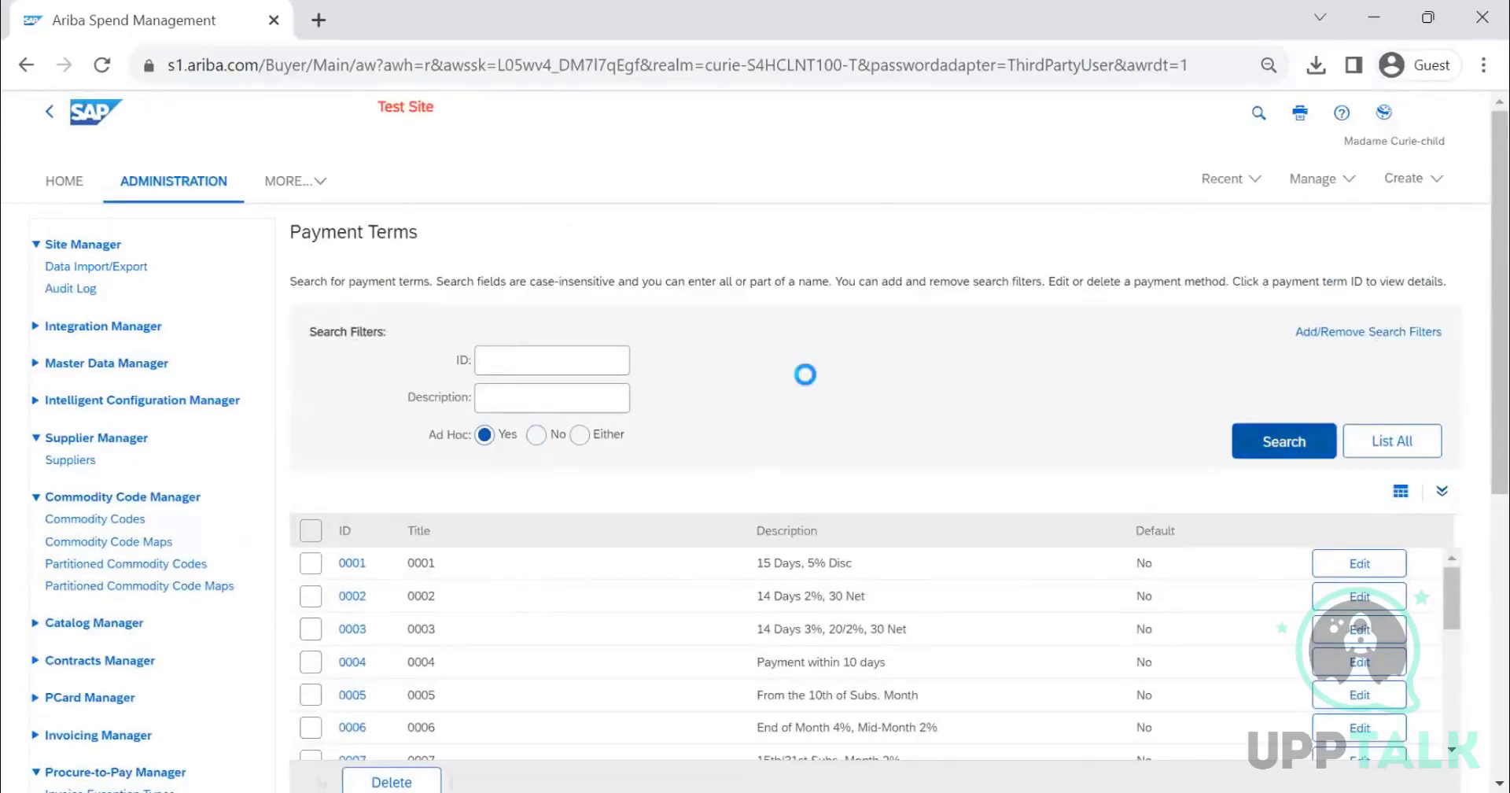
pyautogui.scroll(-7, 660, 403)
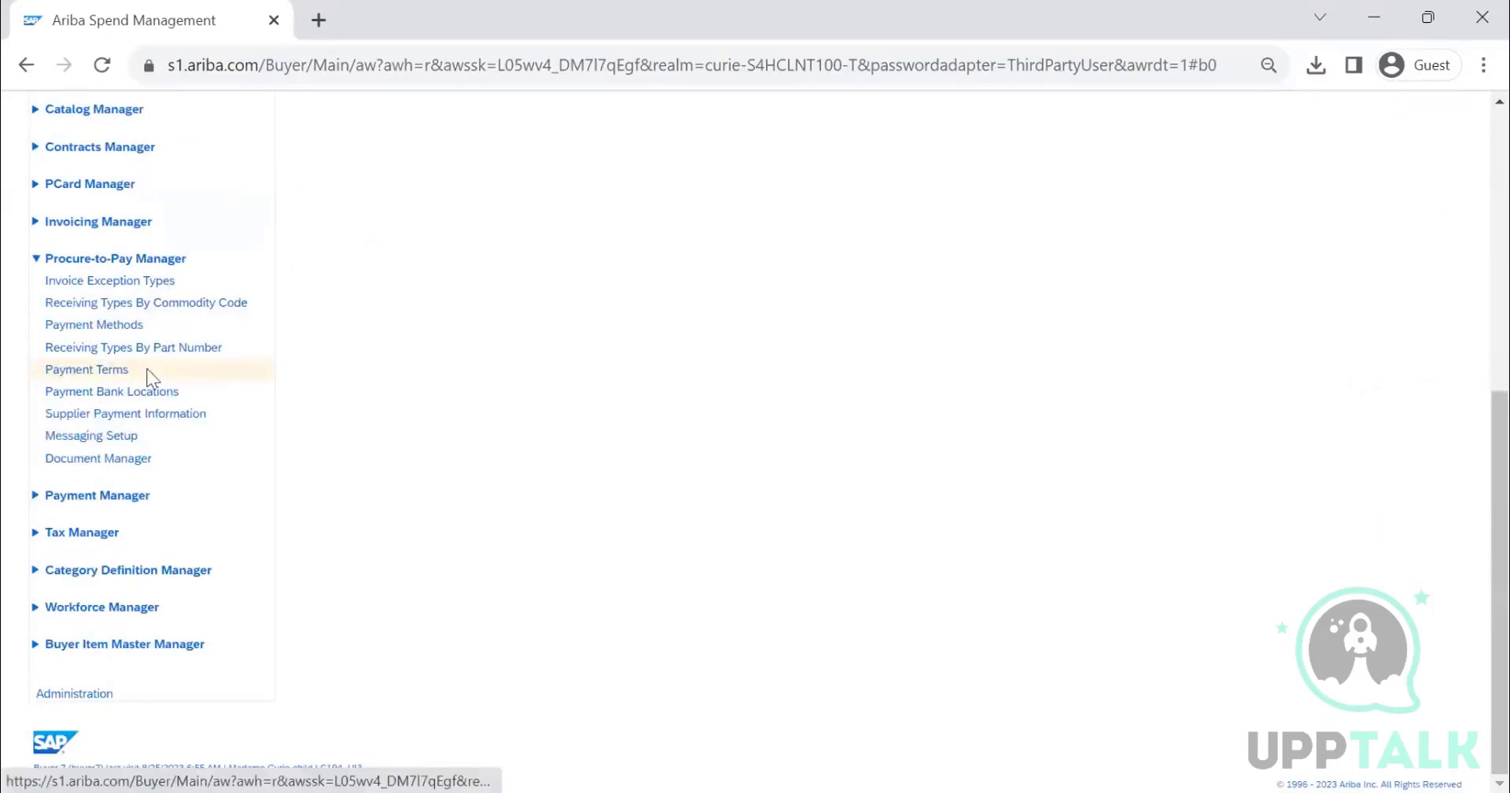
# - Open Messaging Setup and expand its full description
pyautogui.scroll(1, 136, 401)
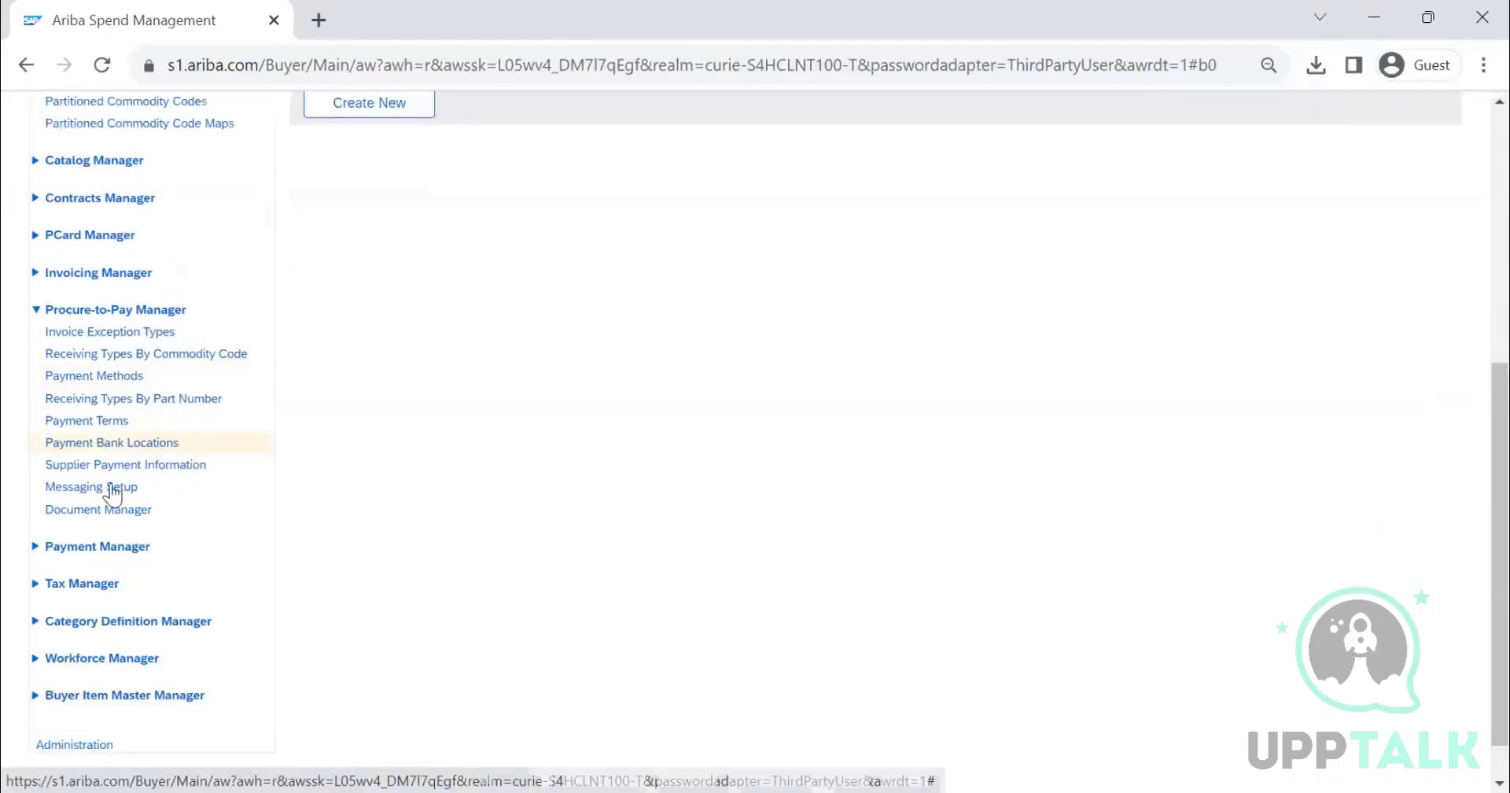
pyautogui.click(150, 471)
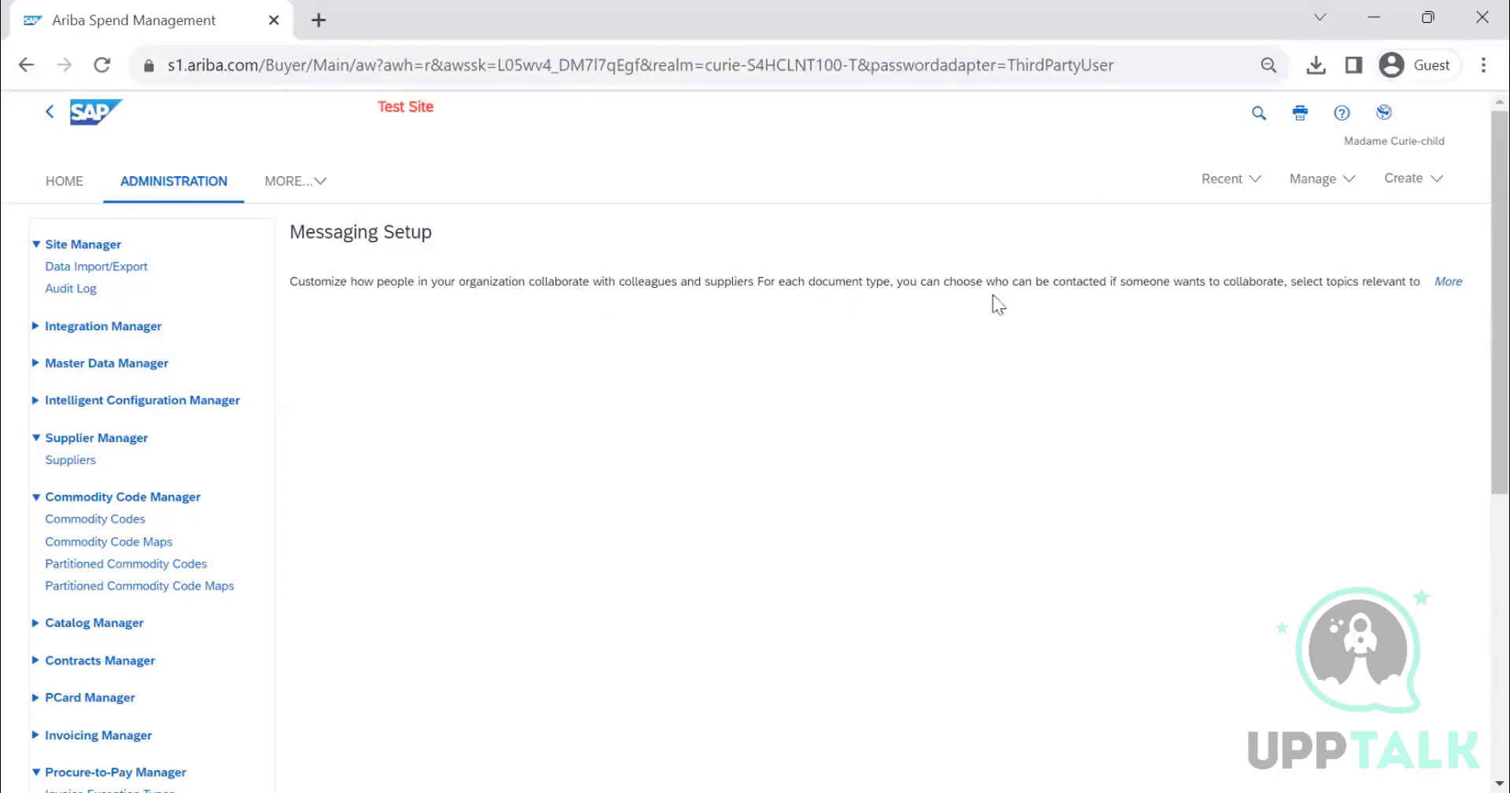
pyautogui.click(1460, 283)
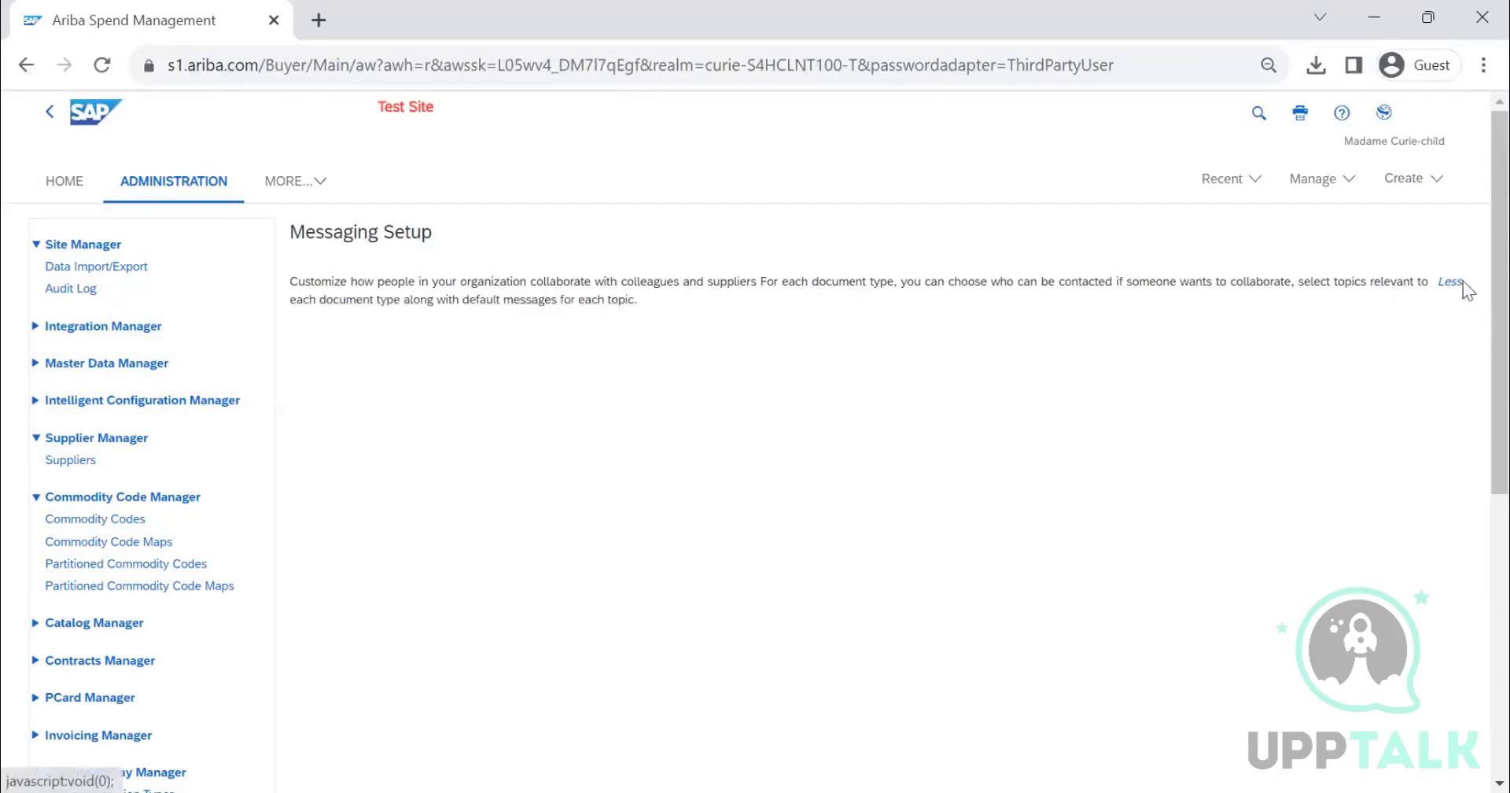
# - Open Document Manager and show the available actions for Notes
pyautogui.scroll(-3, 754, 366)
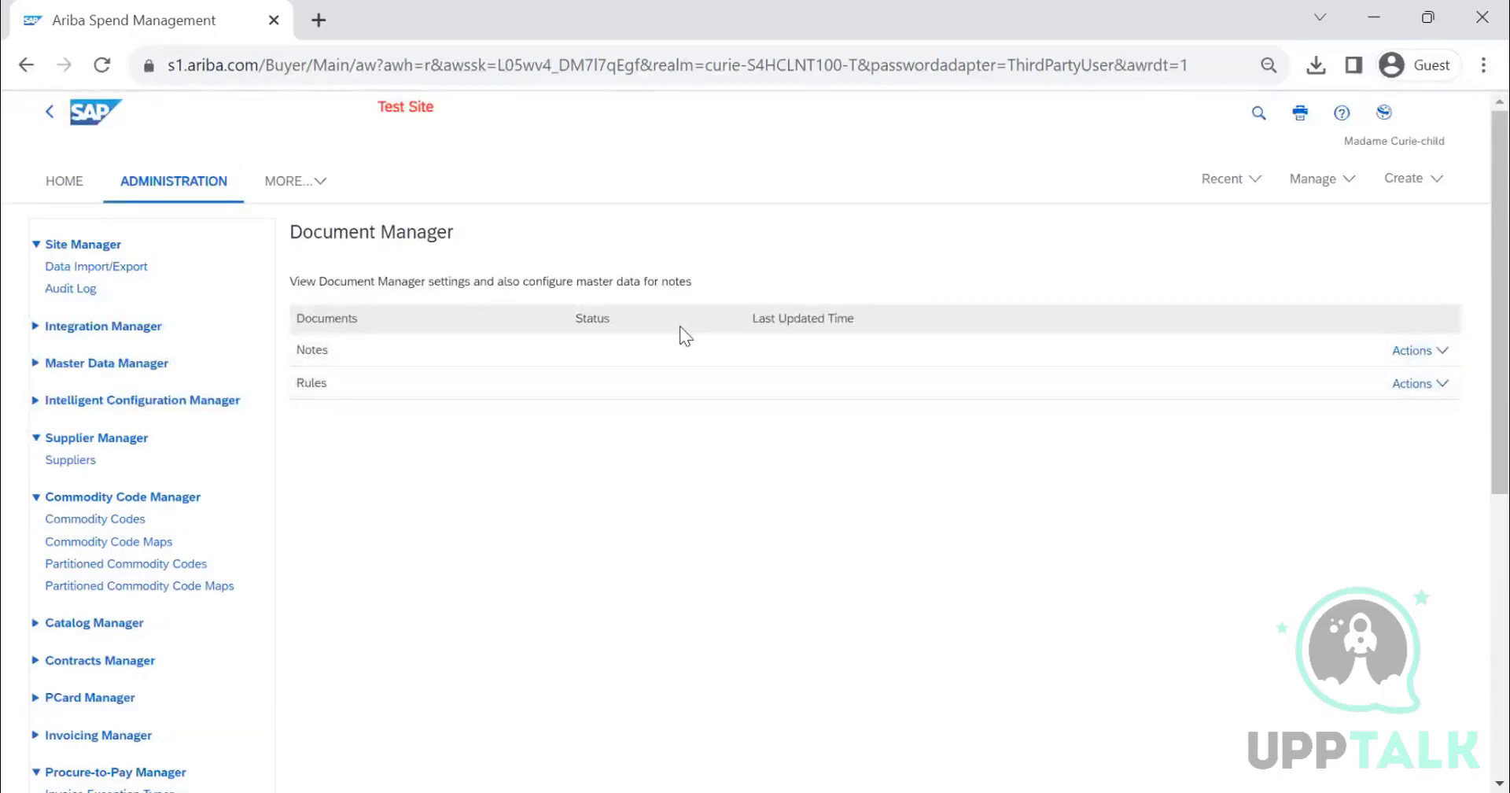
pyautogui.click(1439, 352)
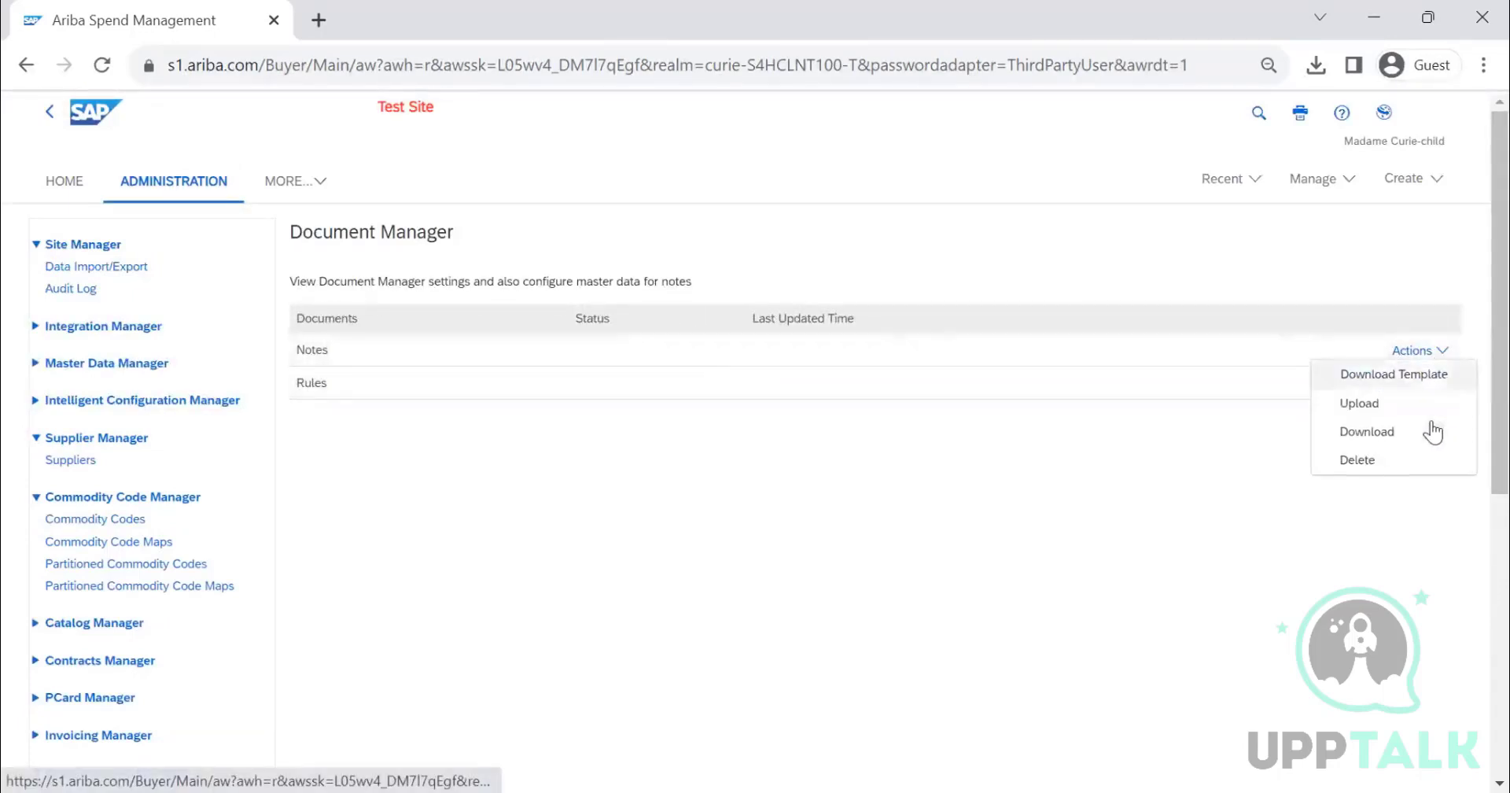
# - Close the Notes actions list and open the Data Import/Export page under Site Manager
pyautogui.click(913, 507)
pyautogui.scroll(-5, 424, 404)
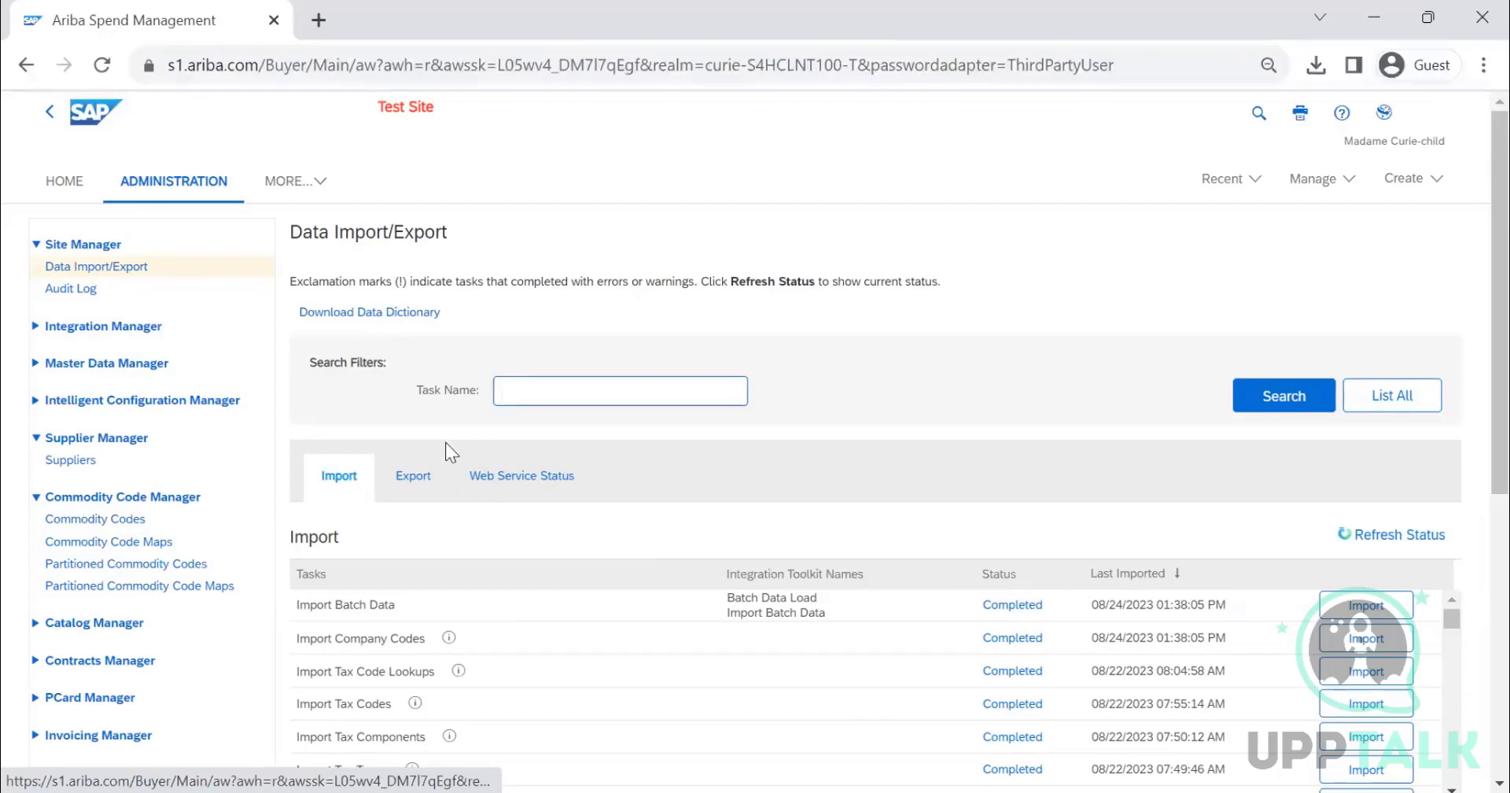
pyautogui.click(89, 269)
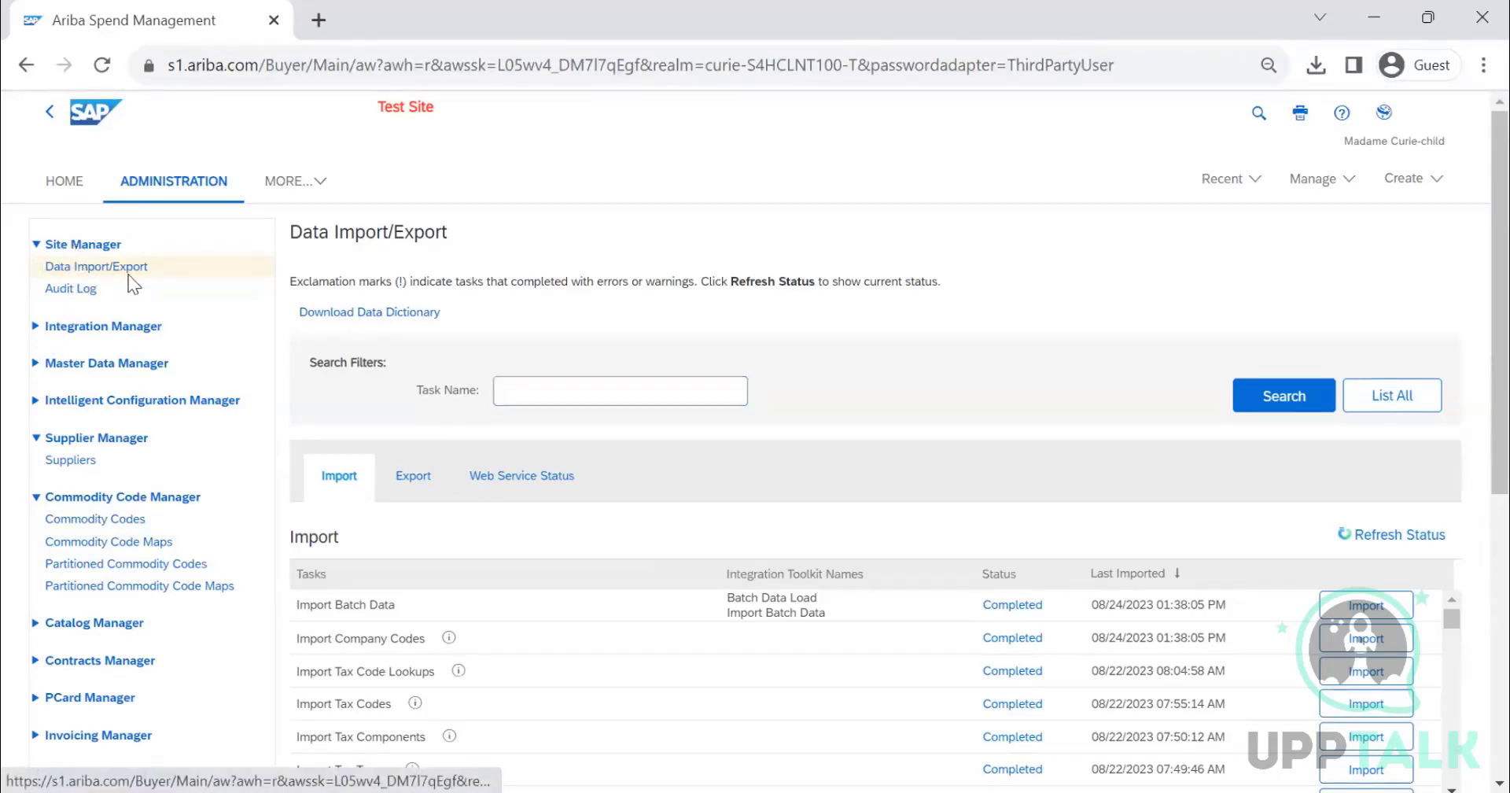
# - Download the data dictionary, save it as DataDictionary (4) in Downloads, and open the downloaded file
pyautogui.moveTo(138, 248); pyautogui.dragTo(16, 249)
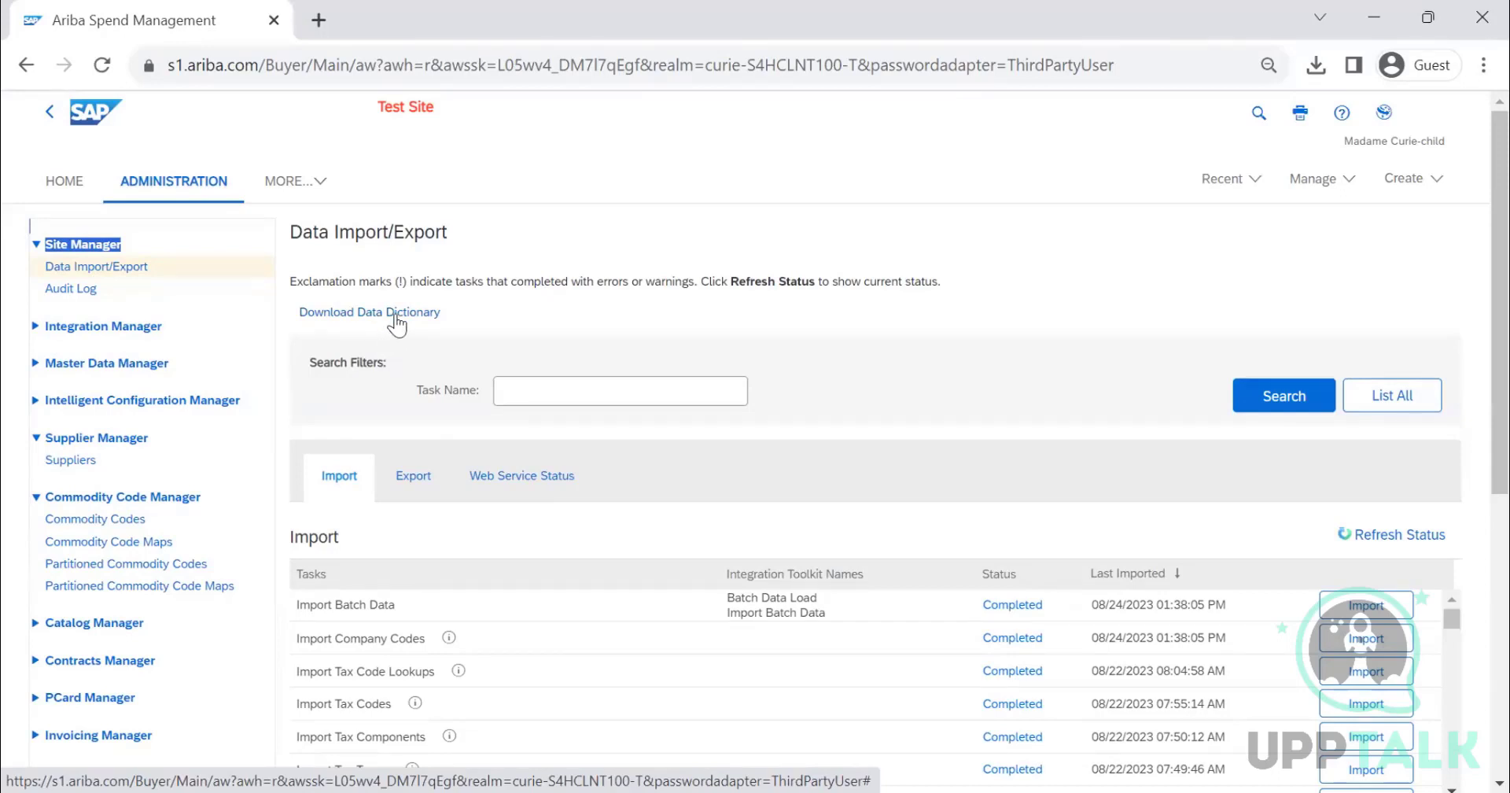
pyautogui.click(395, 314)
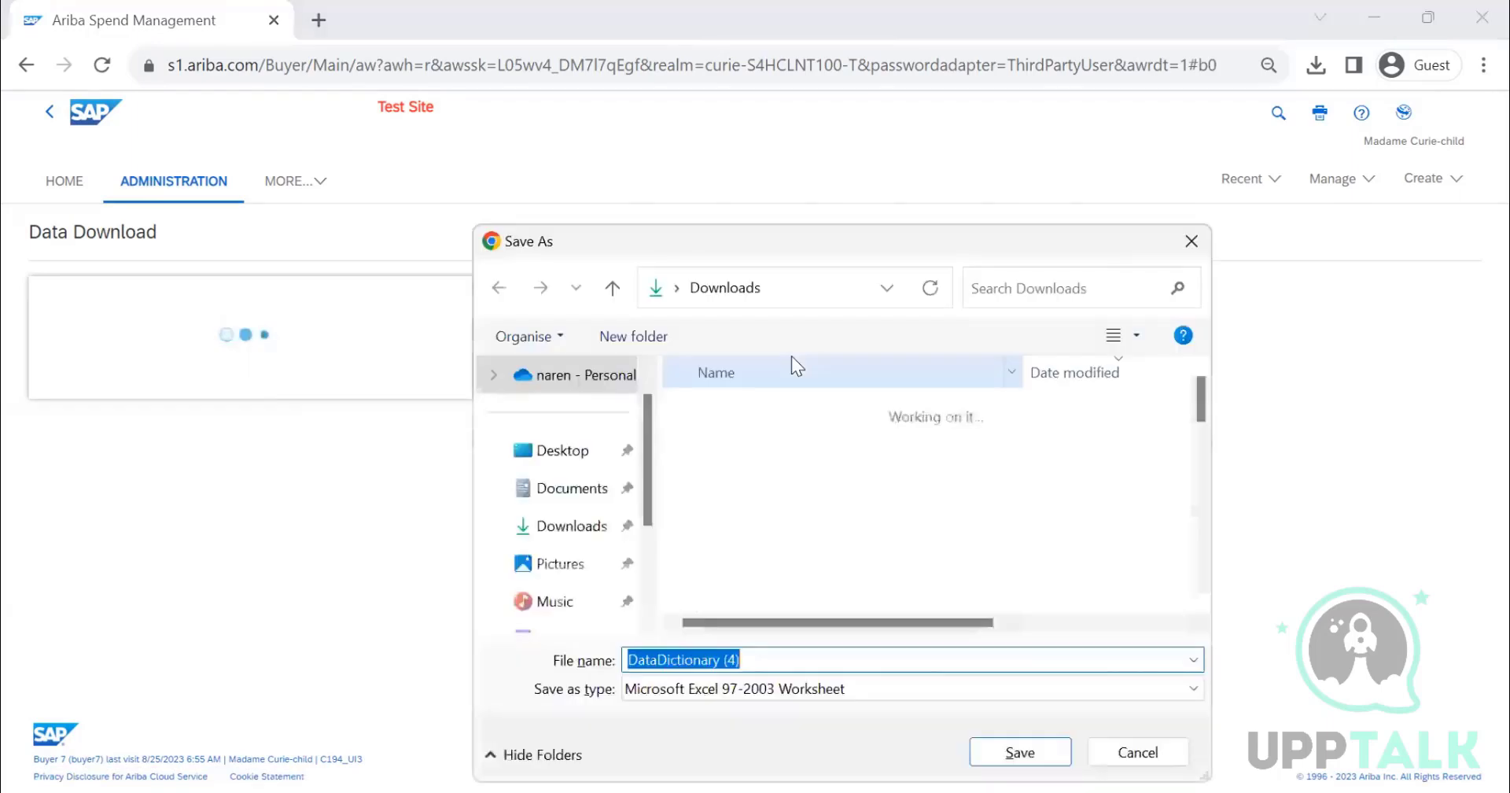
pyautogui.click(1007, 755)
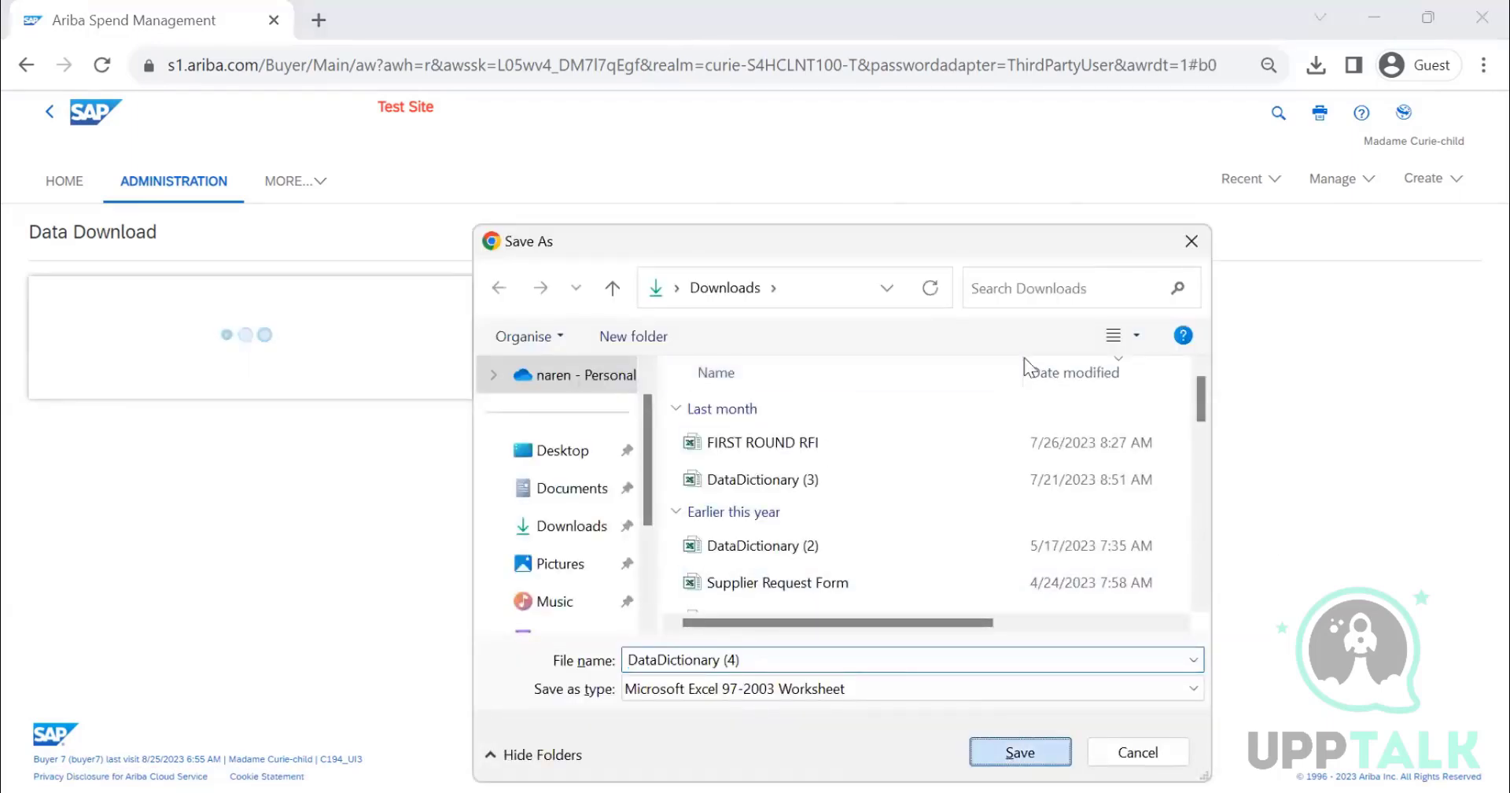
pyautogui.click(1261, 183)
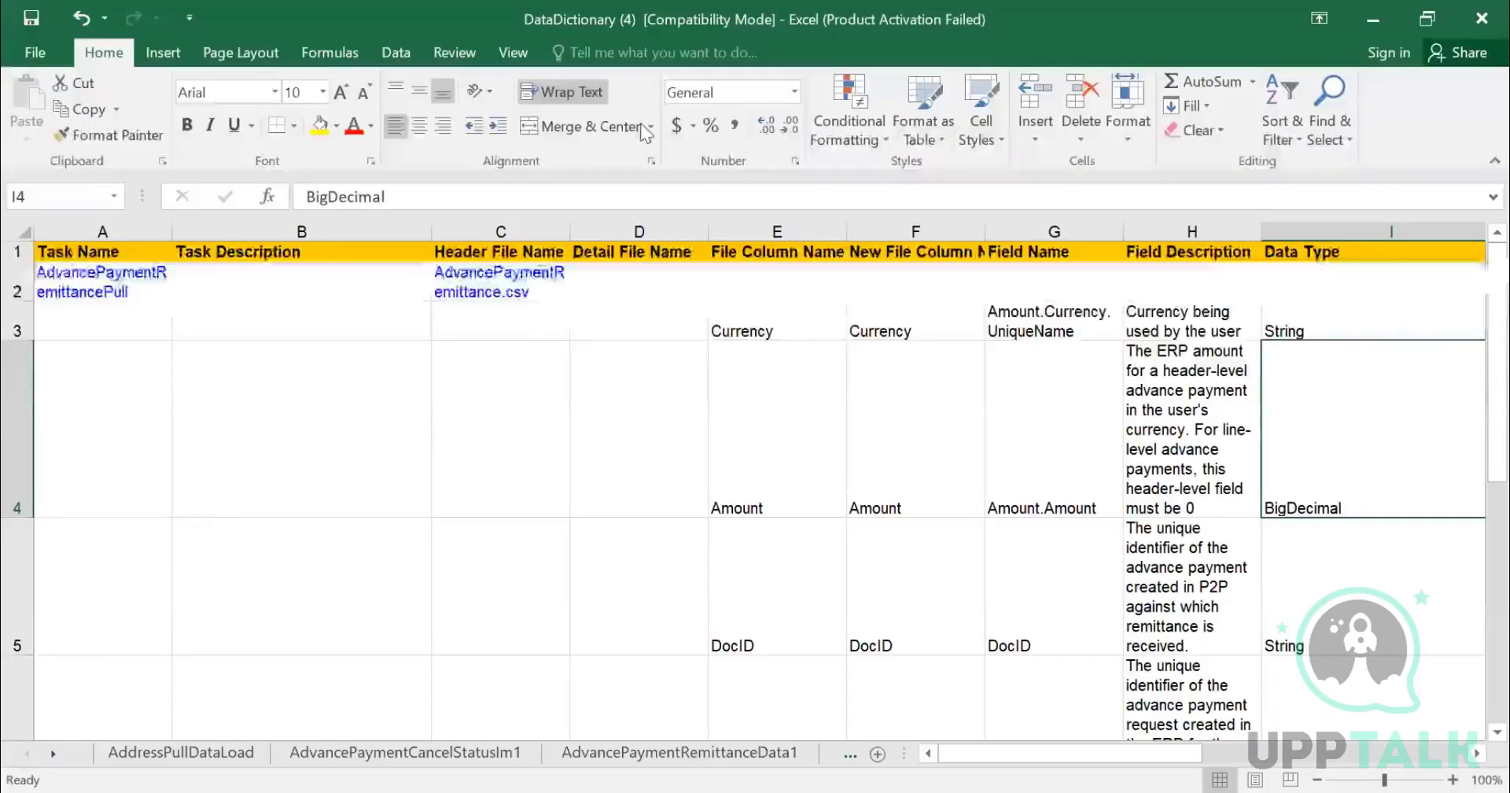
# - Activate the Indexes worksheet from the full list of sheets in the data dictionary workbook
pyautogui.click(52, 755)
pyautogui.click(270, 559)
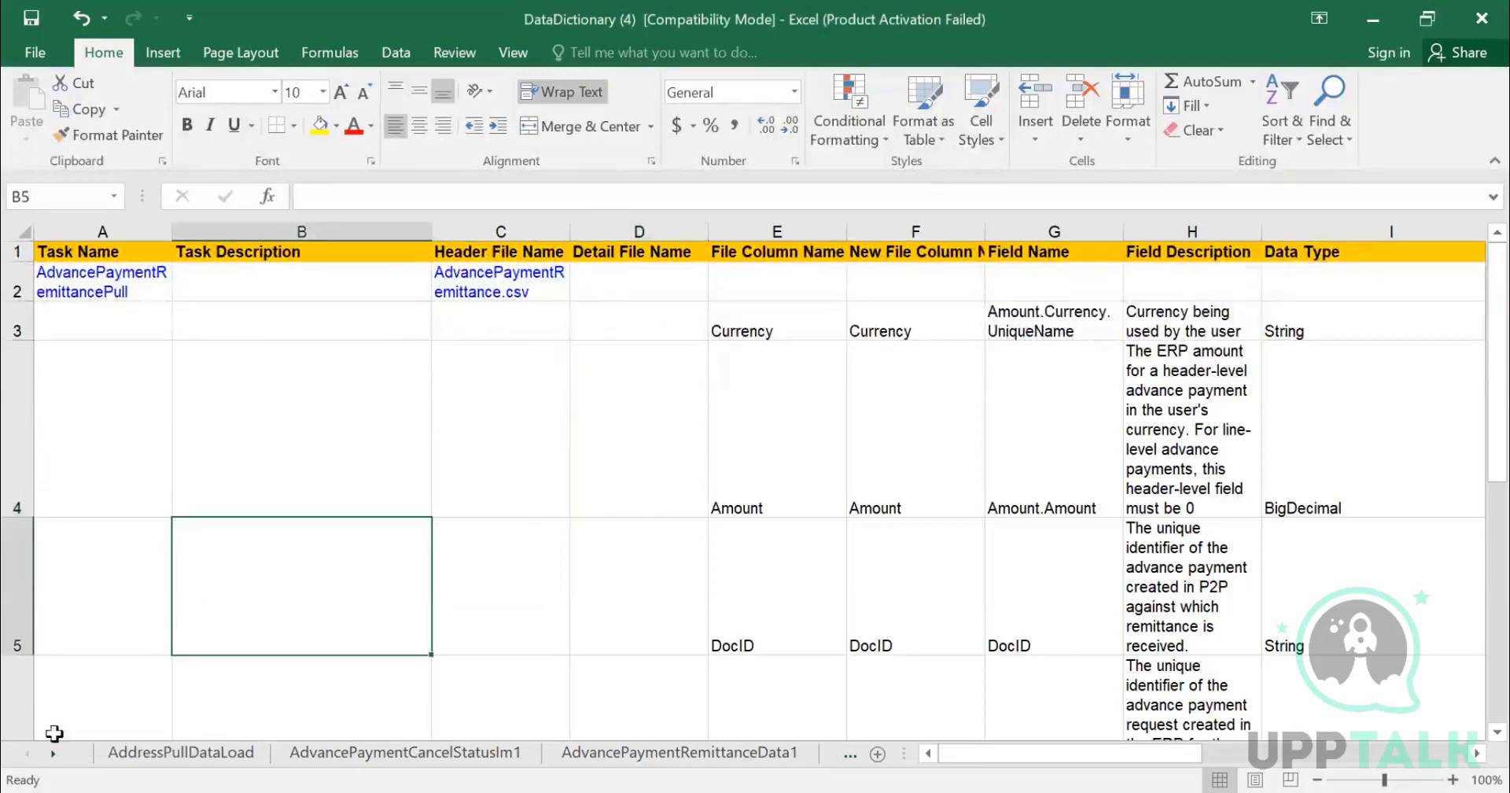
pyautogui.rightClick(39, 755)
pyautogui.scroll(-5, 209, 515)
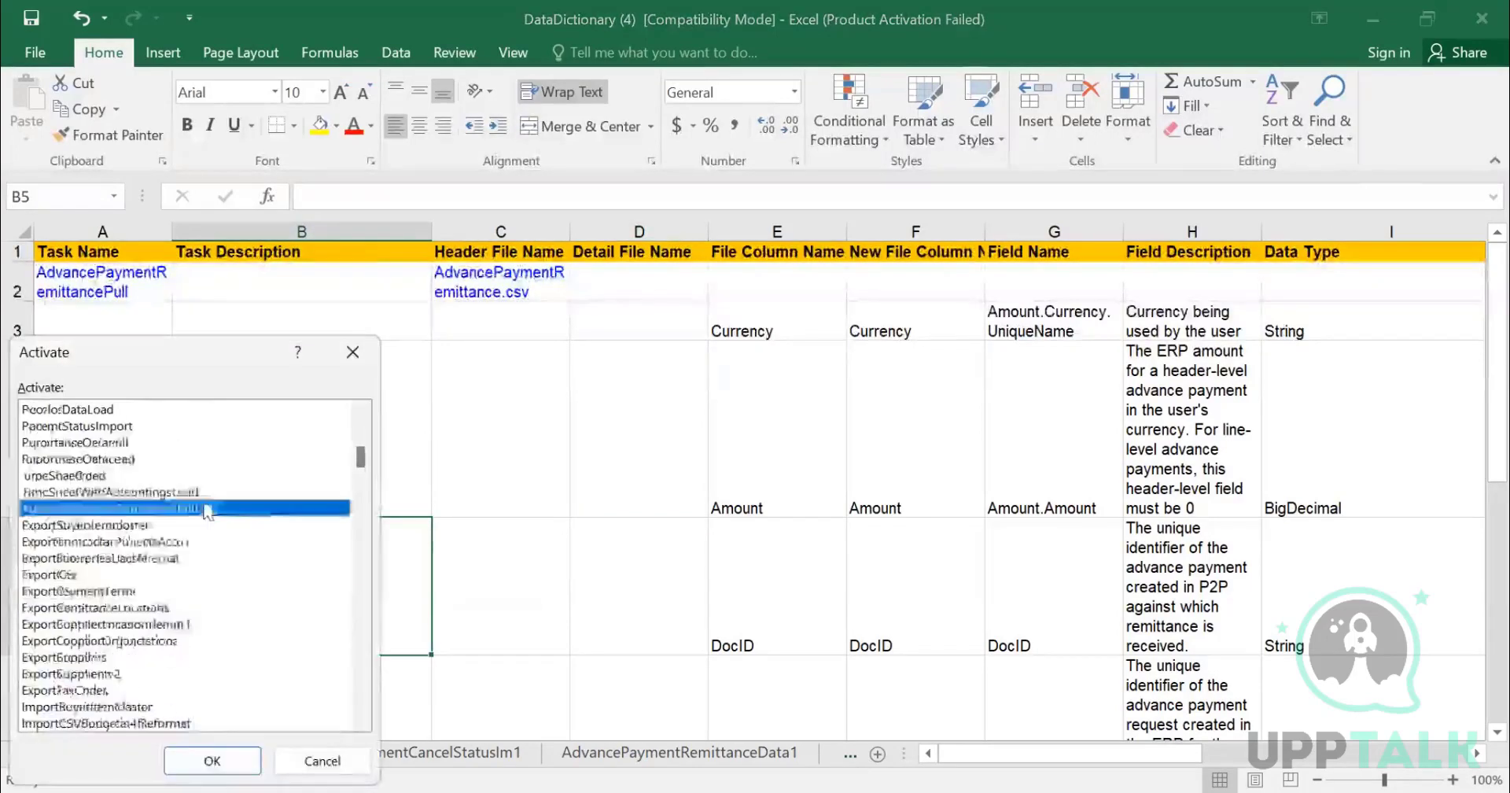
pyautogui.scroll(-15, 209, 519)
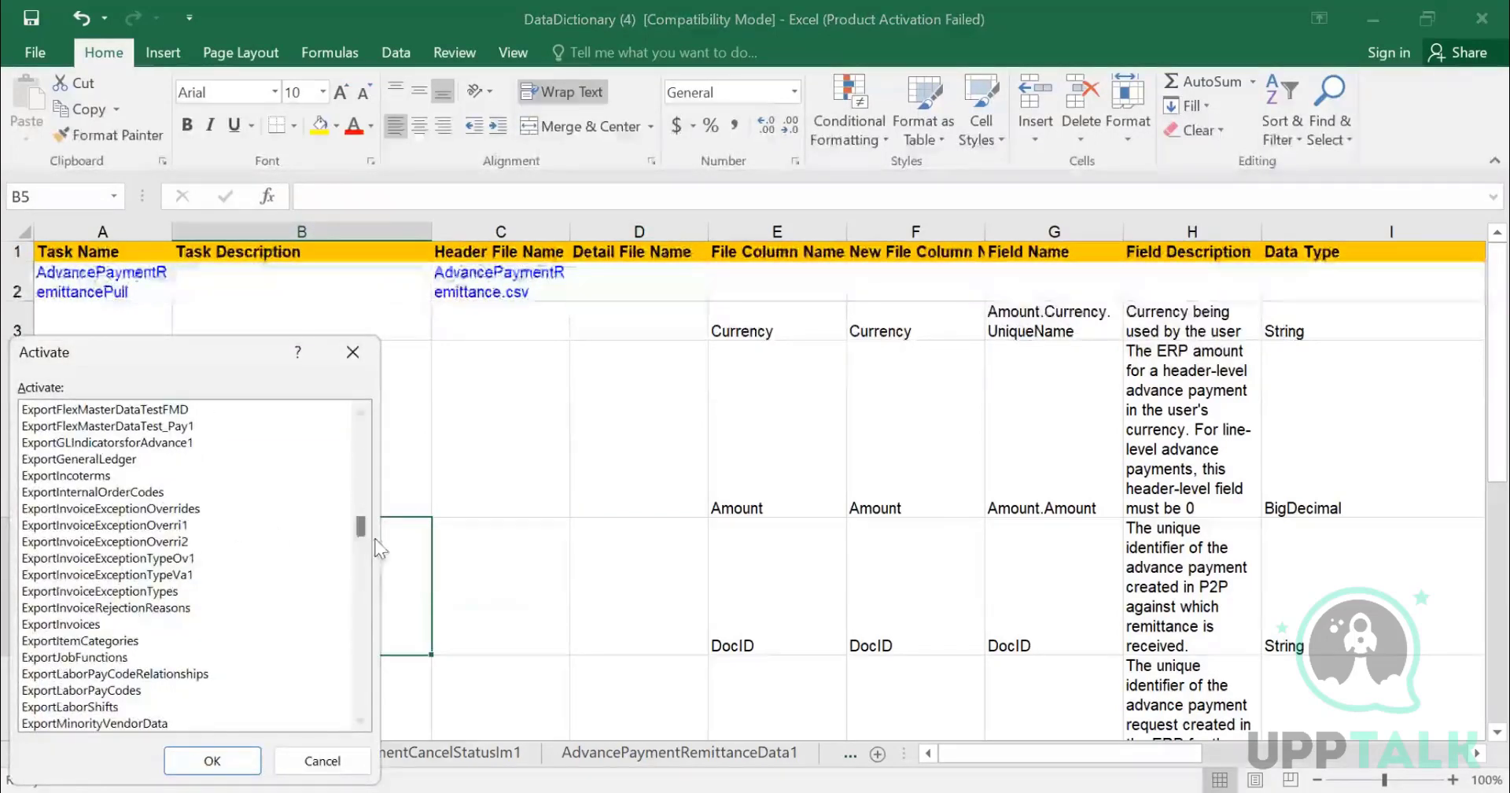
pyautogui.moveTo(361, 535); pyautogui.dragTo(360, 704)
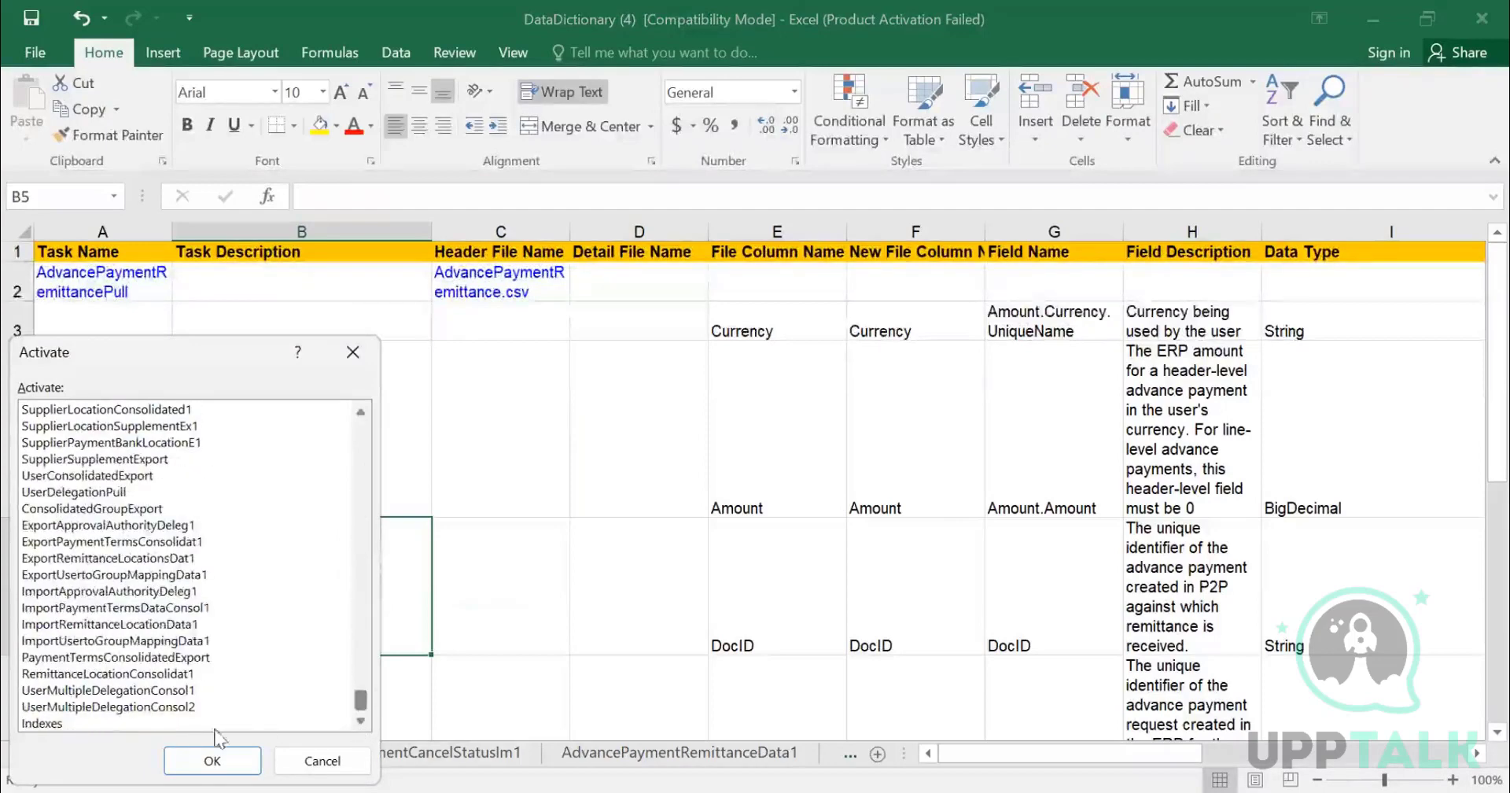
pyautogui.click(35, 723)
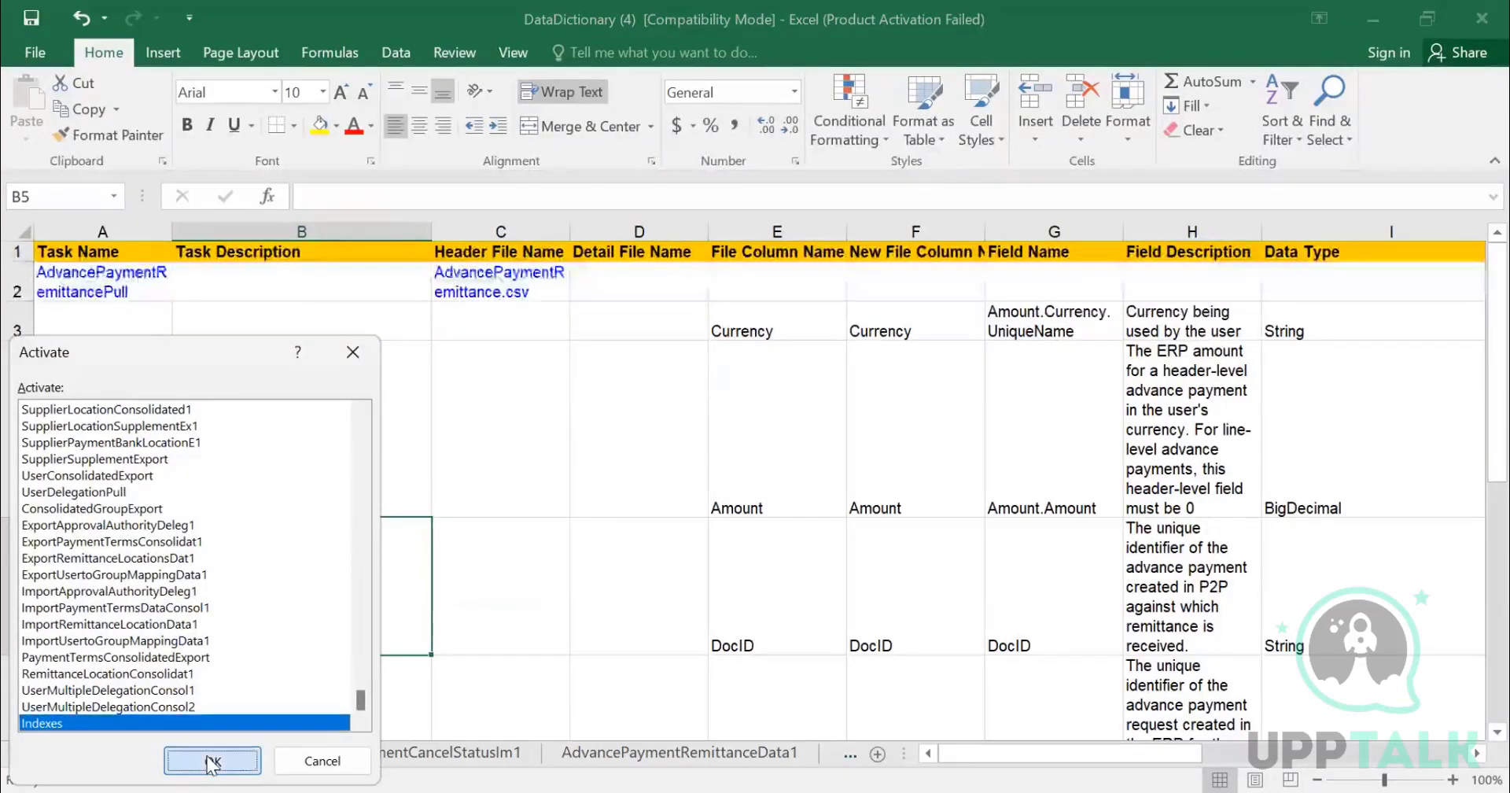
pyautogui.click(212, 760)
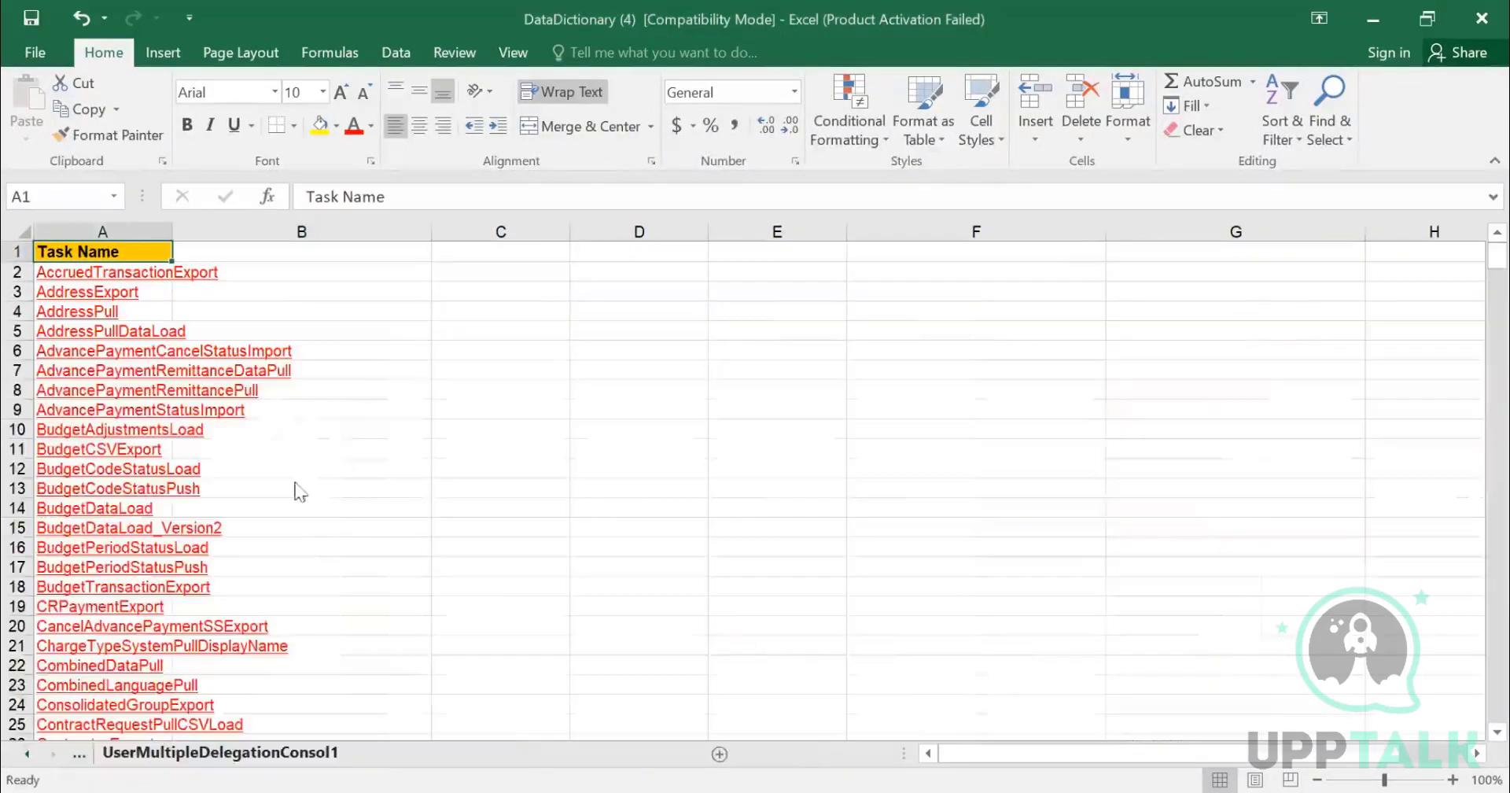
# - Autofit column A to the task names and scroll through the index of import and export tasks
pyautogui.doubleClick(176, 230)
pyautogui.scroll(-17, 314, 388)
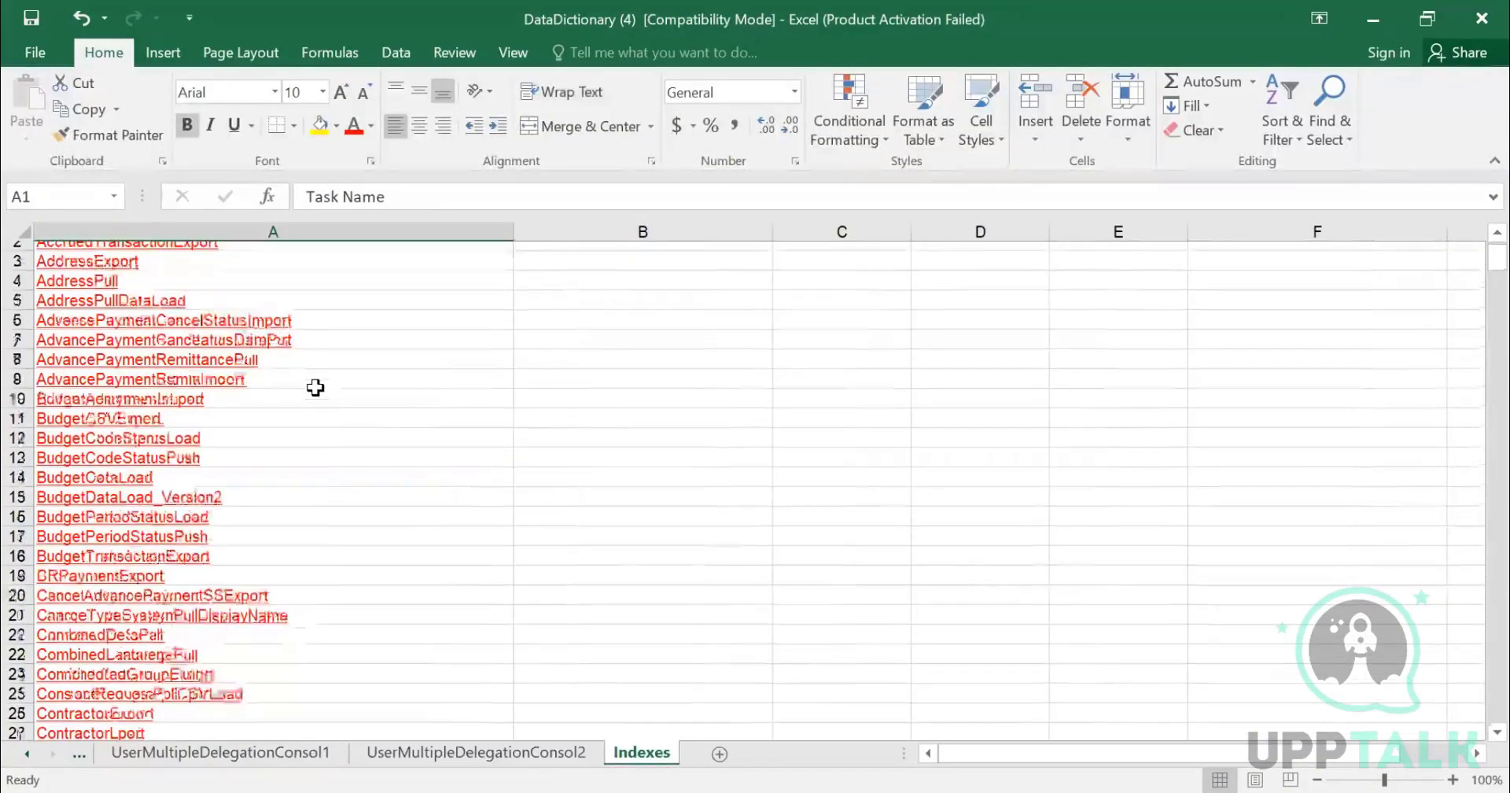
pyautogui.scroll(-20, 318, 419)
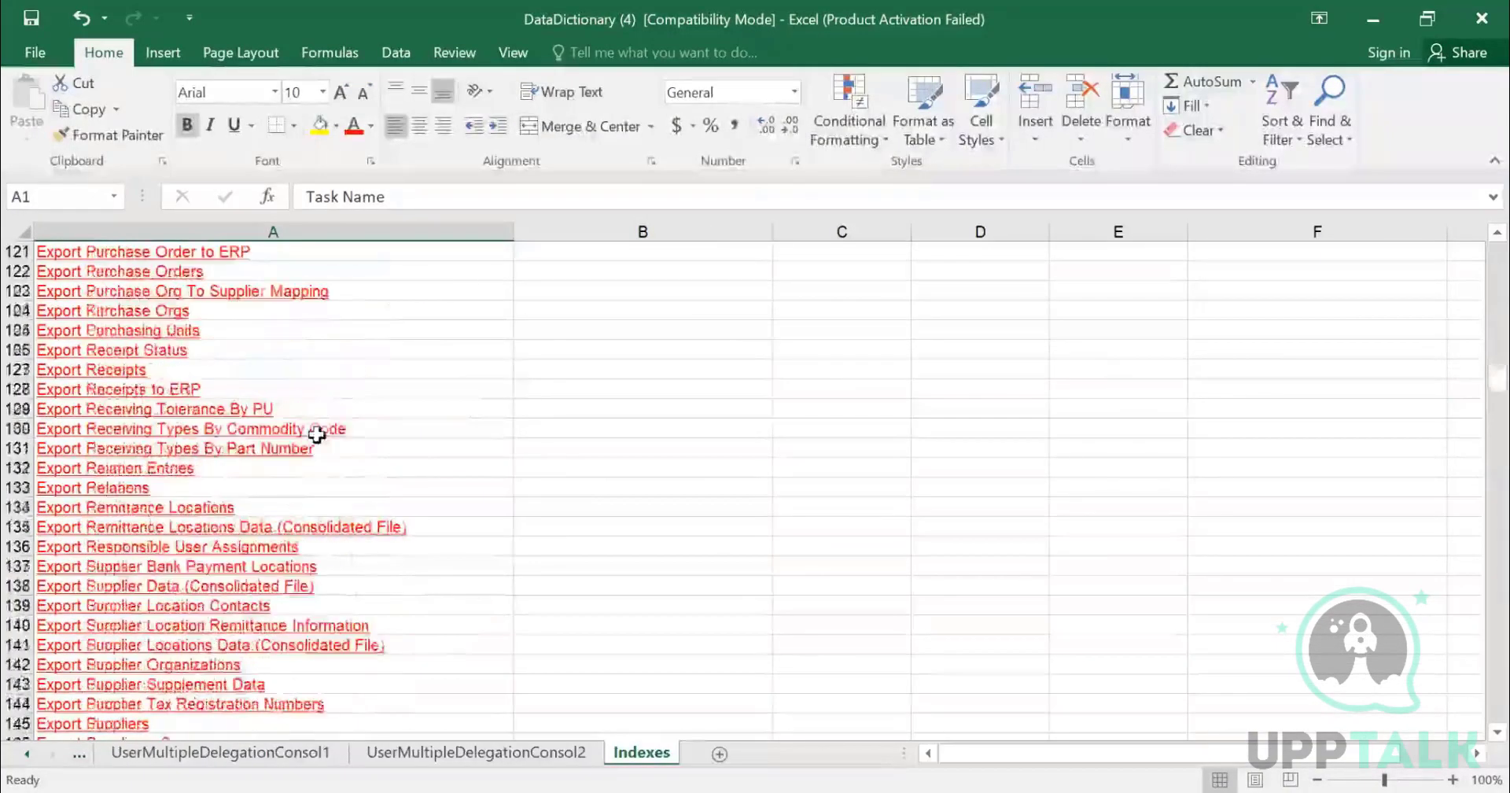
pyautogui.scroll(-20, 323, 446)
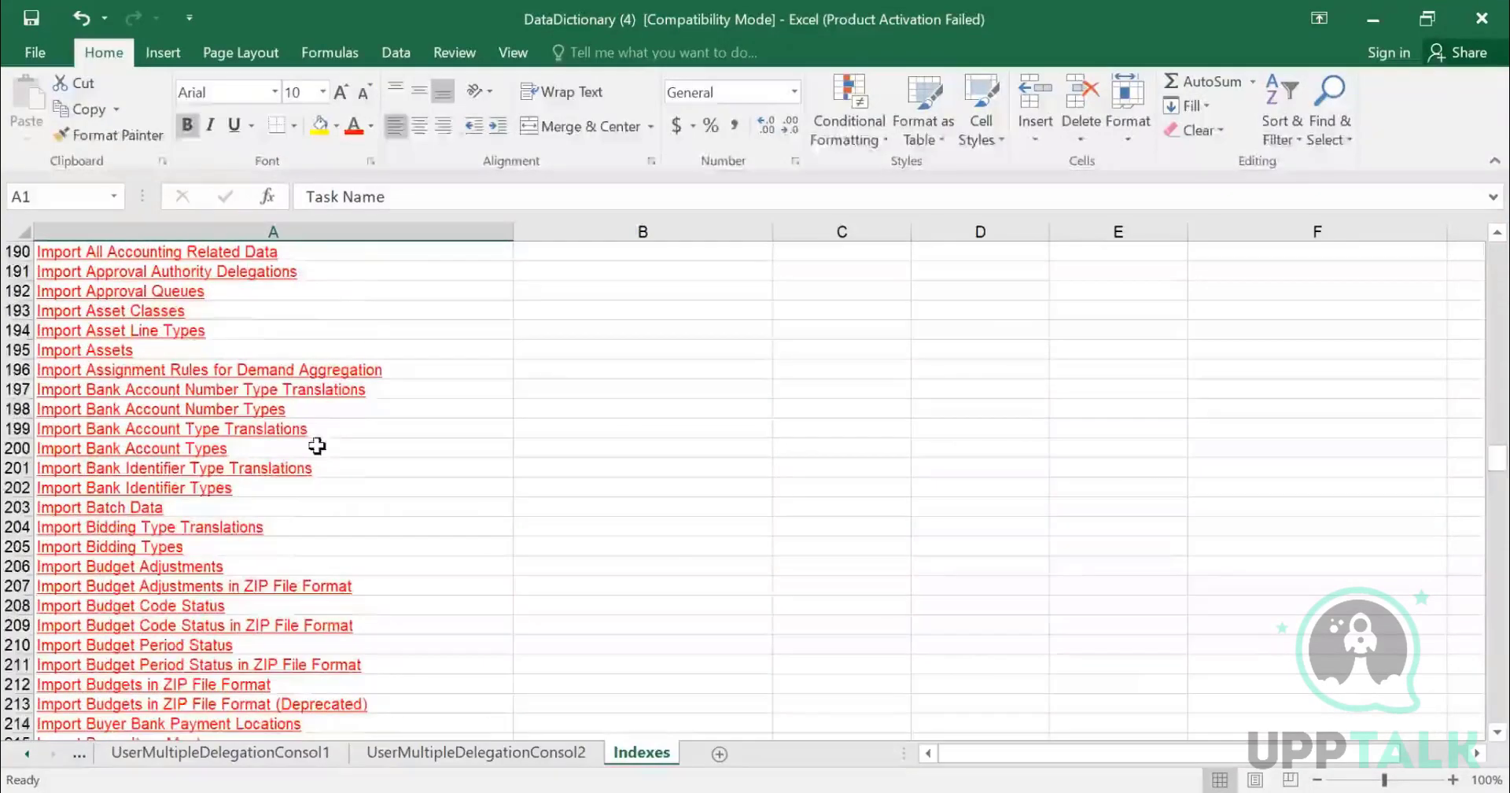
pyautogui.scroll(-16, 331, 447)
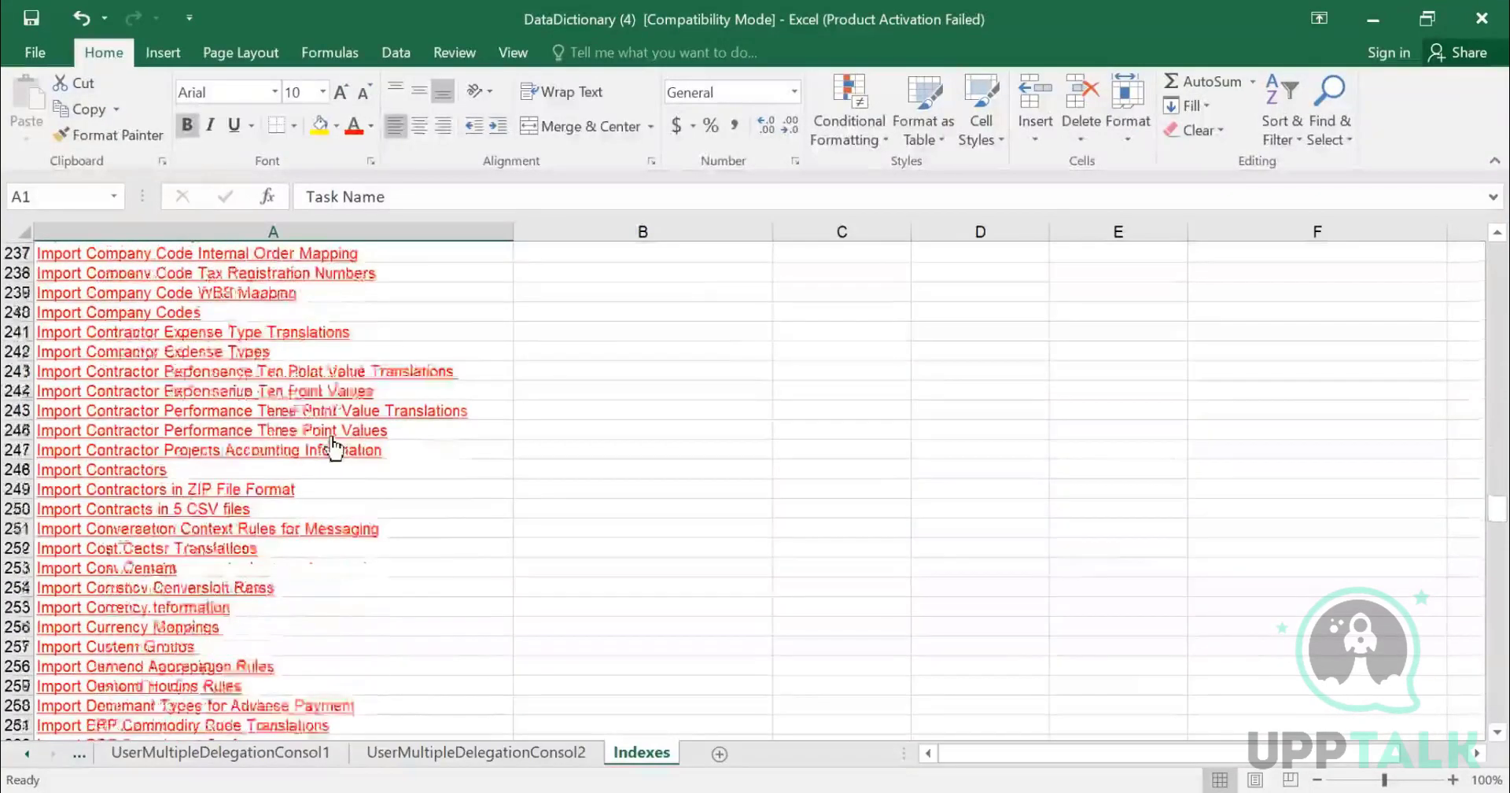
pyautogui.scroll(-20, 334, 448)
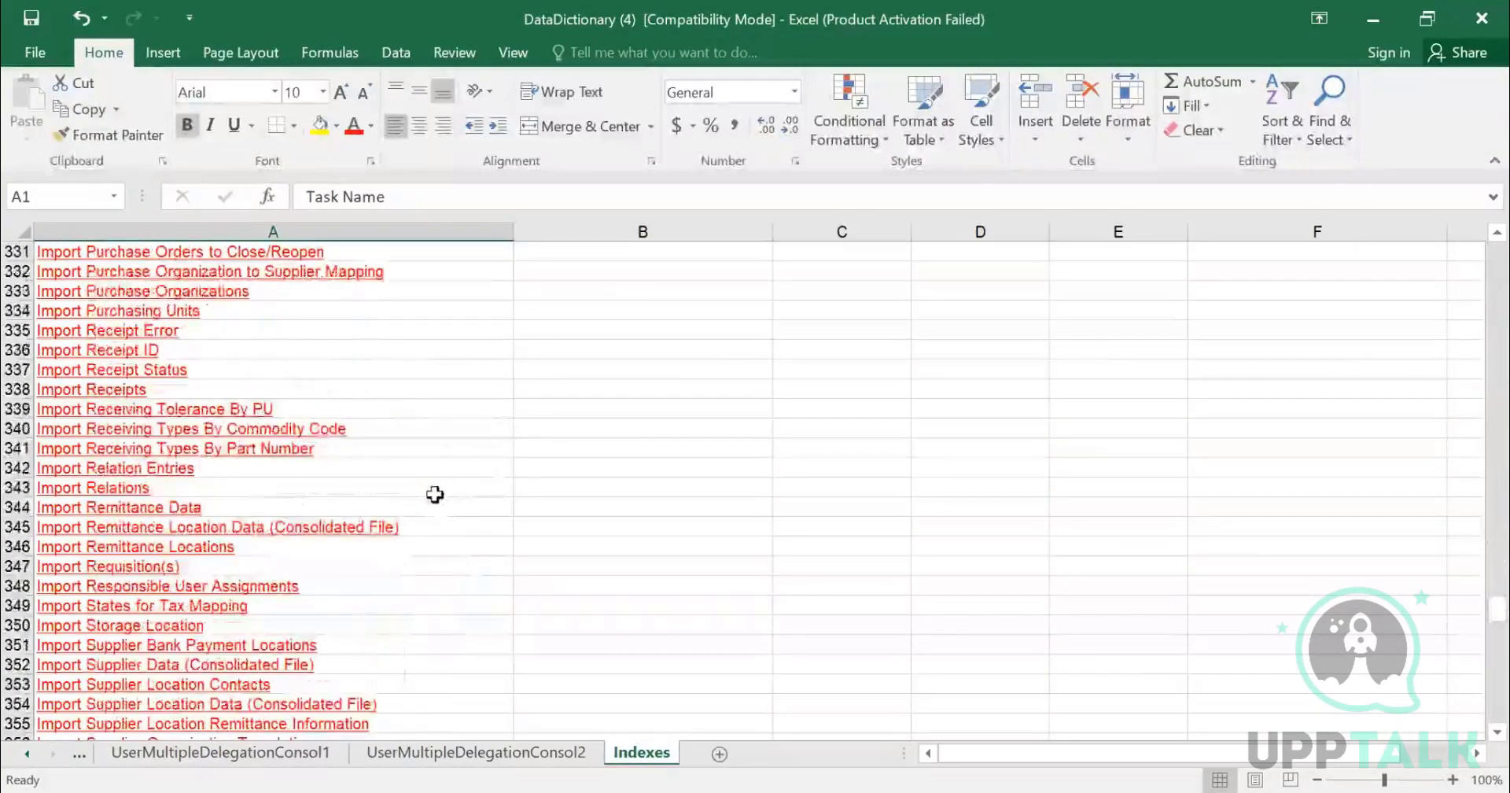
# - Search the index for PAYME and then PAYMENT TER to locate payment term tasks
pyautogui.hotkey('ctrl', 'f')
pyautogui.write('PAYME')
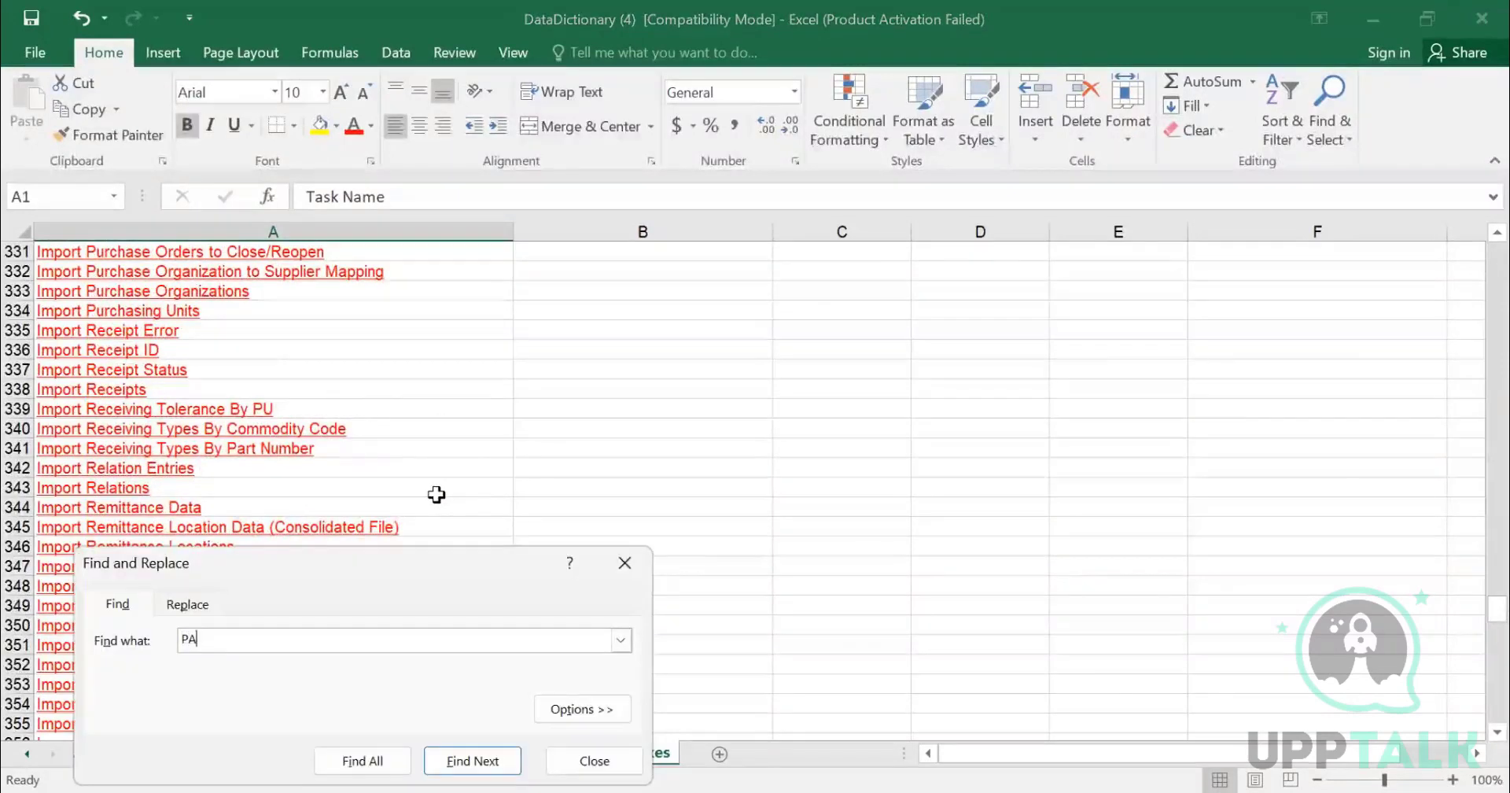
pyautogui.press('Return')
pyautogui.press('Return')
pyautogui.press('Return')
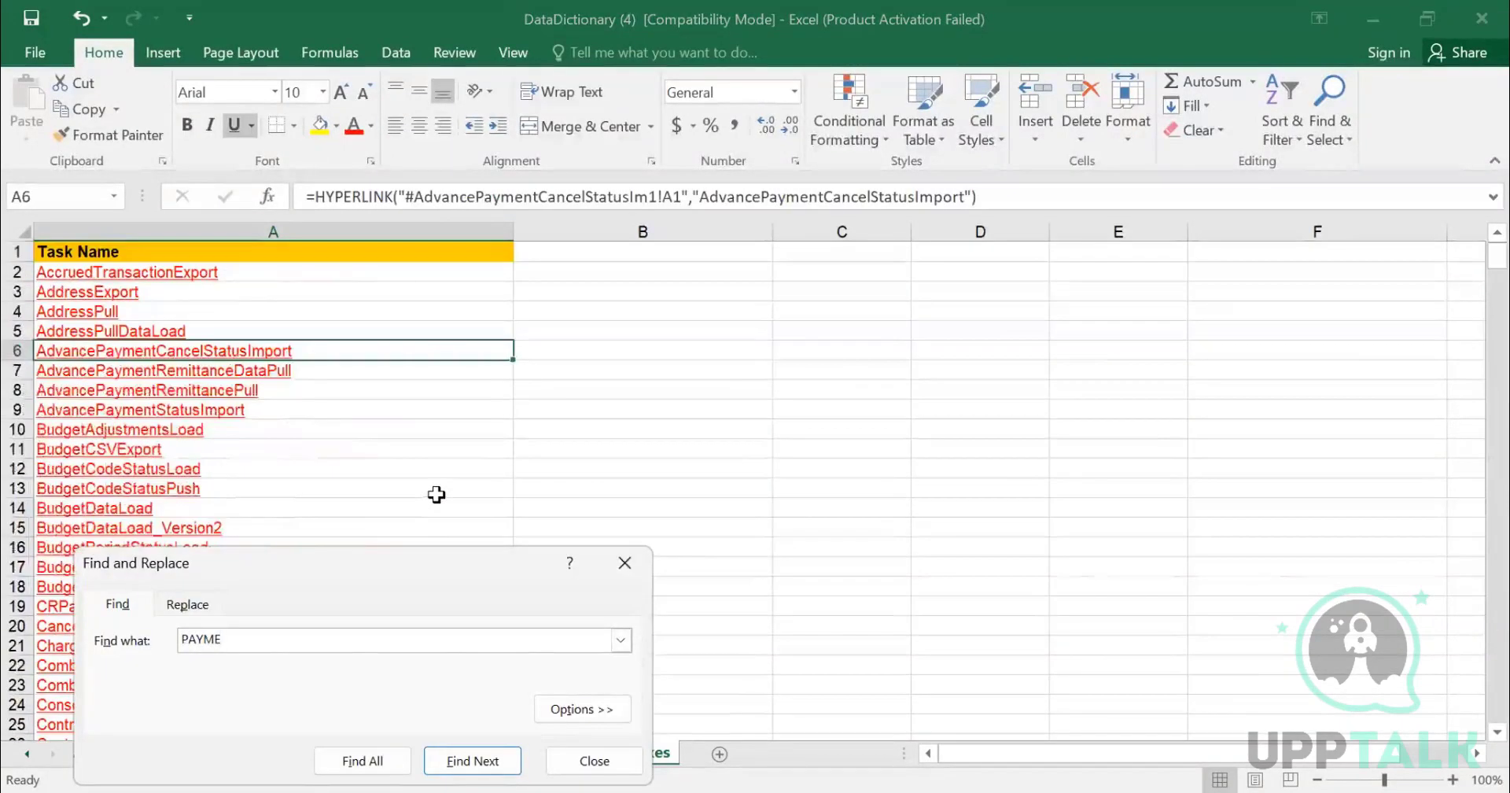
pyautogui.press('Return')
pyautogui.press('Return')
pyautogui.press('Return')
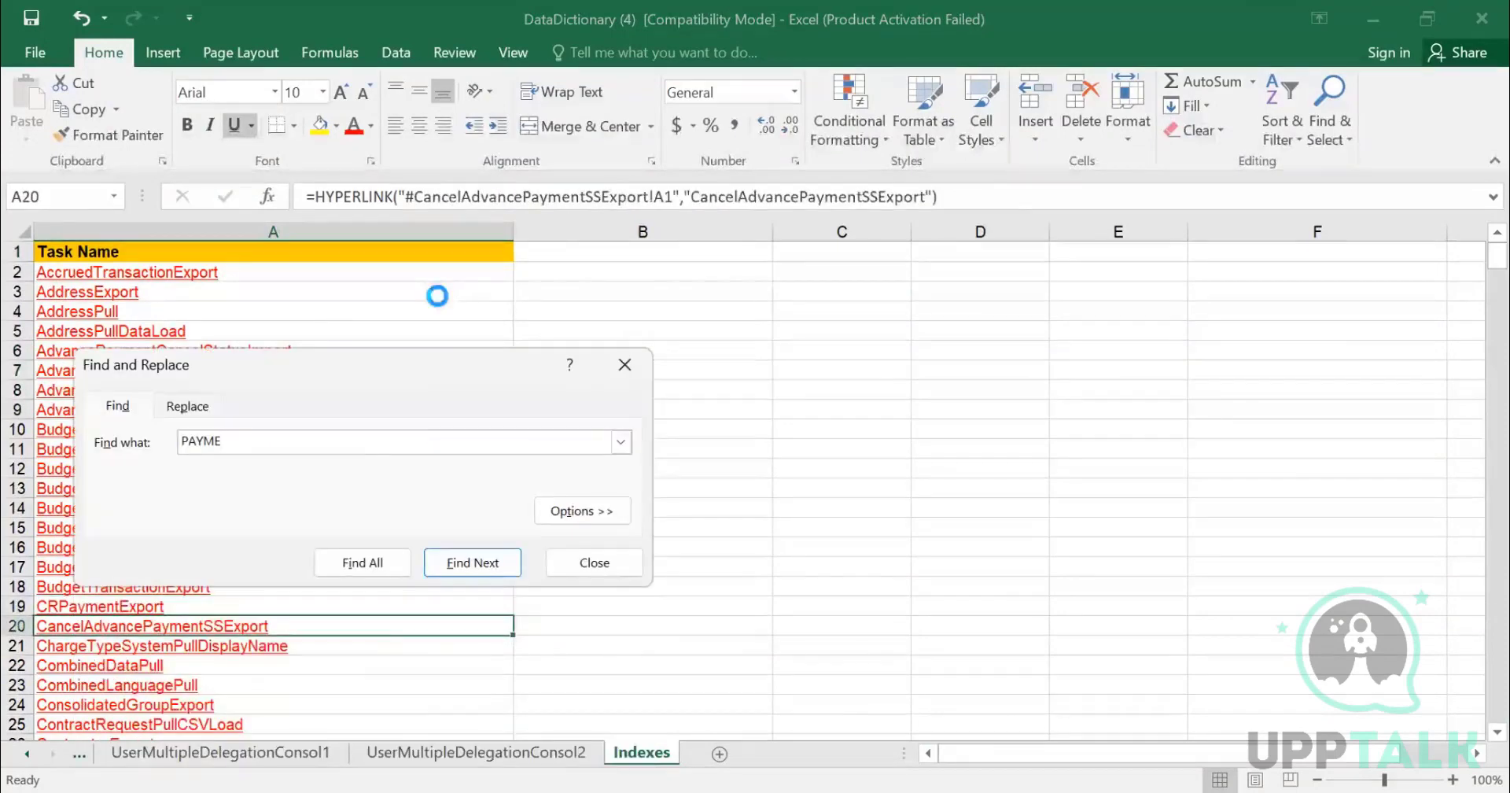
pyautogui.press('Return')
pyautogui.write('NT TER')
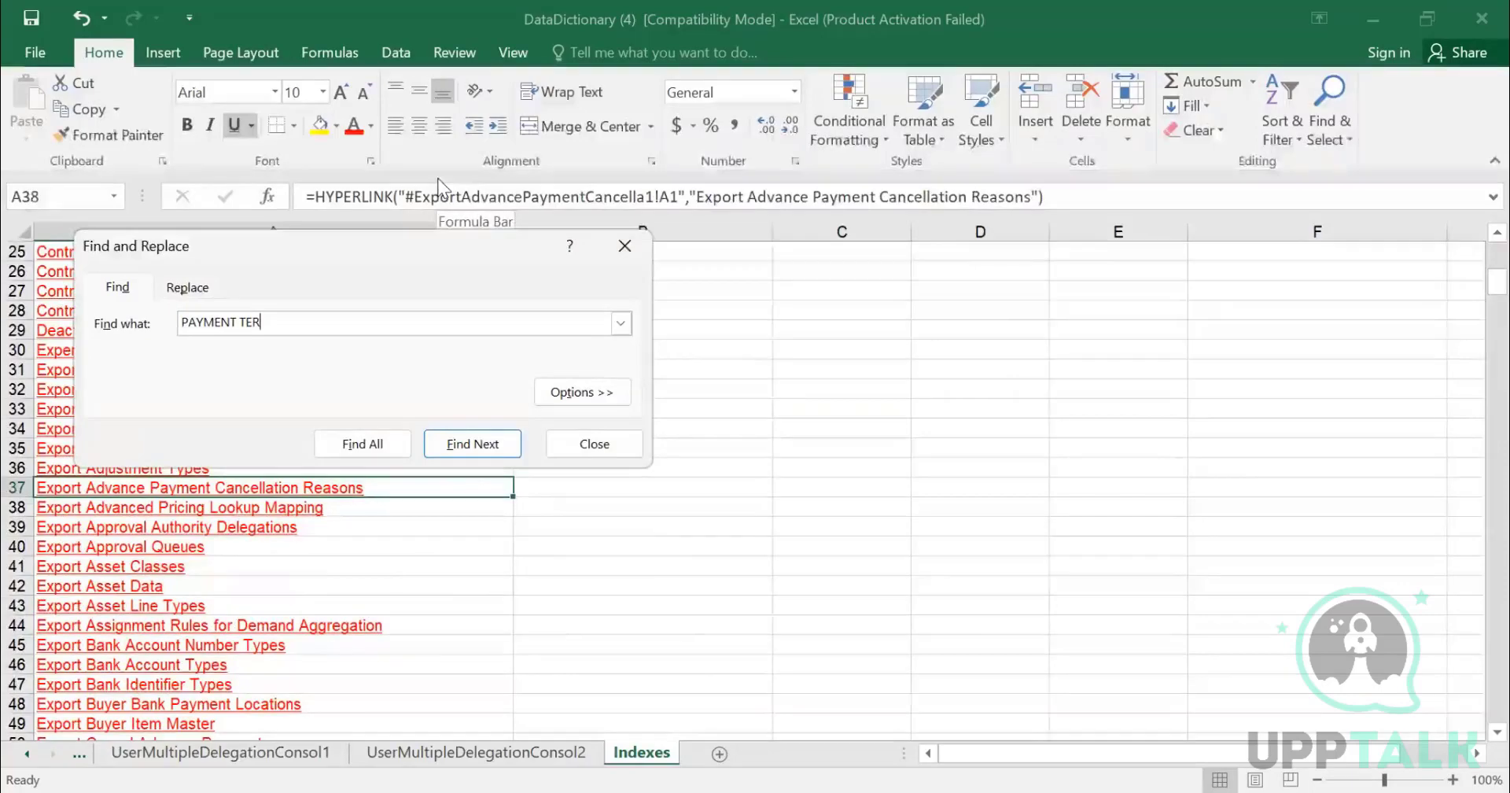
pyautogui.press('Return')
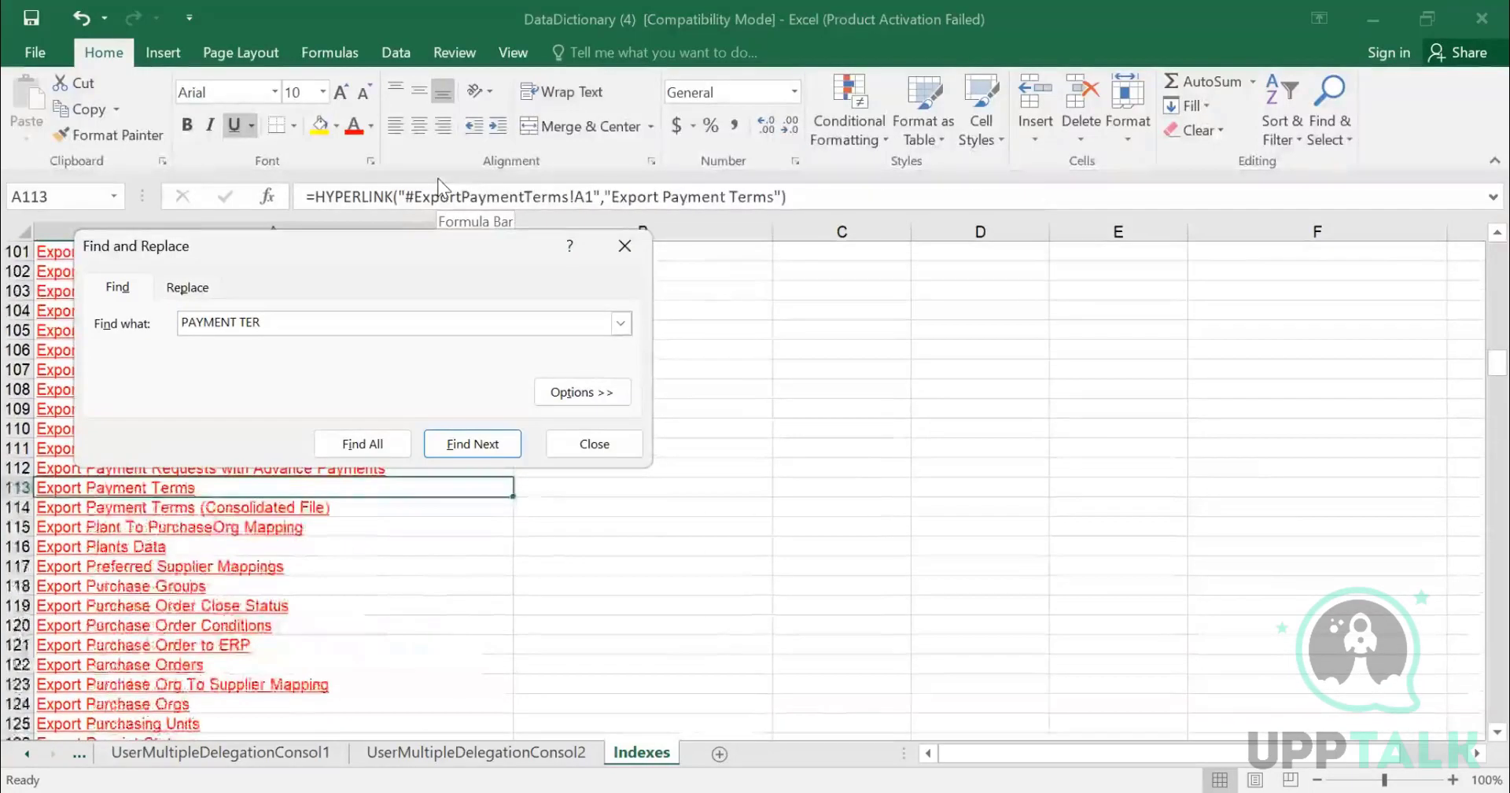
pyautogui.press('Return')
pyautogui.press('Return')
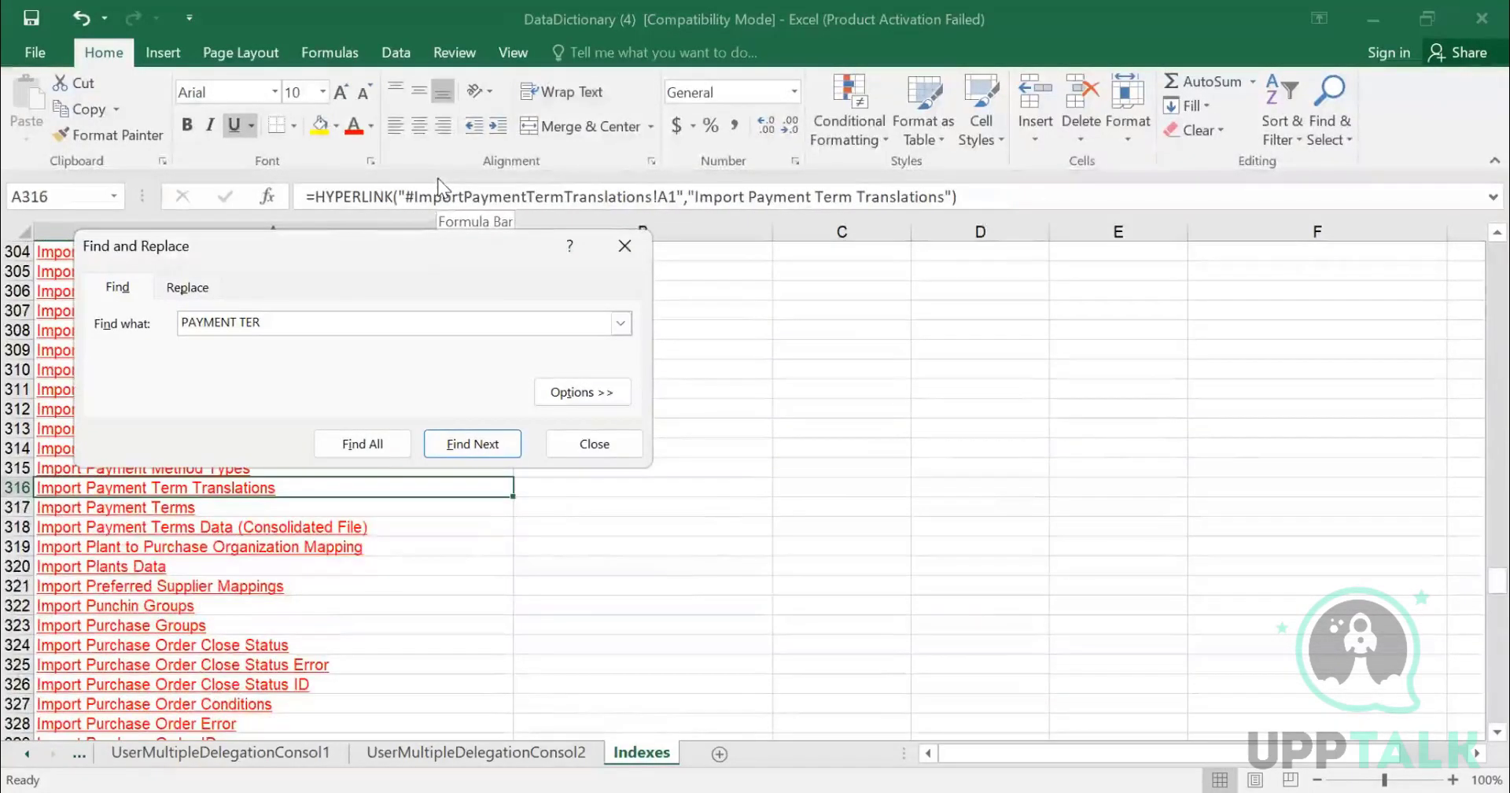
pyautogui.press('Escape')
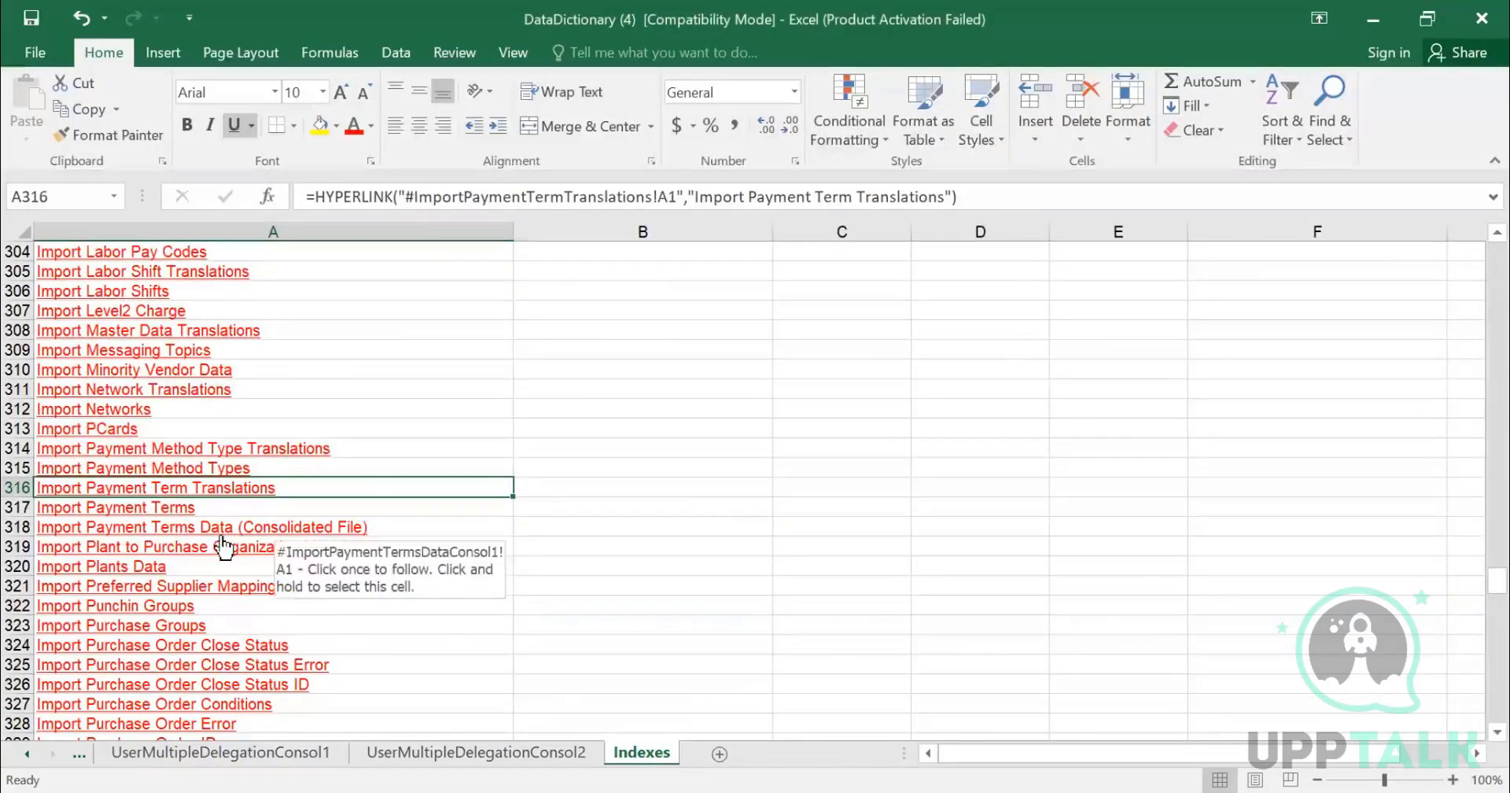
# - Open the Import Payment Terms Data (Consolidated File) sheet and inspect its task description and data file name
pyautogui.click(176, 528)
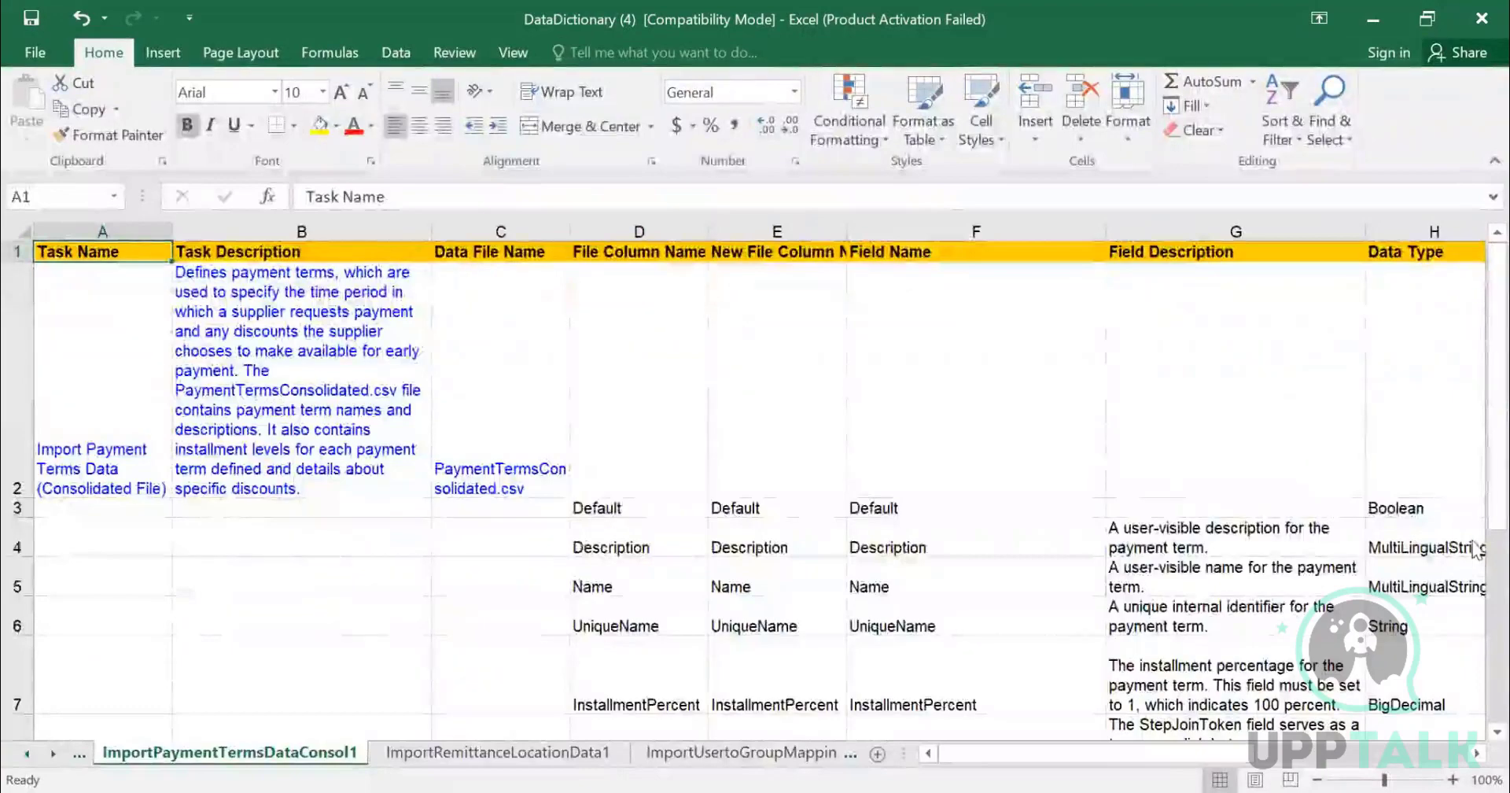
pyautogui.scroll(-3, 1476, 548)
pyautogui.scroll(3, 1475, 548)
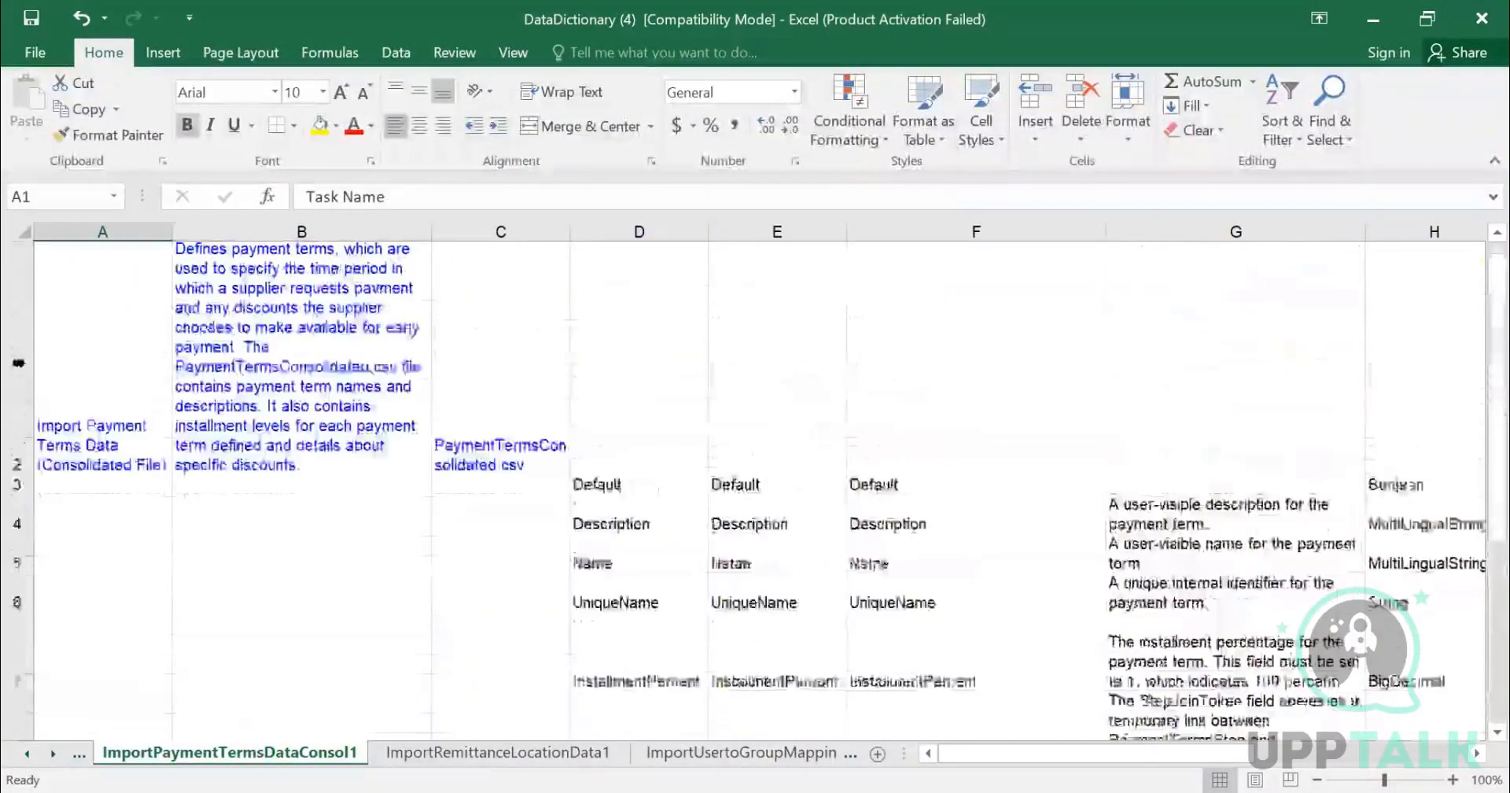
pyautogui.scroll(1, 128, 340)
pyautogui.click(110, 449)
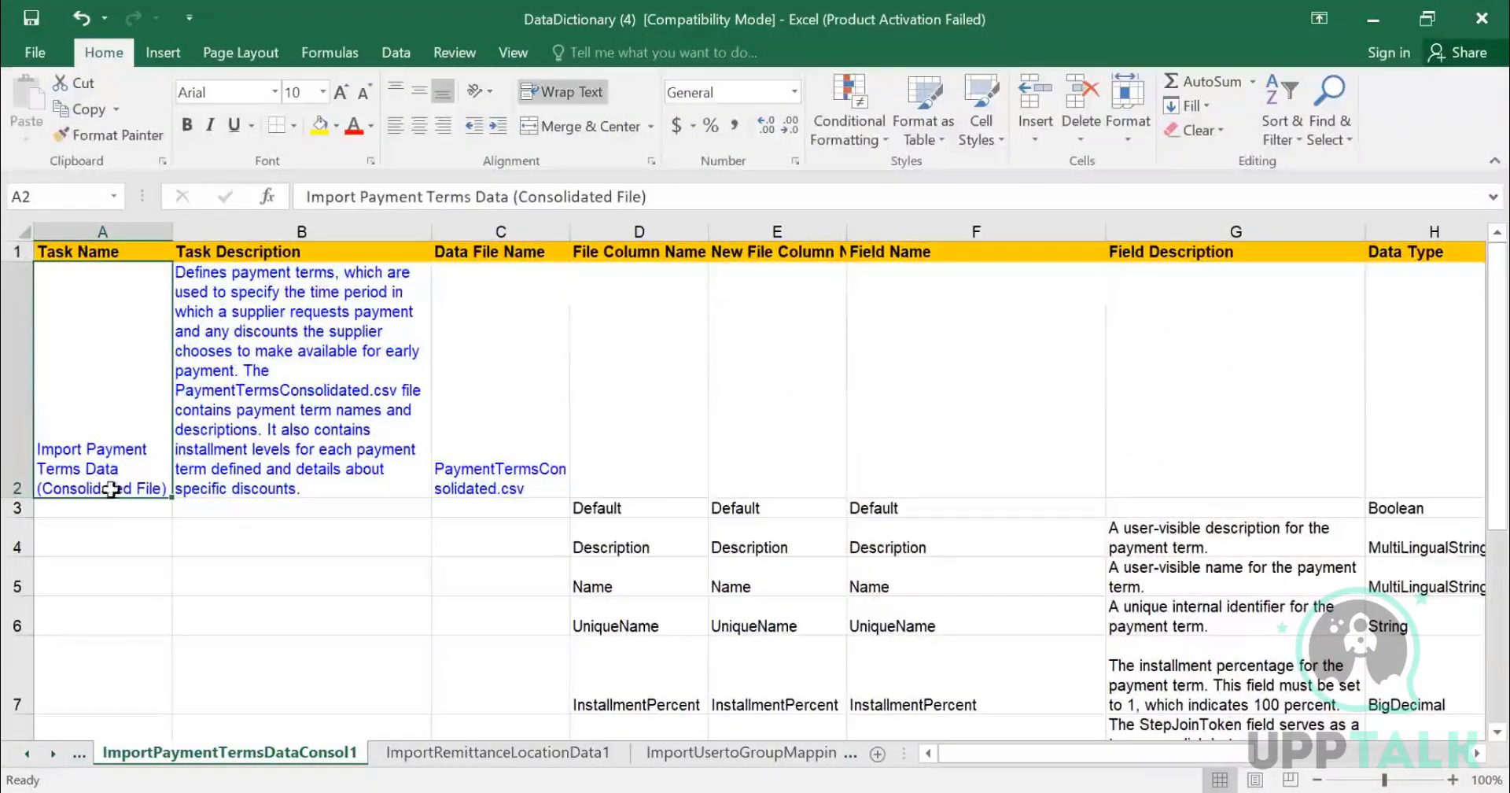
pyautogui.click(259, 358)
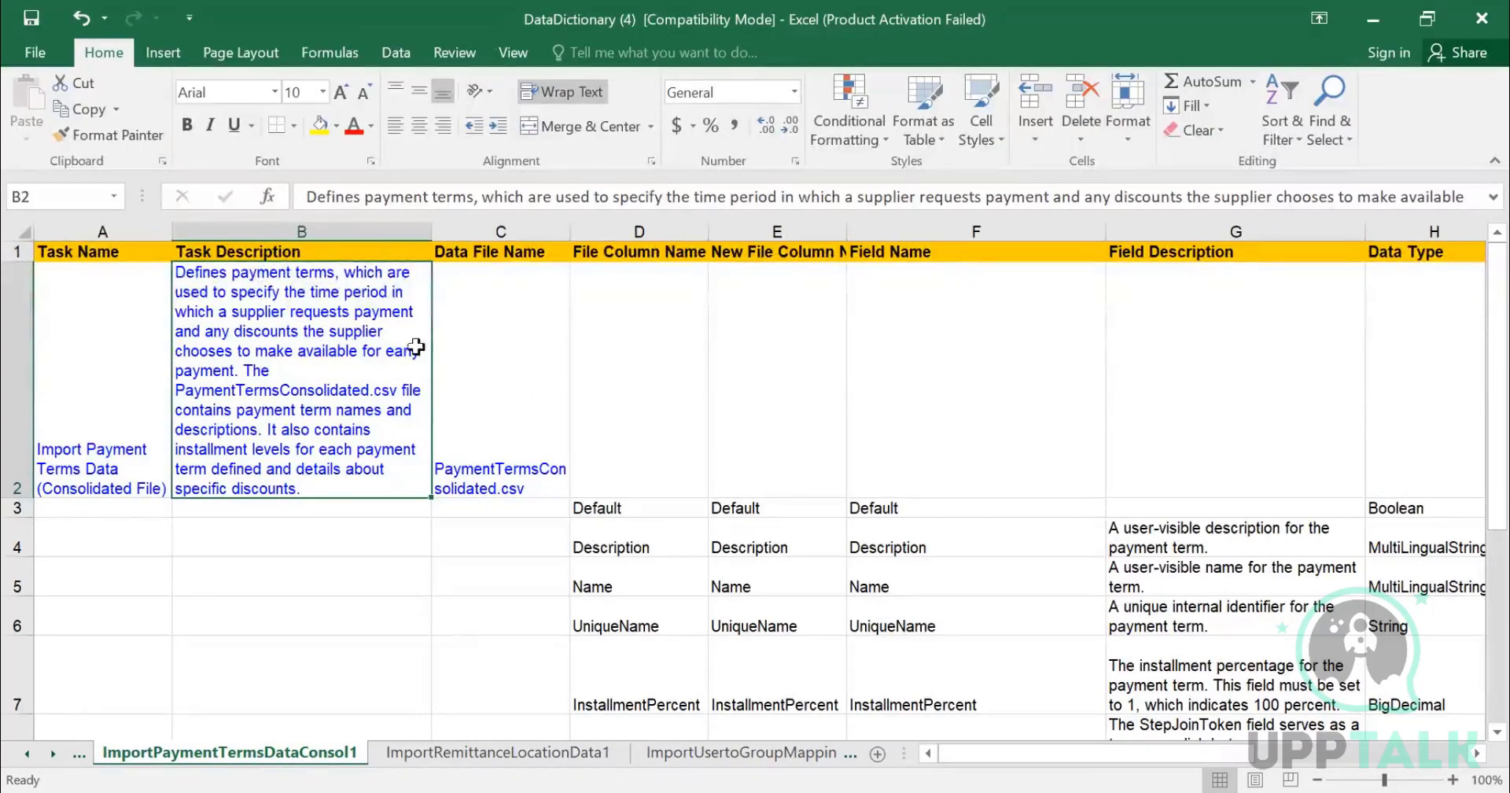
pyautogui.click(492, 354)
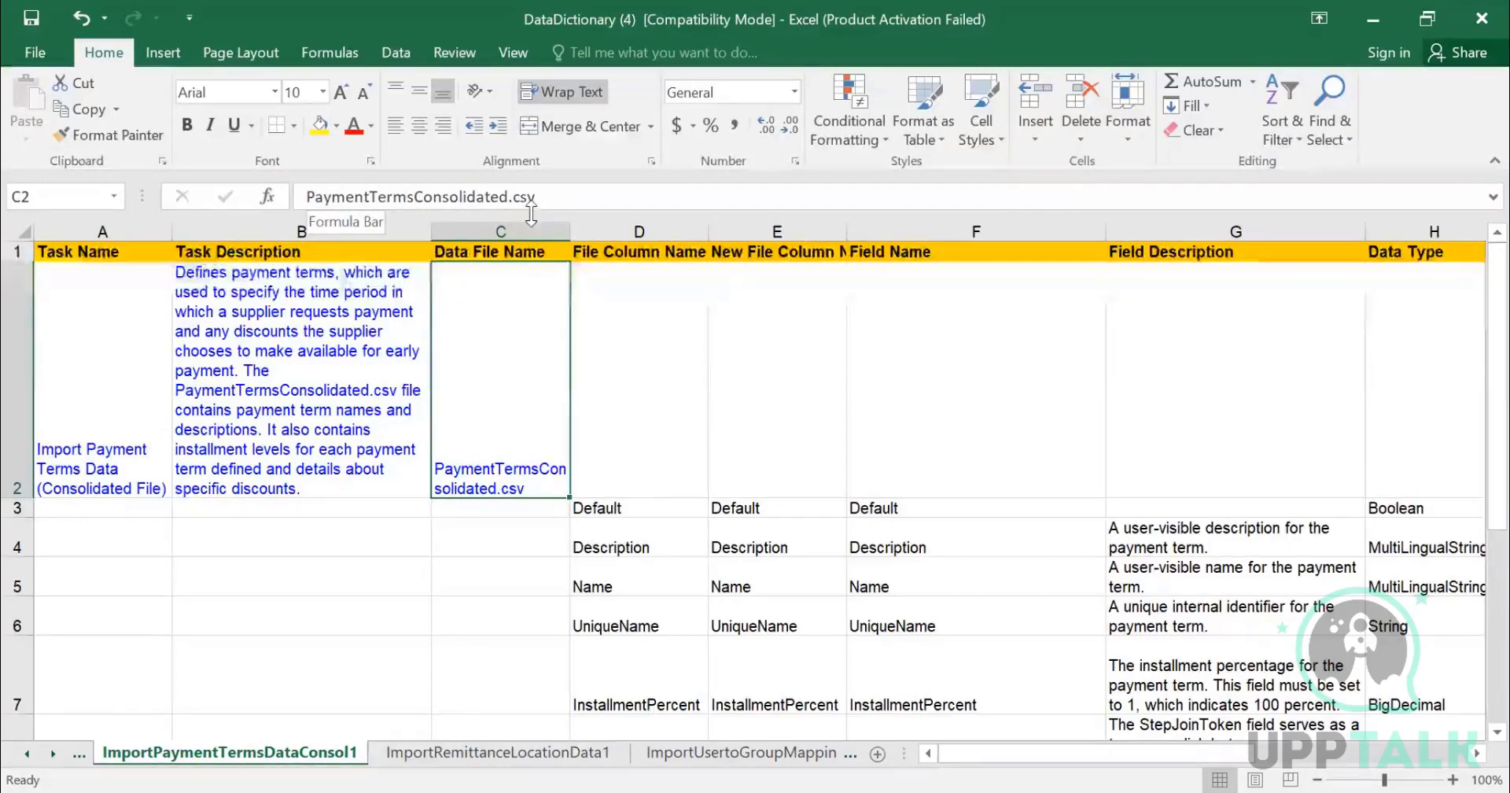
# - Examine the file column names, field descriptions and data types listed for the payment terms import
pyautogui.scroll(-1, 653, 321)
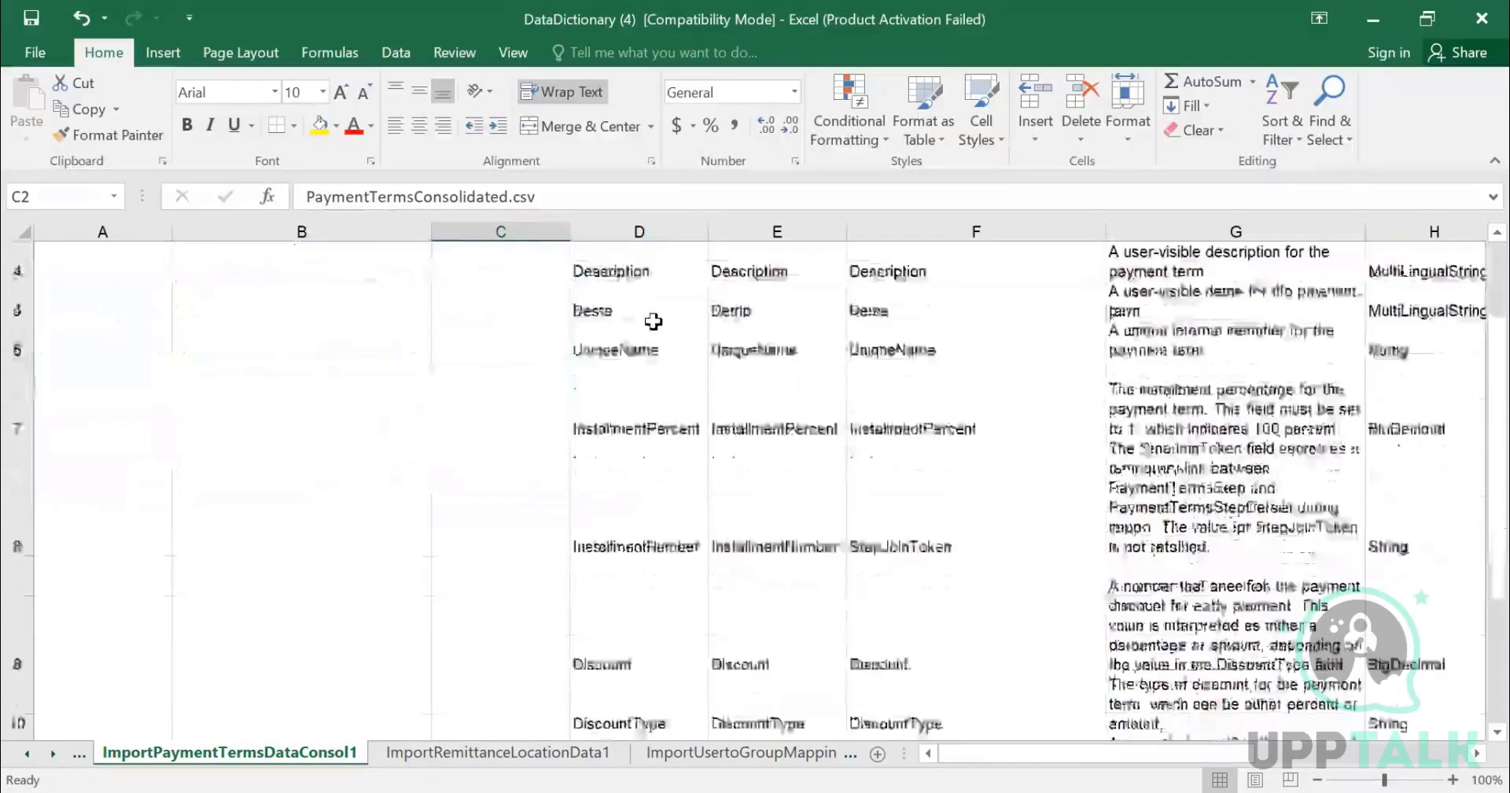
pyautogui.scroll(1, 650, 320)
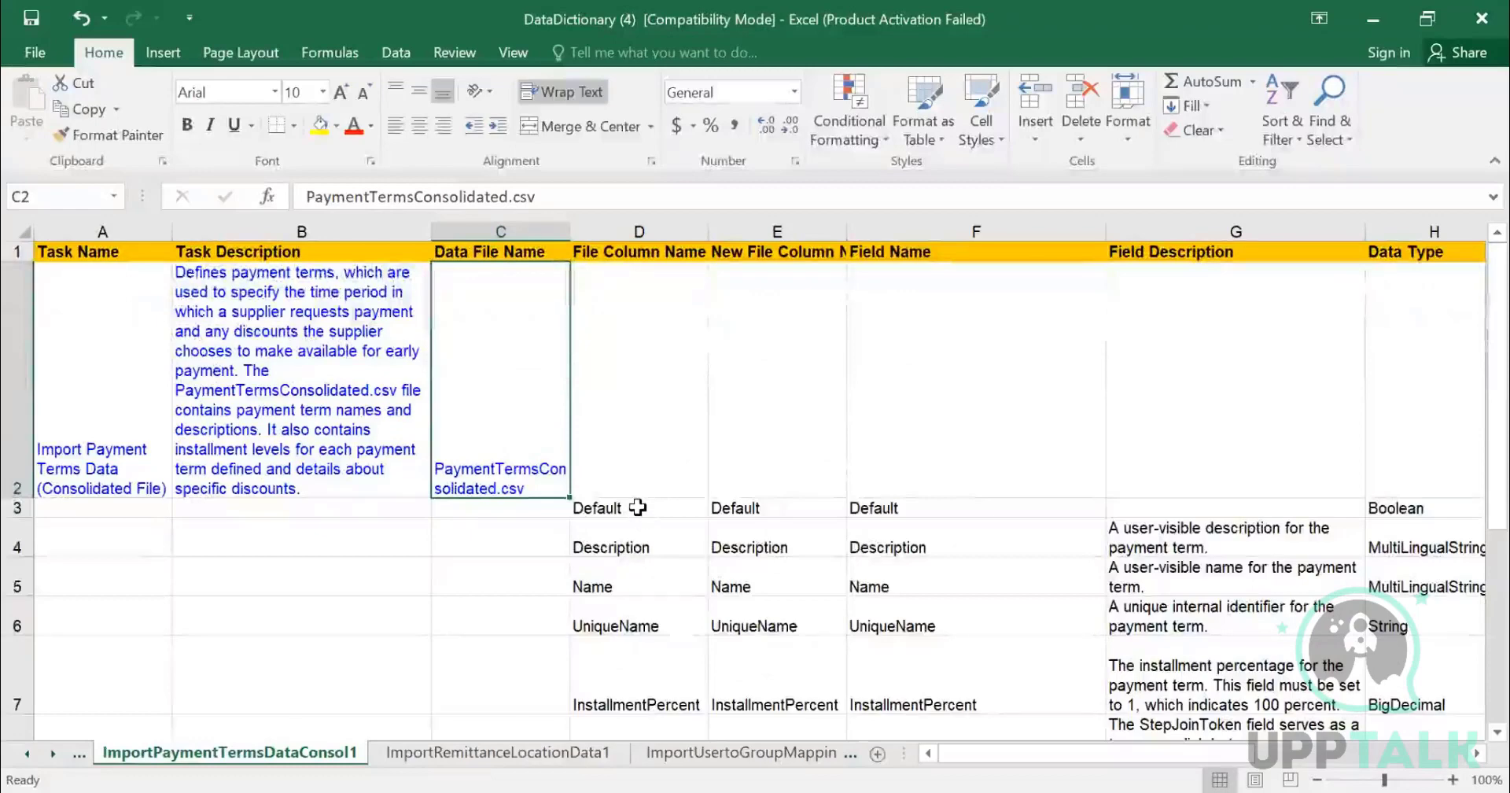
pyautogui.click(633, 508)
pyautogui.click(655, 547)
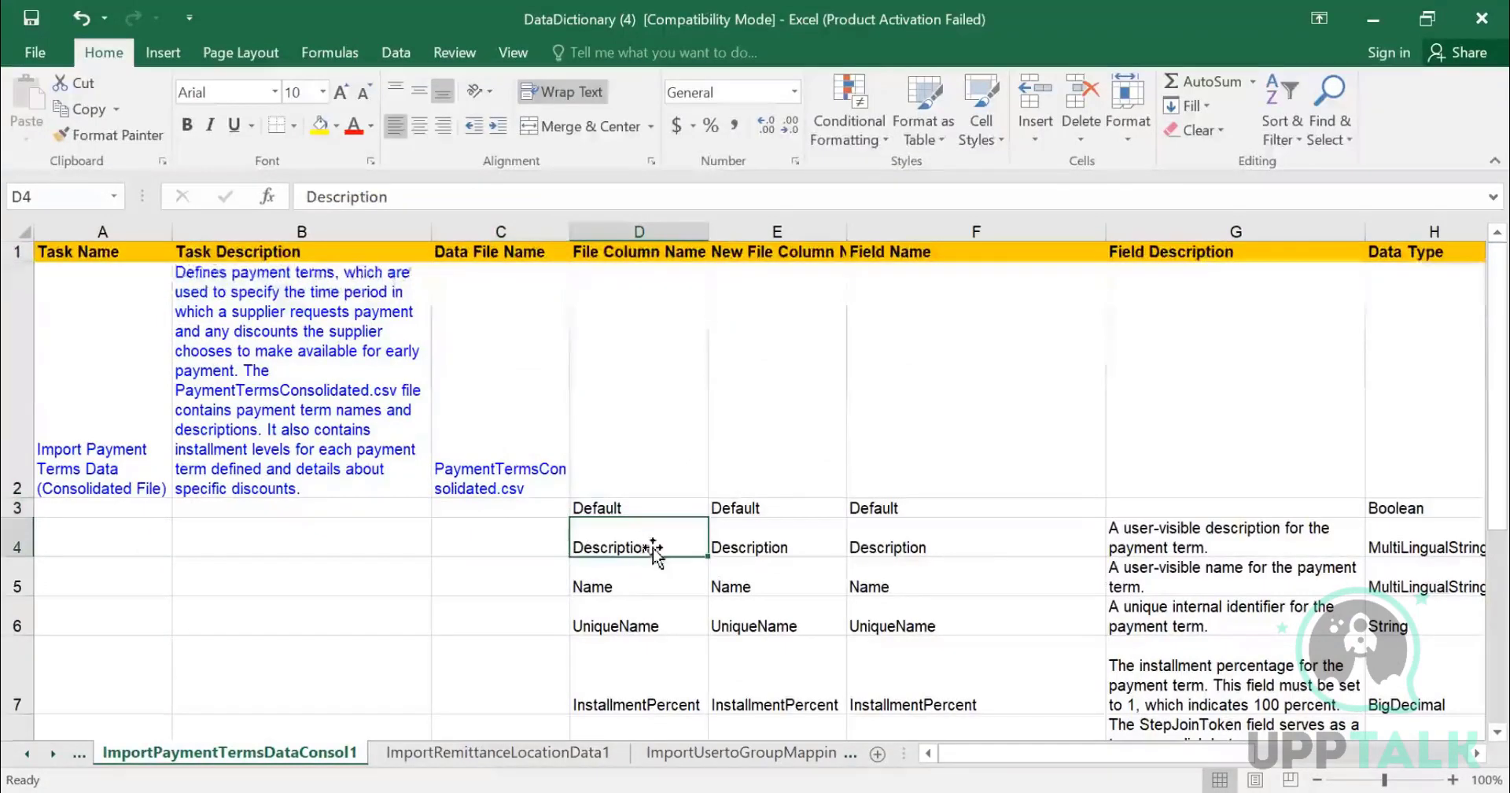
pyautogui.click(639, 582)
pyautogui.click(641, 641)
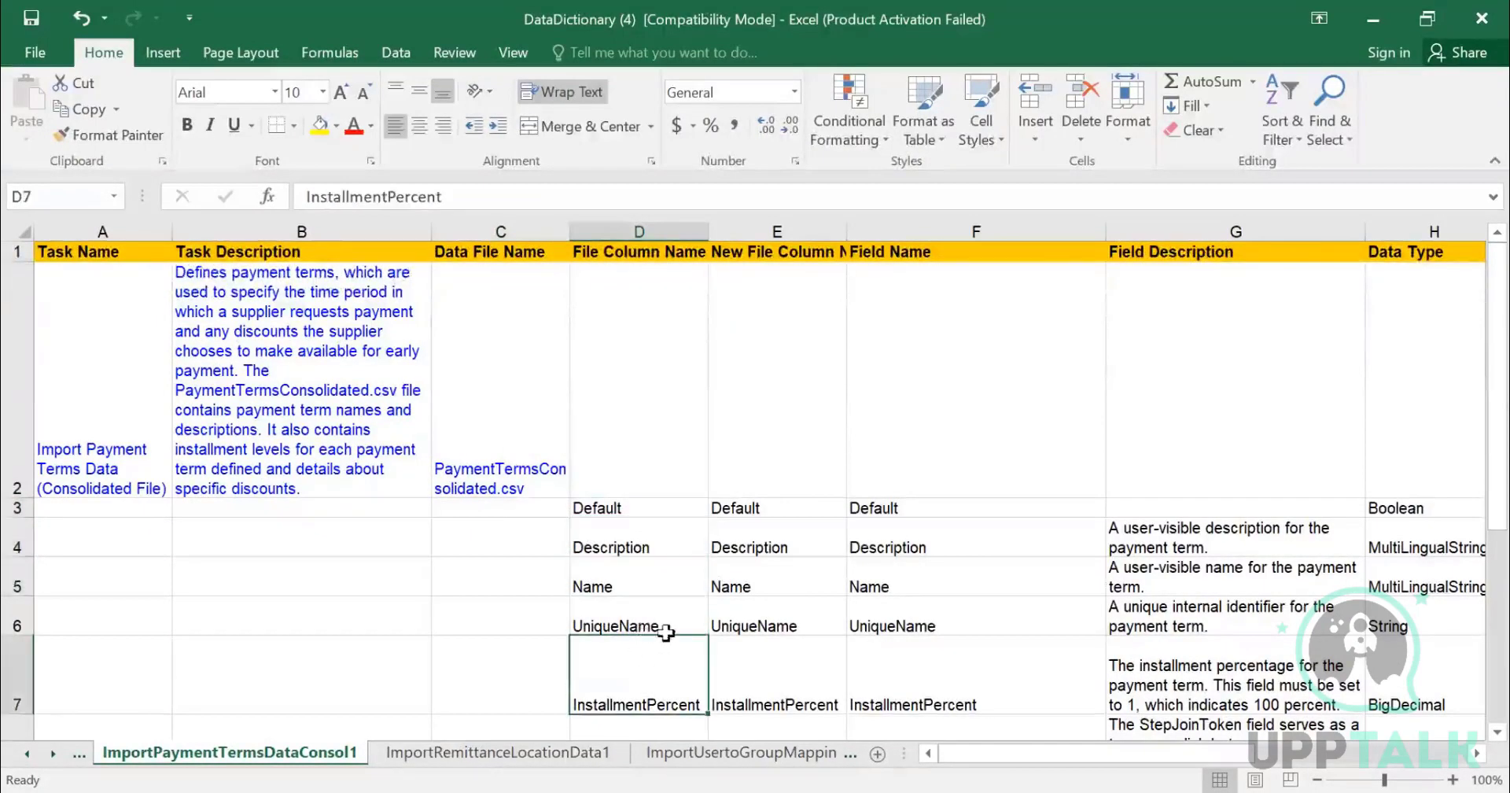
pyautogui.scroll(-1, 671, 627)
pyautogui.click(654, 535)
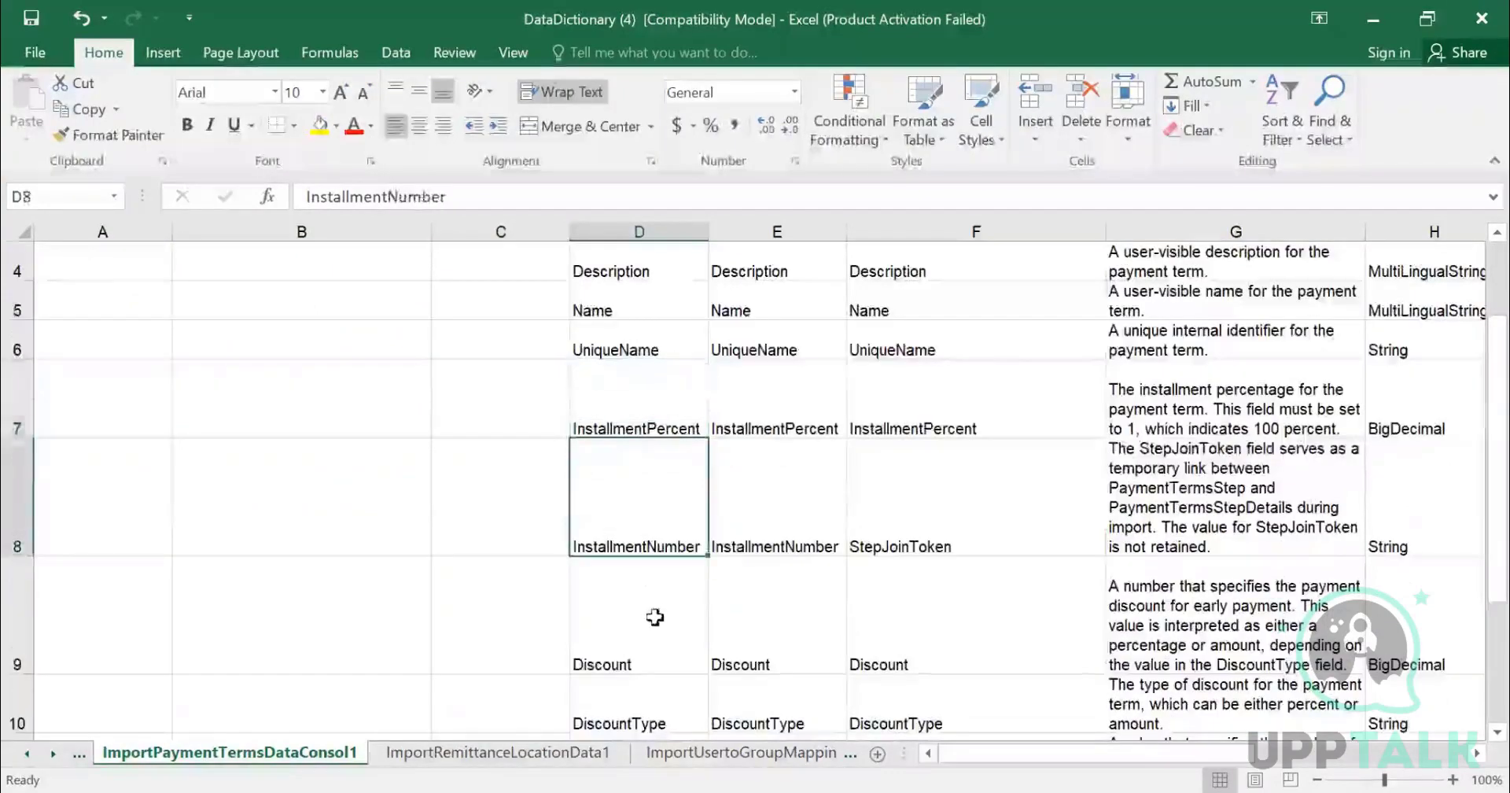
pyautogui.scroll(-2, 657, 613)
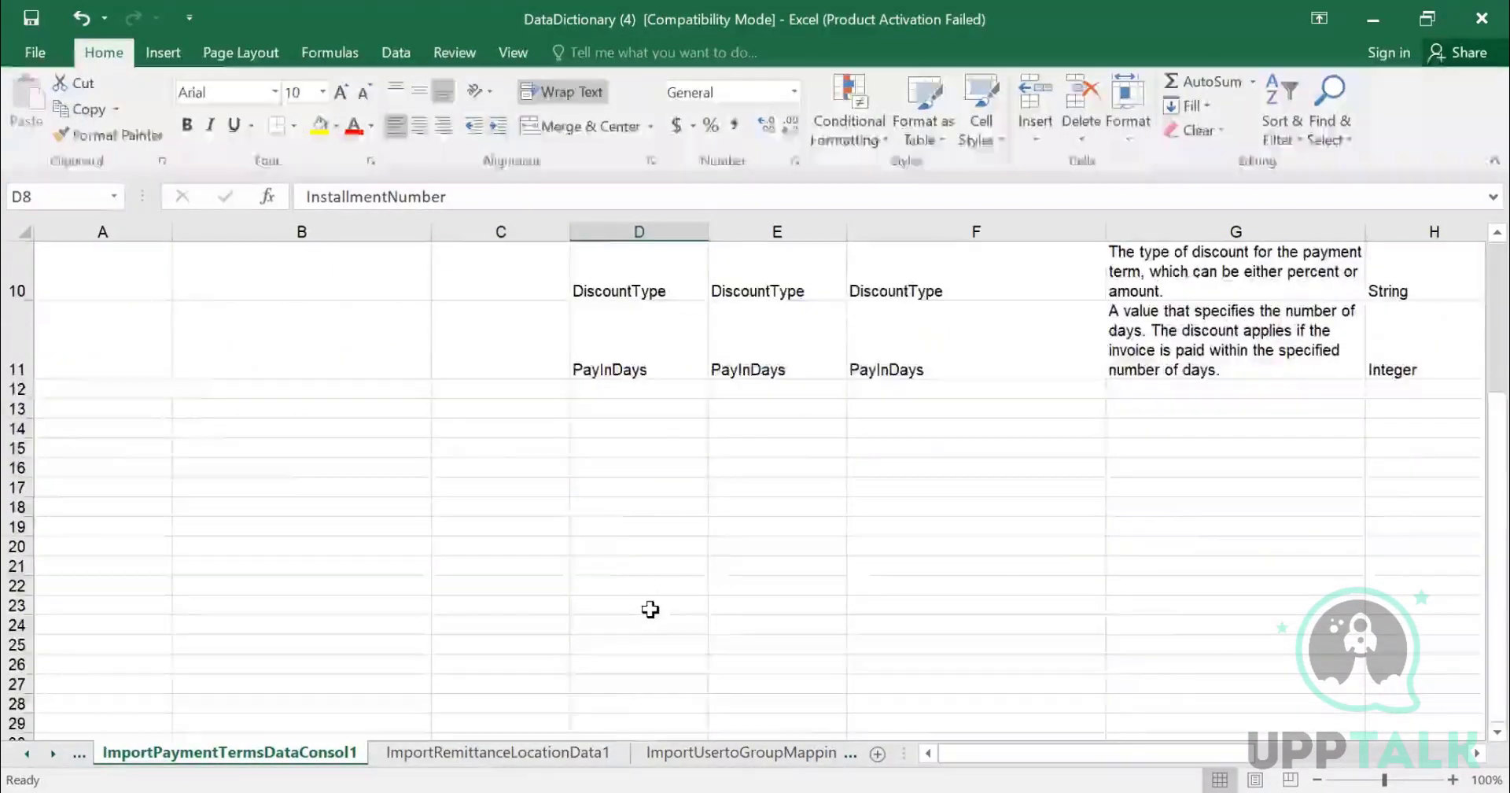
# - Autofit the New File Column Name column so its full header is readable
pyautogui.scroll(3, 647, 605)
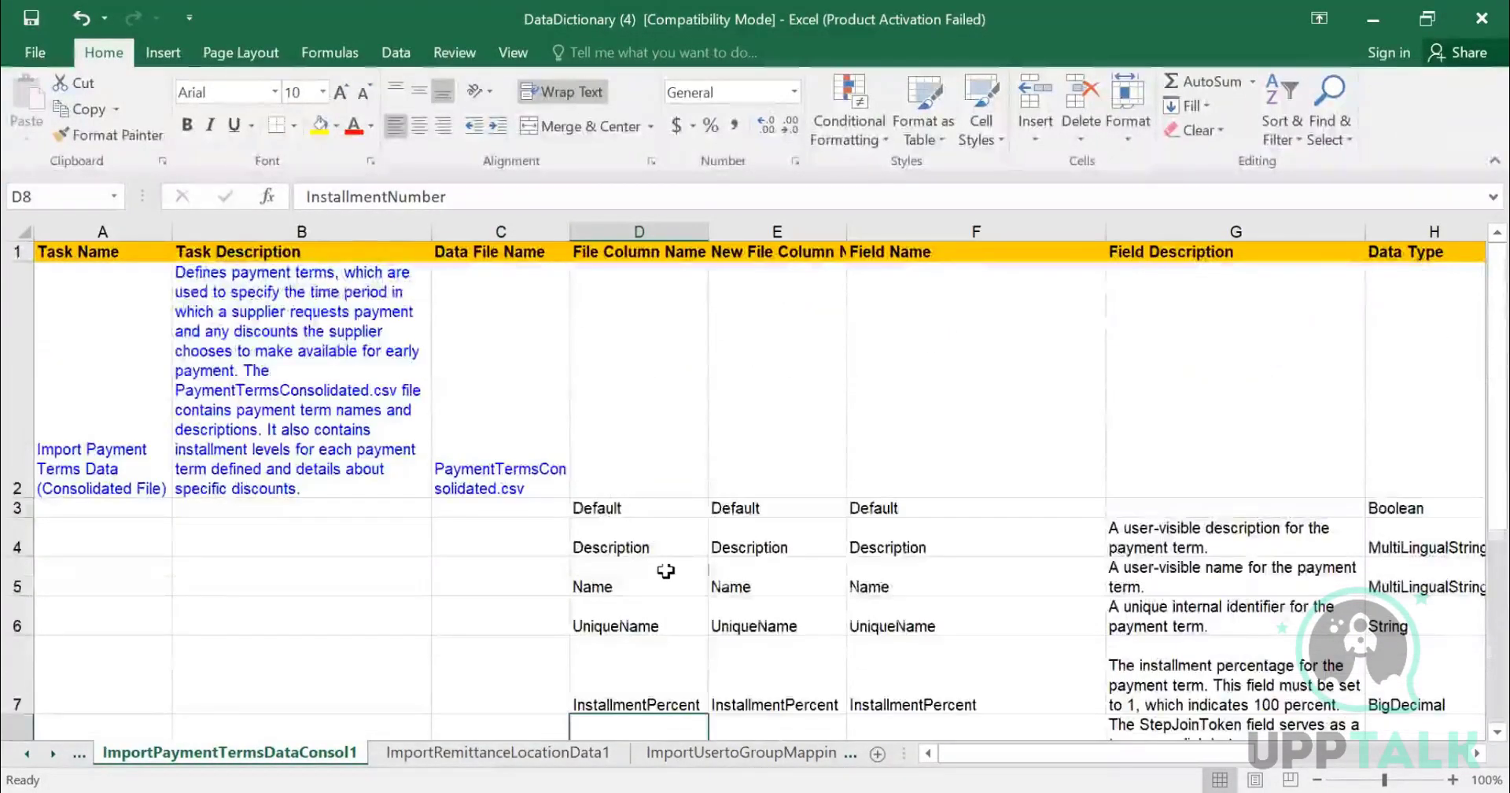
pyautogui.scroll(-2, 665, 569)
pyautogui.scroll(2, 665, 568)
pyautogui.click(791, 230)
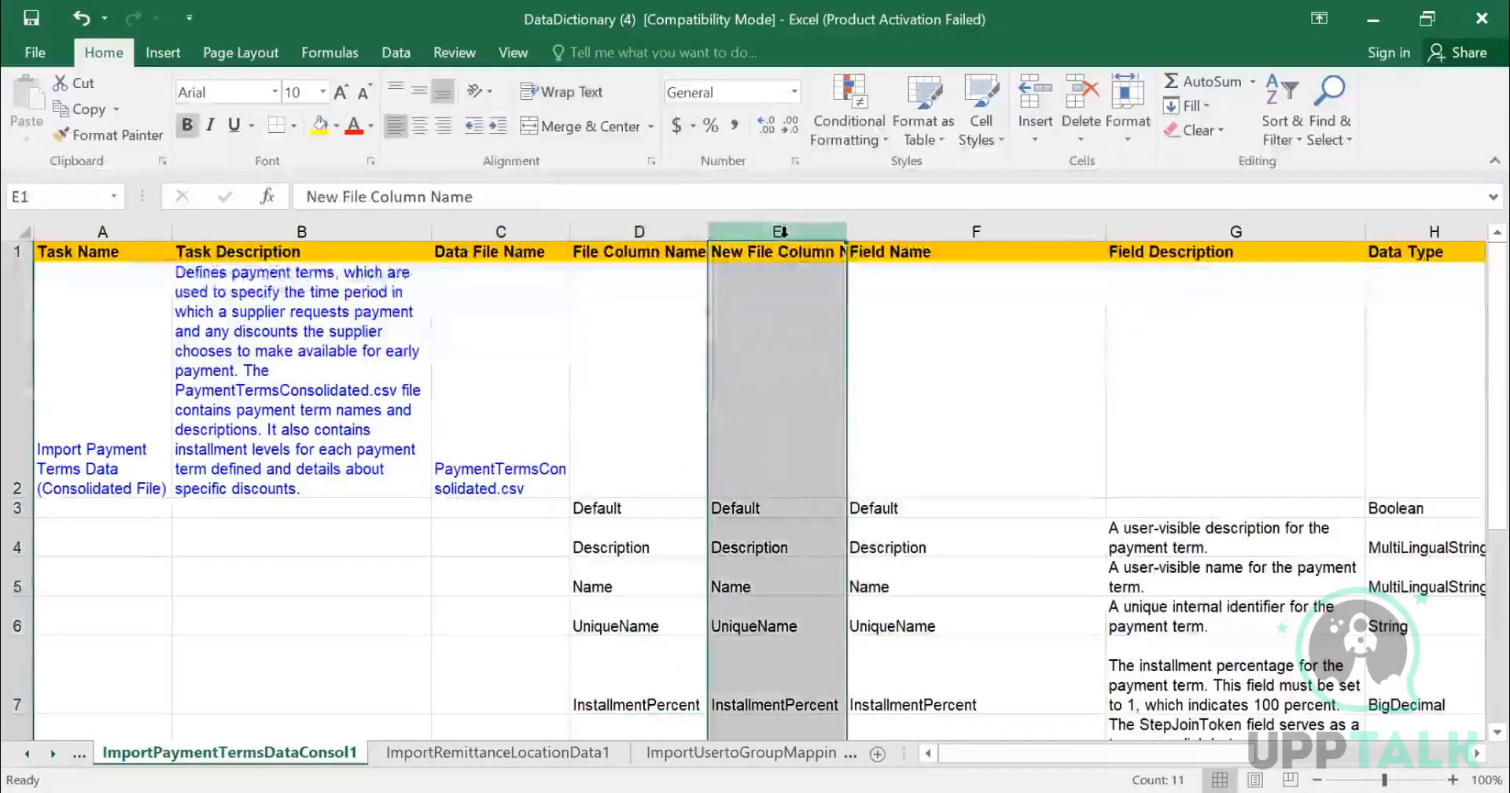
pyautogui.scroll(-3, 751, 399)
pyautogui.scroll(3, 752, 401)
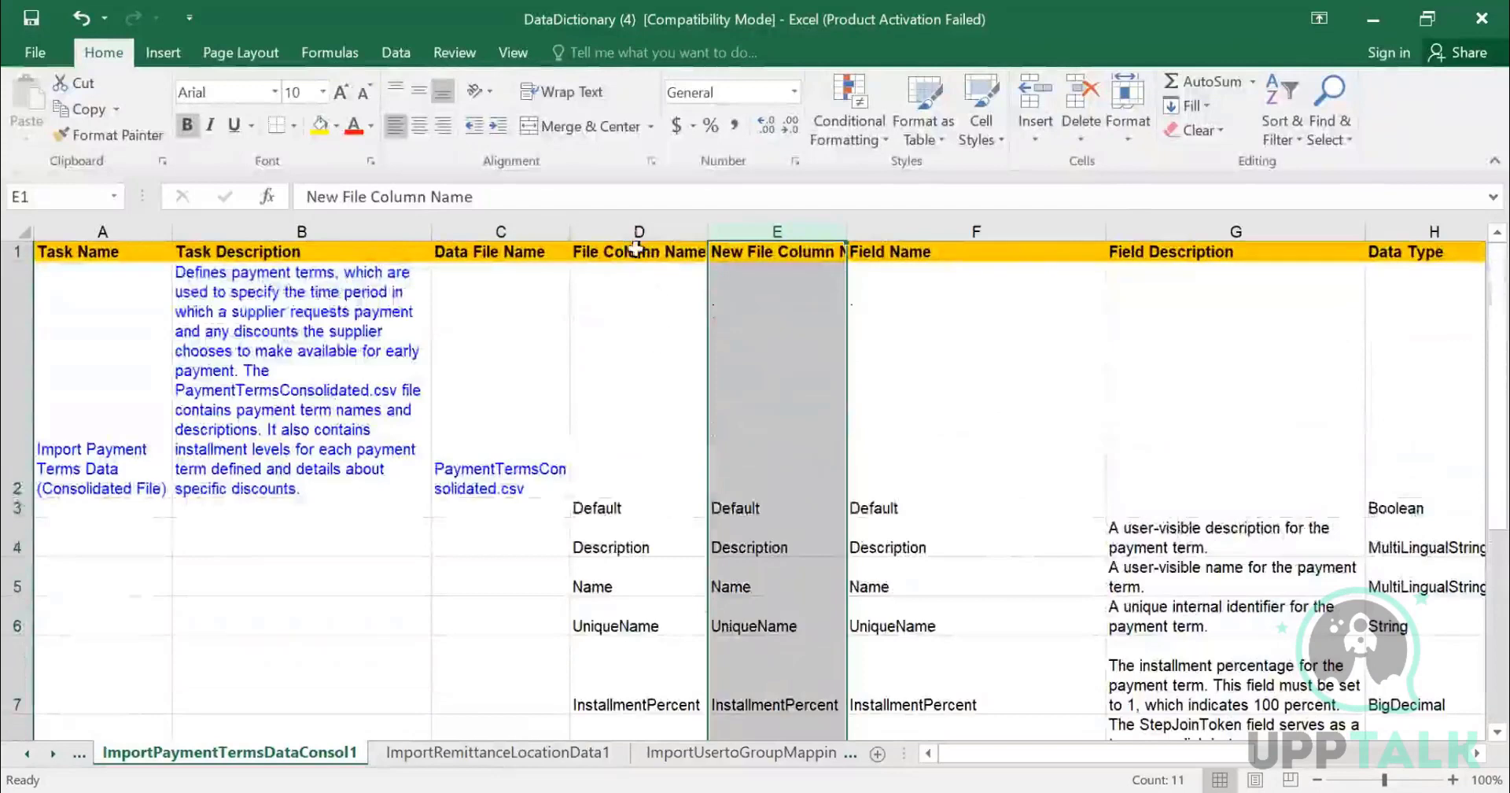
pyautogui.click(678, 230)
pyautogui.click(800, 229)
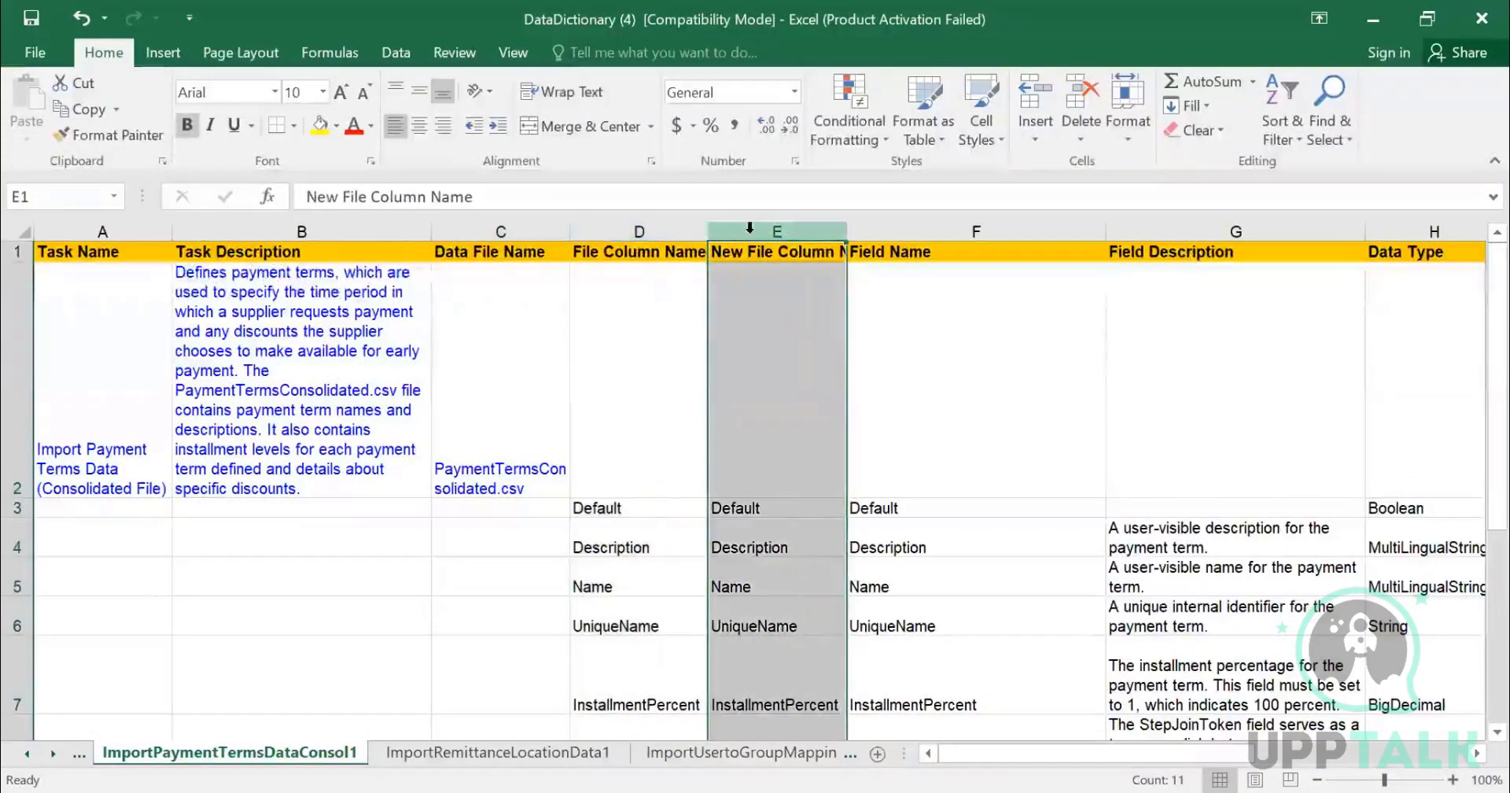
pyautogui.click(668, 228)
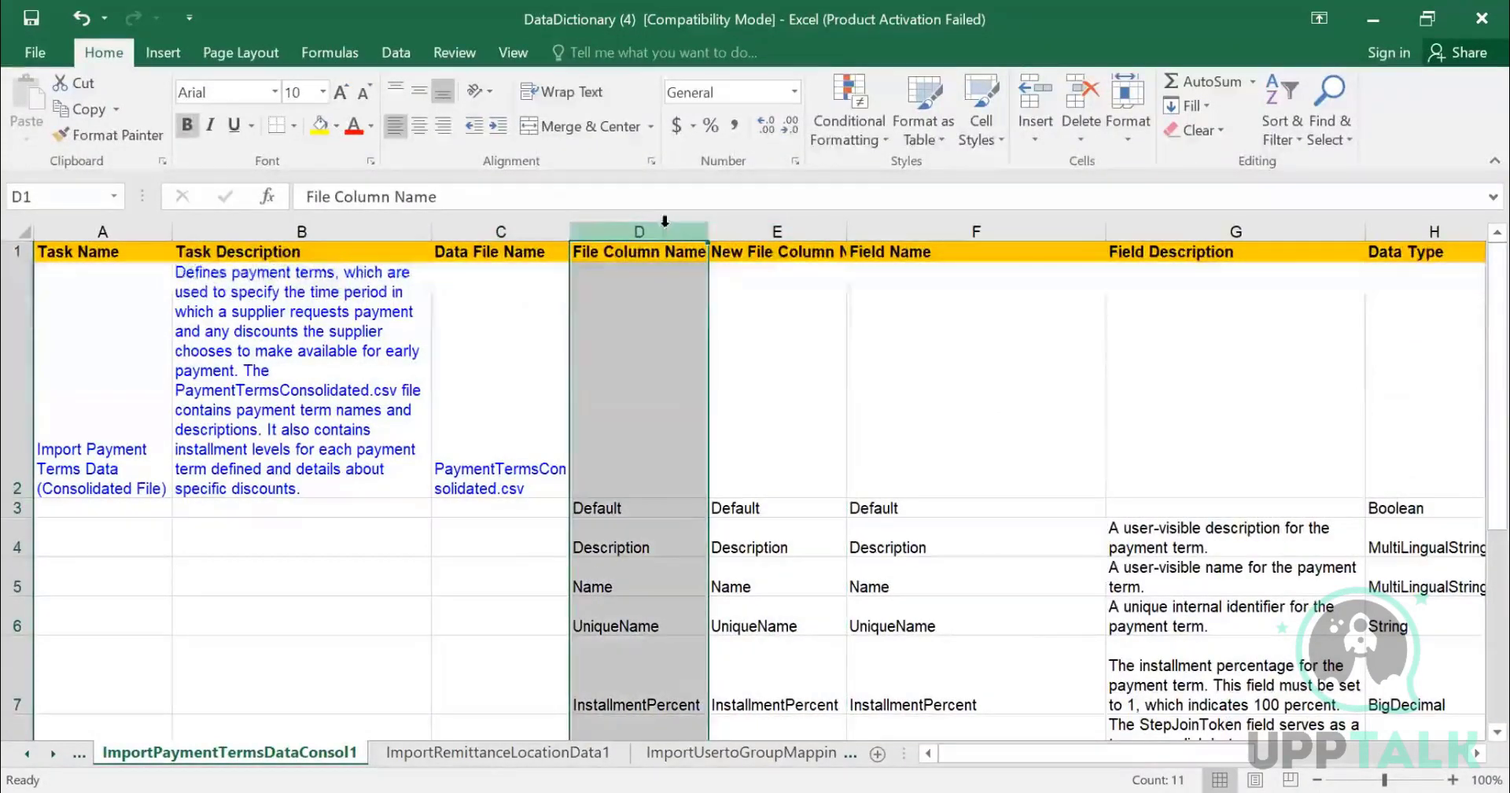
pyautogui.click(891, 250)
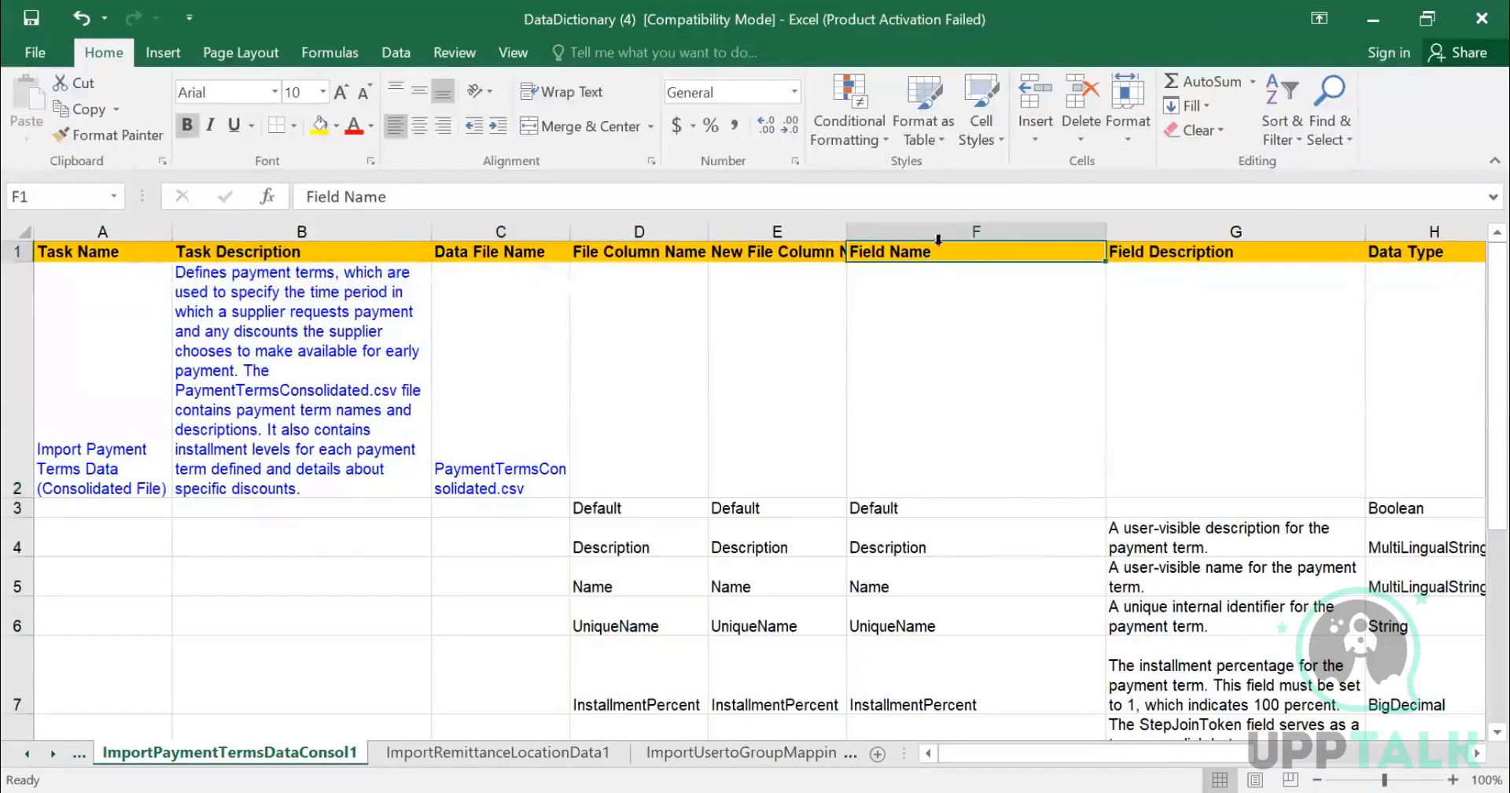
pyautogui.doubleClick(846, 229)
# - Review the field descriptions for the Description, Name and UniqueName payment term fields
pyautogui.scroll(-4, 894, 407)
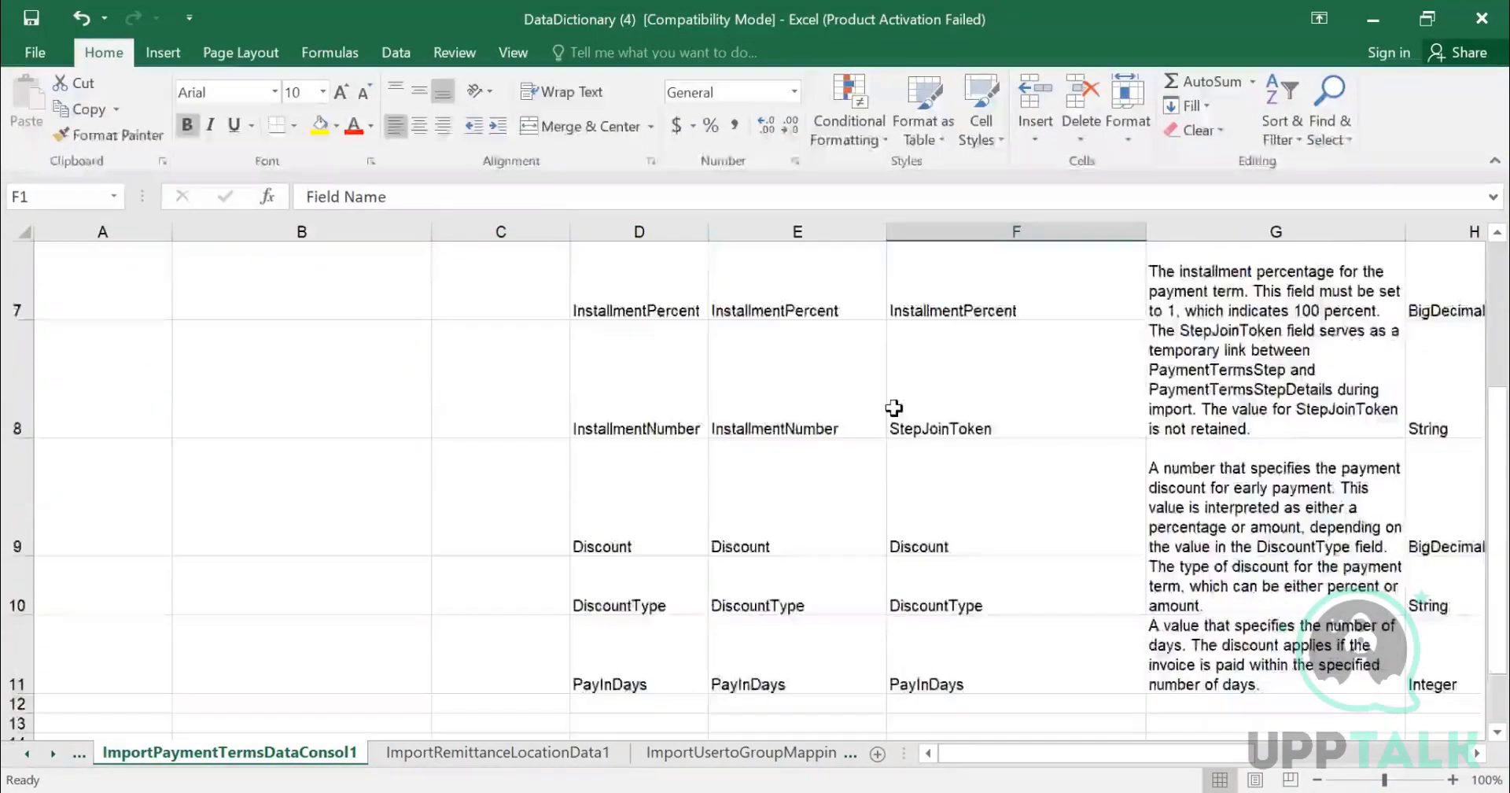
pyautogui.scroll(4, 895, 407)
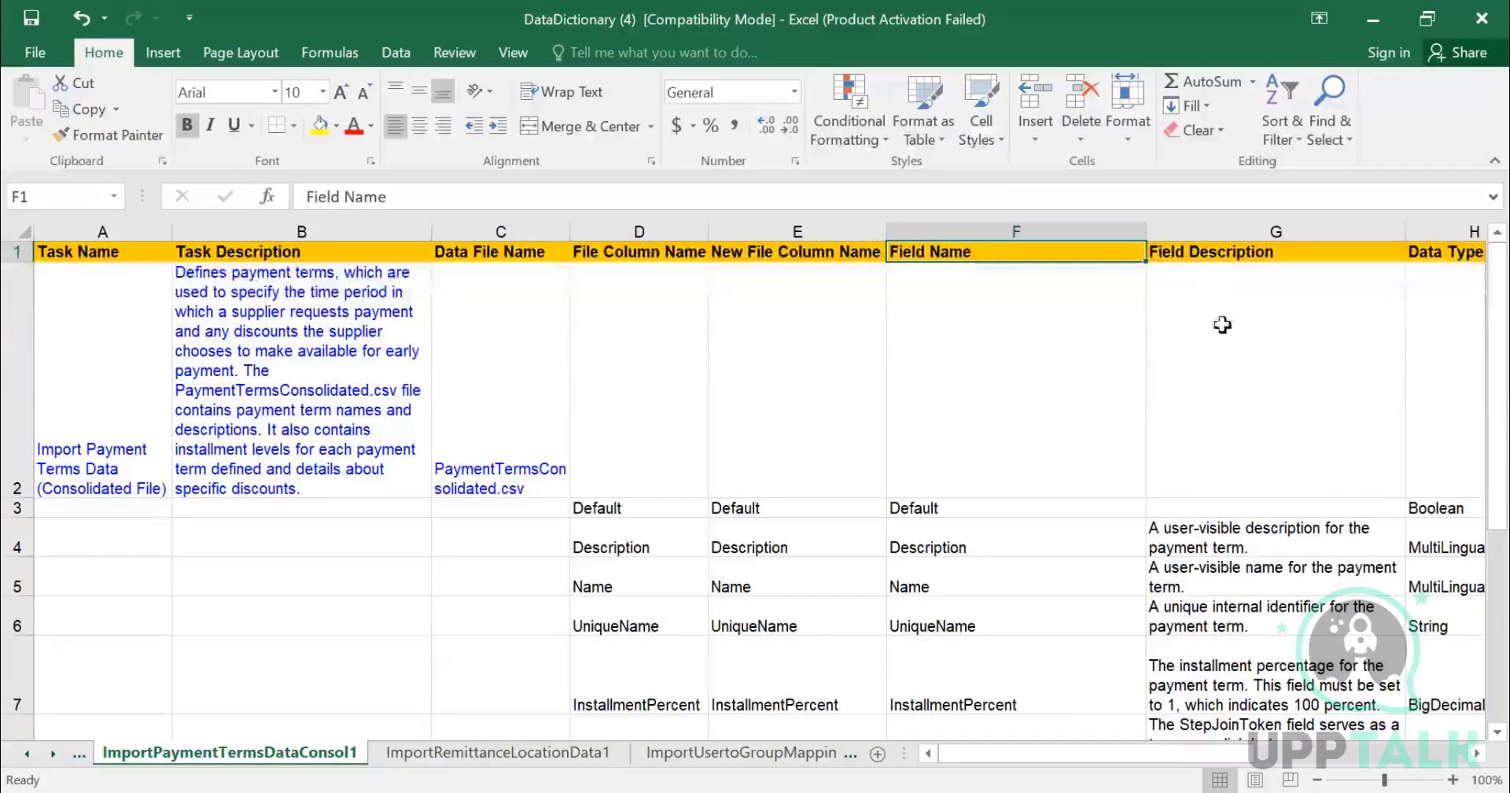
pyautogui.click(647, 548)
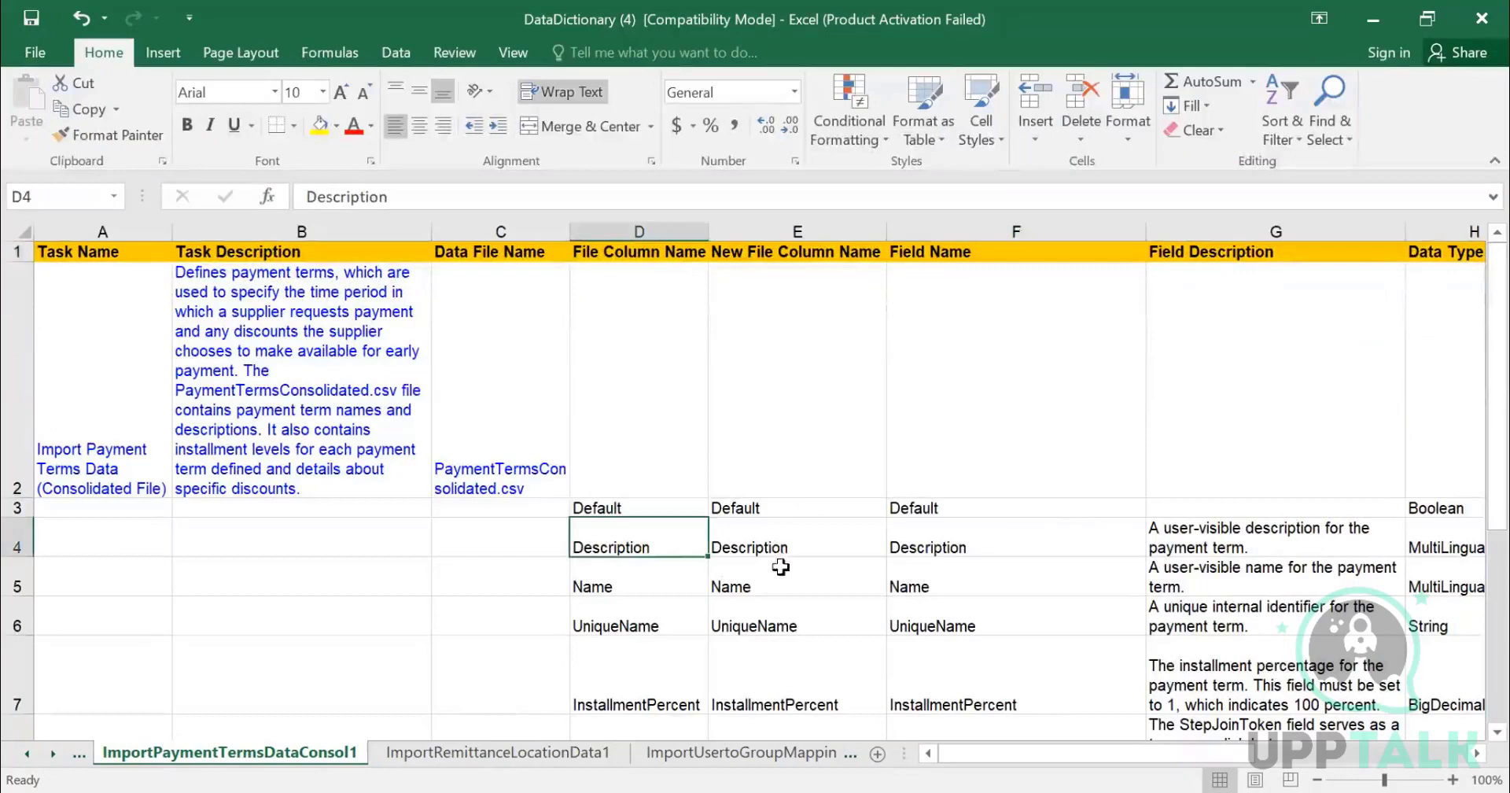
pyautogui.click(1232, 543)
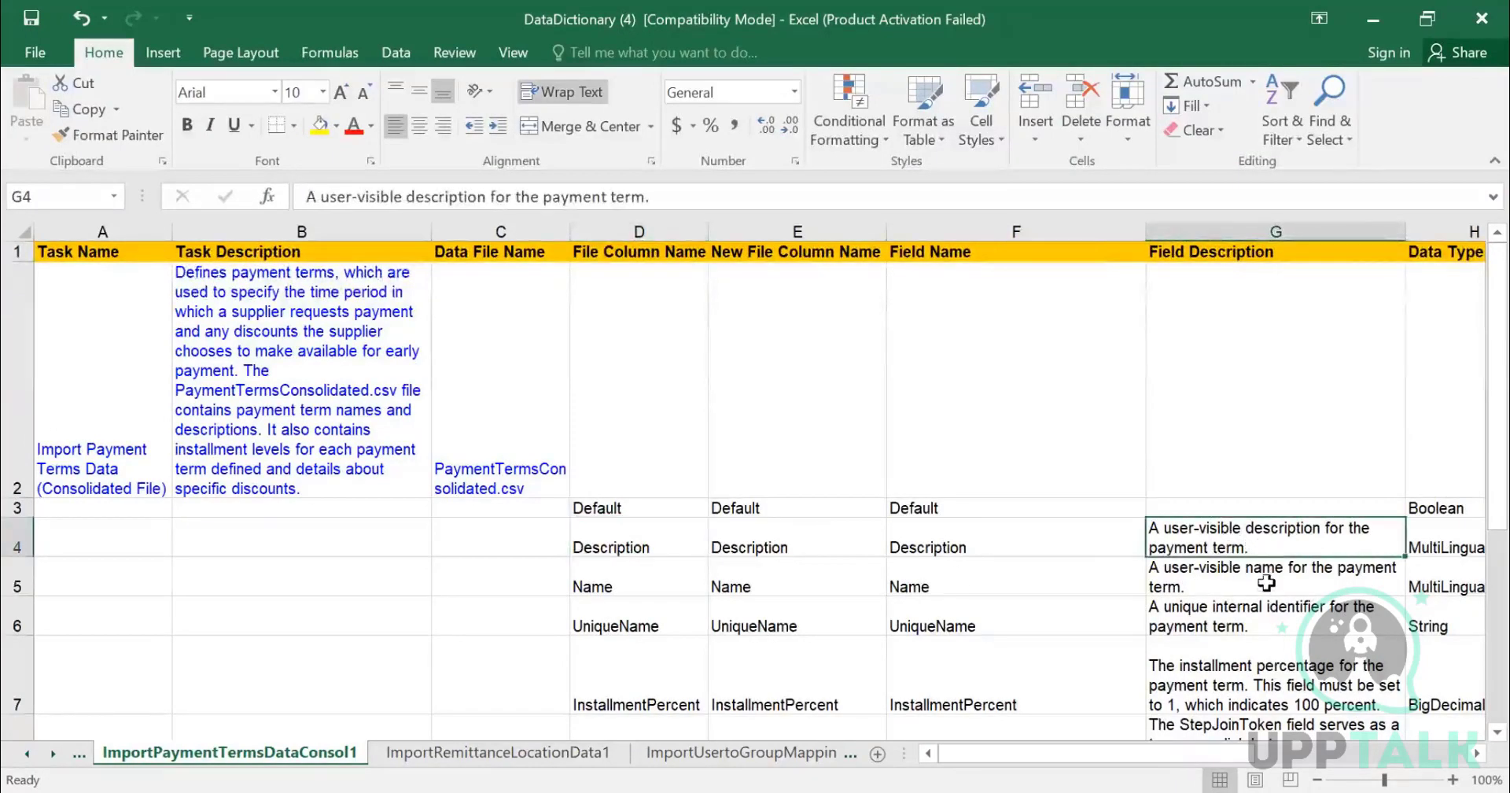
pyautogui.click(1258, 587)
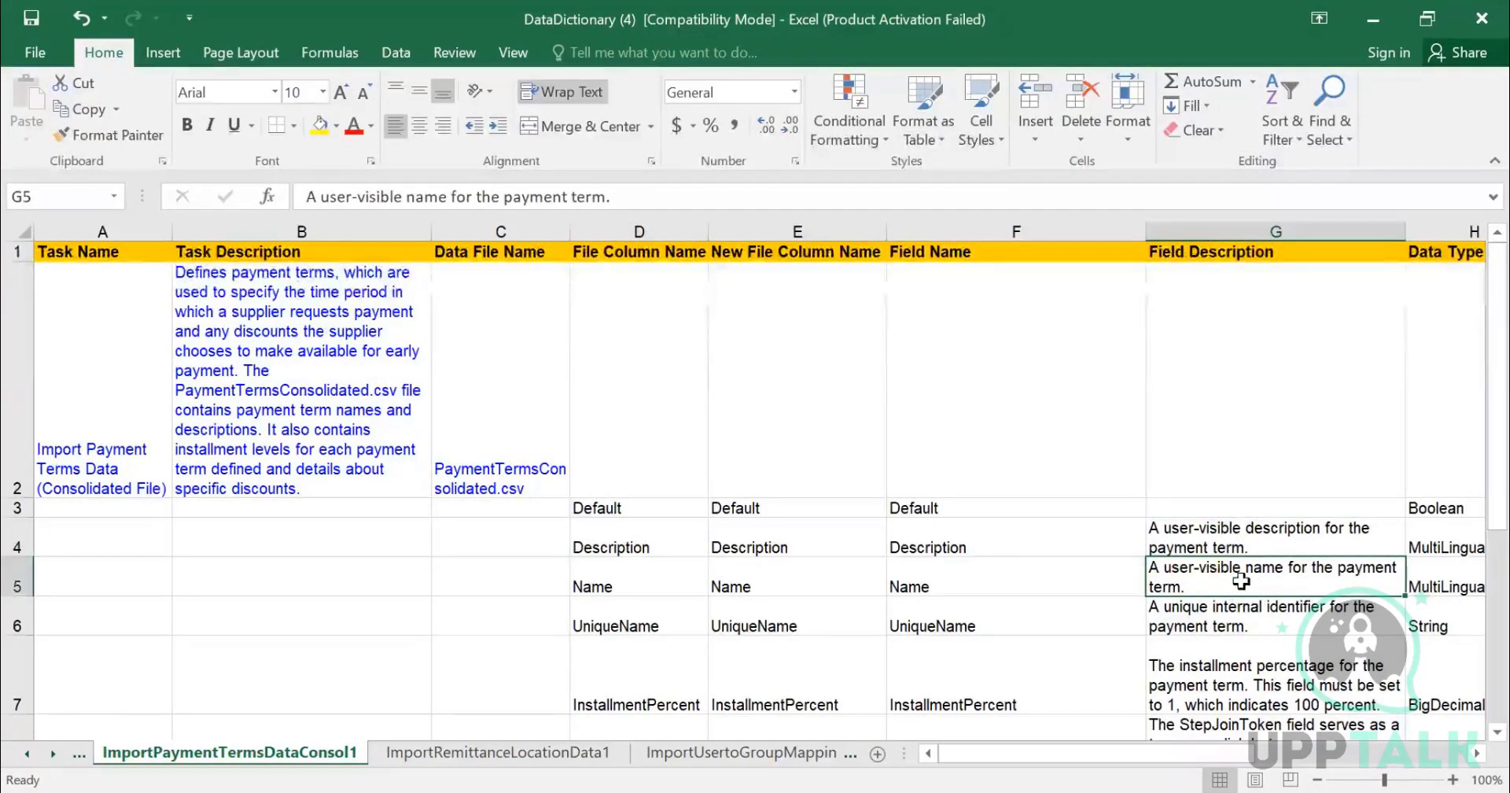
pyautogui.click(1228, 623)
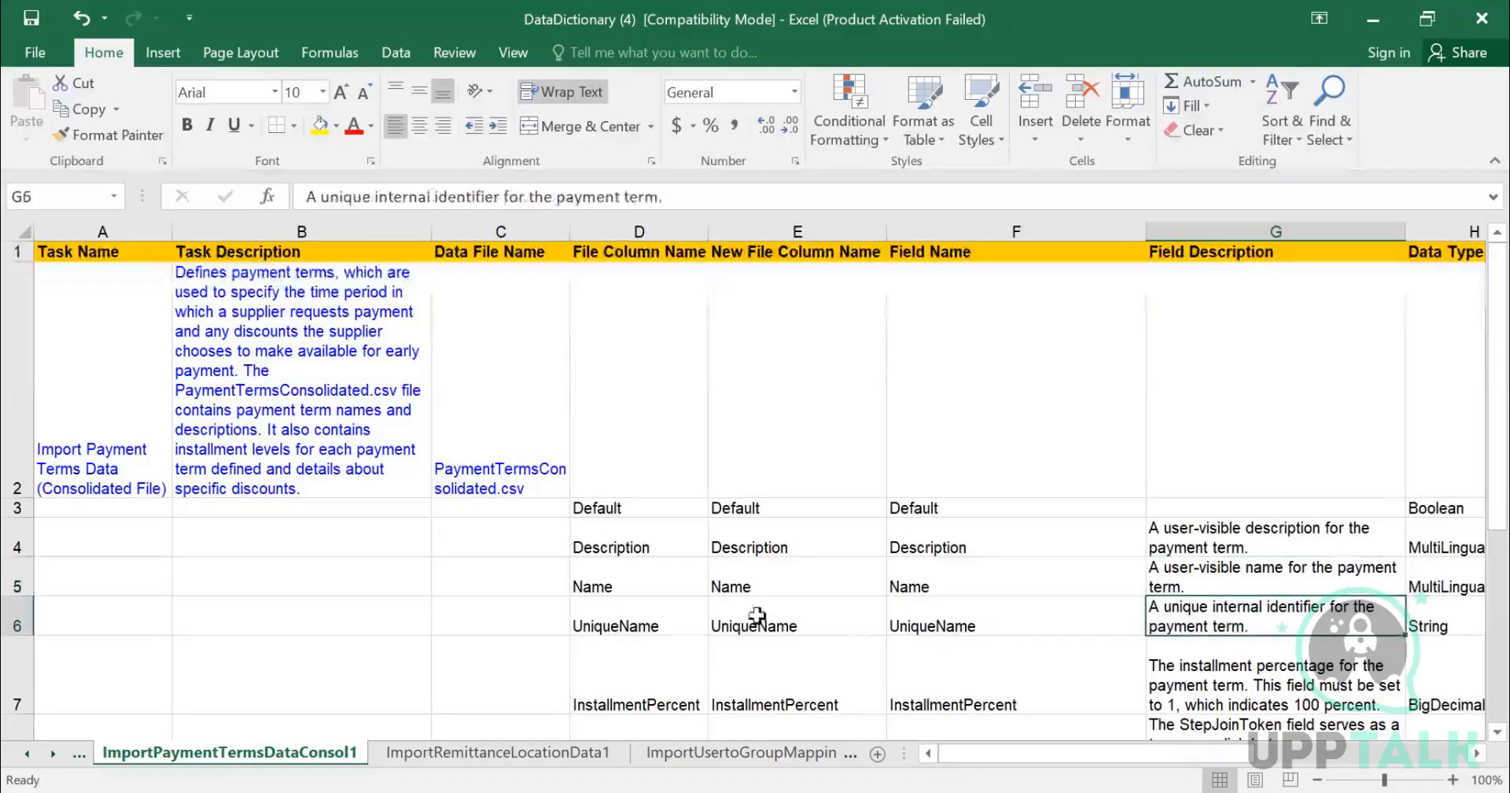
pyautogui.click(665, 624)
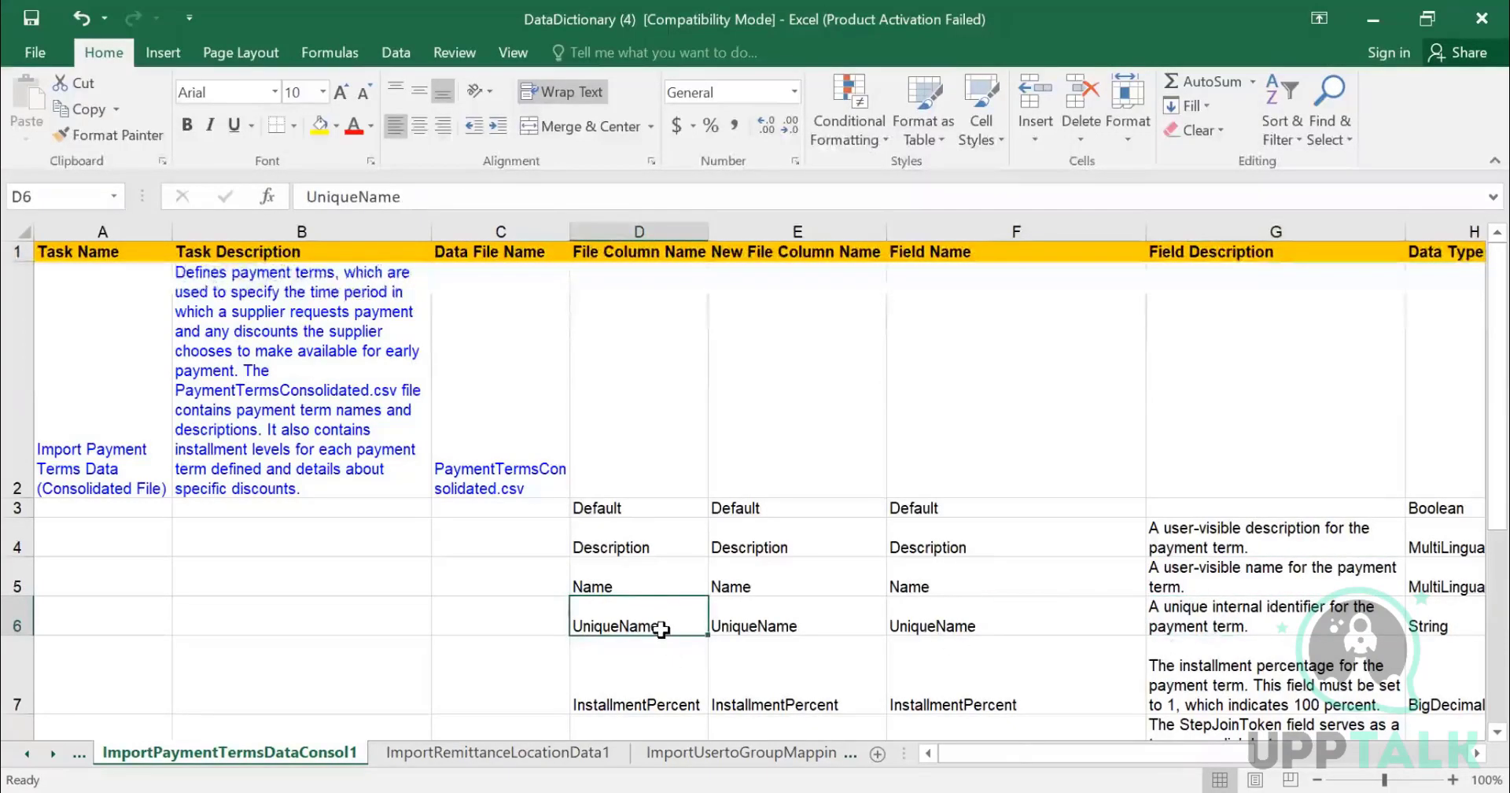
pyautogui.click(1234, 621)
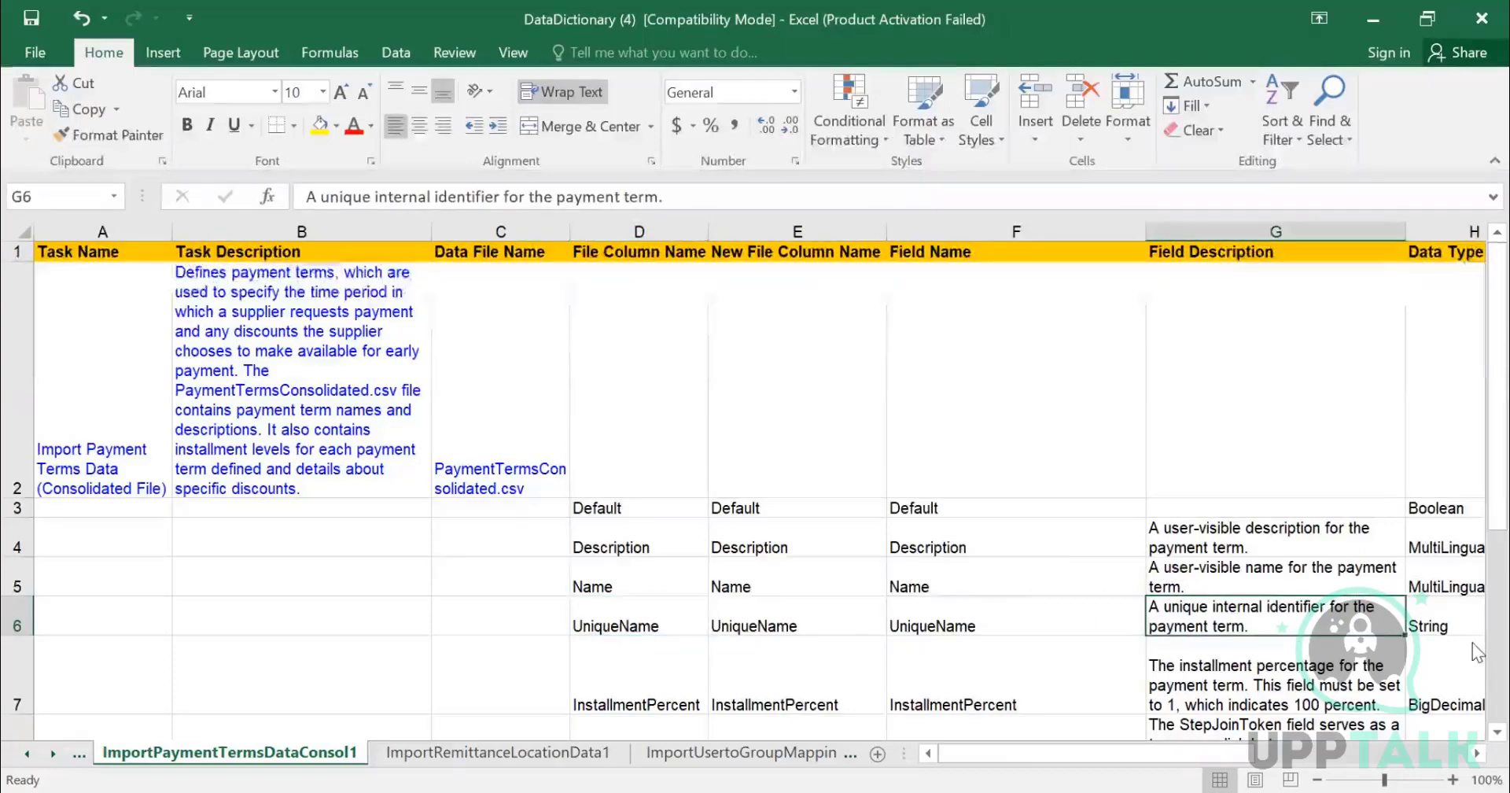
# - Examine the data types and string lengths listed for each payment term import field
pyautogui.press('Right')
pyautogui.press('Right')
pyautogui.press('Right')
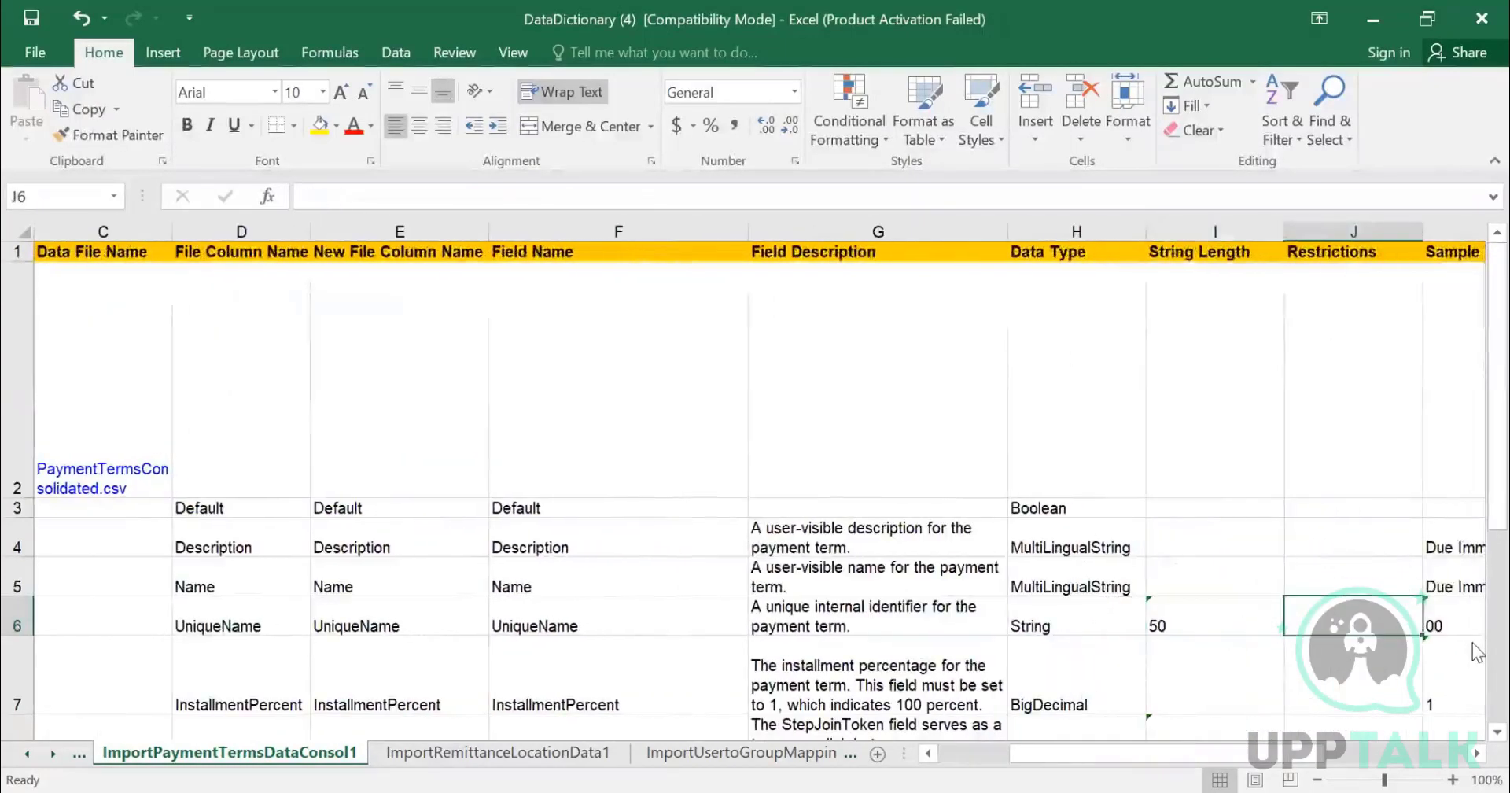
pyautogui.press('Left')
pyautogui.press('Up')
pyautogui.press('Up')
pyautogui.press('Left')
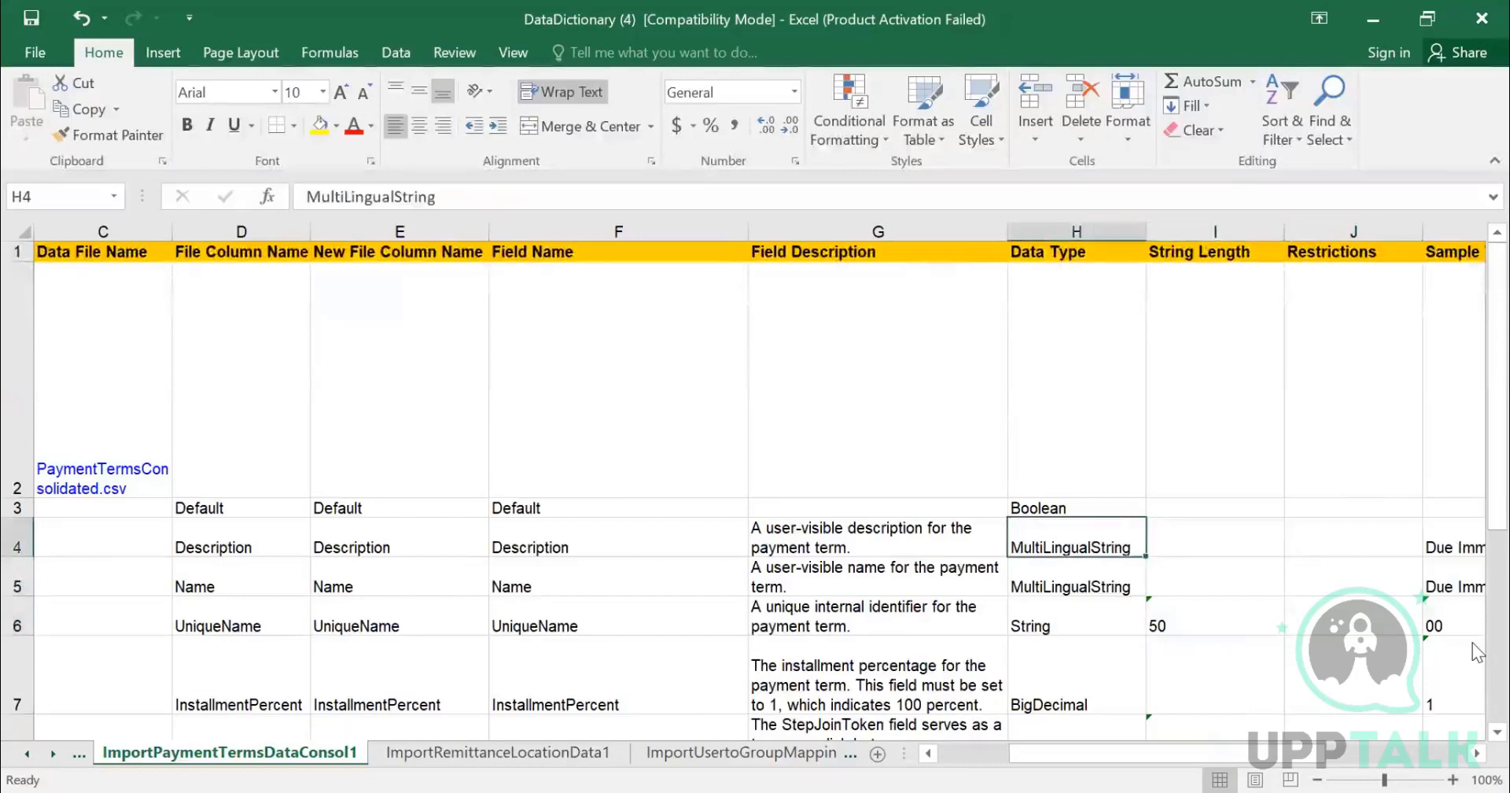
pyautogui.press('Down')
pyautogui.press('Down')
pyautogui.press('Down')
pyautogui.press('Up')
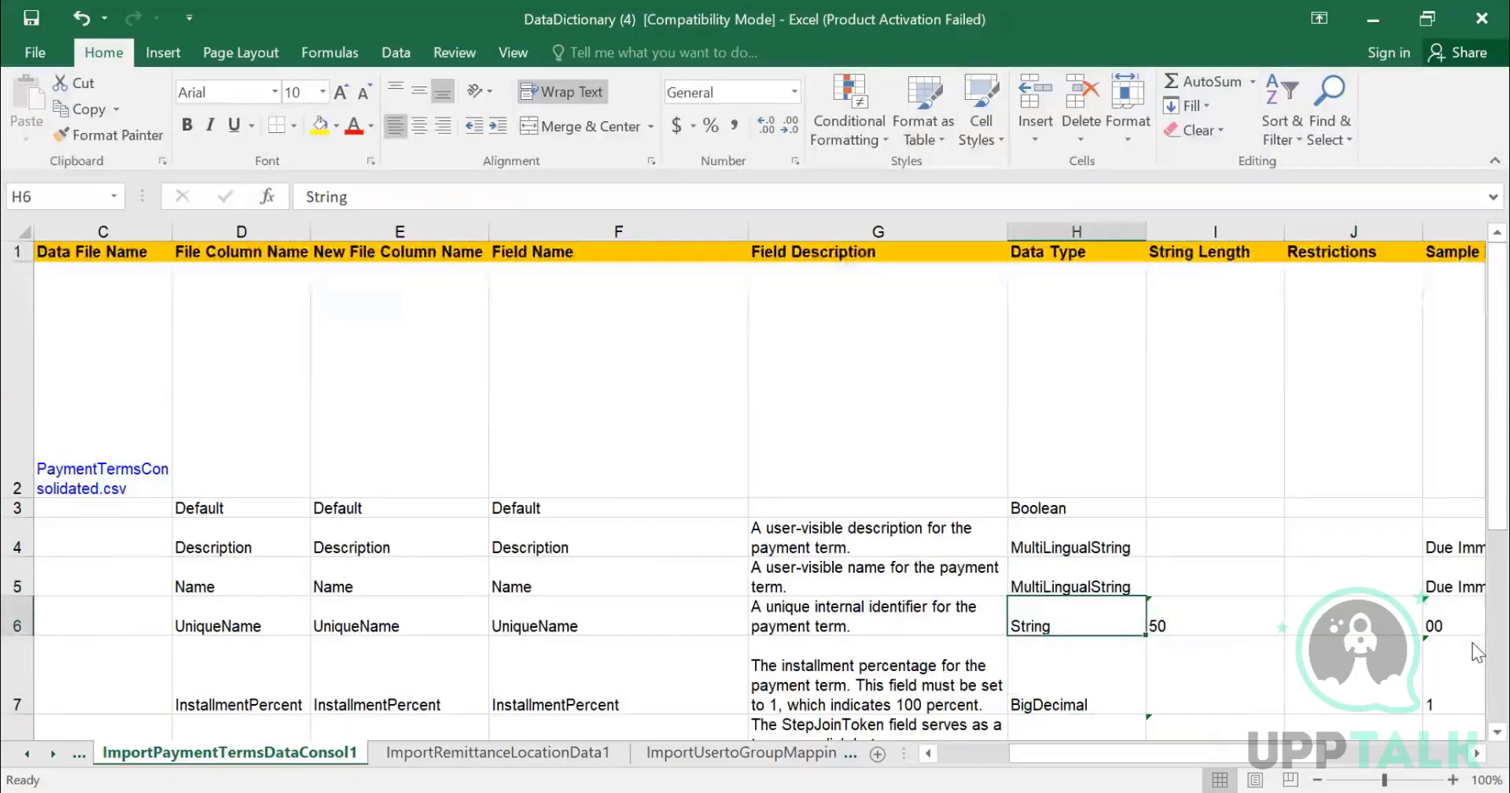
pyautogui.press('Right')
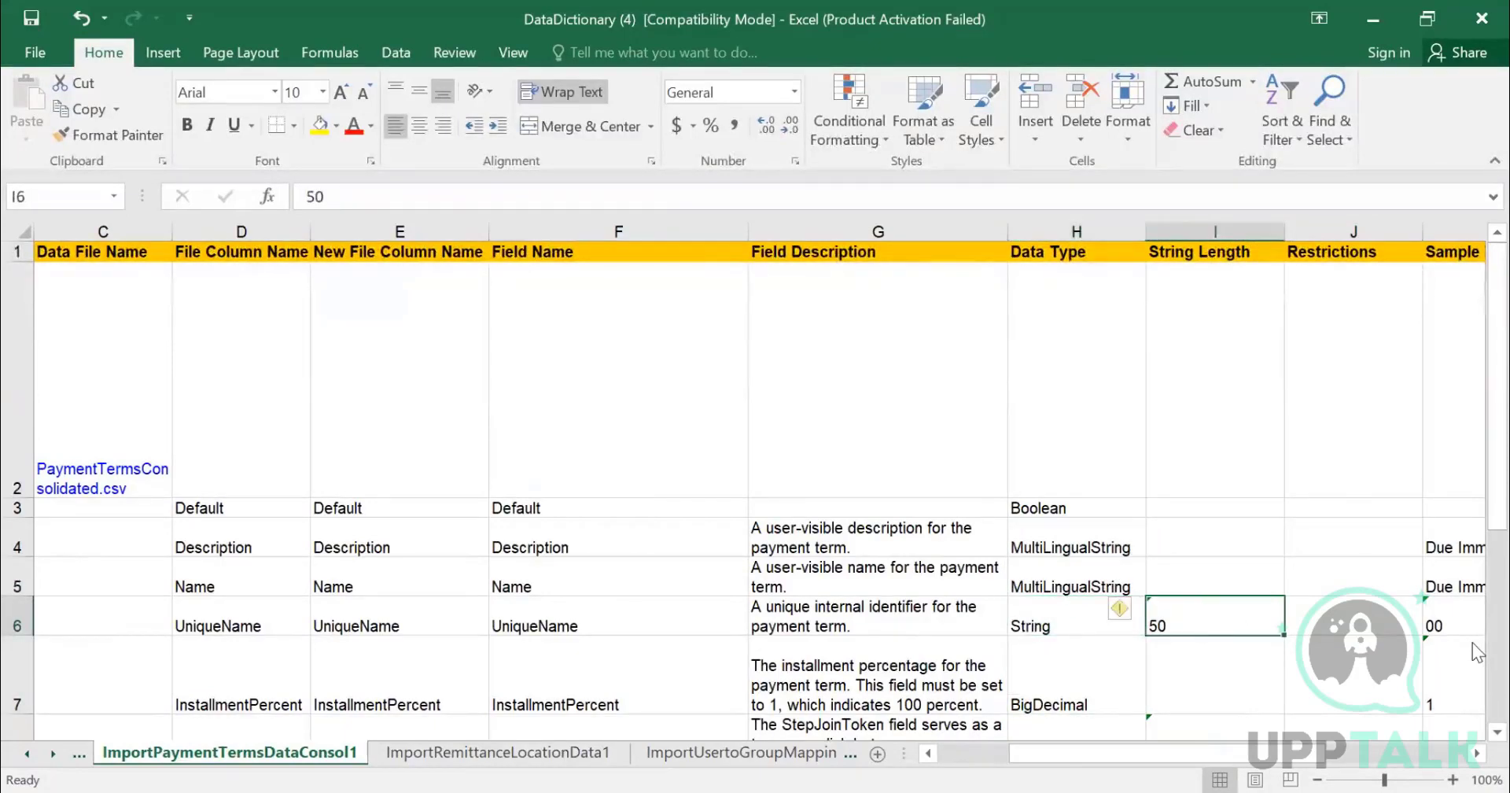
pyautogui.press('Down')
pyautogui.press('Down')
pyautogui.press('Down')
pyautogui.press('Down')
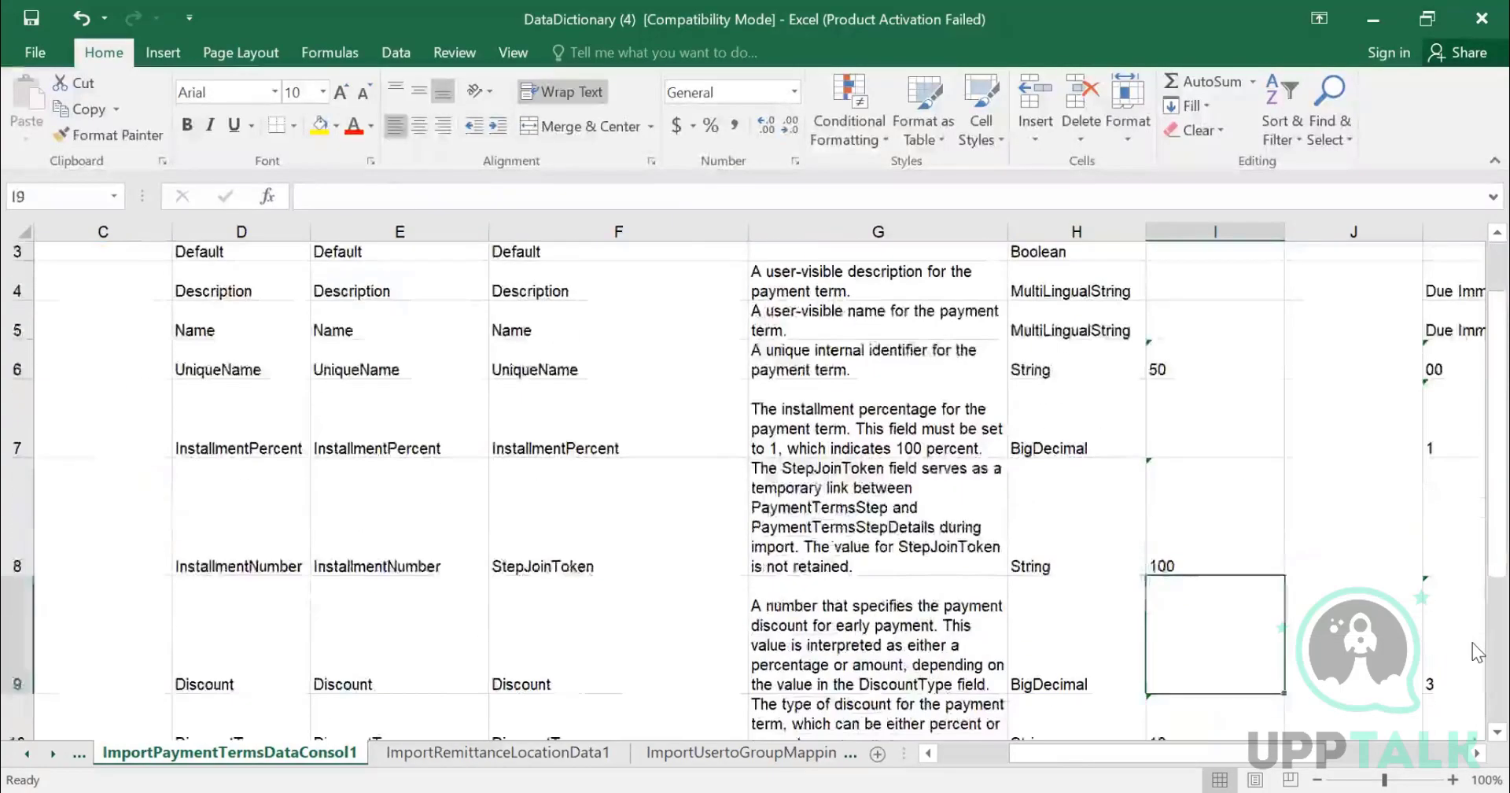
pyautogui.press('Down')
pyautogui.press('Down')
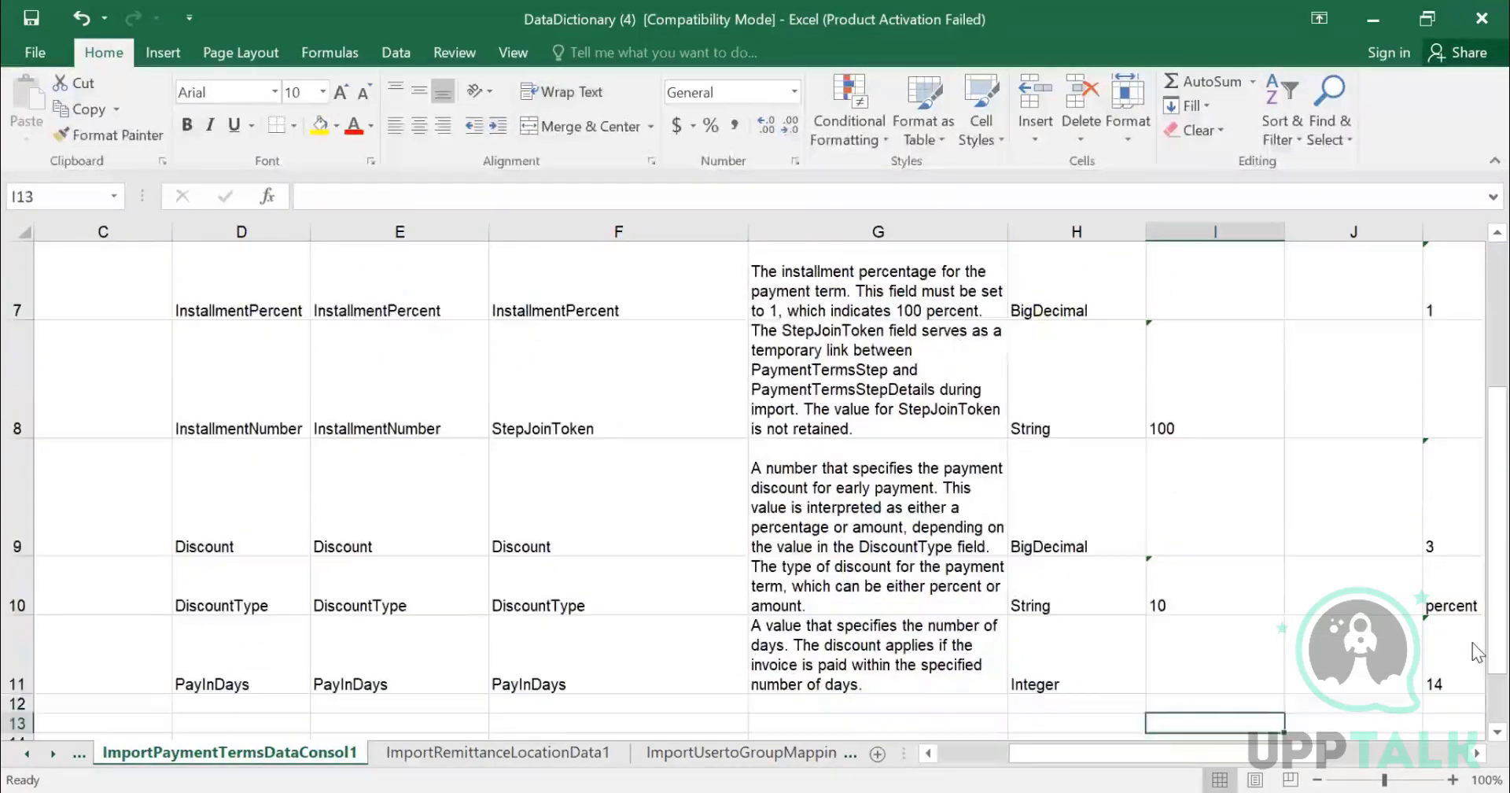
pyautogui.press('Up')
pyautogui.press('Up')
pyautogui.press('Up')
pyautogui.press('Up')
pyautogui.press('Up')
pyautogui.press('Up')
pyautogui.press('Up')
pyautogui.press('Up')
pyautogui.press('Up')
pyautogui.press('Up')
pyautogui.press('Up')
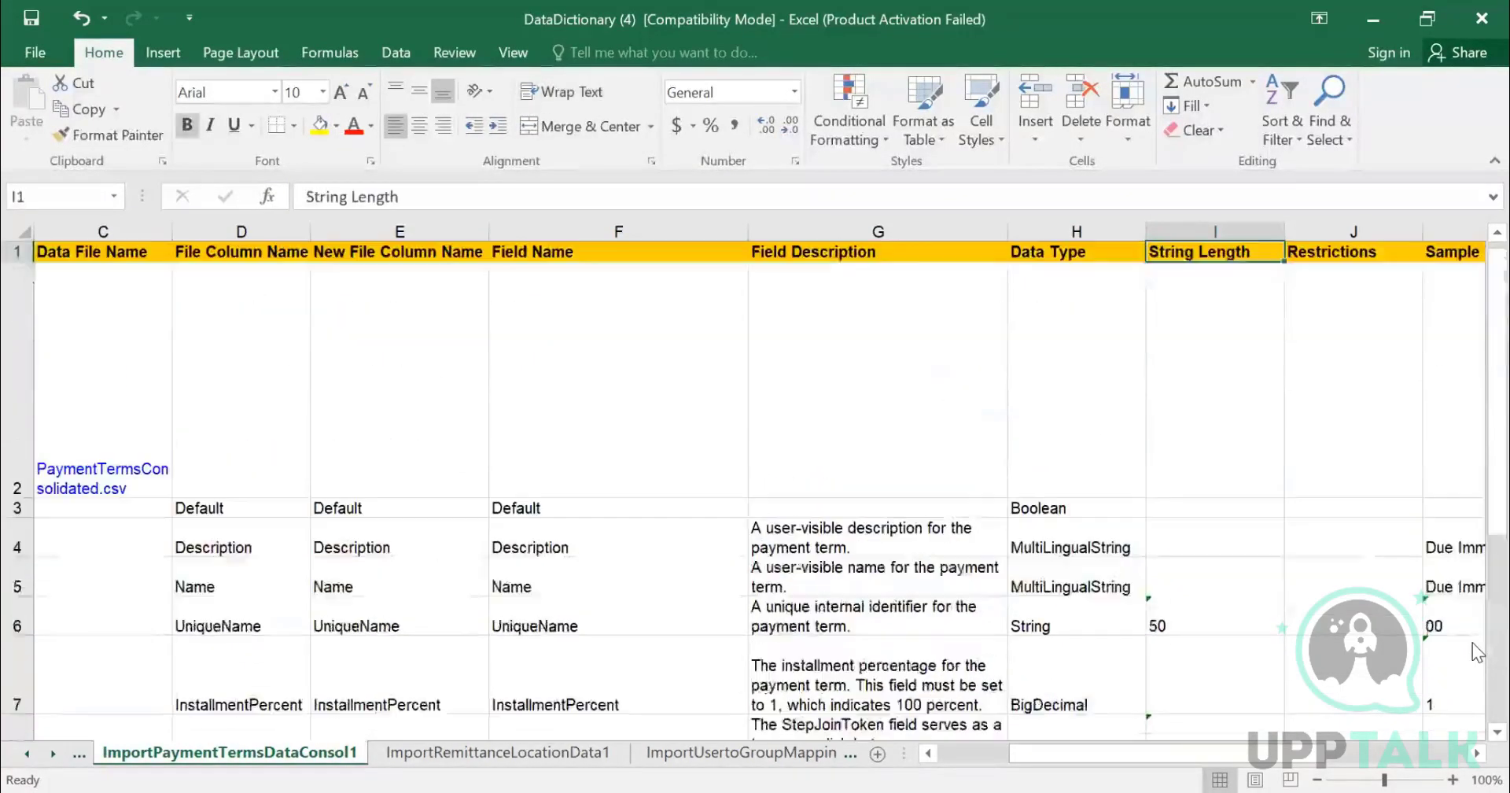
# - Examine the sample values and Allow Null settings for the payment term import fields
pyautogui.press('Down')
pyautogui.press('Down')
pyautogui.press('Down')
pyautogui.press('Down')
pyautogui.press('Down')
pyautogui.press('Down')
pyautogui.press('Right')
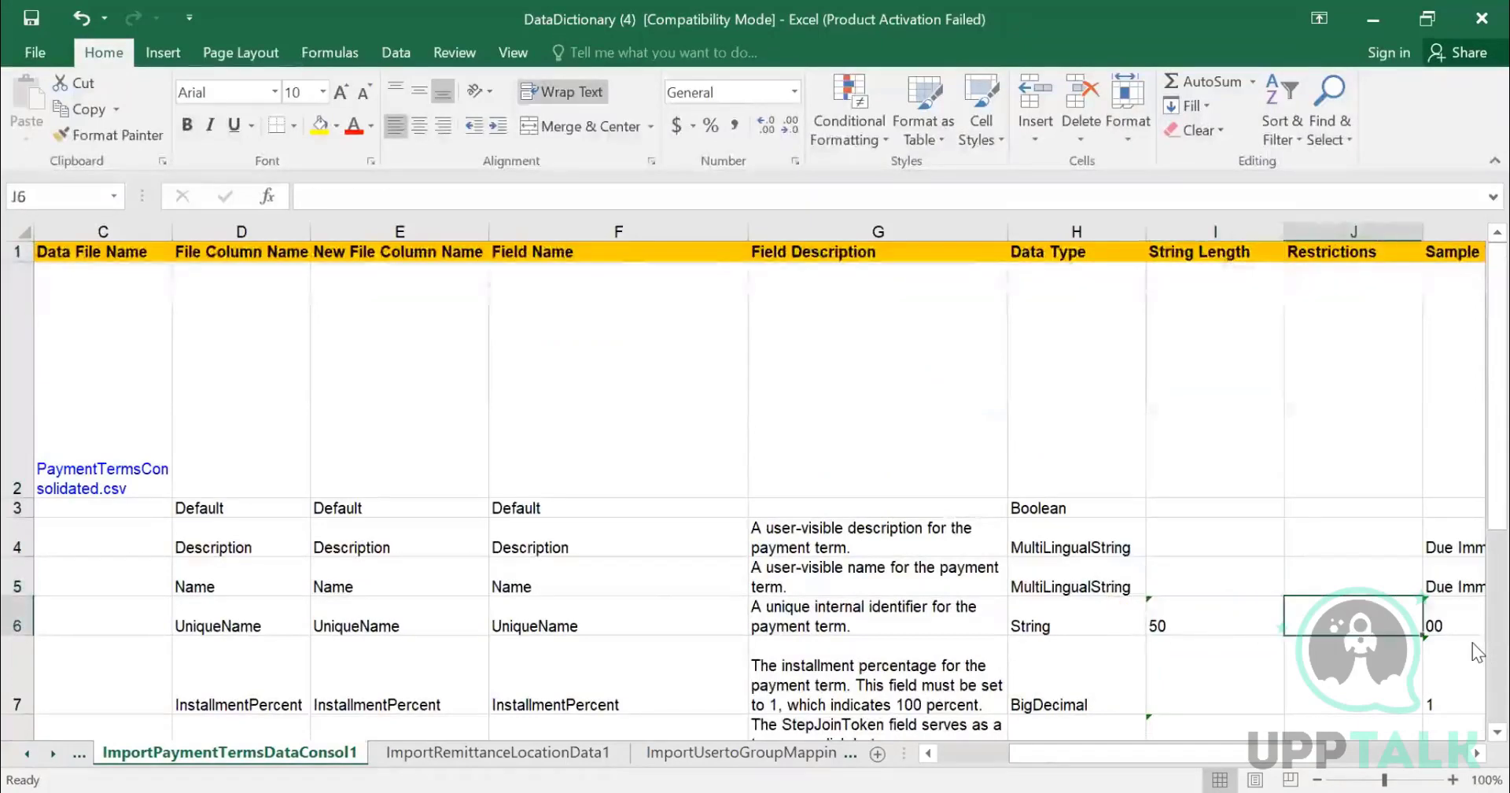
pyautogui.press('Right')
pyautogui.press('Right')
pyautogui.press('Right')
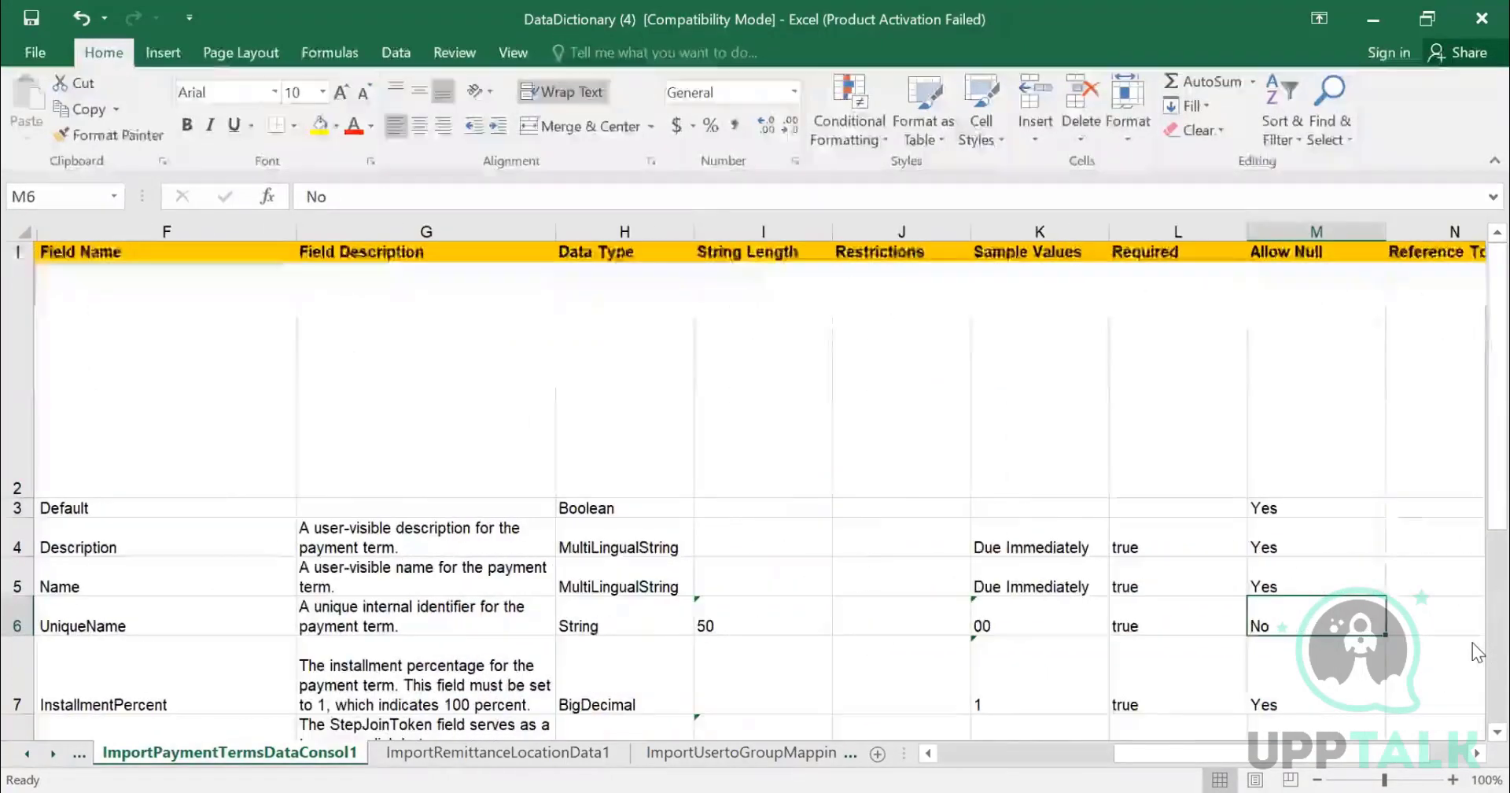
pyautogui.press('Left')
pyautogui.press('Left')
pyautogui.press('Up')
pyautogui.press('Up')
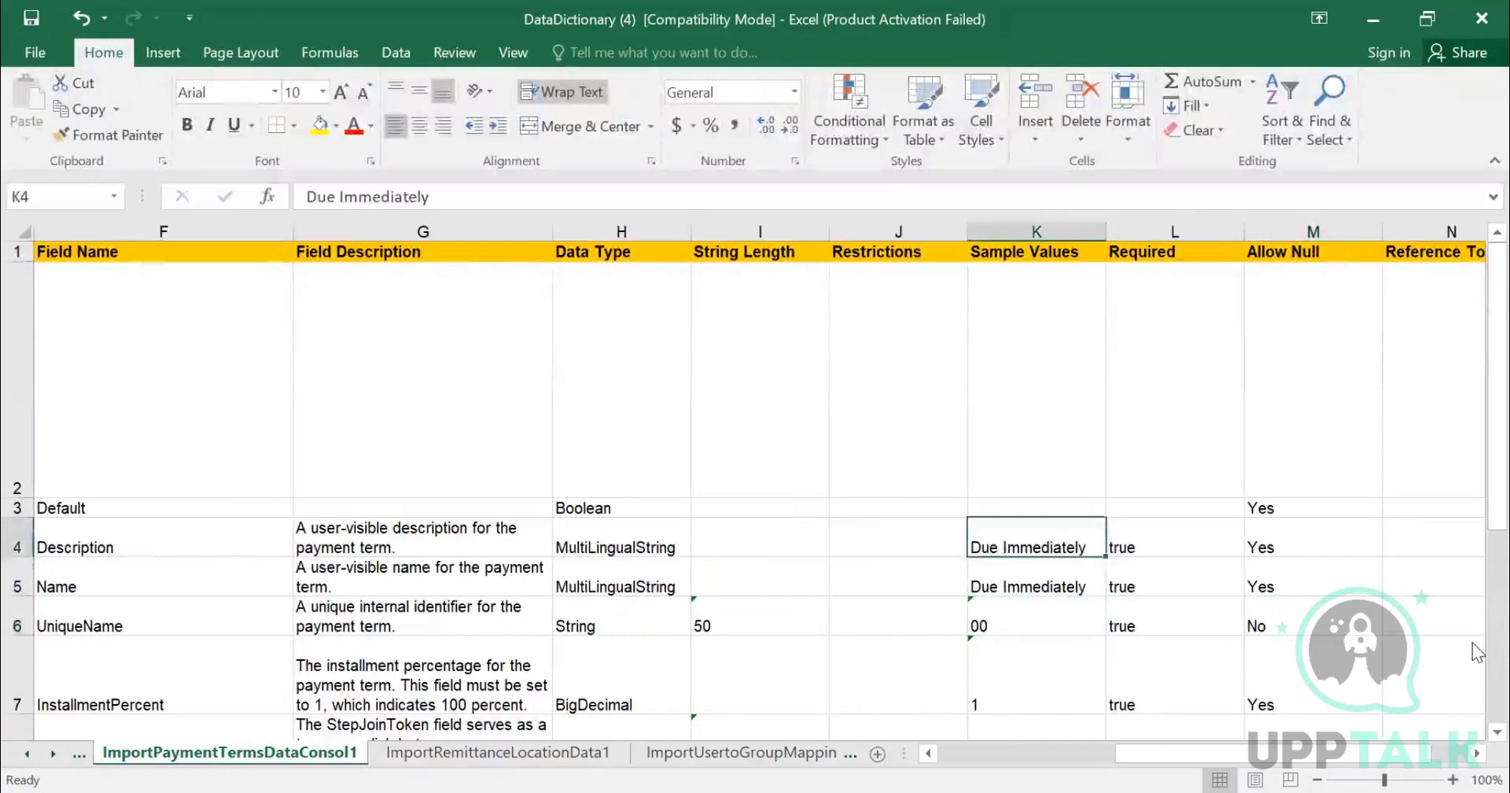
pyautogui.press('Down')
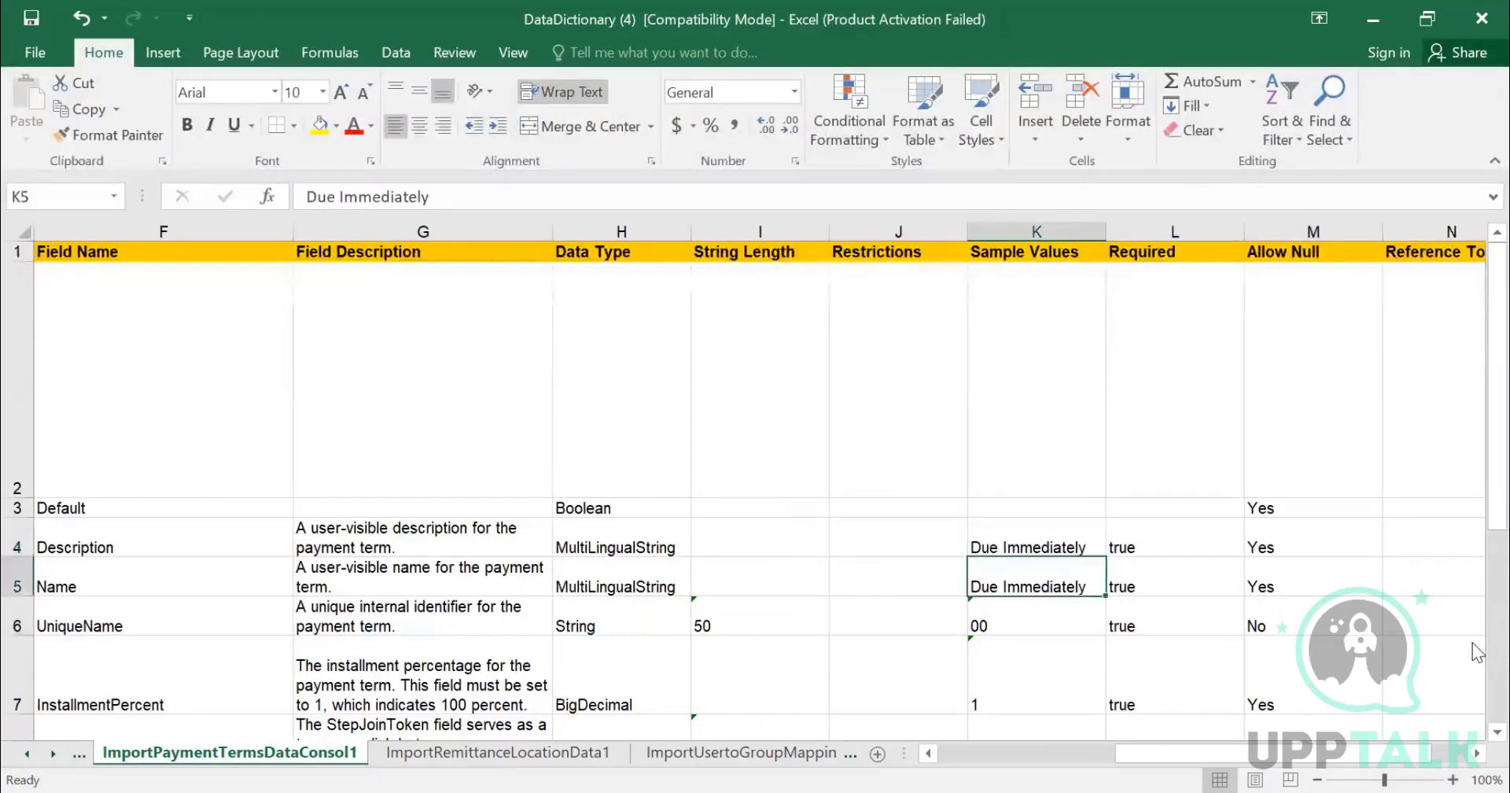
pyautogui.press('Up')
pyautogui.press('Down')
pyautogui.press('Down')
pyautogui.press('Down')
pyautogui.press('Down')
pyautogui.press('Down')
pyautogui.press('Down')
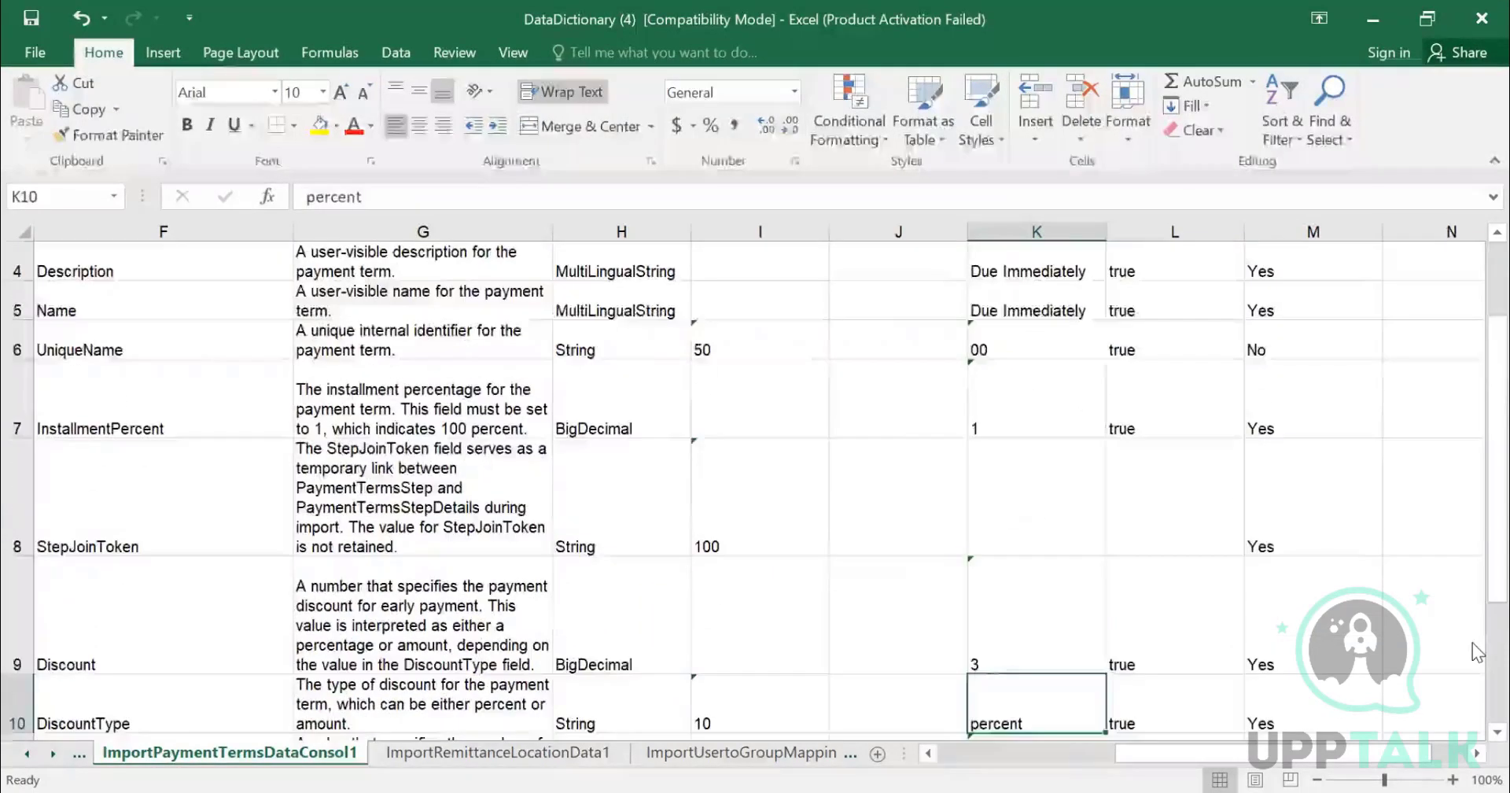
pyautogui.press('Up')
pyautogui.press('Up')
pyautogui.press('Up')
pyautogui.press('Up')
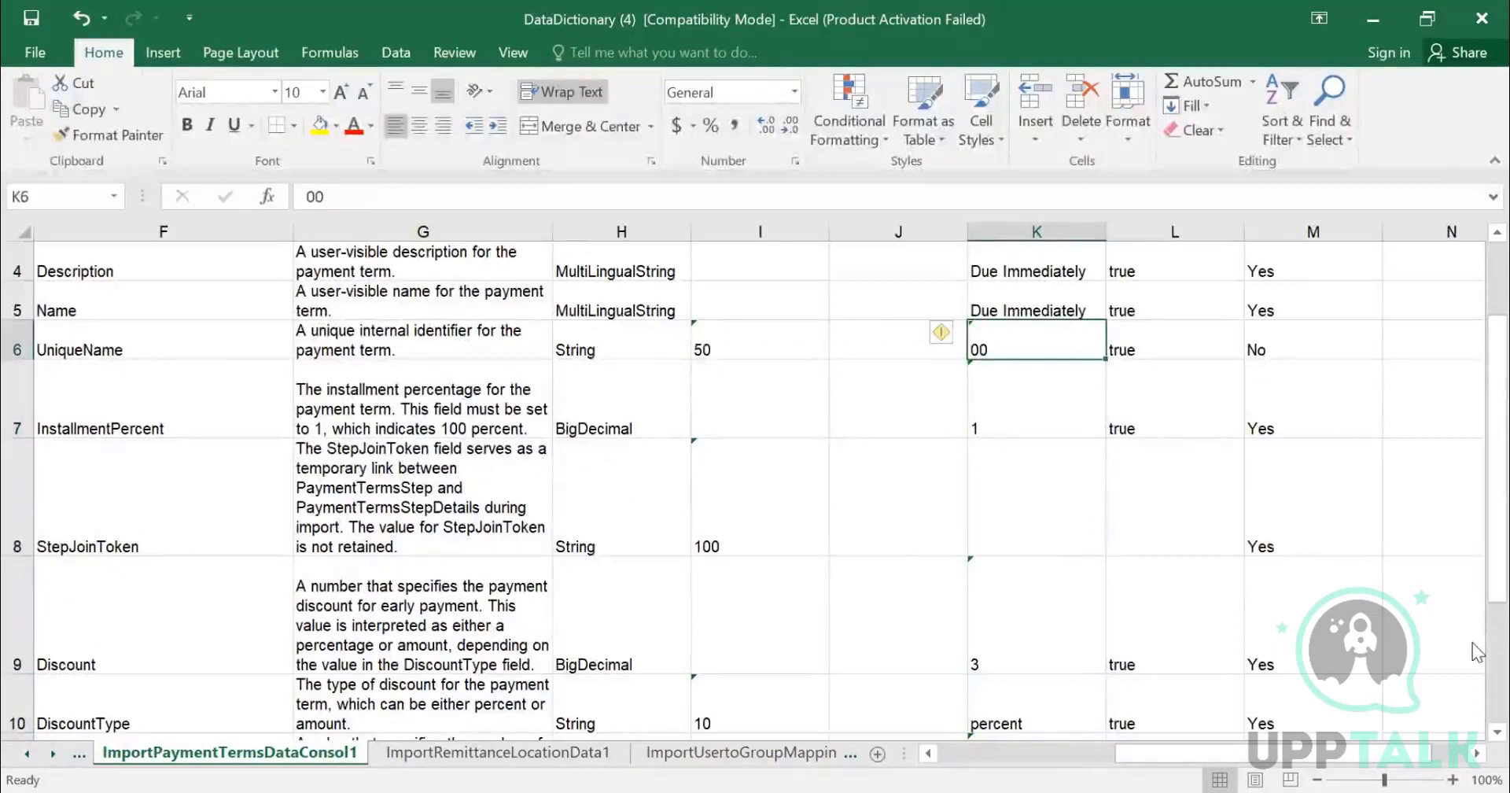
pyautogui.press('Down')
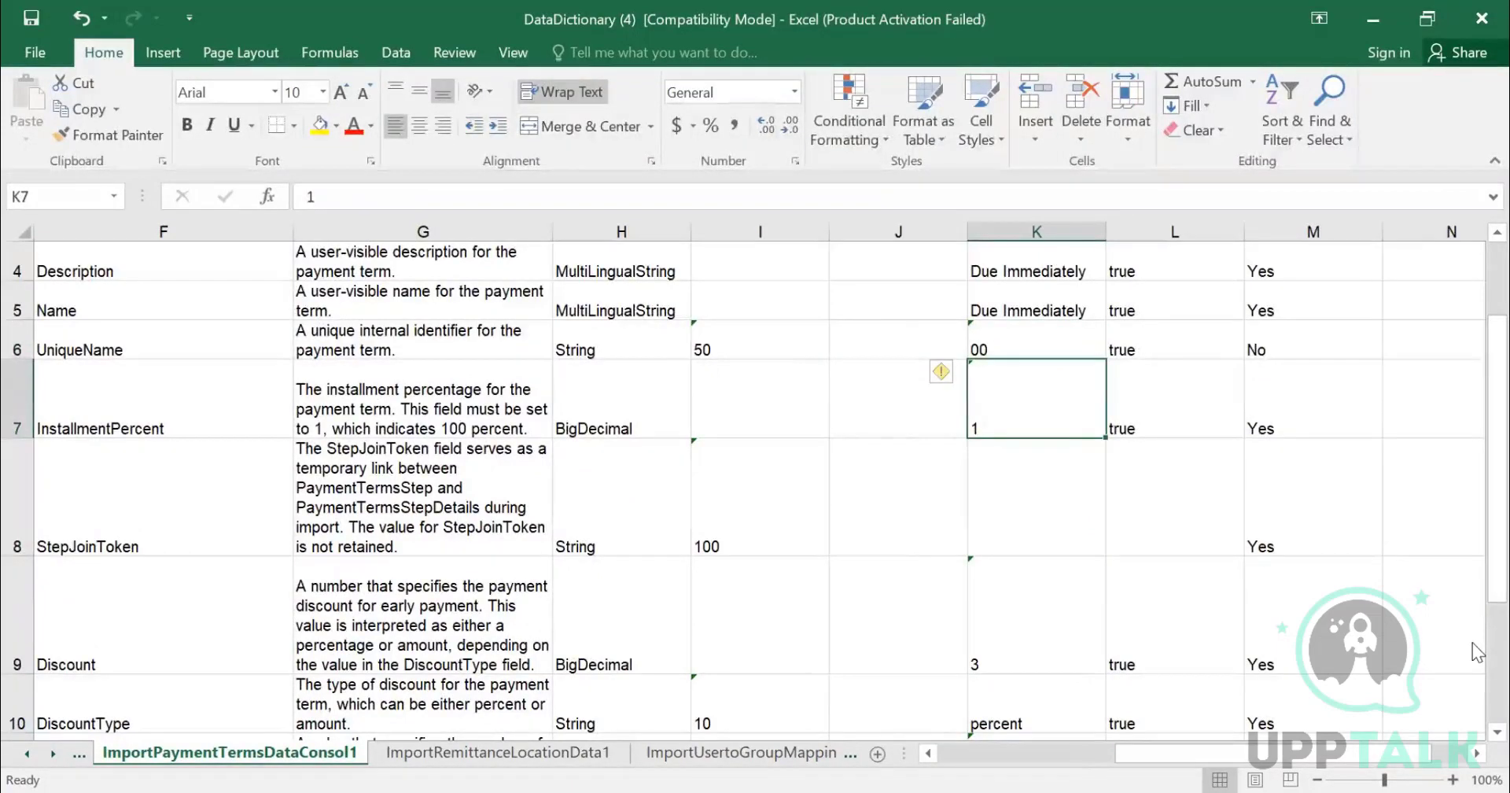
pyautogui.press('Down')
pyautogui.press('Down')
pyautogui.press('Down')
pyautogui.press('Down')
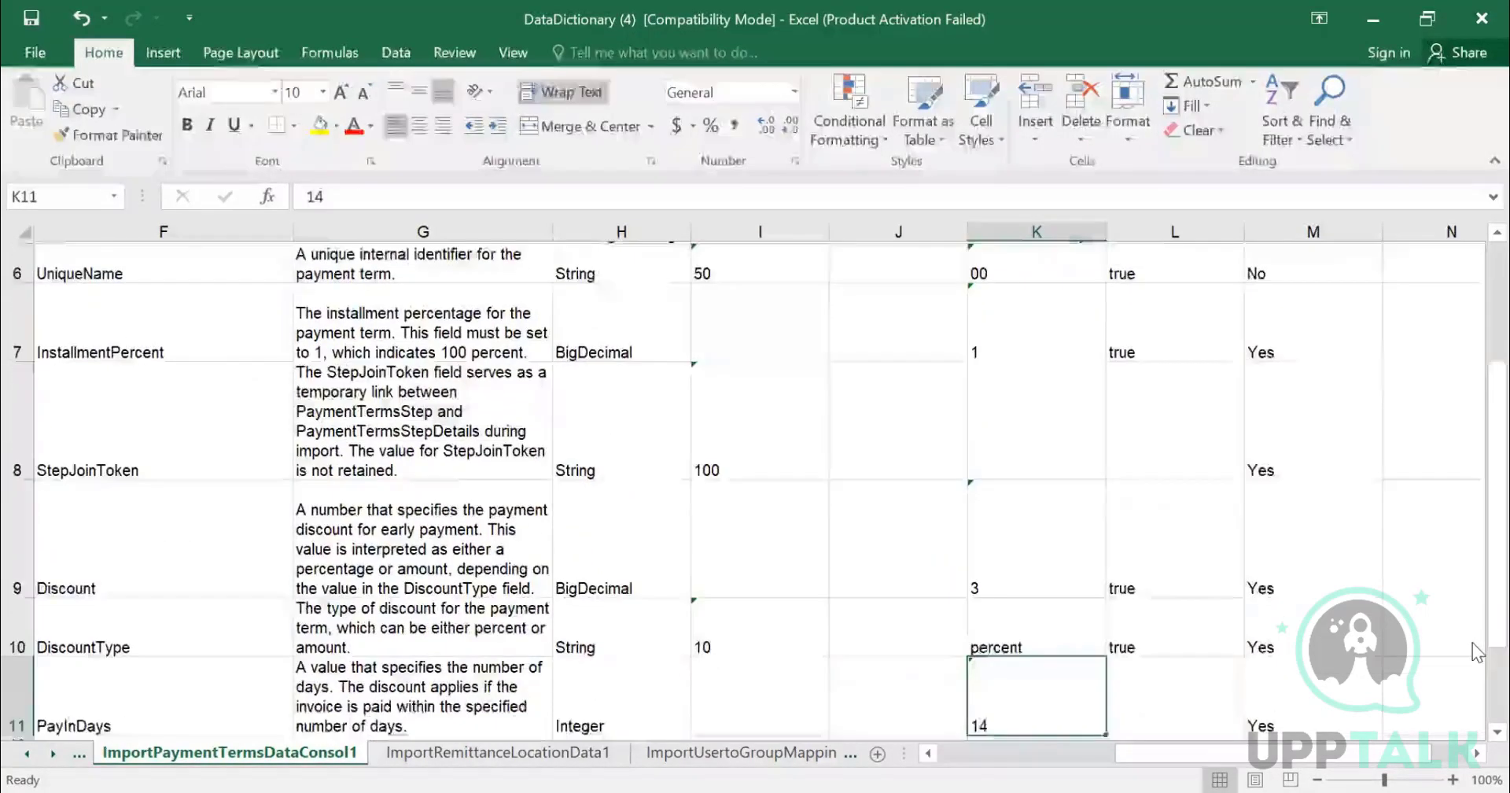
pyautogui.press('Up')
pyautogui.press('Up')
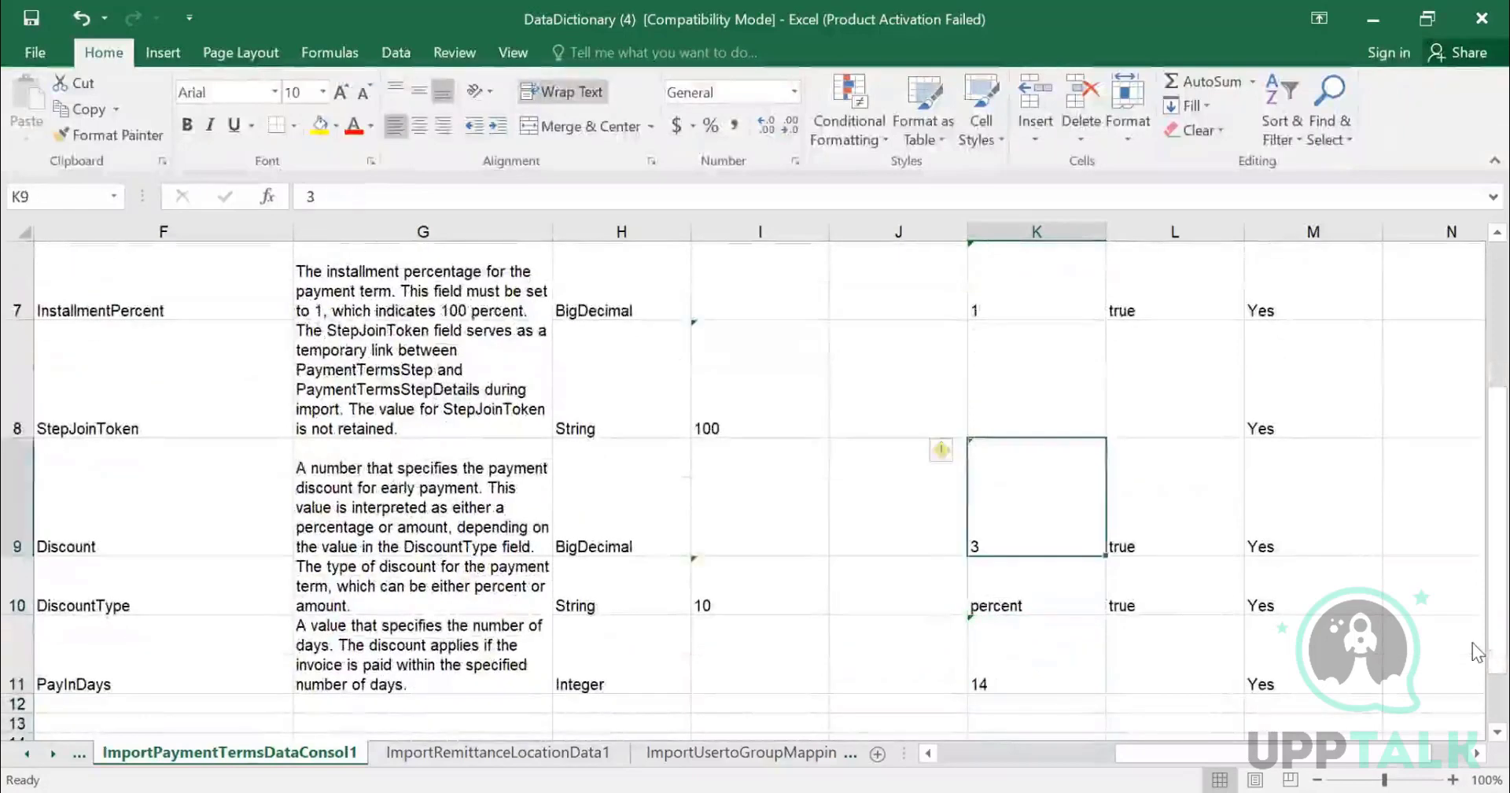
pyautogui.press('Up')
pyautogui.press('Up')
pyautogui.press('Up')
pyautogui.press('Up')
pyautogui.press('Up')
pyautogui.press('Up')
pyautogui.press('Up')
pyautogui.press('Up')
# - Check which payment term import fields are marked as required
pyautogui.press('Right')
pyautogui.press('Down')
pyautogui.press('Down')
pyautogui.press('Down')
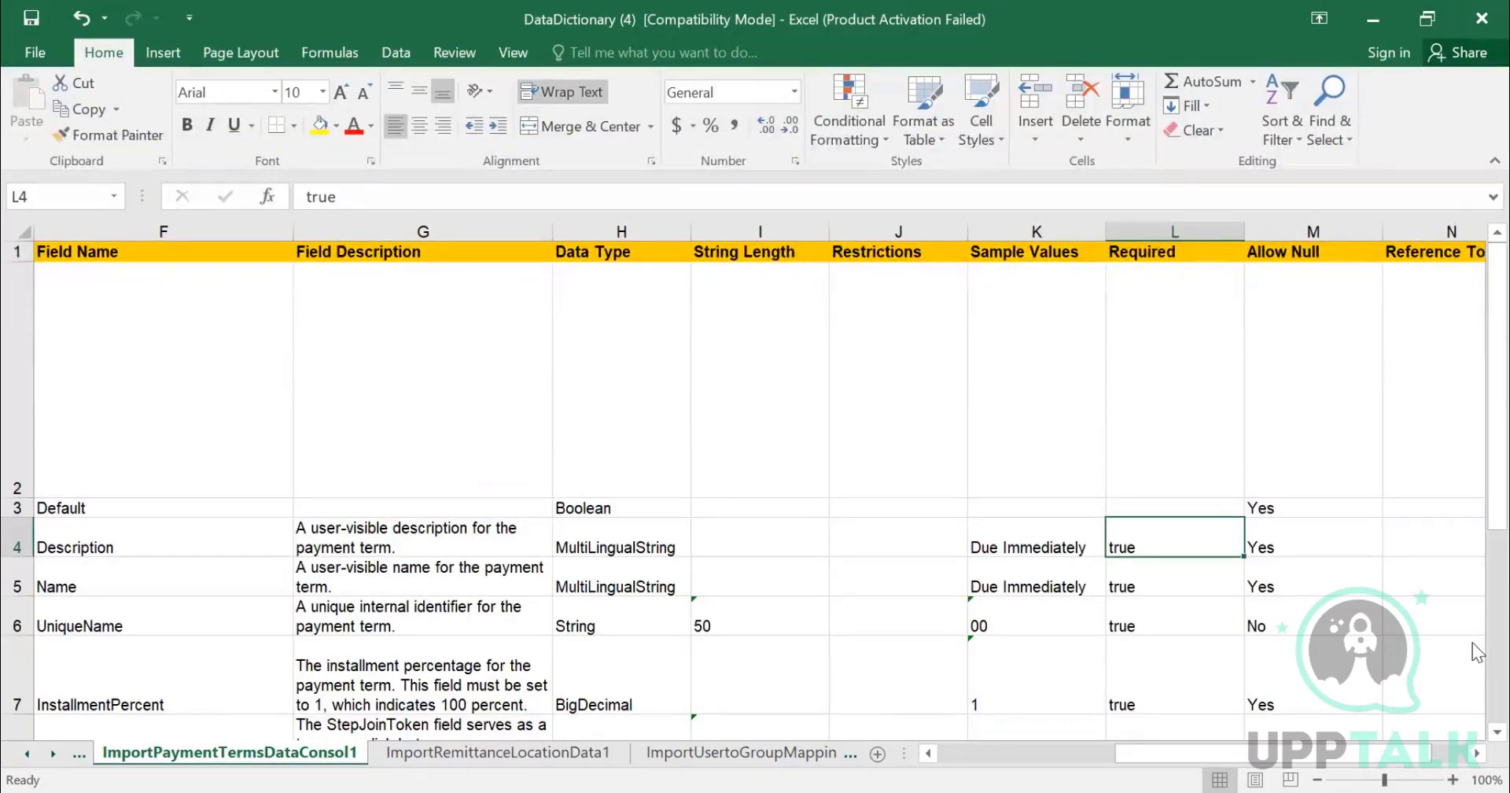
pyautogui.press('Down')
pyautogui.press('Down')
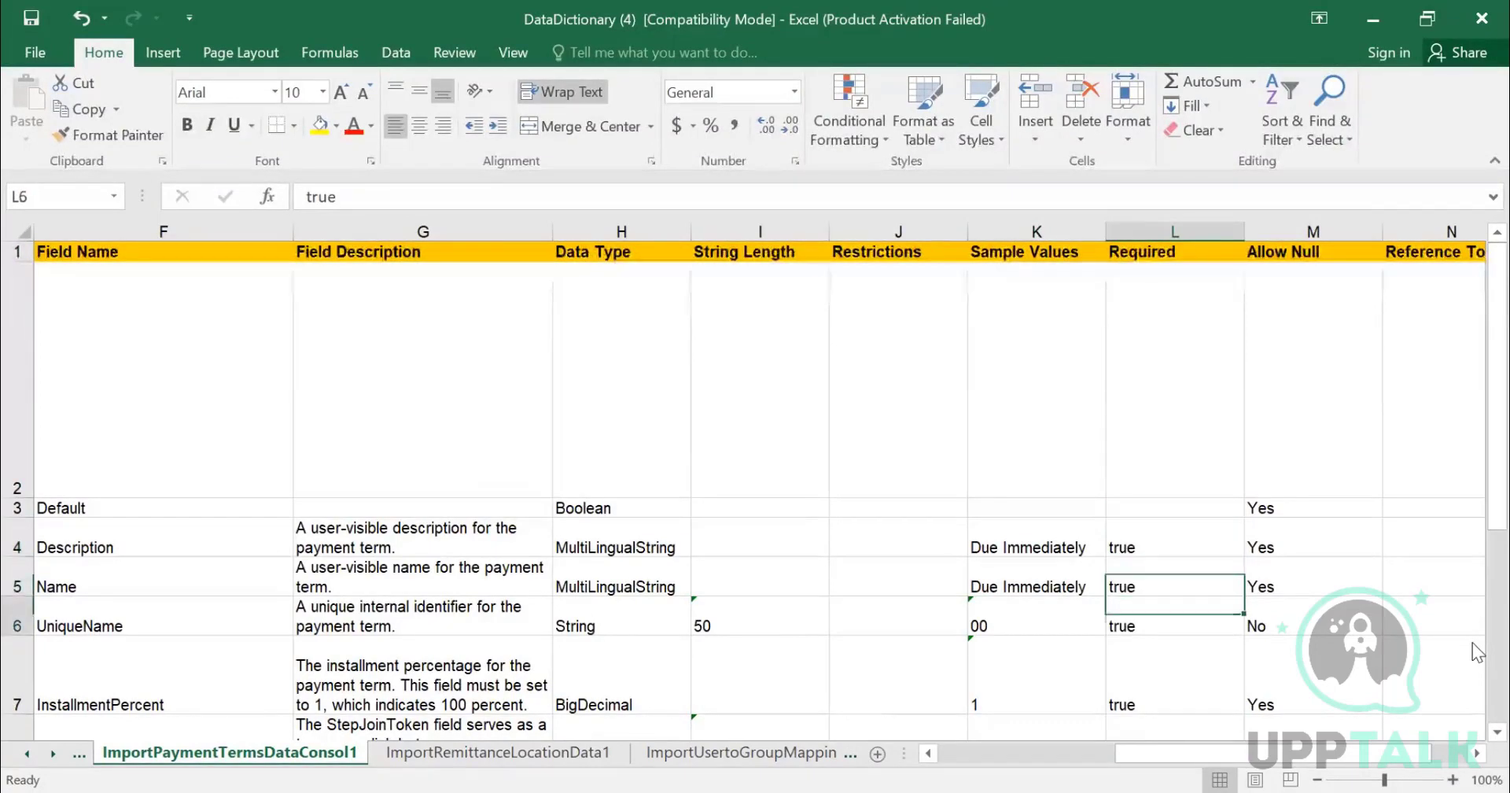
pyautogui.press('Down')
pyautogui.press('Down')
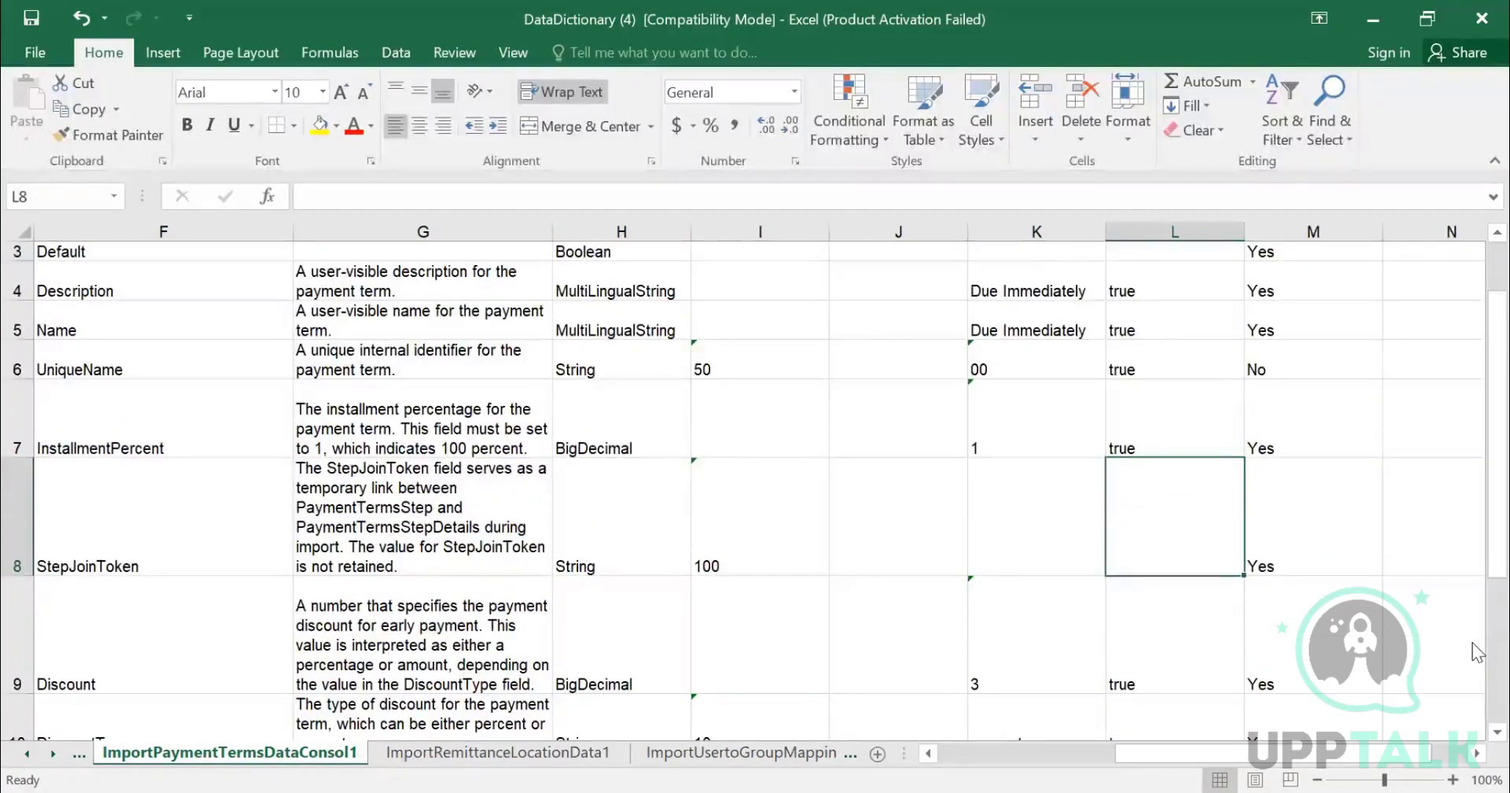
pyautogui.press('Down')
pyautogui.press('Down')
pyautogui.press('Down')
pyautogui.press('Down')
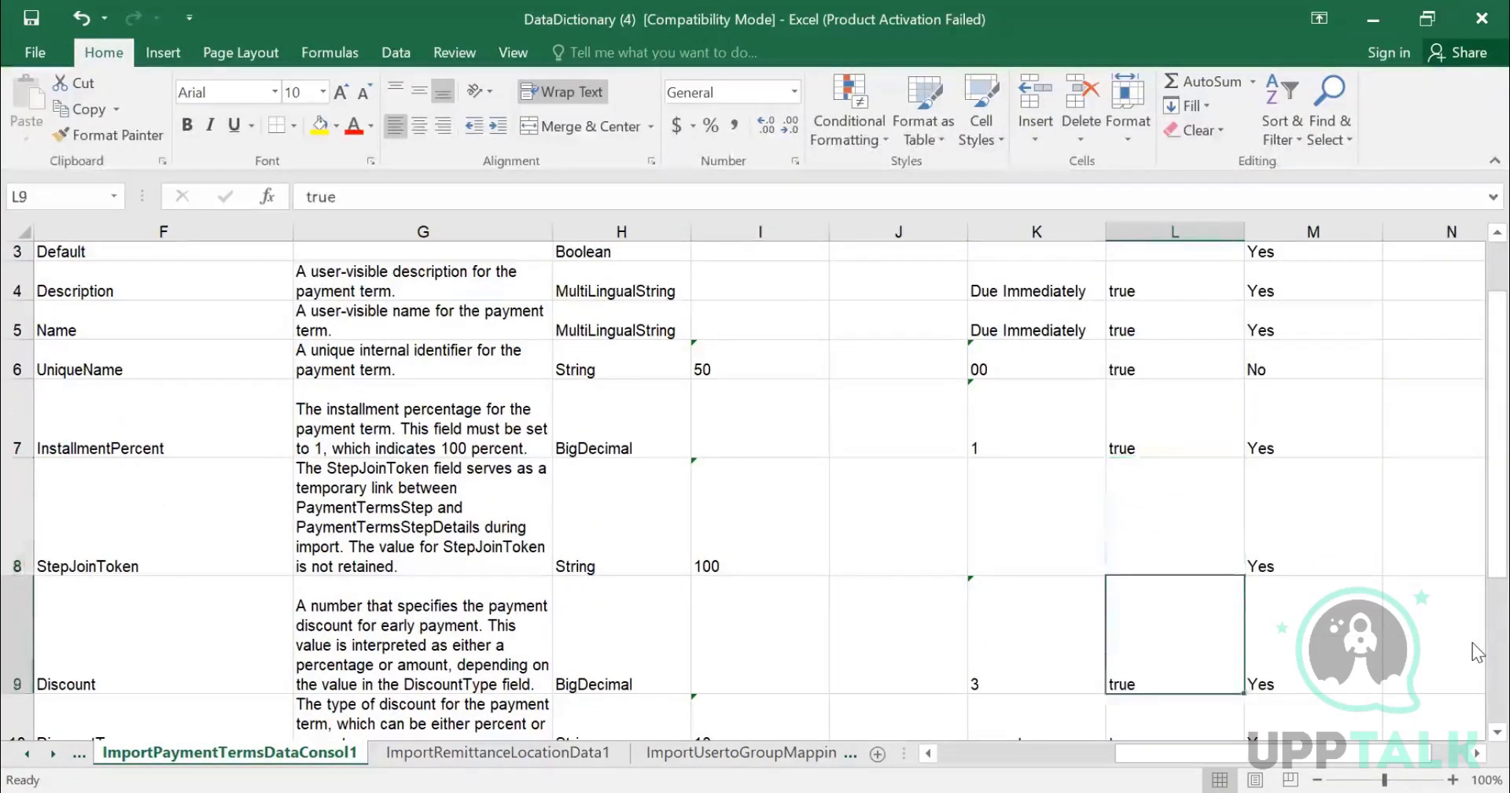
pyautogui.press('Up')
pyautogui.press('Up')
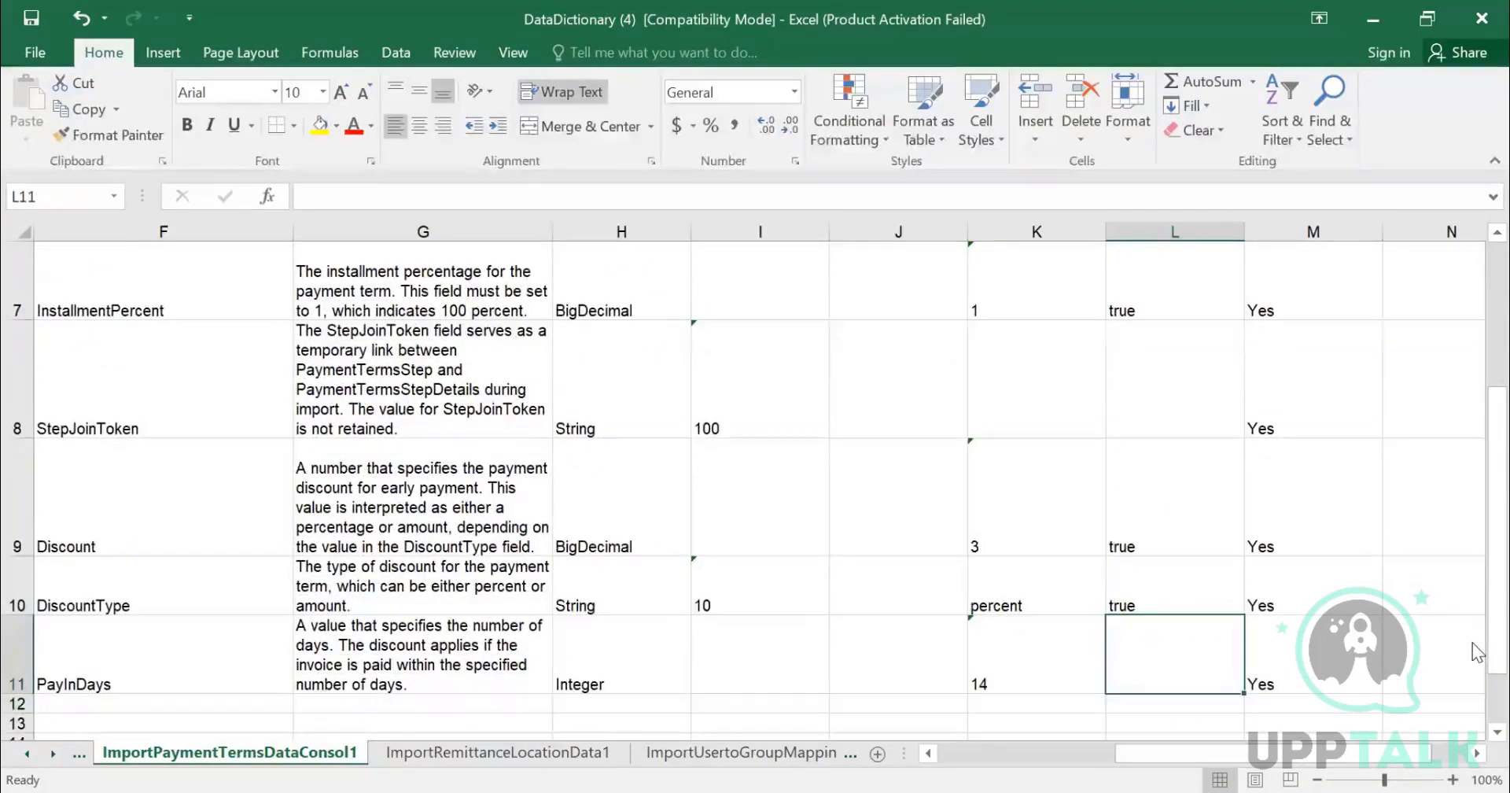
# - Review the Allow Null setting of each payment term import field, including UniqueName and InstallmentPercent
pyautogui.press('Up')
pyautogui.press('Up')
pyautogui.press('Up')
pyautogui.press('Up')
pyautogui.press('Up')
pyautogui.press('Up')
pyautogui.press('Up')
pyautogui.press('Up')
pyautogui.press('Up')
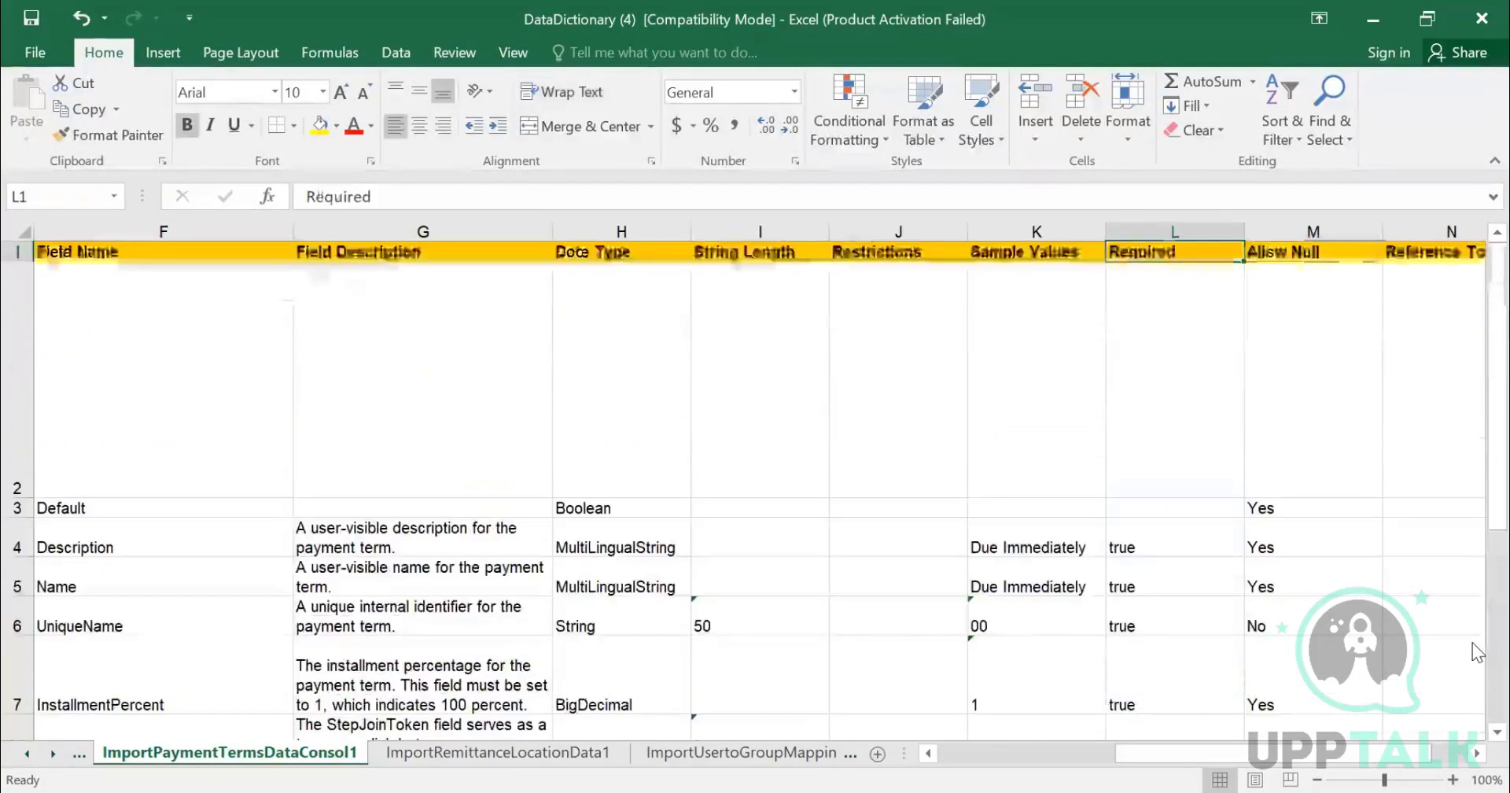
pyautogui.press('Right')
pyautogui.press('Down')
pyautogui.press('Down')
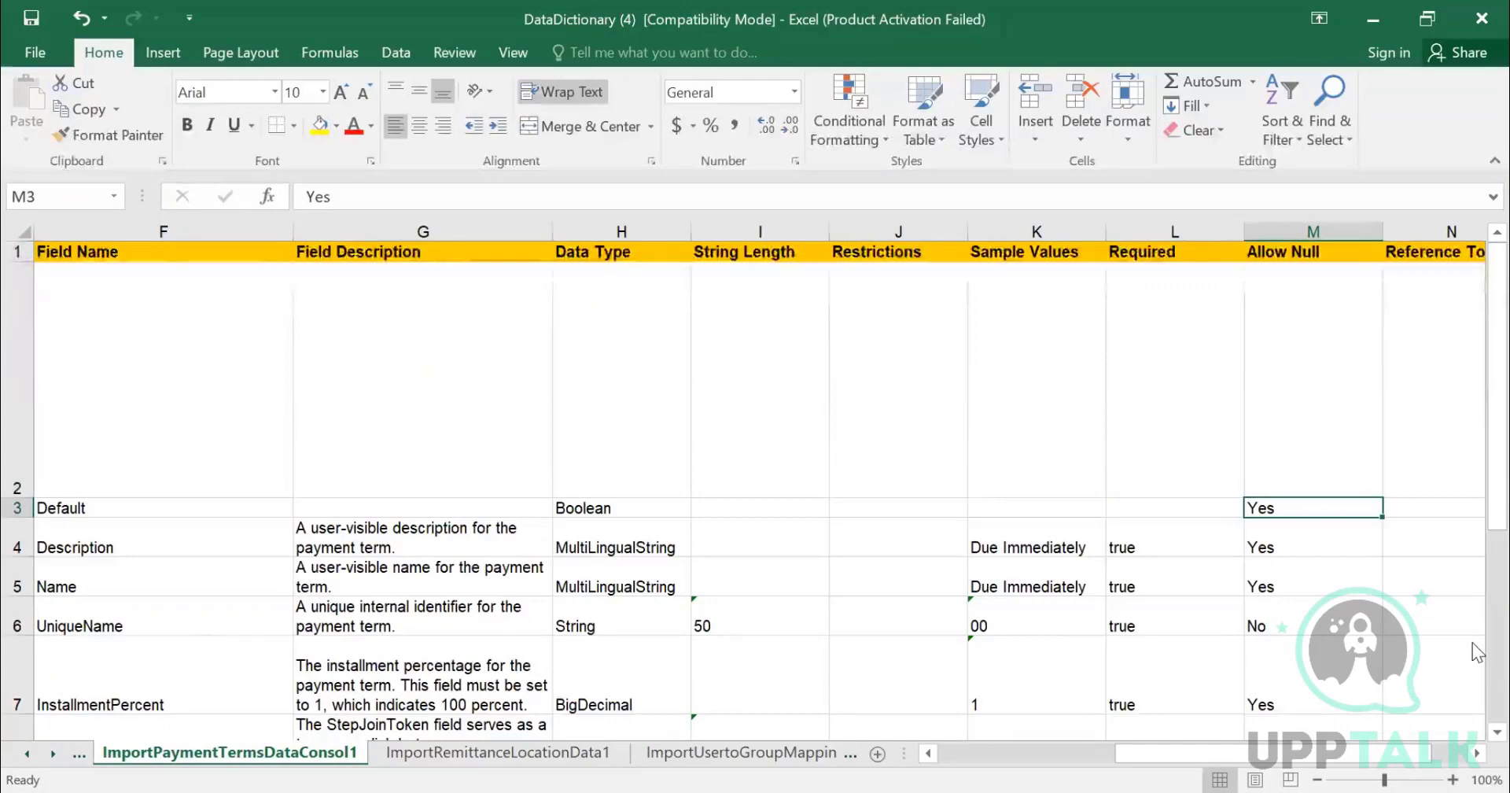
pyautogui.press('Right')
pyautogui.press('Left')
pyautogui.press('Down')
pyautogui.press('Down')
pyautogui.press('Down')
pyautogui.press('Down')
pyautogui.press('Down')
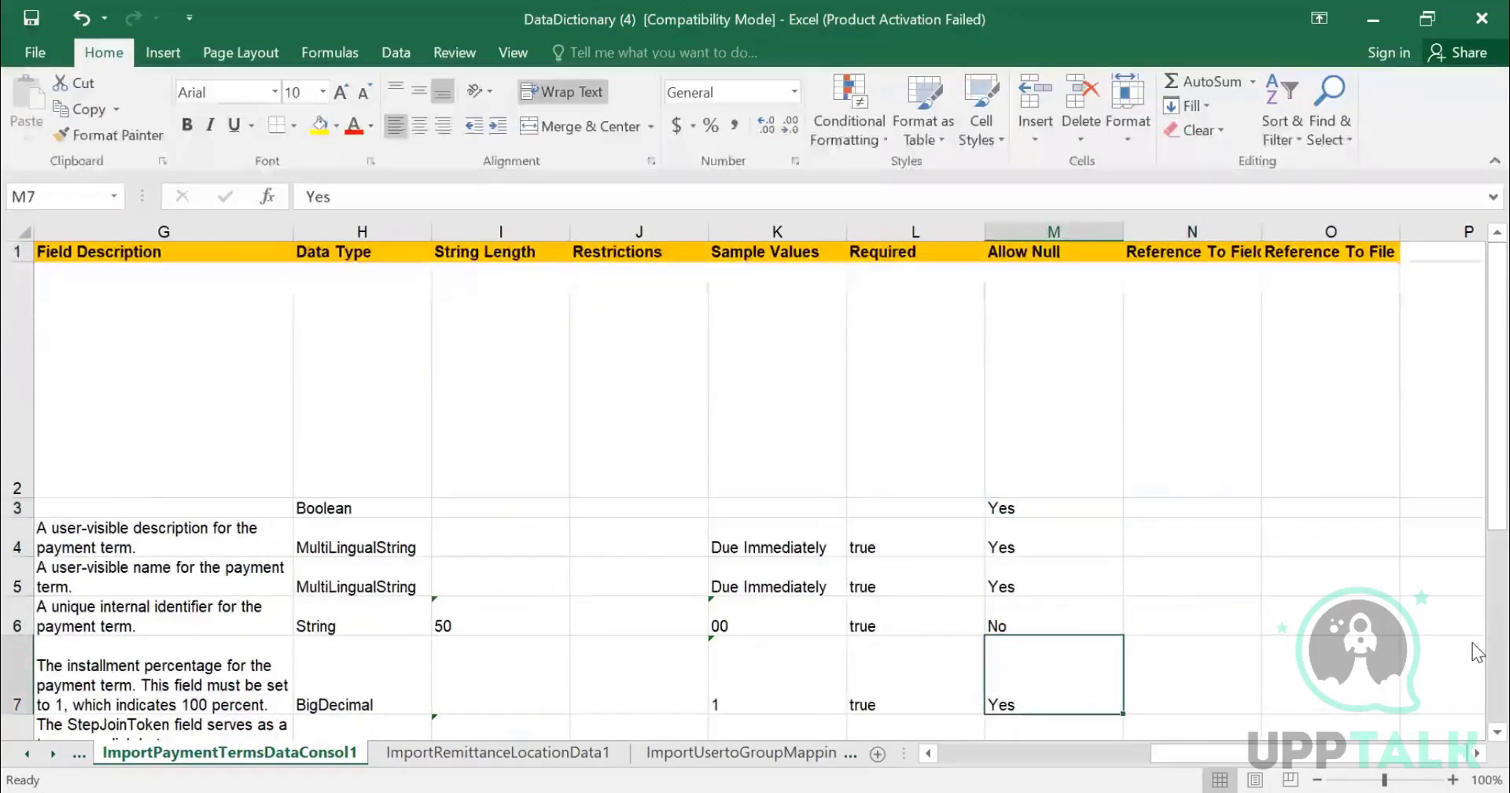
pyautogui.press('Up')
pyautogui.press('Up')
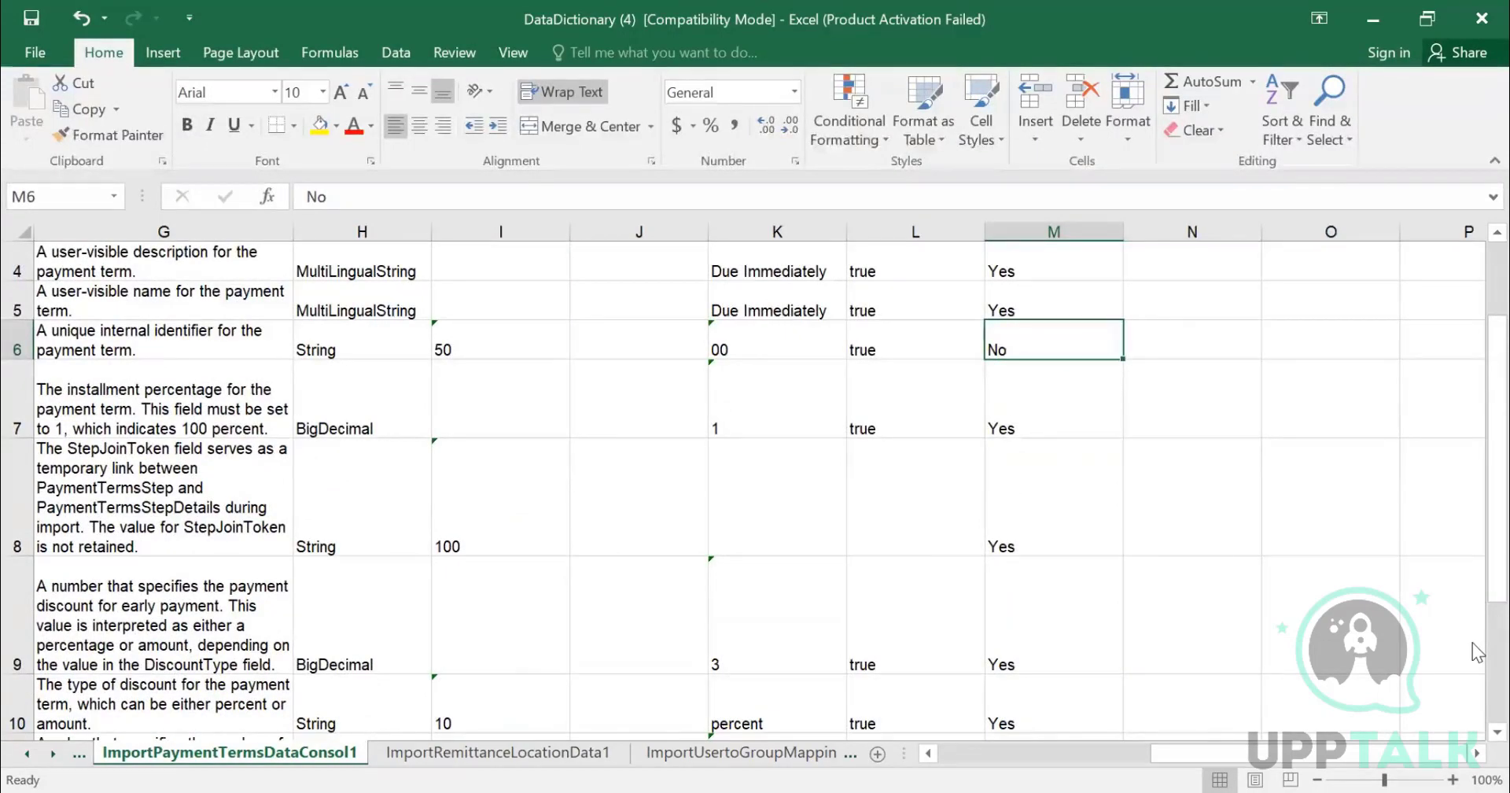
# - Examine the Reference To Field and Reference To File columns along with the data file and column name columns
pyautogui.press('Down')
pyautogui.press('Down')
pyautogui.press('Down')
pyautogui.press('Down')
pyautogui.press('Down')
pyautogui.press('Down')
pyautogui.press('Down')
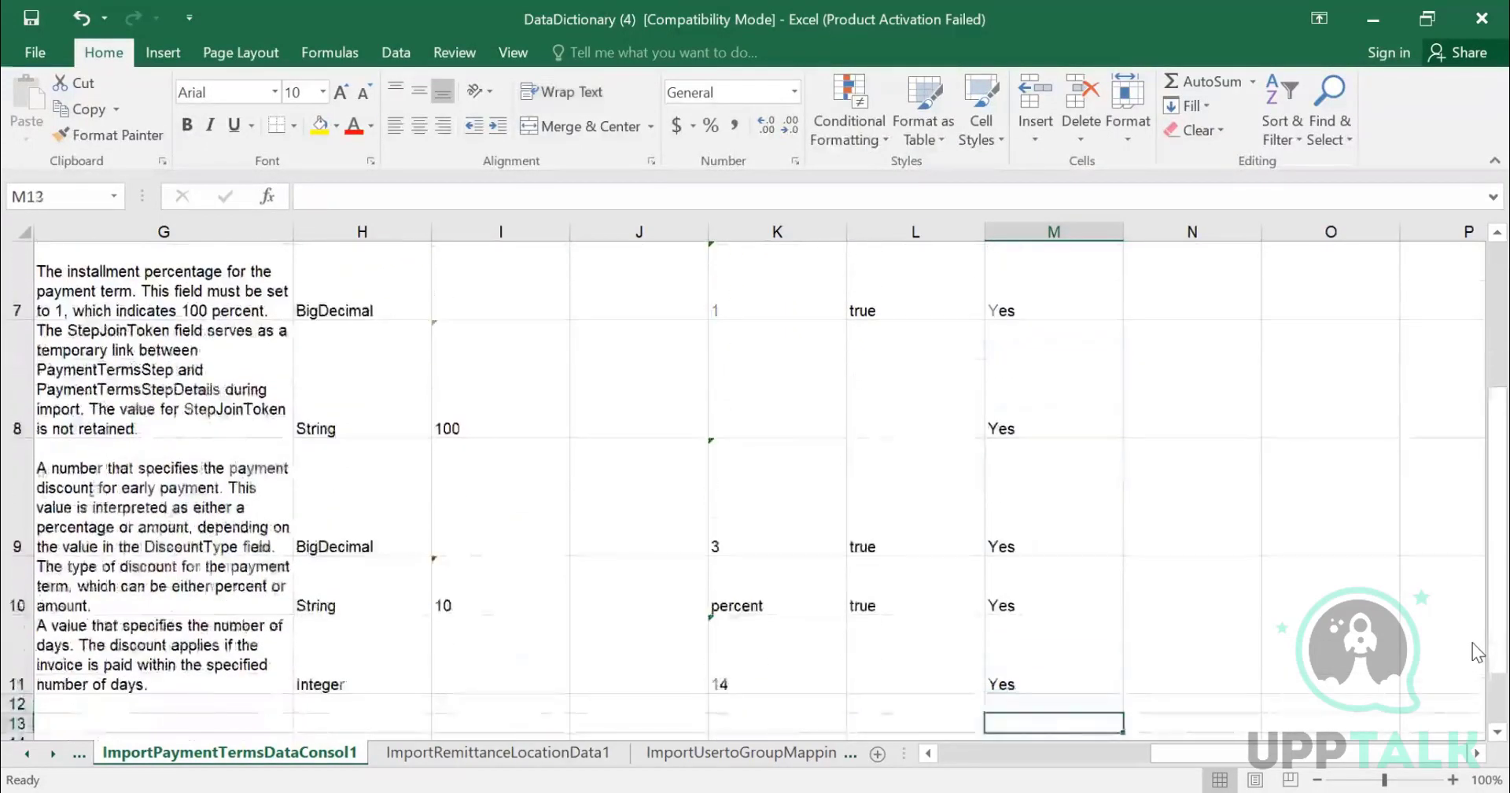
pyautogui.press('Down')
pyautogui.press('Up')
pyautogui.press('Up')
pyautogui.press('Up')
pyautogui.press('Up')
pyautogui.press('Up')
pyautogui.press('Up')
pyautogui.press('Up')
pyautogui.press('Up')
pyautogui.press('Up')
pyautogui.press('Up')
pyautogui.press('Up')
pyautogui.press('Up')
pyautogui.press('Up')
pyautogui.press('Right')
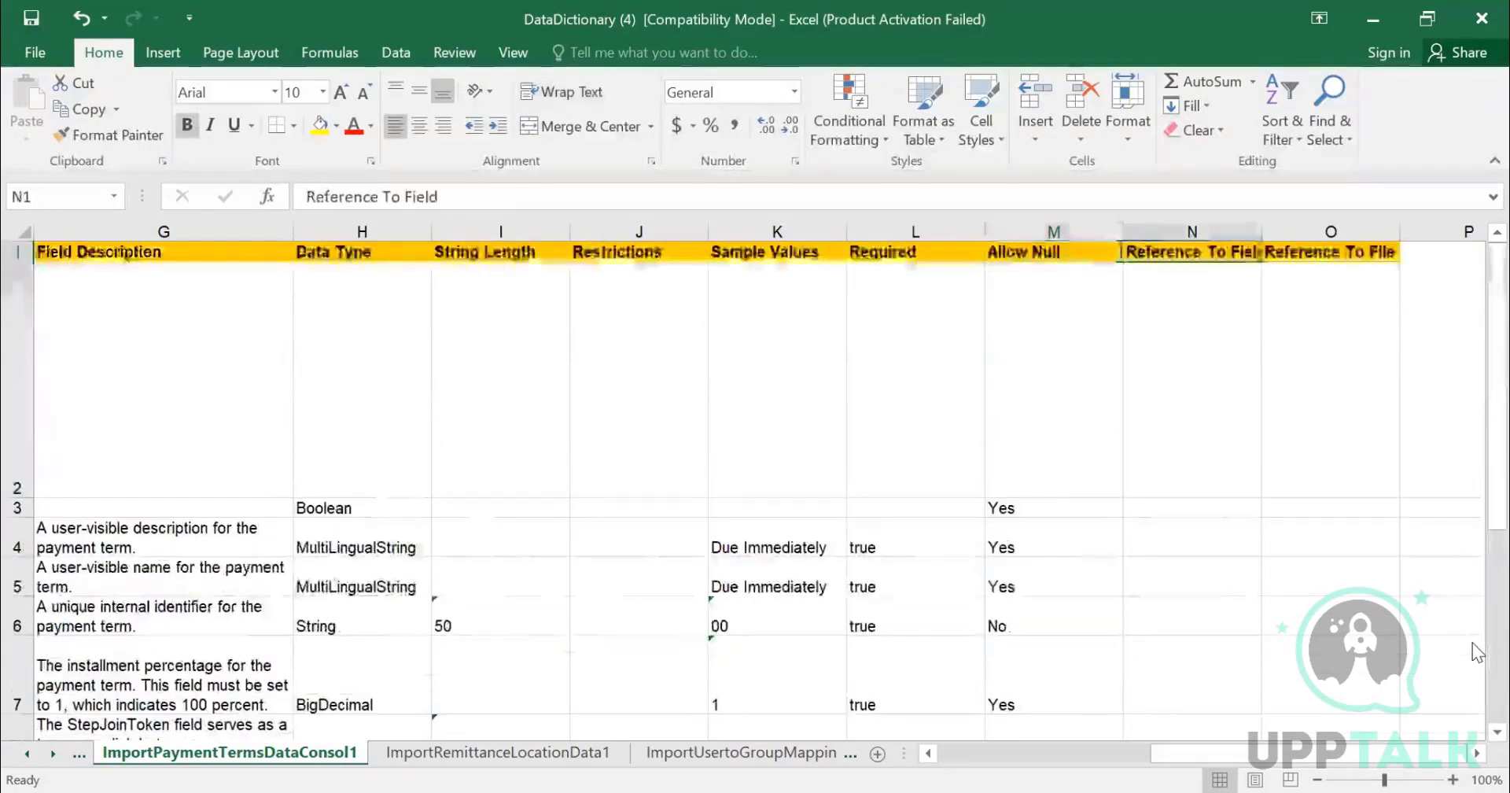
pyautogui.press('Right')
pyautogui.press('Right')
pyautogui.press('Left')
pyautogui.press('Left')
pyautogui.press('Left')
pyautogui.press('Left')
pyautogui.press('Left')
pyautogui.press('Left')
pyautogui.press('Left')
pyautogui.press('Left')
pyautogui.press('Left')
pyautogui.press('Left')
pyautogui.press('Left')
pyautogui.press('Left')
pyautogui.press('Left')
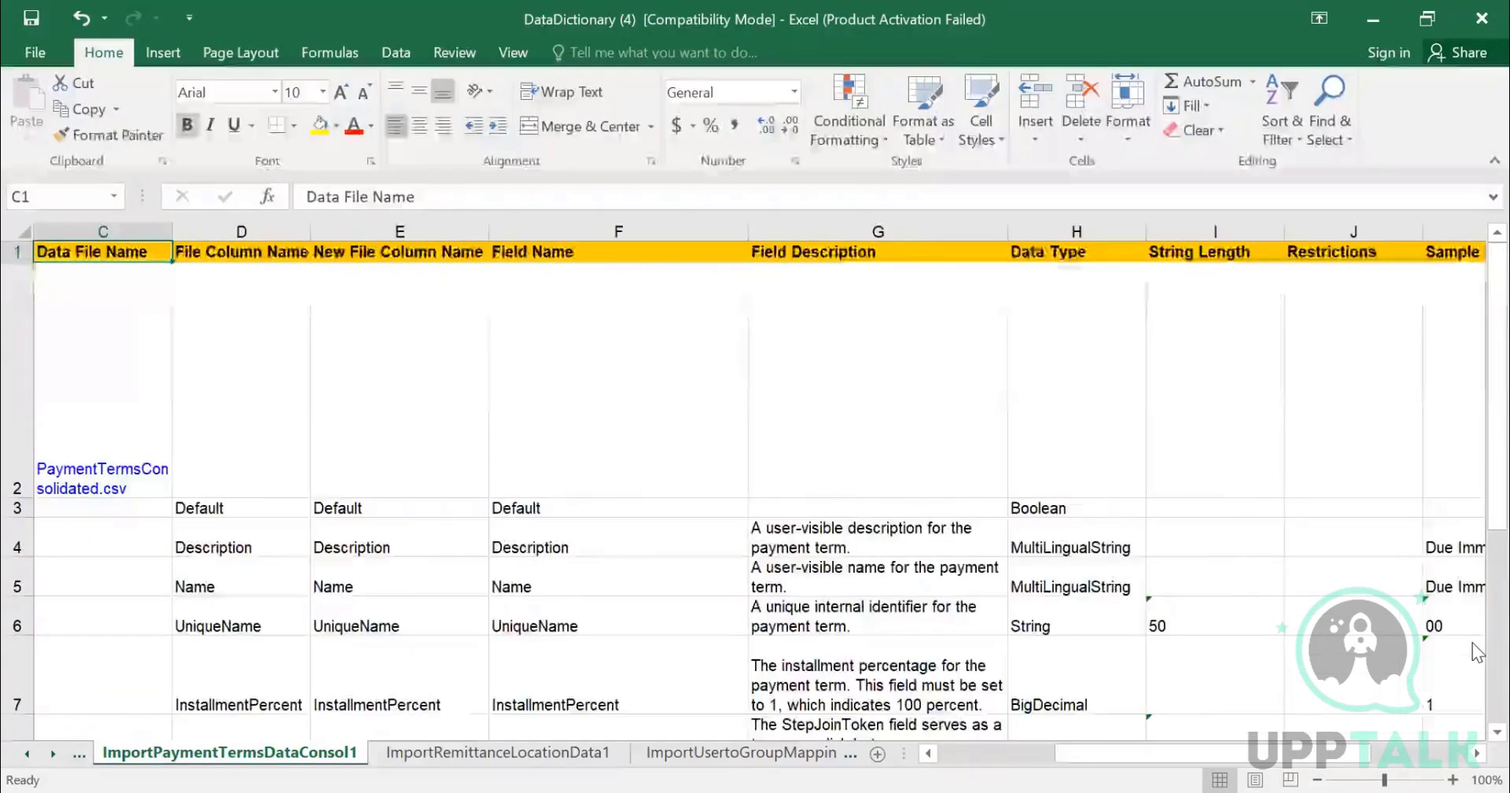
pyautogui.press('Left')
pyautogui.press('Left')
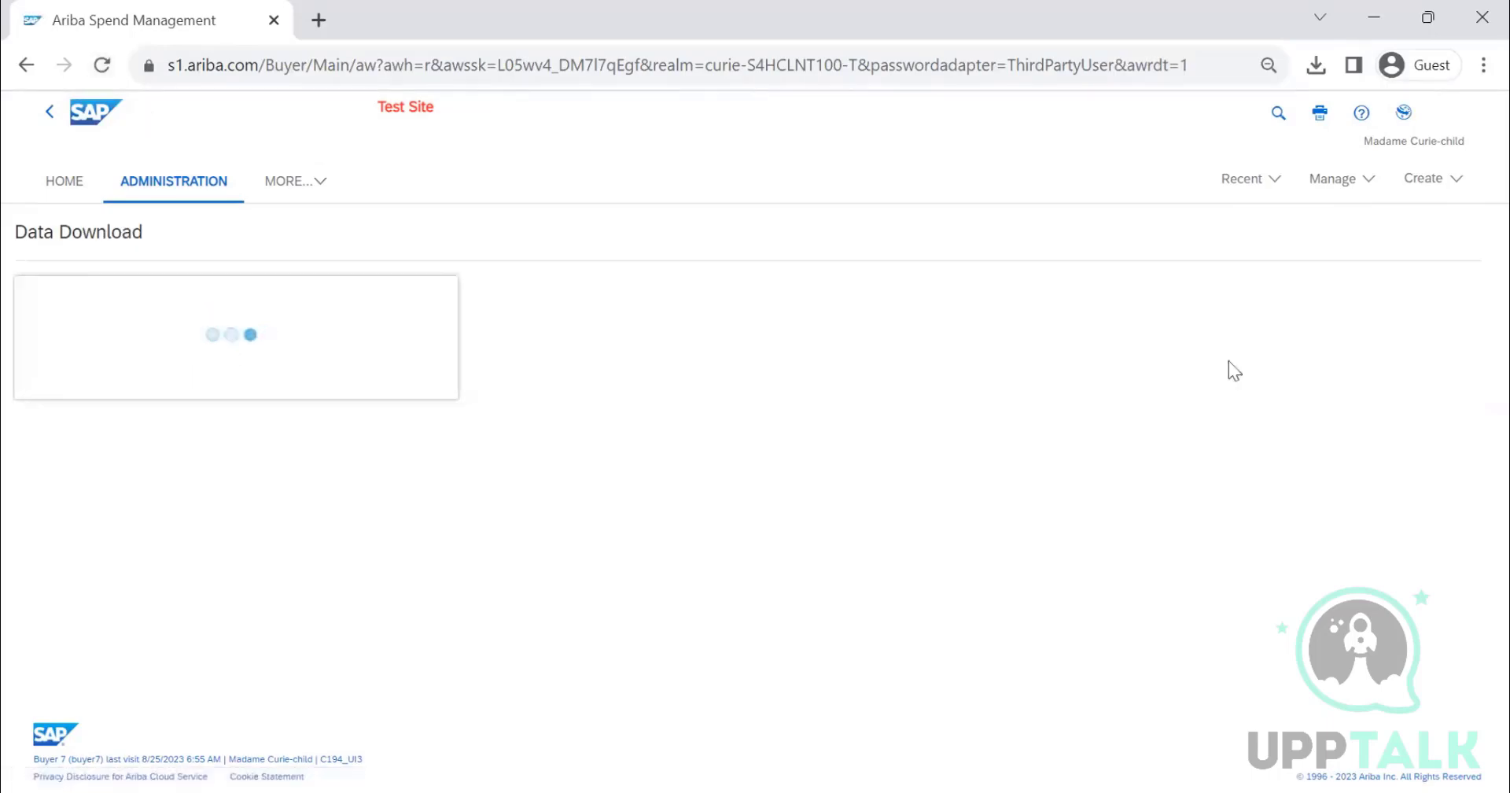
# - Open the Data Import/Export page in Core Administration and search for tasks named IMPORT PAYMENT
pyautogui.click(1334, 180)
pyautogui.click(1185, 199)
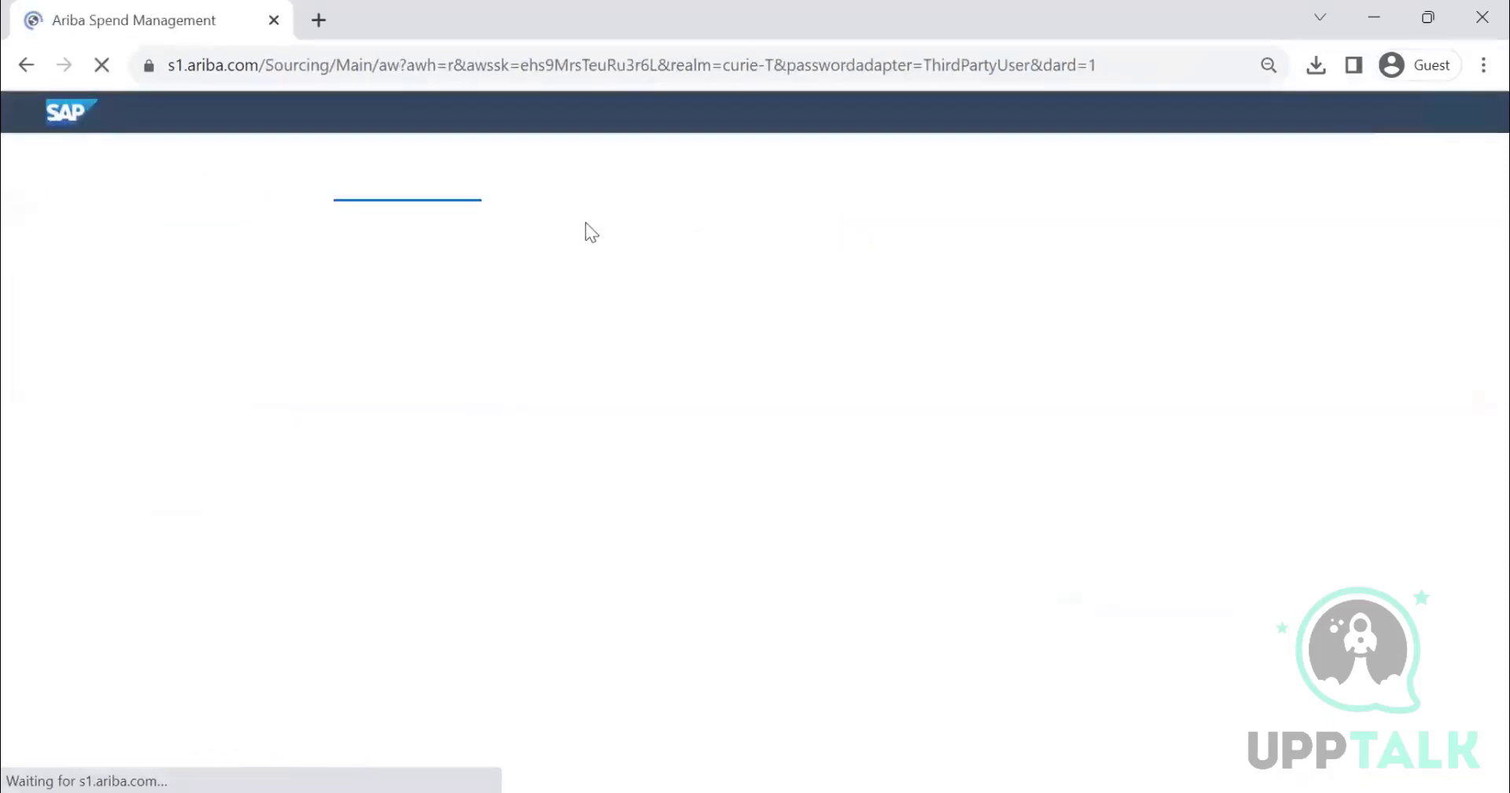
pyautogui.scroll(-1, 79, 696)
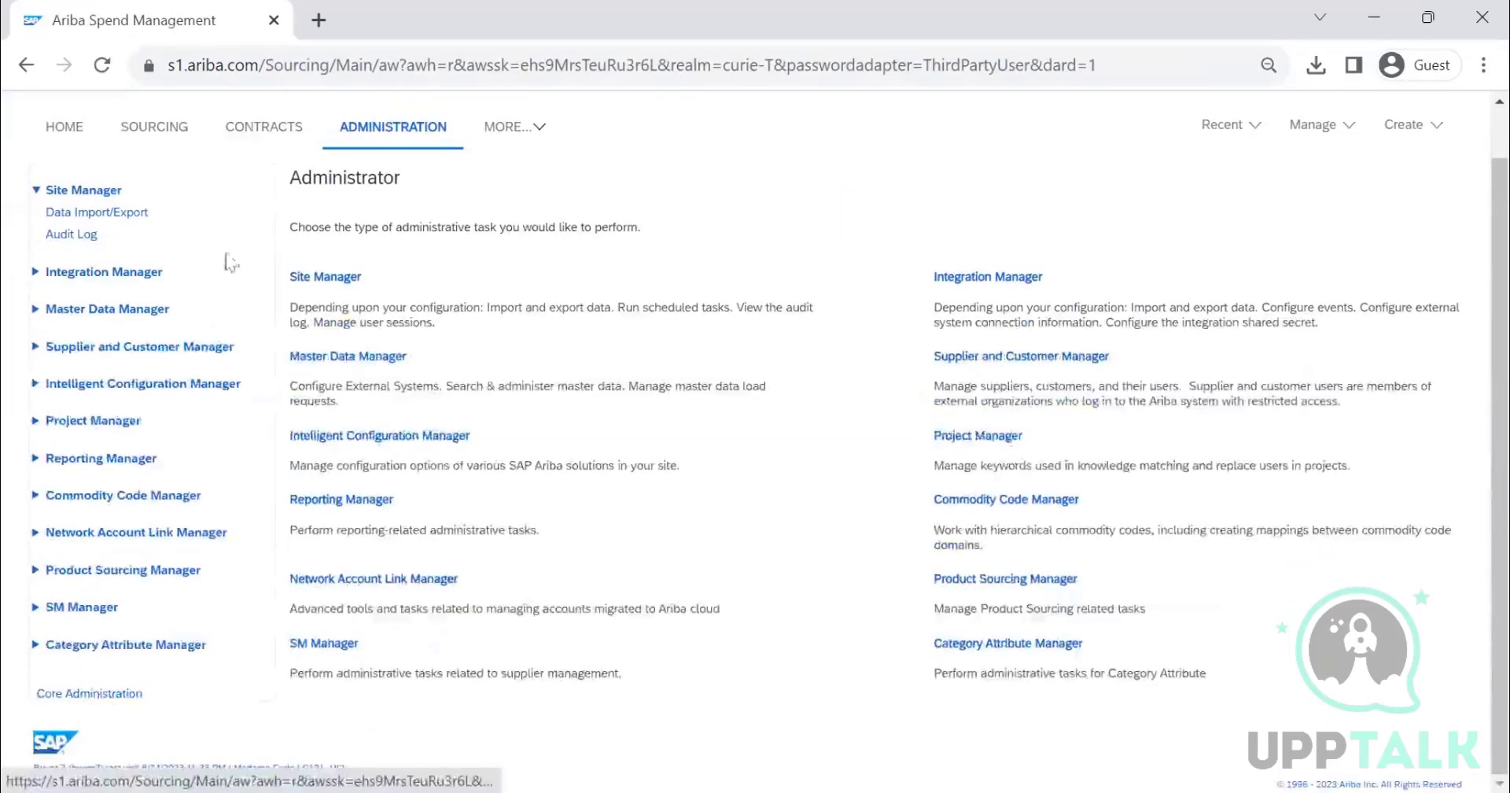
pyautogui.click(107, 690)
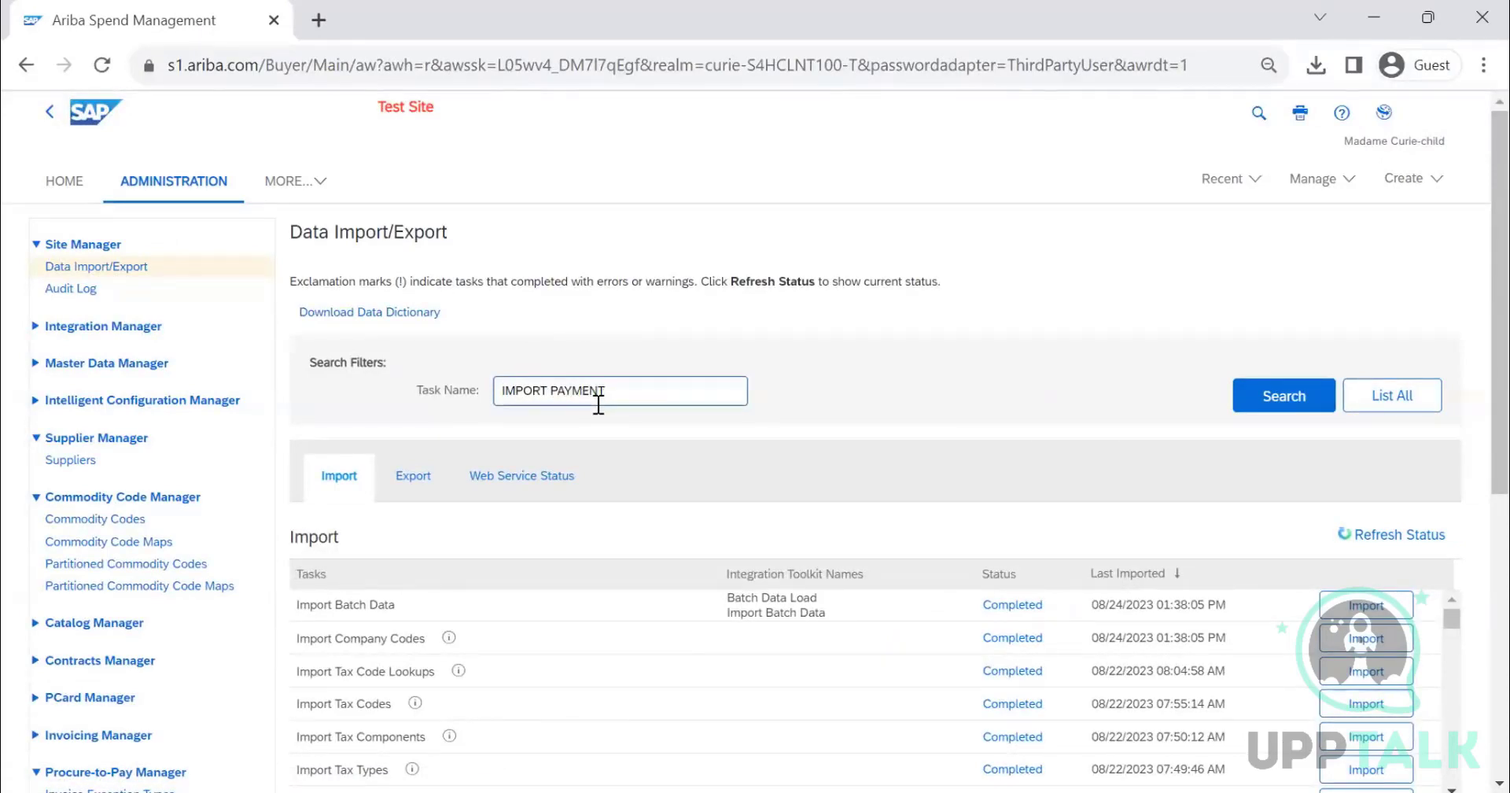
pyautogui.press('Return')
pyautogui.scroll(-2, 618, 572)
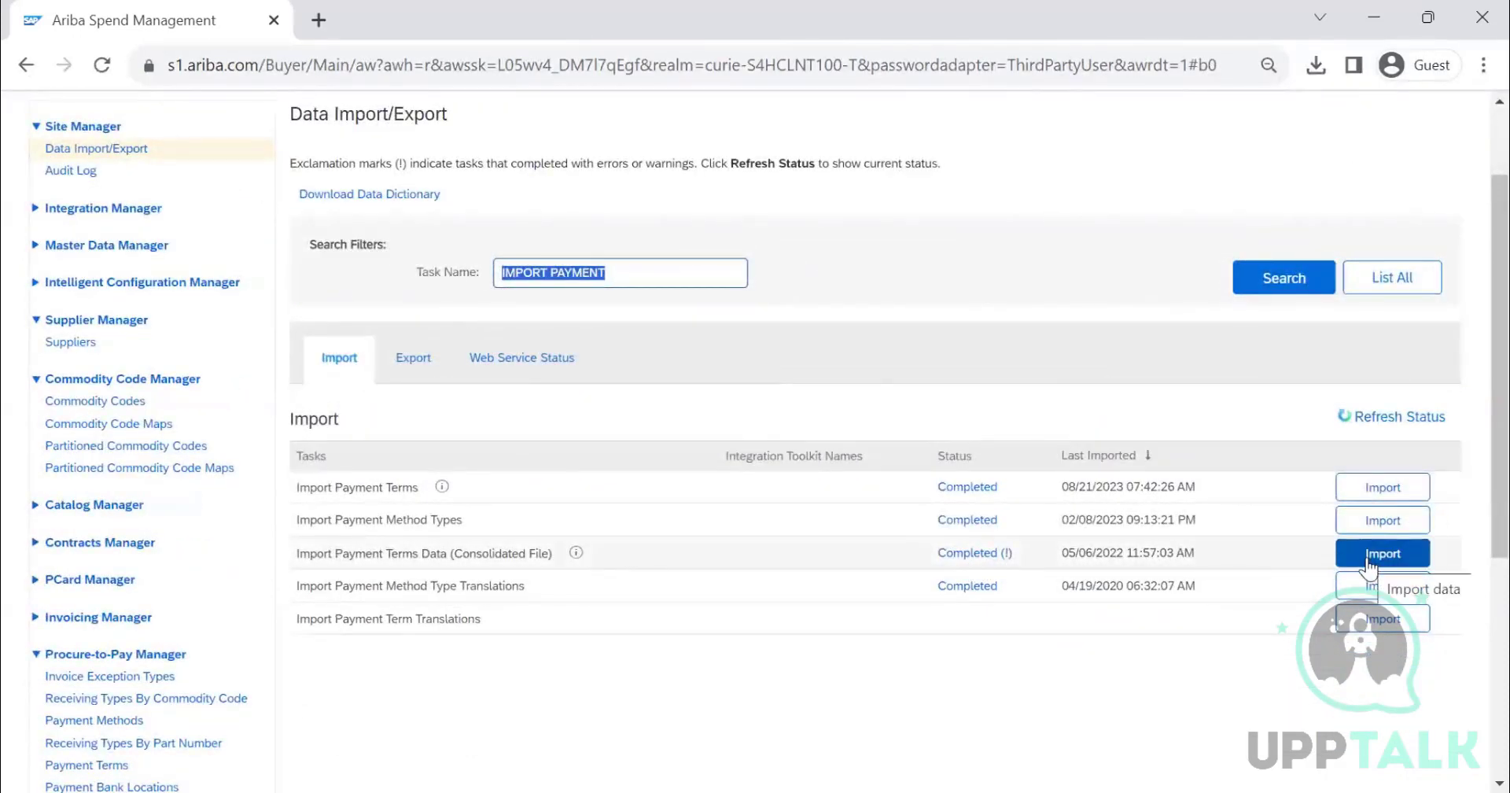
# - Open the Import Payment Terms Data (Consolidated File) task and read the Load and Create operation descriptions
pyautogui.click(1382, 486)
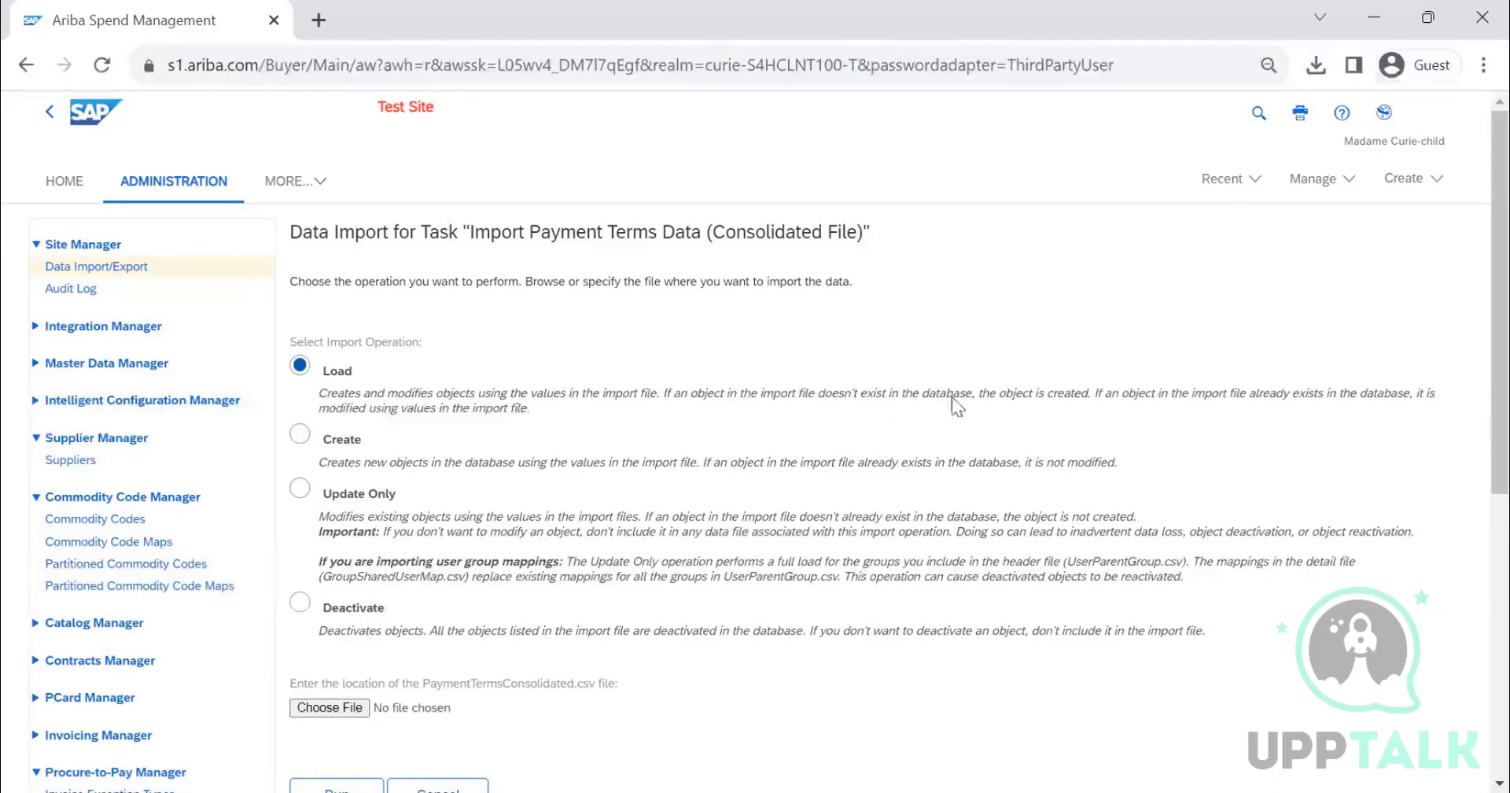
pyautogui.moveTo(1092, 390); pyautogui.dragTo(663, 390)
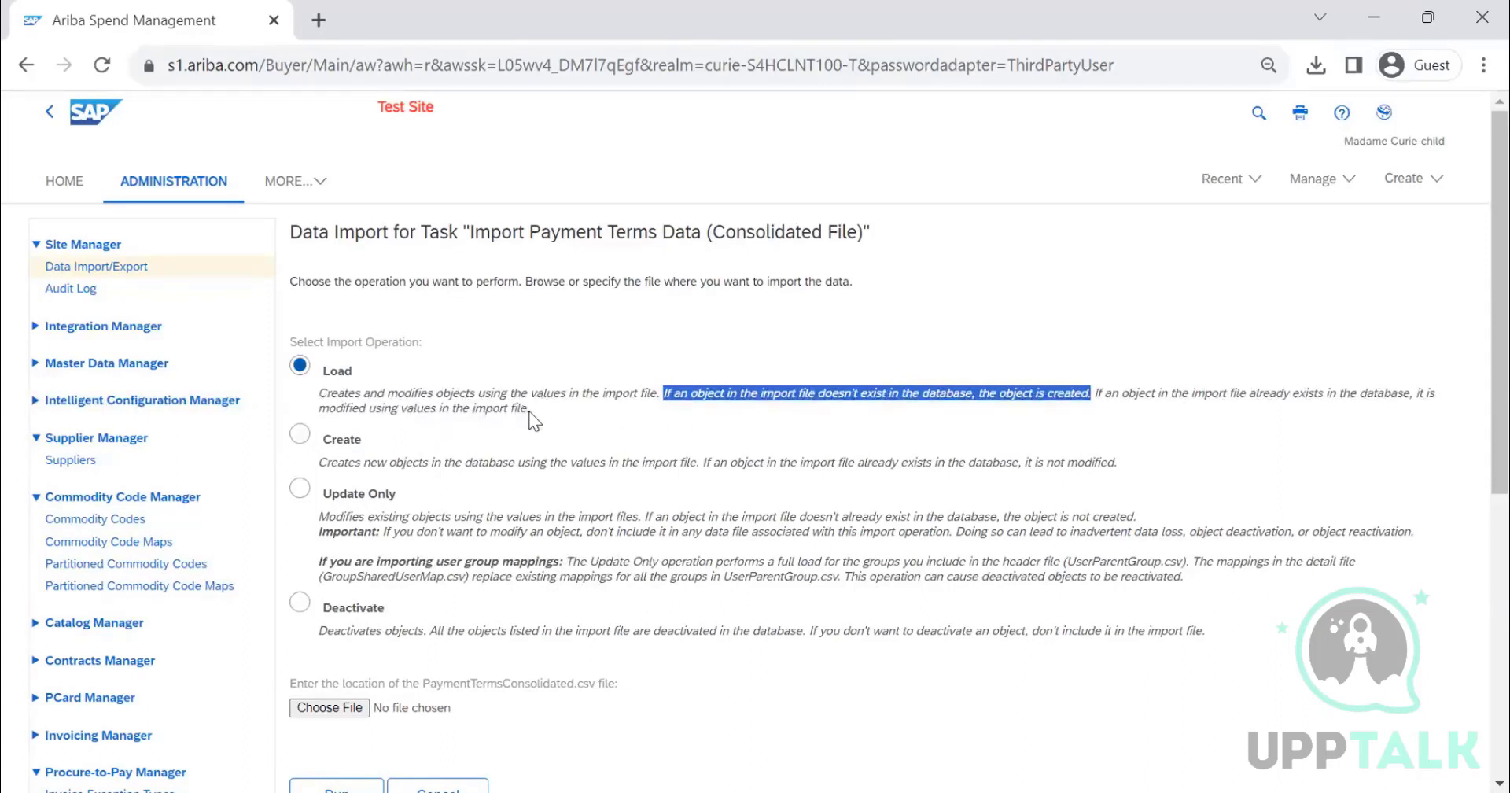
pyautogui.moveTo(529, 411); pyautogui.dragTo(322, 399)
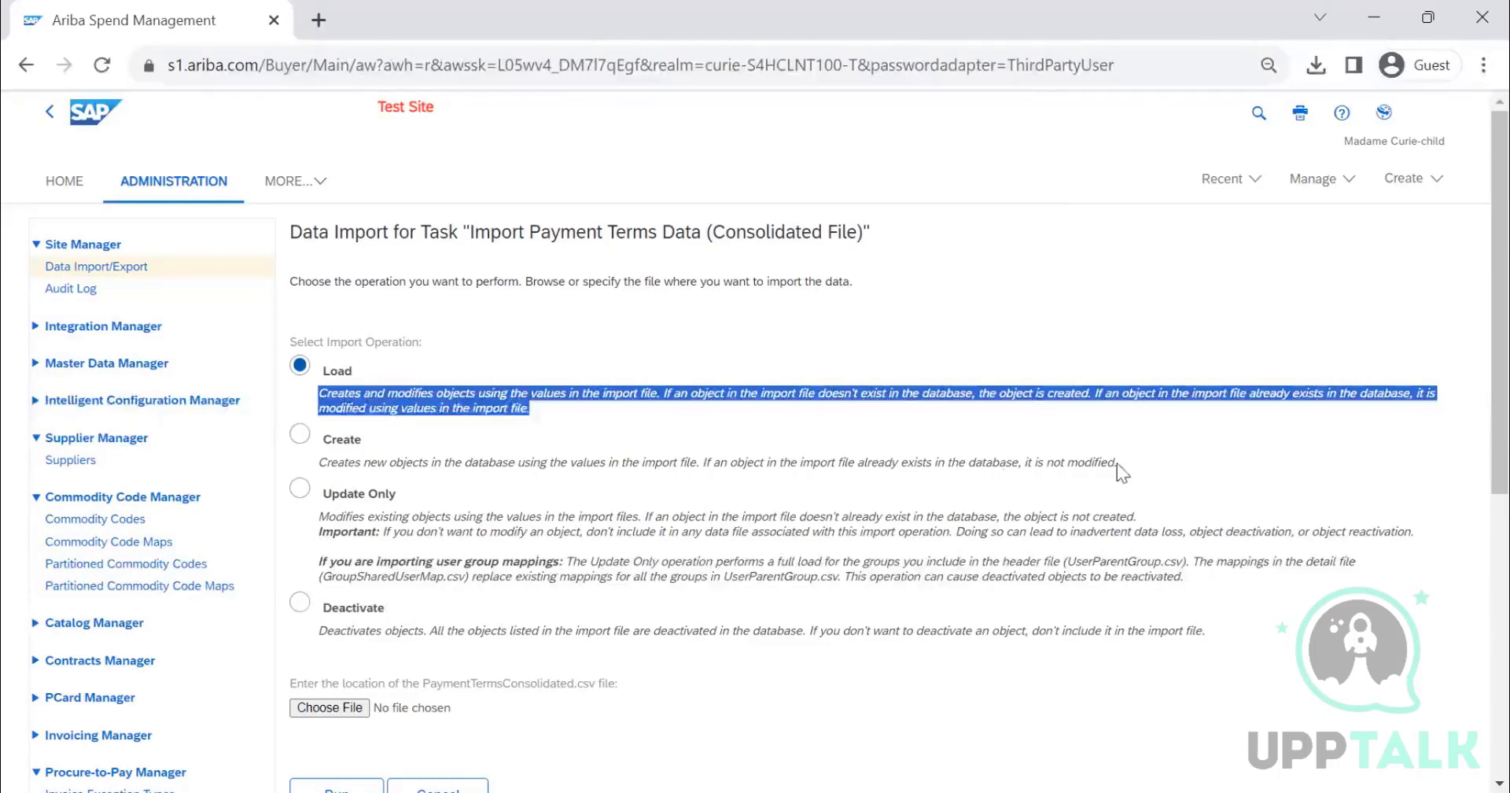
pyautogui.moveTo(1116, 464); pyautogui.dragTo(307, 460)
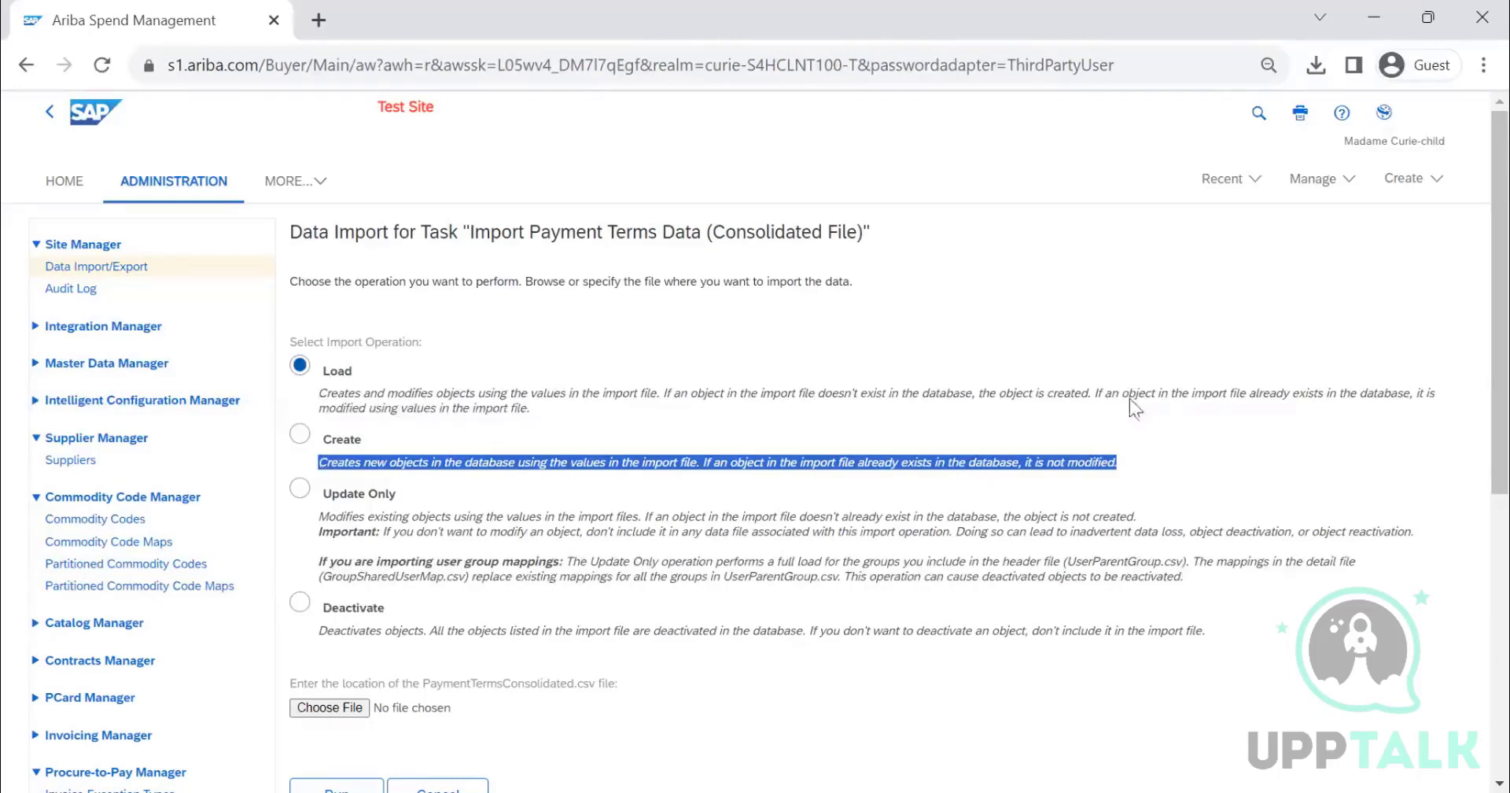
pyautogui.scroll(-2, 1141, 417)
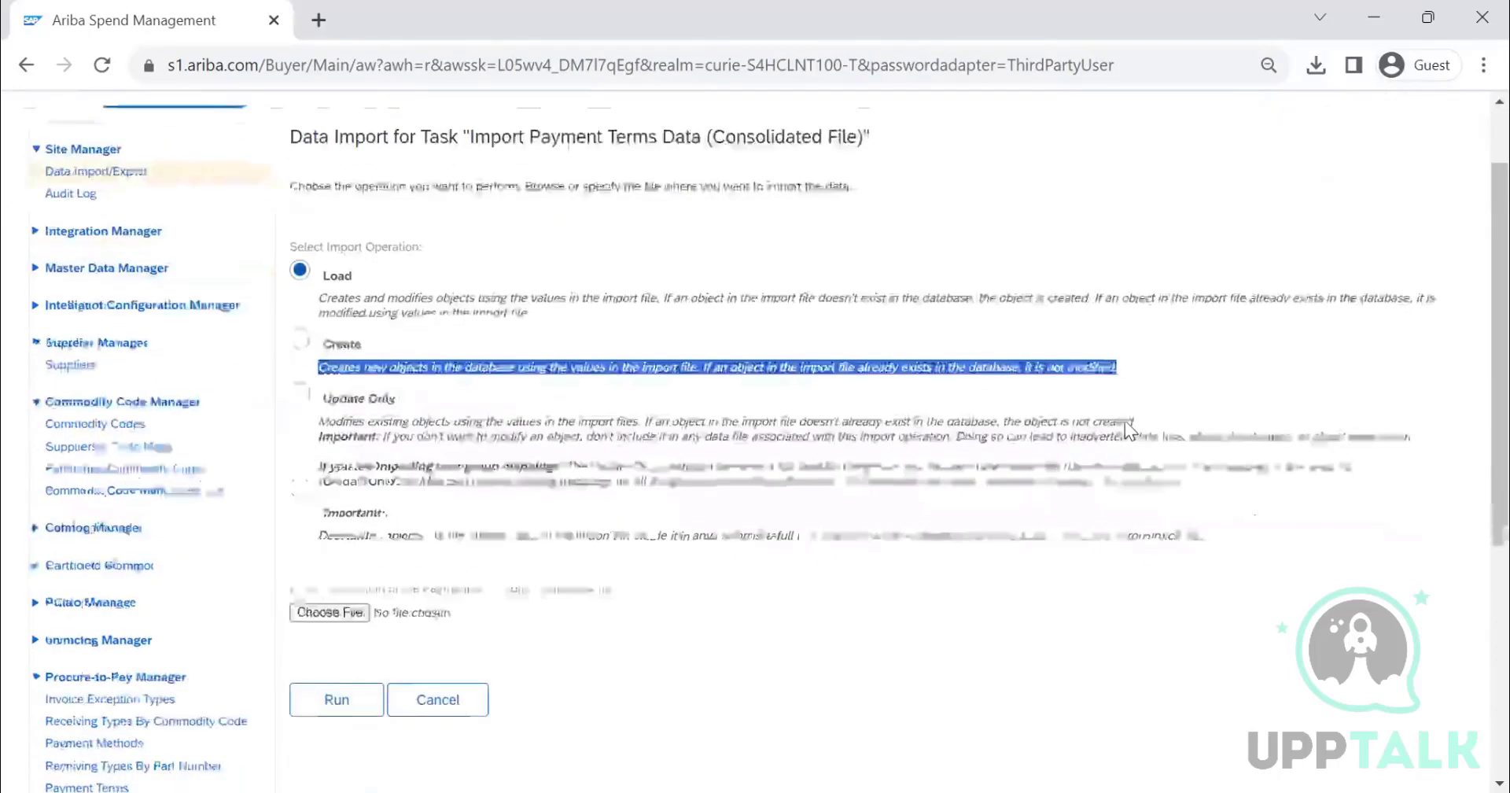
# - Try the Update Only and Deactivate import operations and cancel the import
pyautogui.click(364, 381)
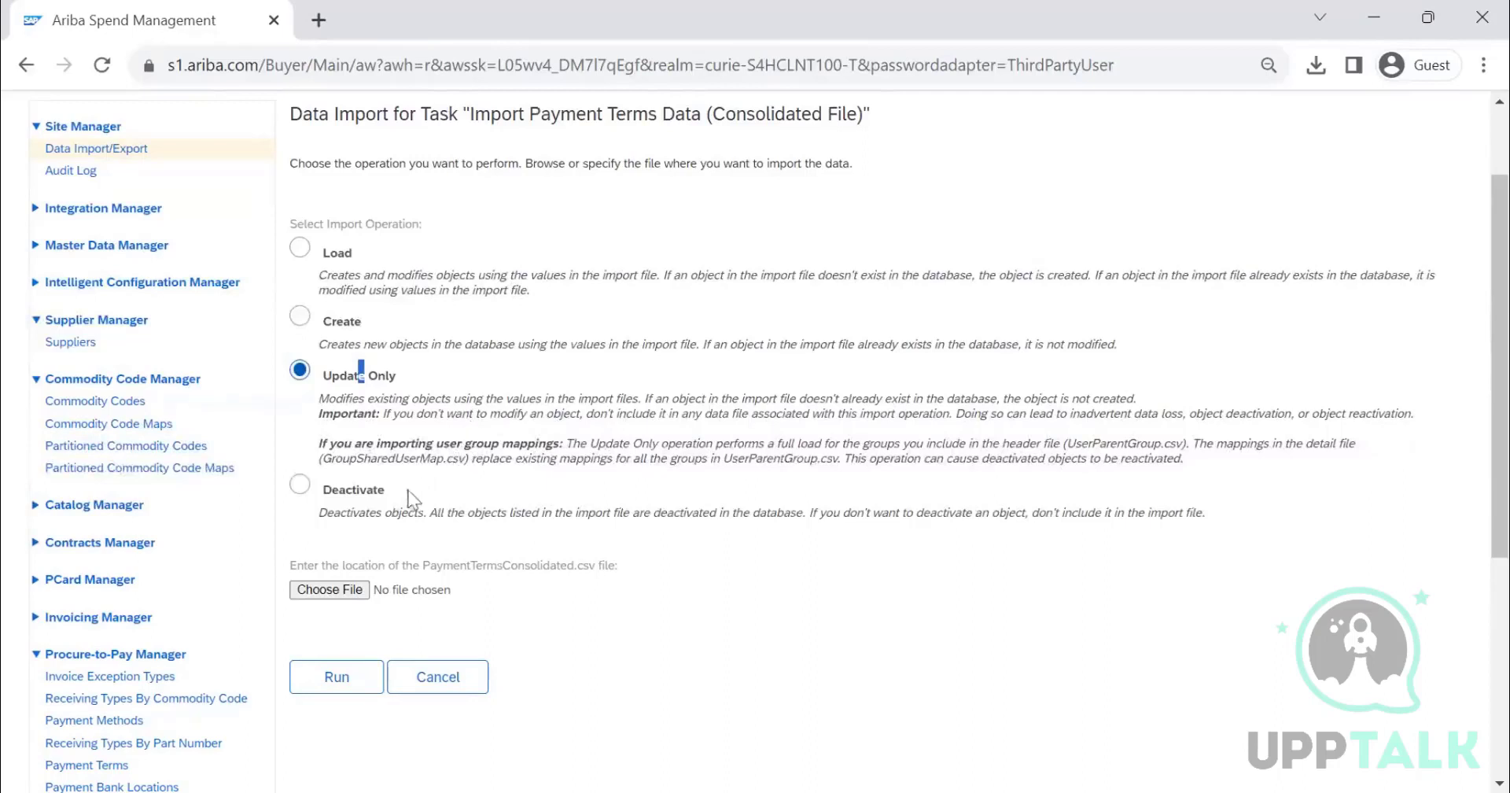
pyautogui.click(353, 492)
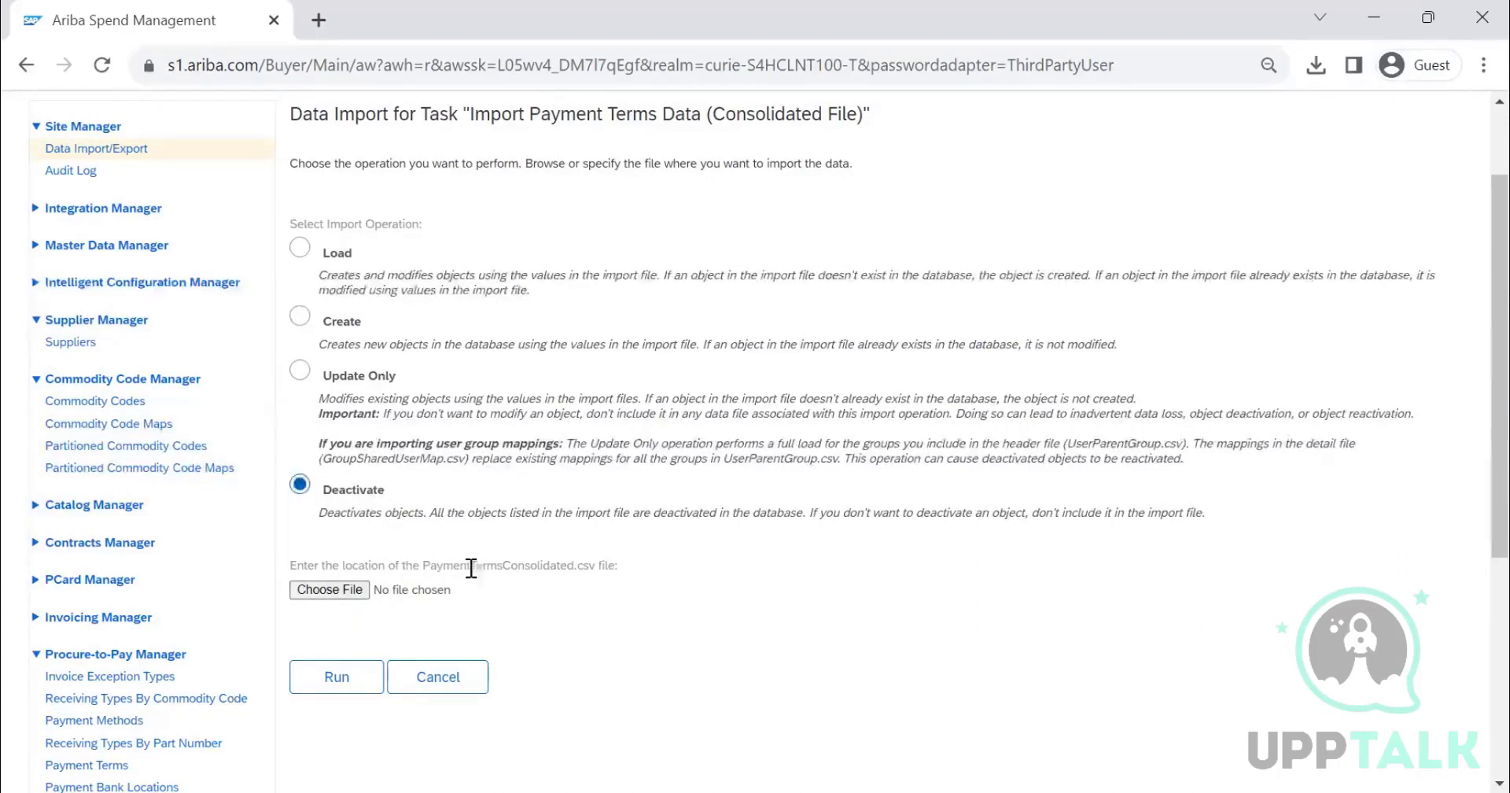
pyautogui.moveTo(471, 560); pyautogui.dragTo(638, 567)
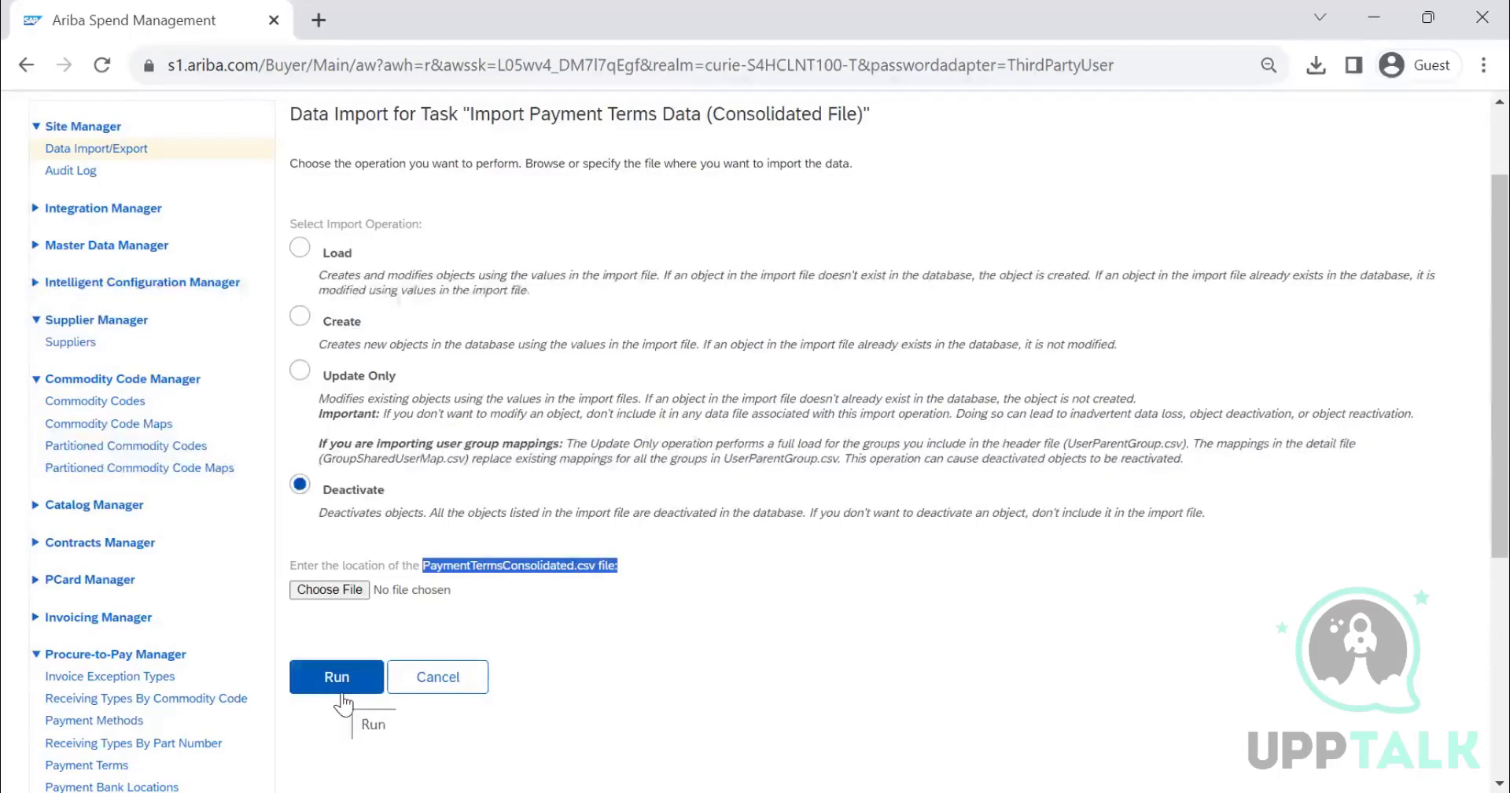
pyautogui.click(440, 679)
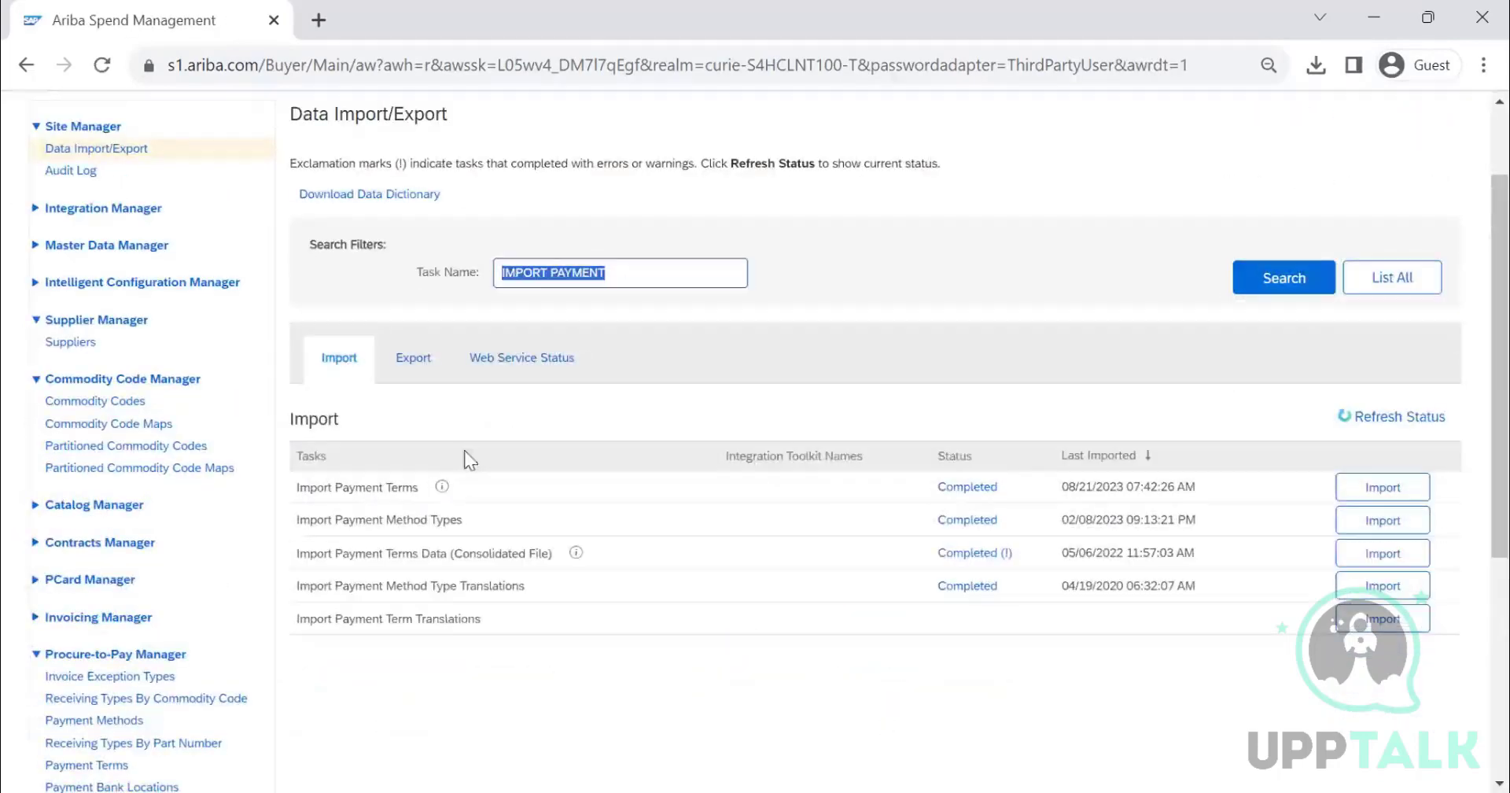
# - Switch to the export tasks and search for EXPORT PAYMENT
pyautogui.click(431, 367)
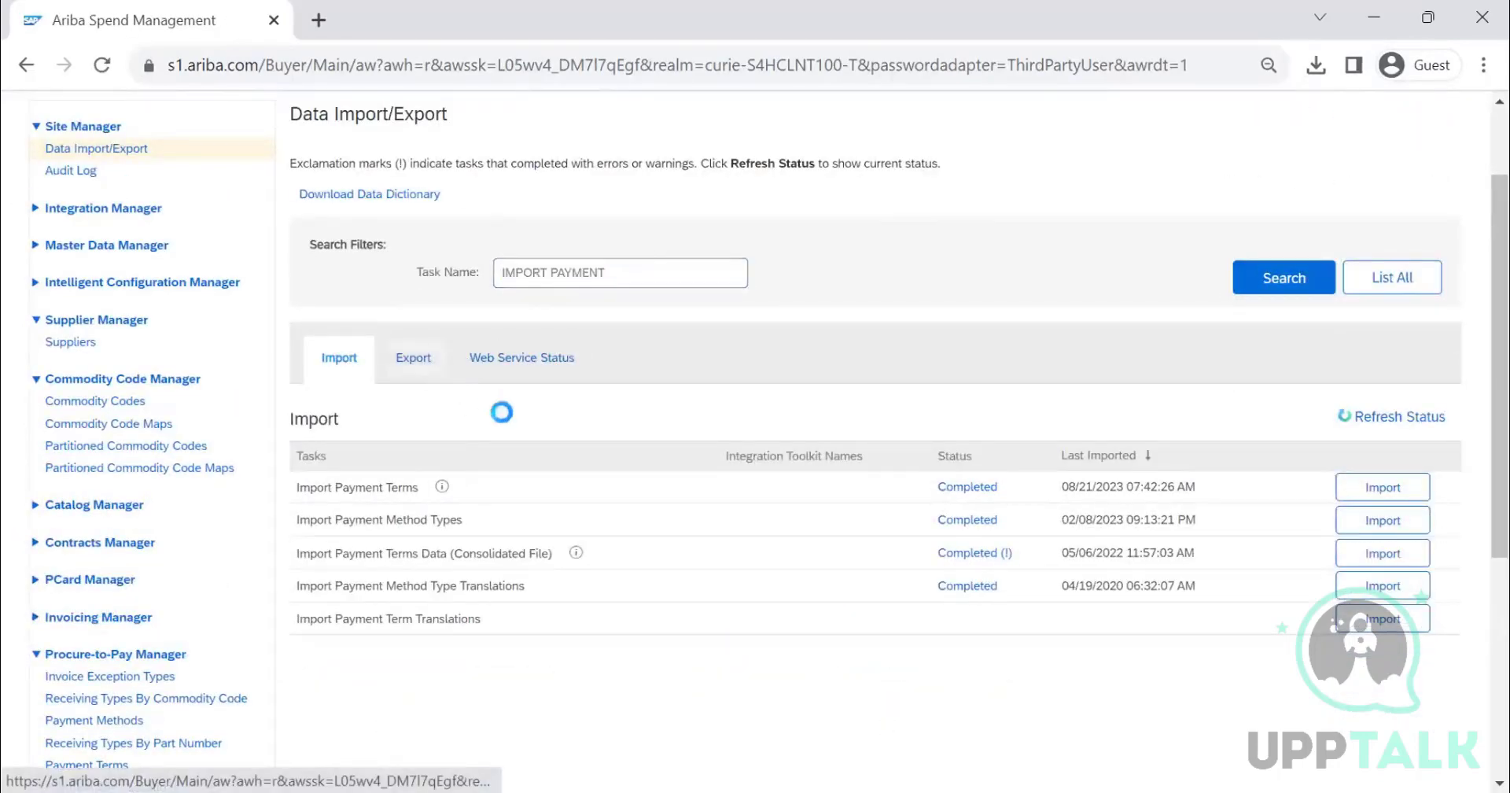
pyautogui.click(1301, 295)
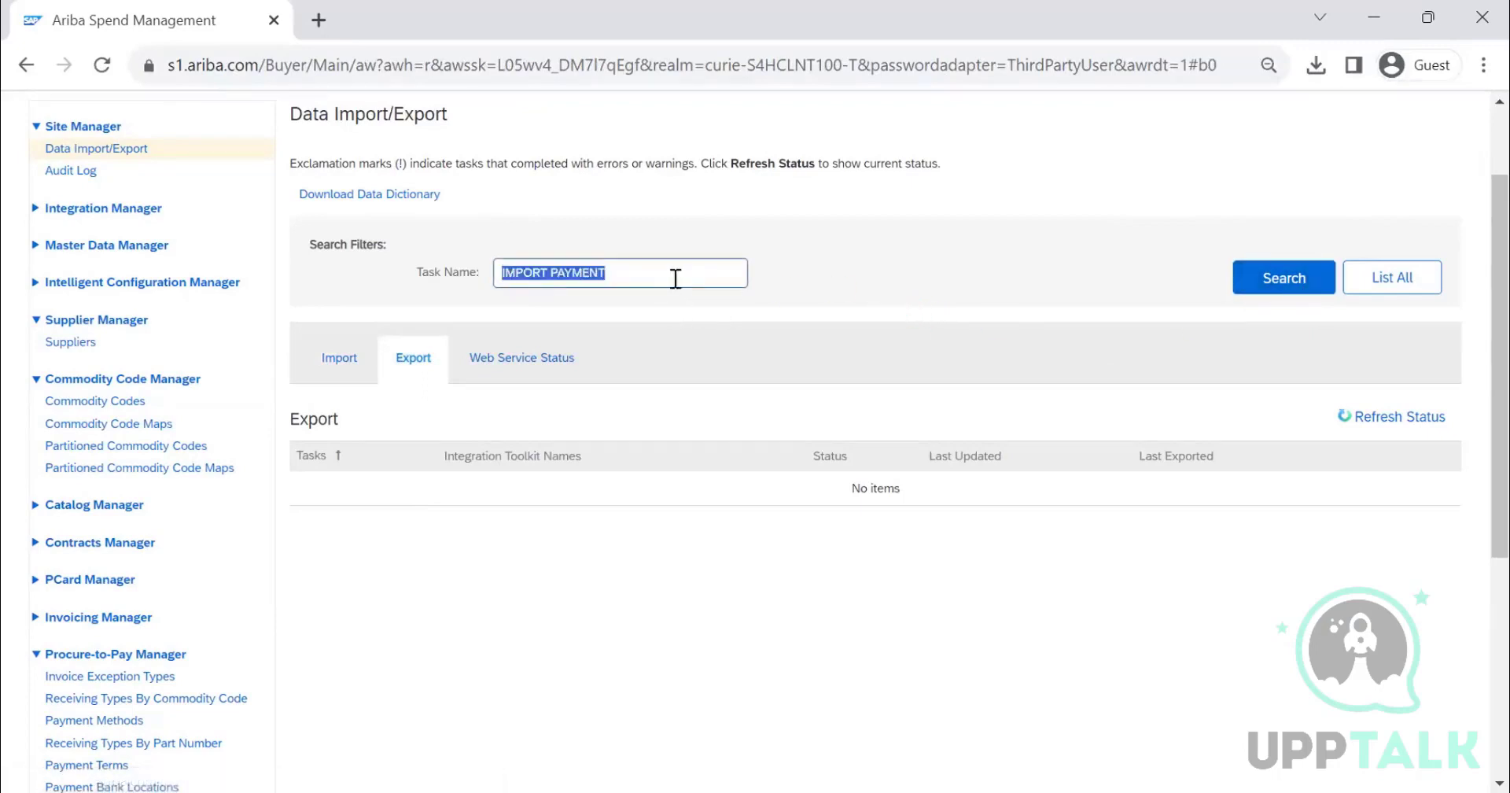
pyautogui.click(1262, 277)
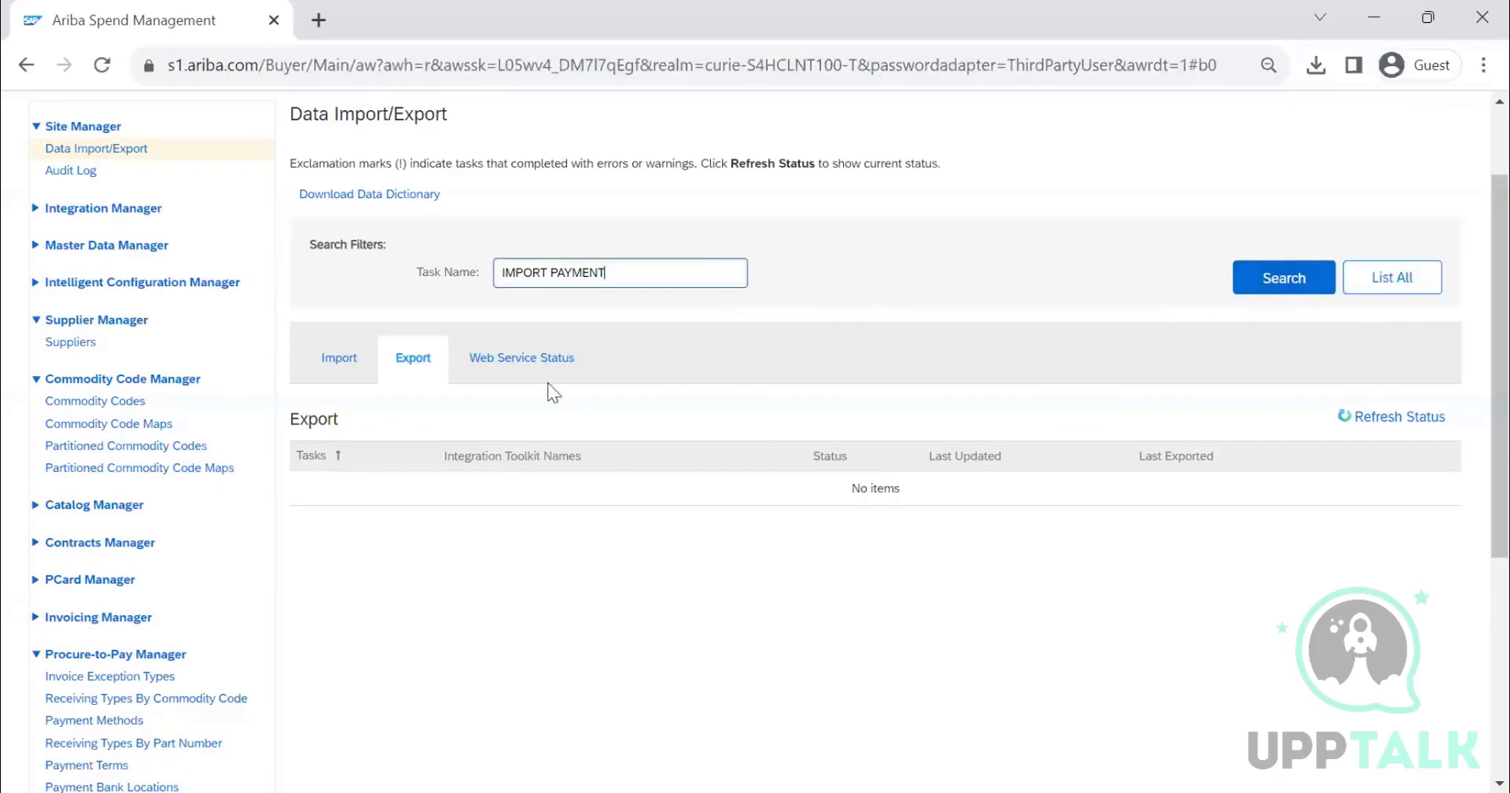
pyautogui.doubleClick(531, 275)
pyautogui.write('EXPORT')
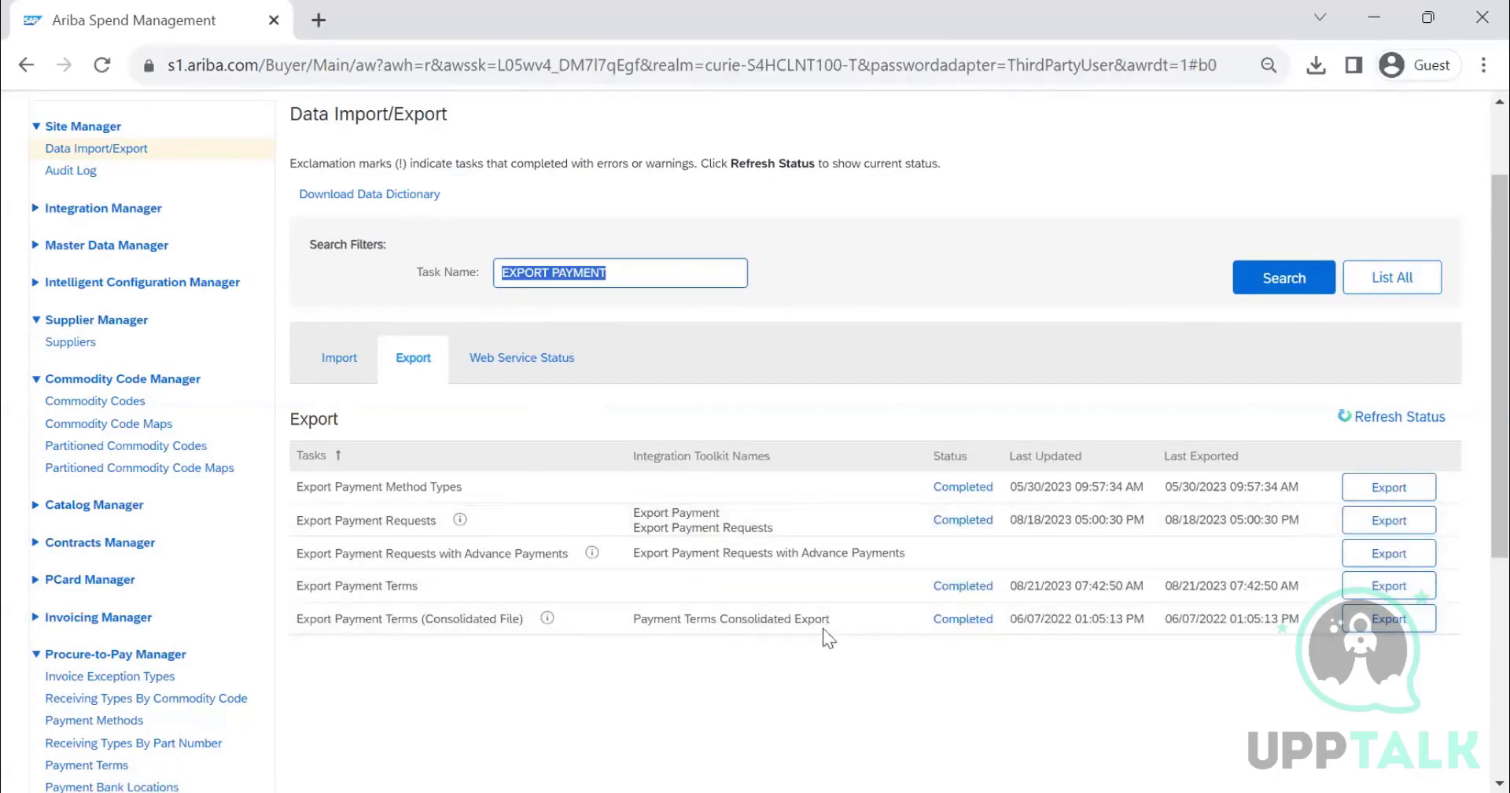
# - Export Payment Terms (Consolidated File) with adapter source All and save it as PaymentTermsConsolidatedExport in Downloads
pyautogui.click(1391, 625)
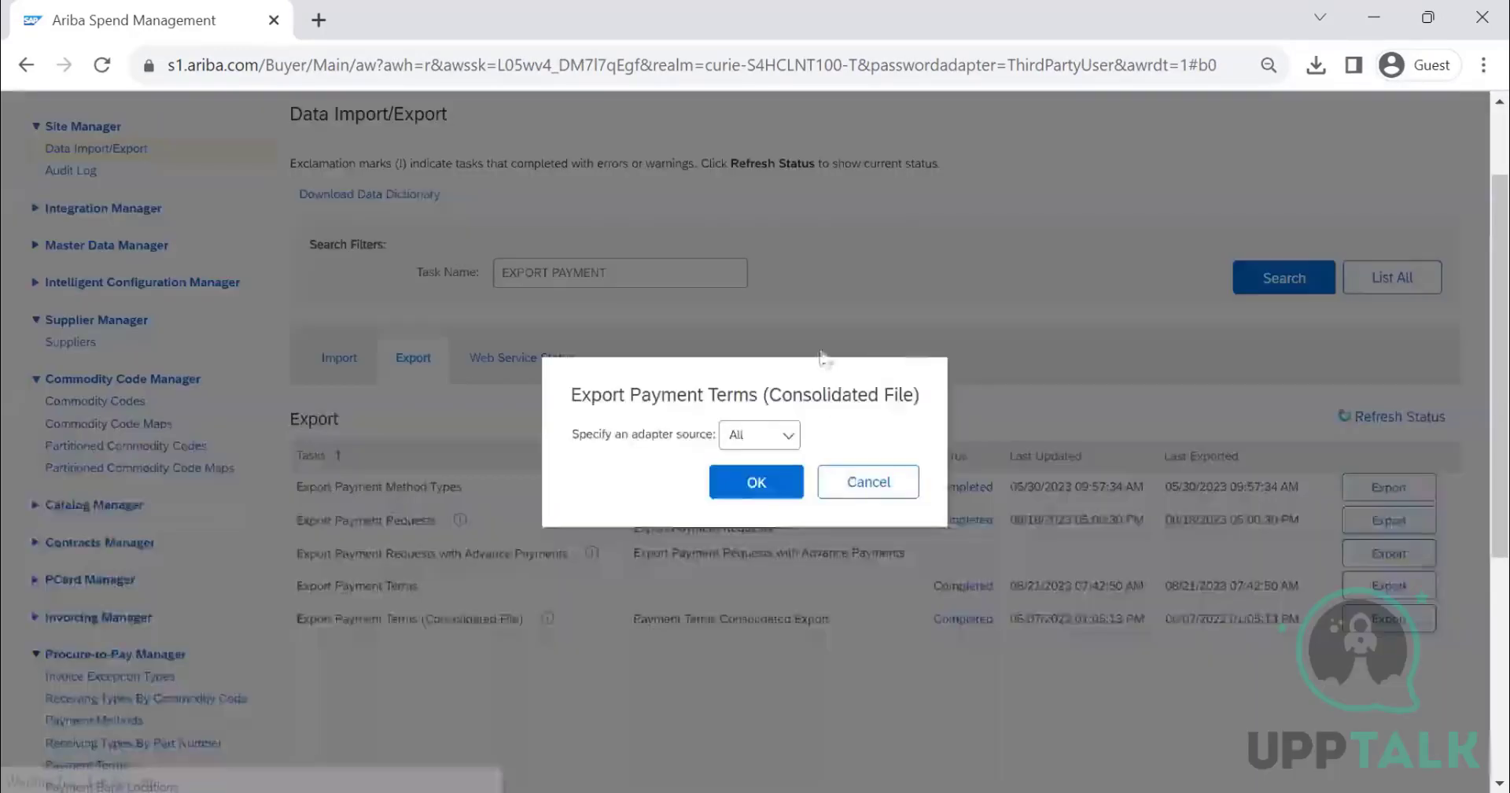
pyautogui.click(735, 482)
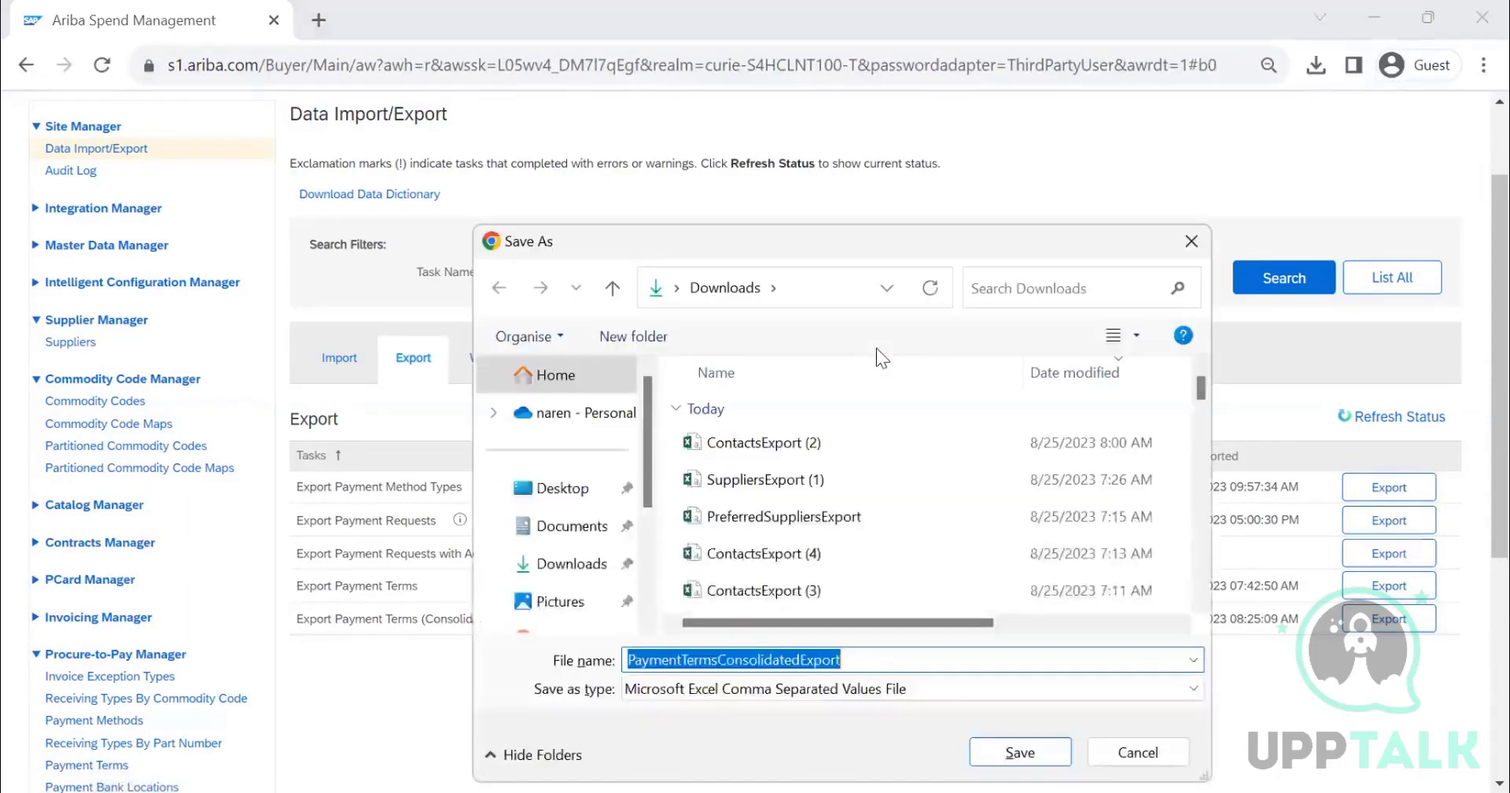
pyautogui.click(1030, 758)
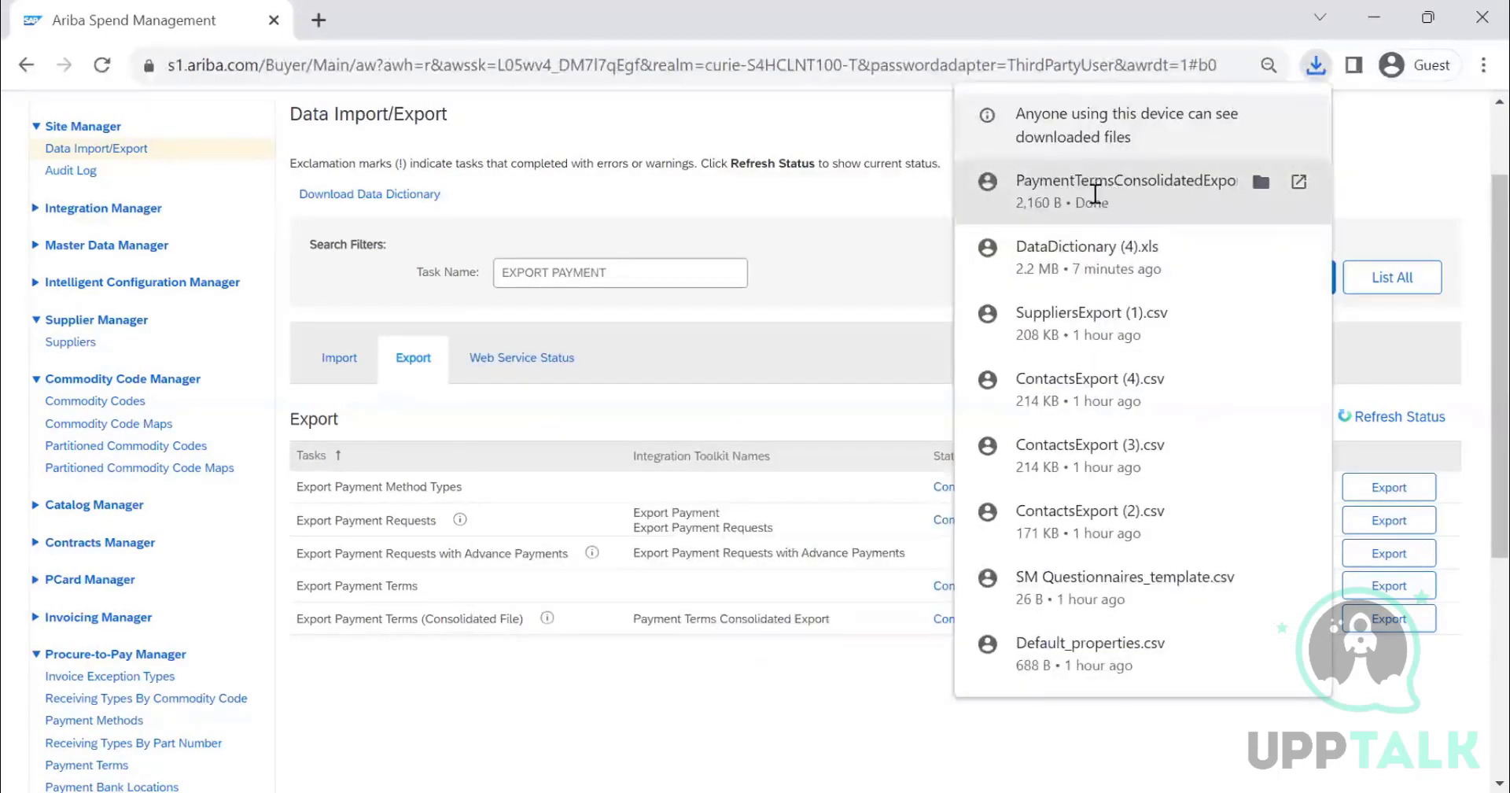
# - Open the downloaded PaymentTermsConsolidatedExport file and left-align the Name column
pyautogui.click(1100, 187)
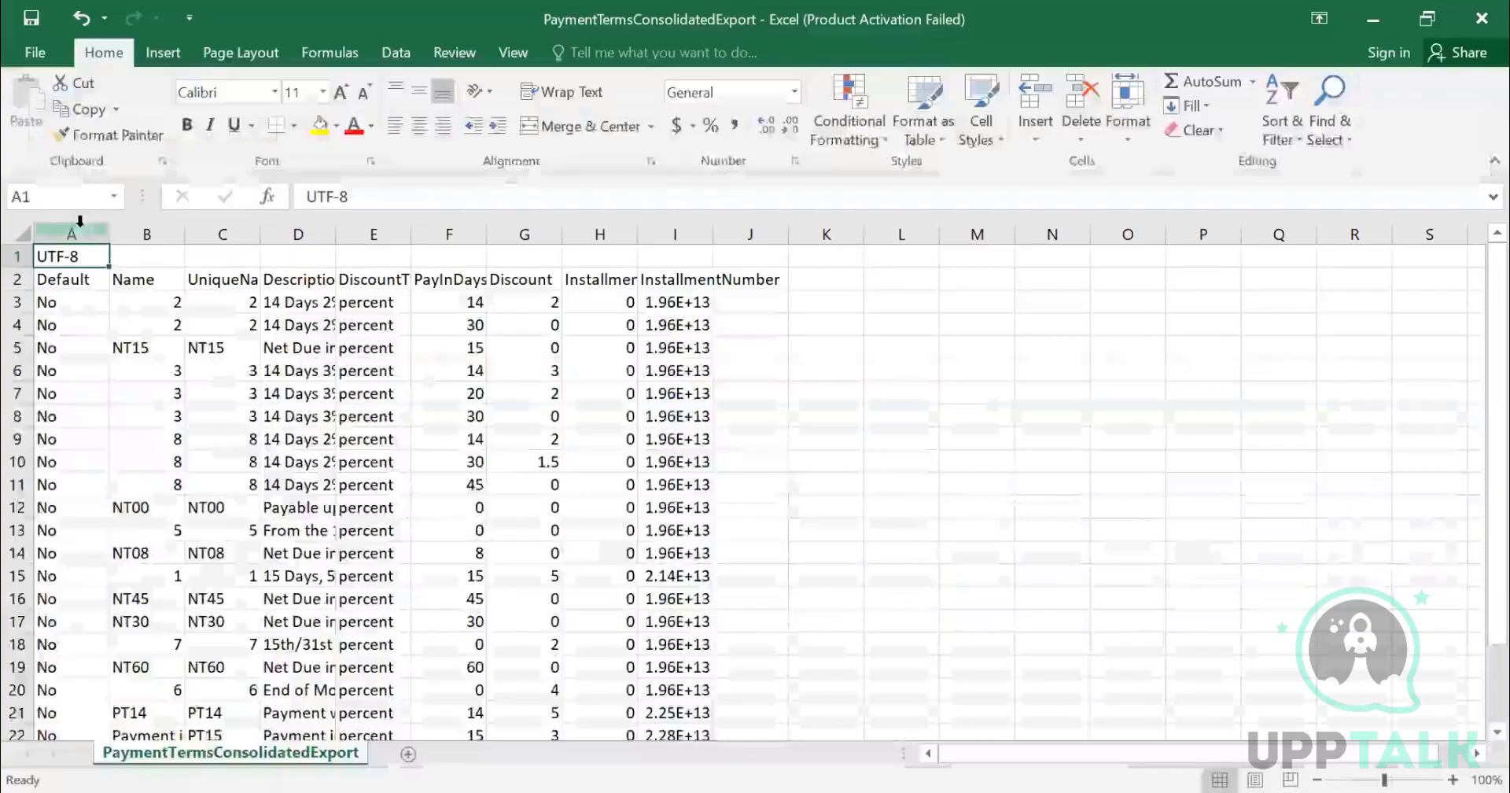
pyautogui.click(78, 233)
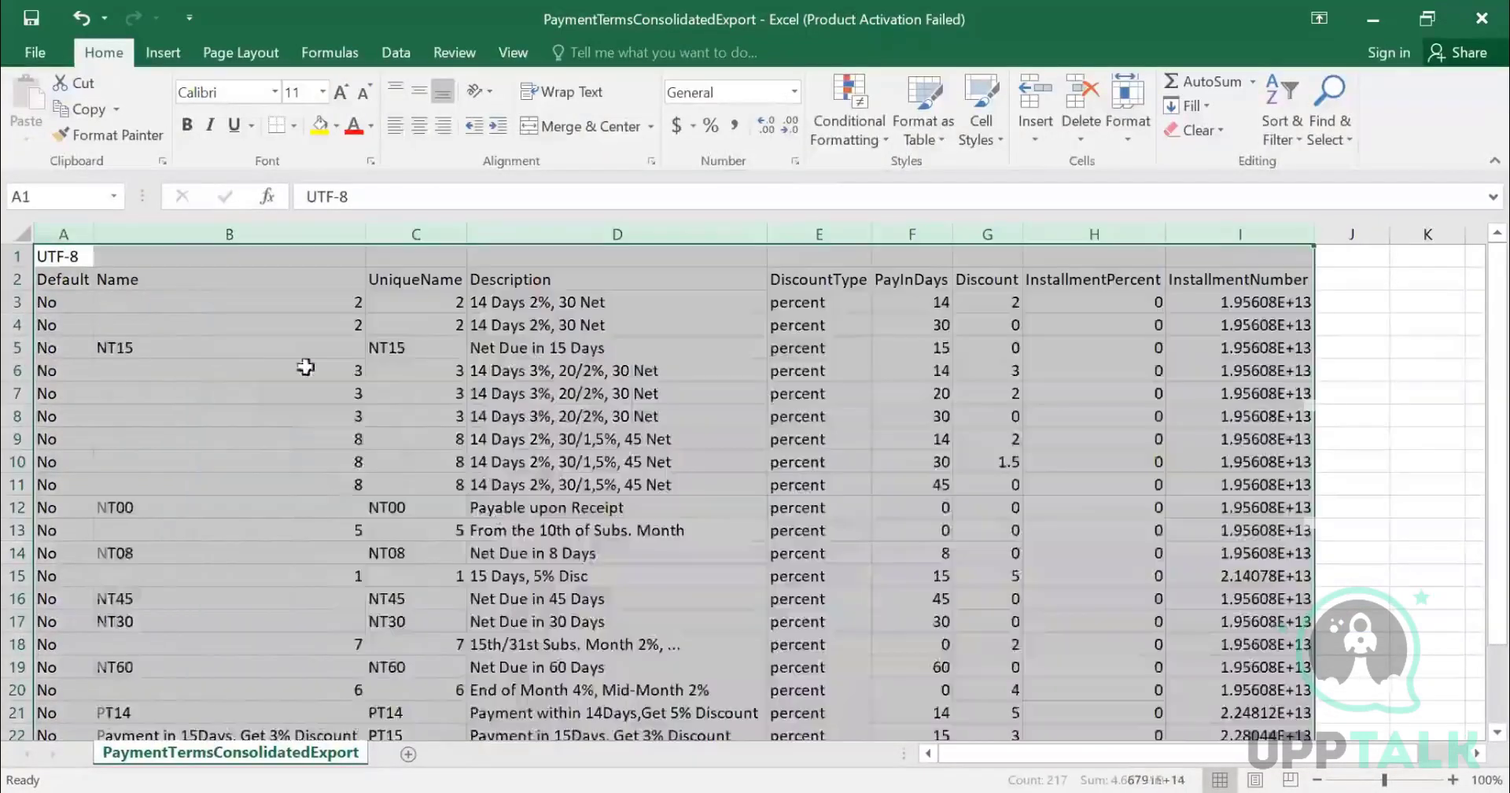
pyautogui.click(191, 235)
pyautogui.click(396, 126)
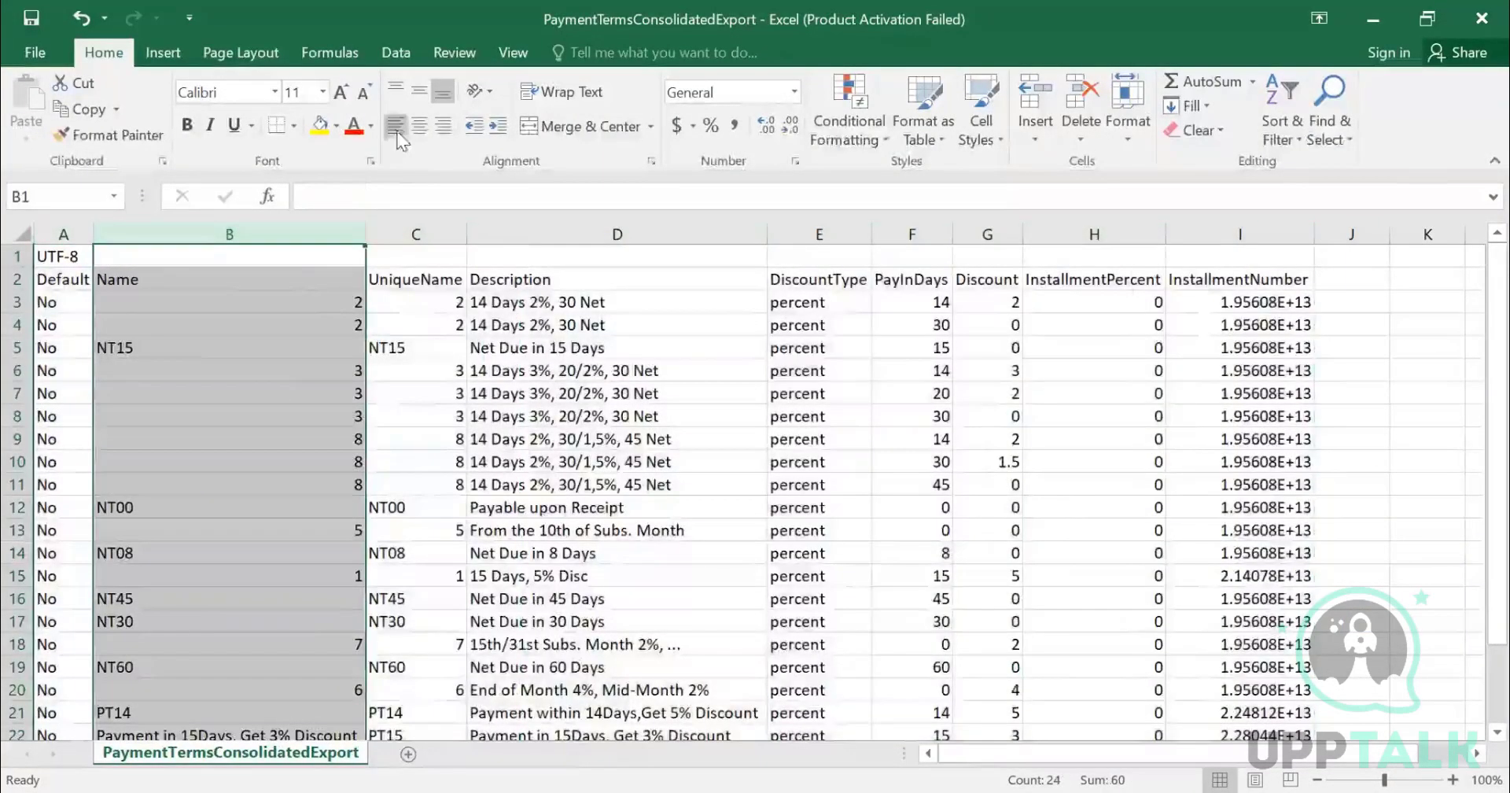
# - Examine the exported file's column headers from Default through InstallmentNumber
pyautogui.click(96, 278)
pyautogui.click(91, 277)
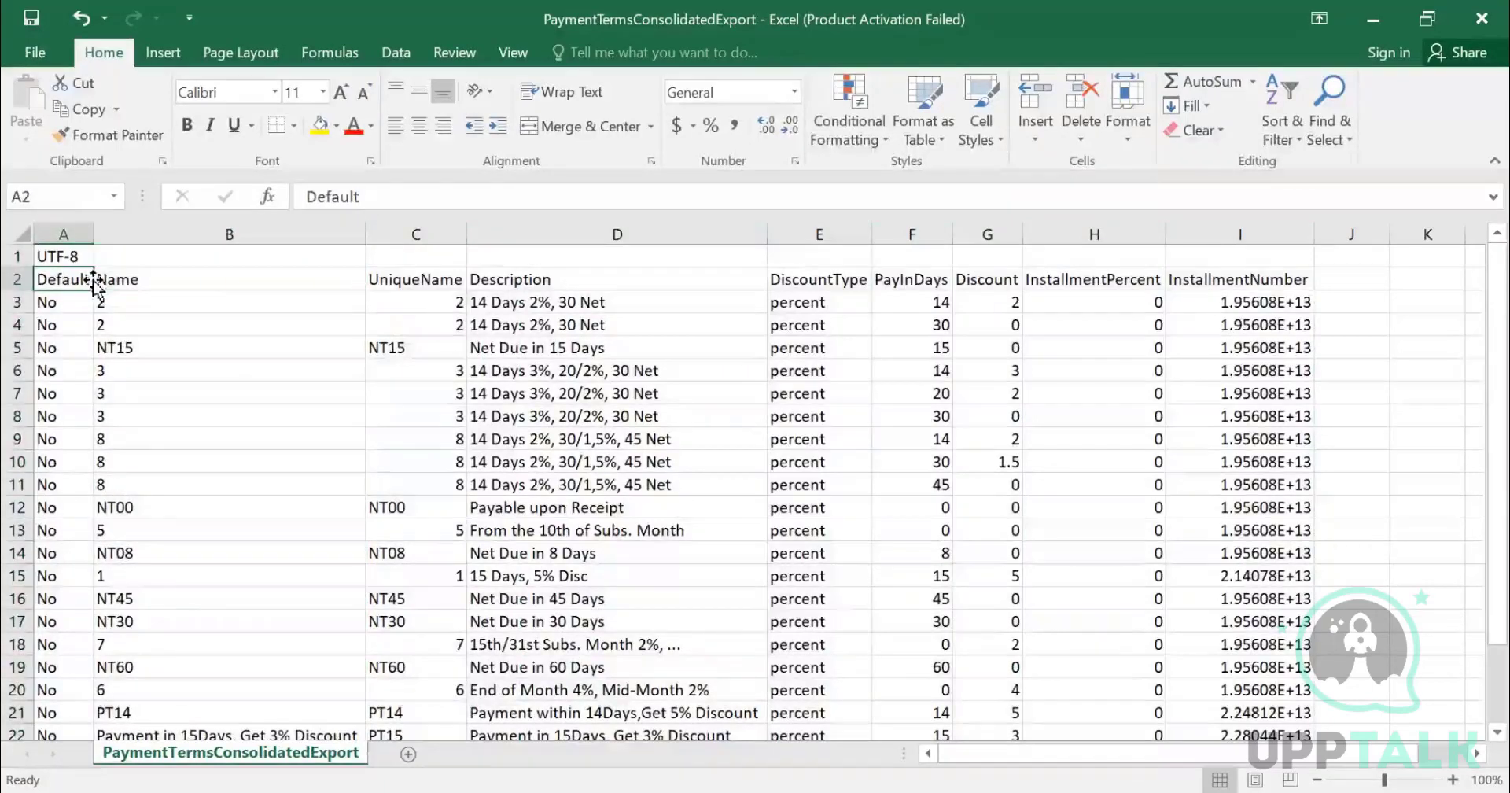
pyautogui.click(175, 281)
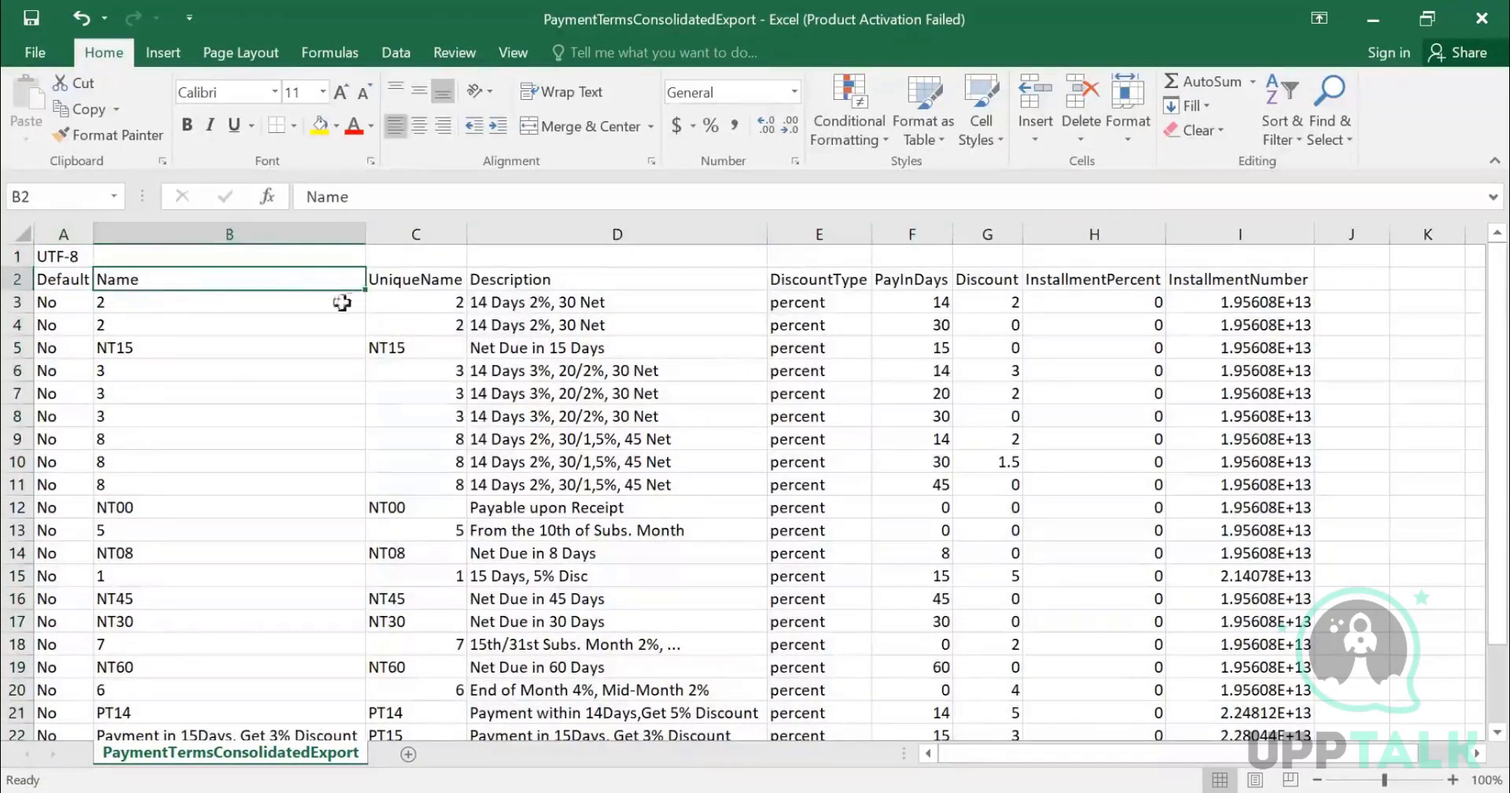
pyautogui.click(401, 288)
pyautogui.click(530, 277)
pyautogui.click(788, 278)
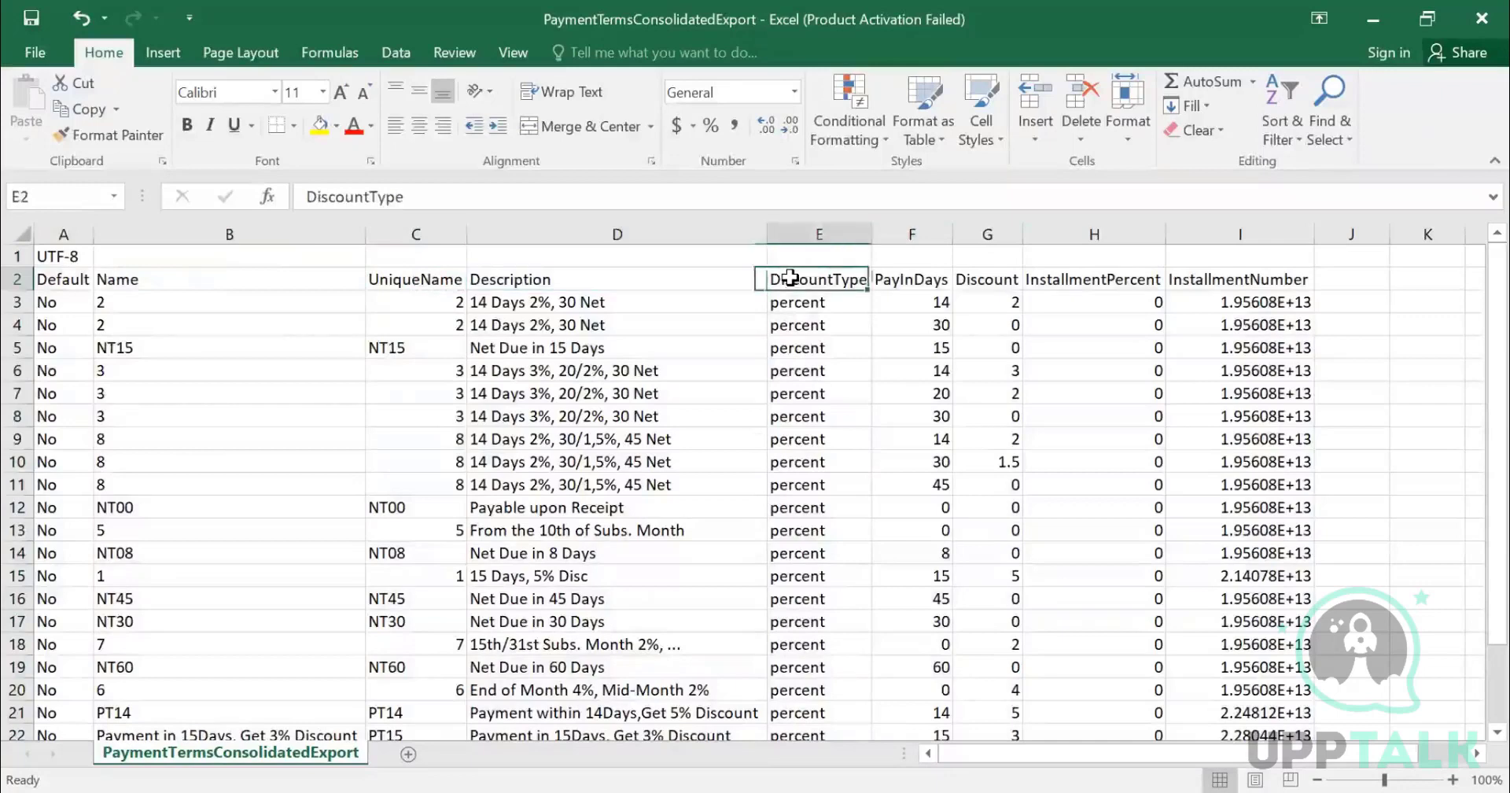
pyautogui.click(906, 288)
pyautogui.click(986, 282)
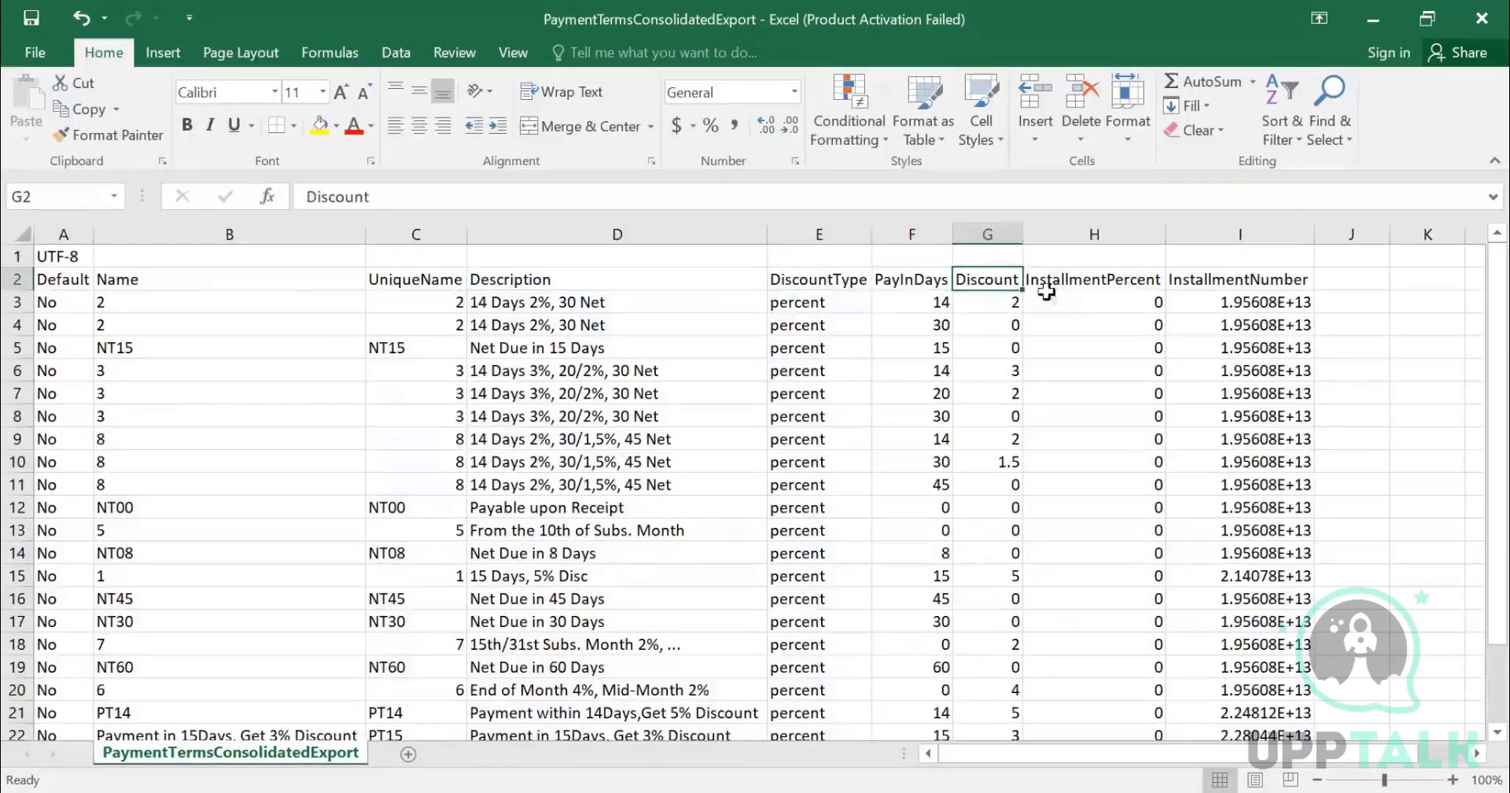
pyautogui.click(1091, 287)
pyautogui.click(1238, 280)
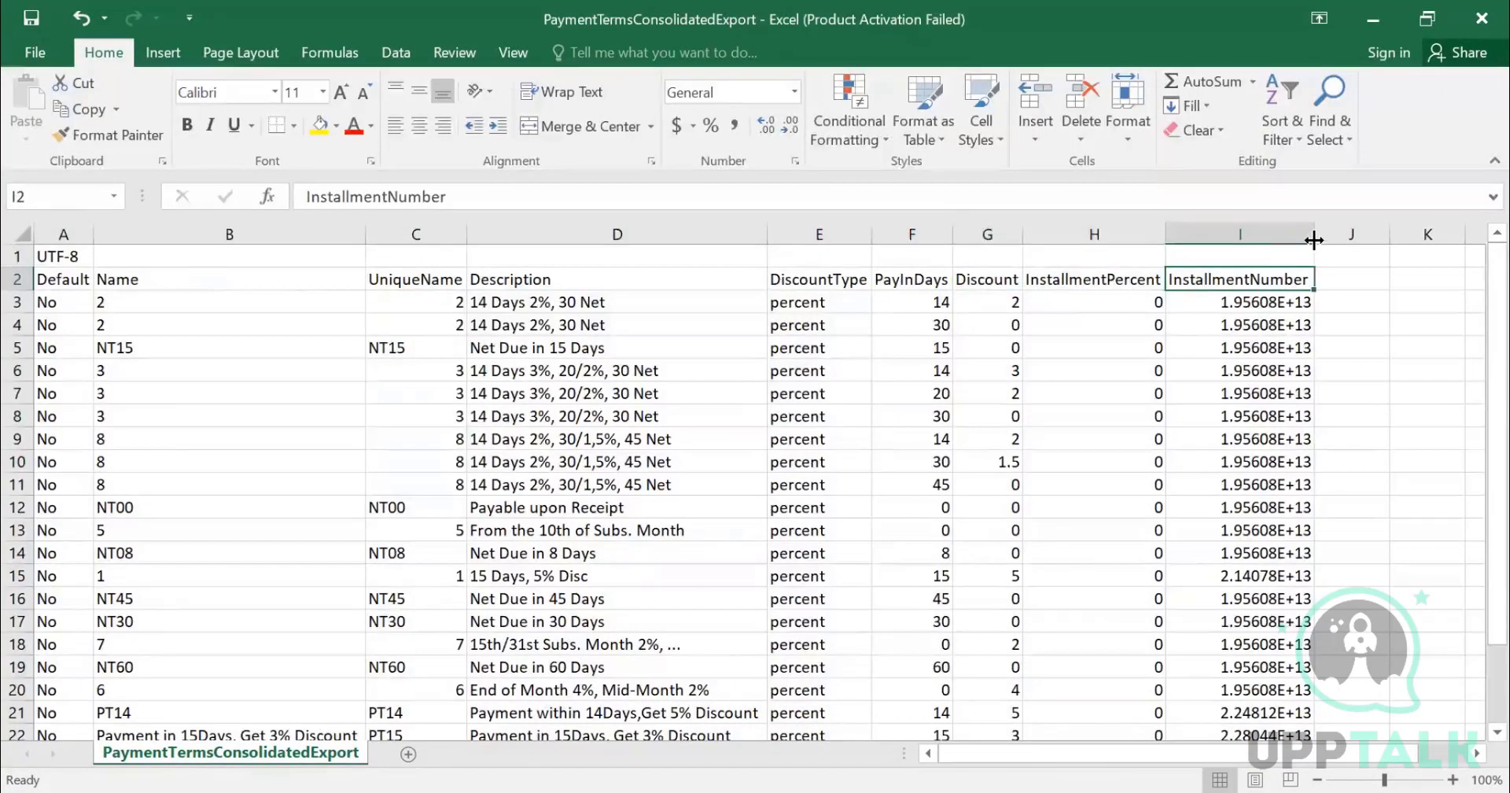
# - Apply a custom number format of 0 to the InstallmentNumber column so the full numbers display
pyautogui.click(1282, 233)
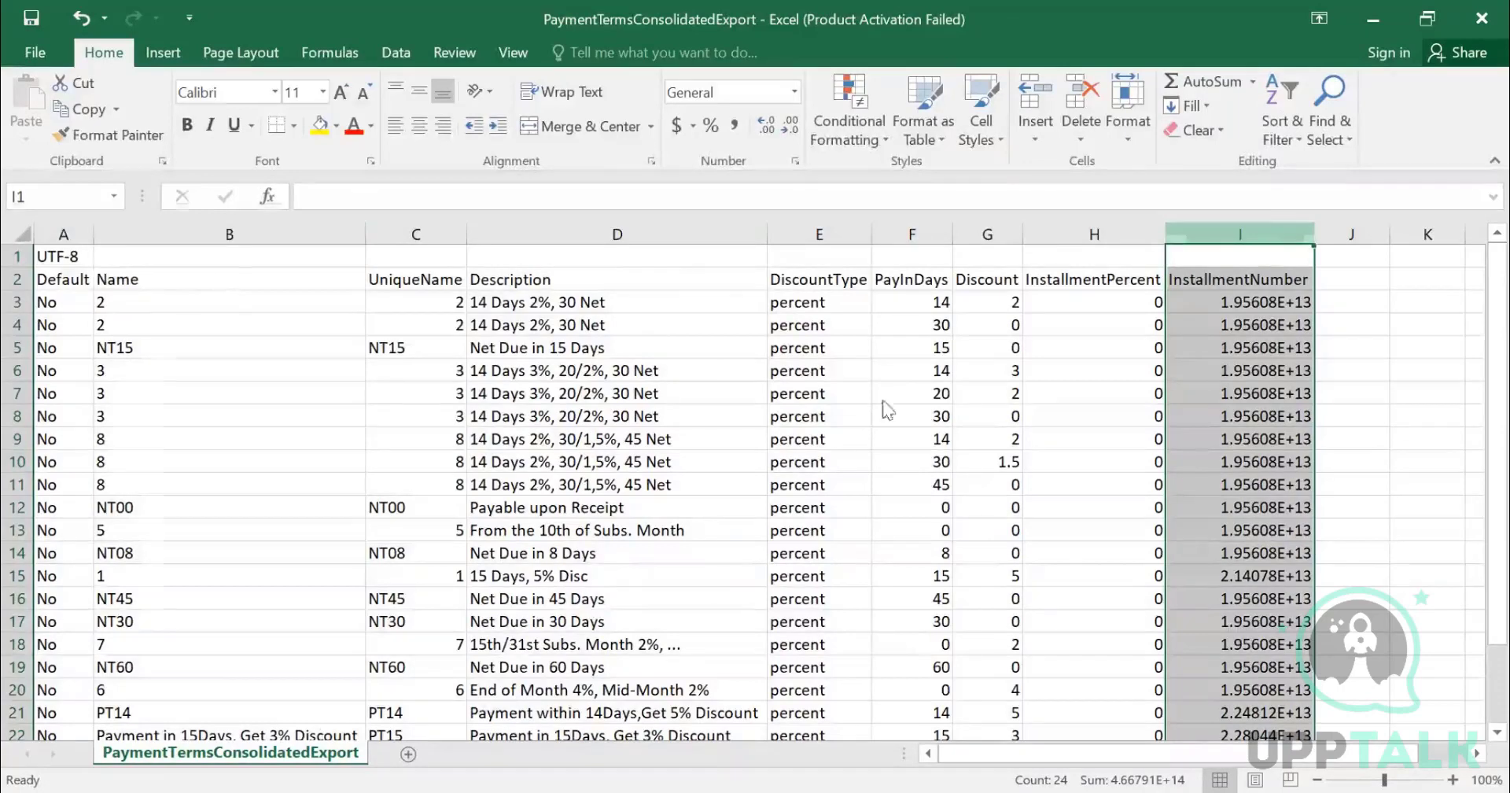
pyautogui.hotkey('ctrl', '1')
pyautogui.click(56, 332)
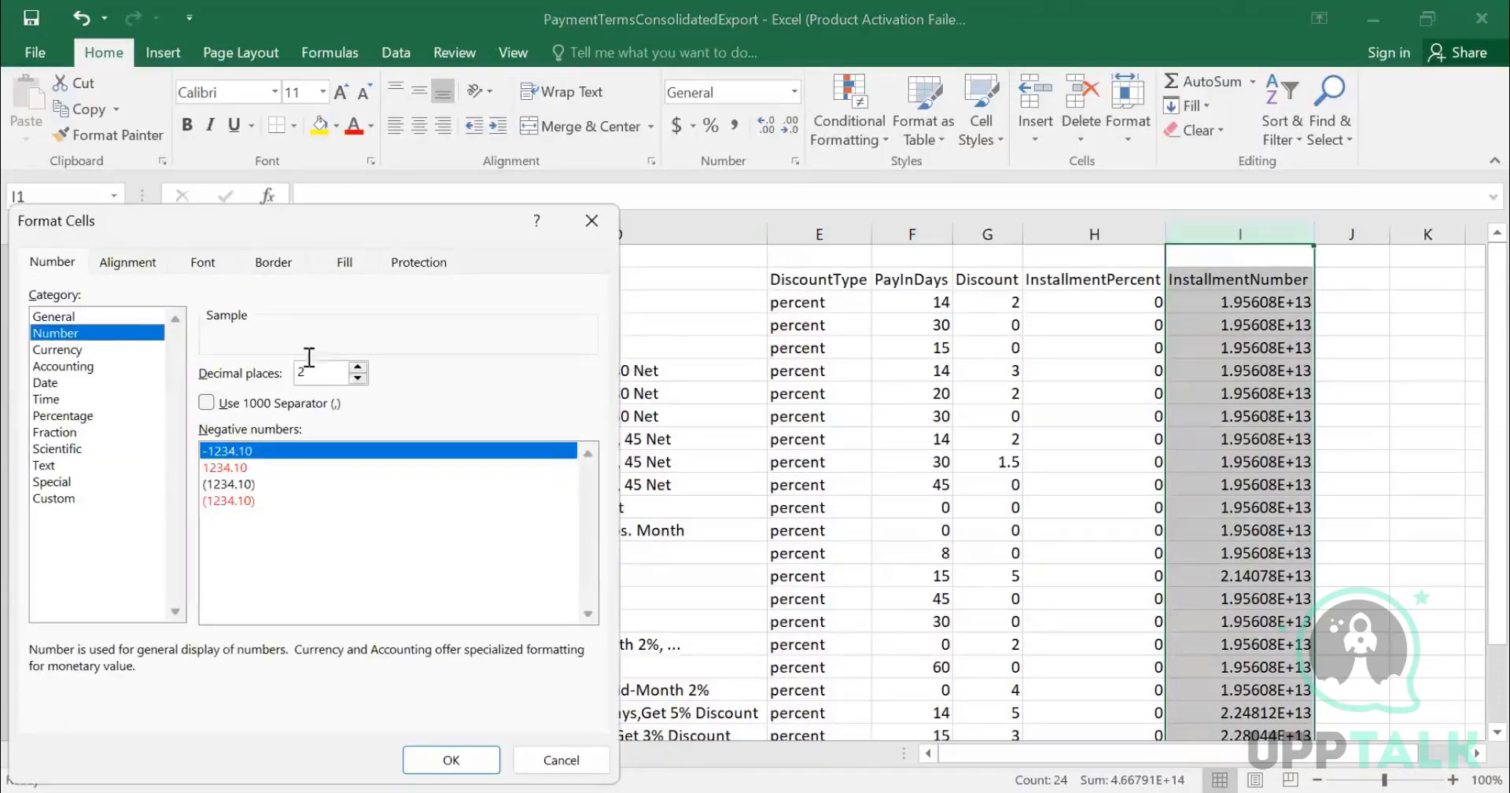
pyautogui.click(54, 498)
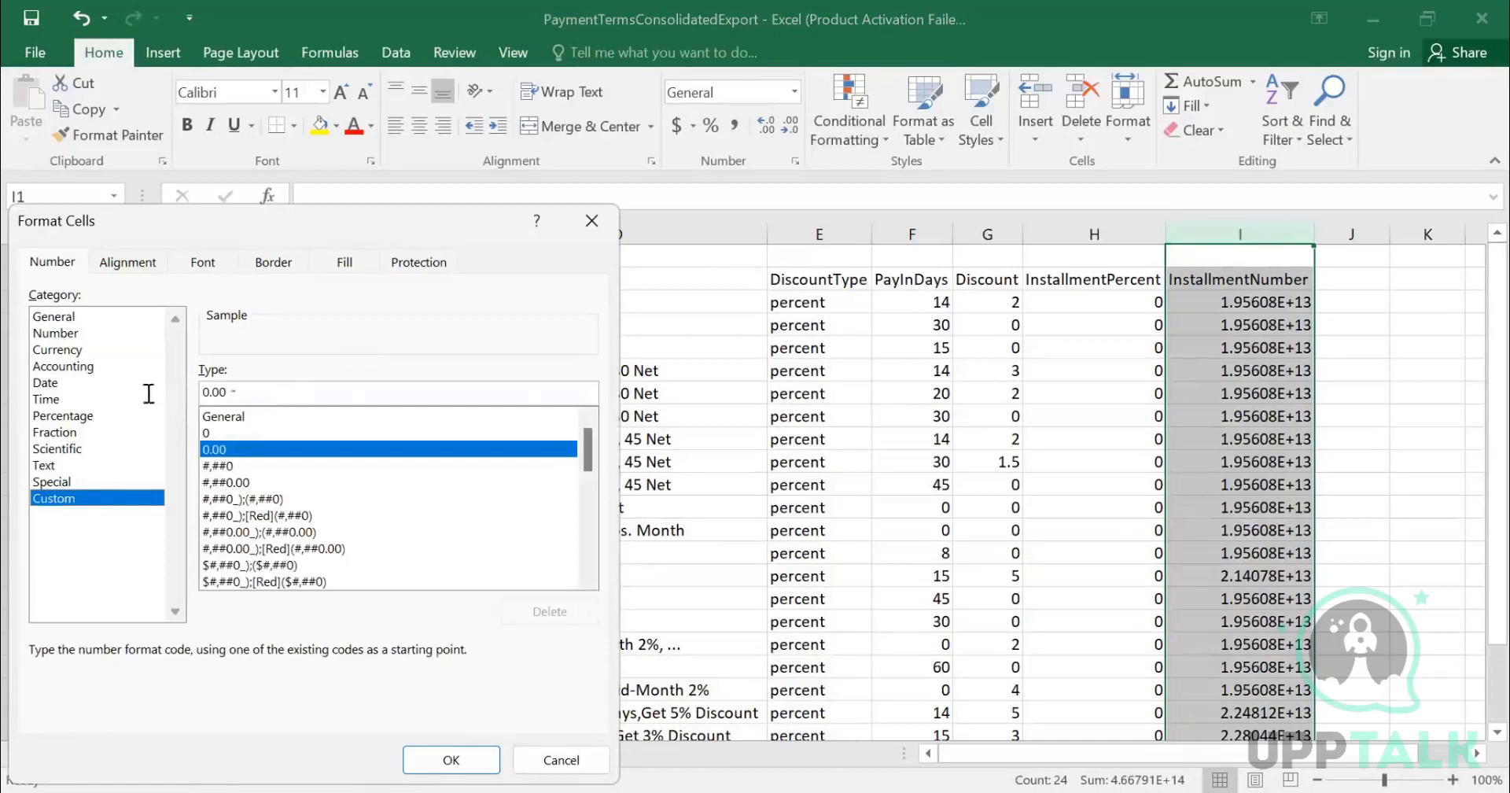
pyautogui.write('0')
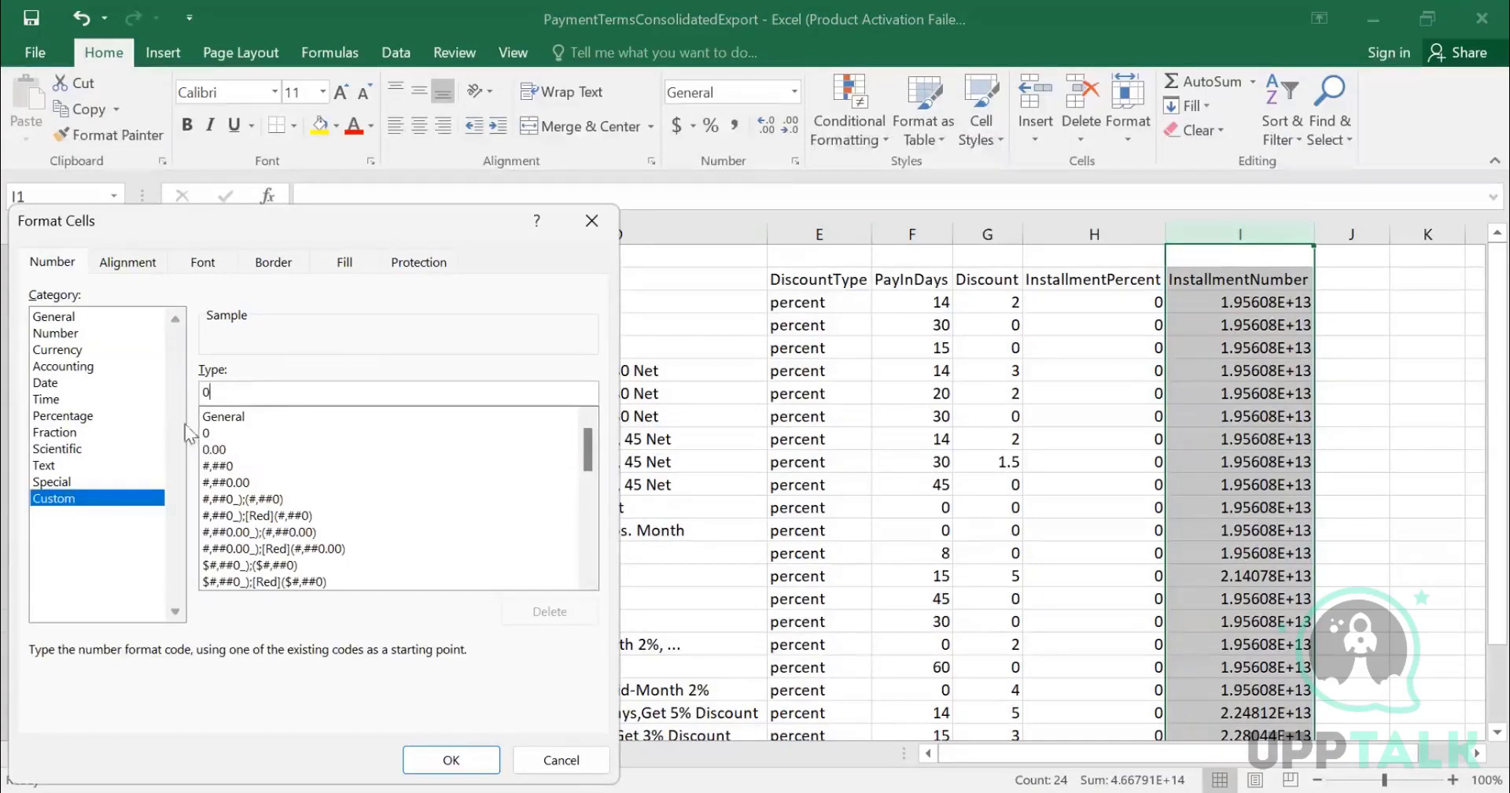
pyautogui.click(471, 759)
pyautogui.click(1156, 415)
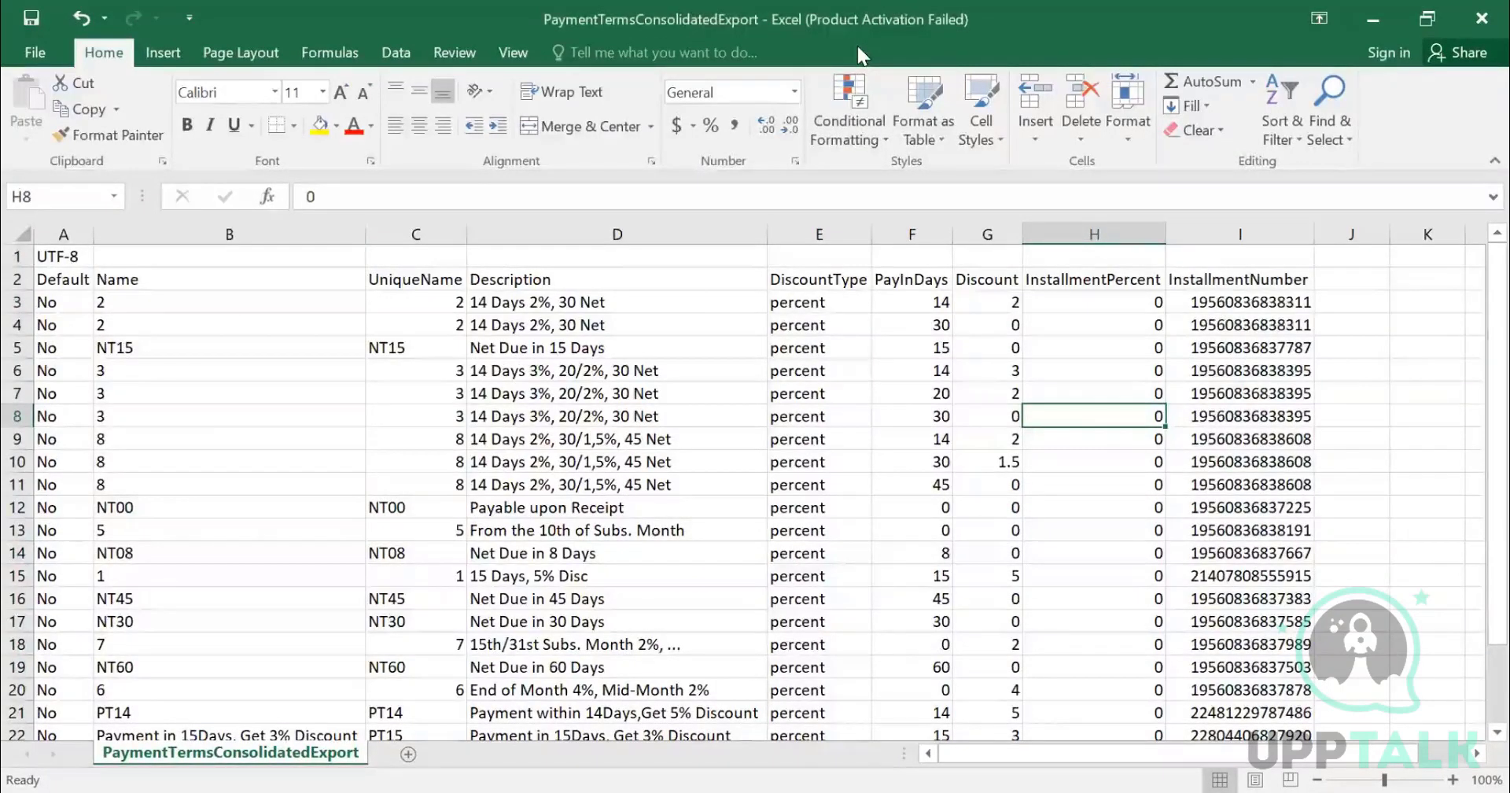
# - Switch back to the DataDictionary workbook and activate the Indexes sheet
pyautogui.hotkey('alt', 'Tab')
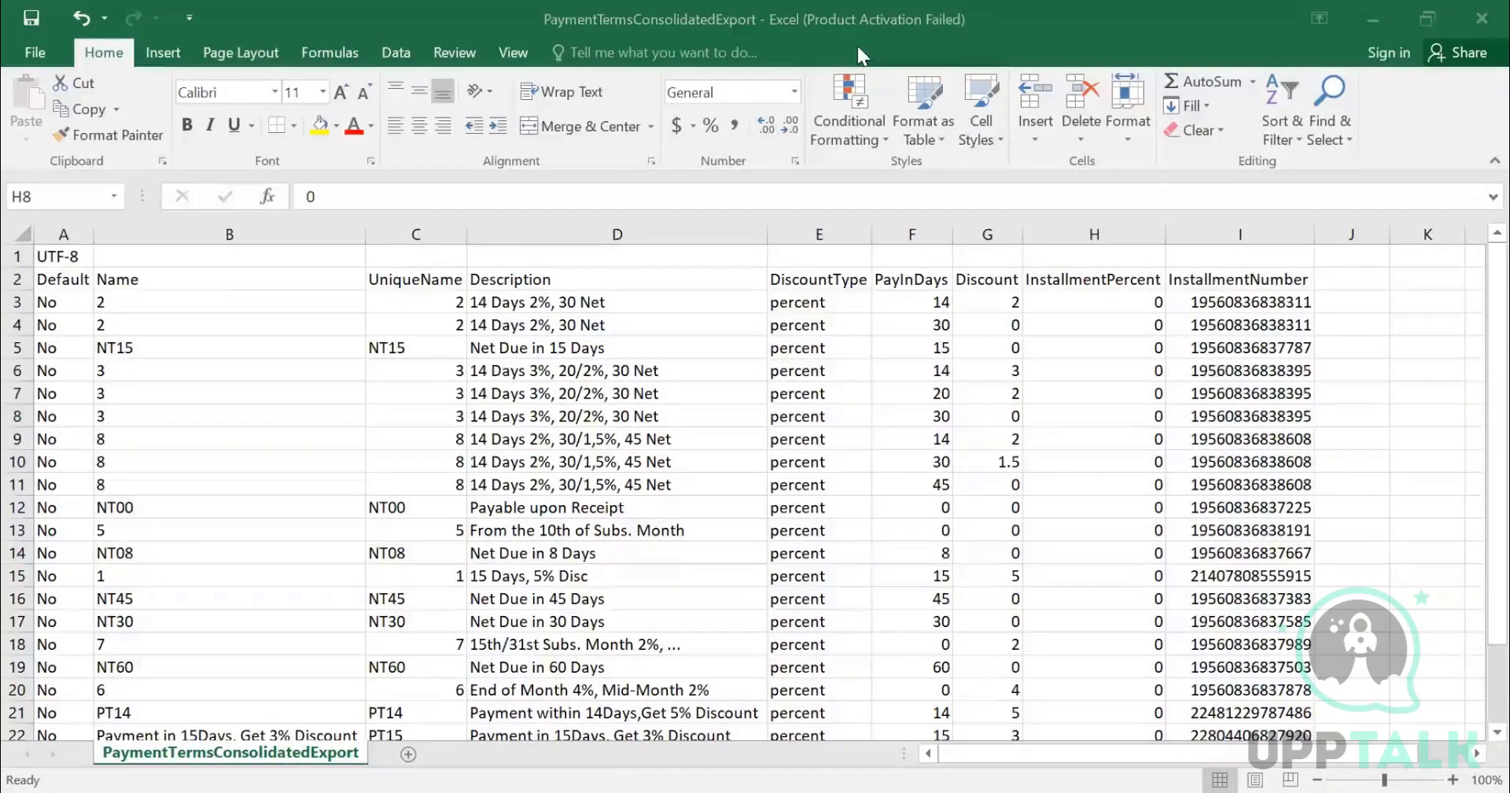
pyautogui.hotkey('alt', 'Tab')
pyautogui.scroll(2, 626, 519)
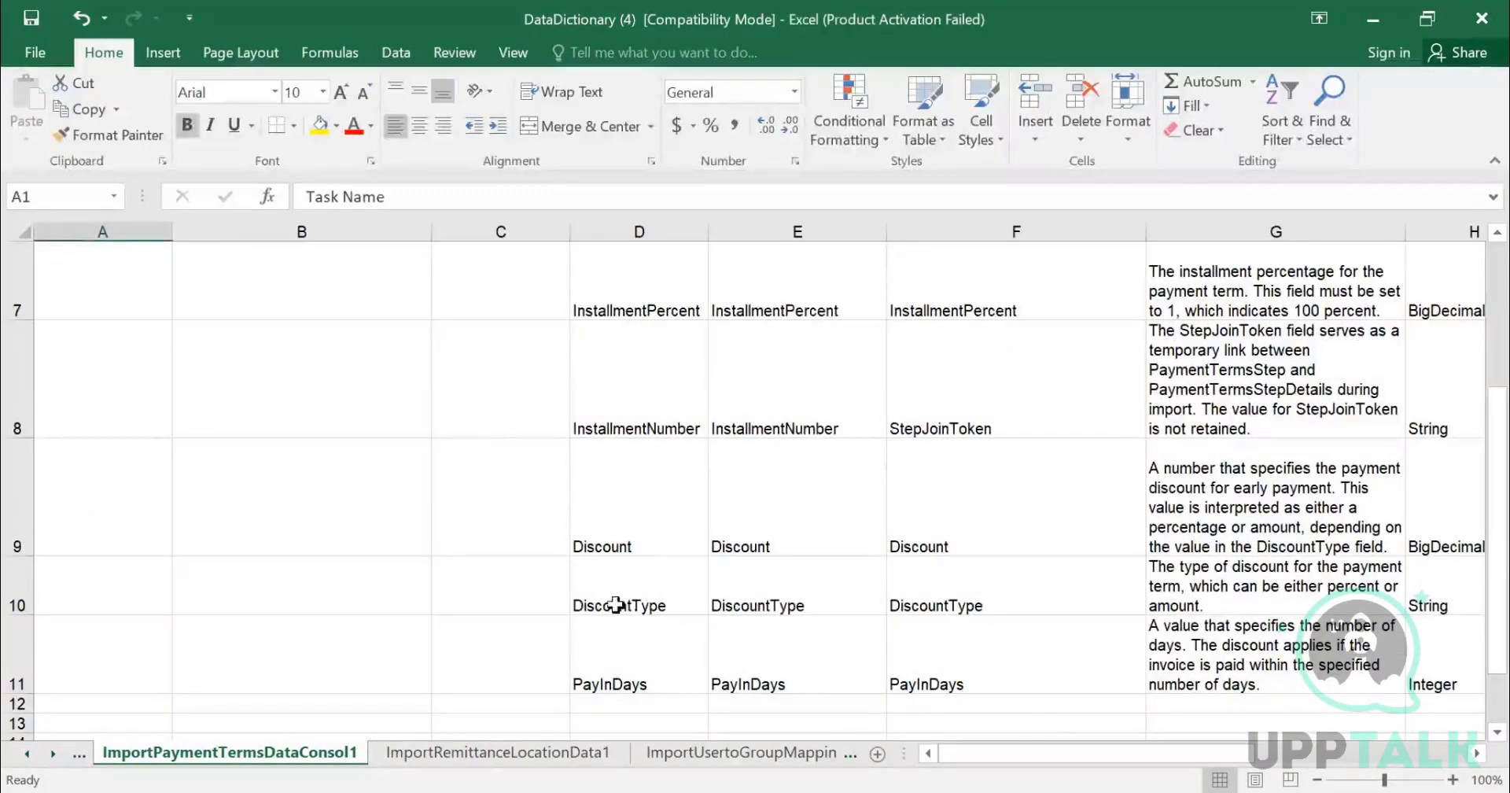
pyautogui.rightClick(66, 756)
pyautogui.click(83, 724)
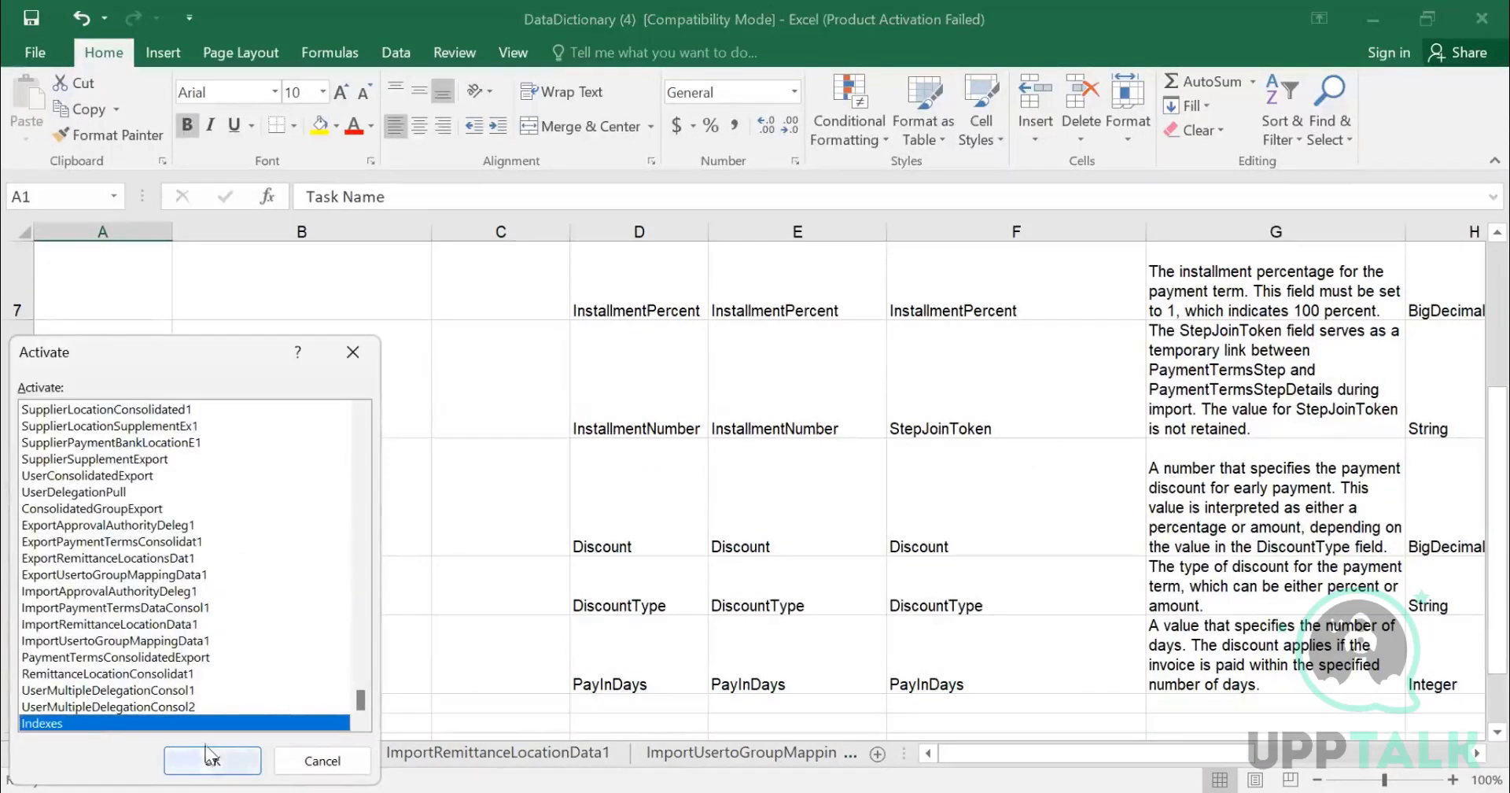
pyautogui.press('Return')
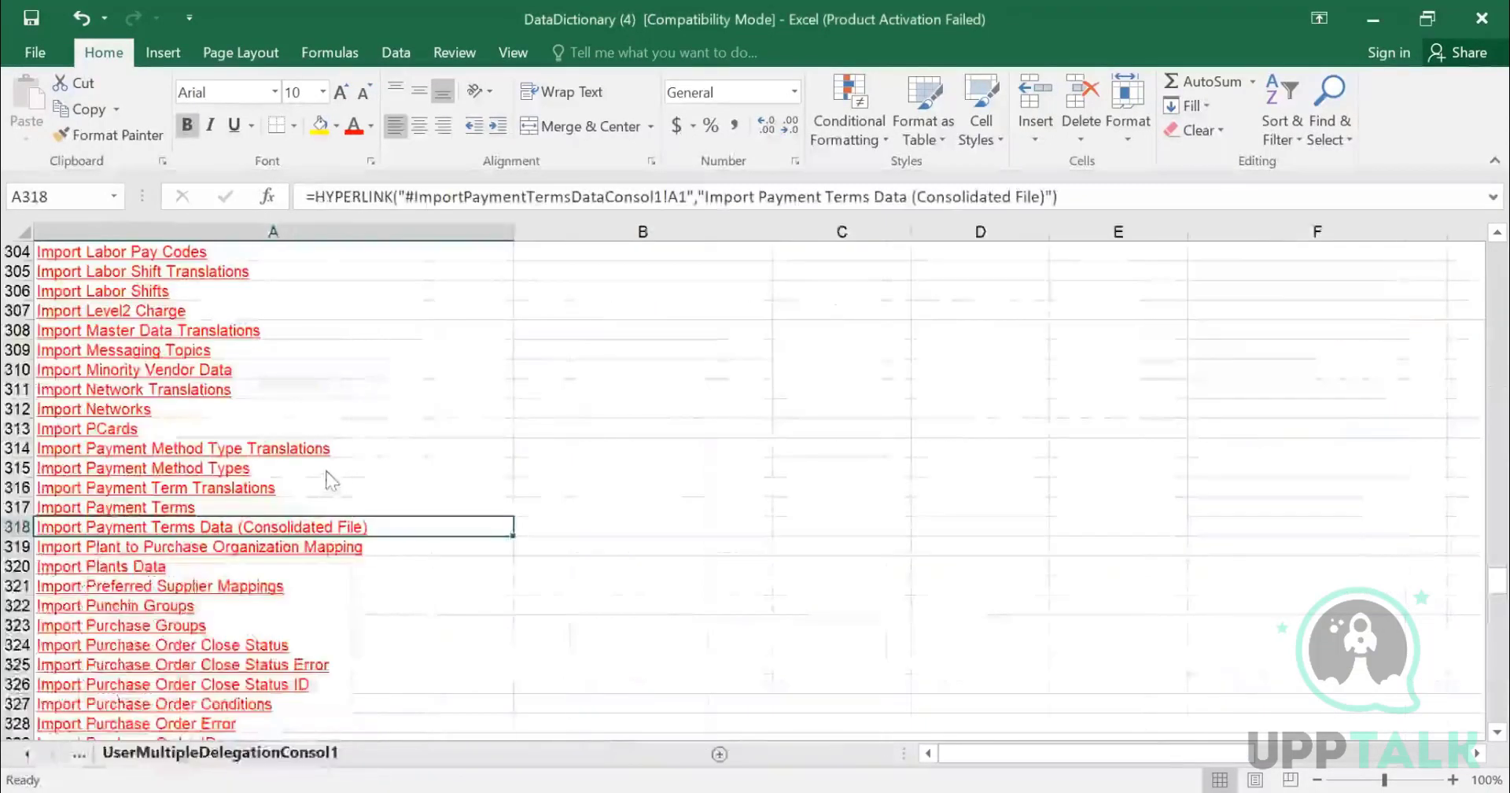
# - Search the index for USER and open the Import User Data (Consolidated File) entry
pyautogui.scroll(-8, 327, 478)
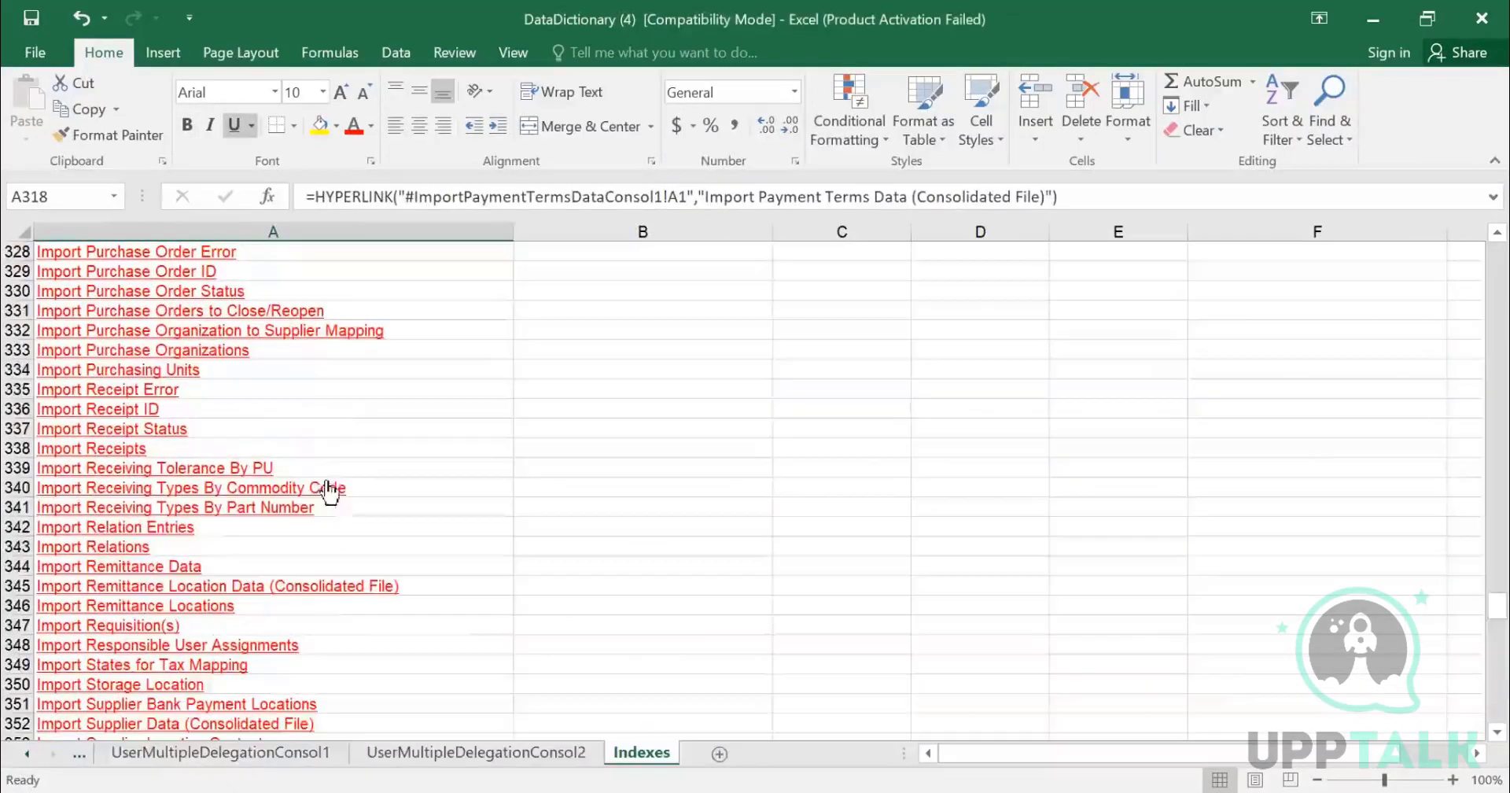
pyautogui.hotkey('ctrl', 'f')
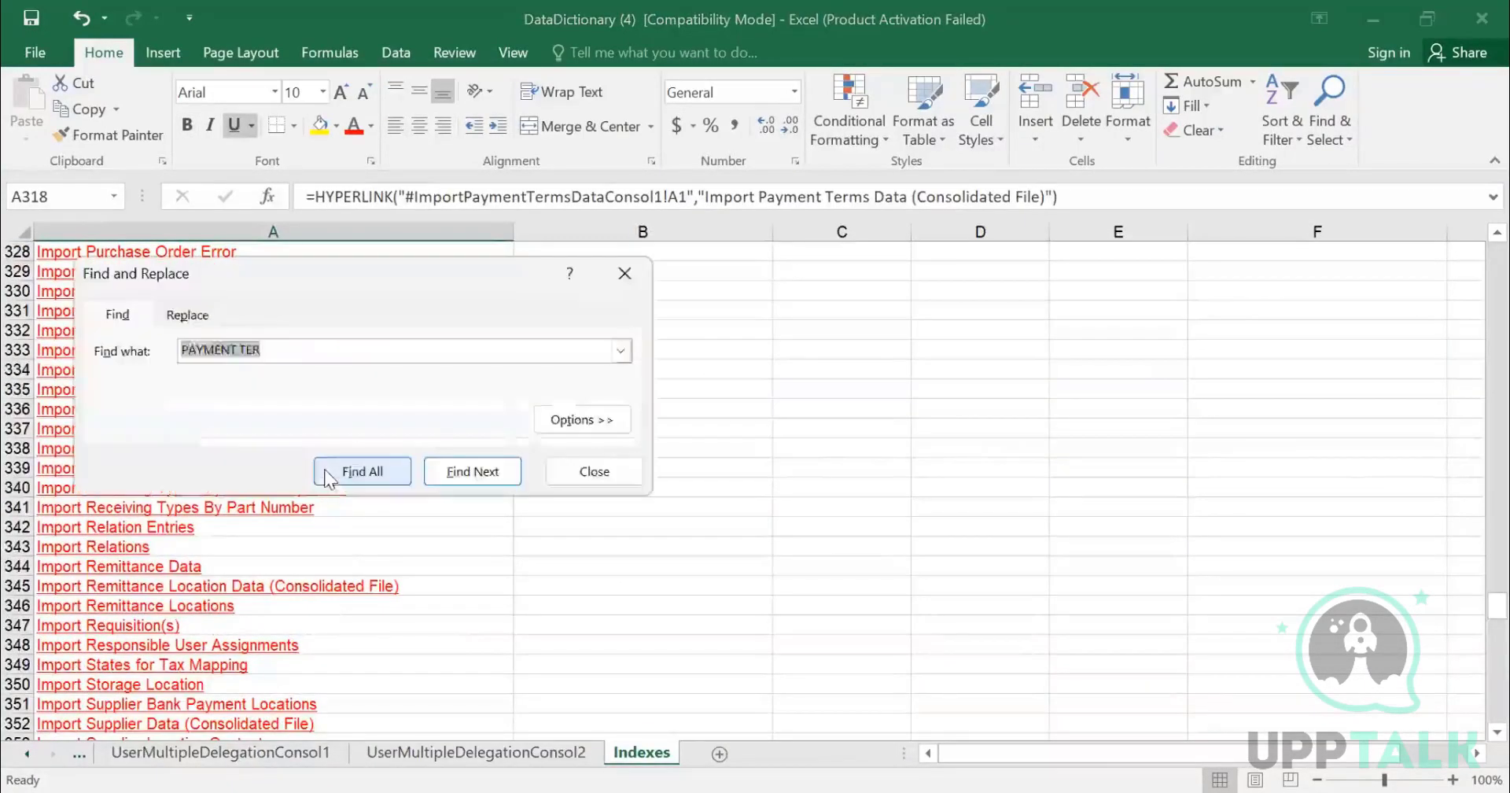
pyautogui.write('USER')
pyautogui.press('Return')
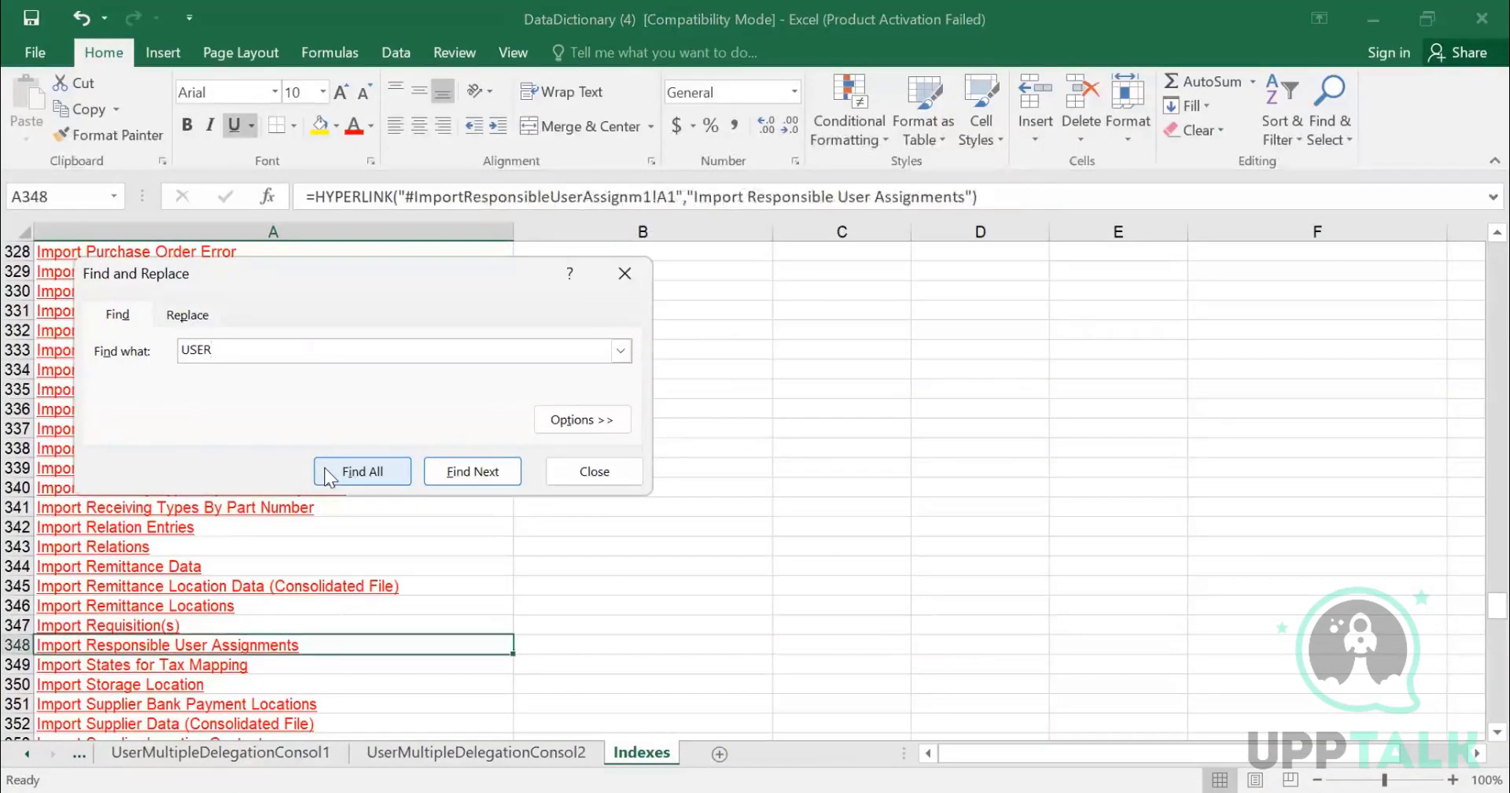
pyautogui.press('Return')
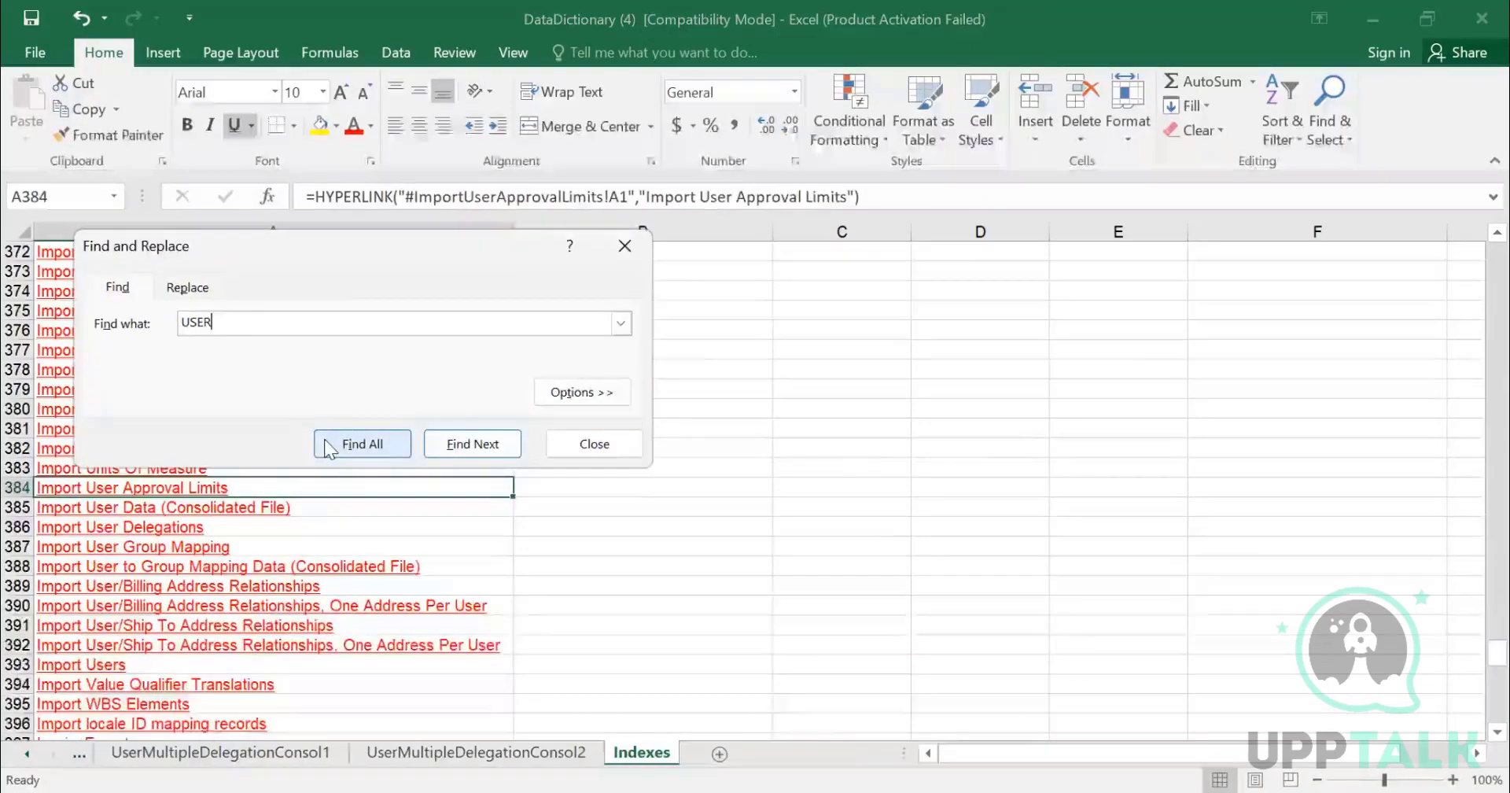
pyautogui.press('Escape')
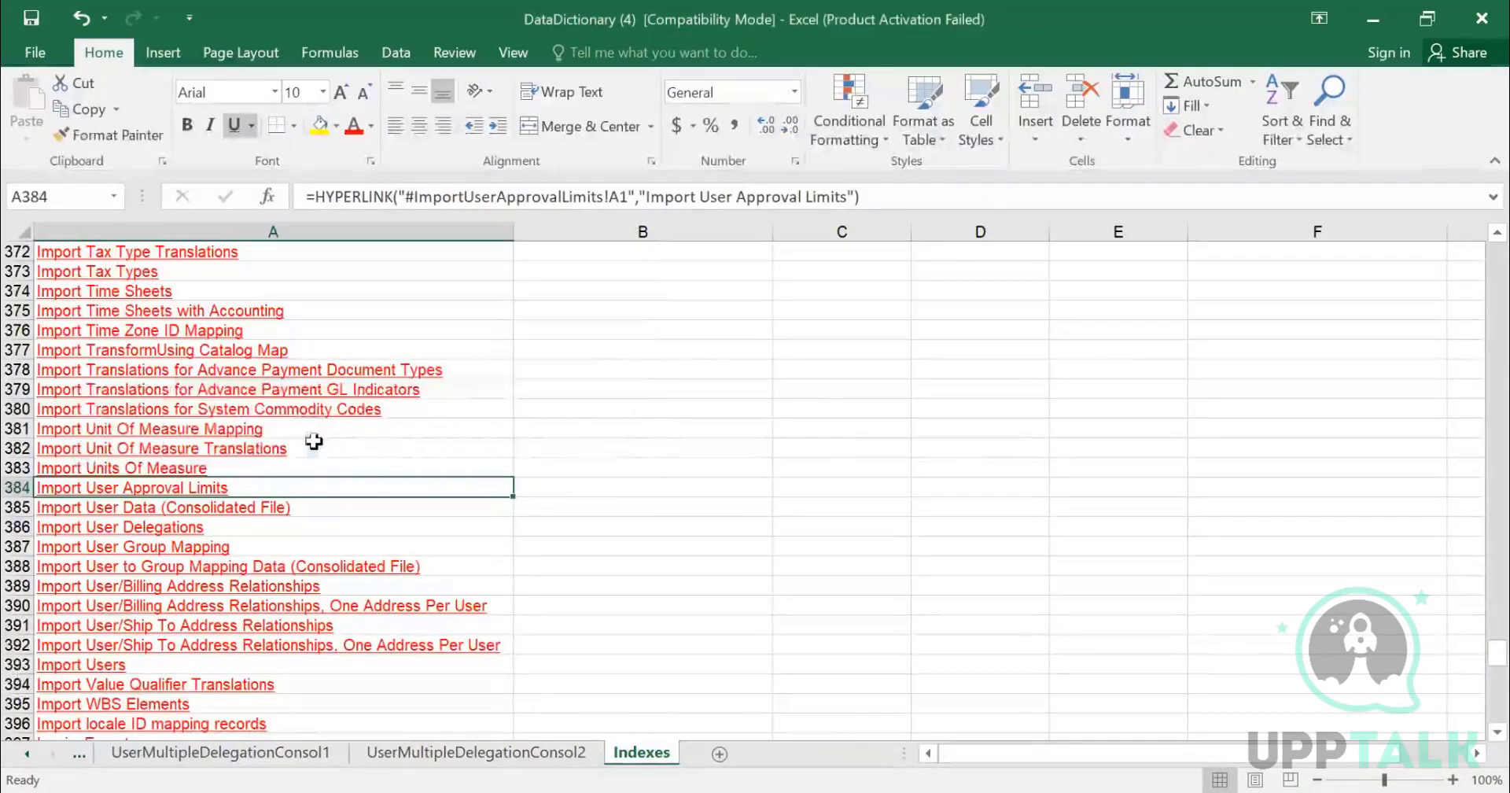
pyautogui.click(215, 521)
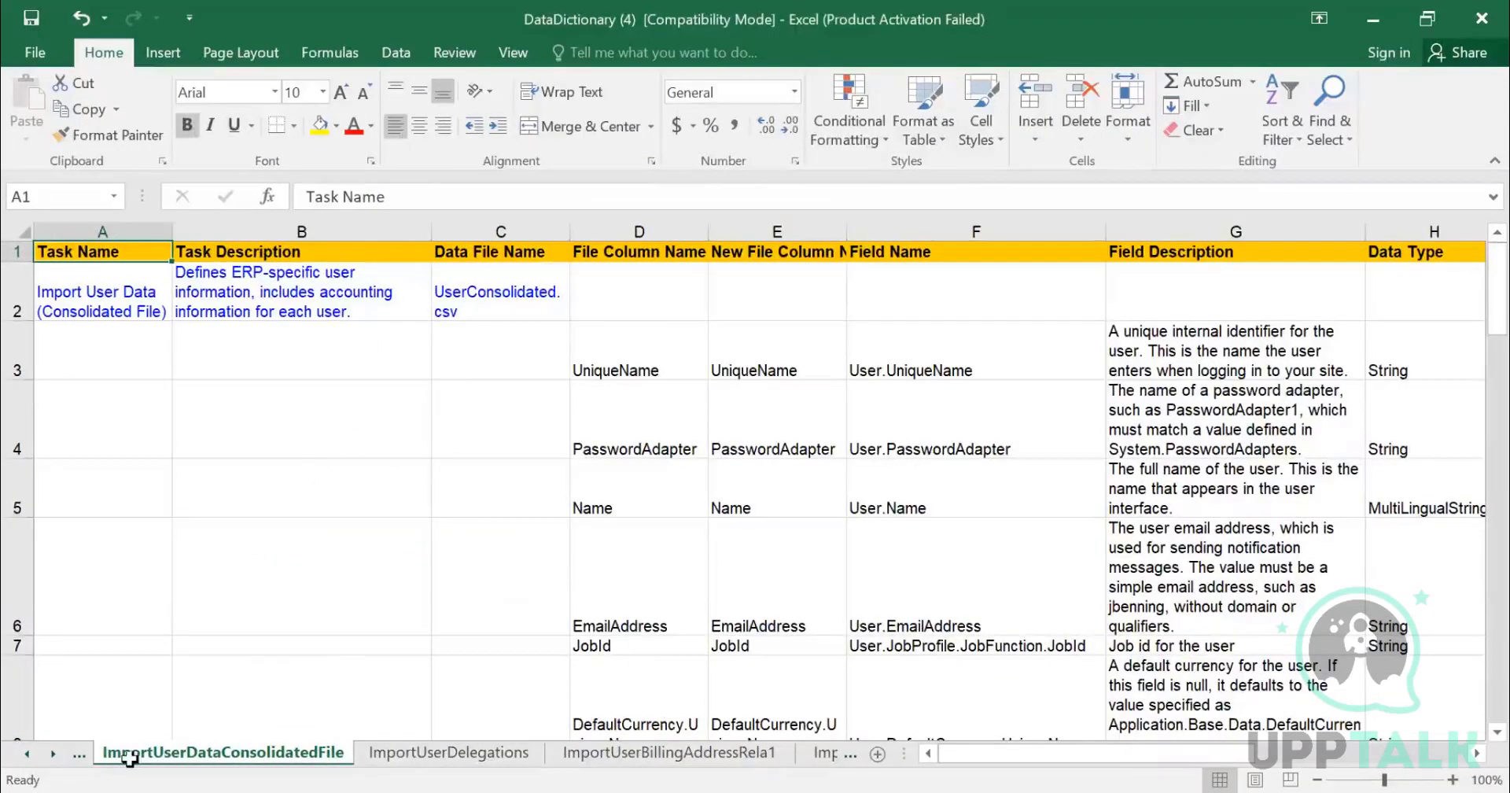
# - Examine the File Column Name entries of the Import User Data (Consolidated File) sheet, from UniqueName down to SAPCompanyCode
pyautogui.click(616, 416)
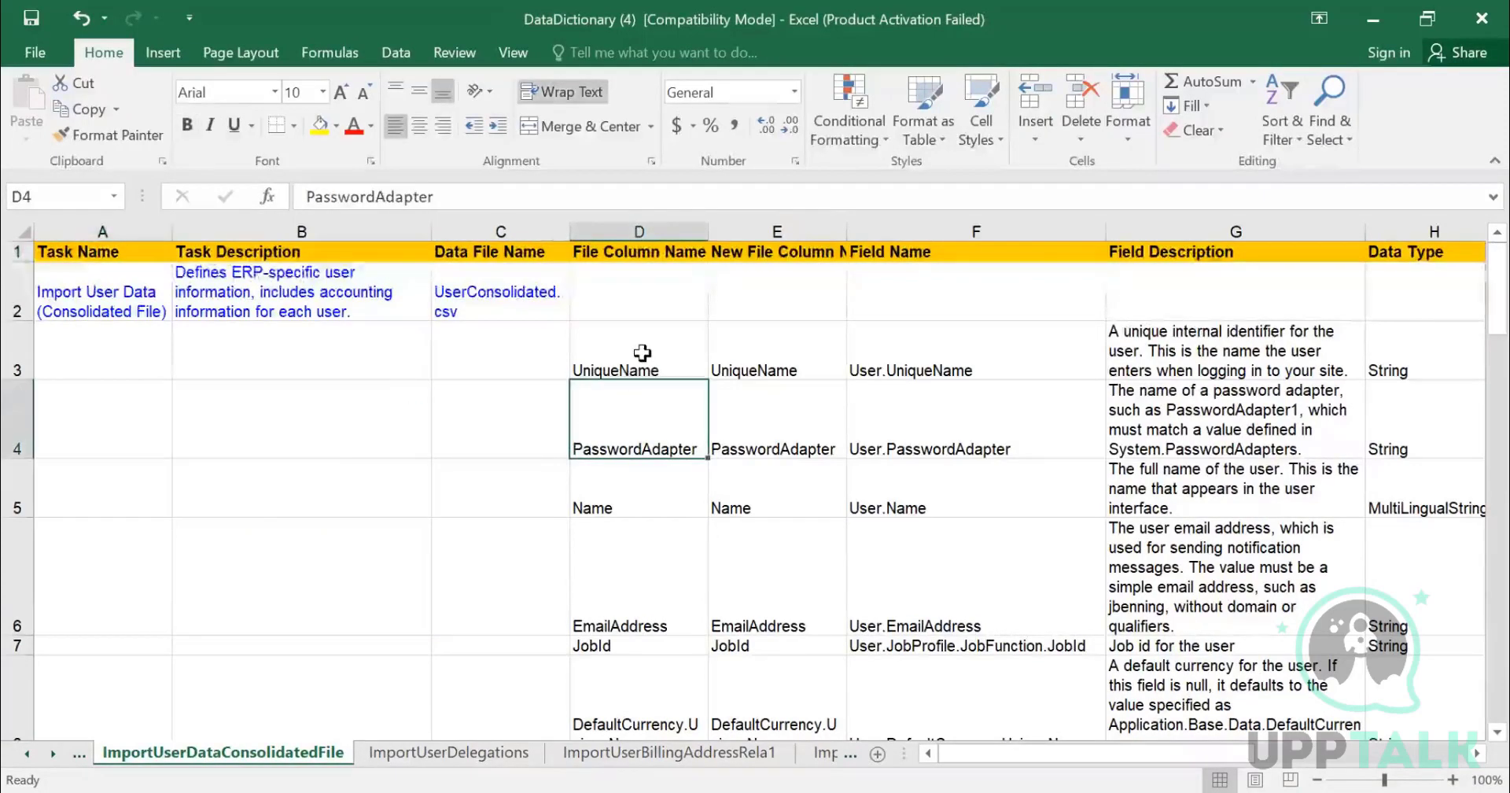
pyautogui.click(643, 350)
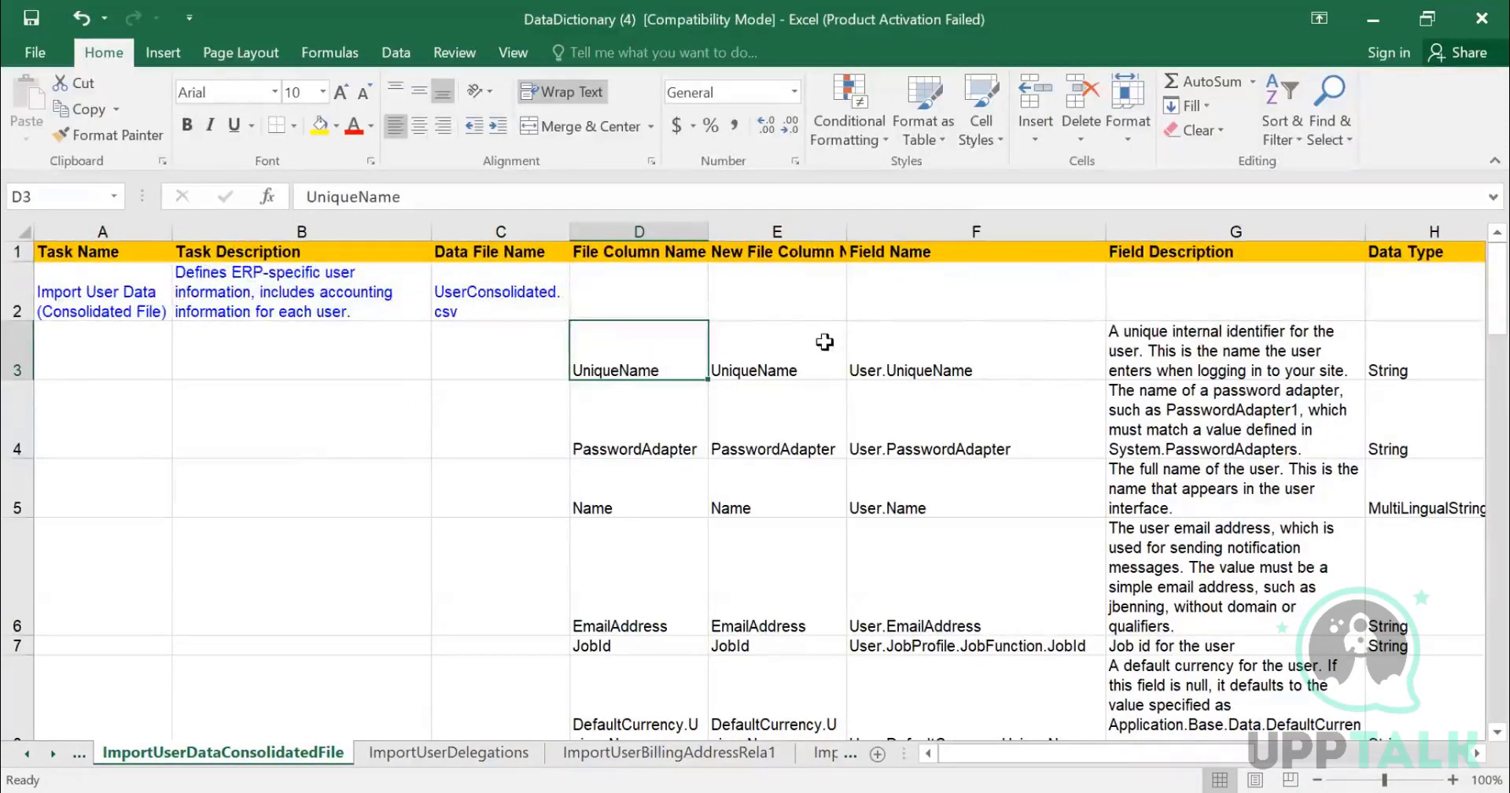
pyautogui.click(676, 433)
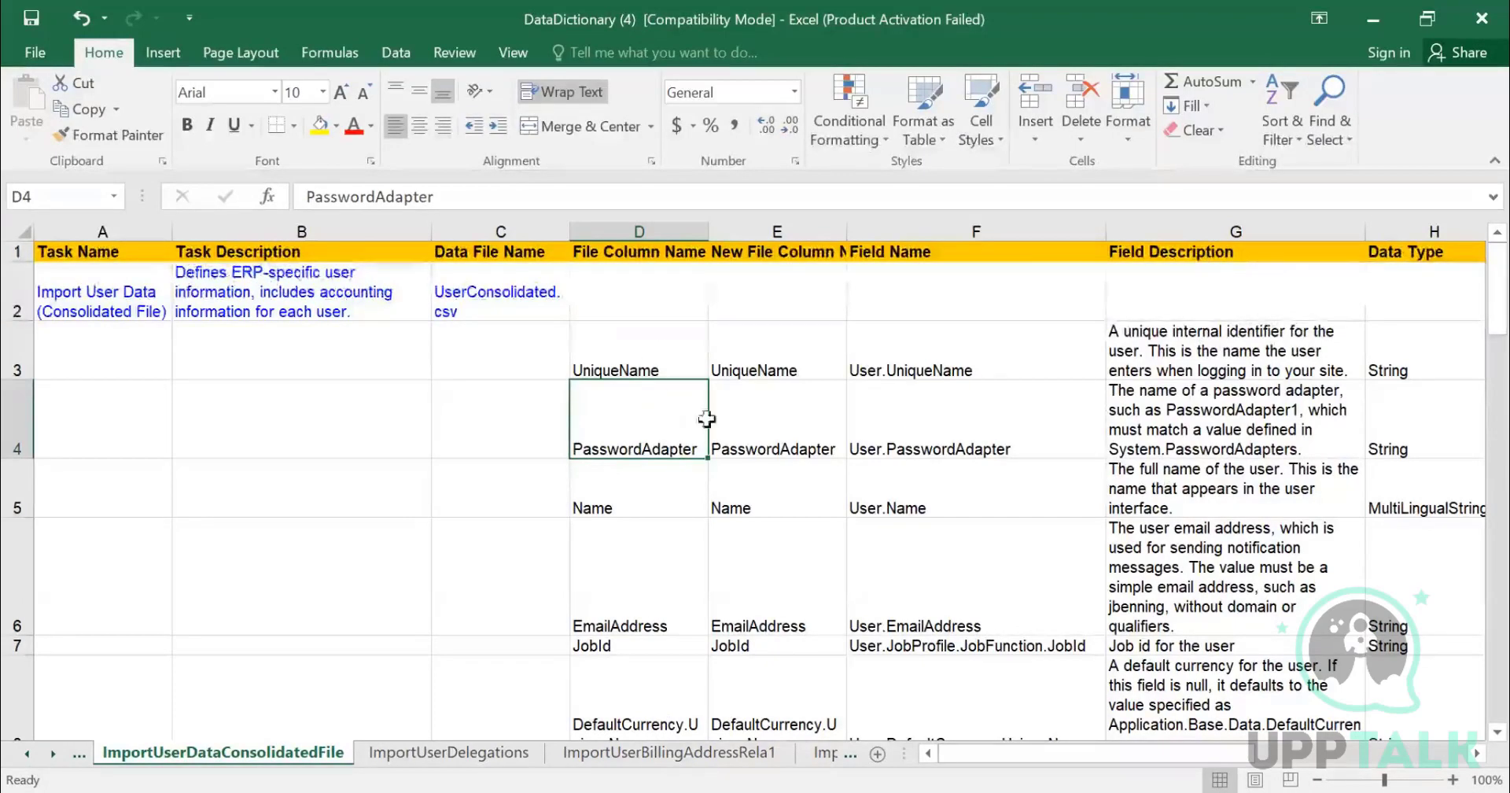
pyautogui.click(642, 508)
pyautogui.click(667, 606)
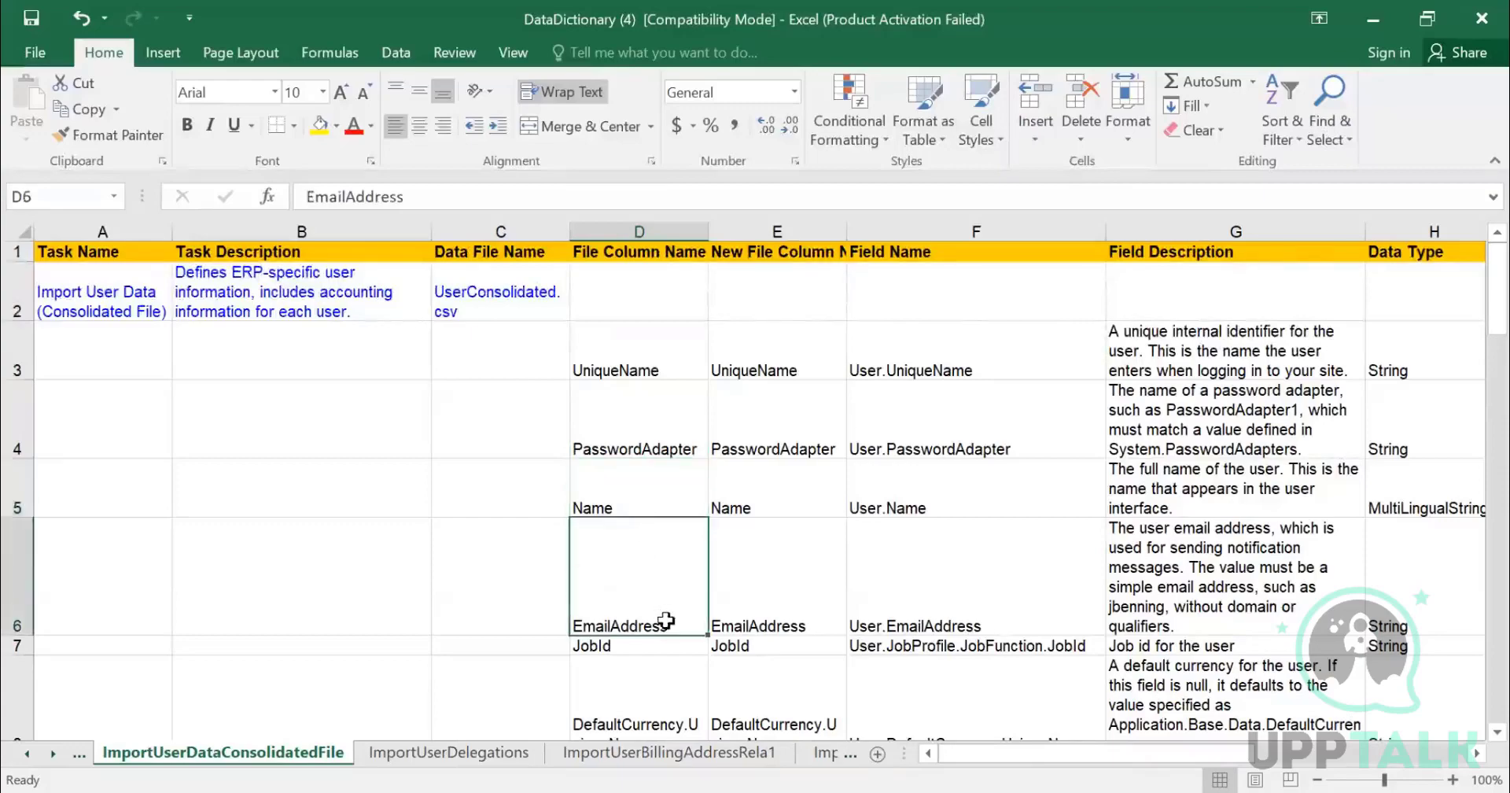
pyautogui.scroll(-3, 652, 566)
pyautogui.scroll(3, 663, 418)
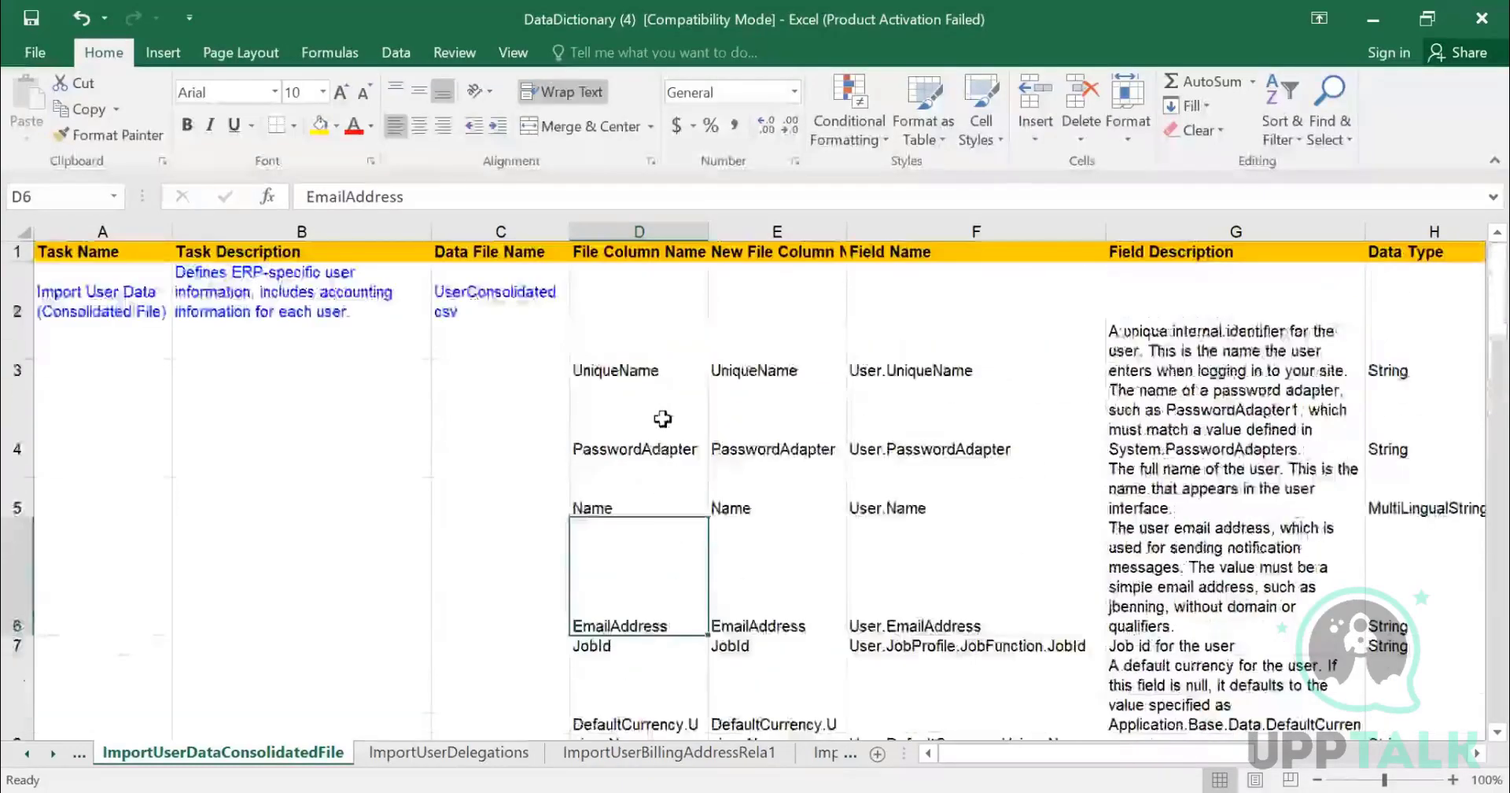
pyautogui.scroll(-3, 674, 462)
pyautogui.scroll(-3, 675, 467)
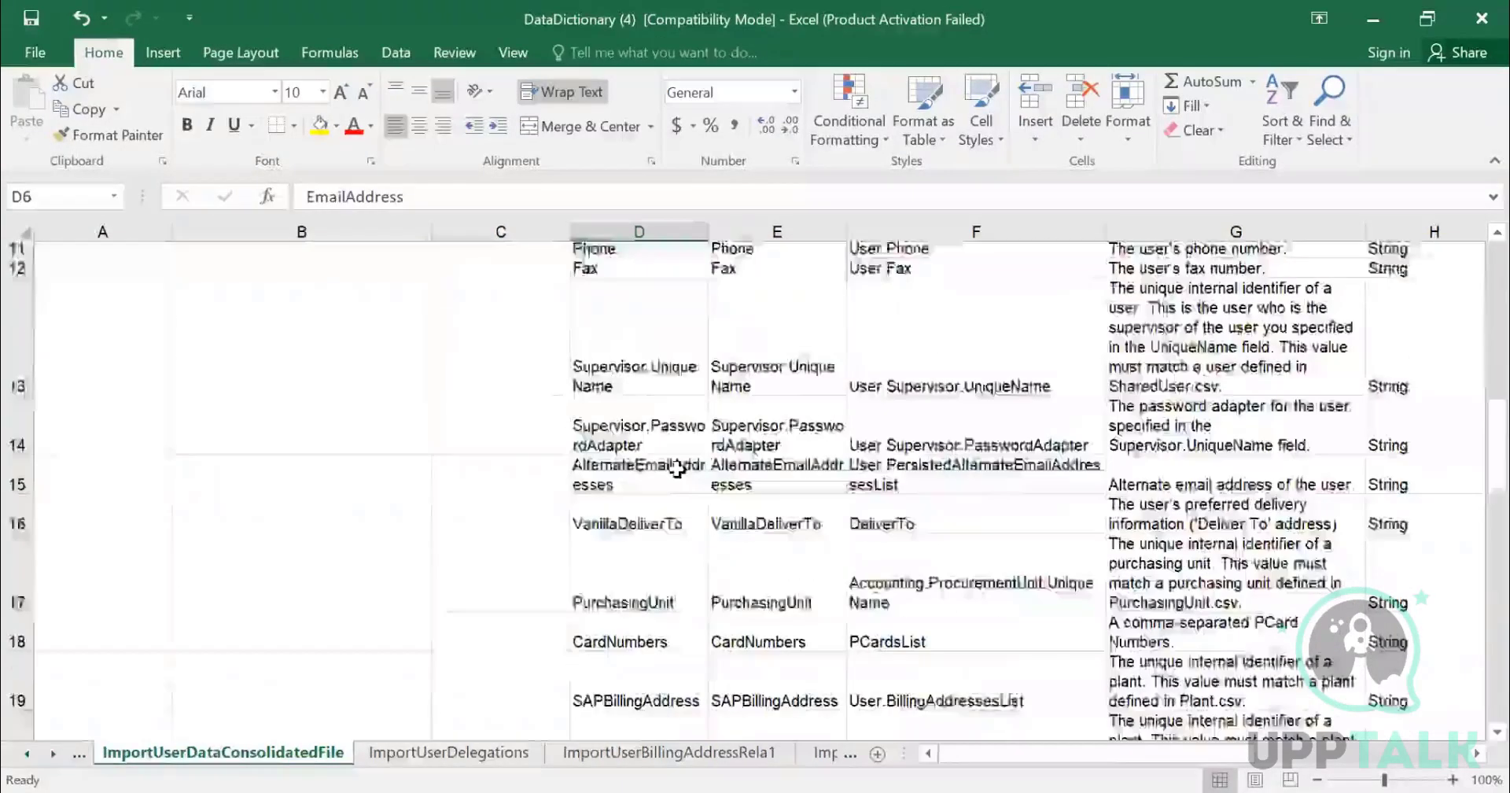
pyautogui.click(644, 331)
pyautogui.scroll(4, 644, 332)
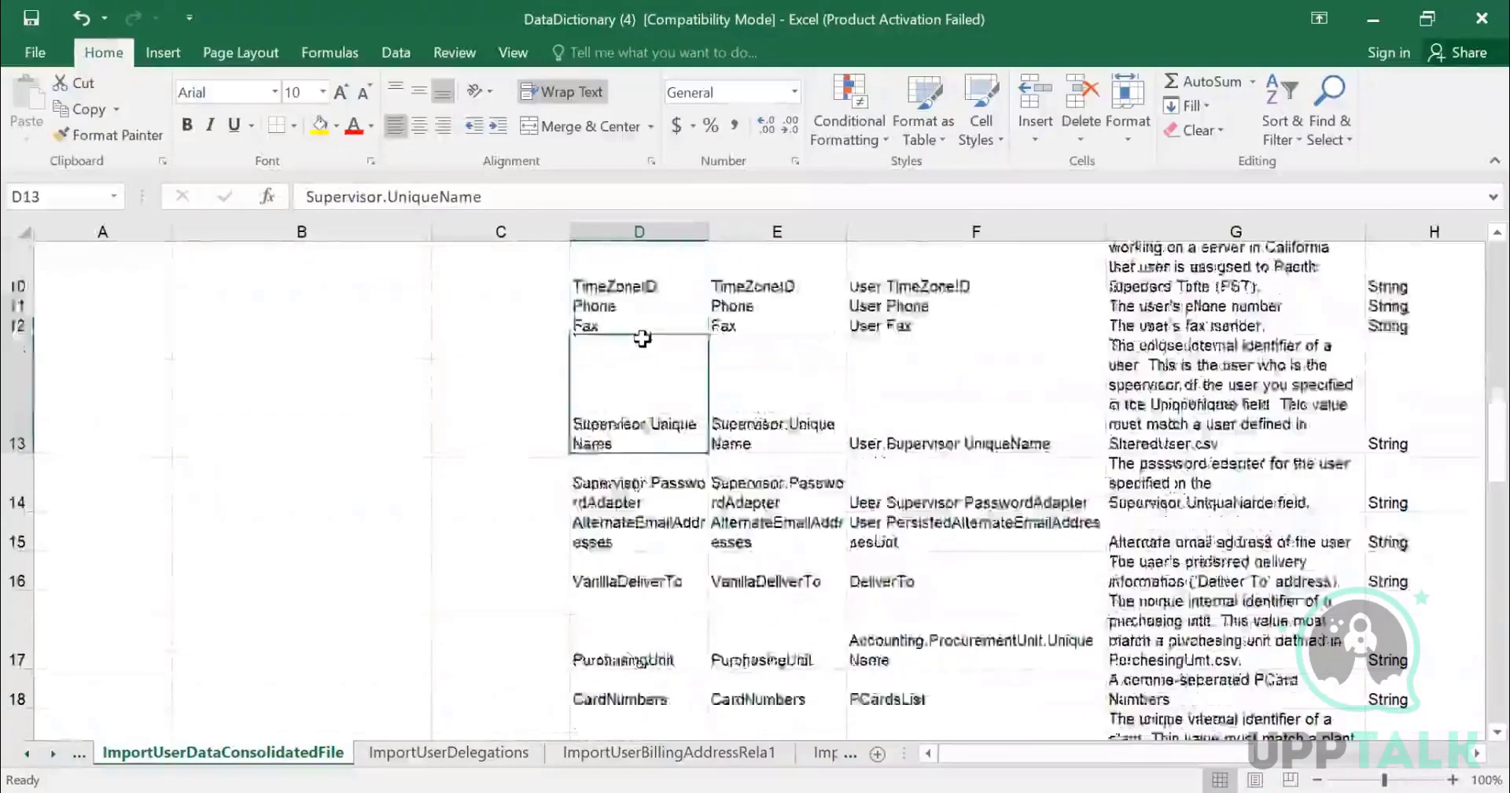
pyautogui.scroll(-1, 665, 378)
pyautogui.scroll(-4, 664, 379)
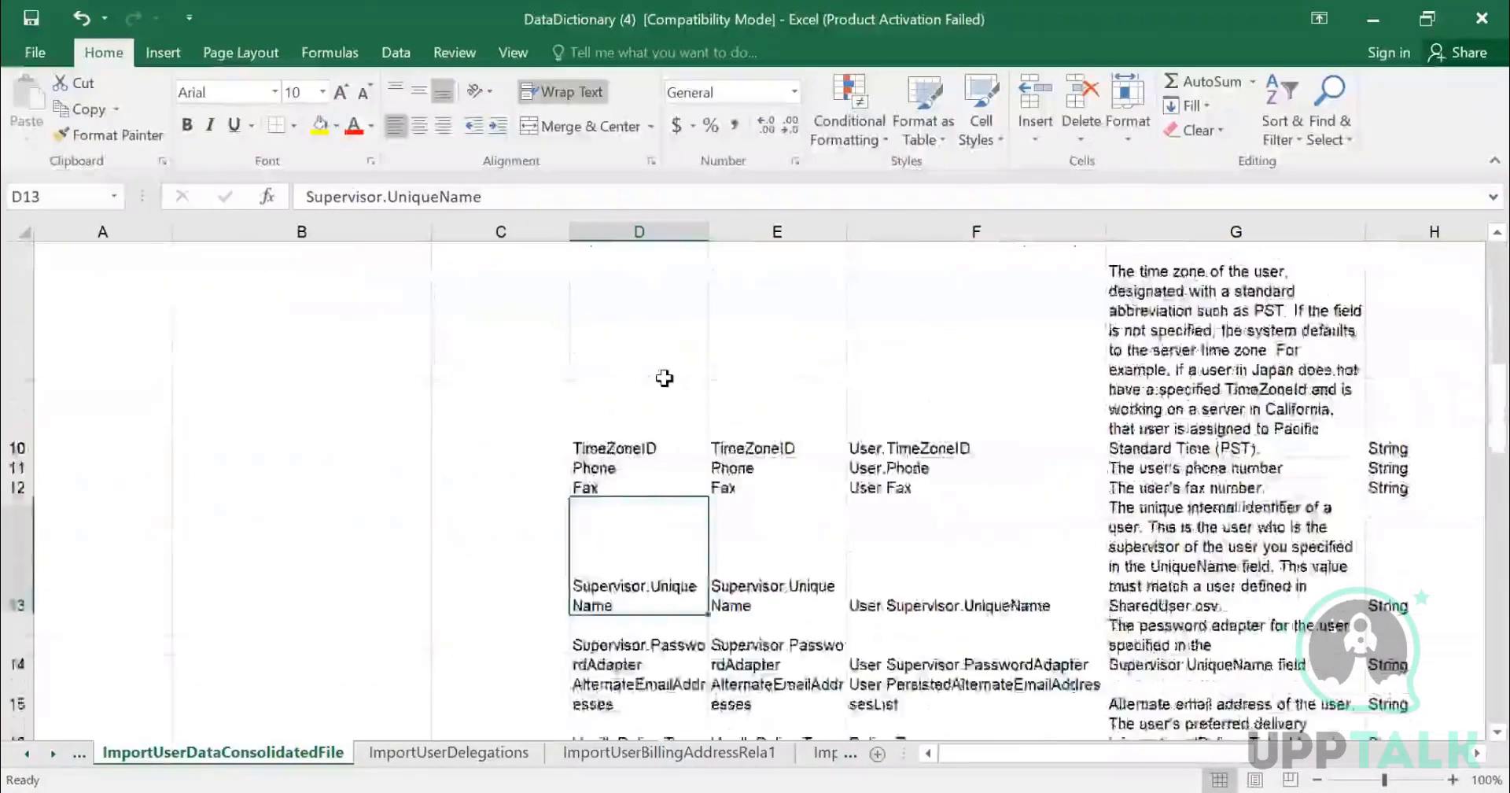
pyautogui.click(646, 401)
pyautogui.click(646, 433)
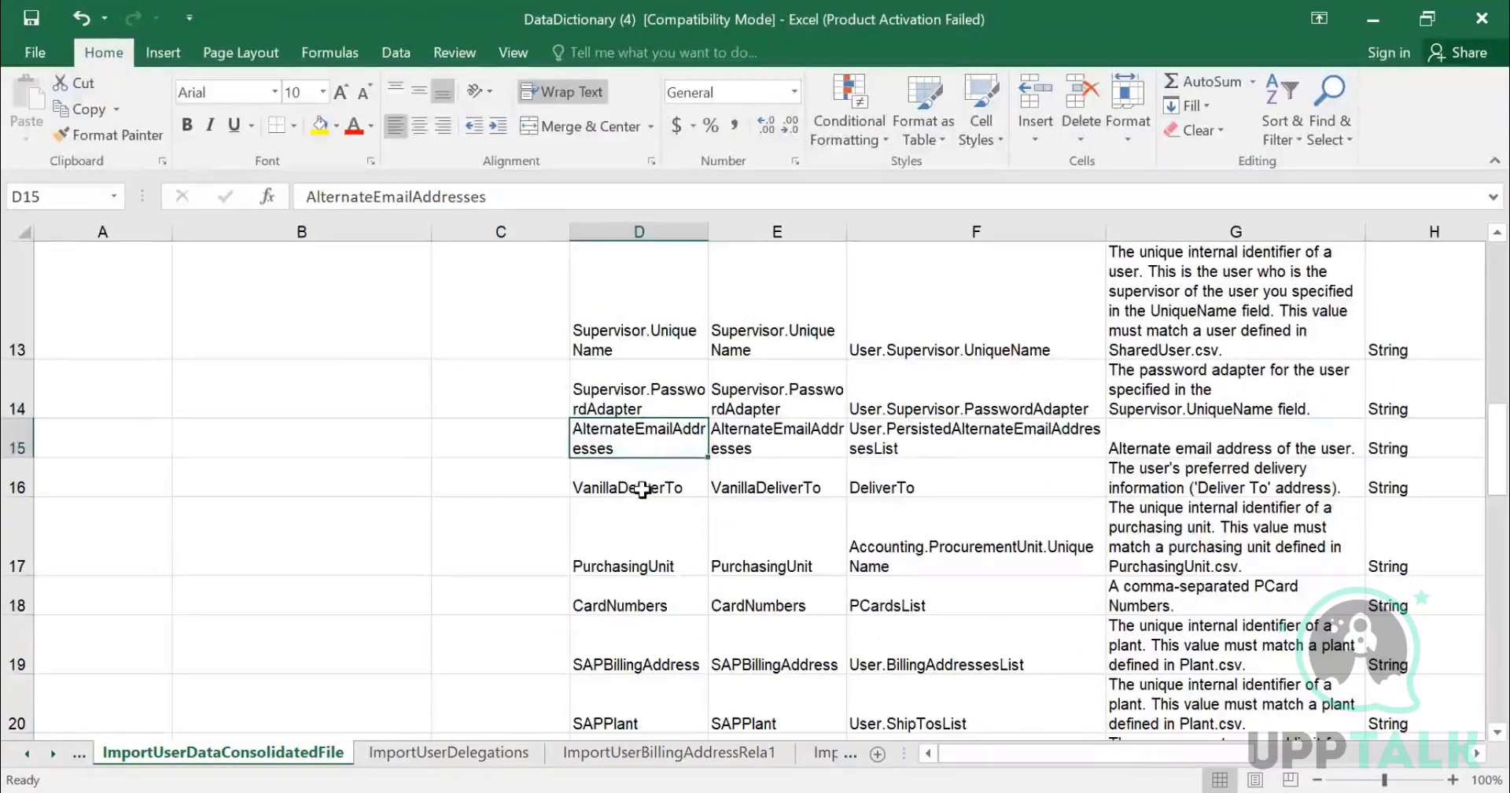
pyautogui.click(637, 556)
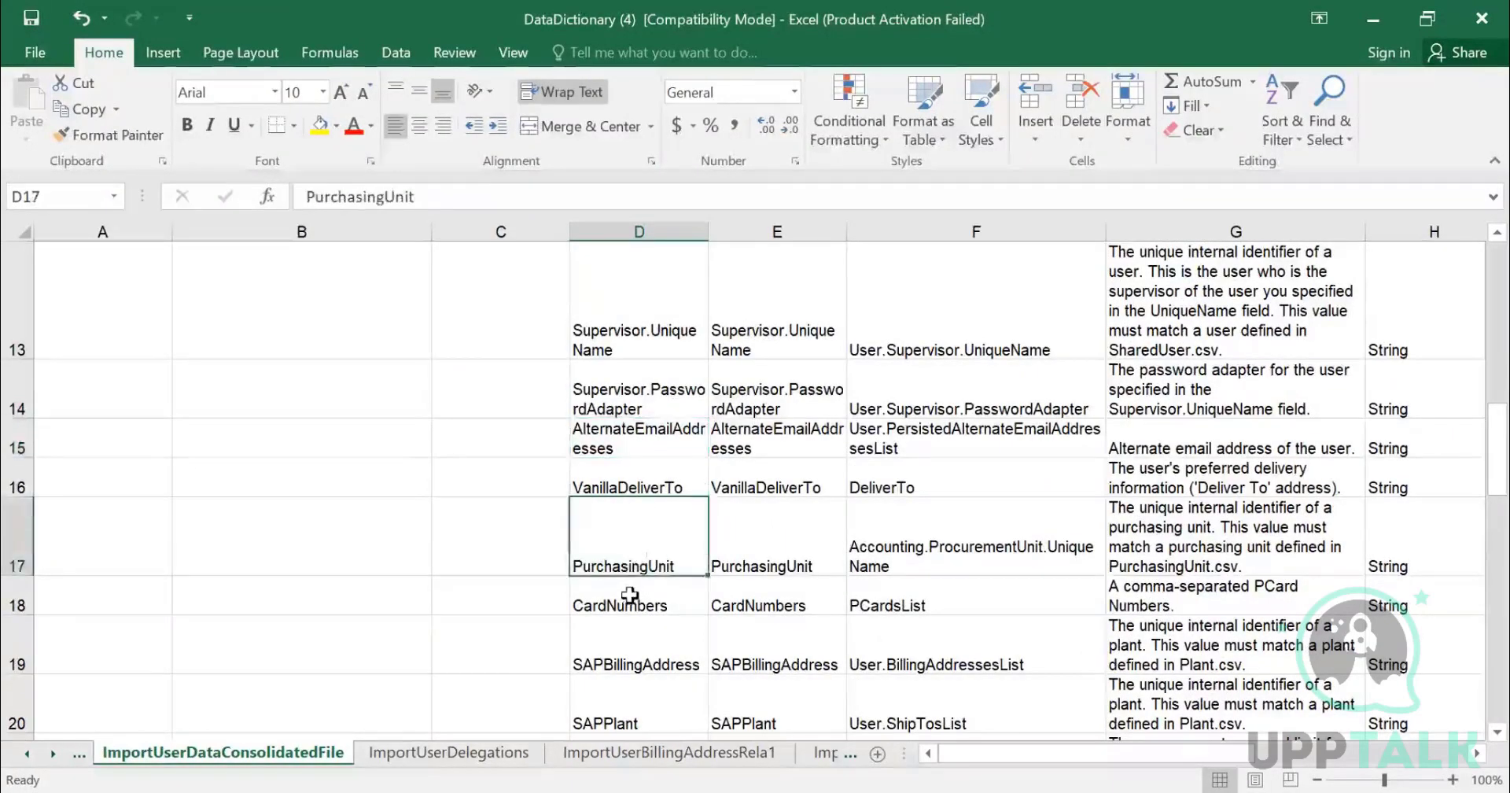
pyautogui.scroll(-1, 631, 565)
pyautogui.scroll(-2, 633, 548)
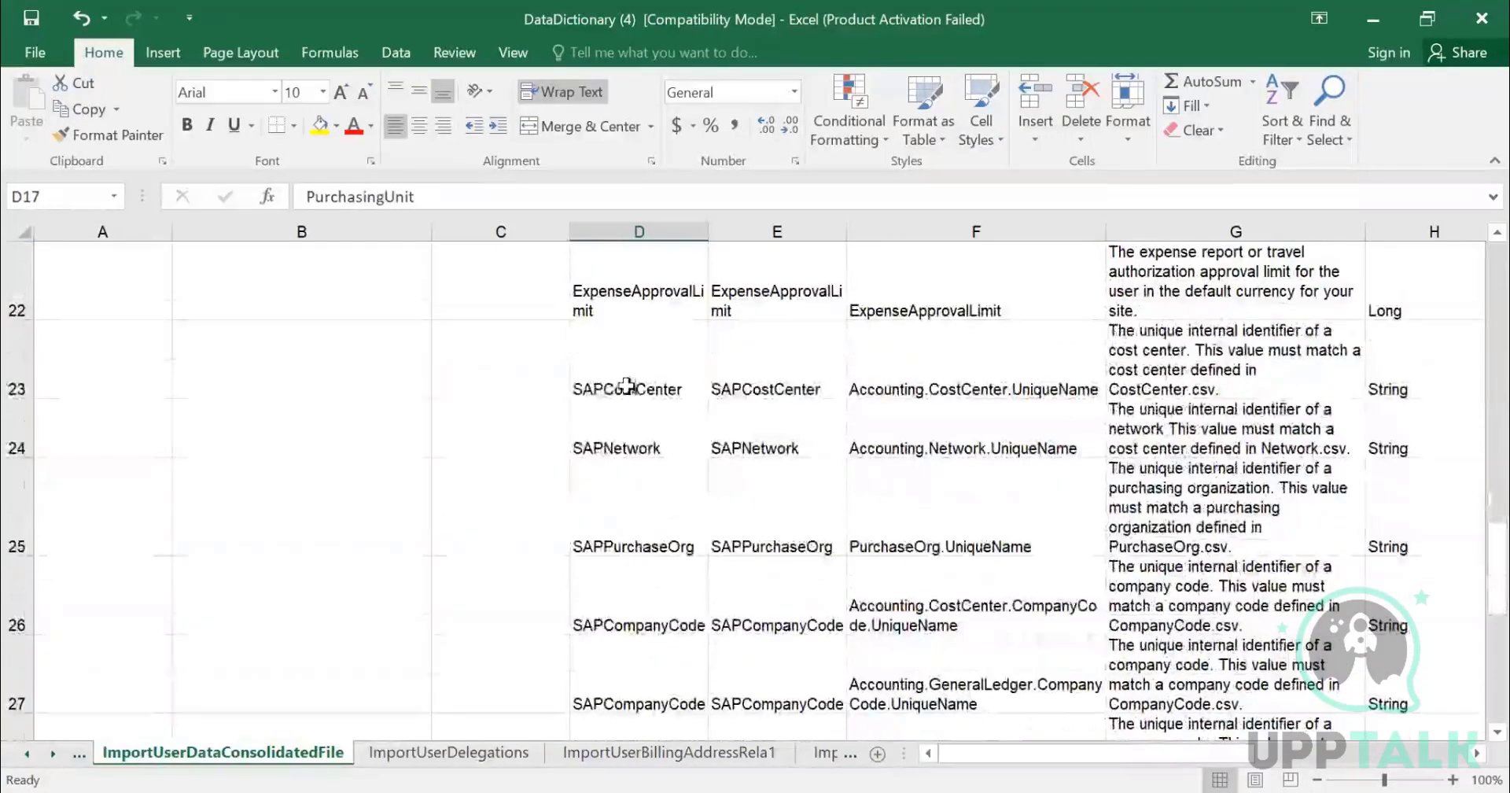
pyautogui.moveTo(630, 385); pyautogui.dragTo(640, 590)
pyautogui.moveTo(625, 667); pyautogui.dragTo(640, 660)
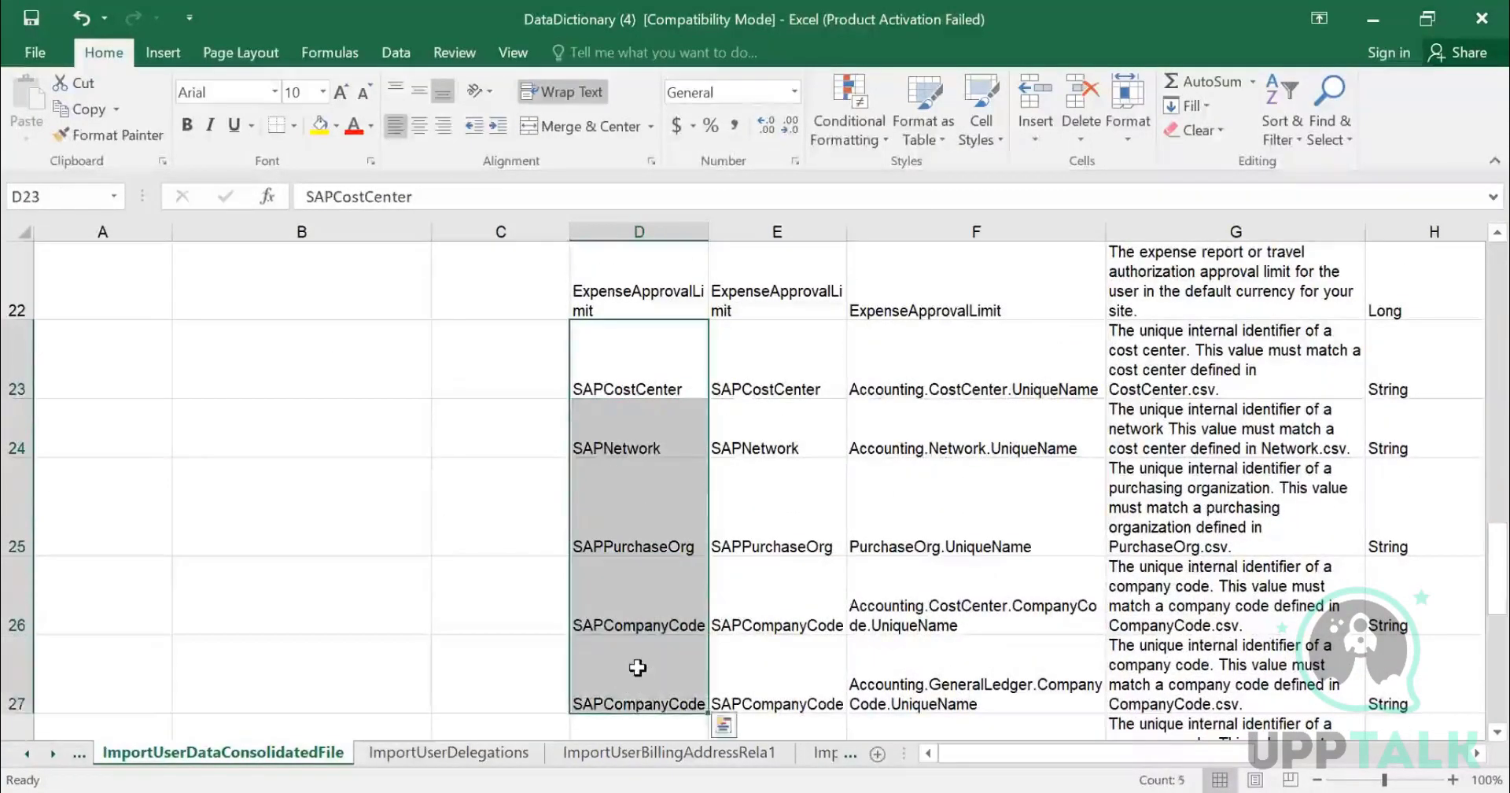
pyautogui.scroll(-1, 629, 660)
pyautogui.scroll(8, 744, 446)
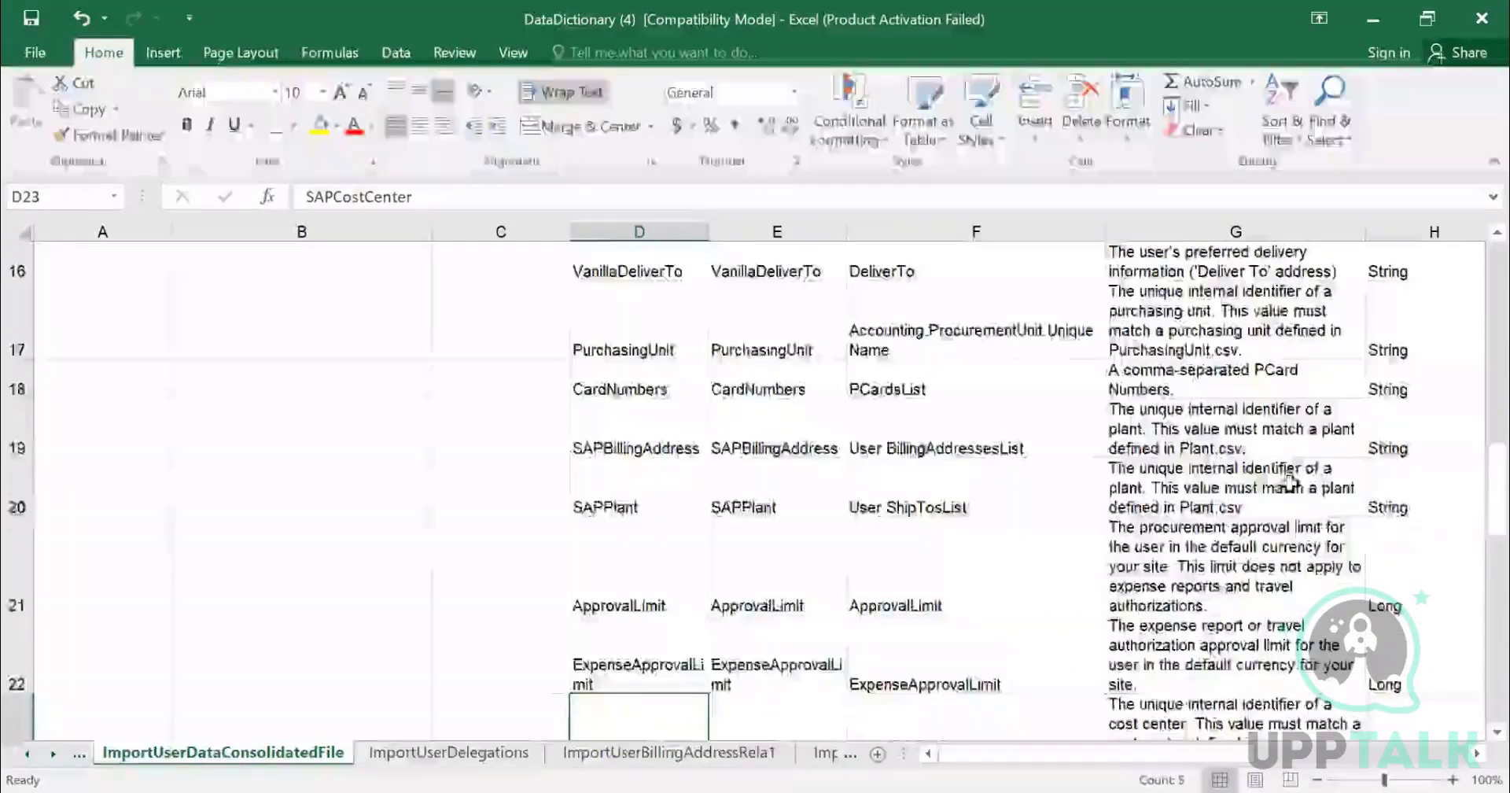
# - Examine the Data Type, String Length, Sample Values and Required columns for the user data fields
pyautogui.click(1373, 498)
pyautogui.press('Right')
pyautogui.press('Right')
pyautogui.press('Right')
pyautogui.press('Right')
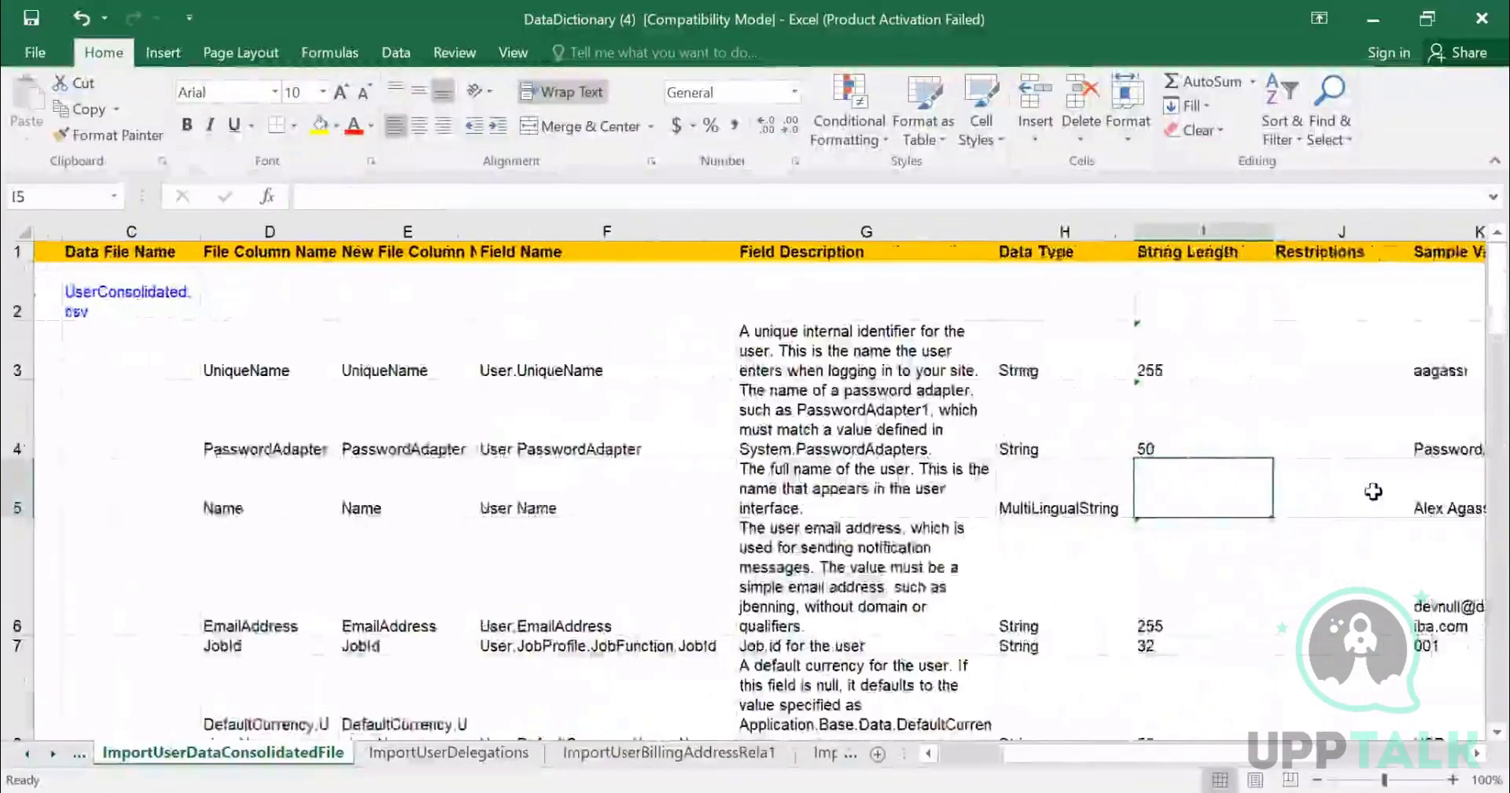
pyautogui.scroll(-6, 1197, 423)
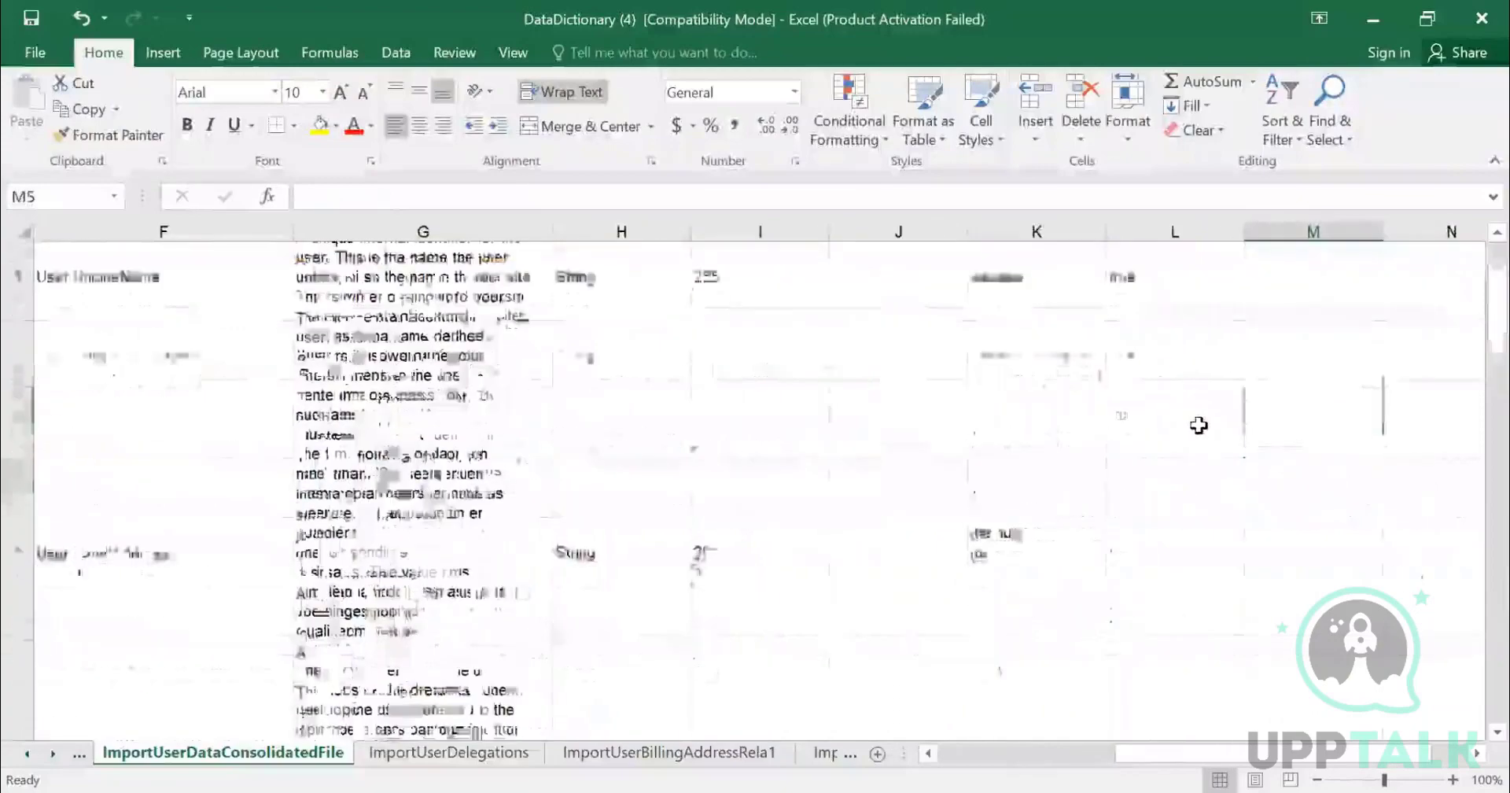
pyautogui.scroll(2, 1177, 453)
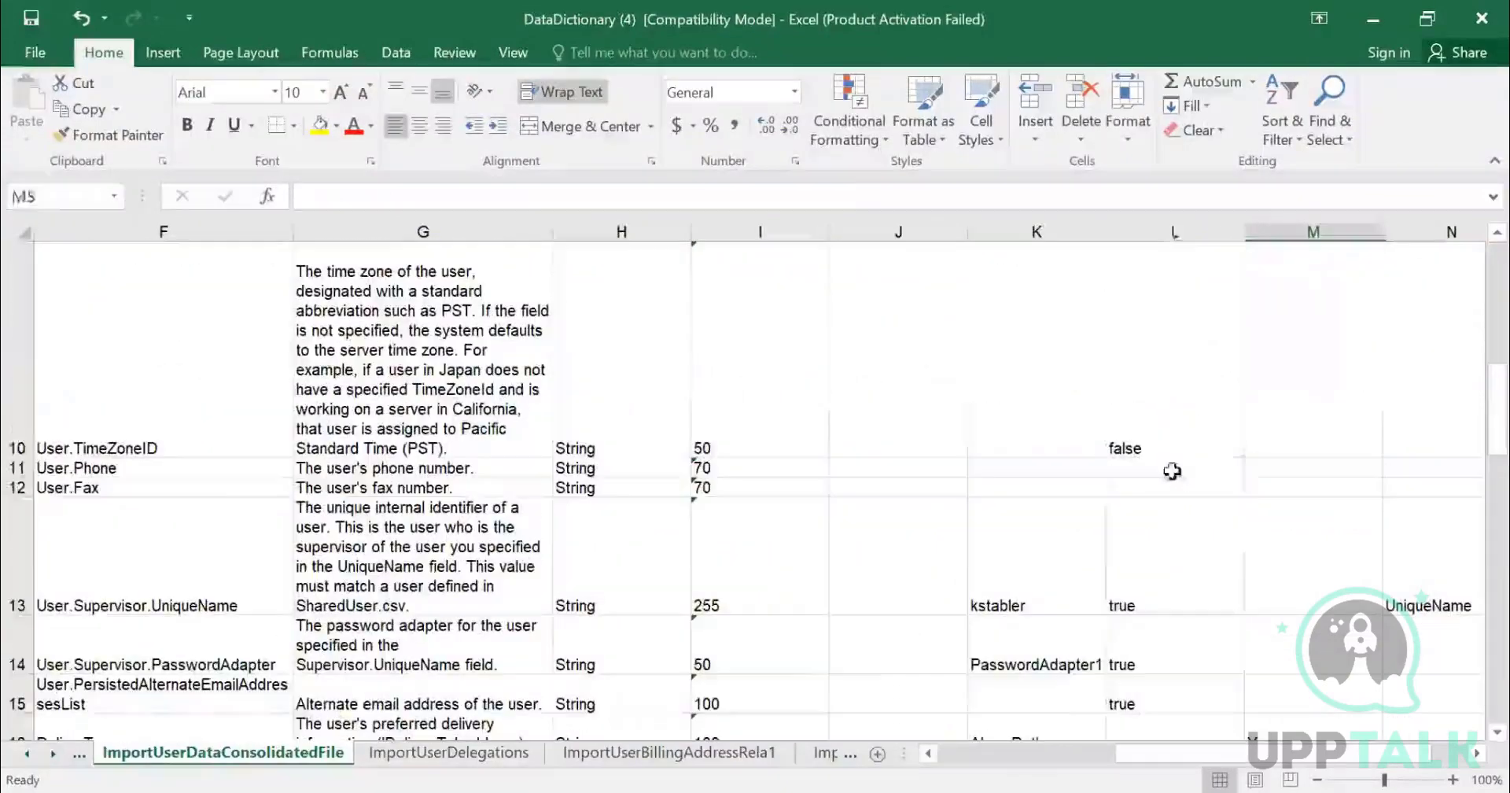
pyautogui.moveTo(1173, 469); pyautogui.dragTo(1176, 522)
pyautogui.scroll(-1, 1186, 505)
pyautogui.scroll(-7, 1186, 505)
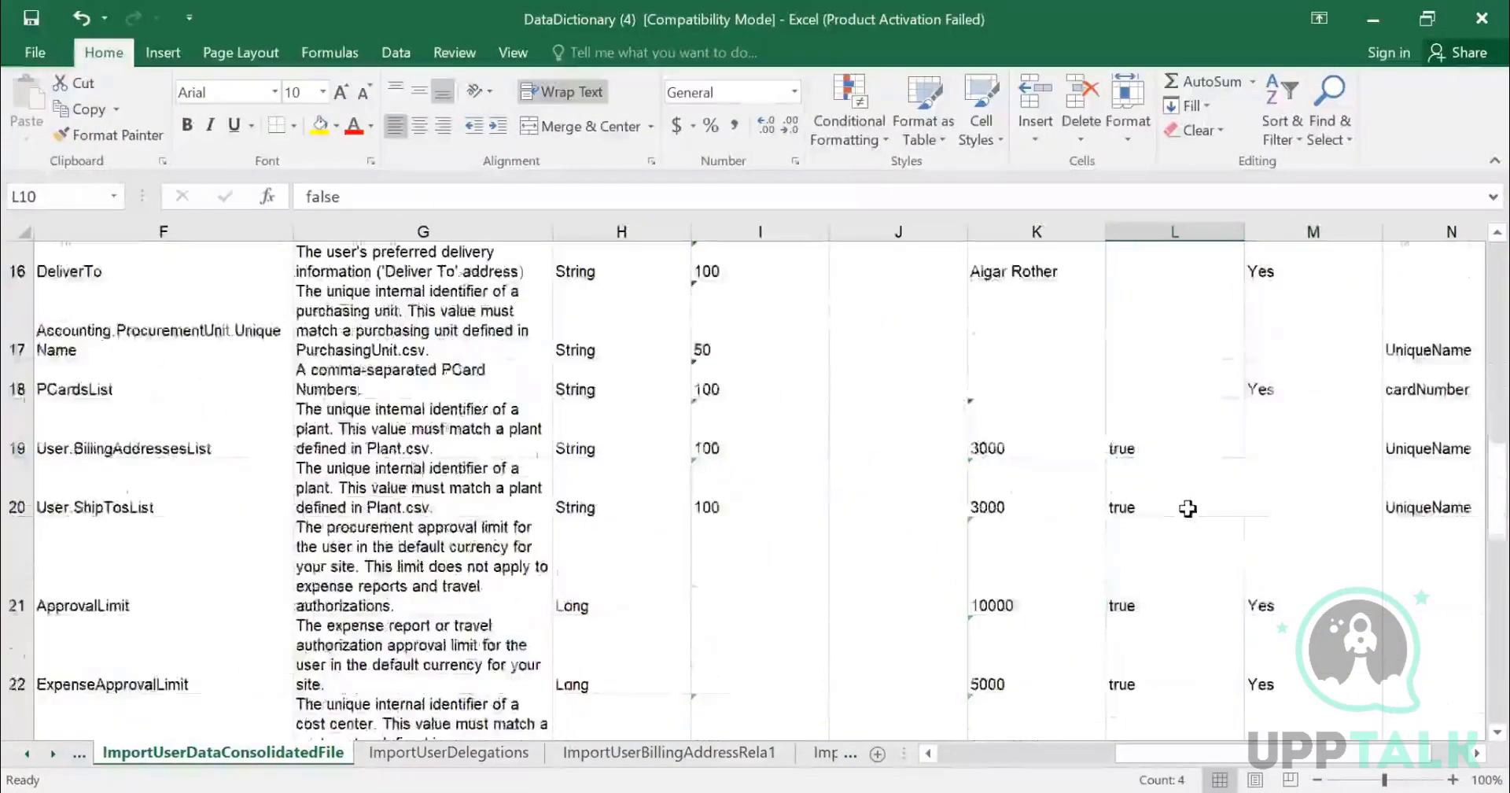
pyautogui.scroll(-1, 1187, 510)
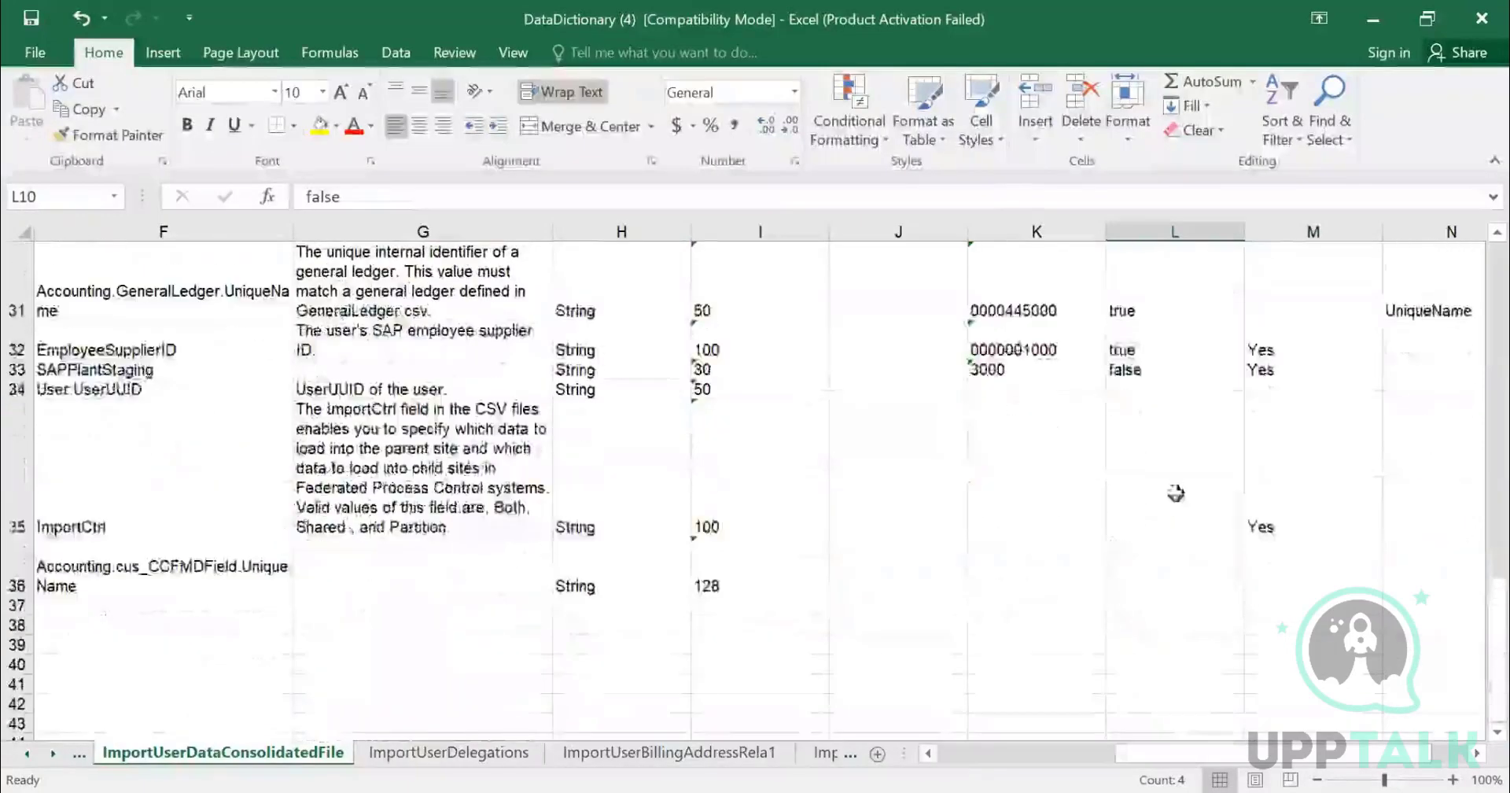
pyautogui.moveTo(1179, 510); pyautogui.dragTo(1117, 550)
pyautogui.scroll(10, 1285, 378)
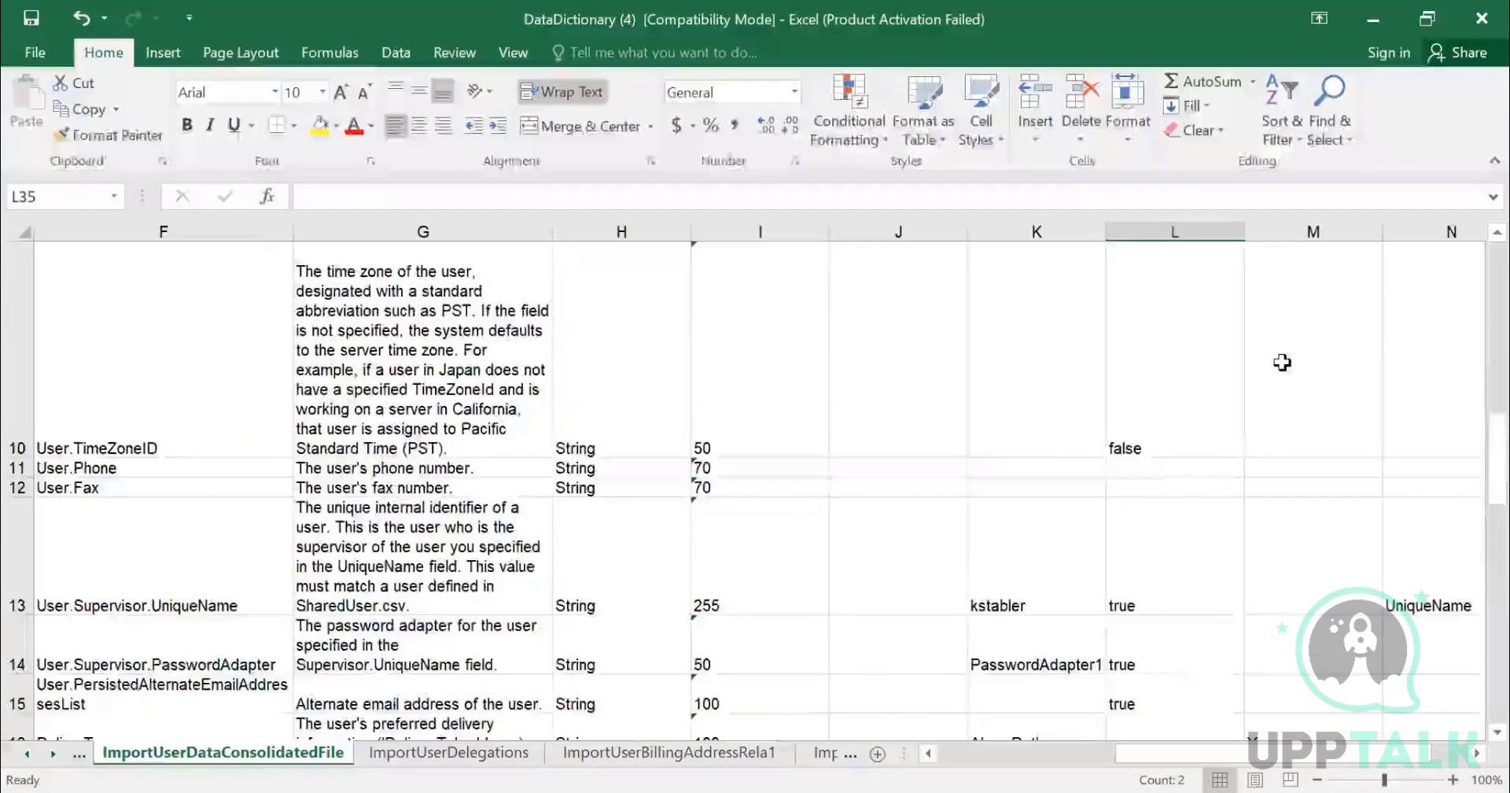
pyautogui.click(1037, 358)
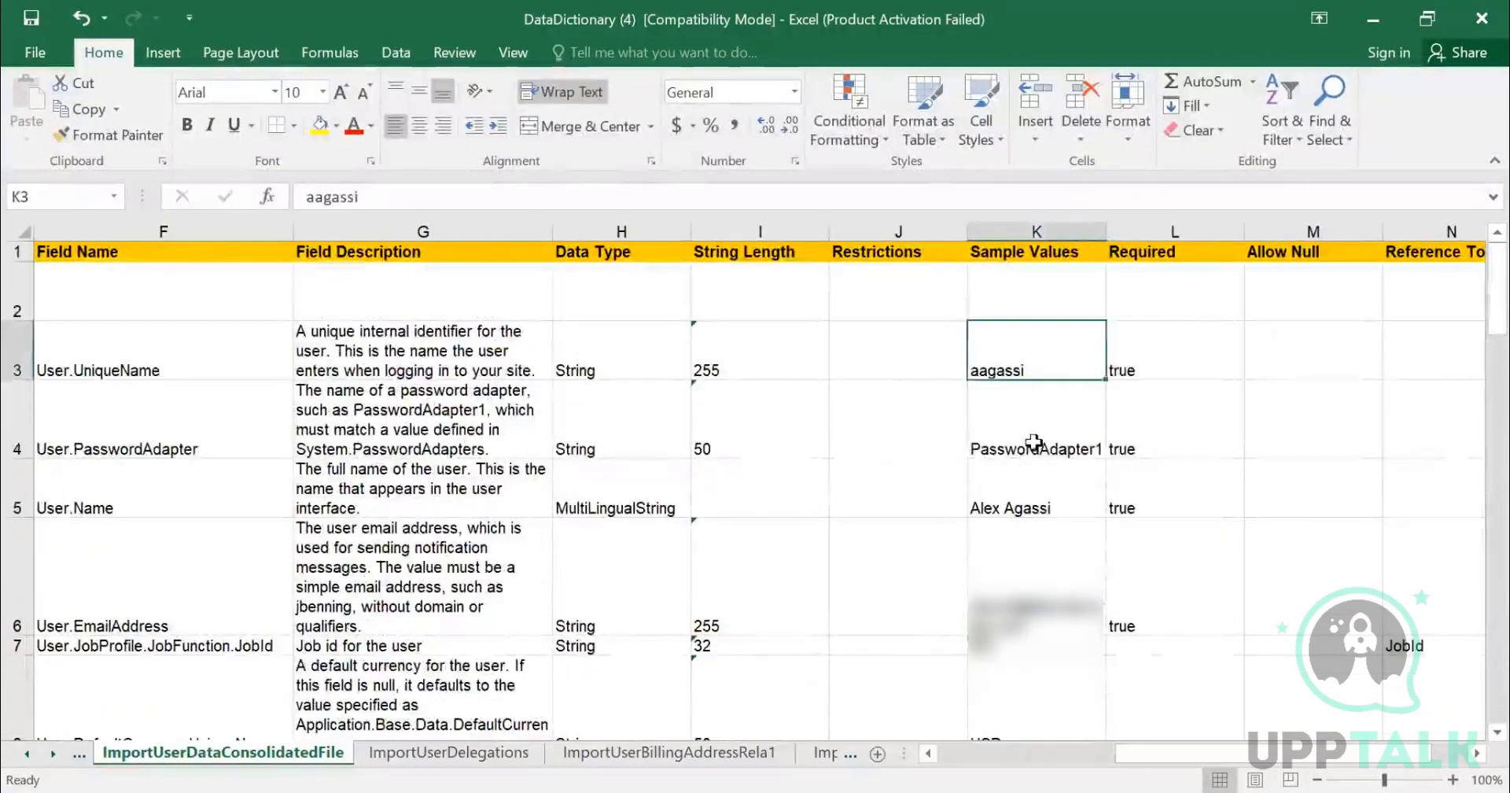
# - Examine the Sample Values for the user data fields, scrolling through to the accounting fields and back to the top
pyautogui.click(1037, 433)
pyautogui.click(1031, 509)
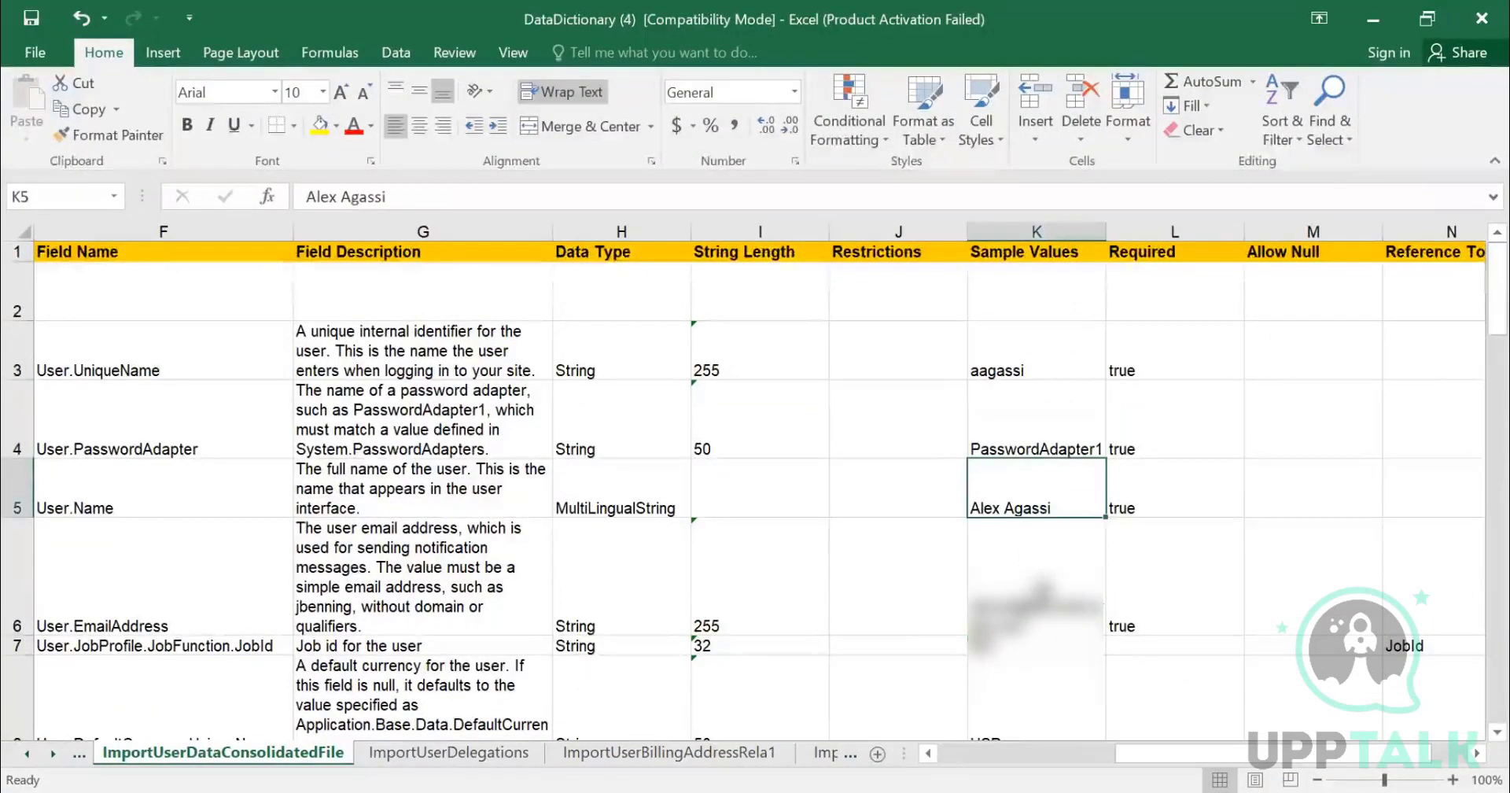
pyautogui.scroll(-5, 1035, 535)
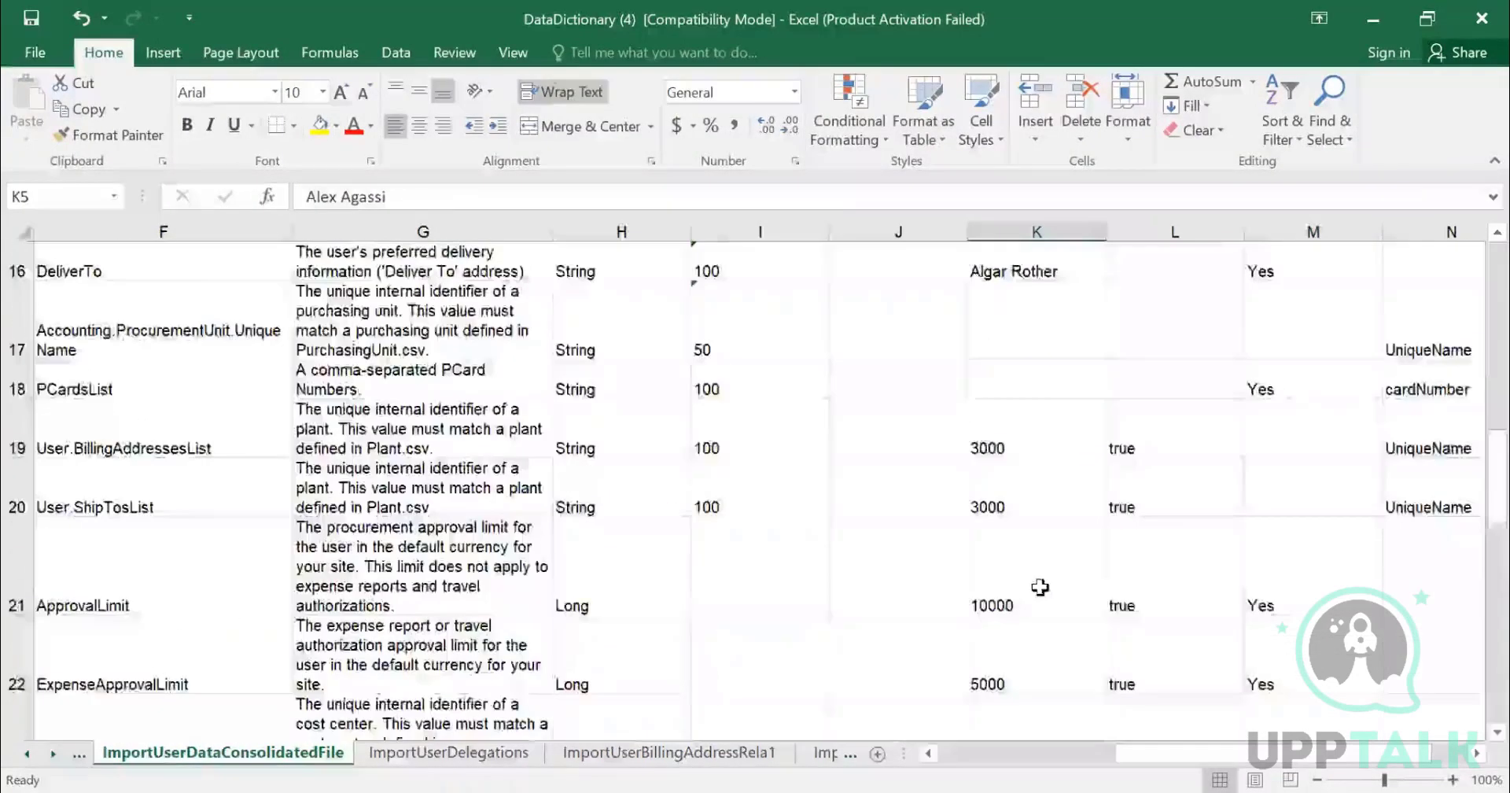
pyautogui.scroll(2, 1034, 504)
pyautogui.click(1034, 549)
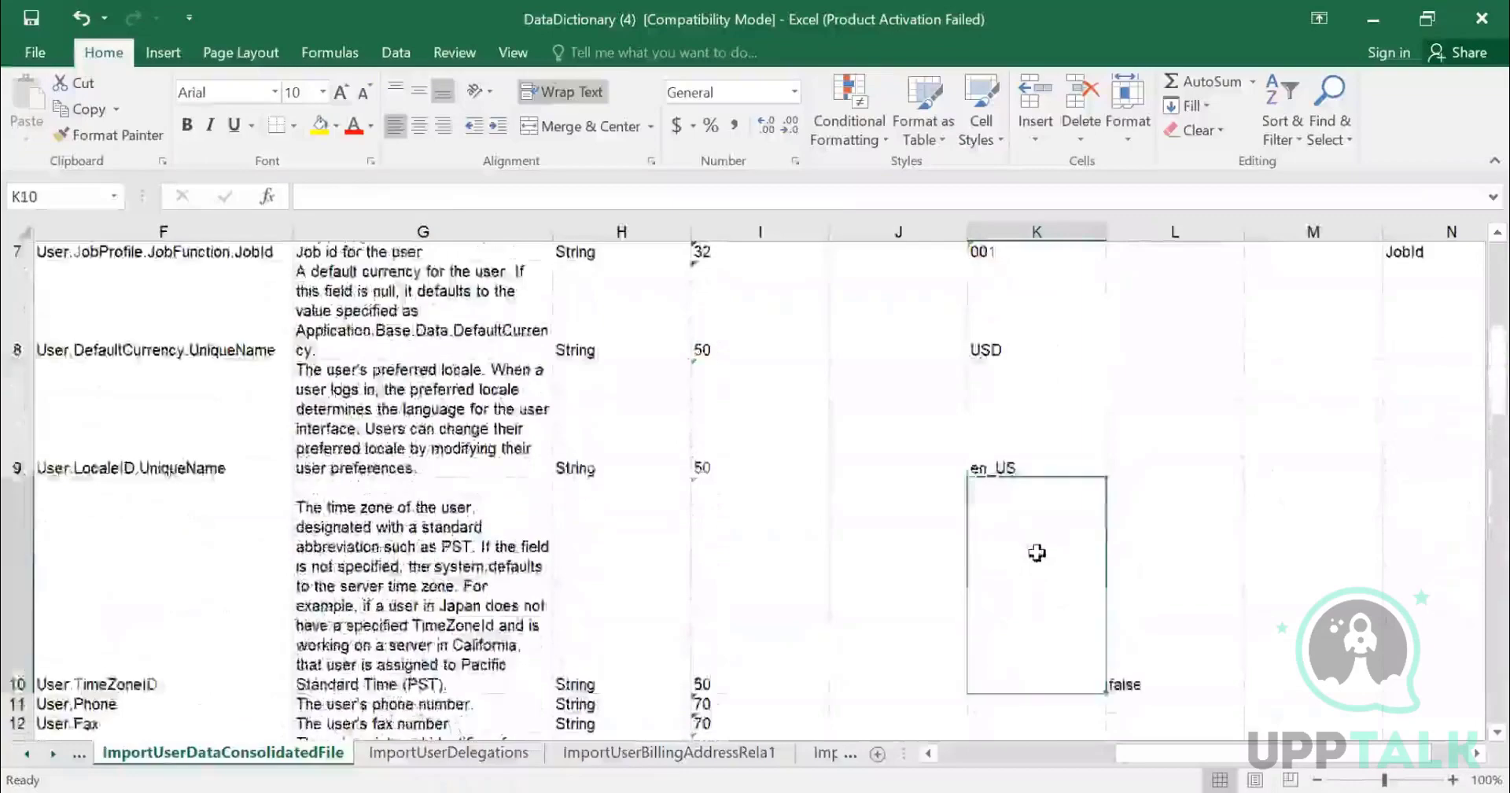
pyautogui.scroll(-1, 1022, 511)
pyautogui.click(1017, 490)
pyautogui.scroll(-2, 1015, 491)
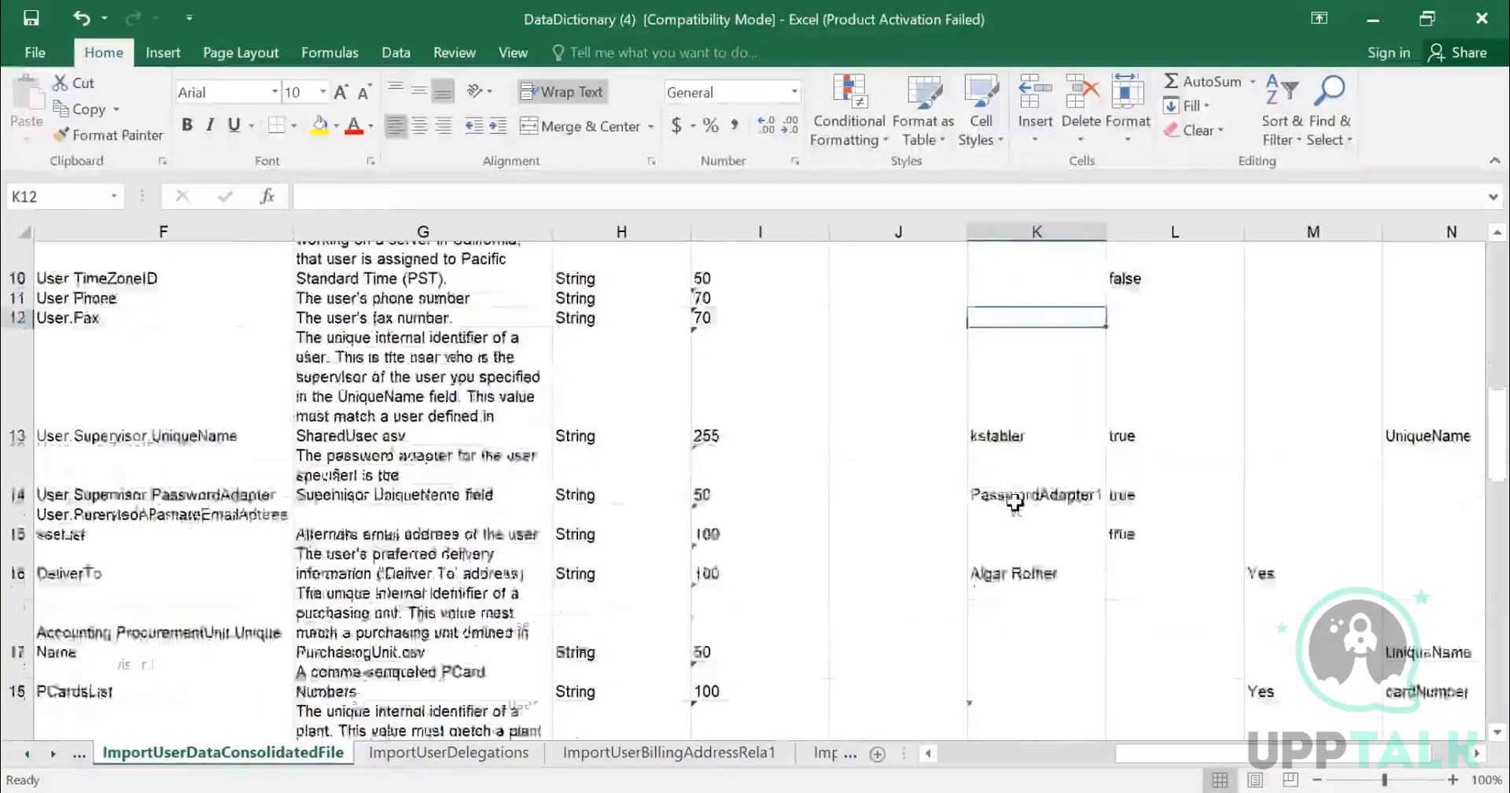
pyautogui.scroll(-2, 1083, 495)
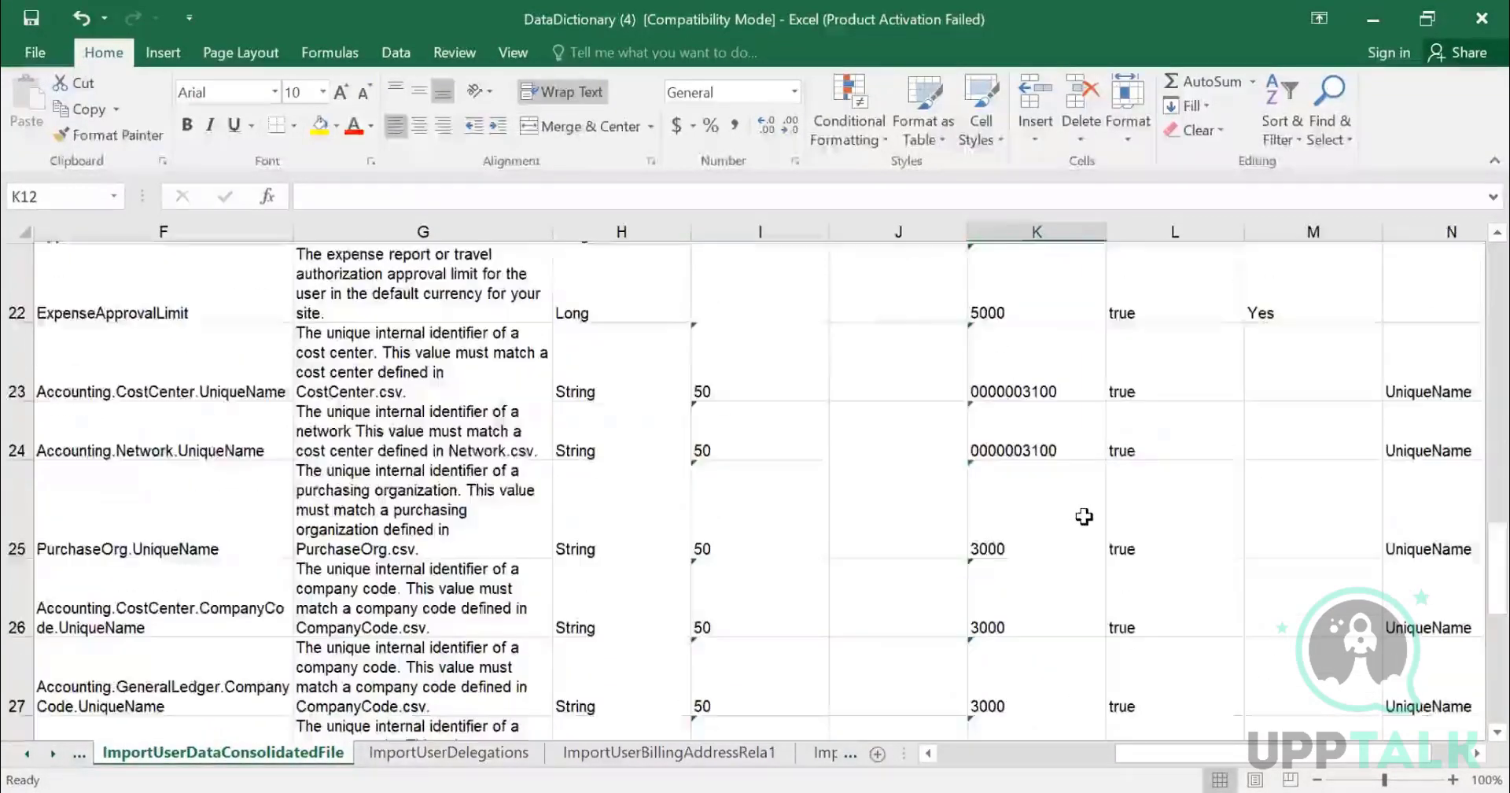
pyautogui.scroll(-3, 1082, 516)
pyautogui.scroll(7, 1078, 512)
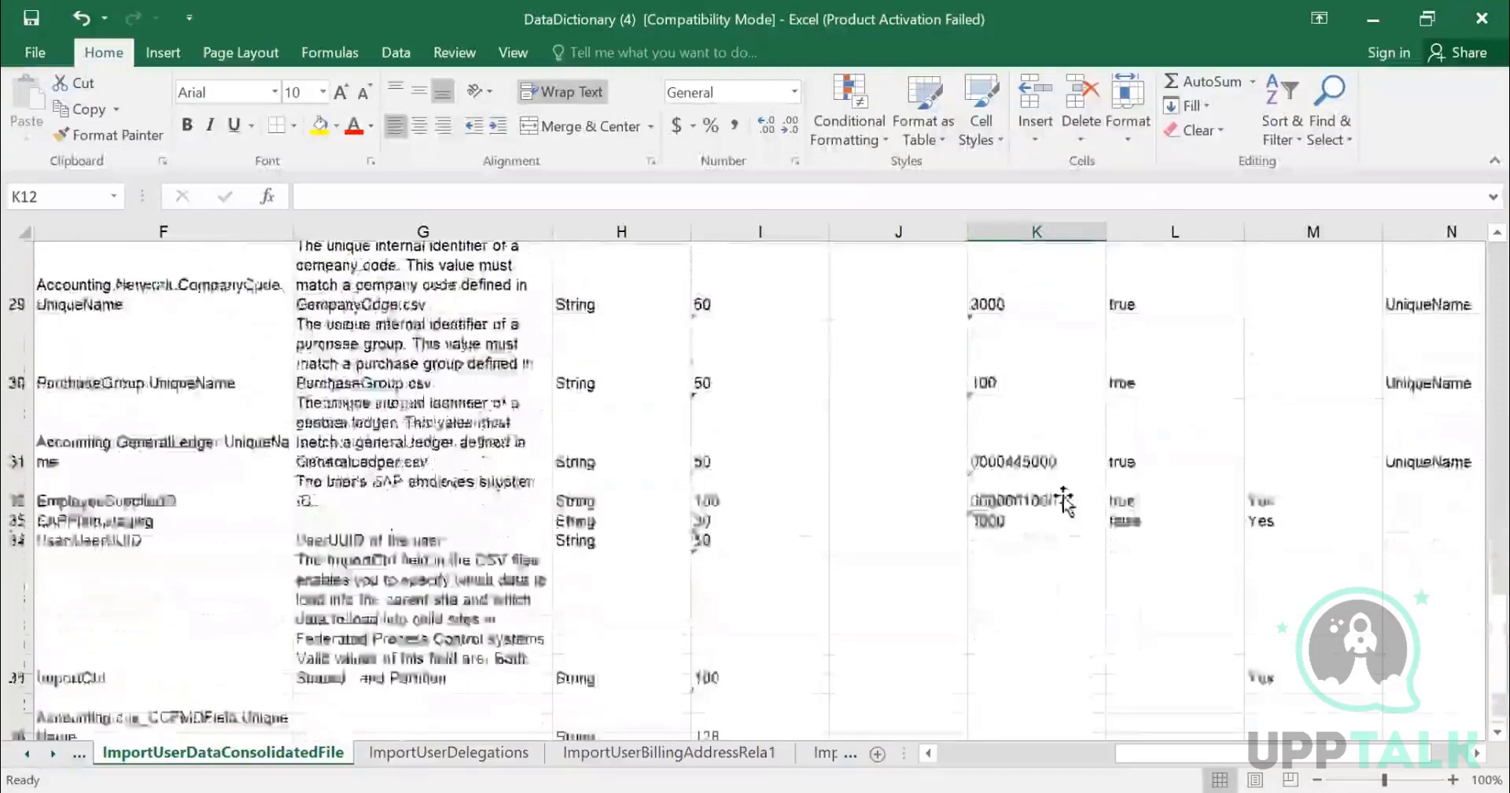
pyautogui.scroll(1, 1027, 447)
pyautogui.hotkey('ctrl', 'Home')
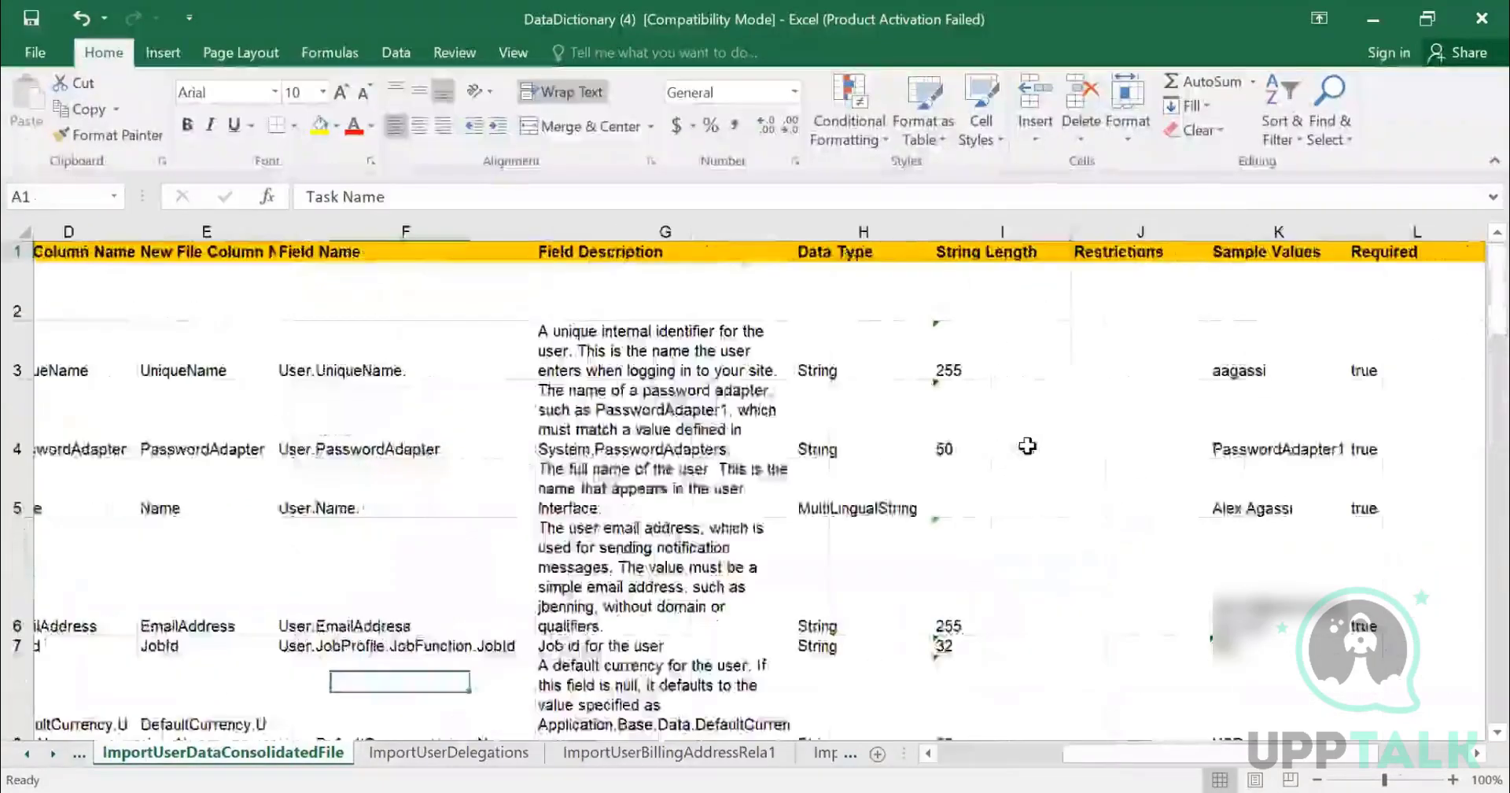
# - Activate the Indexes sheet and scroll through the export entries at the end of its list
pyautogui.rightClick(51, 756)
pyautogui.scroll(-15, 79, 727)
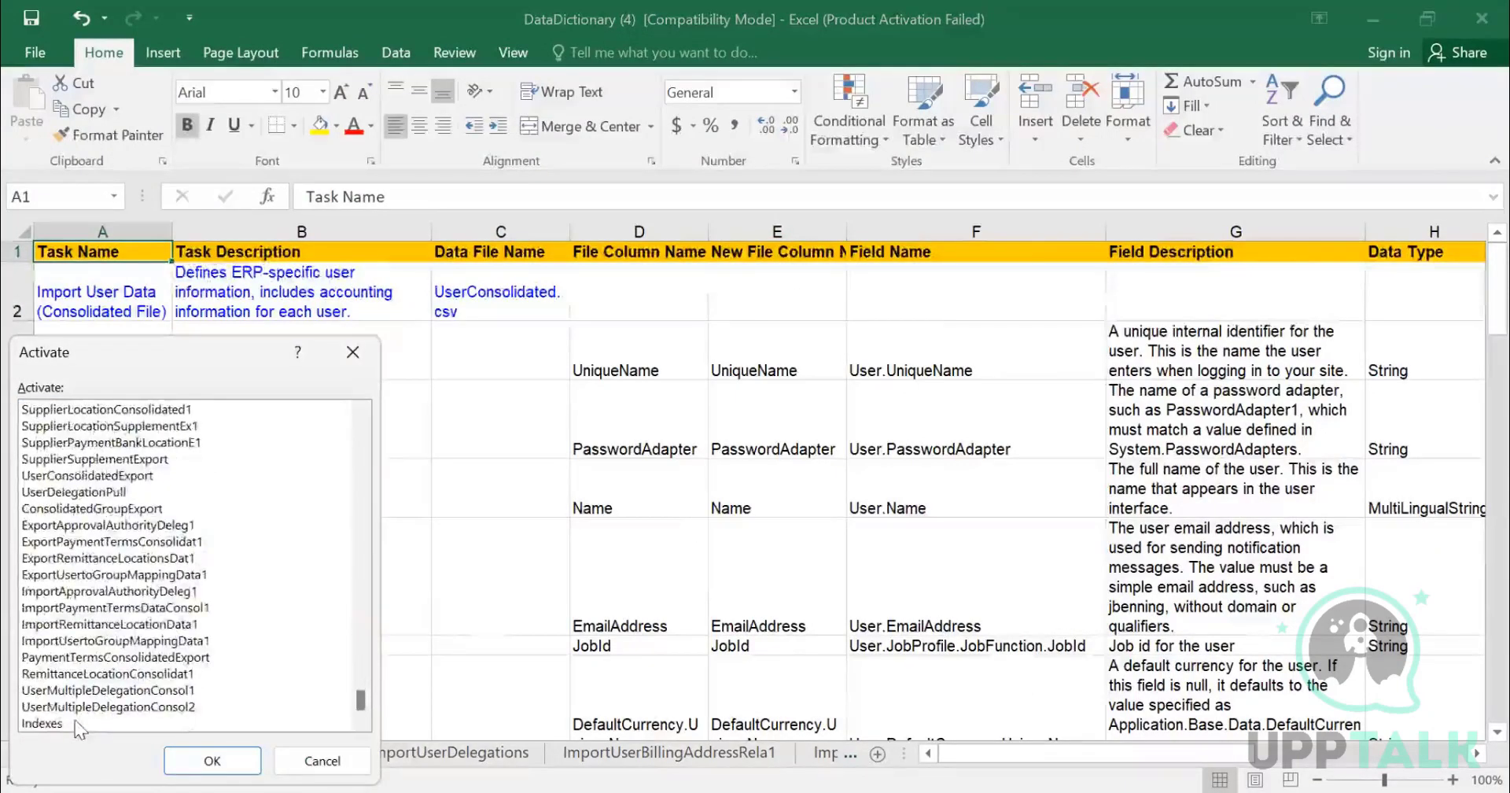
pyautogui.click(79, 725)
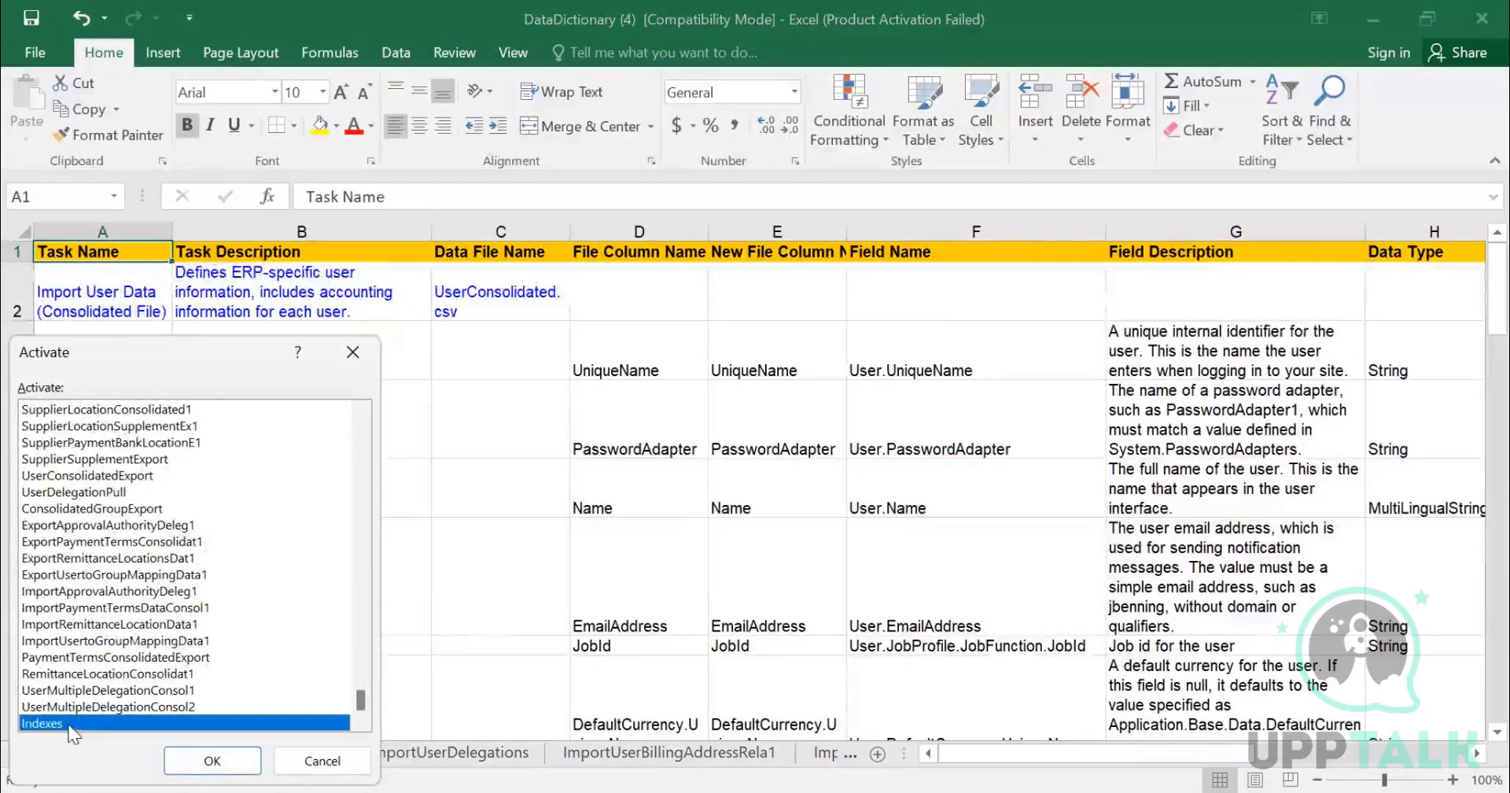
pyautogui.click(213, 759)
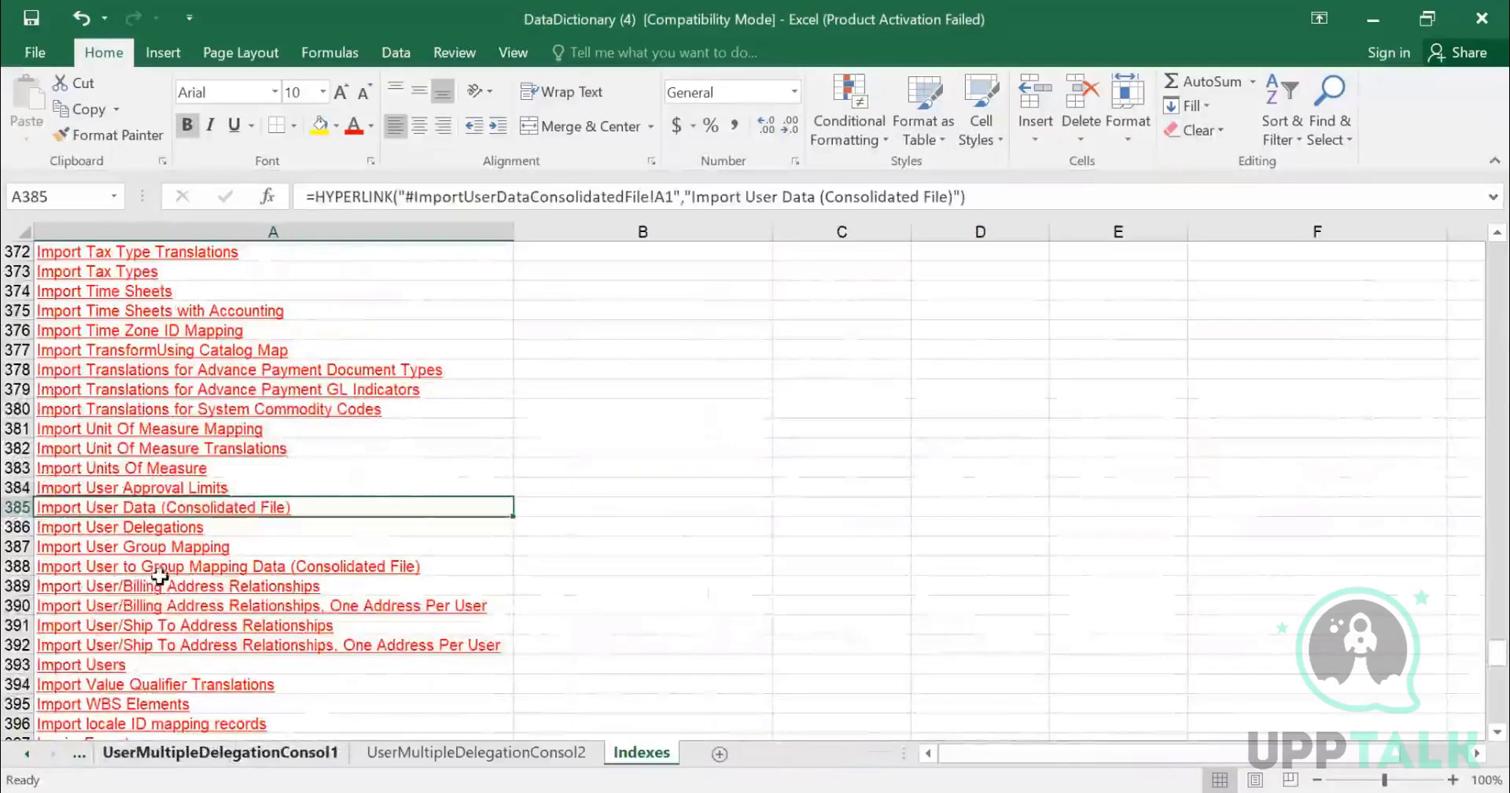
pyautogui.scroll(2, 192, 573)
pyautogui.scroll(-6, 196, 574)
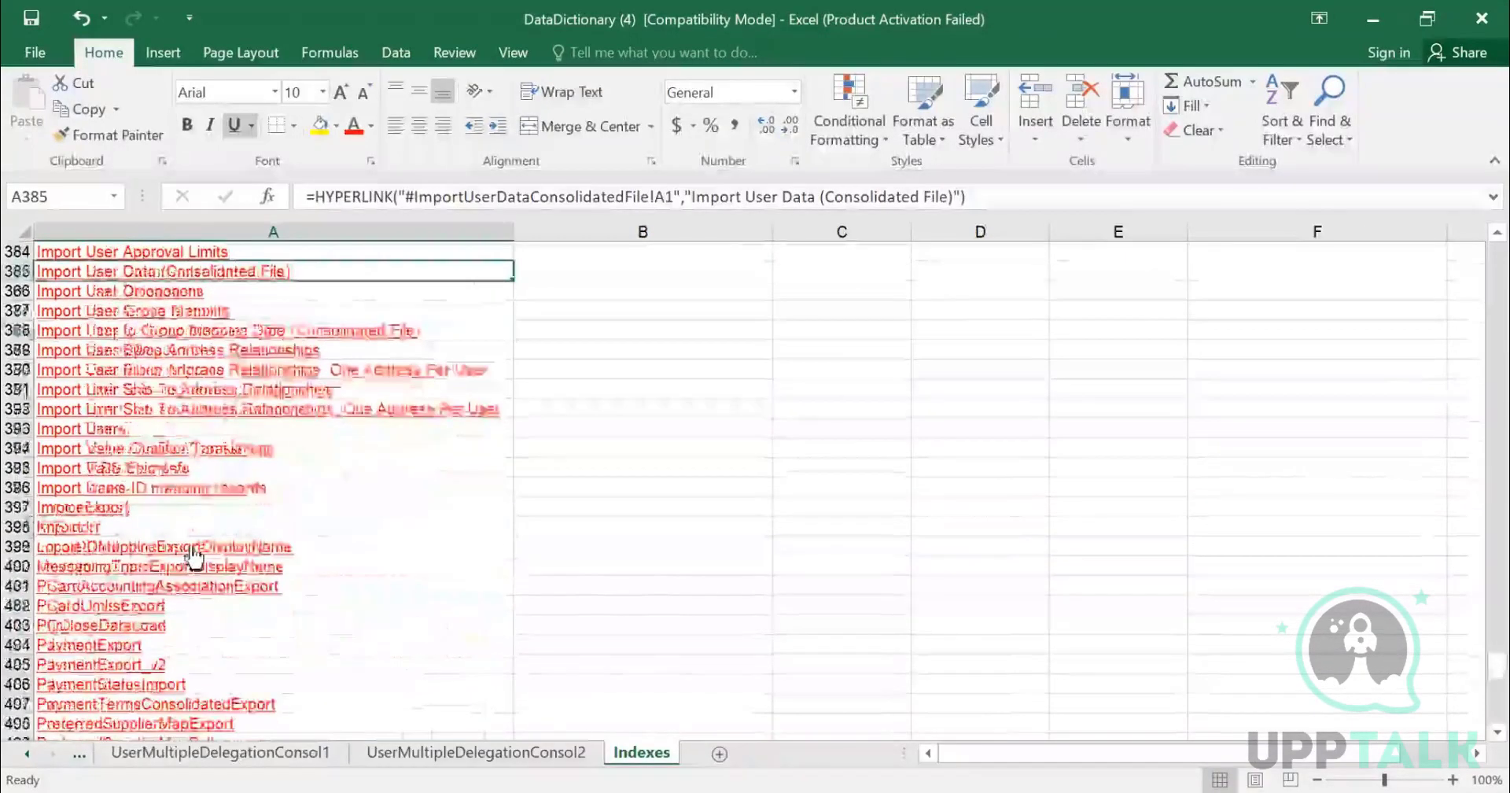
pyautogui.scroll(-11, 194, 557)
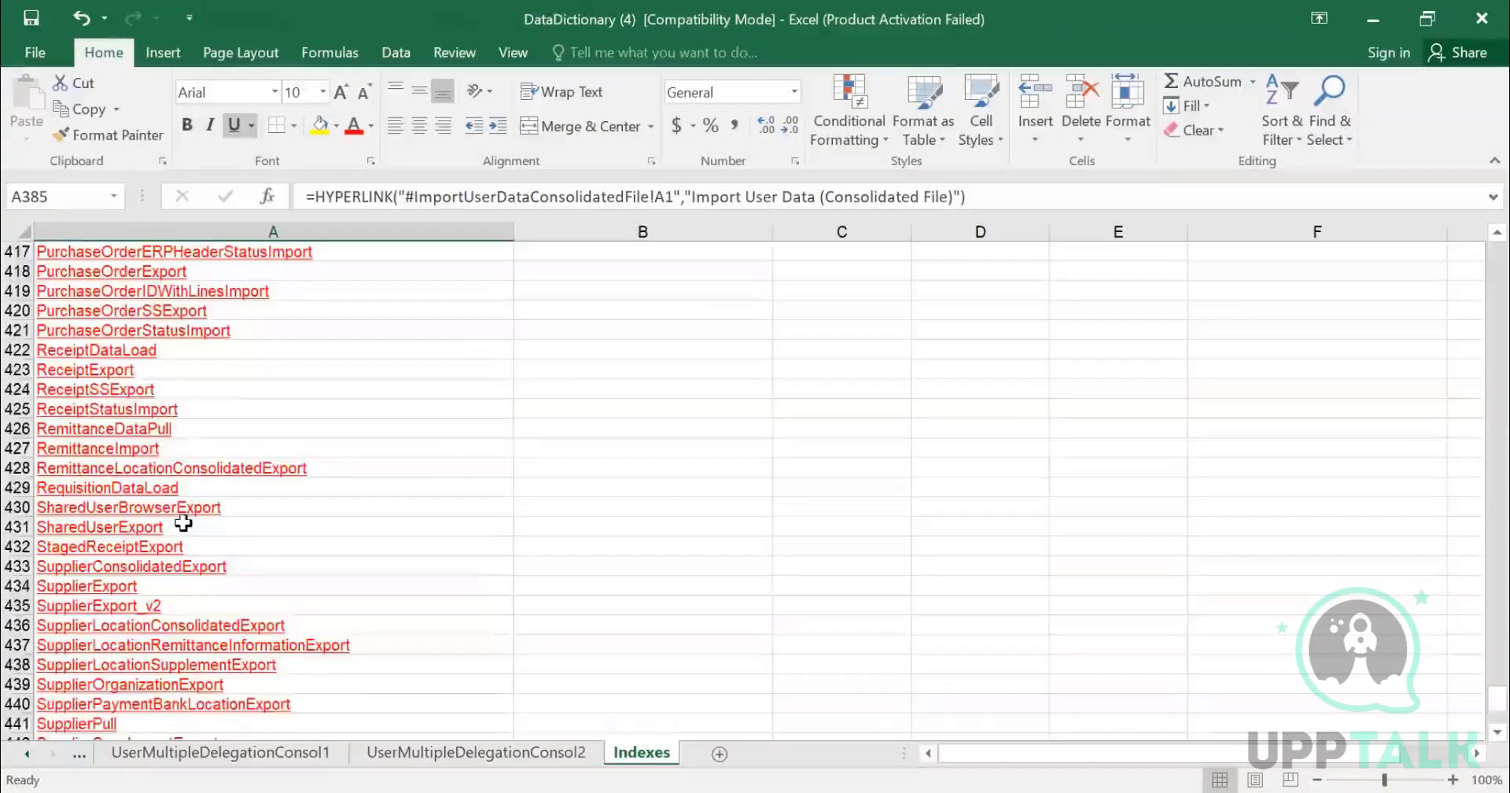
pyautogui.scroll(-3, 183, 523)
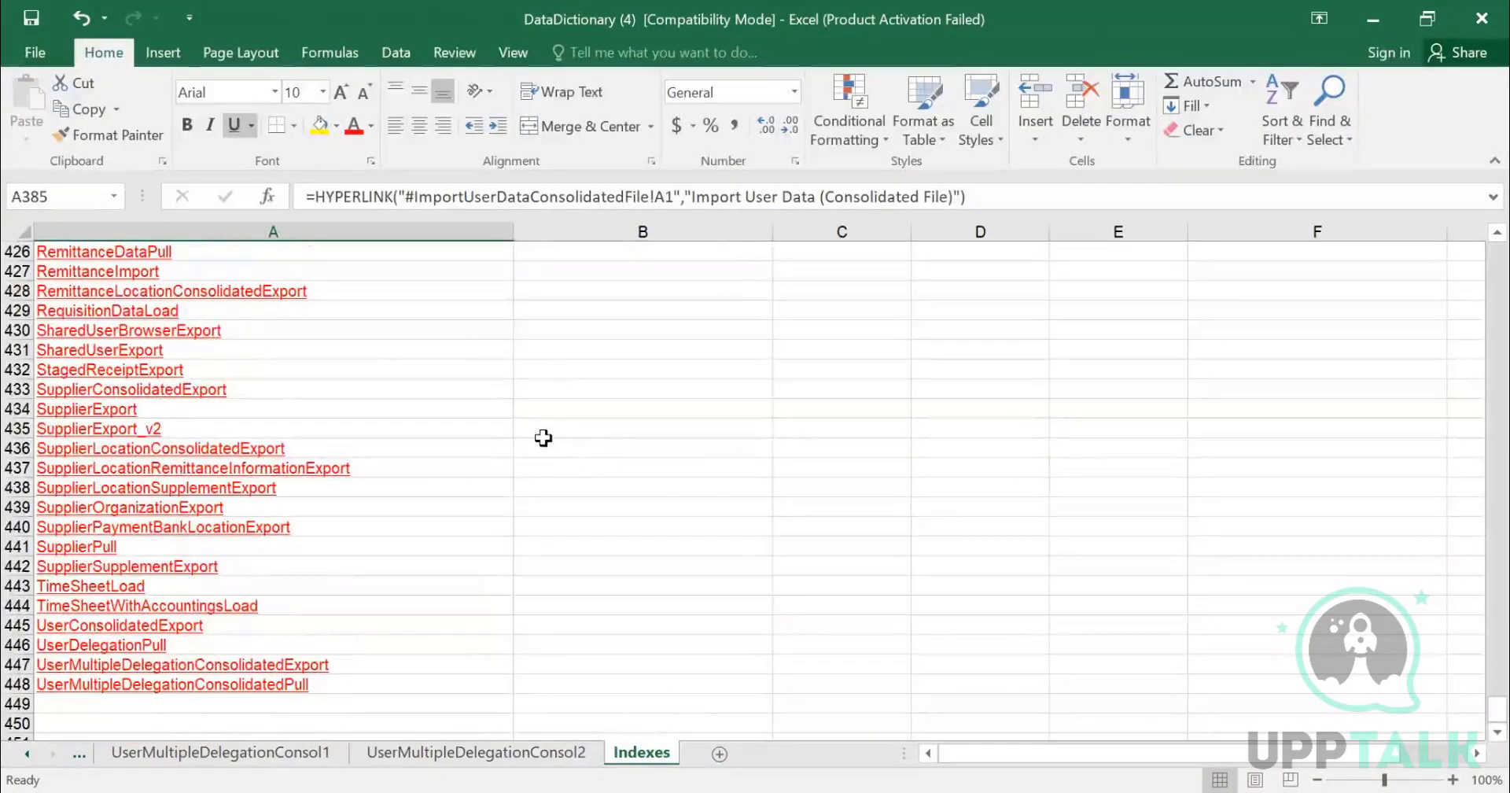
pyautogui.scroll(7, 274, 406)
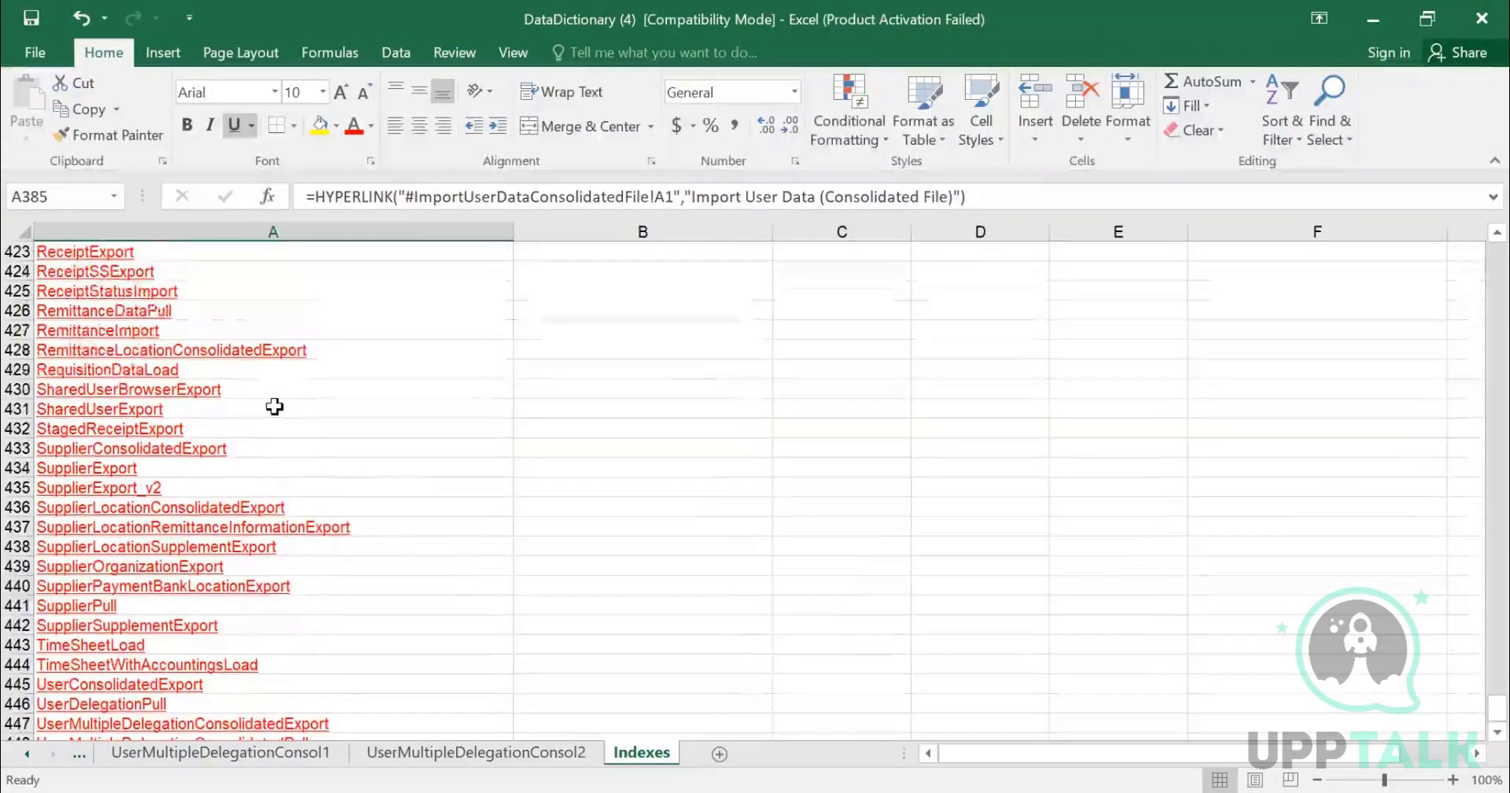
# - Search the index for INTE to step through the internal order code entries, then clear and close the search
pyautogui.hotkey('ctrl', 'f')
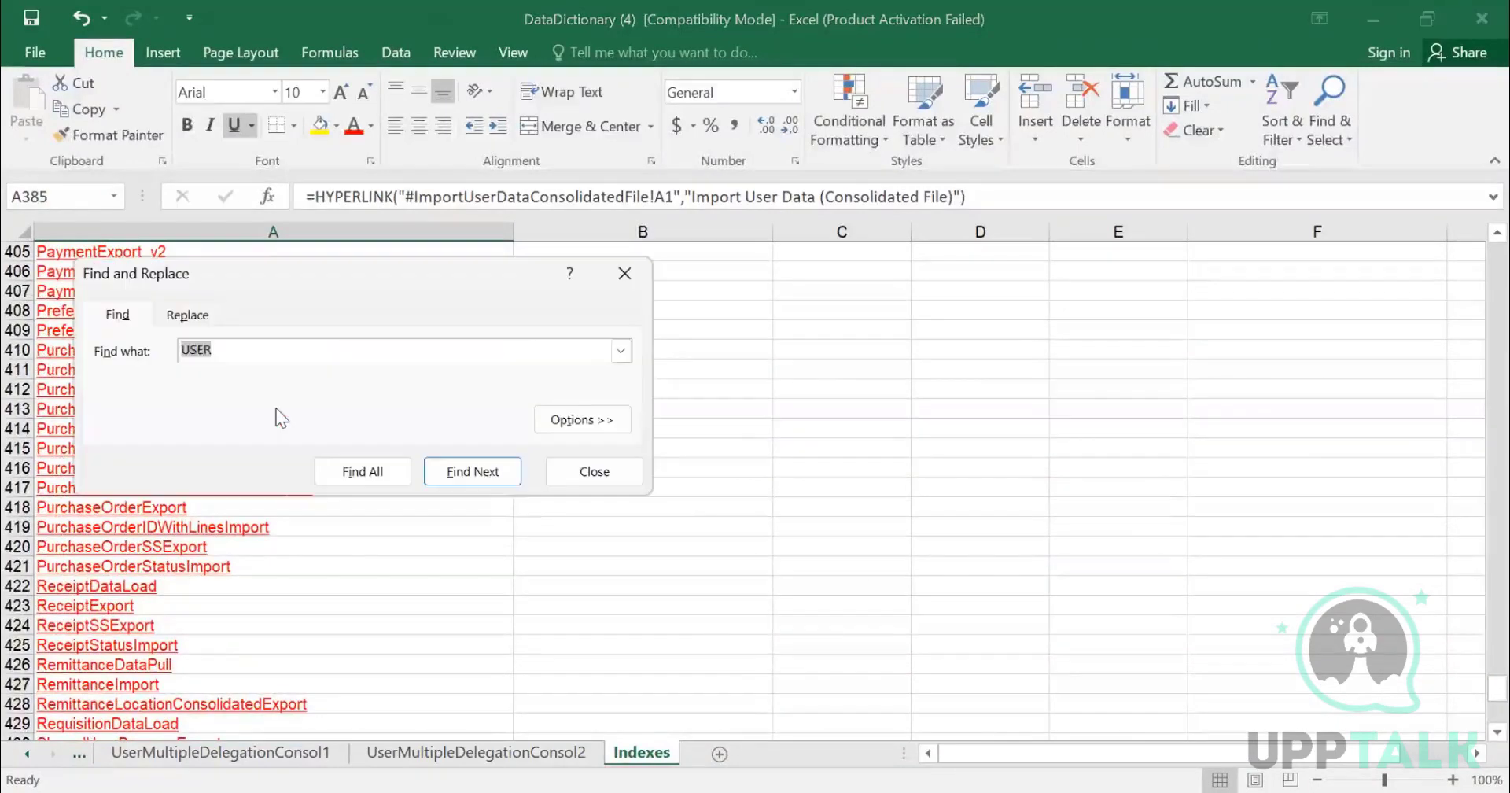
pyautogui.write('INTE')
pyautogui.press('Return')
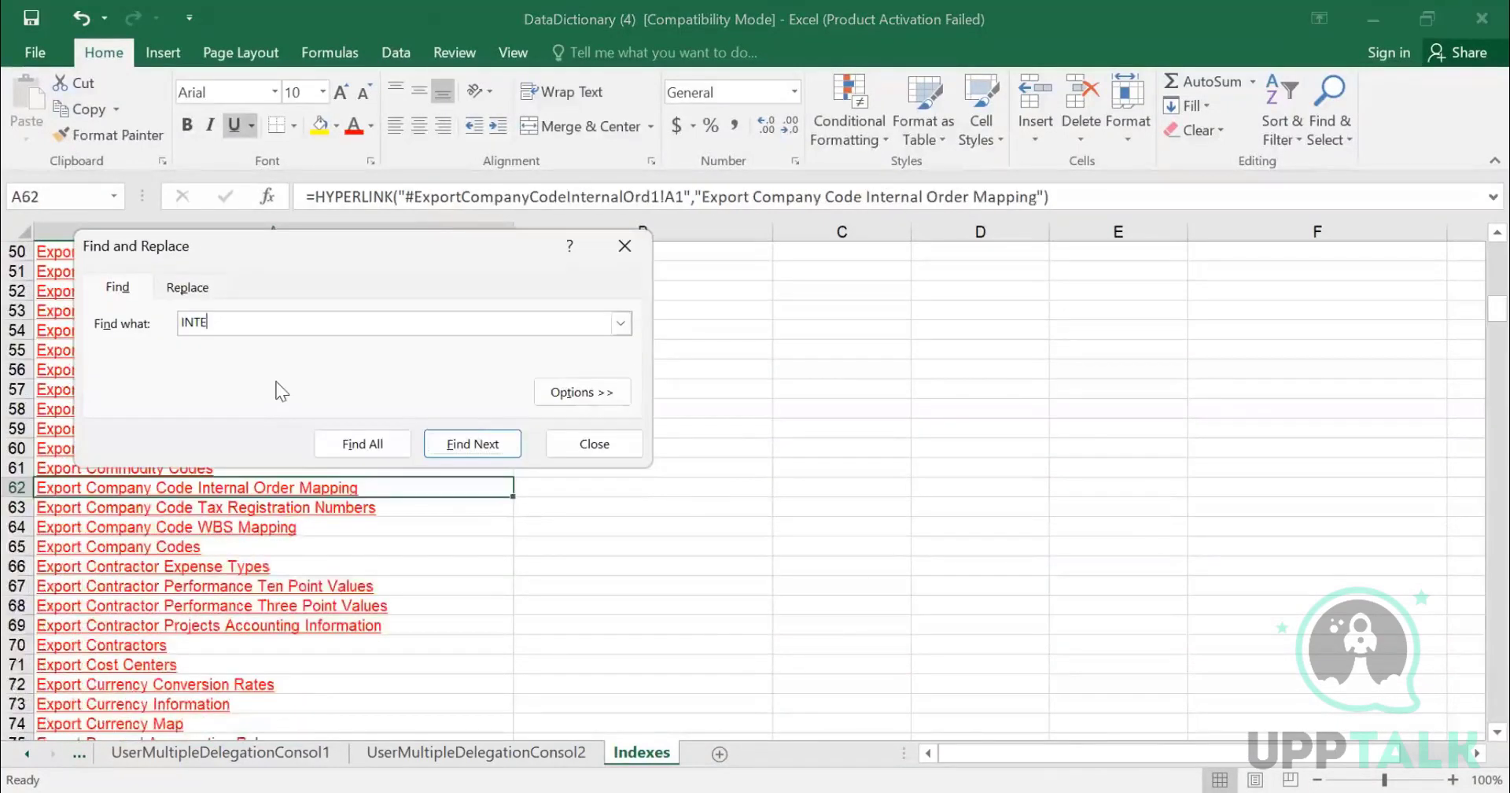
pyautogui.press('Return')
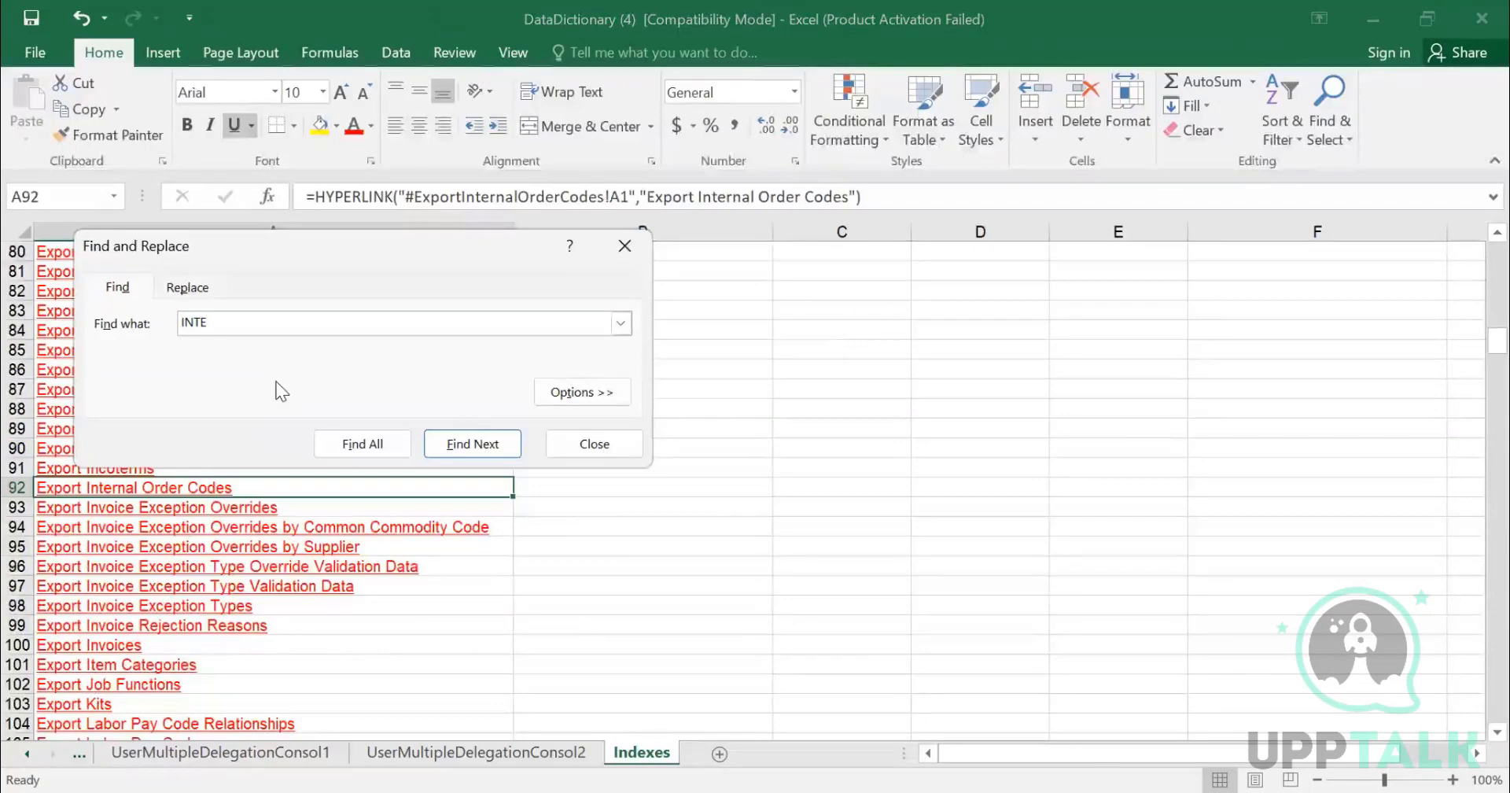
pyautogui.press('Return')
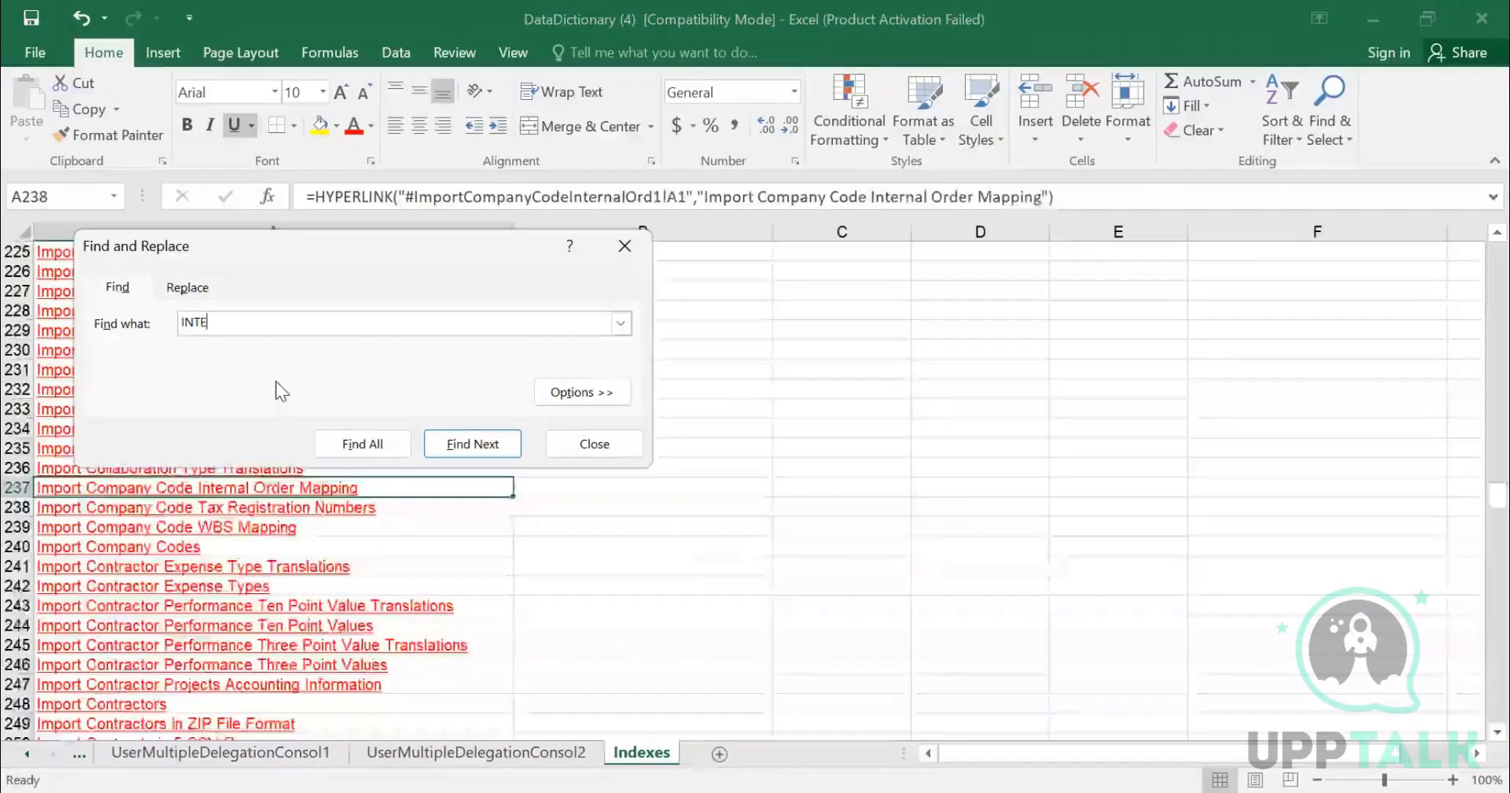
pyautogui.press('Return')
pyautogui.press('BackSpace')
pyautogui.press('BackSpace')
pyautogui.press('BackSpace')
pyautogui.press('BackSpace')
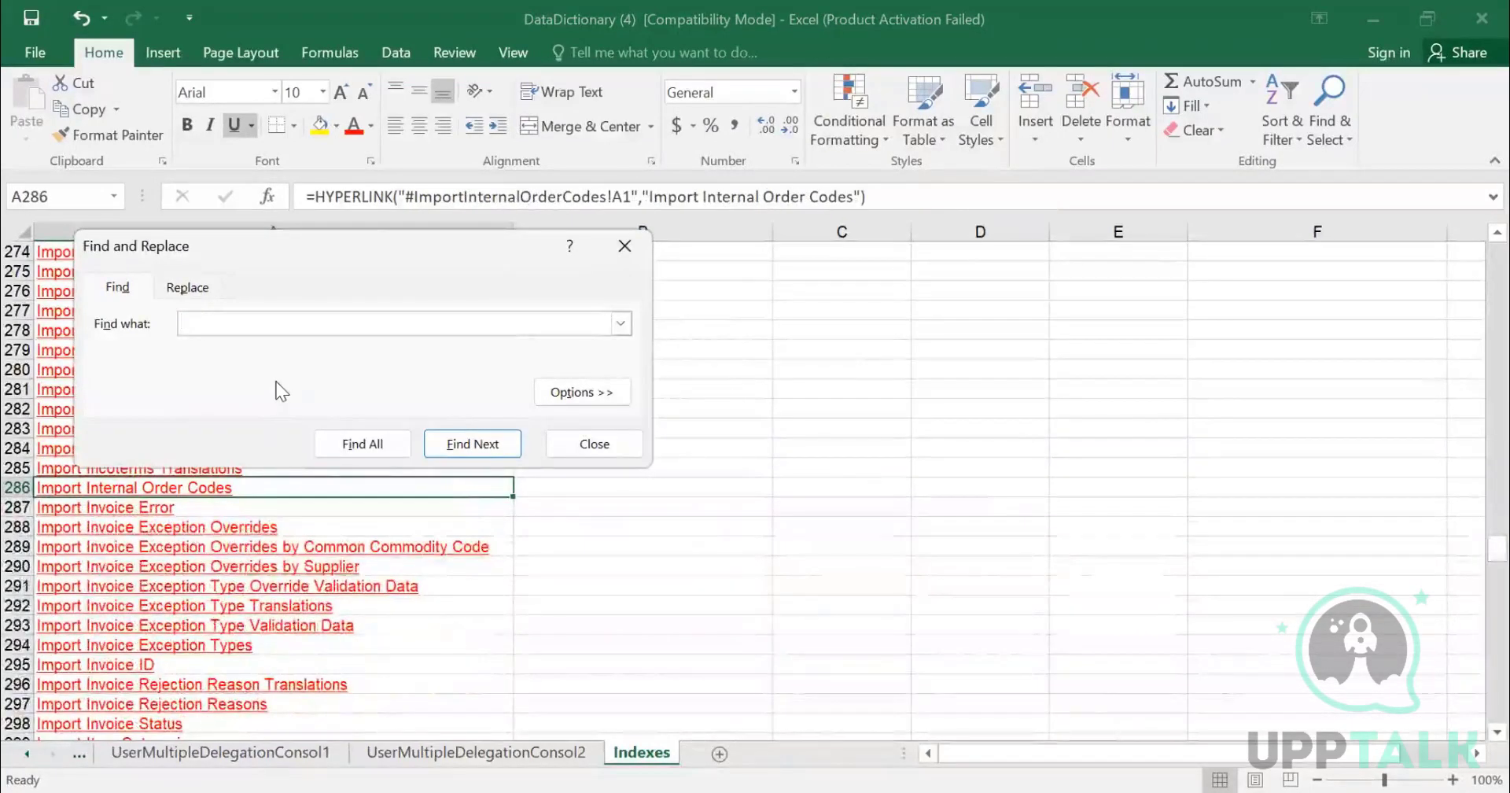
pyautogui.press('Escape')
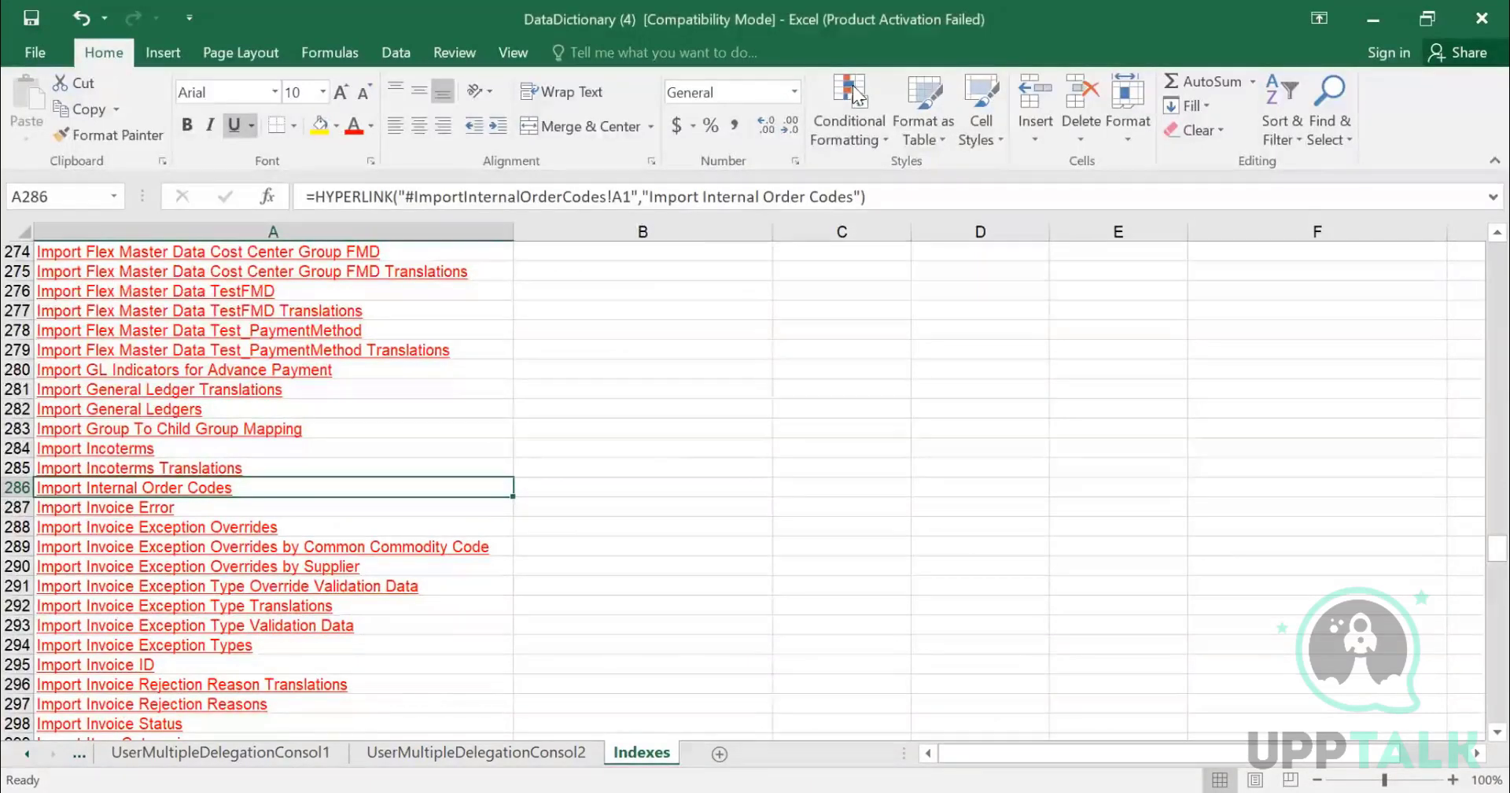
# - Switch to the Ariba browser window and search commodity codes under Commodity Code Manager without filters
pyautogui.hotkey('alt', 'Tab')
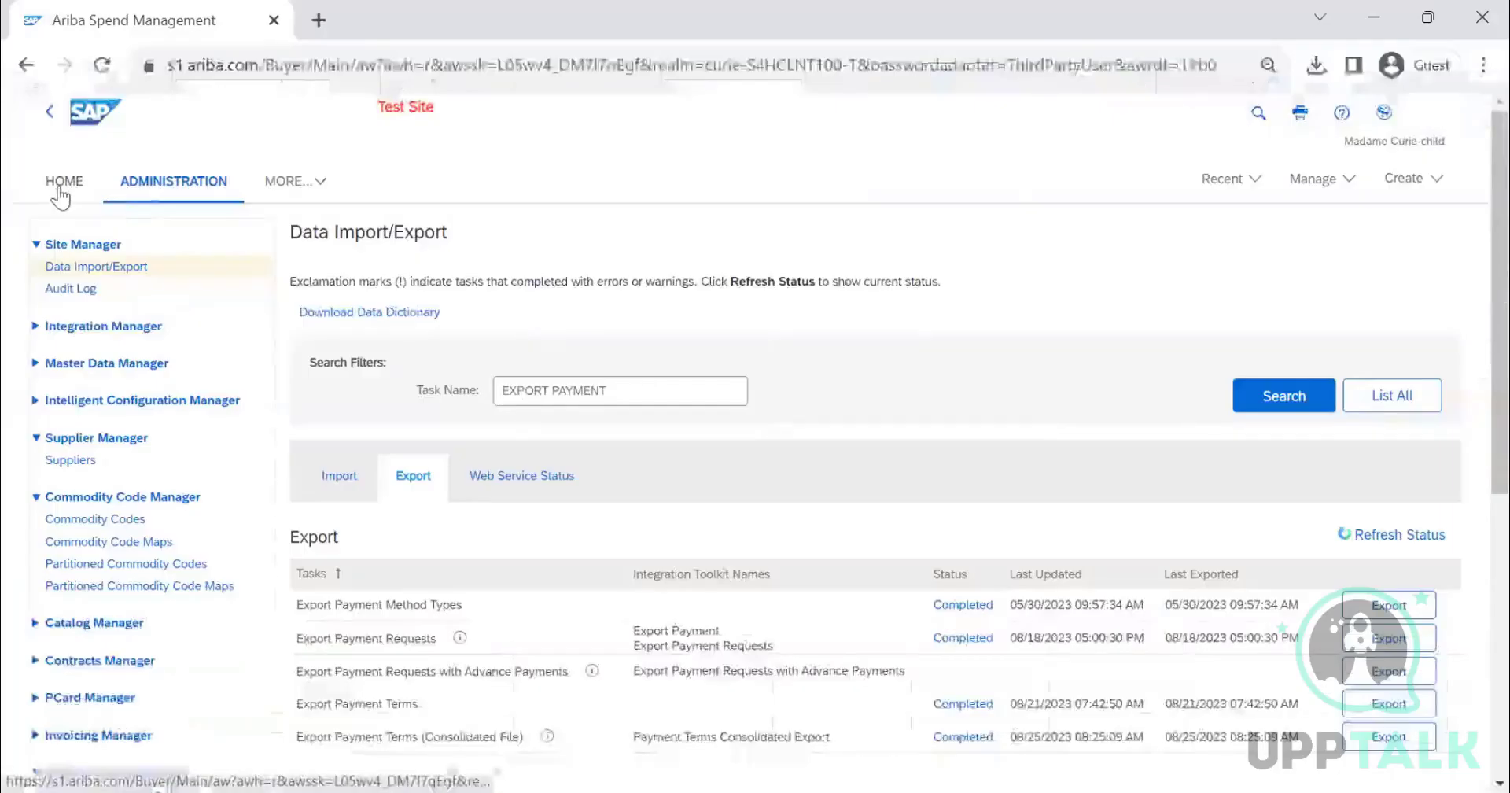
pyautogui.scroll(-3, 71, 295)
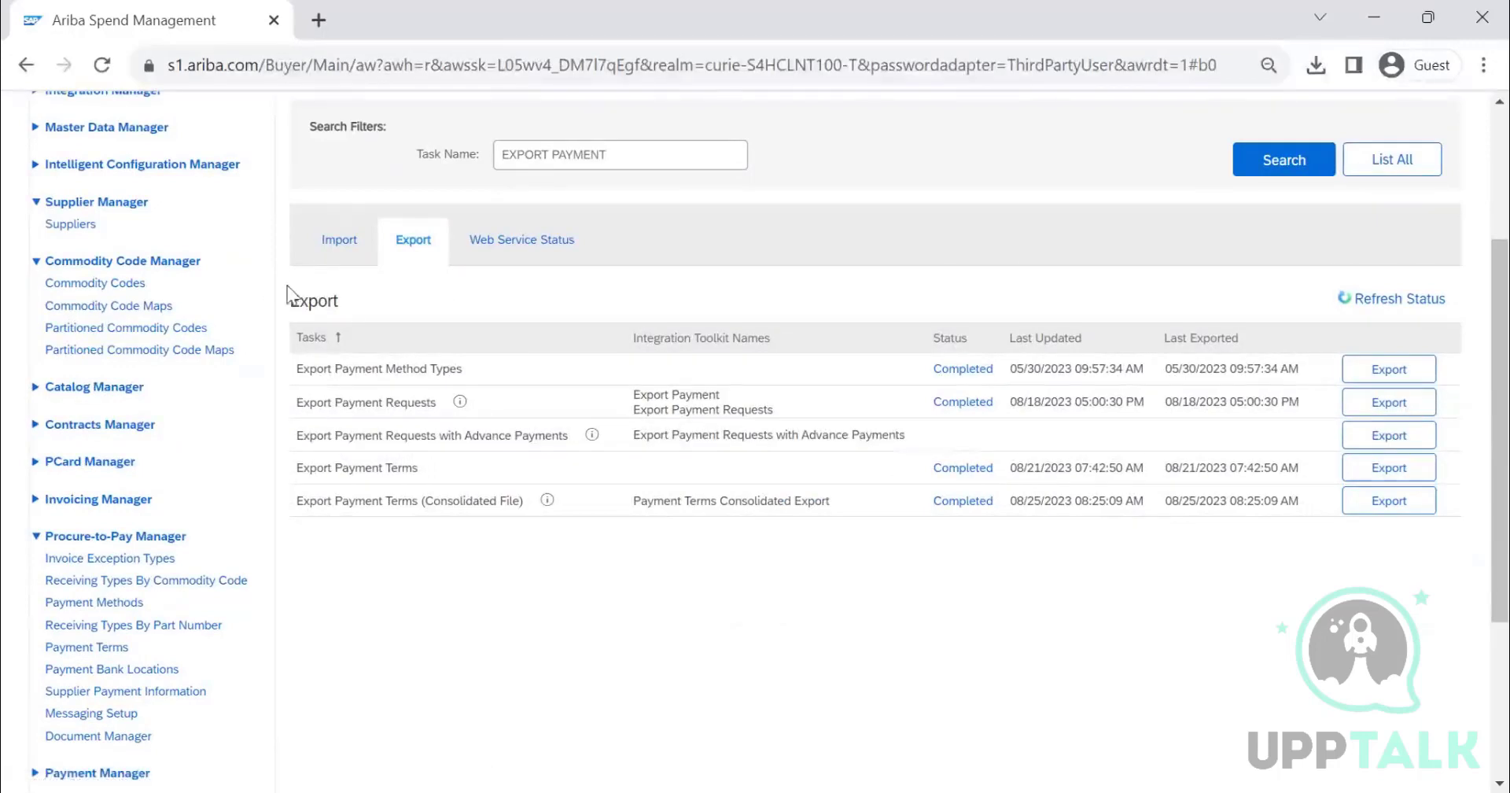
pyautogui.click(668, 343)
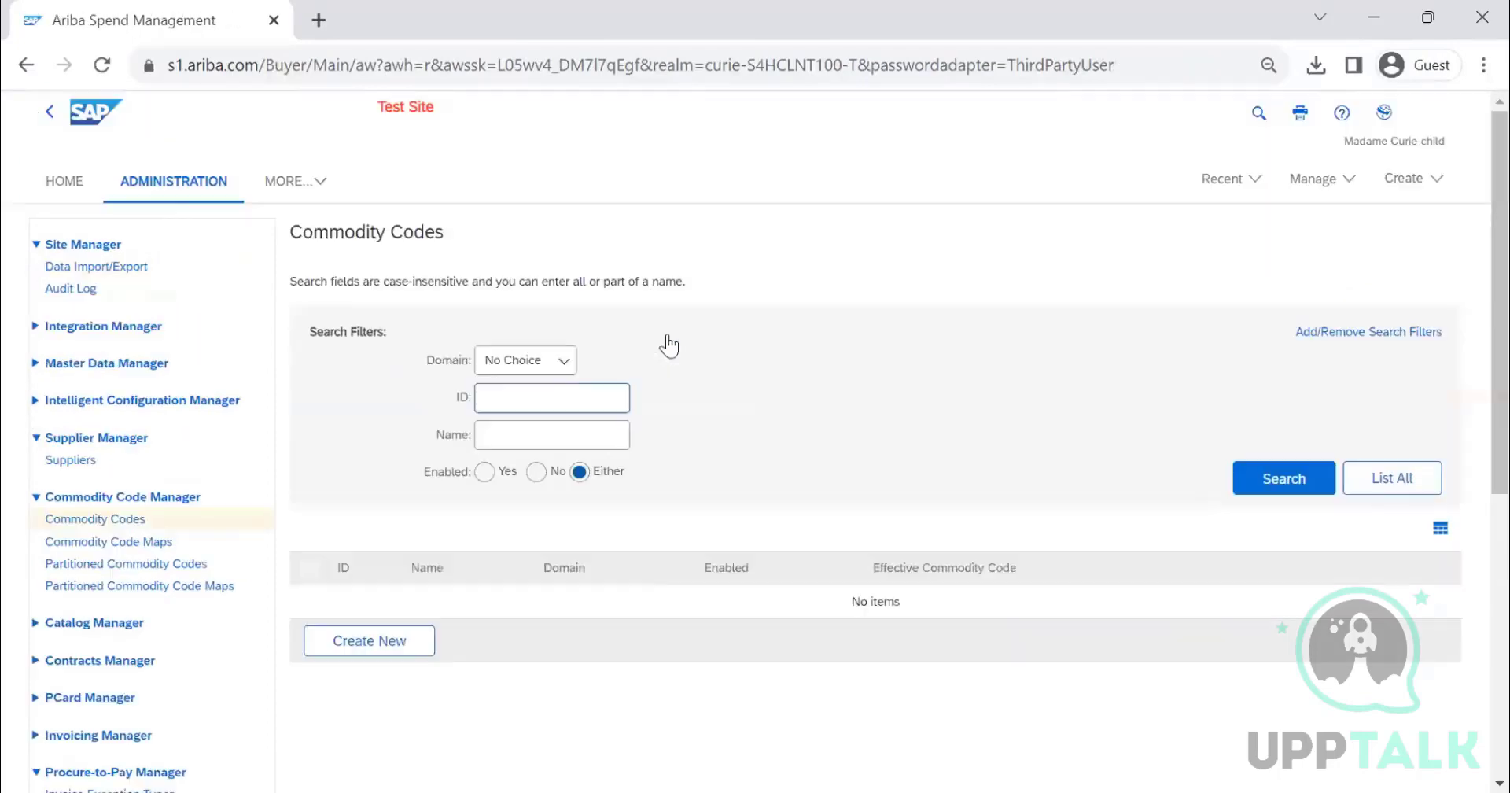
pyautogui.click(1283, 479)
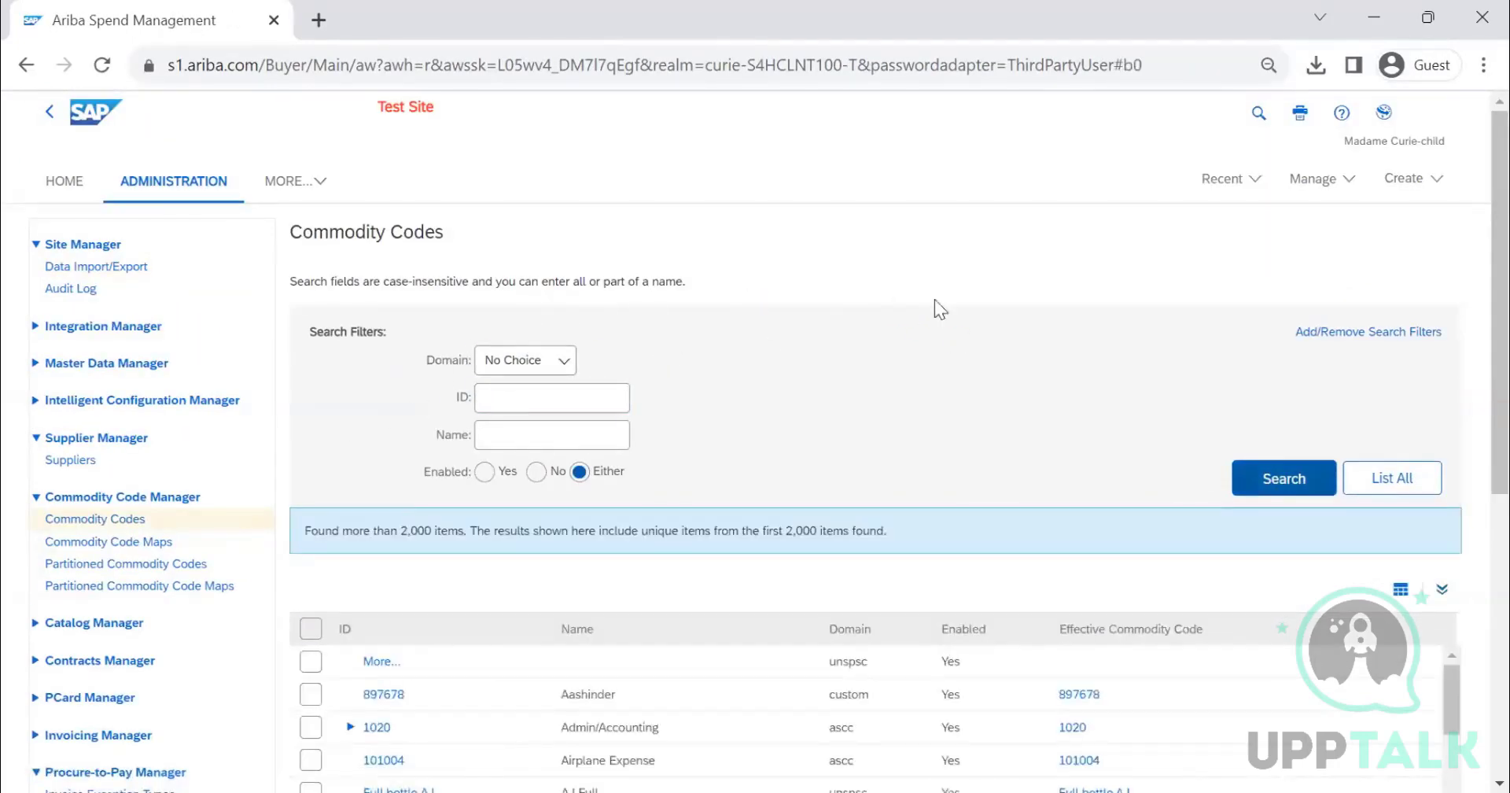
pyautogui.scroll(-2, 933, 303)
pyautogui.scroll(-2, 912, 294)
pyautogui.scroll(3, 884, 290)
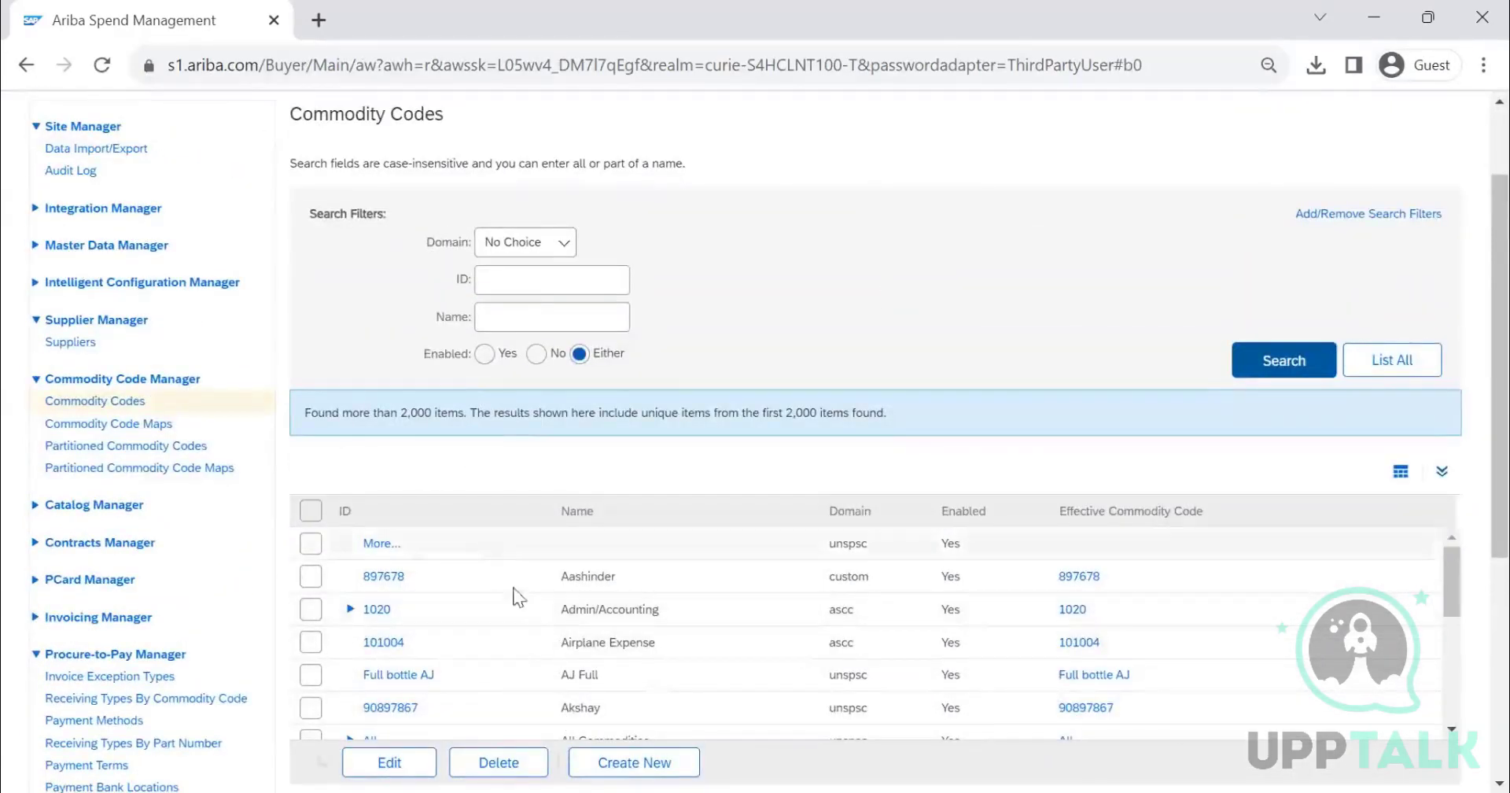
# - Open Commodity Code Maps and search all mappings without filters
pyautogui.click(91, 429)
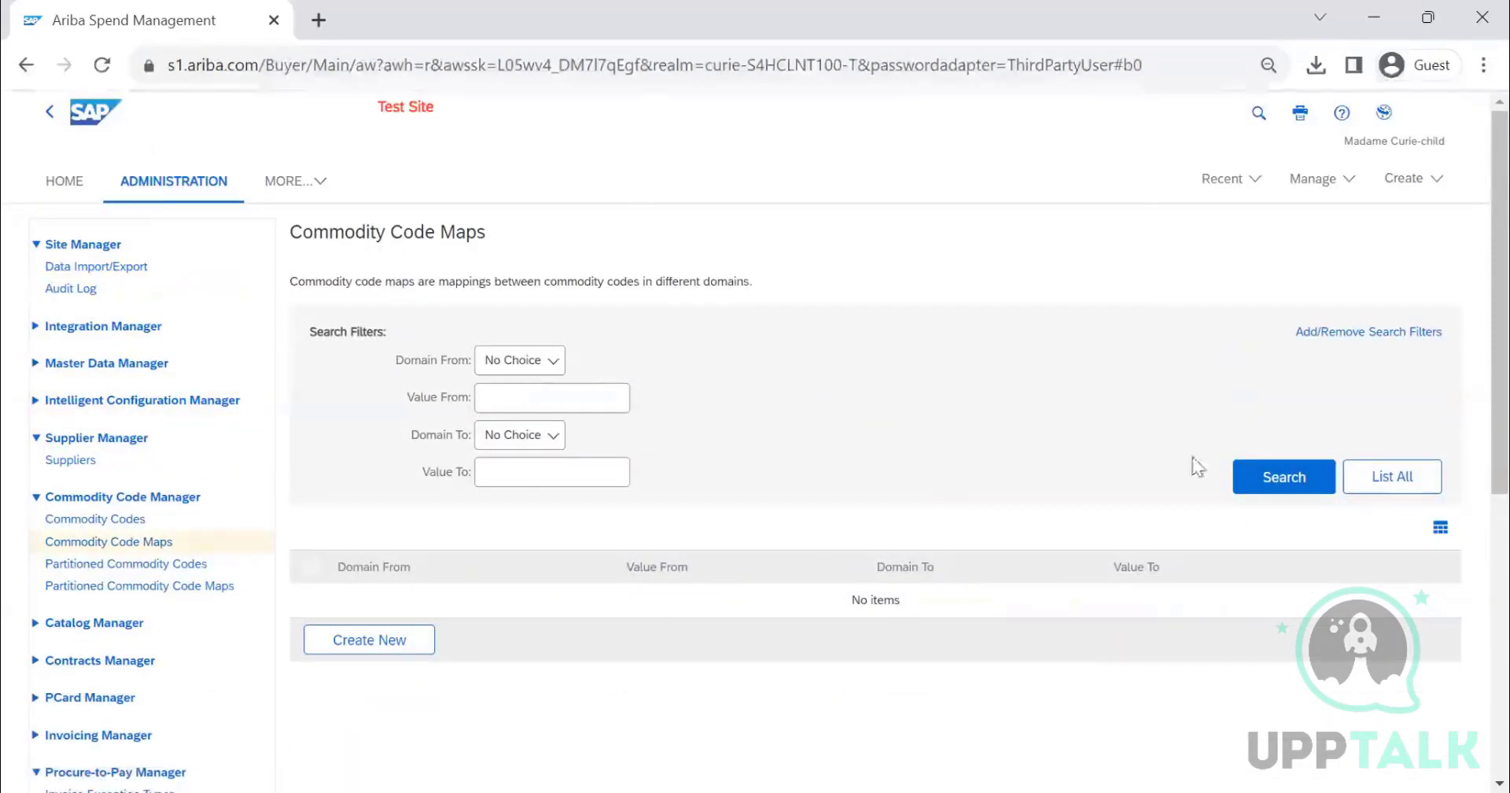
pyautogui.click(1281, 476)
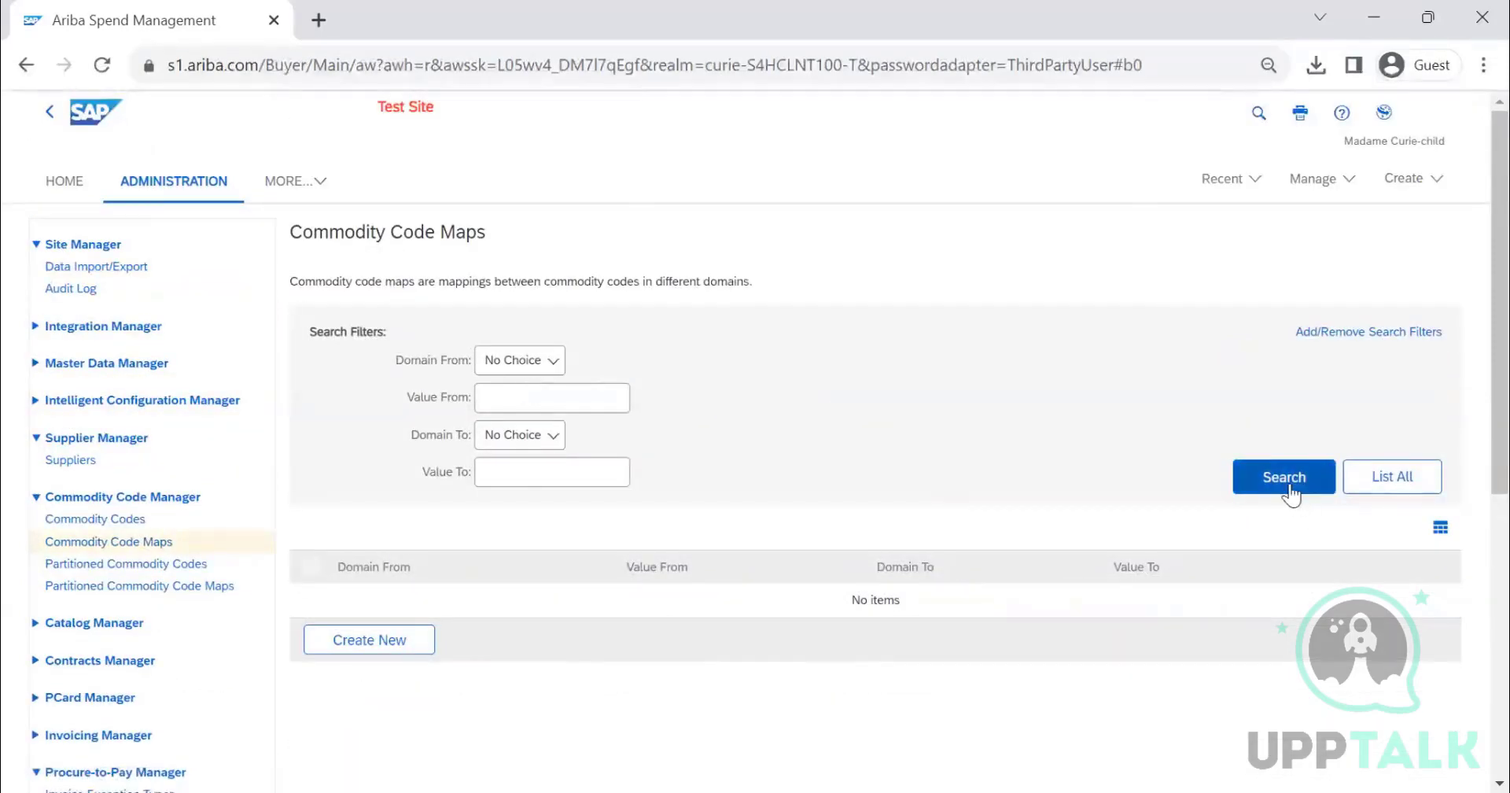
pyautogui.scroll(-3, 730, 354)
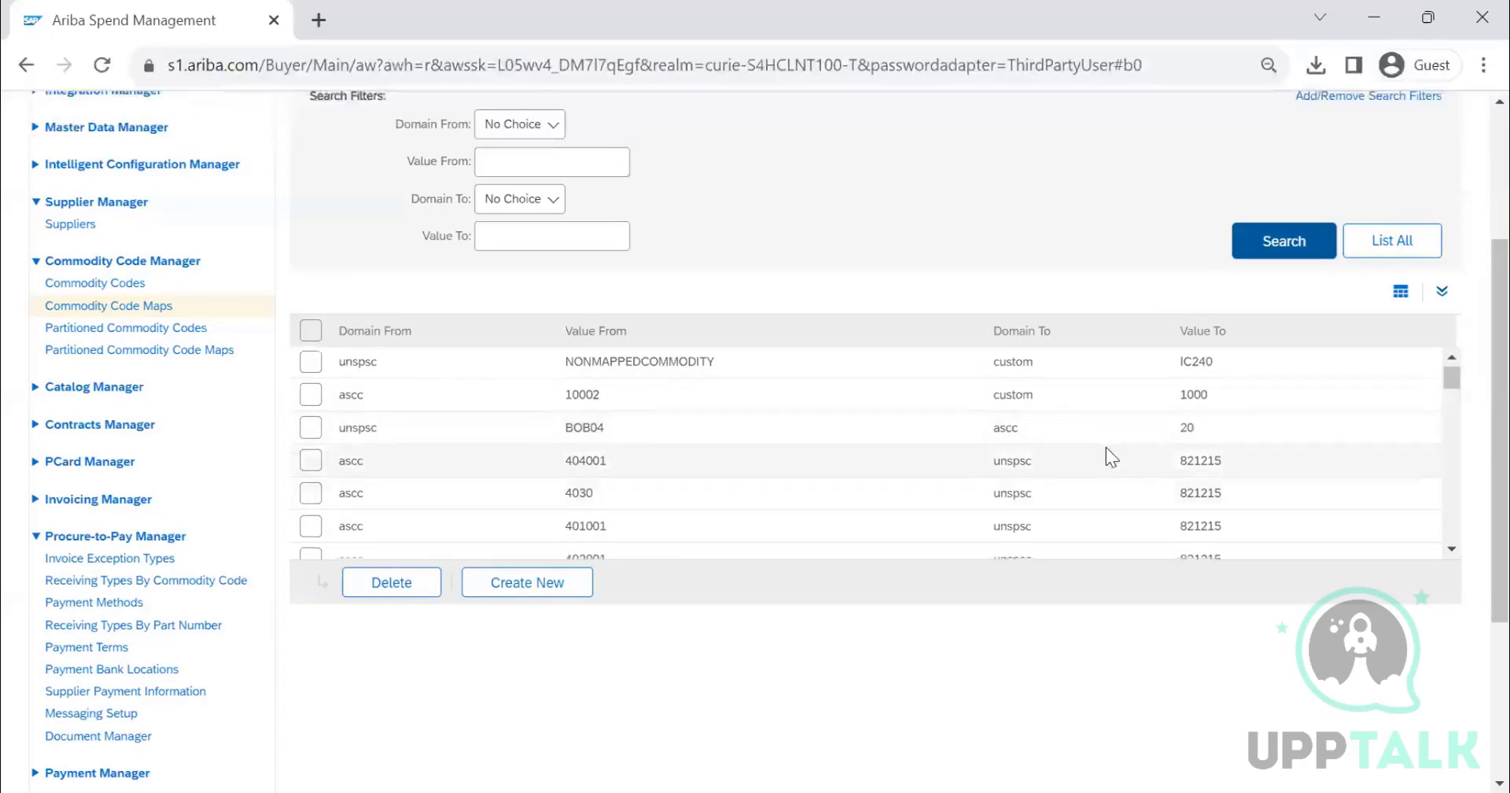
pyautogui.scroll(-3, 1106, 447)
pyautogui.scroll(-2, 1077, 442)
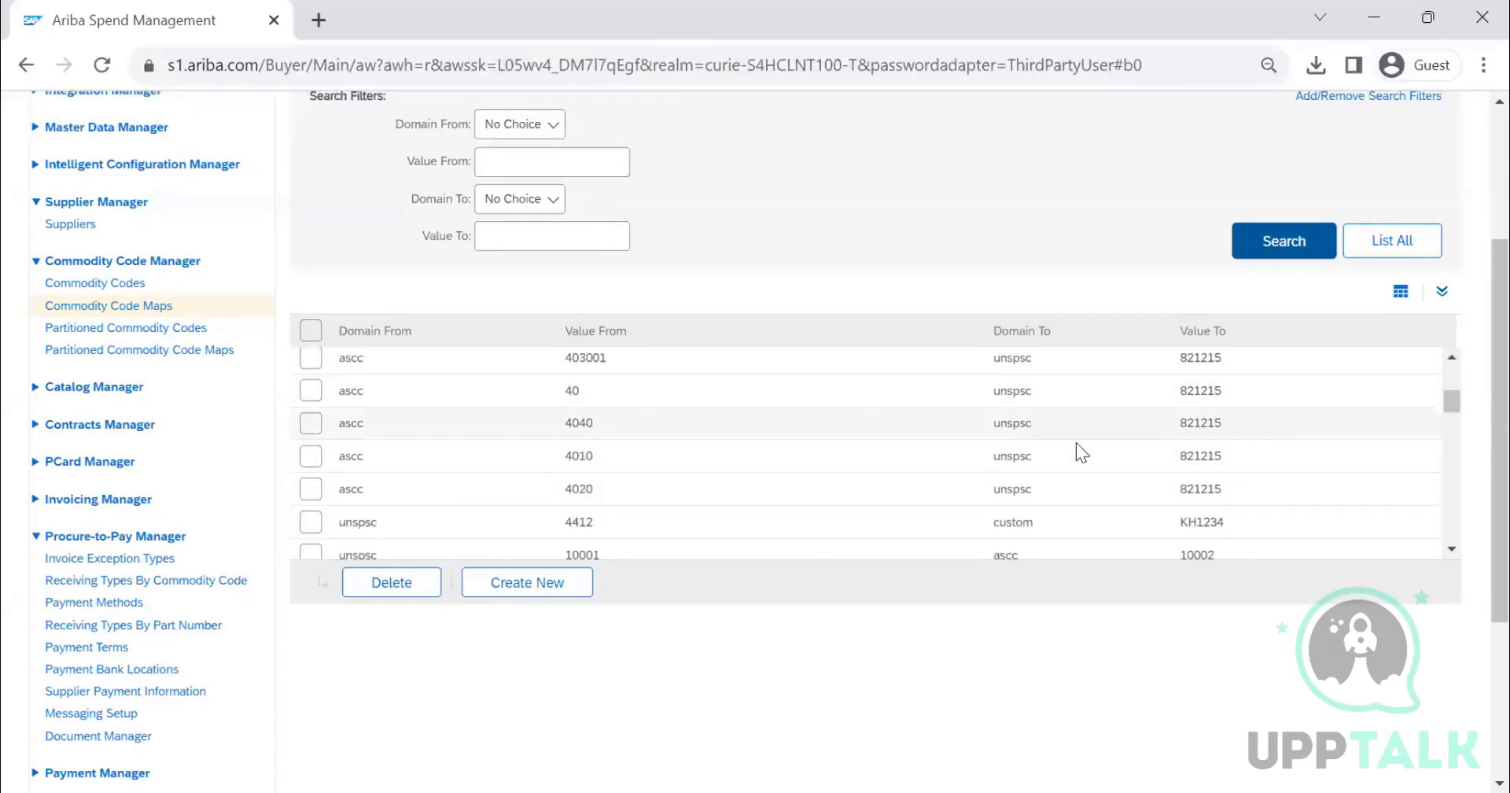
# - Filter the commodity code maps from domain unspsc to domain custom and search
pyautogui.click(537, 126)
pyautogui.click(519, 187)
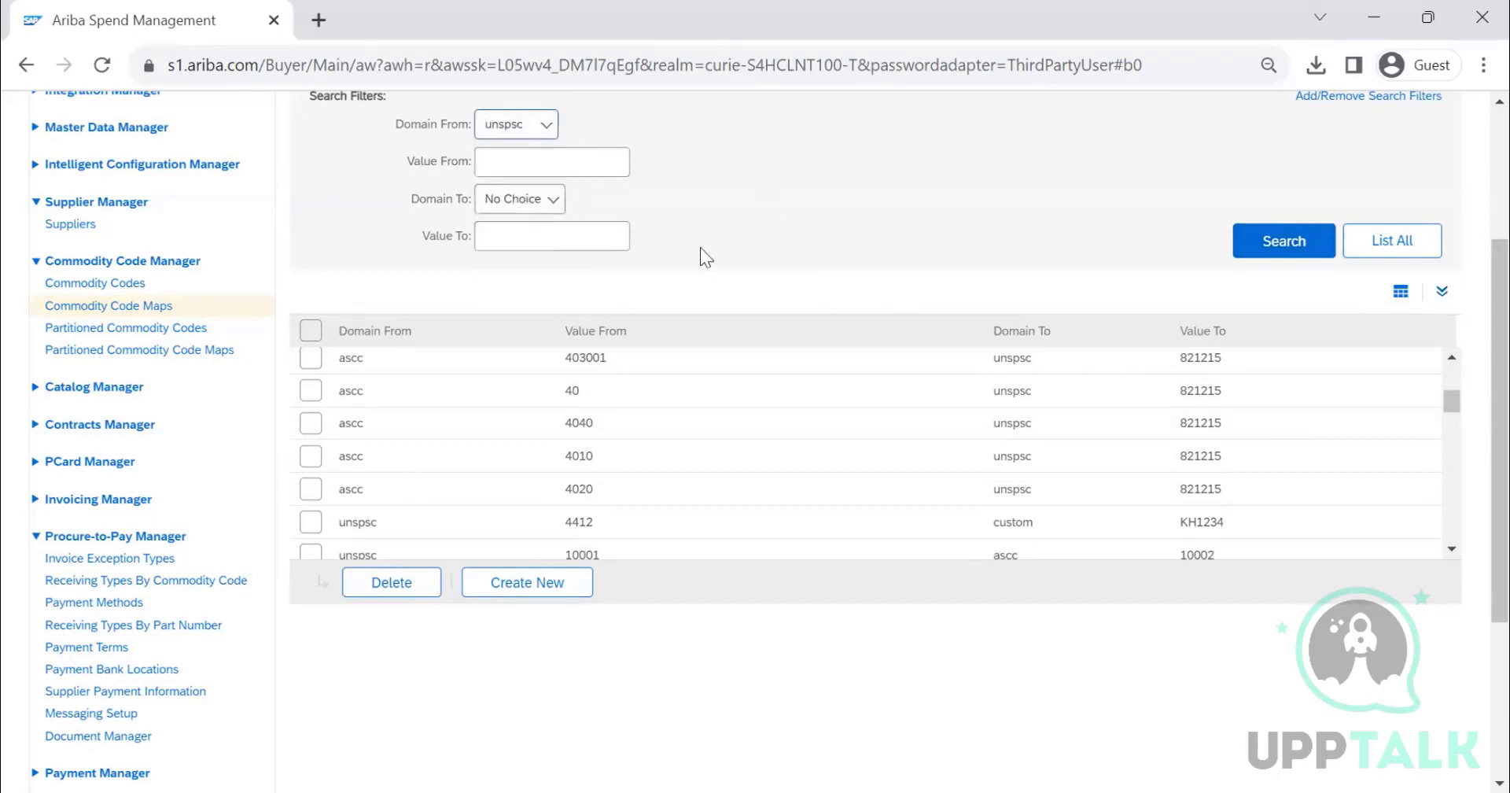
pyautogui.click(541, 200)
pyautogui.click(526, 285)
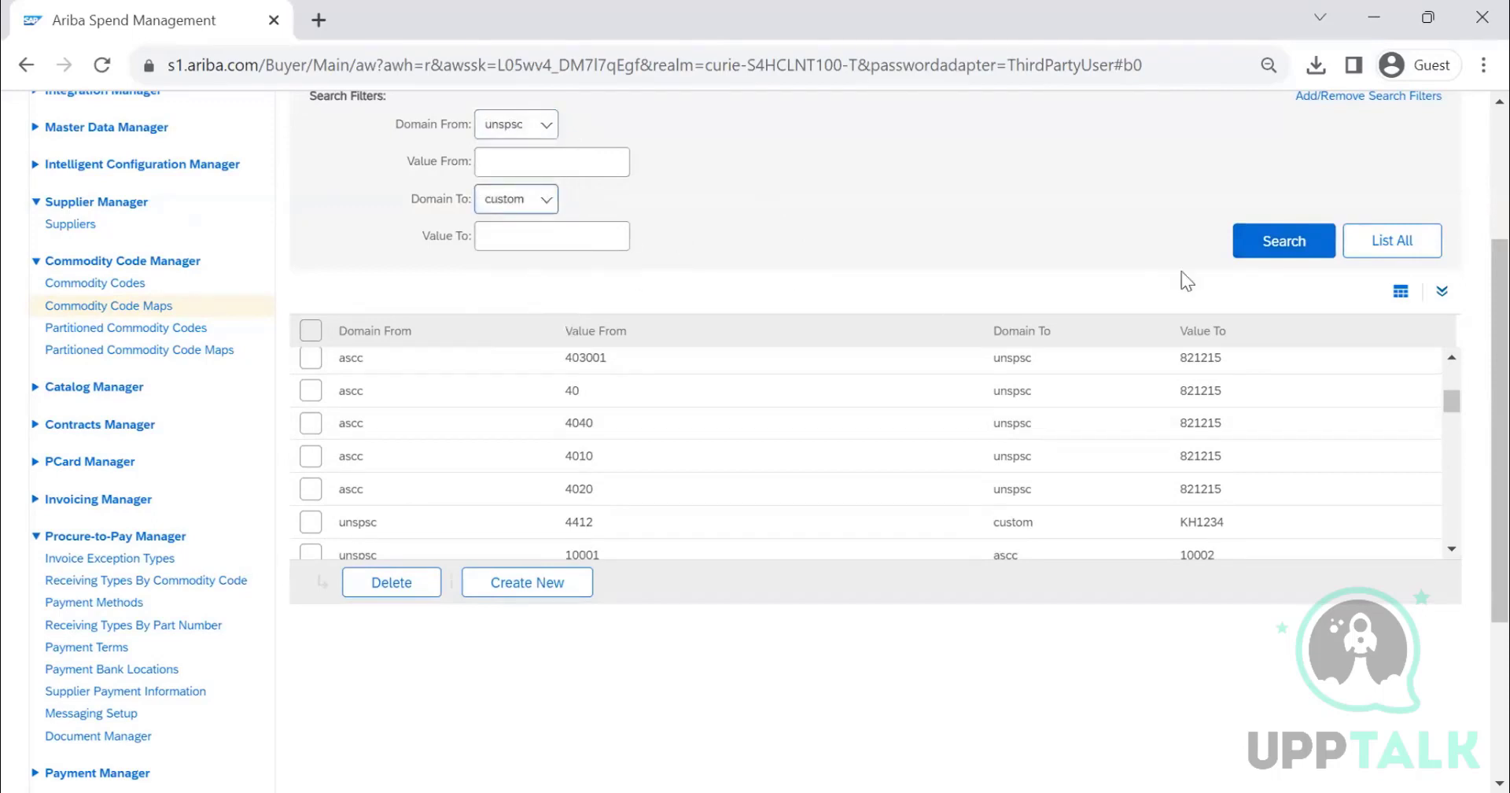
pyautogui.click(1285, 243)
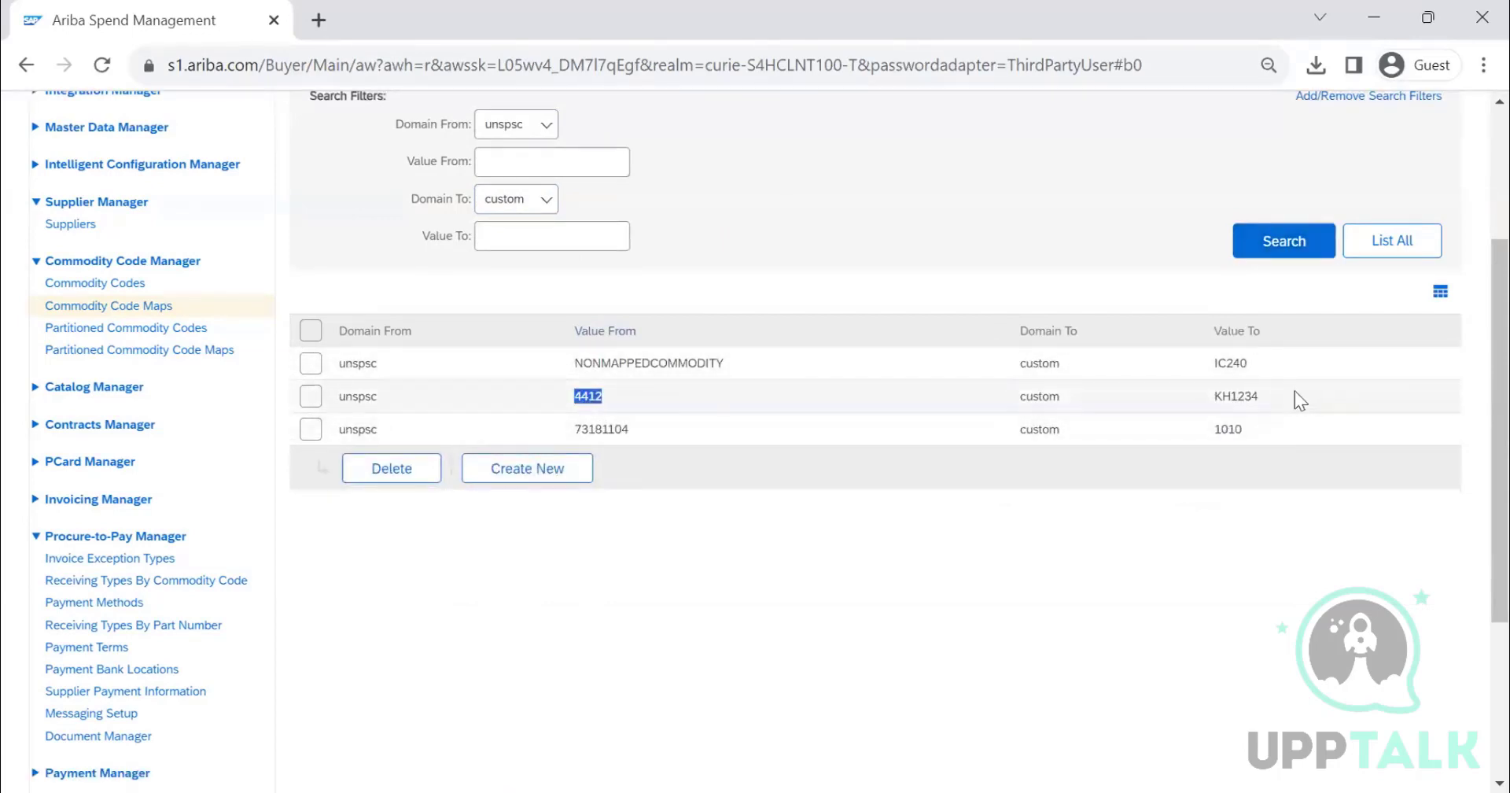
pyautogui.moveTo(1274, 397); pyautogui.dragTo(1226, 399)
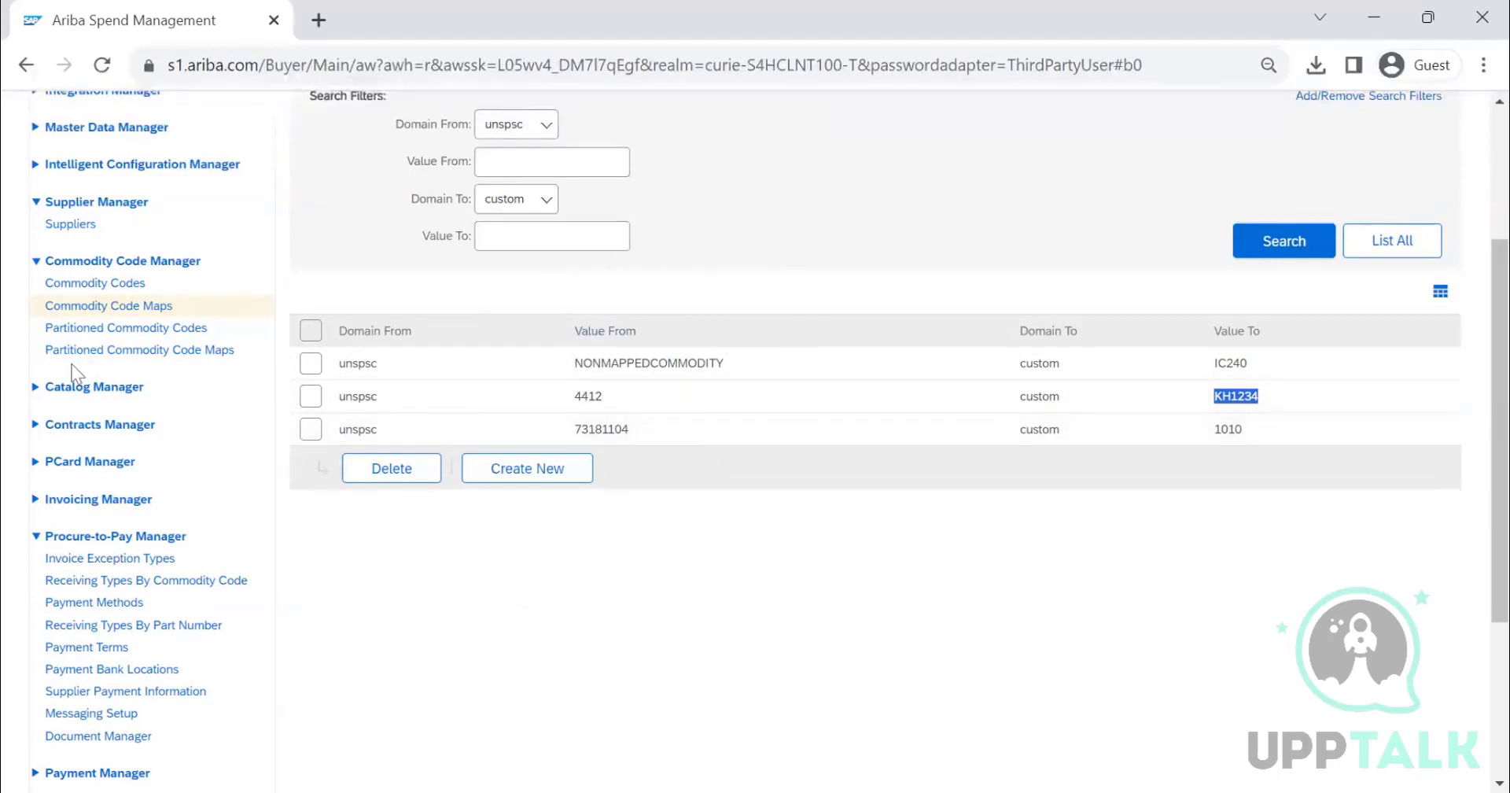
# - Open Partitioned Commodity Codes, then search all entries in Partitioned Commodity Code Maps
pyautogui.click(120, 333)
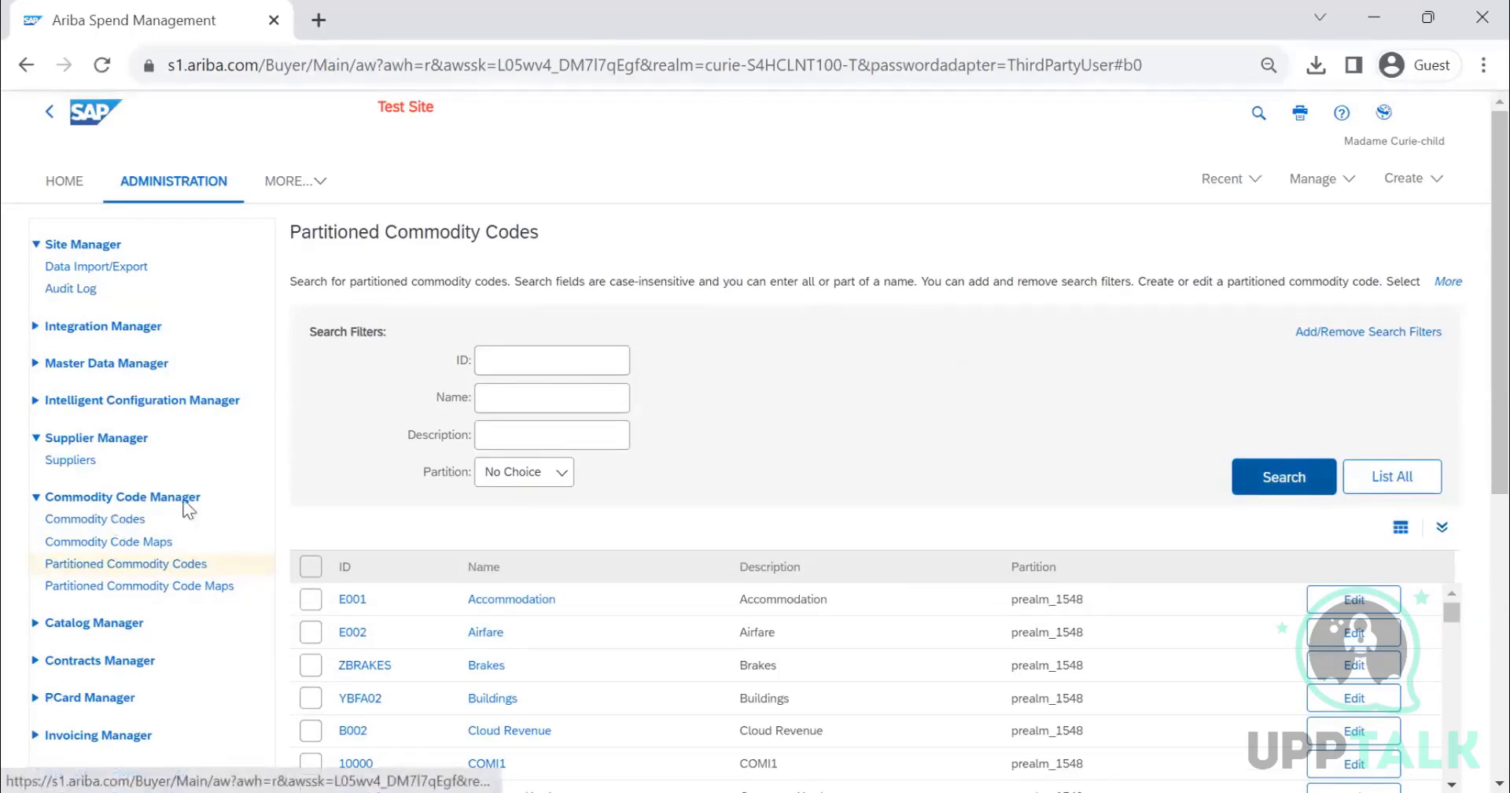
pyautogui.scroll(-2, 691, 463)
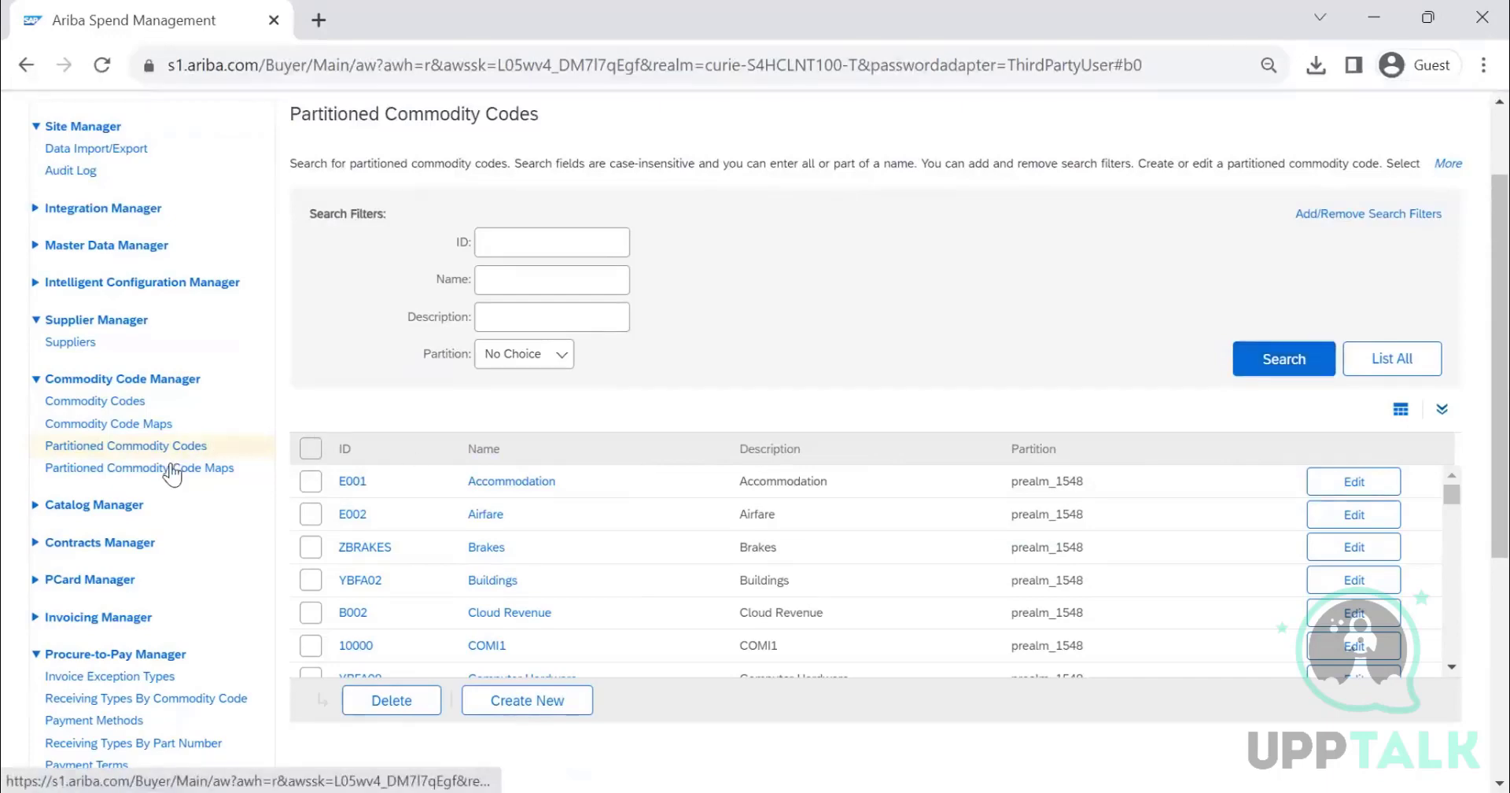
pyautogui.click(210, 470)
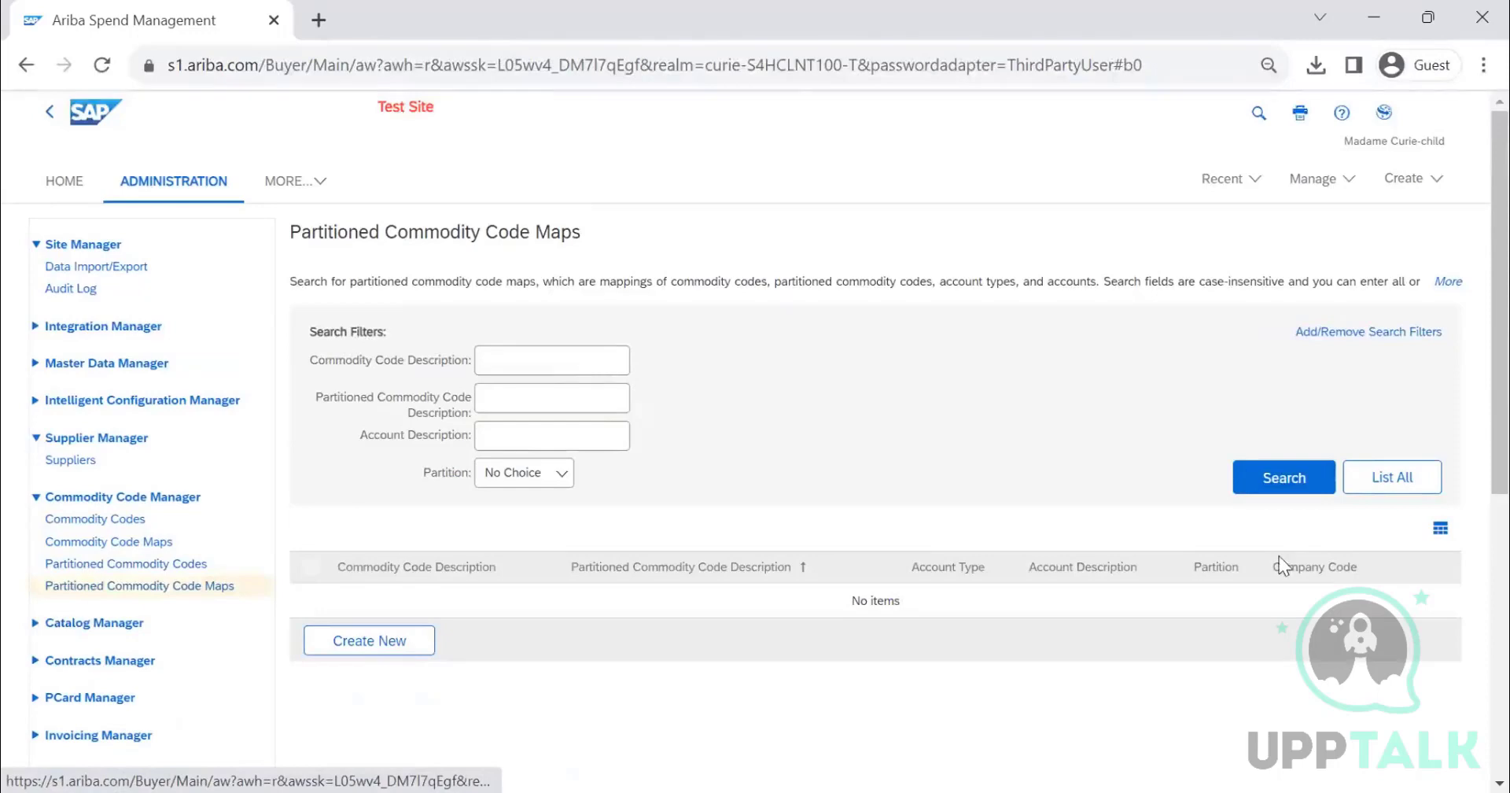
pyautogui.click(1287, 480)
pyautogui.scroll(-3, 721, 456)
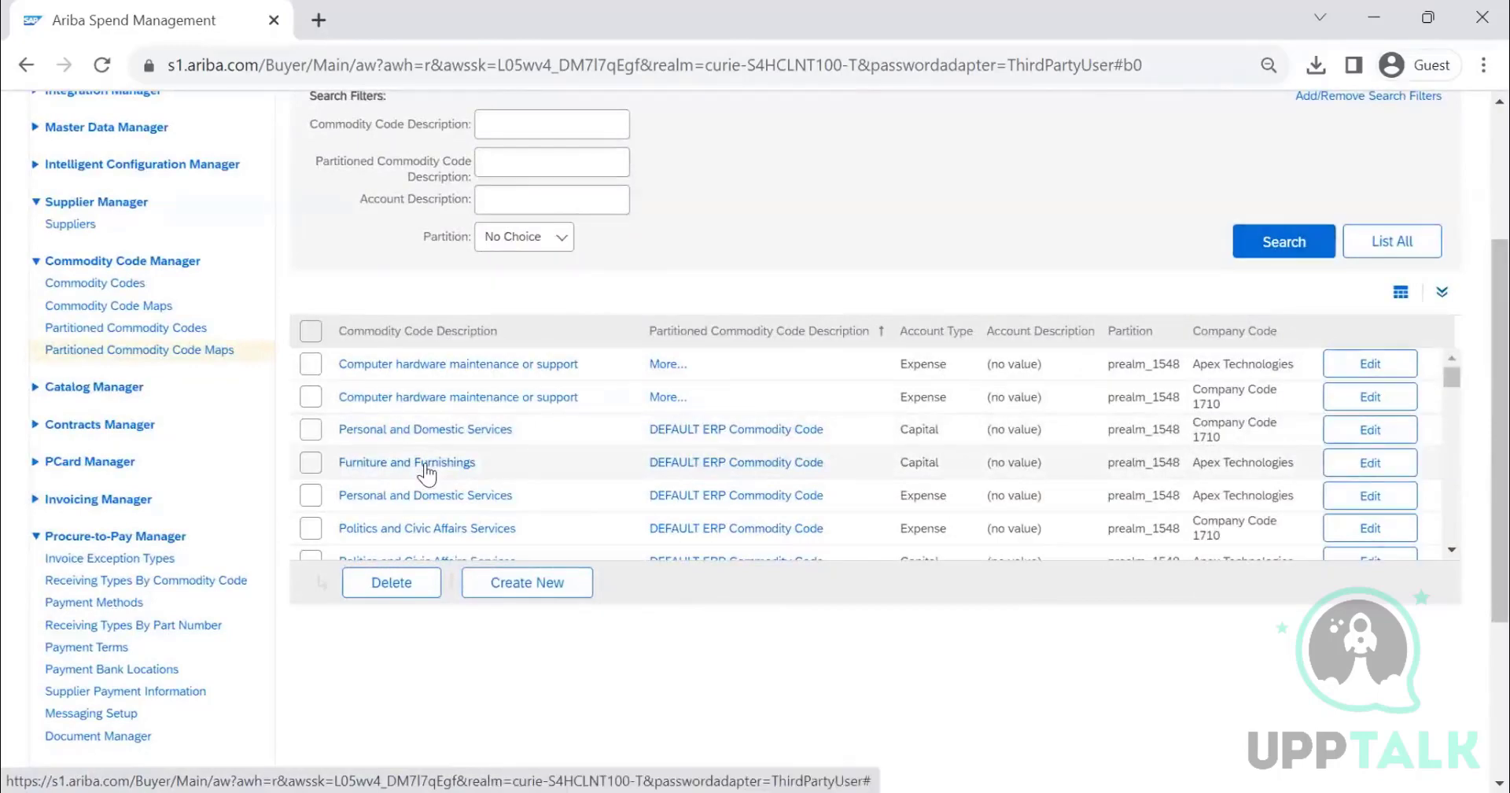
# - Open the Furniture and Furnishings partitioned commodity code map entry and examine its account type and details
pyautogui.click(426, 472)
pyautogui.scroll(-4, 417, 460)
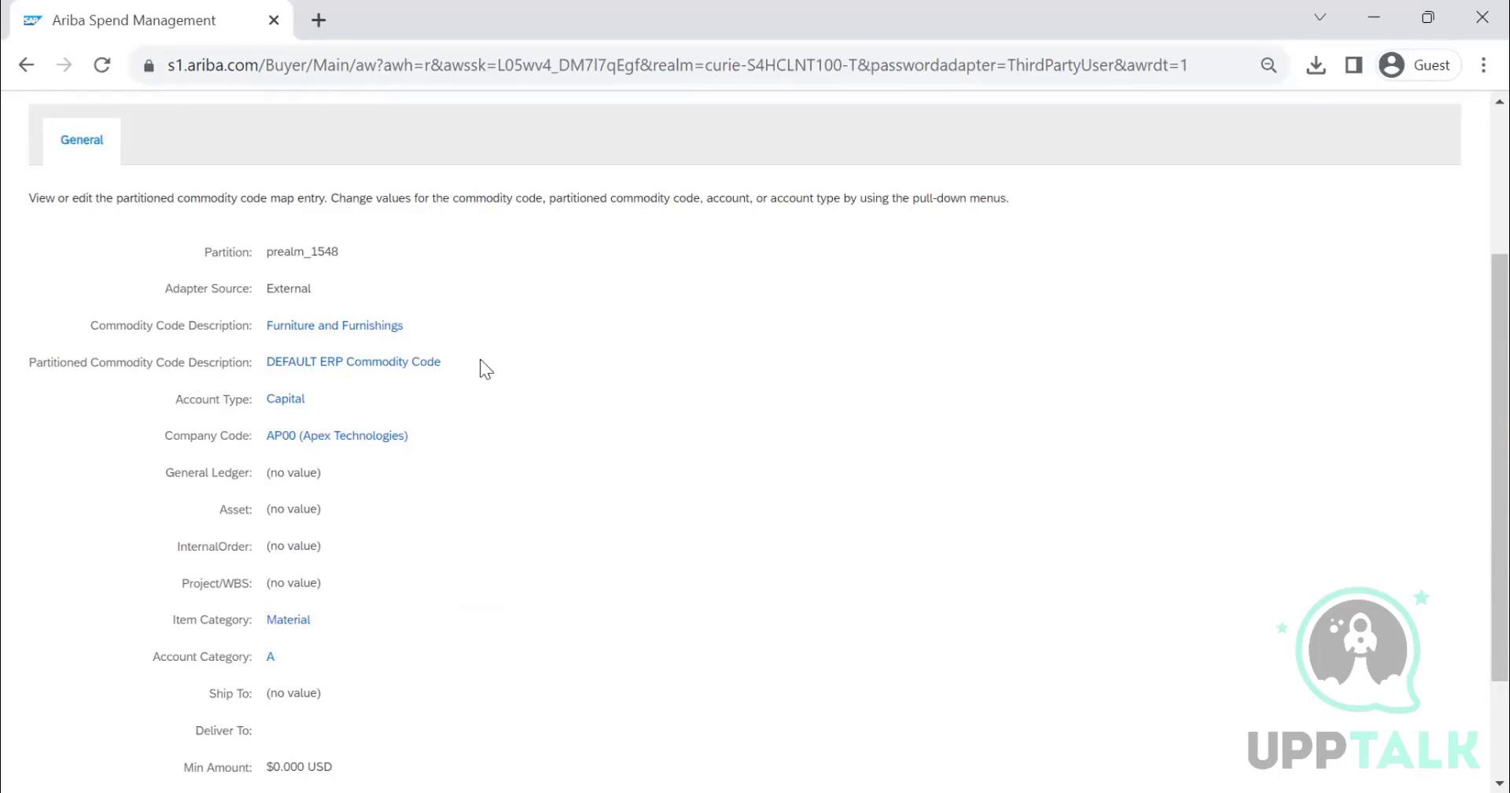
pyautogui.scroll(-2, 354, 330)
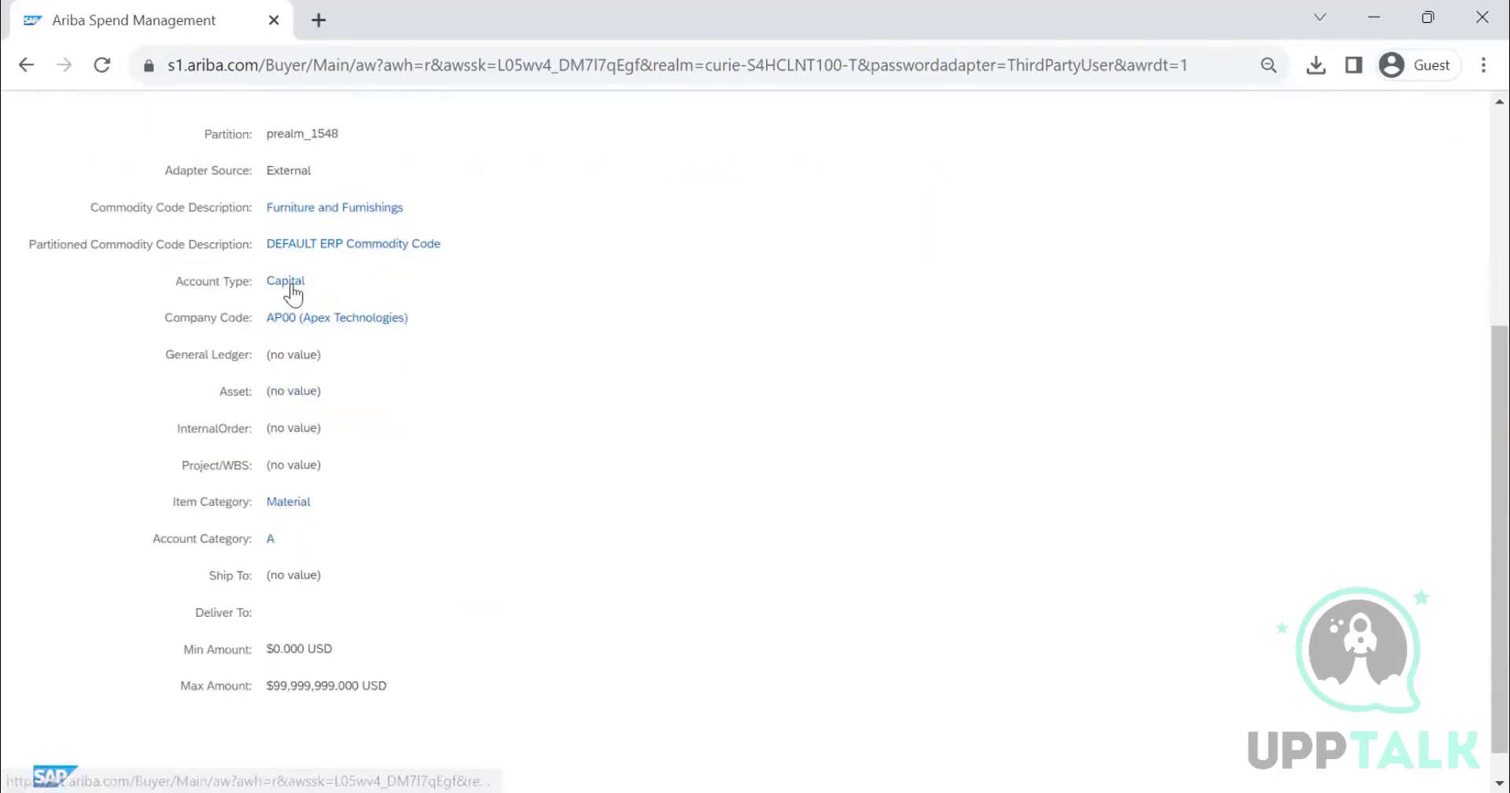
pyautogui.moveTo(304, 281); pyautogui.dragTo(275, 281)
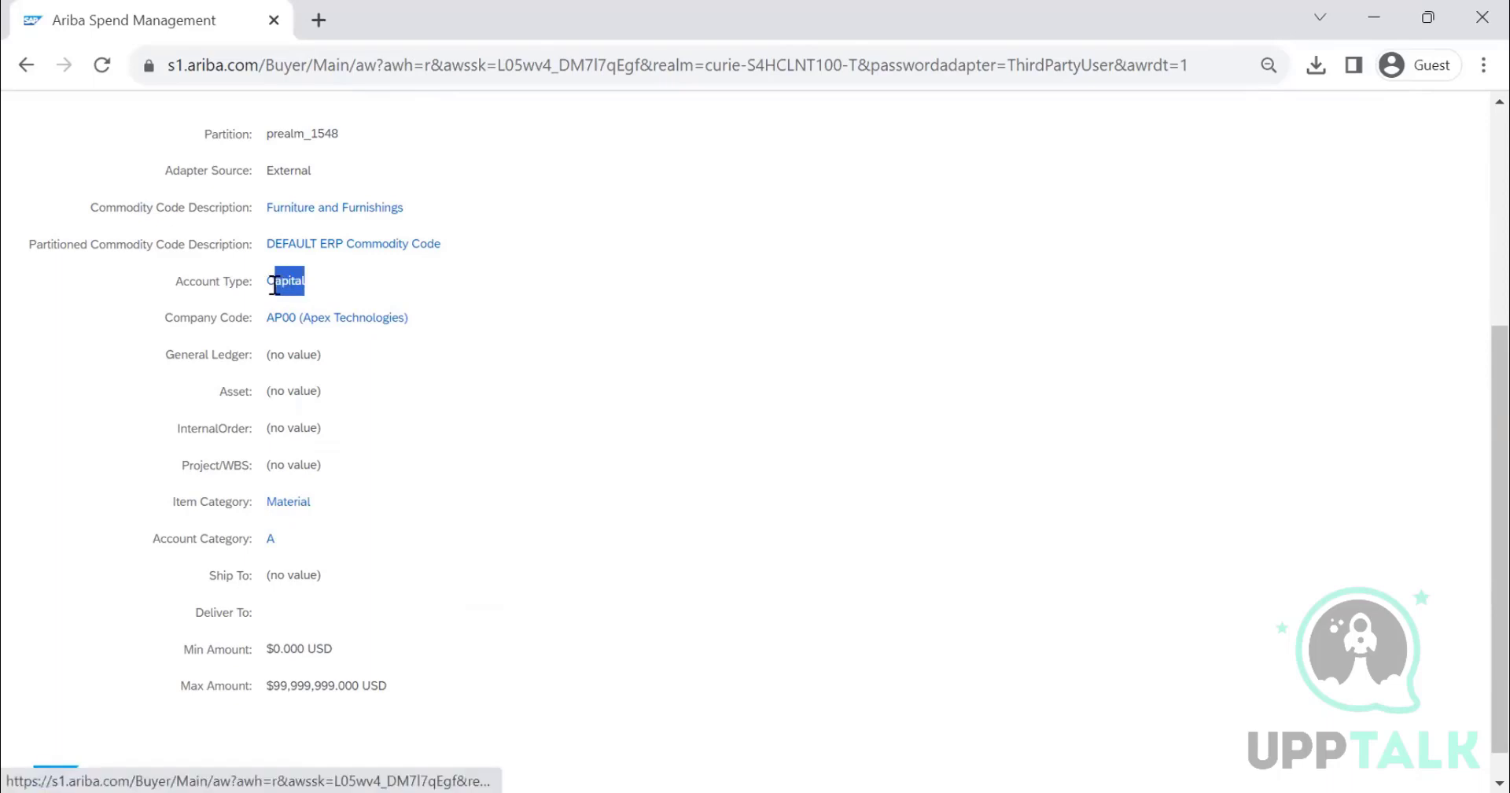
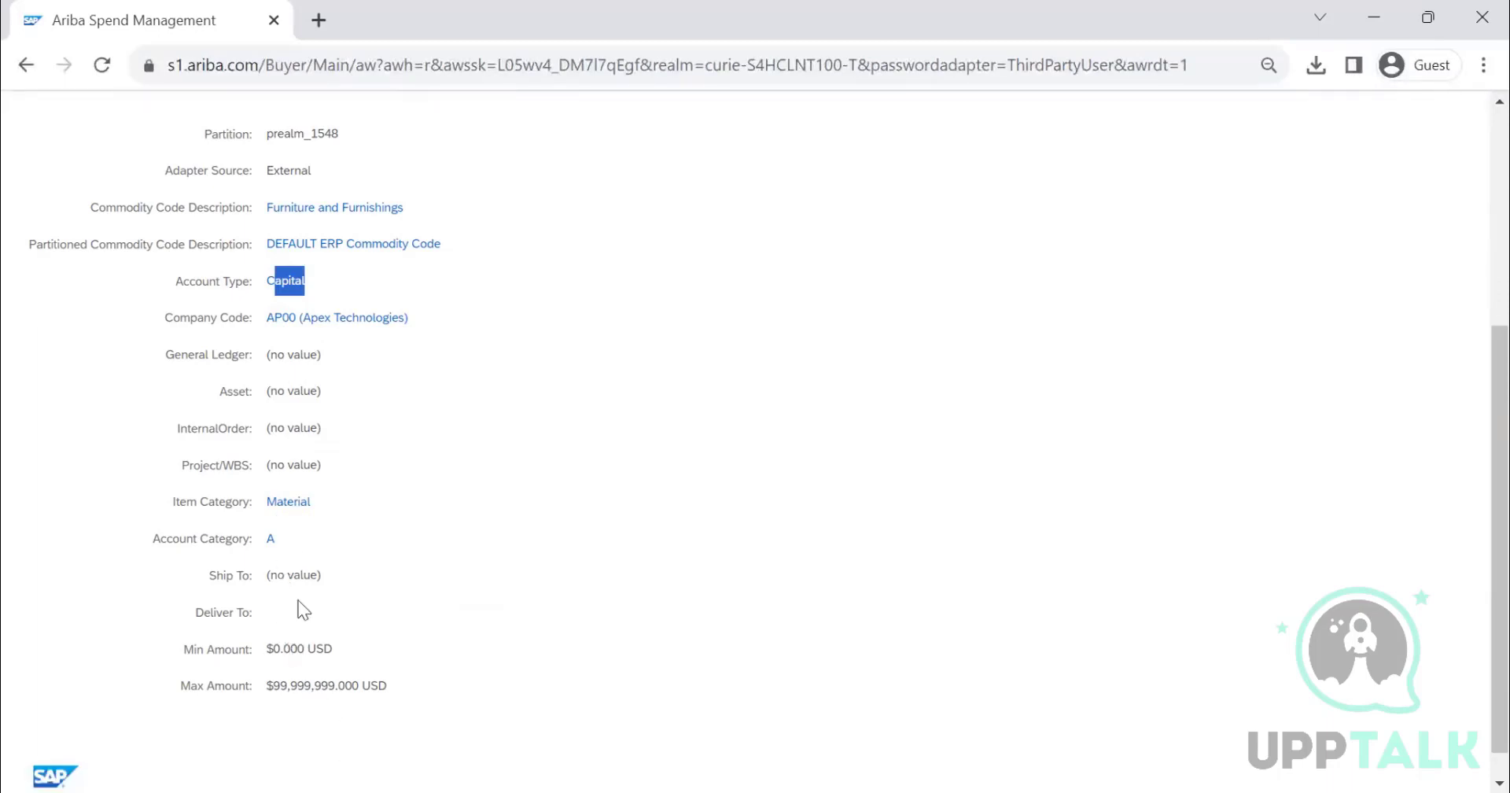
# - Close the Furniture and Furnishings map entry details and open Data Import/Export
pyautogui.scroll(5, 338, 512)
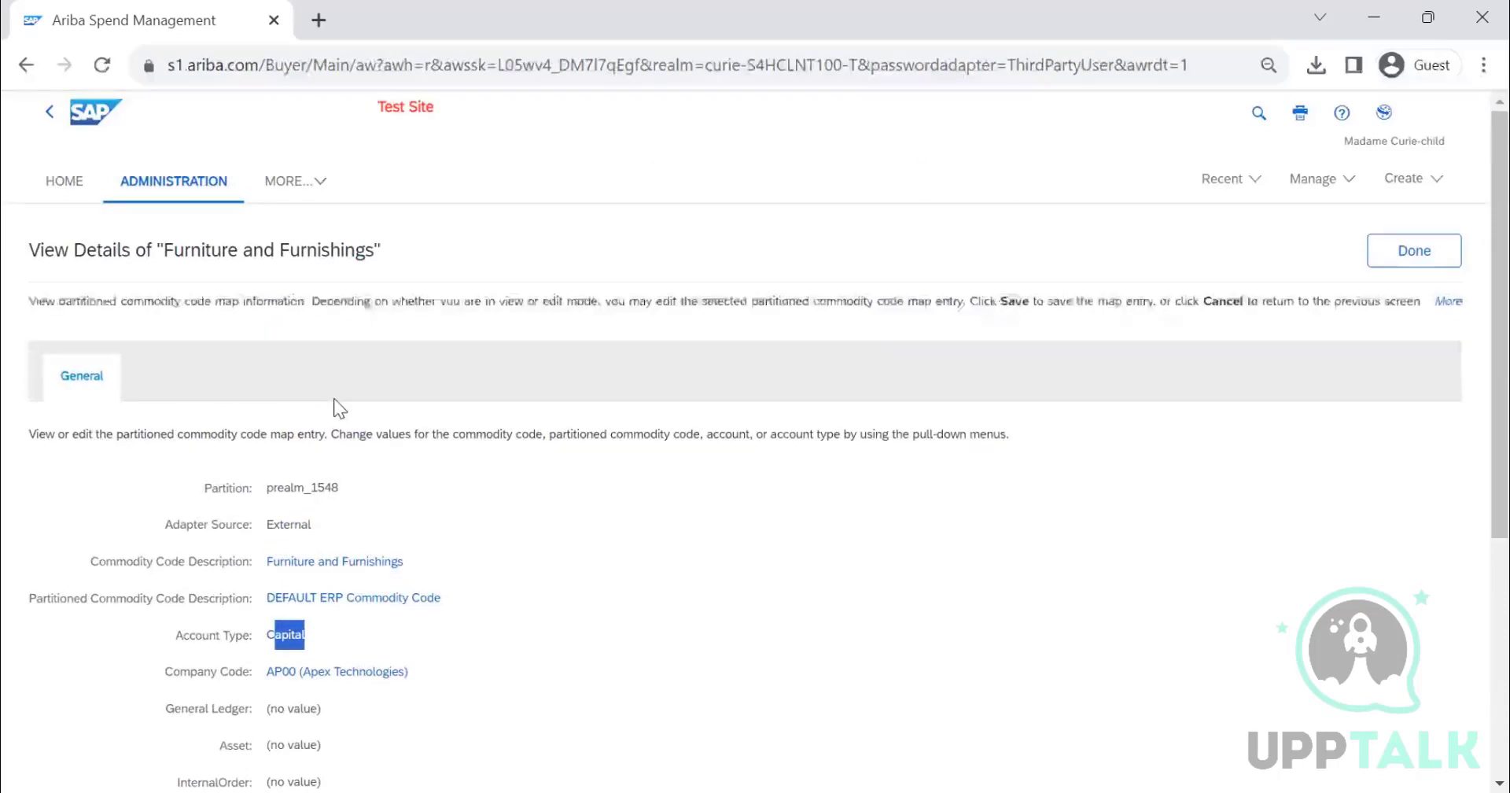
pyautogui.click(1425, 264)
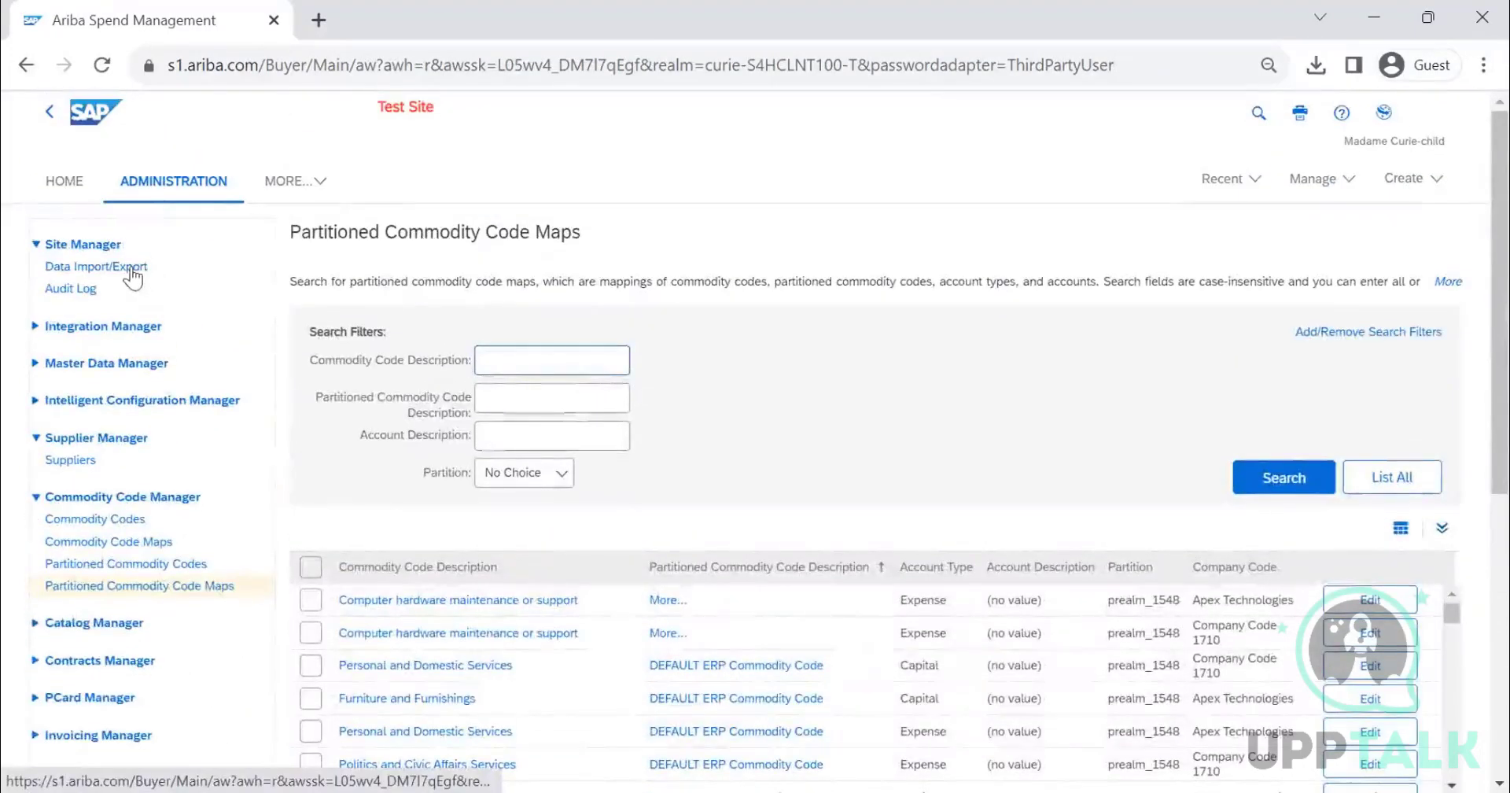
pyautogui.click(130, 267)
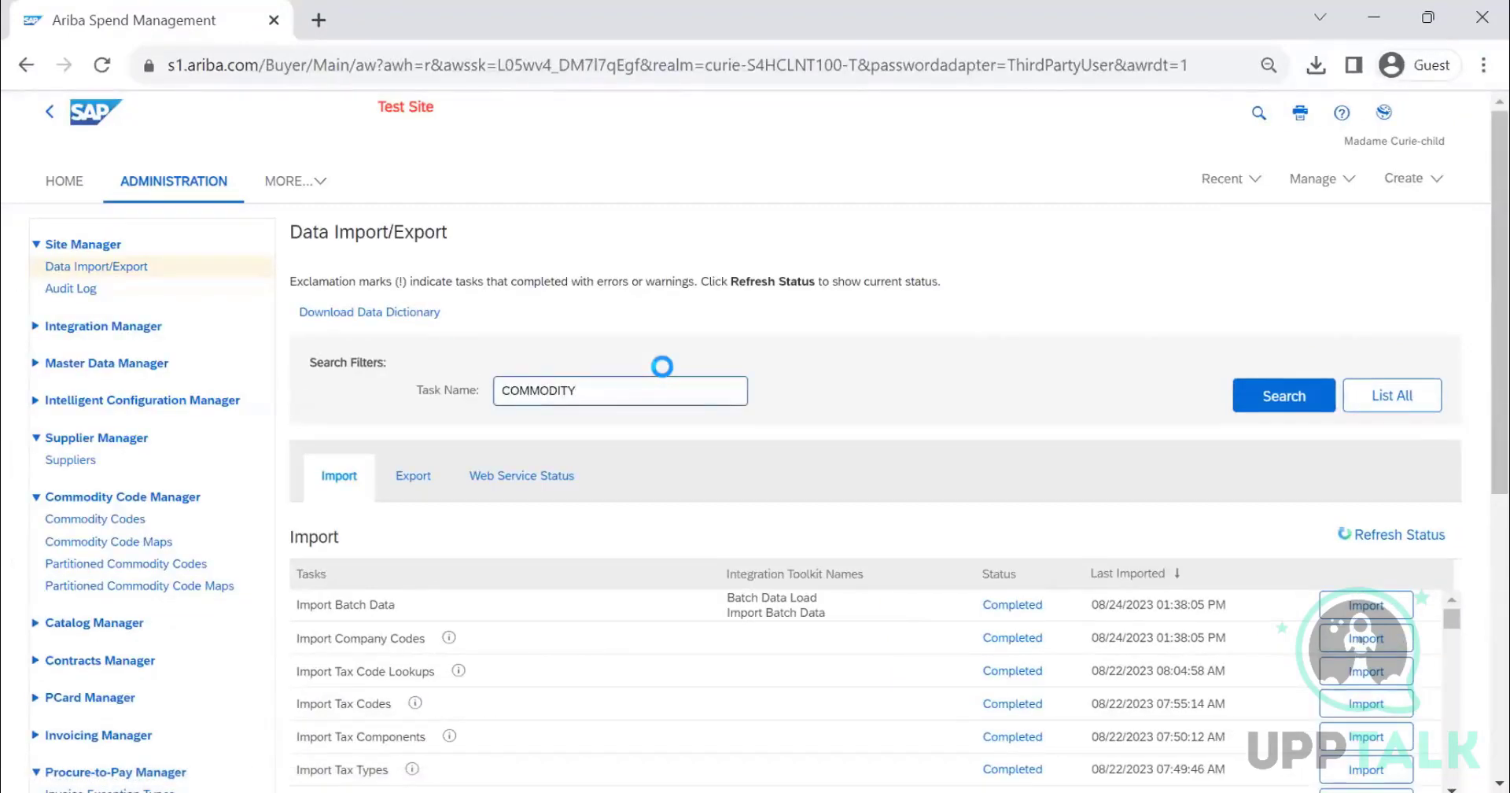
# - Review the commodity-related import tasks, then switch to the list of export tasks
pyautogui.scroll(-3, 550, 386)
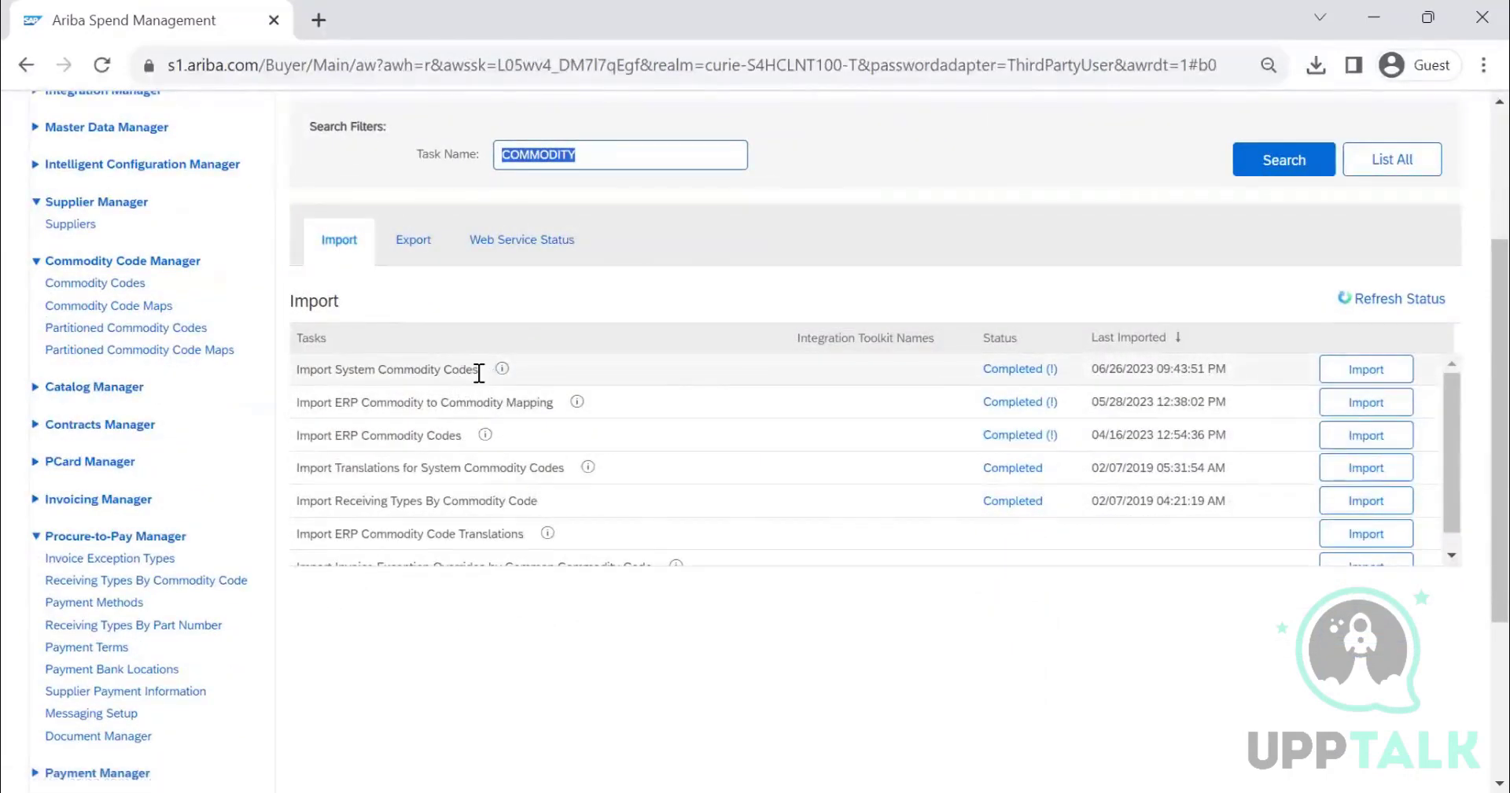
pyautogui.moveTo(480, 370); pyautogui.dragTo(304, 367)
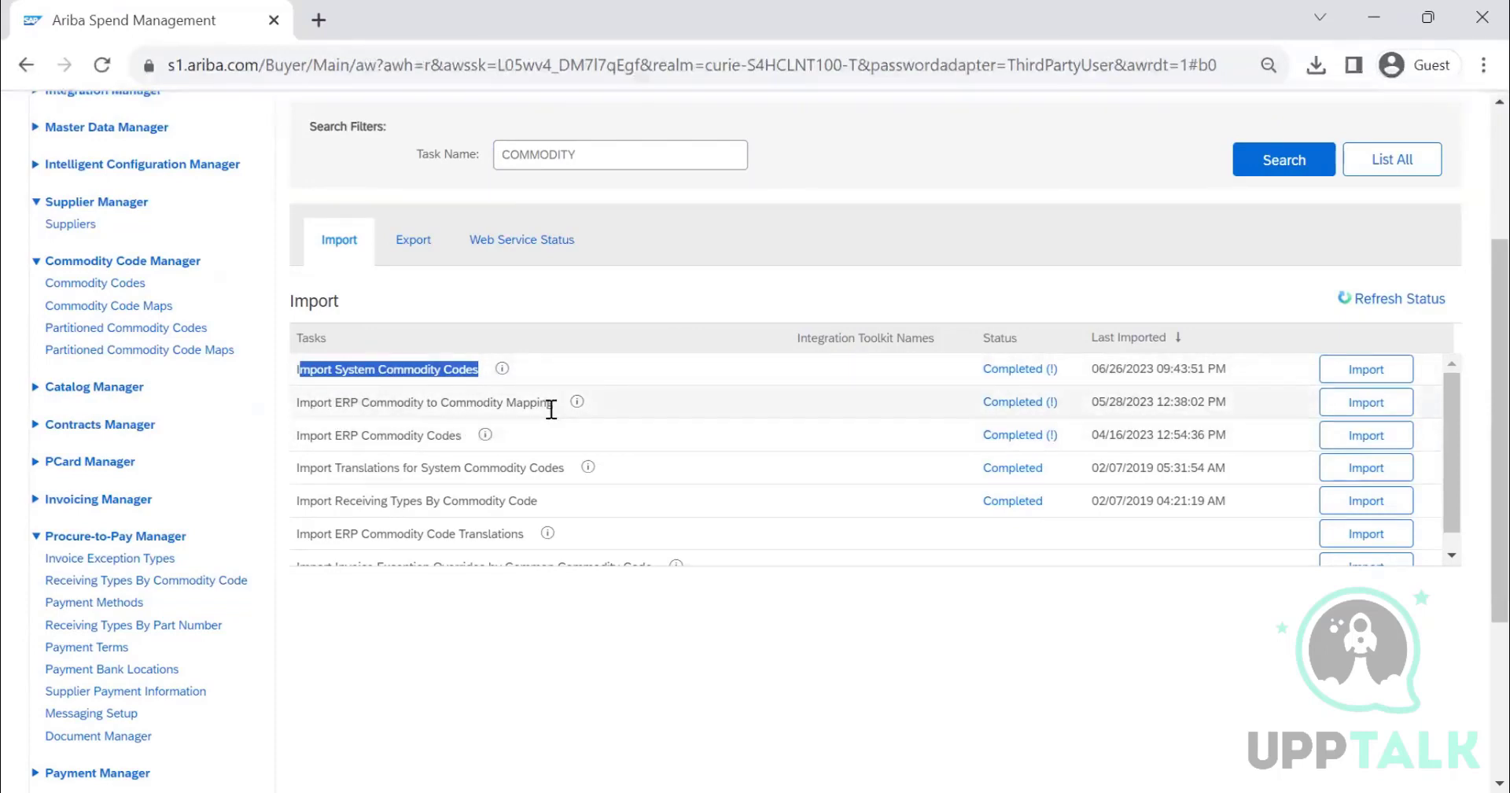
pyautogui.keyDown('shift'); pyautogui.click(426, 401); pyautogui.keyUp('shift')
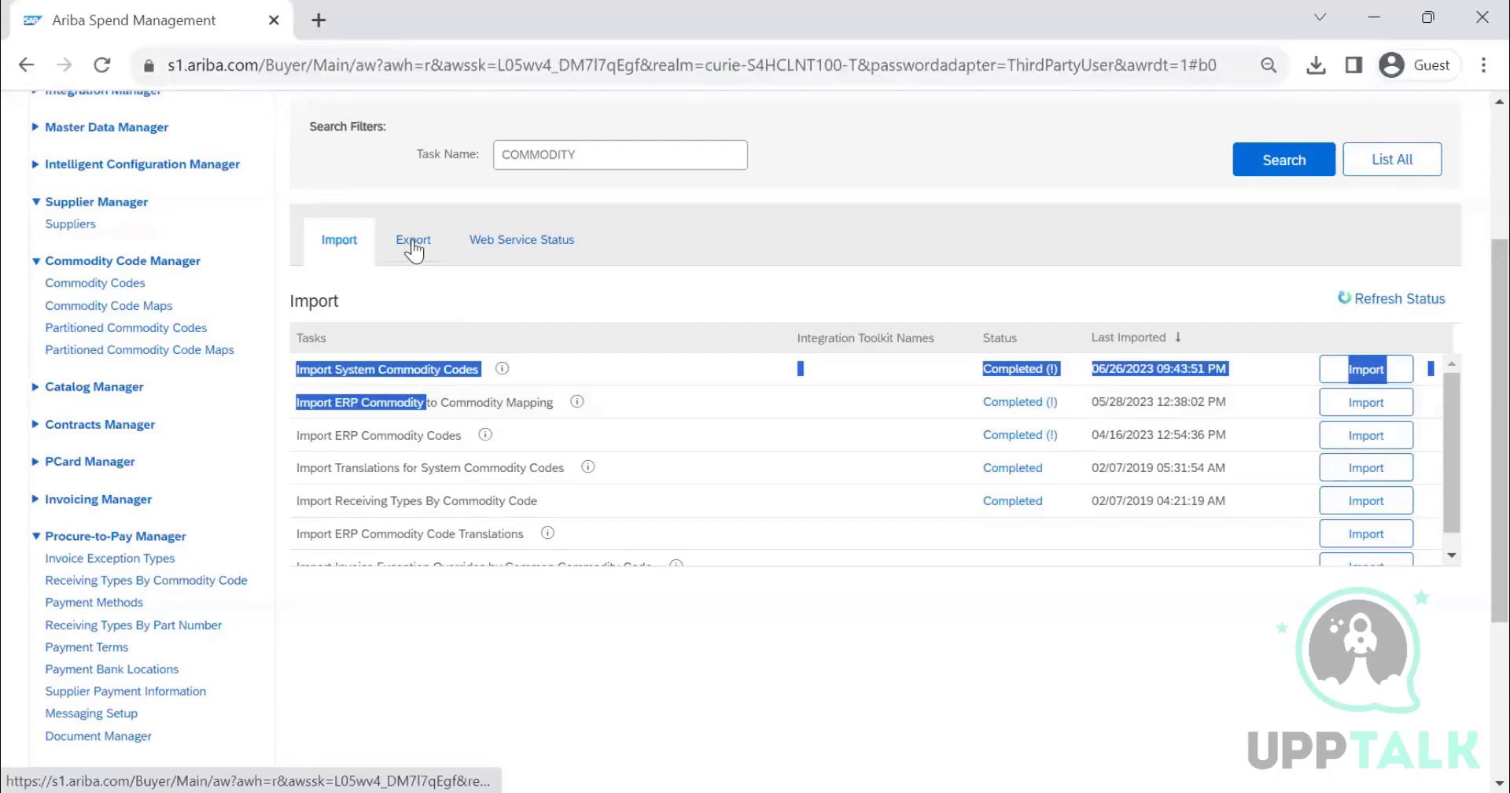
pyautogui.scroll(-2, 566, 415)
pyautogui.scroll(1, 546, 382)
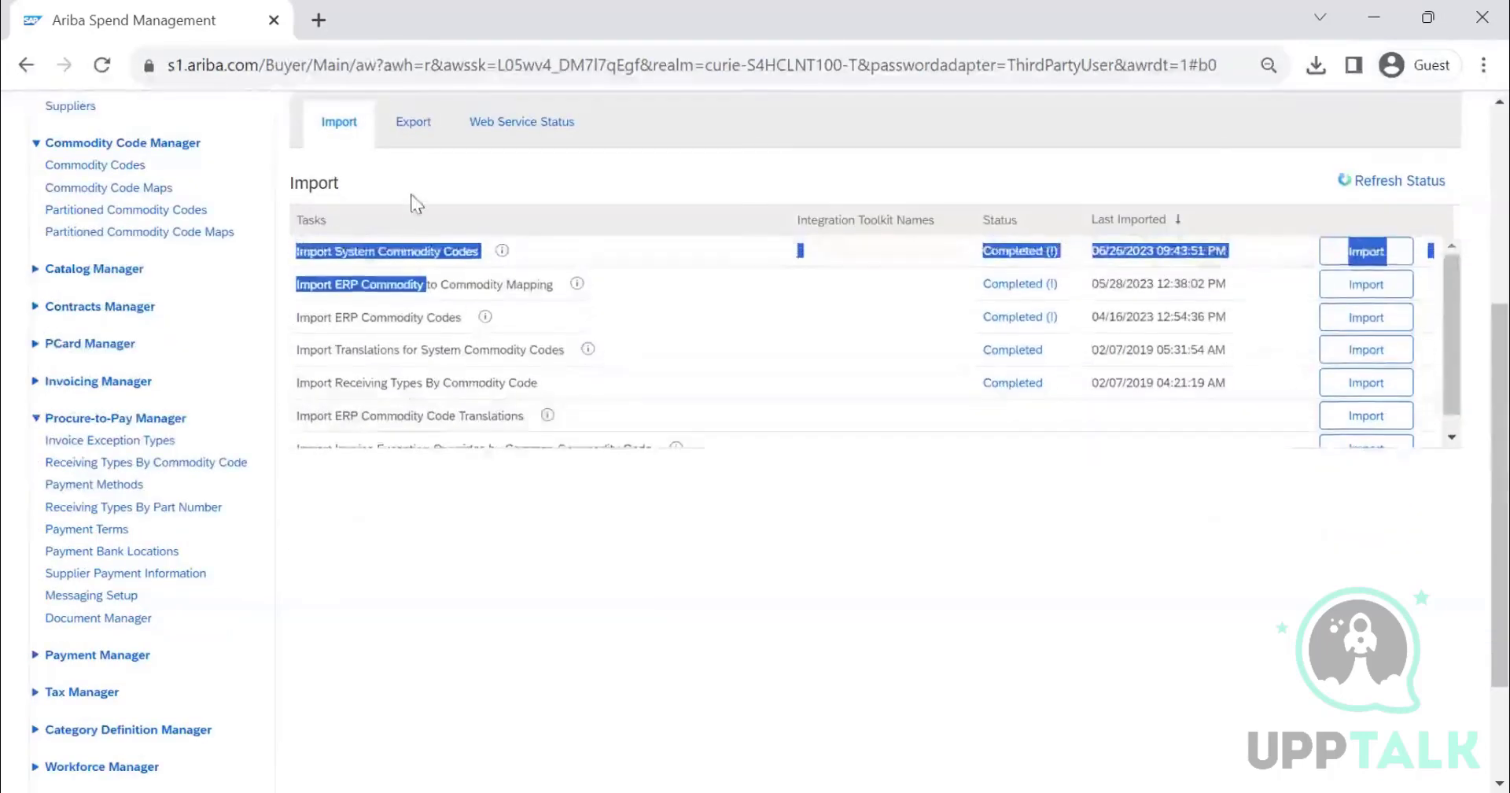
pyautogui.scroll(2, 417, 206)
pyautogui.click(418, 360)
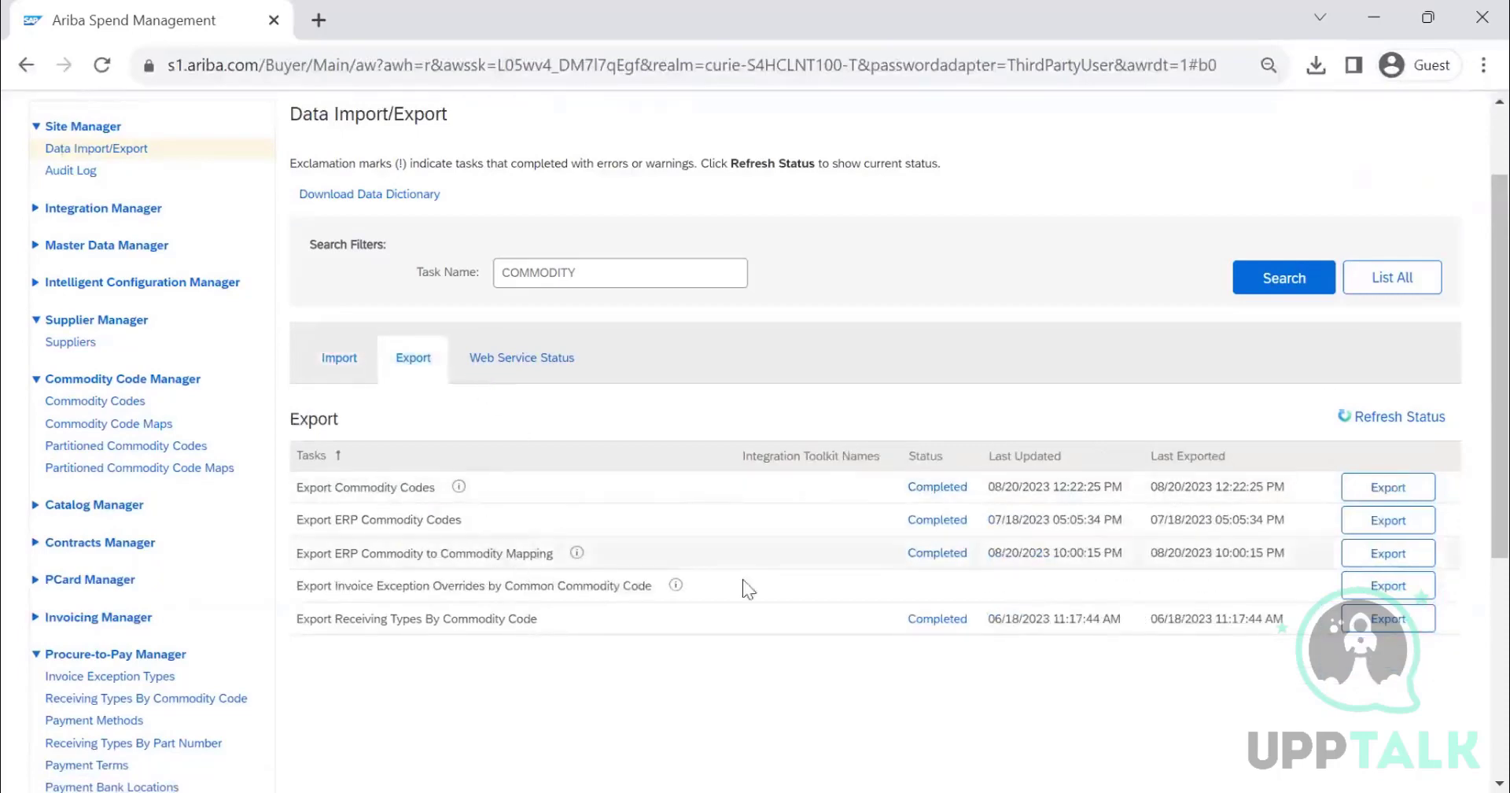
# - Export ERP Commodity to Commodity Mapping, save it as CommodityExportMapExport (2), and open the downloaded file
pyautogui.click(1388, 552)
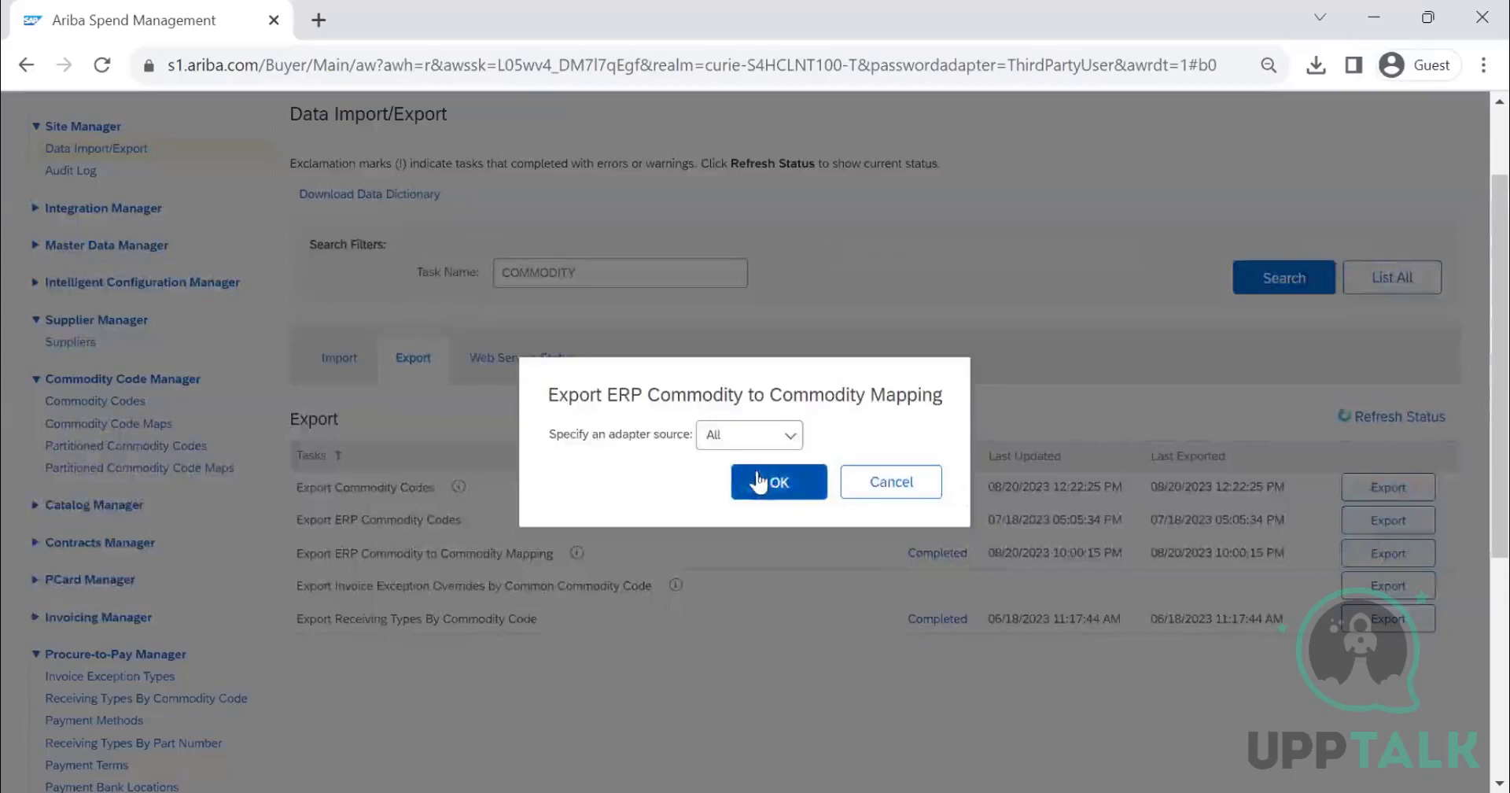
pyautogui.click(758, 481)
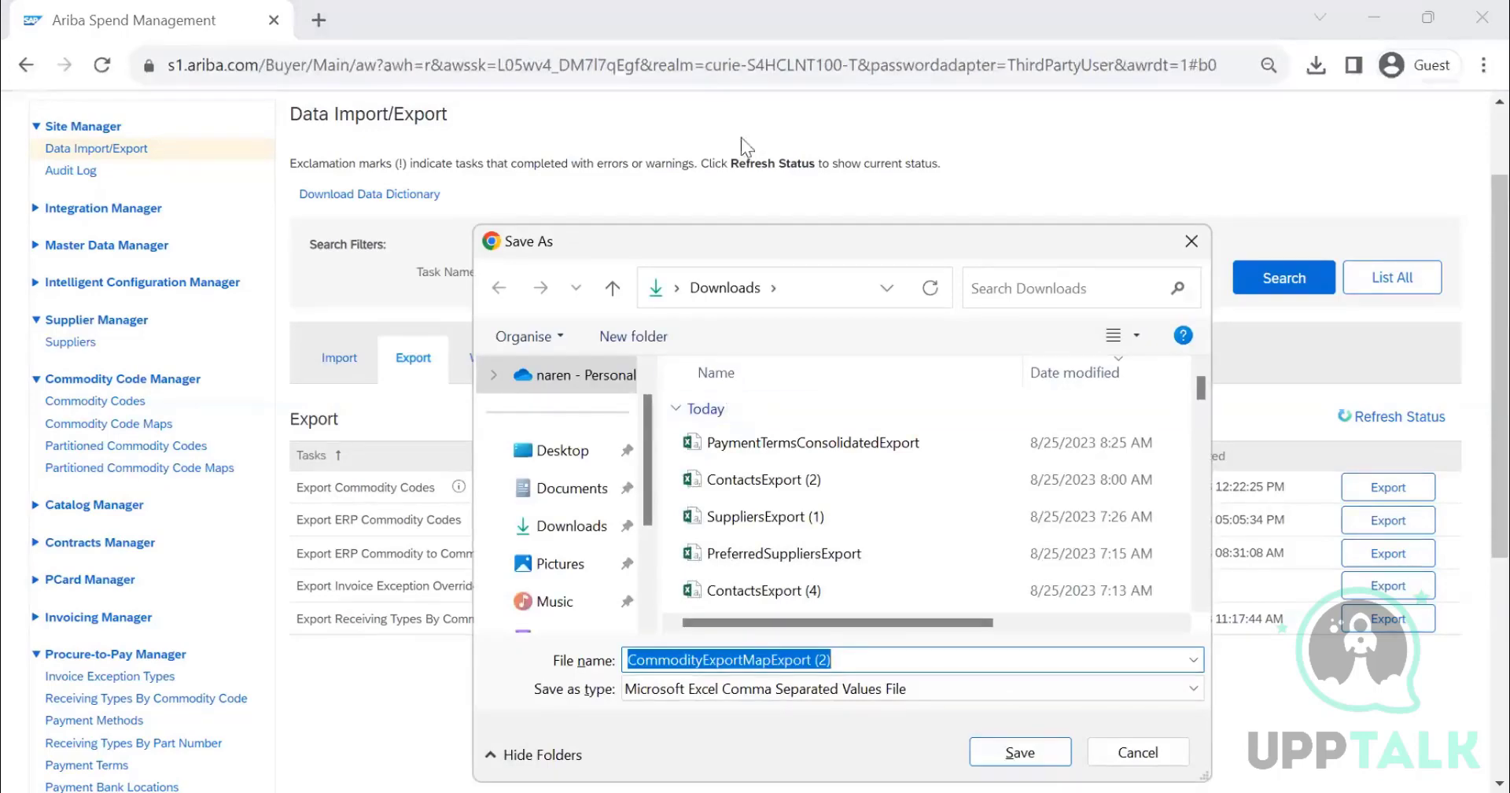
pyautogui.click(1038, 753)
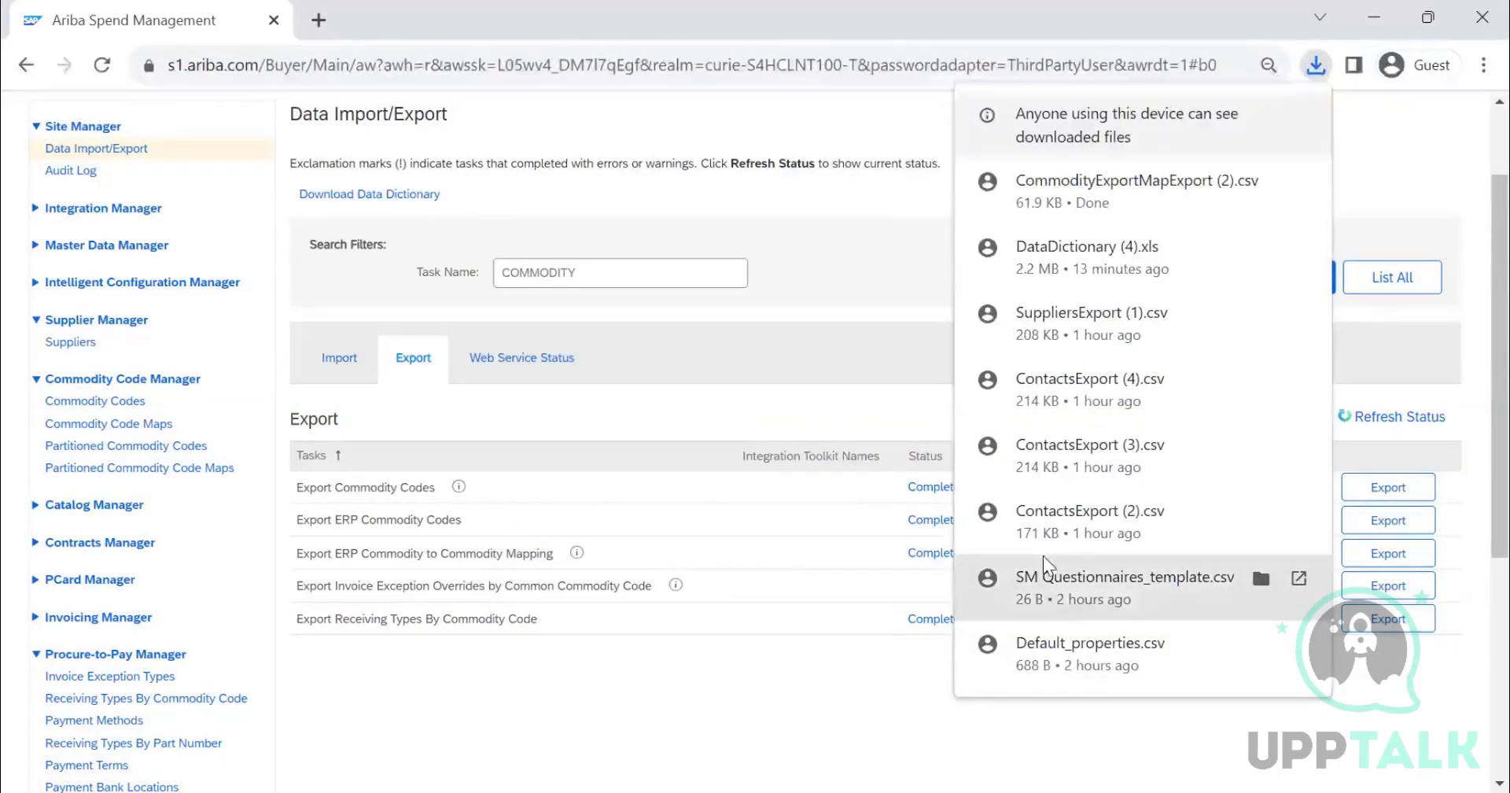
pyautogui.moveTo(1106, 193)
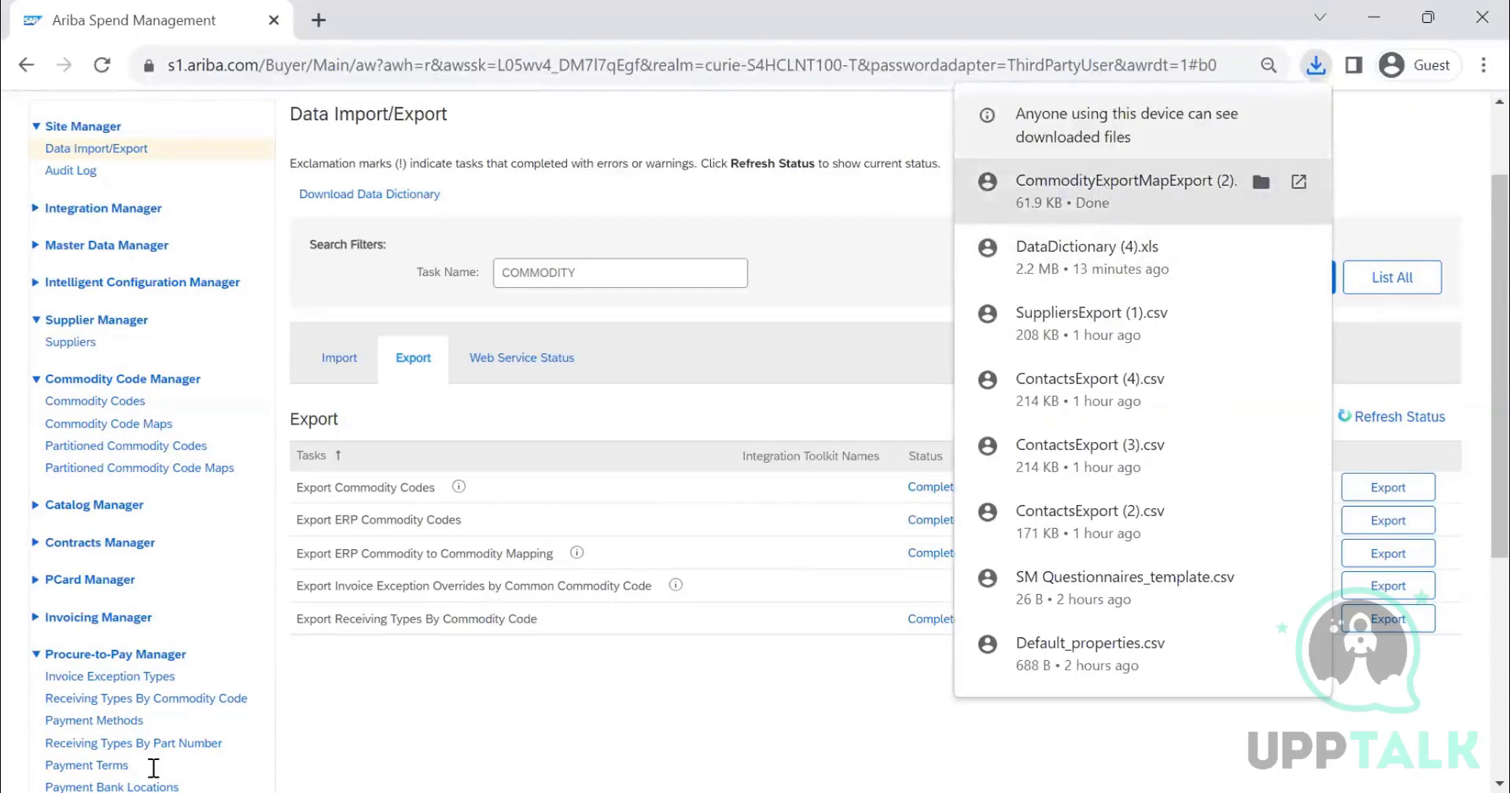
pyautogui.click(153, 791)
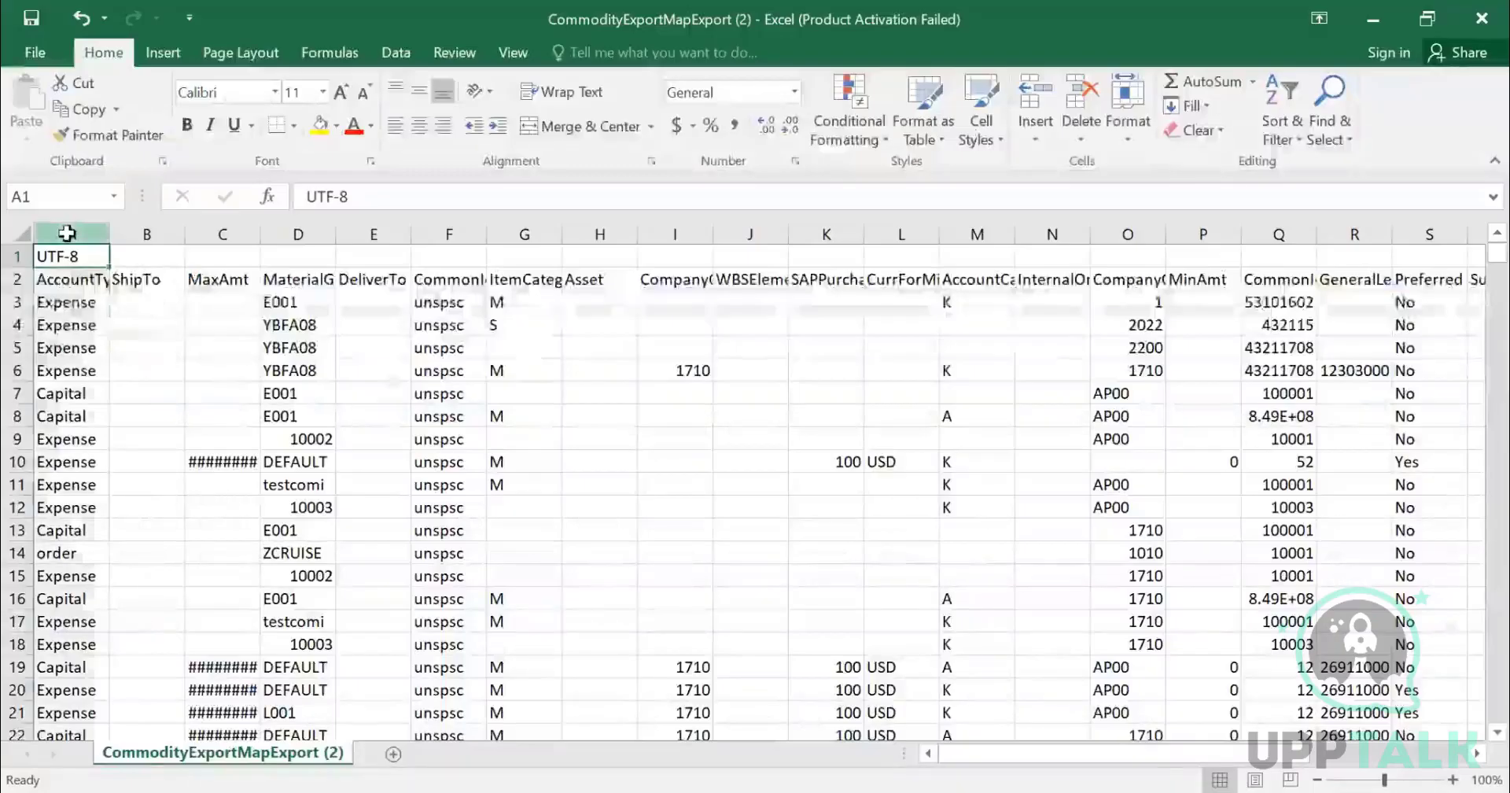
# - Autofit the width of the MaterialGroup column and left-align its contents
pyautogui.moveTo(69, 233); pyautogui.dragTo(826, 233)
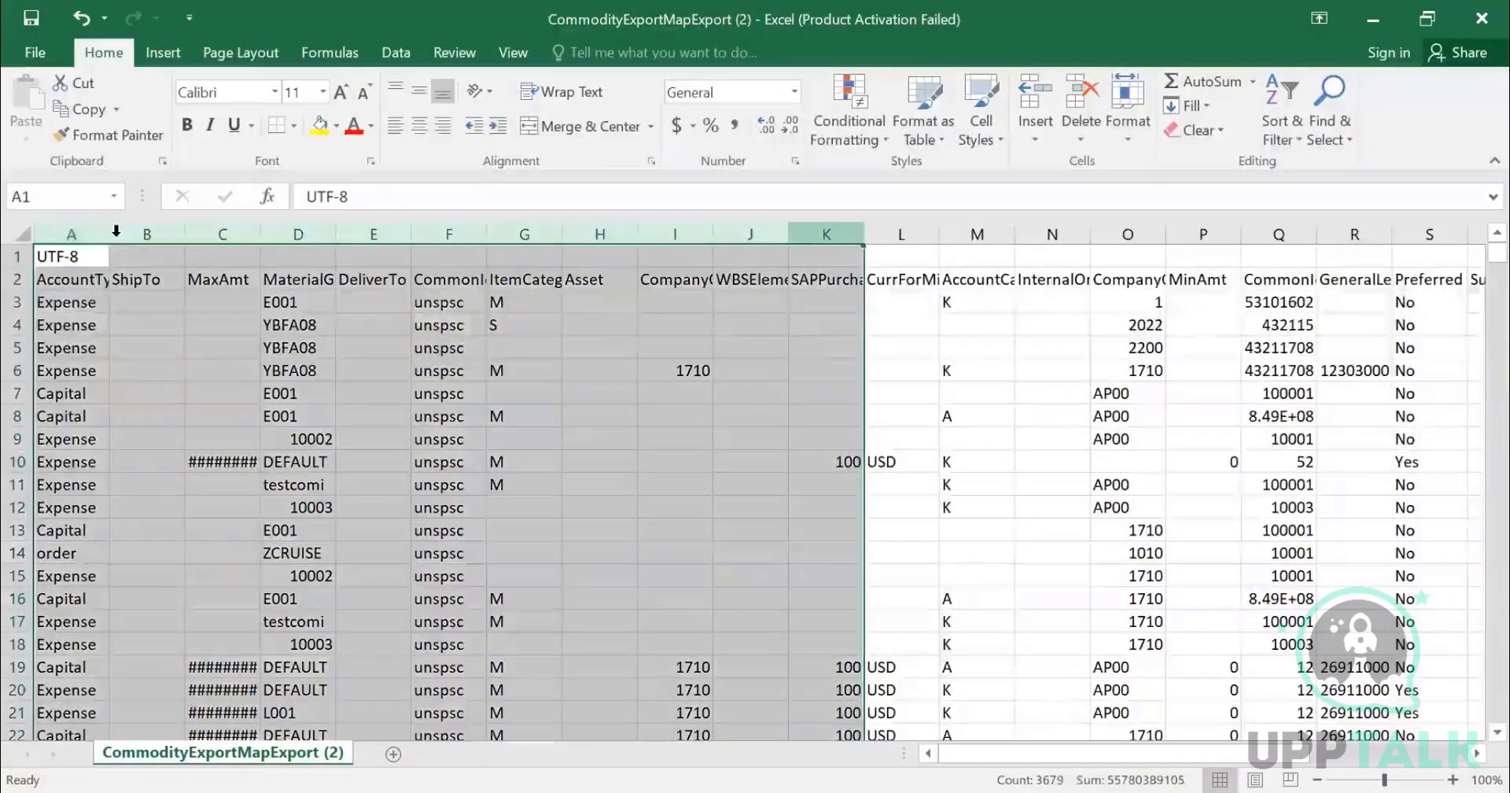
pyautogui.click(22, 235)
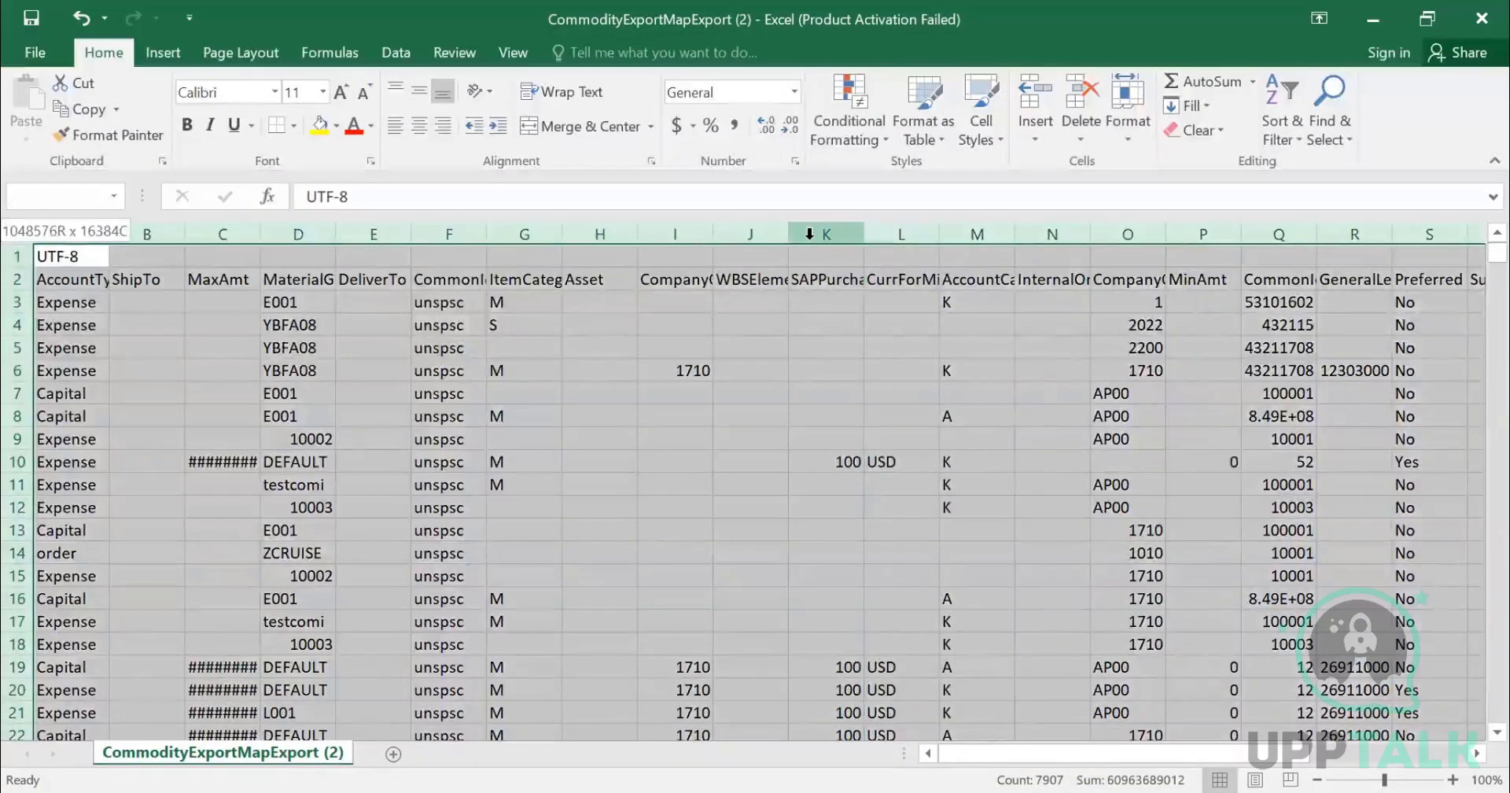
pyautogui.hotkey('shift', 'Left')
pyautogui.hotkey('shift', 'Left')
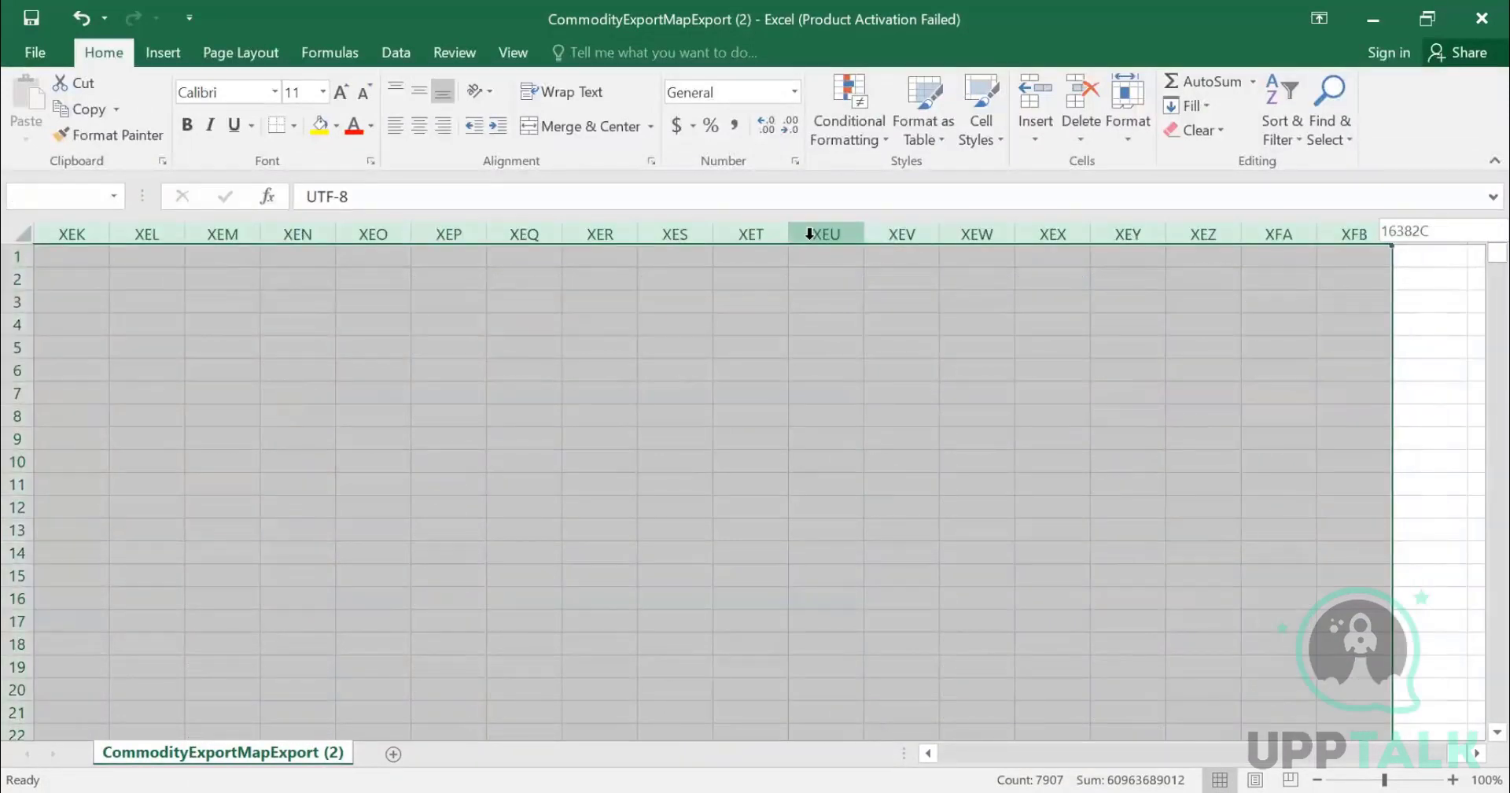
pyautogui.hotkey('ctrl', 'shift', 'Left')
pyautogui.click(75, 279)
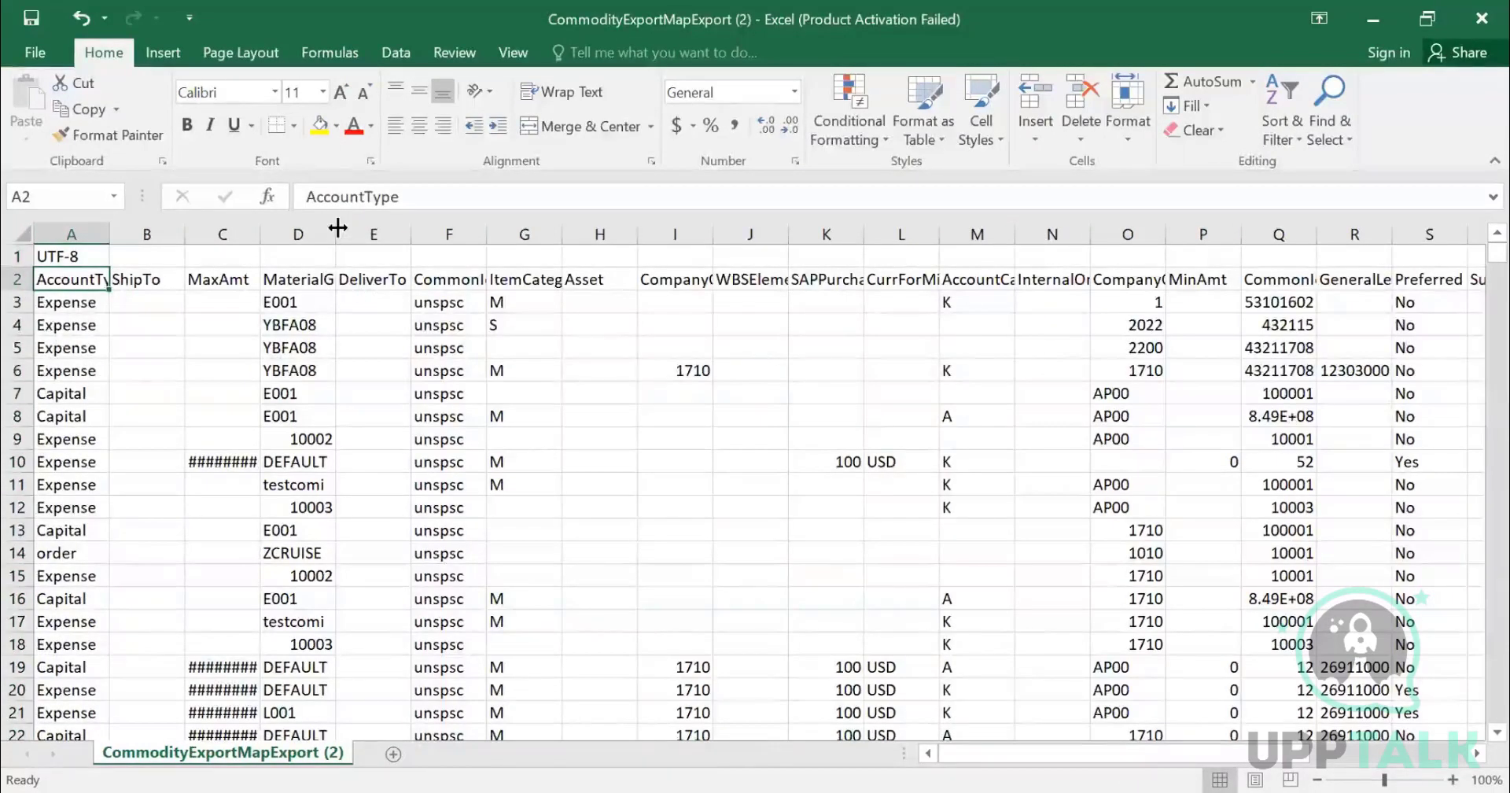
pyautogui.doubleClick(336, 234)
pyautogui.click(395, 126)
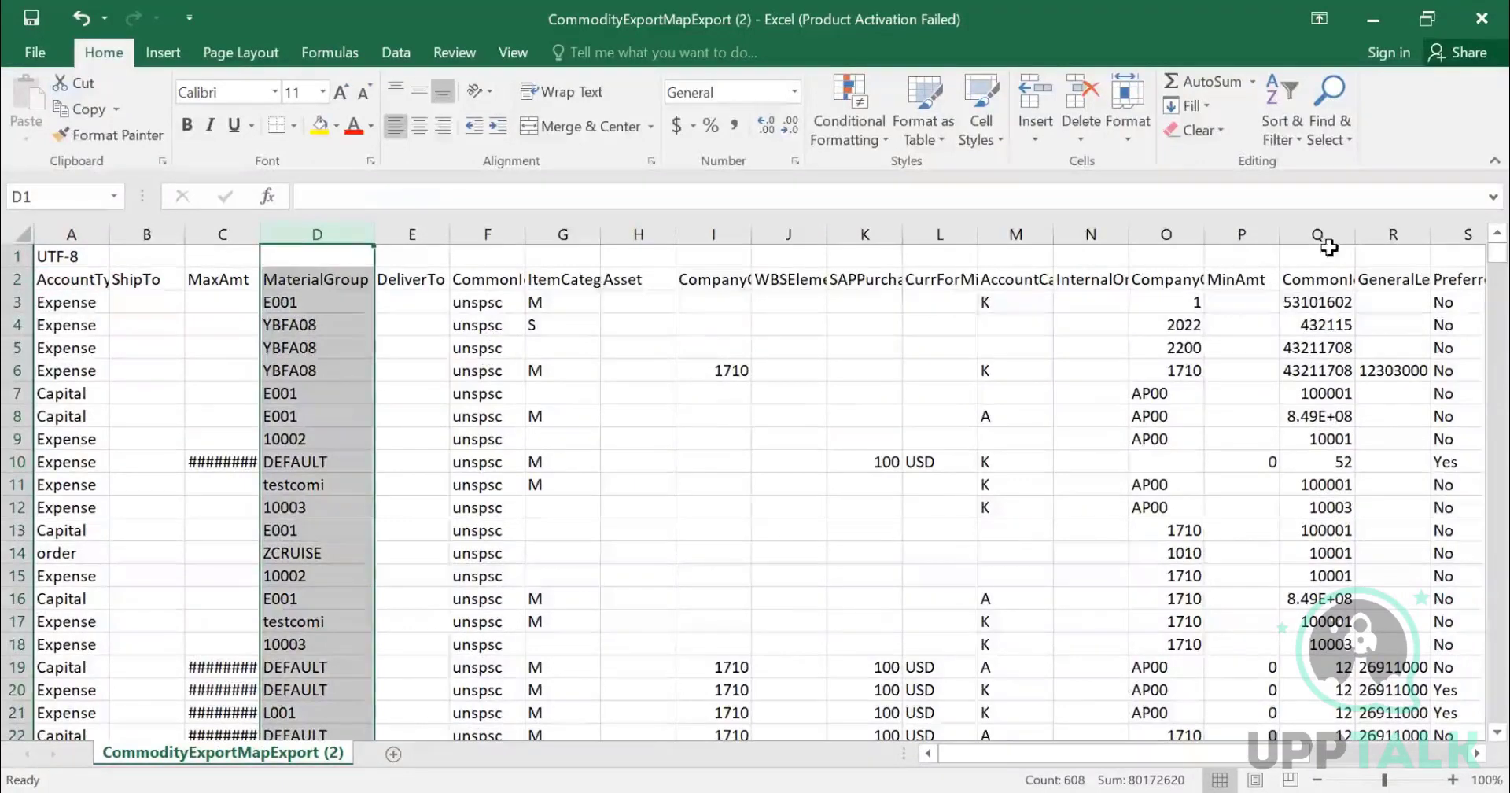
# - Left-align the contents of the CommonId column
pyautogui.click(1335, 279)
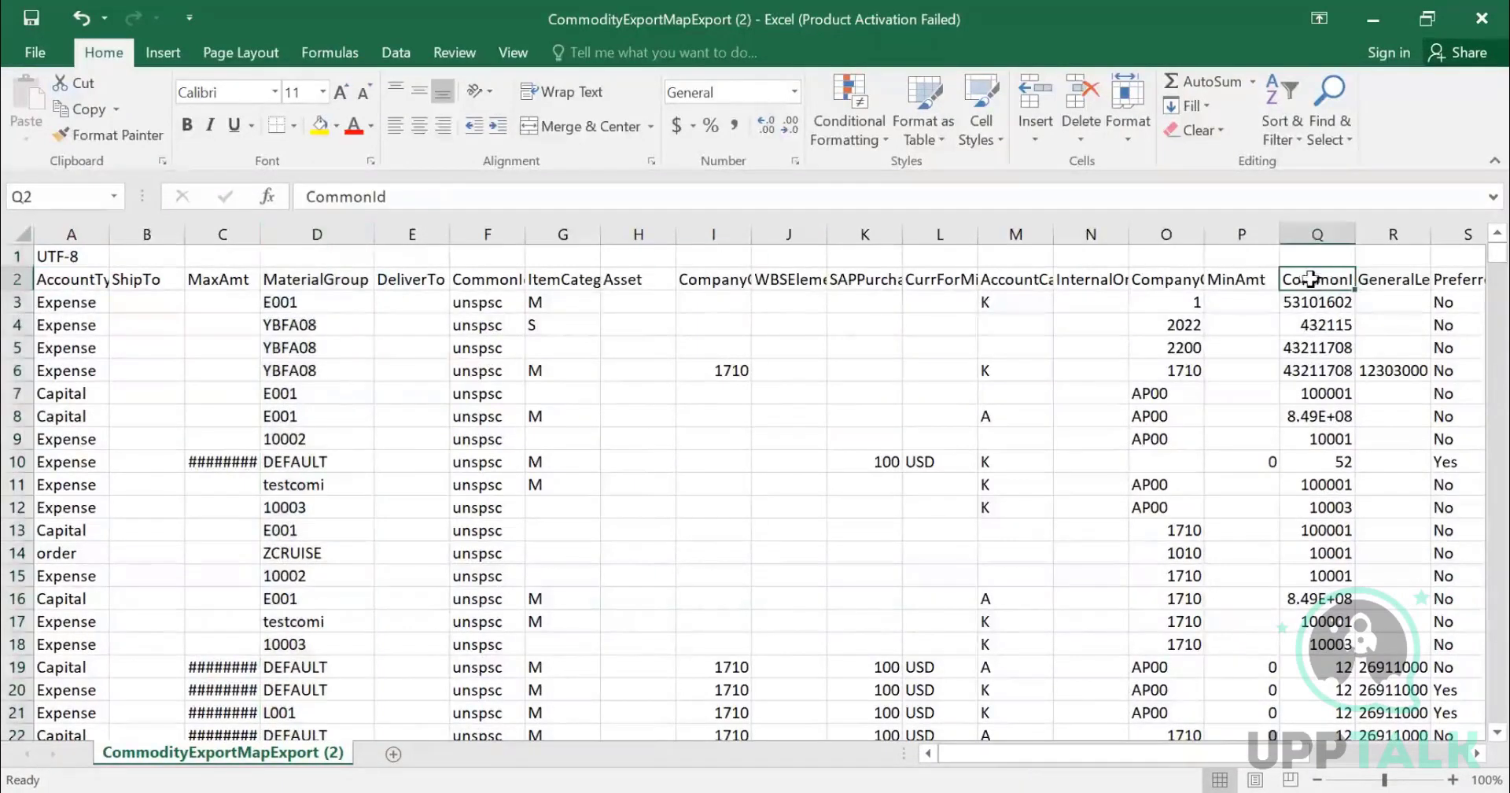
pyautogui.click(1317, 234)
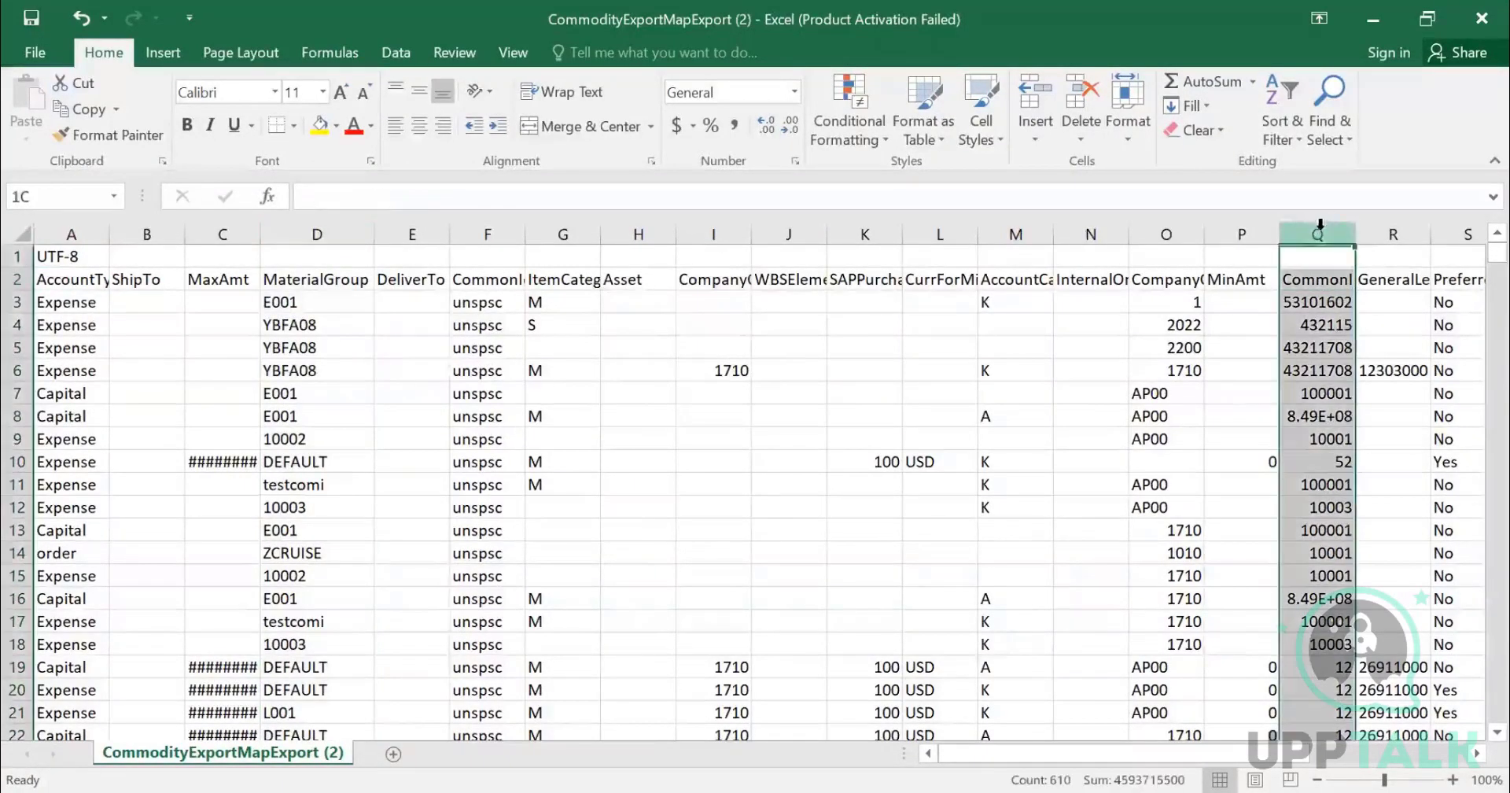
pyautogui.click(395, 126)
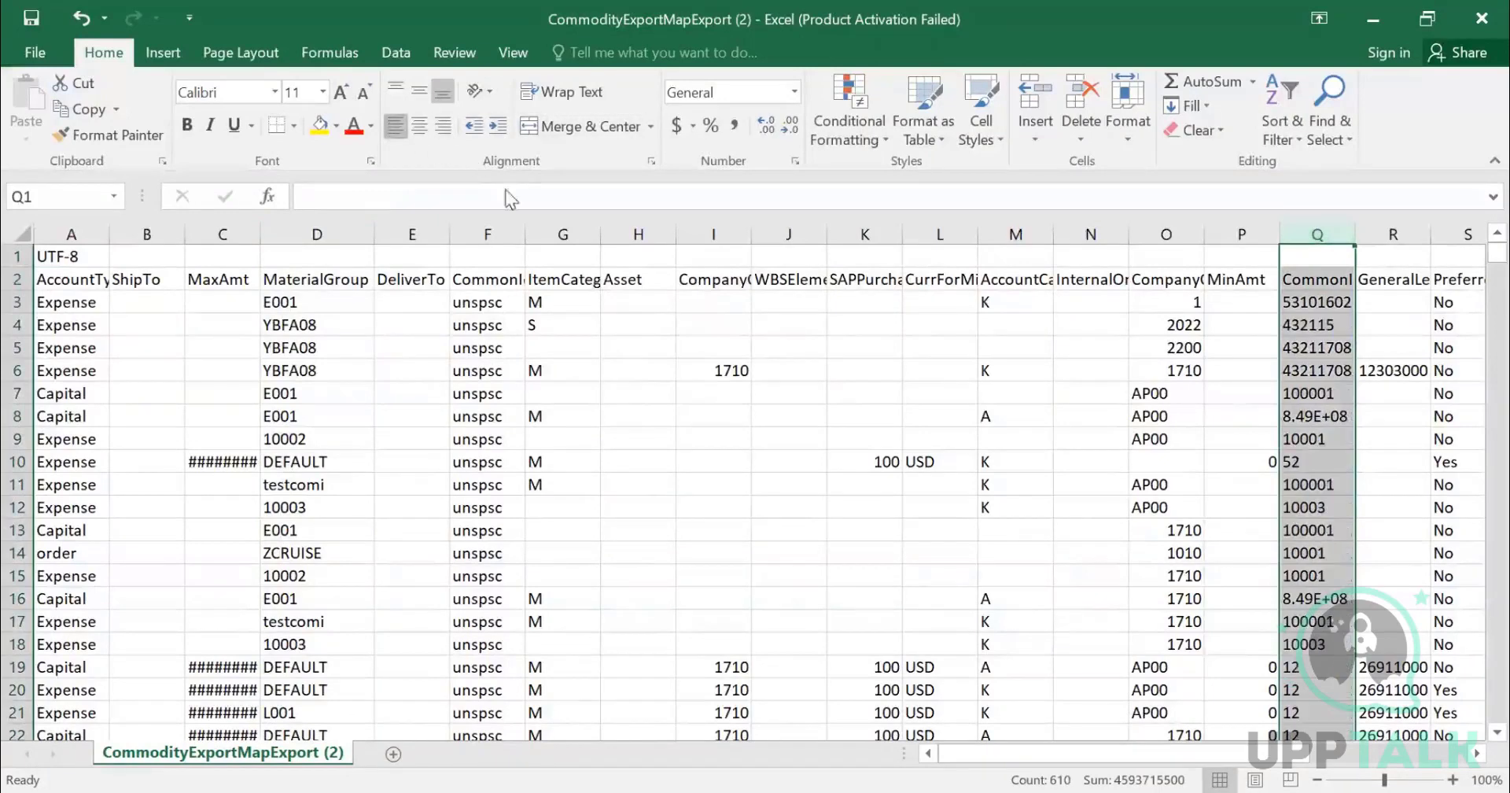
# - Move across the header row to examine the remaining exported mapping fields
pyautogui.click(1394, 397)
pyautogui.press('Right')
pyautogui.press('Right')
pyautogui.press('Right')
pyautogui.press('Right')
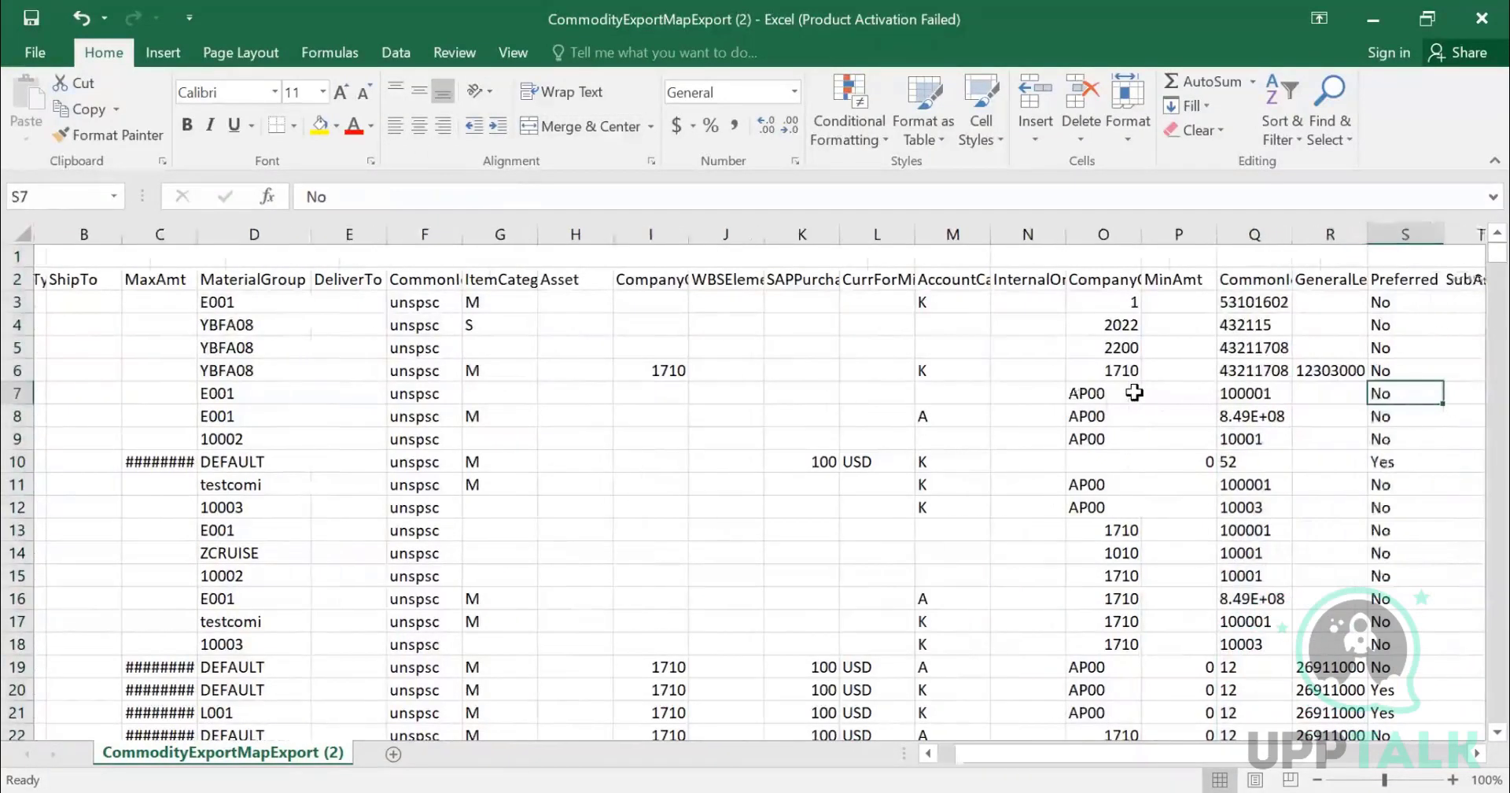
pyautogui.press('Right')
pyautogui.press('Right')
pyautogui.press('Right')
pyautogui.press('Right')
pyautogui.press('Right')
pyautogui.press('Right')
pyautogui.press('Right')
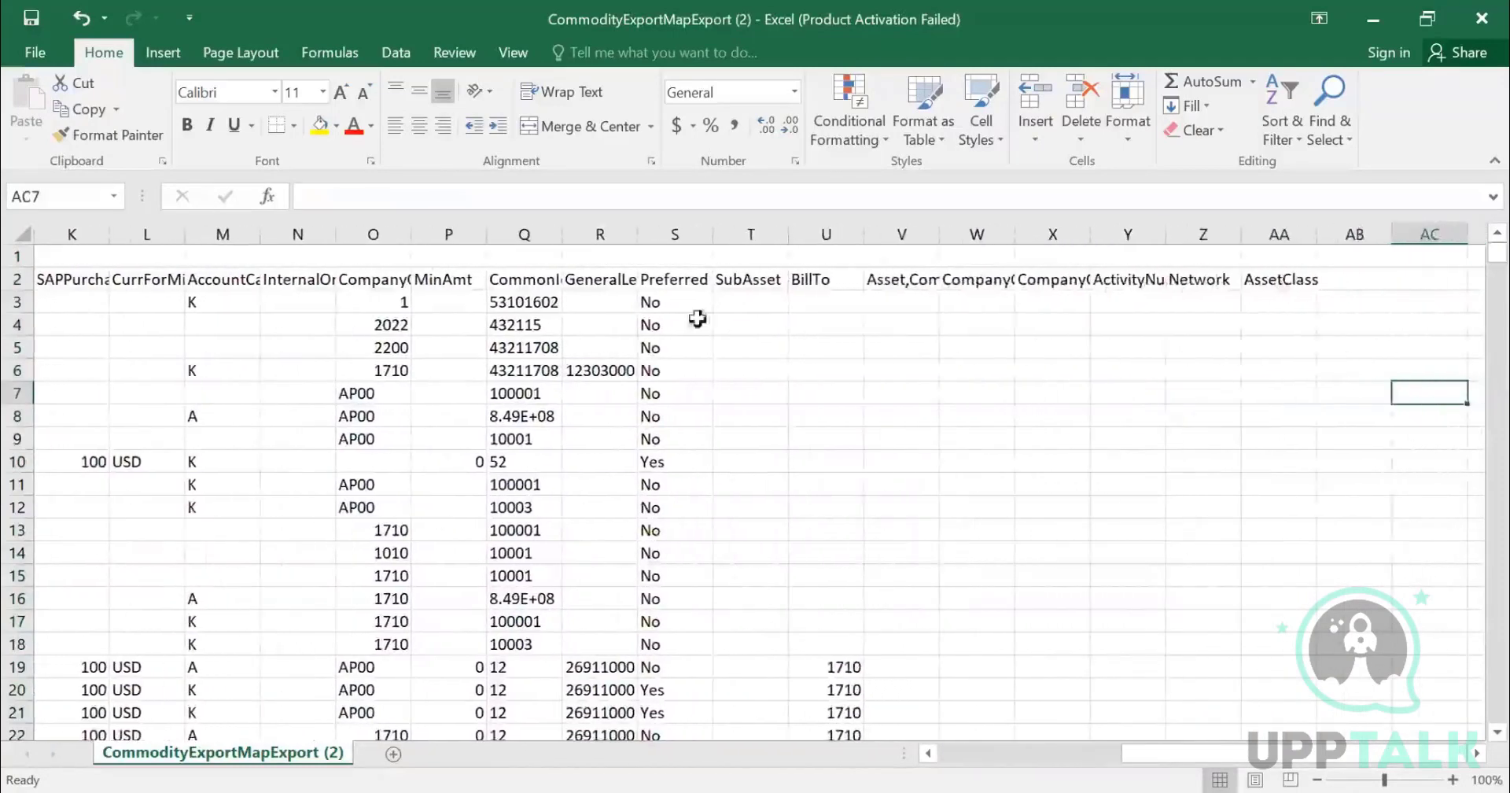
pyautogui.click(385, 280)
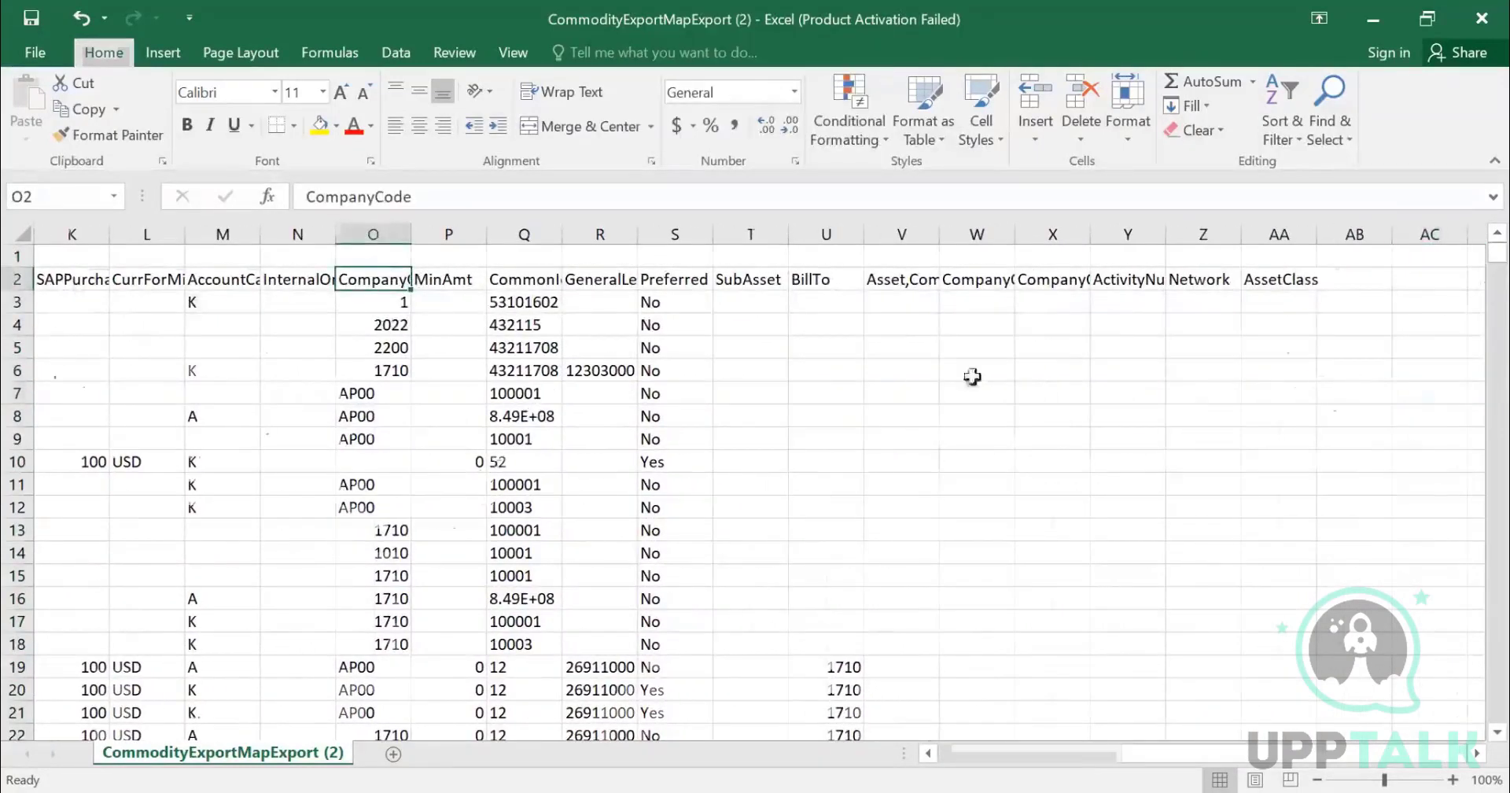
# - Turn on column filters for the header row
pyautogui.hotkey('ctrl', 'shift', 'l')
pyautogui.click(1345, 280)
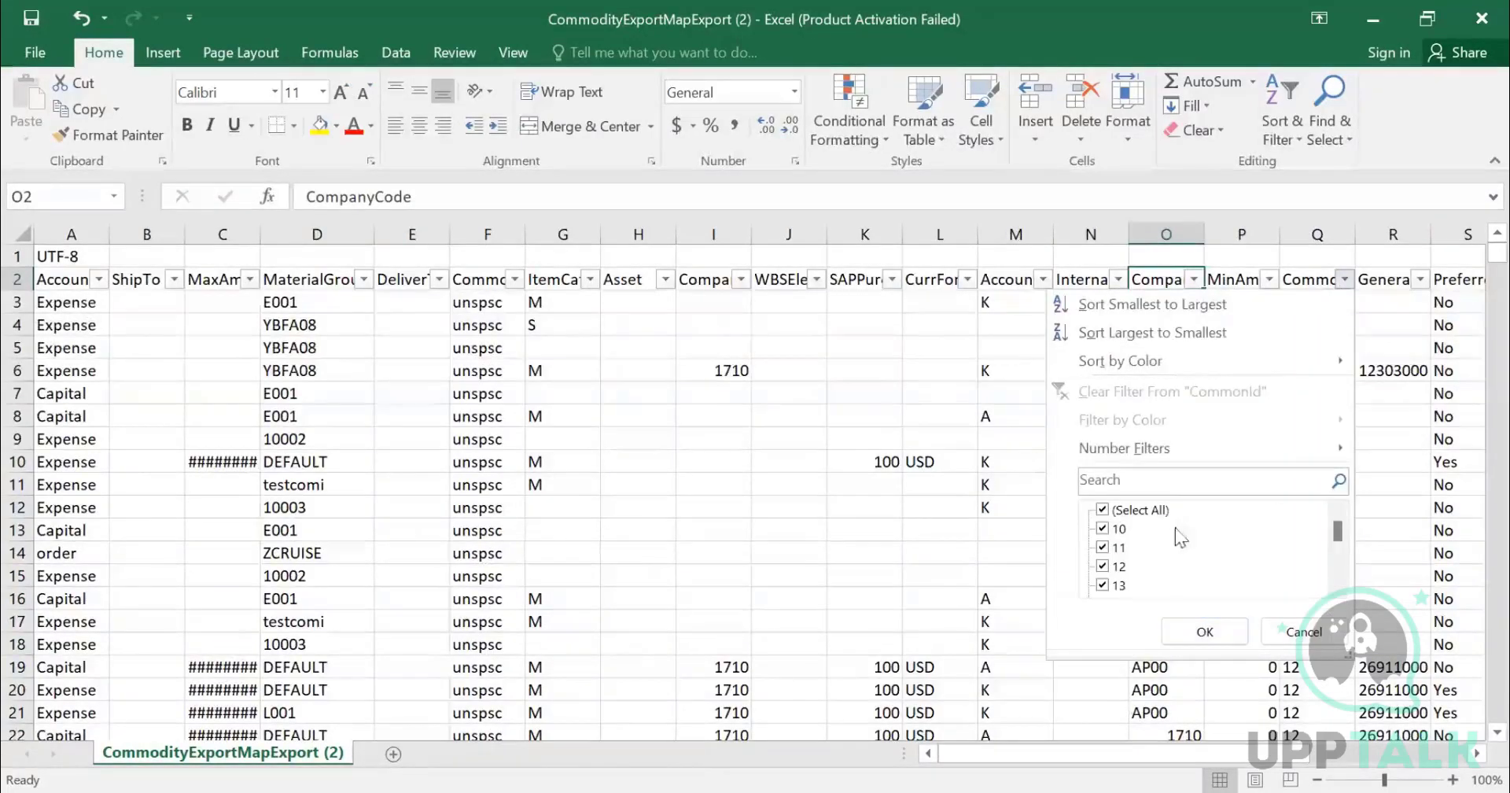
pyautogui.click(1303, 632)
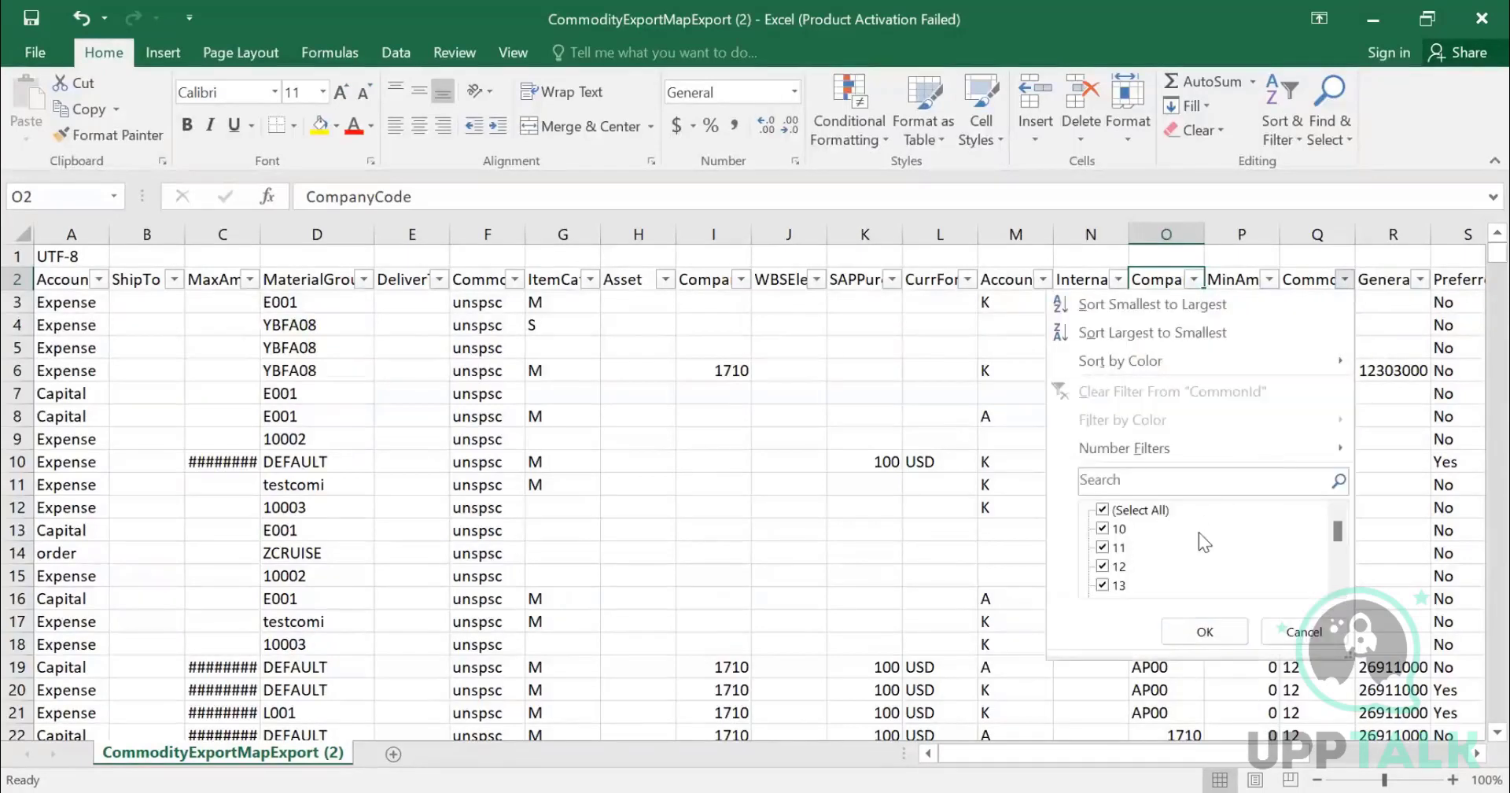
pyautogui.click(1298, 630)
pyautogui.click(1310, 485)
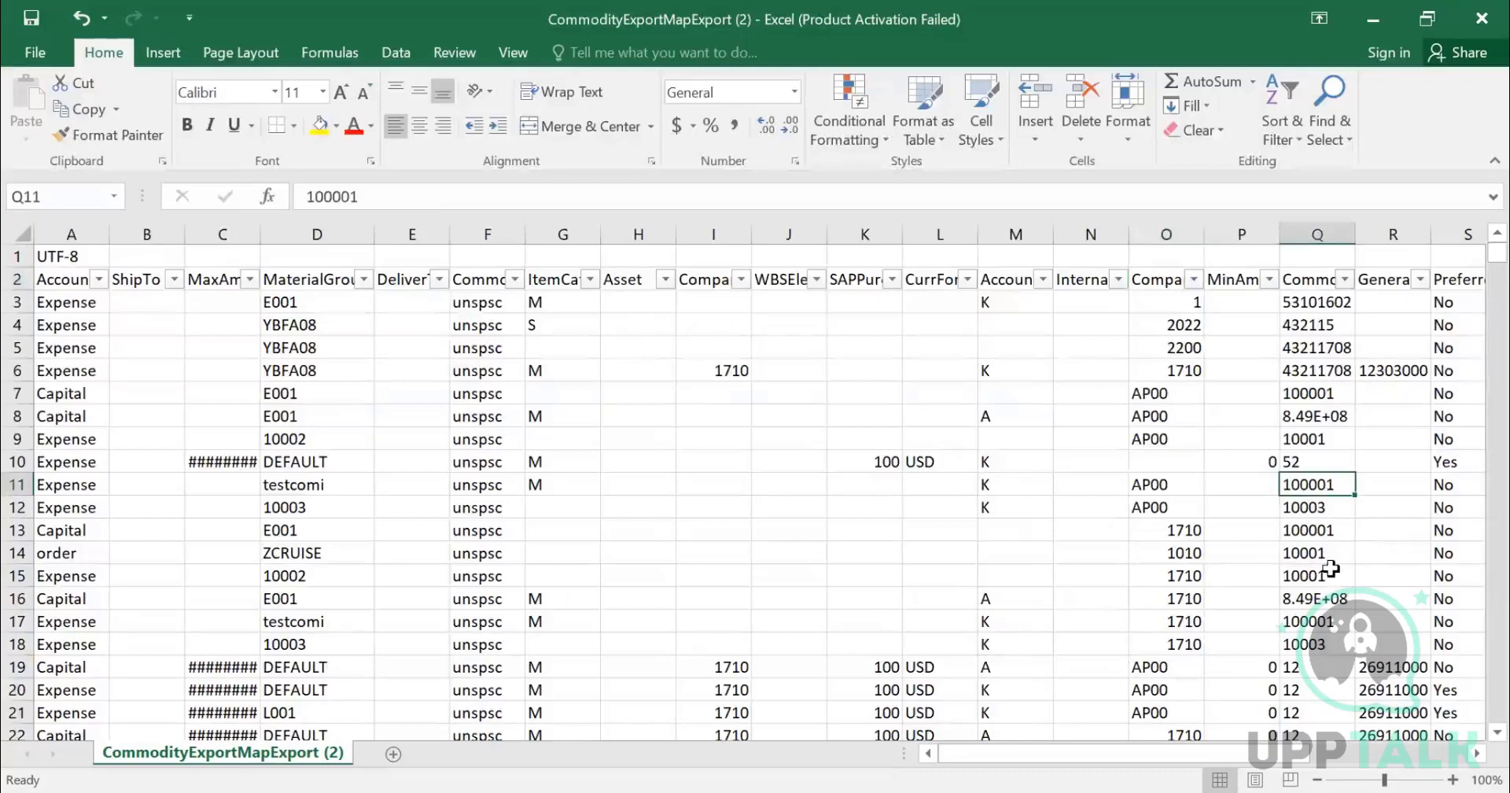
# - Filter the CommonId column to show only the value 10001
pyautogui.click(1346, 280)
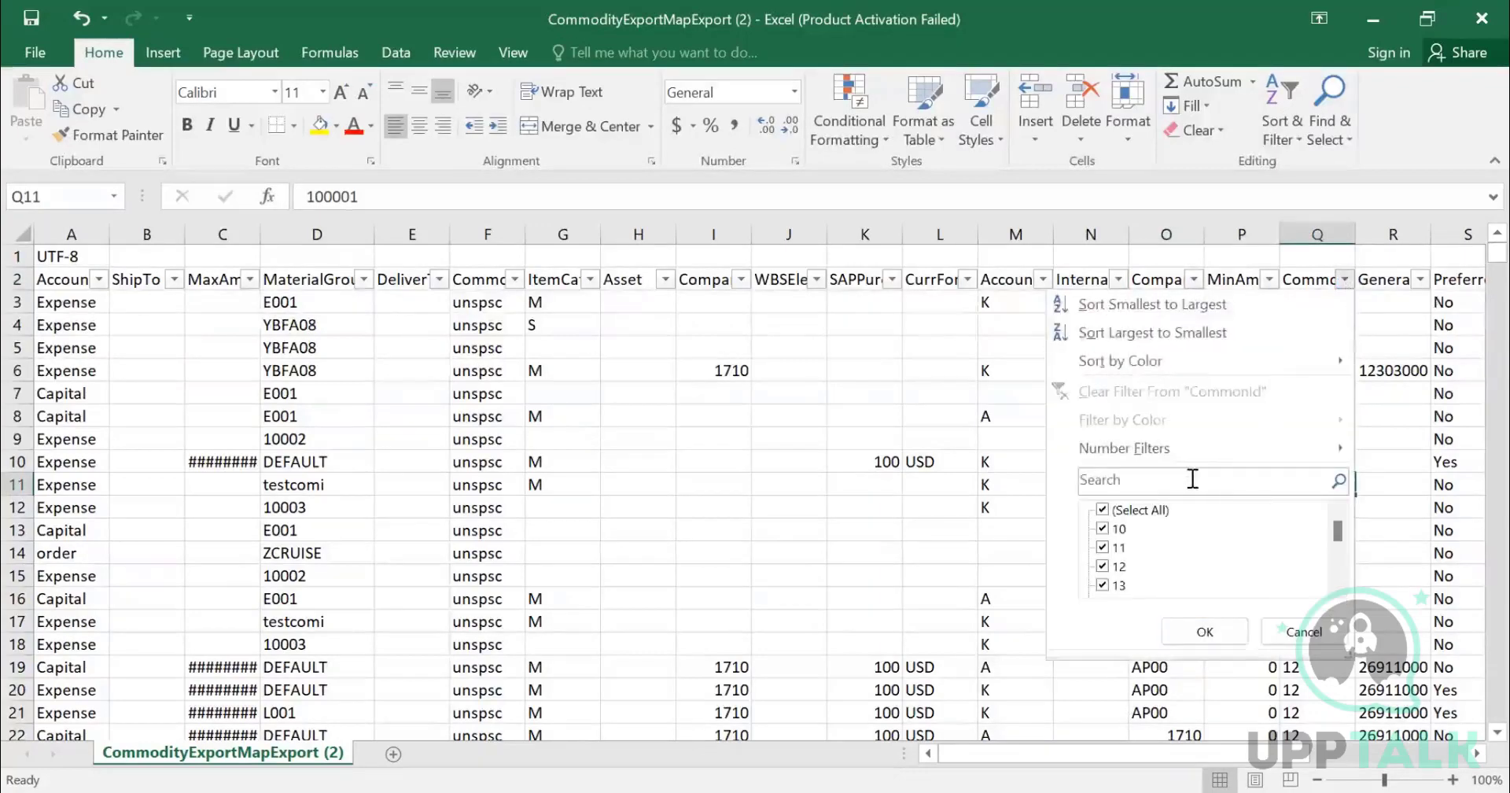
pyautogui.click(1191, 480)
pyautogui.write('10')
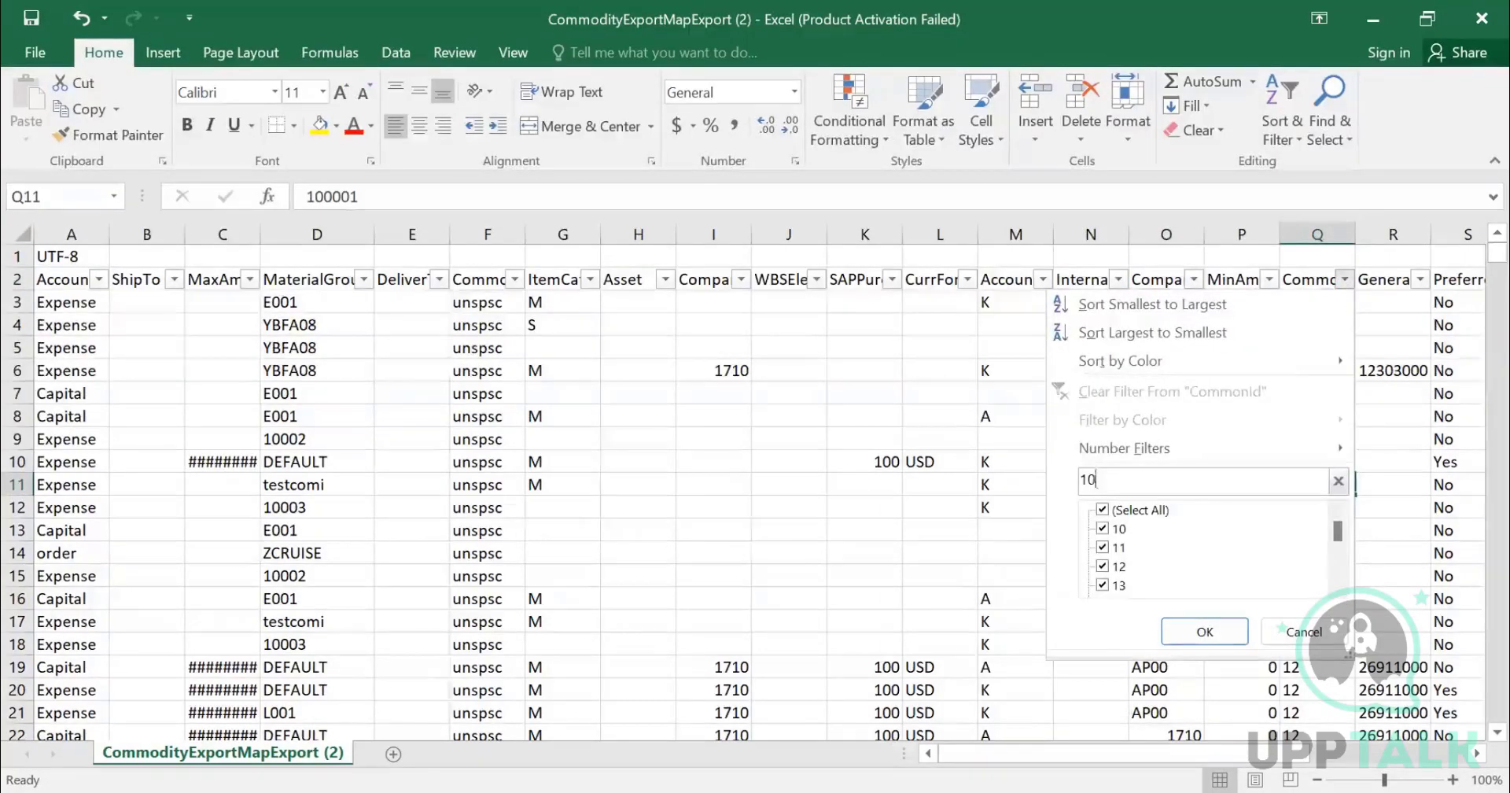
pyautogui.write('001')
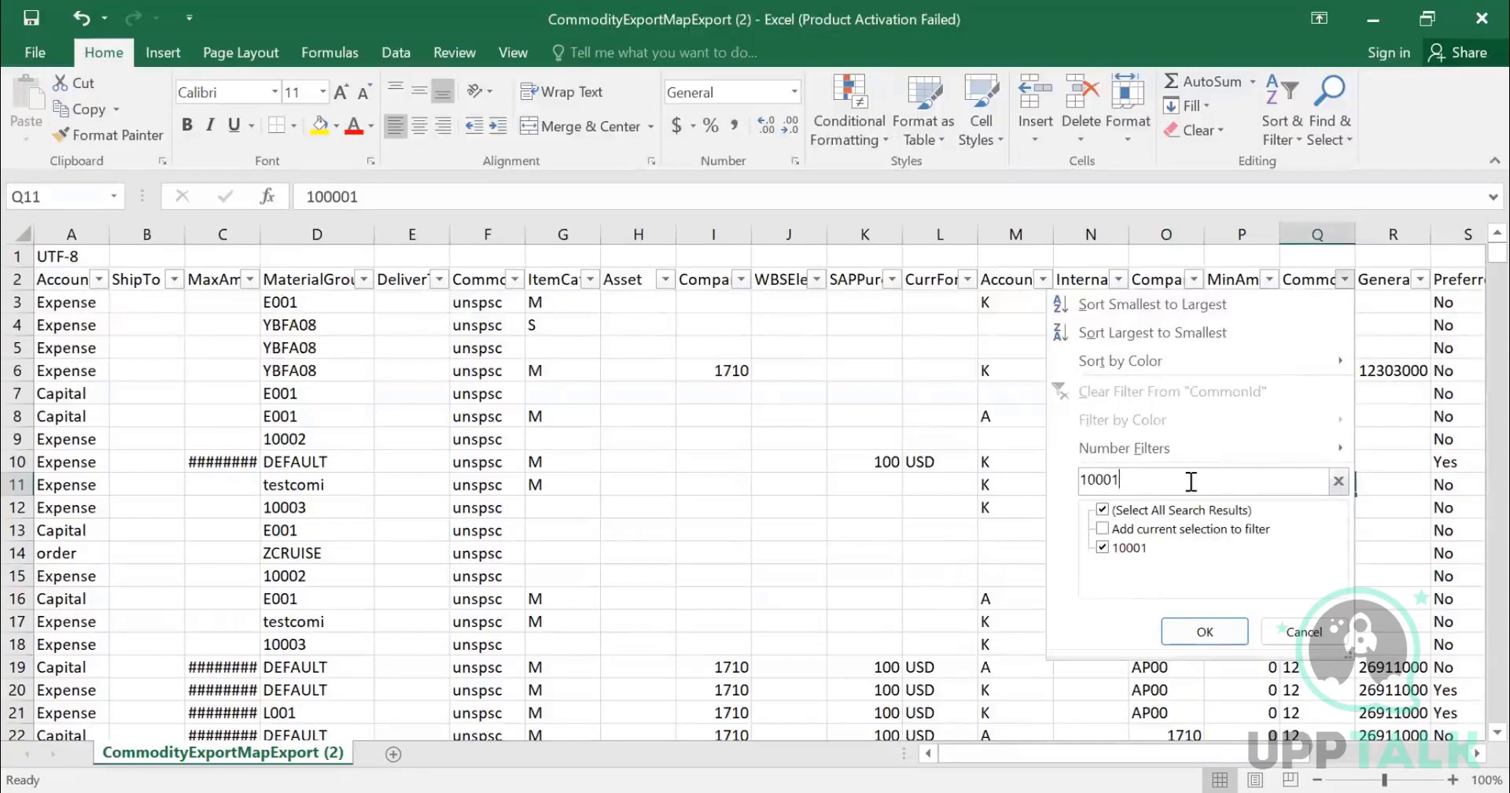
pyautogui.click(1204, 631)
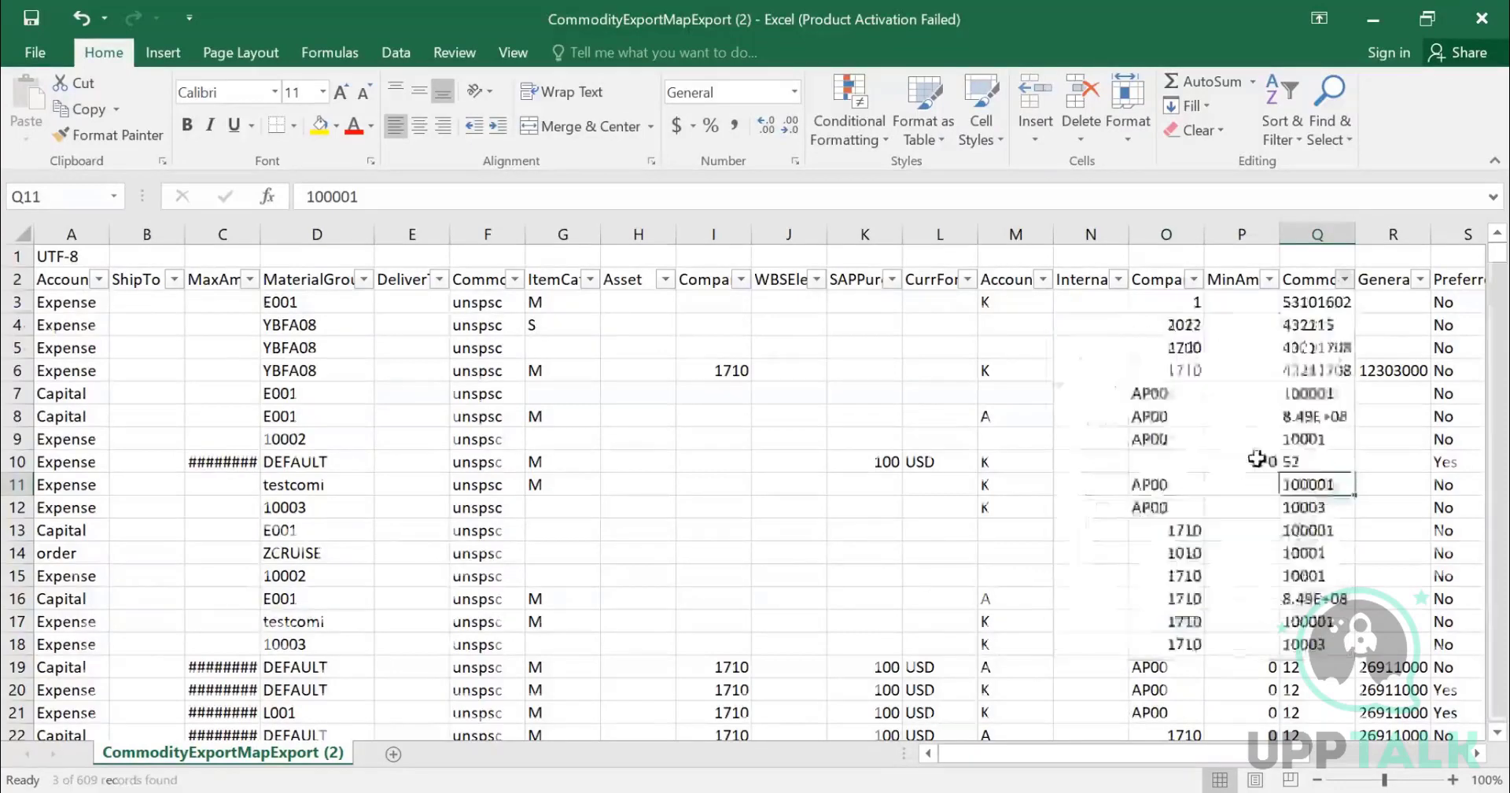
# - Examine the CommonId and MaterialGroup values of the filtered rows
pyautogui.click(1310, 283)
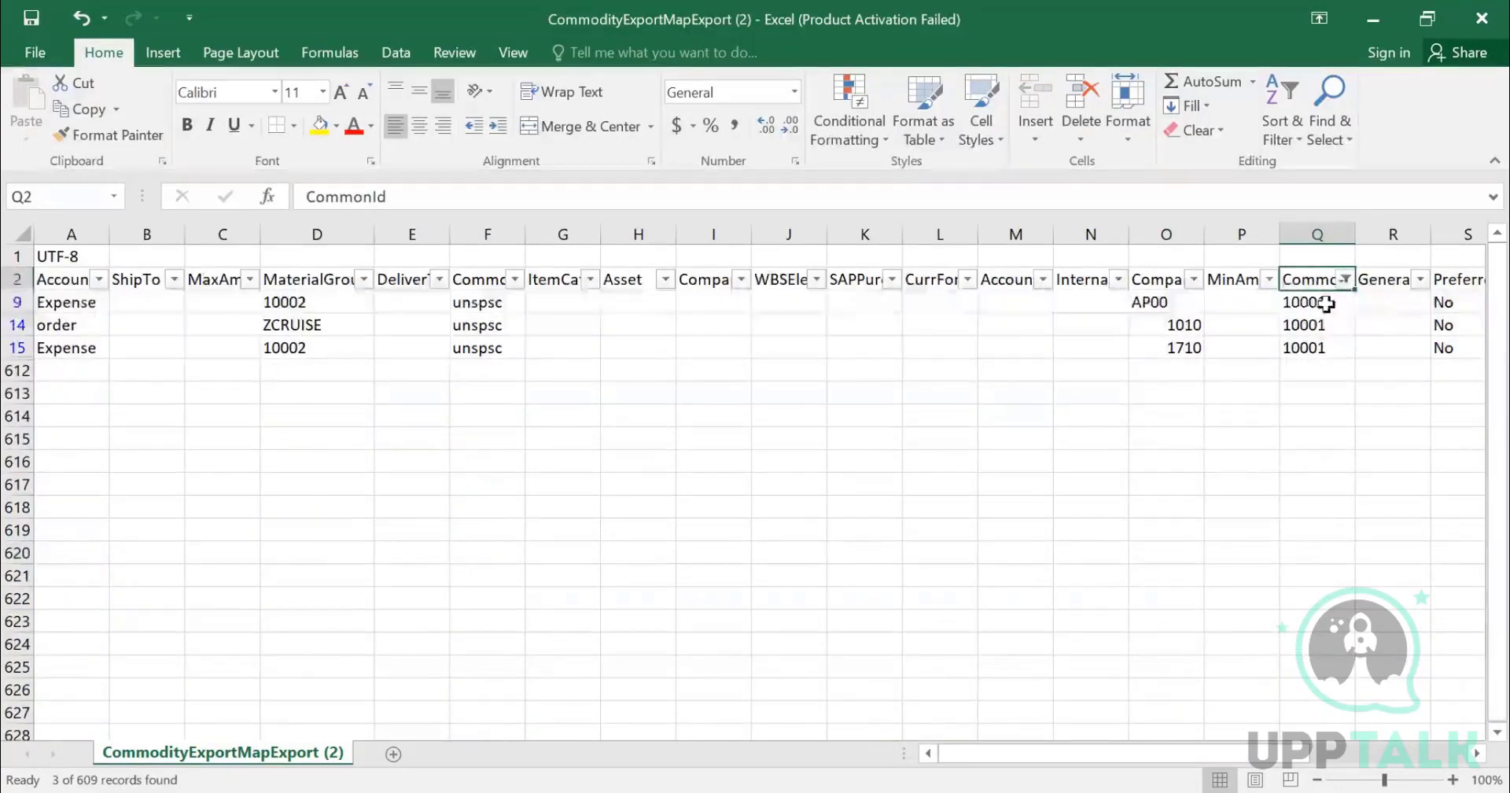
pyautogui.click(1331, 304)
pyautogui.keyDown('shift'); pyautogui.click(1315, 346); pyautogui.keyUp('shift')
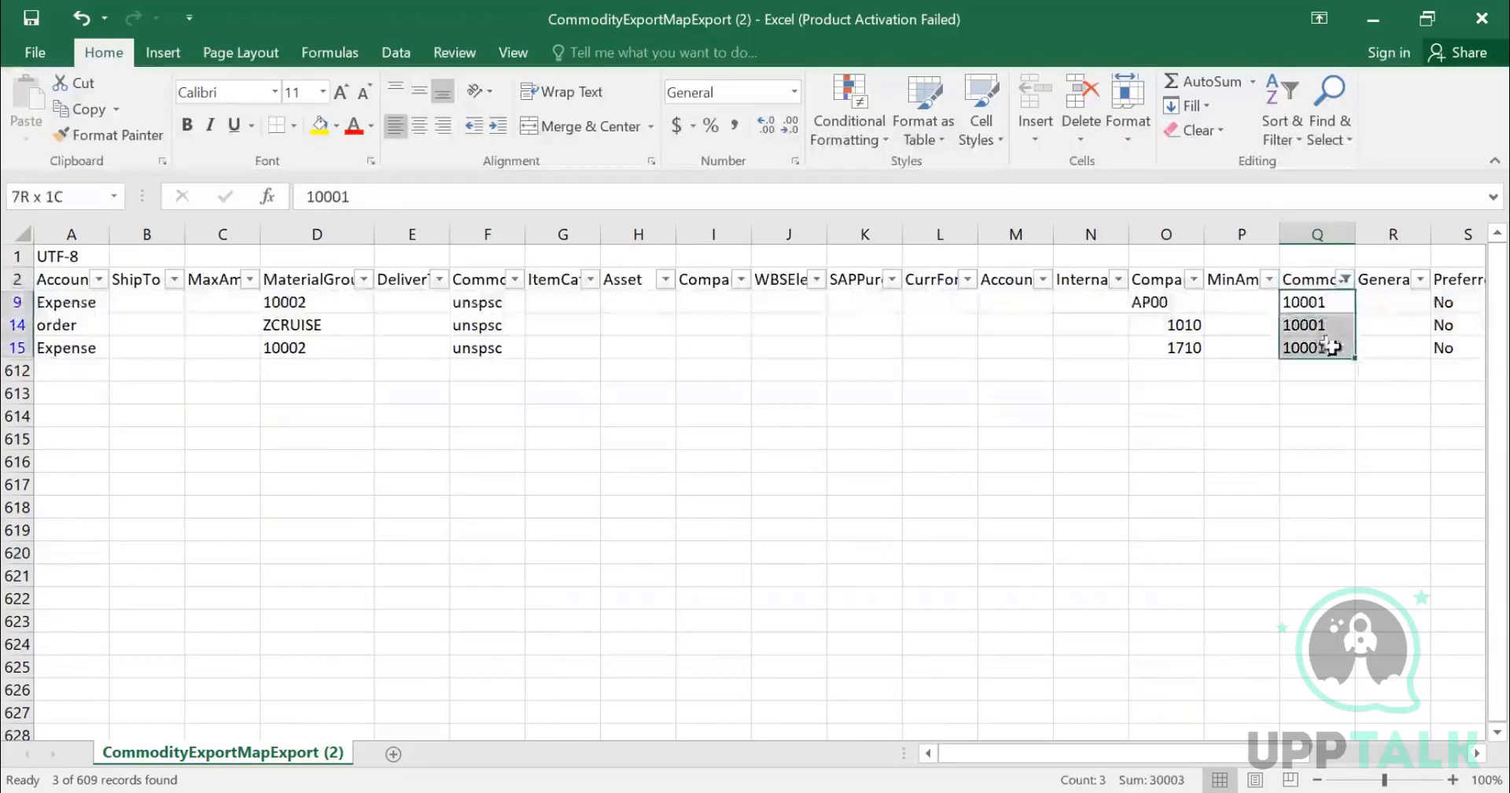
pyautogui.click(311, 301)
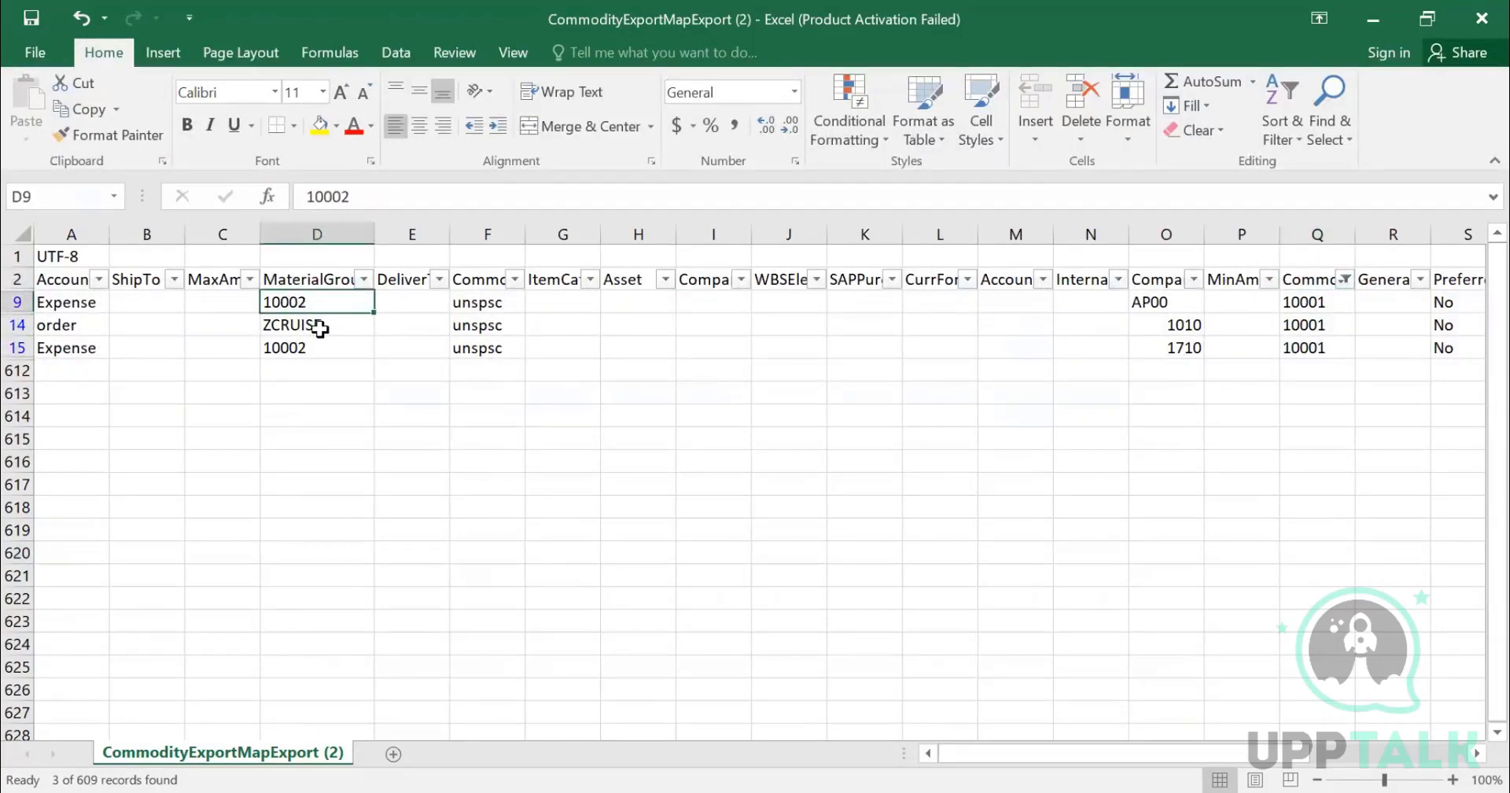
pyautogui.click(314, 329)
pyautogui.click(318, 348)
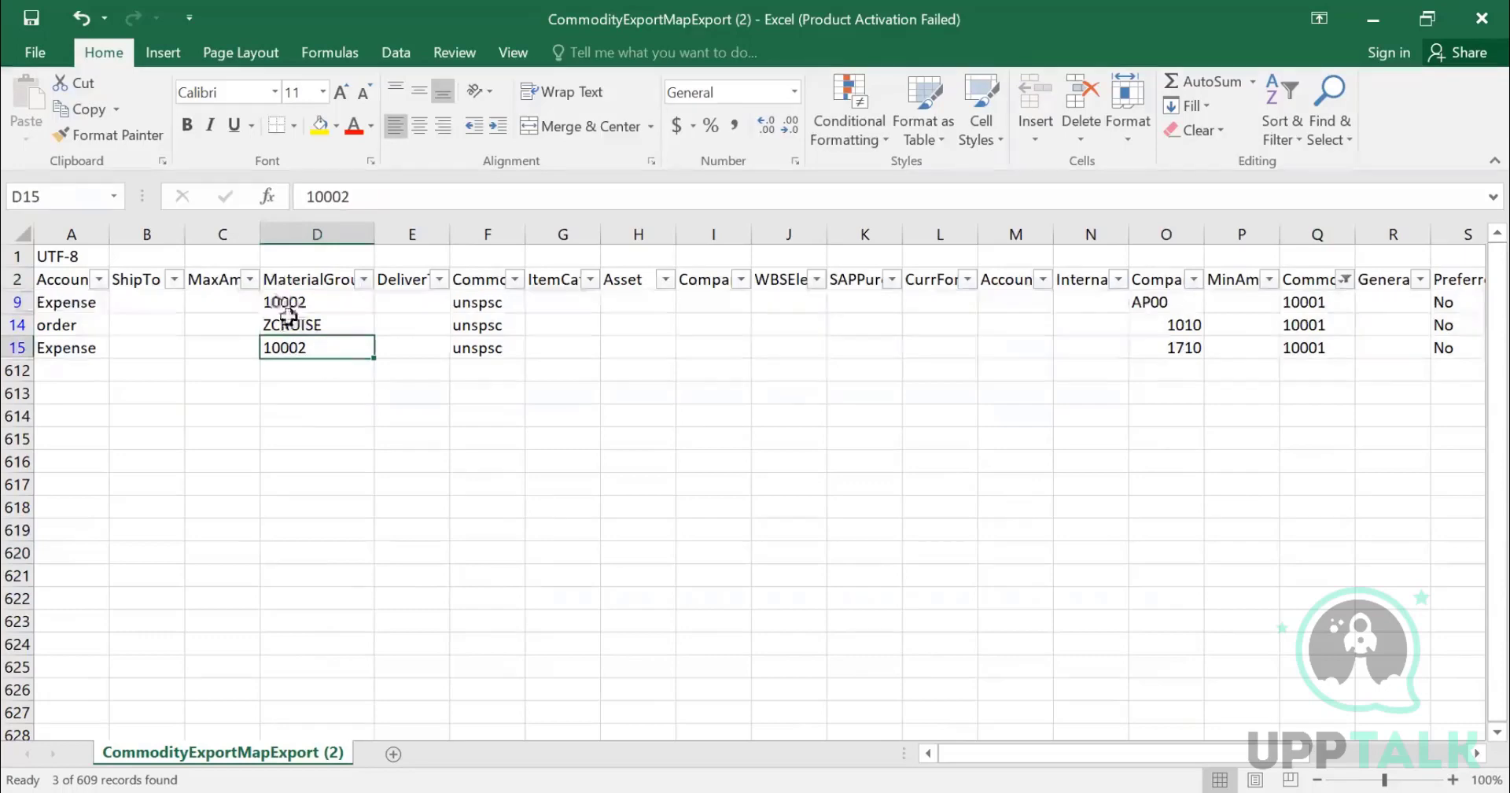
# - Examine the account type and company code values of the three filtered rows
pyautogui.click(82, 305)
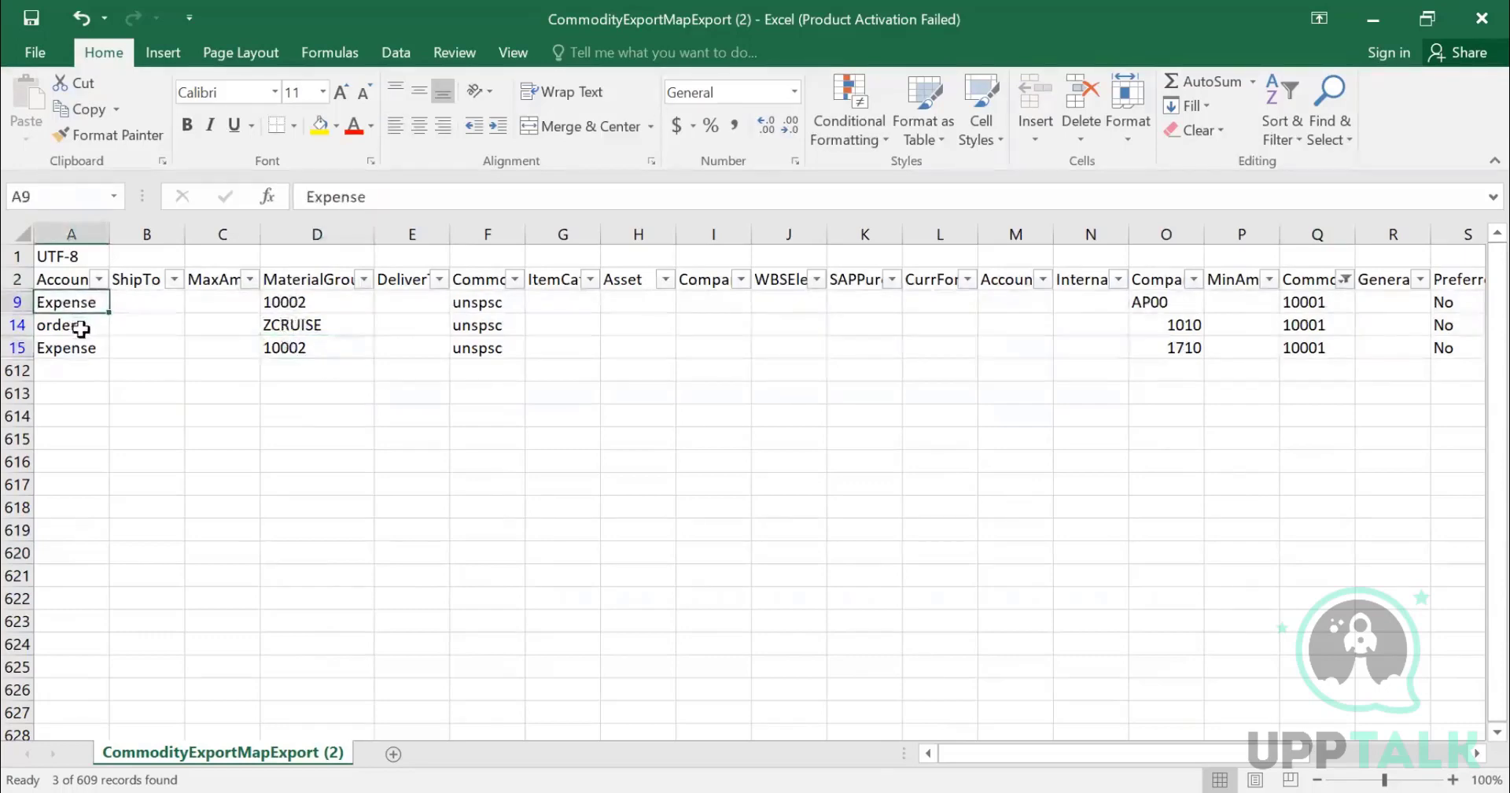
pyautogui.click(84, 329)
pyautogui.click(89, 350)
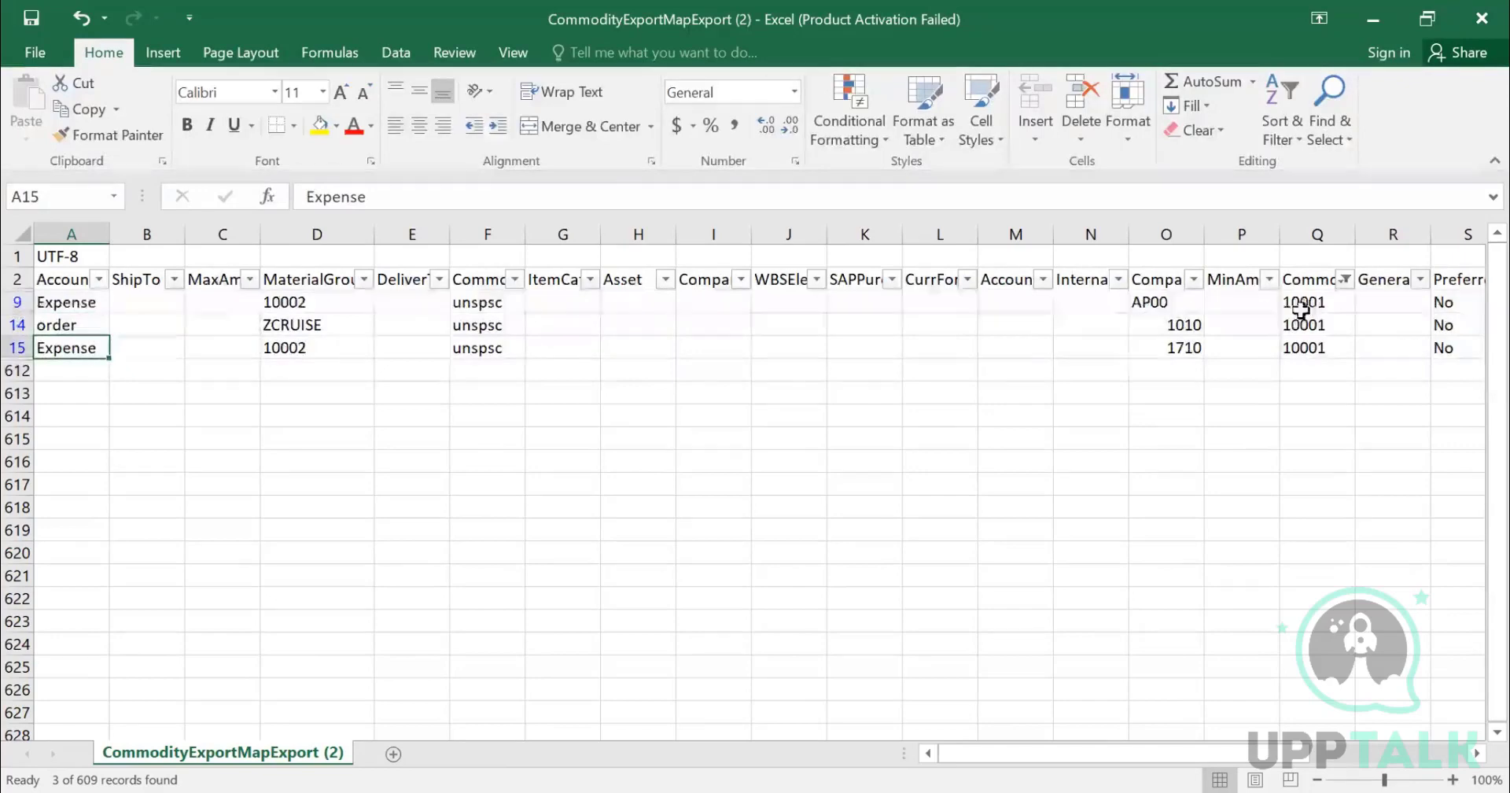
pyautogui.click(1165, 303)
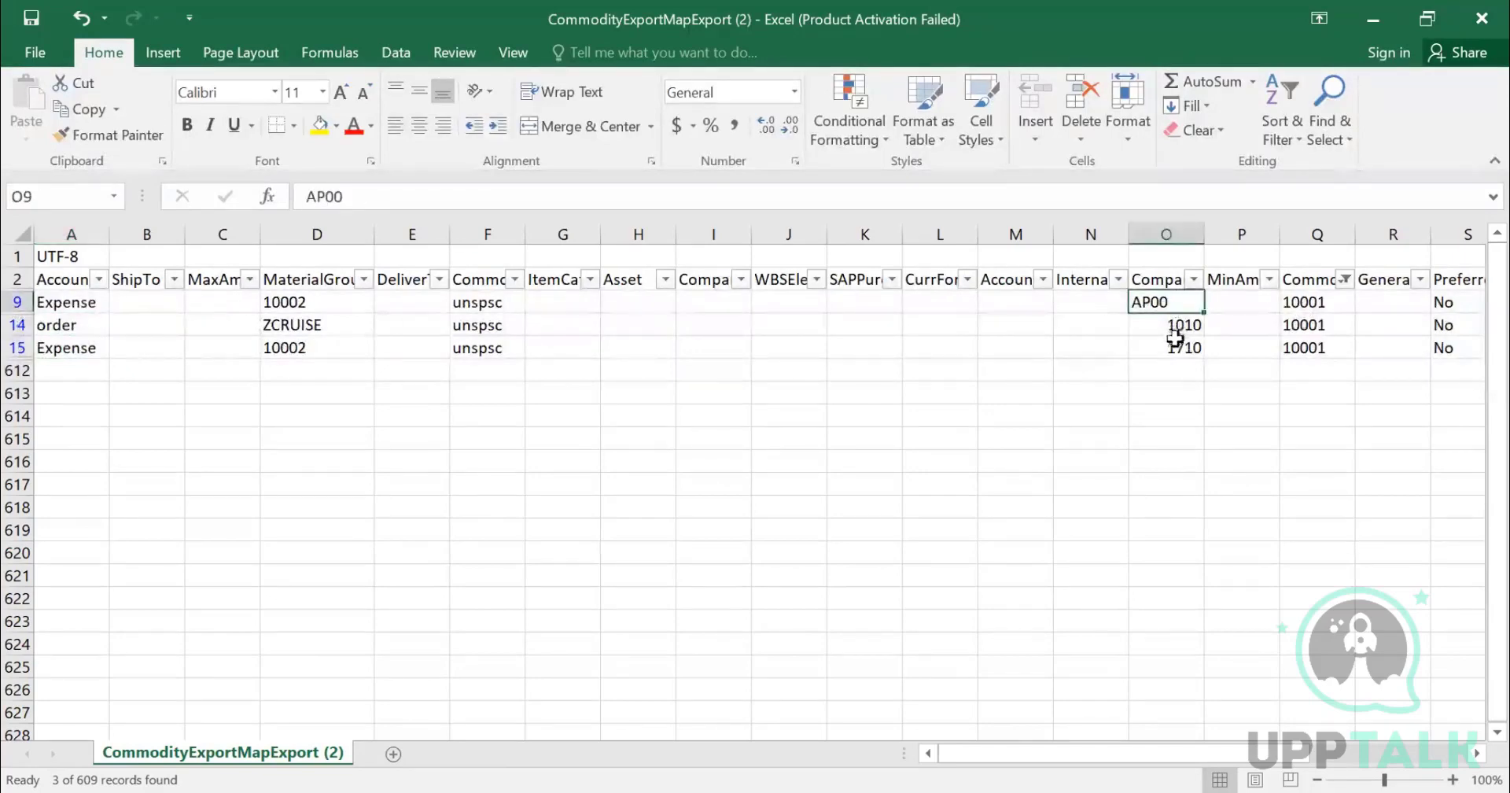
pyautogui.click(1174, 329)
pyautogui.click(1176, 348)
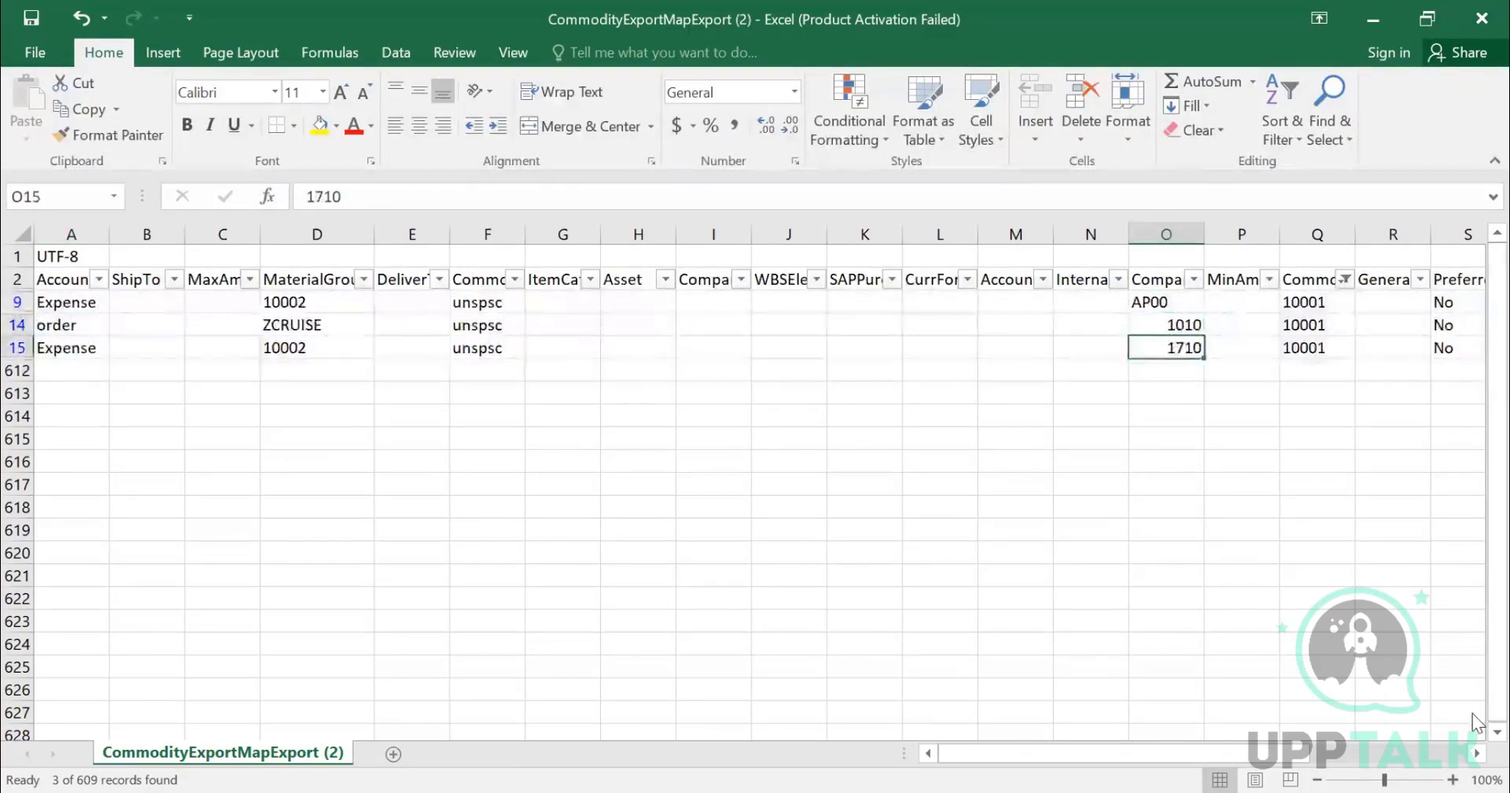
# - Move across the filtered rows' columns to examine the remaining field values
pyautogui.press('Left')
pyautogui.press('Left')
pyautogui.press('Left')
pyautogui.press('Left')
pyautogui.press('Left')
pyautogui.press('Left')
pyautogui.press('Left')
pyautogui.press('Left')
pyautogui.press('Left')
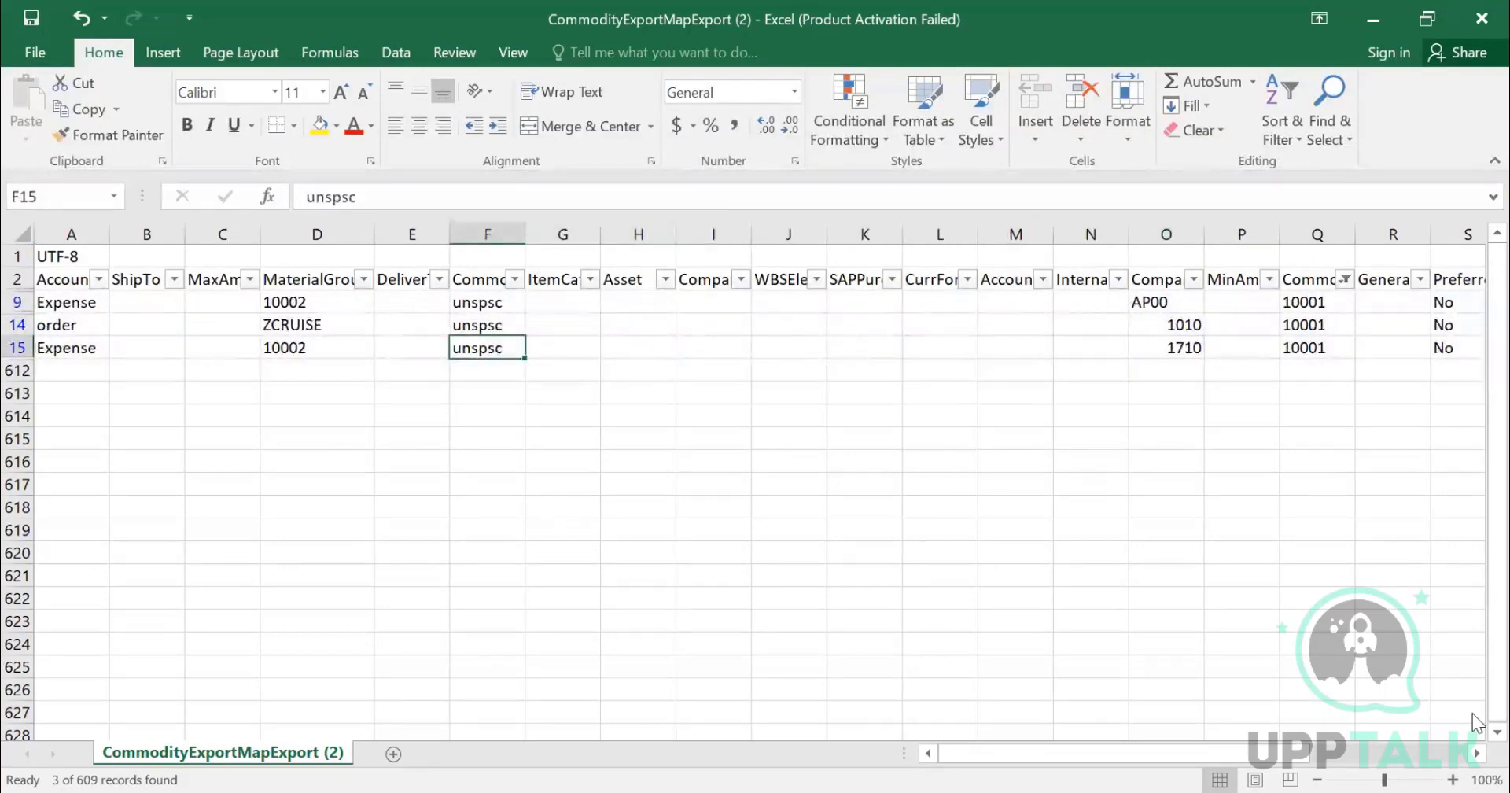
pyautogui.press('Left')
pyautogui.press('Left')
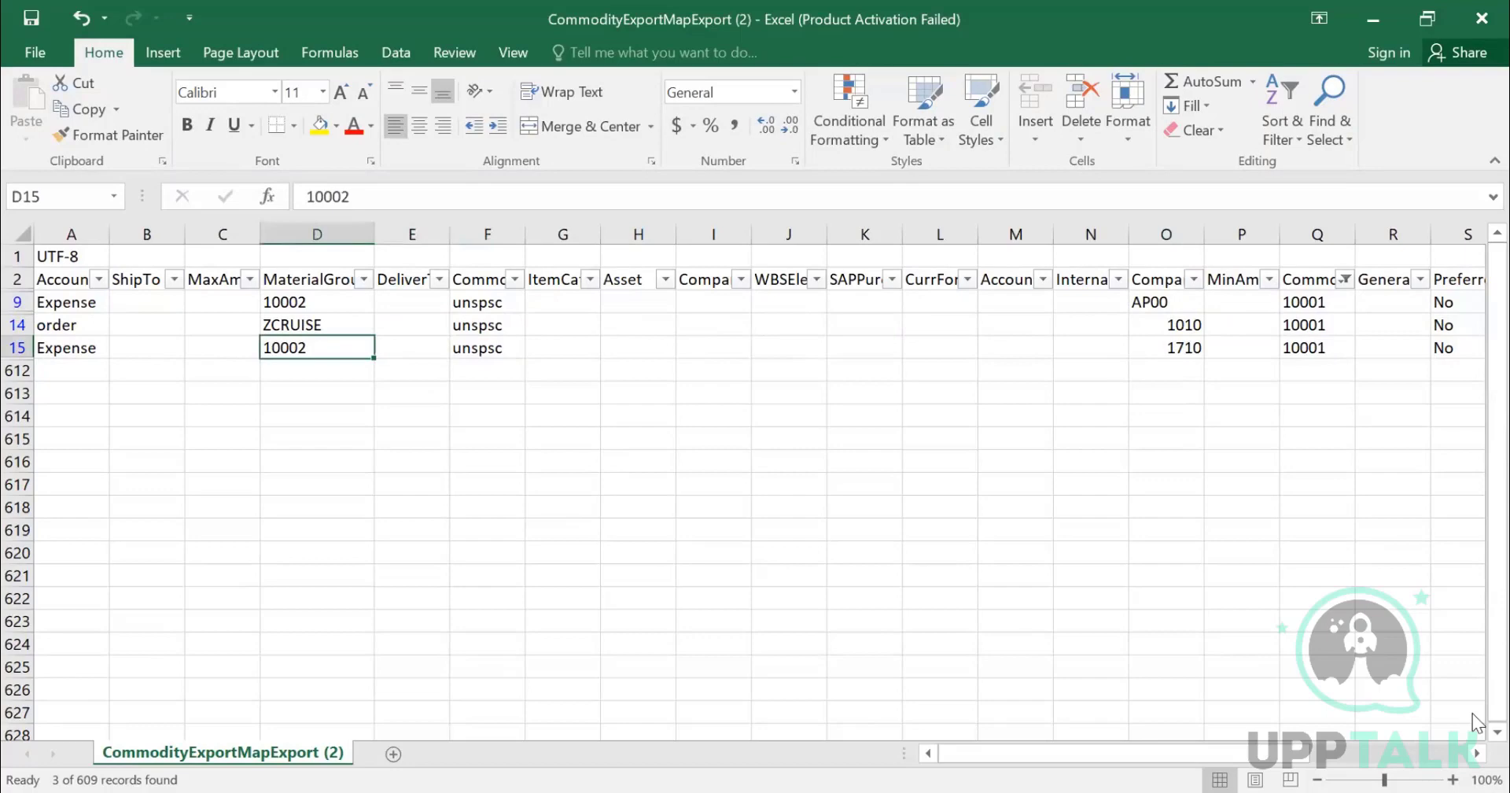
pyautogui.press('Right')
pyautogui.press('Right')
pyautogui.press('Right')
pyautogui.press('Right')
pyautogui.press('Right')
pyautogui.press('Right')
pyautogui.press('Right')
pyautogui.press('Right')
pyautogui.press('Right')
pyautogui.press('Right')
pyautogui.press('Right')
pyautogui.press('Right')
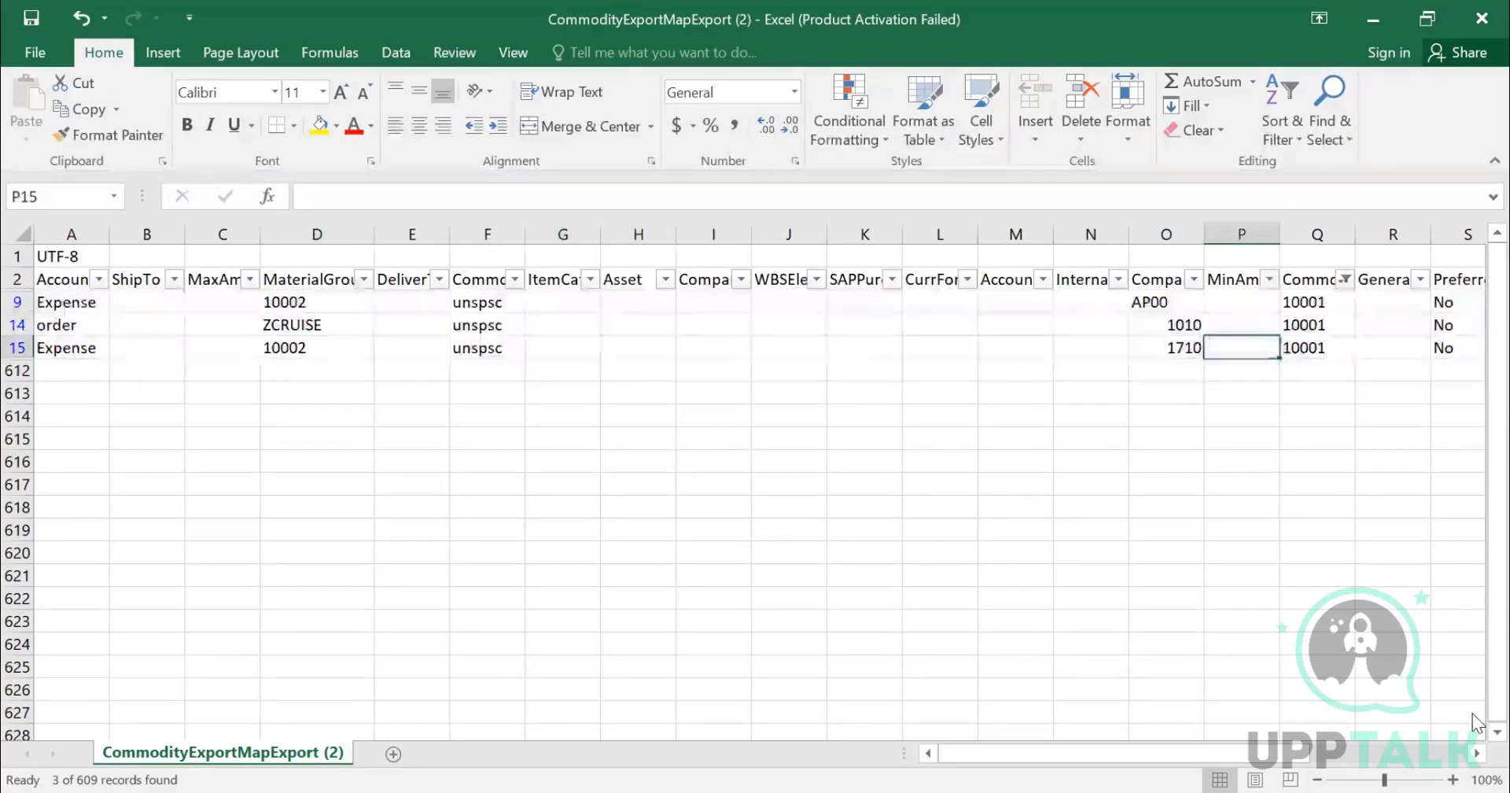
pyautogui.press('Right')
pyautogui.press('Right')
pyautogui.press('Right')
pyautogui.press('Right')
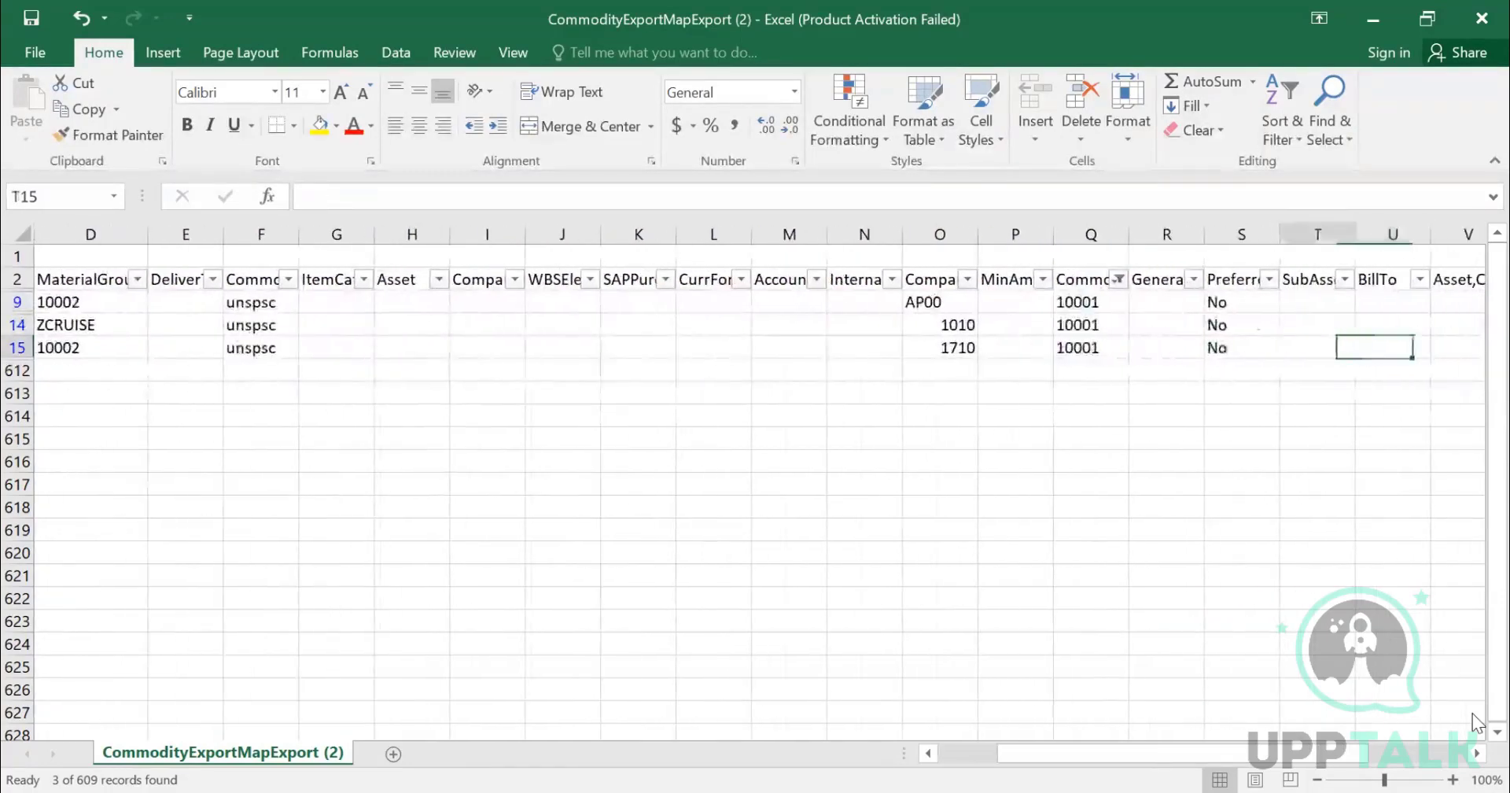
pyautogui.press('Right')
pyautogui.press('Right')
pyautogui.press('Right')
pyautogui.press('Right')
pyautogui.press('Right')
pyautogui.press('Right')
pyautogui.press('Right')
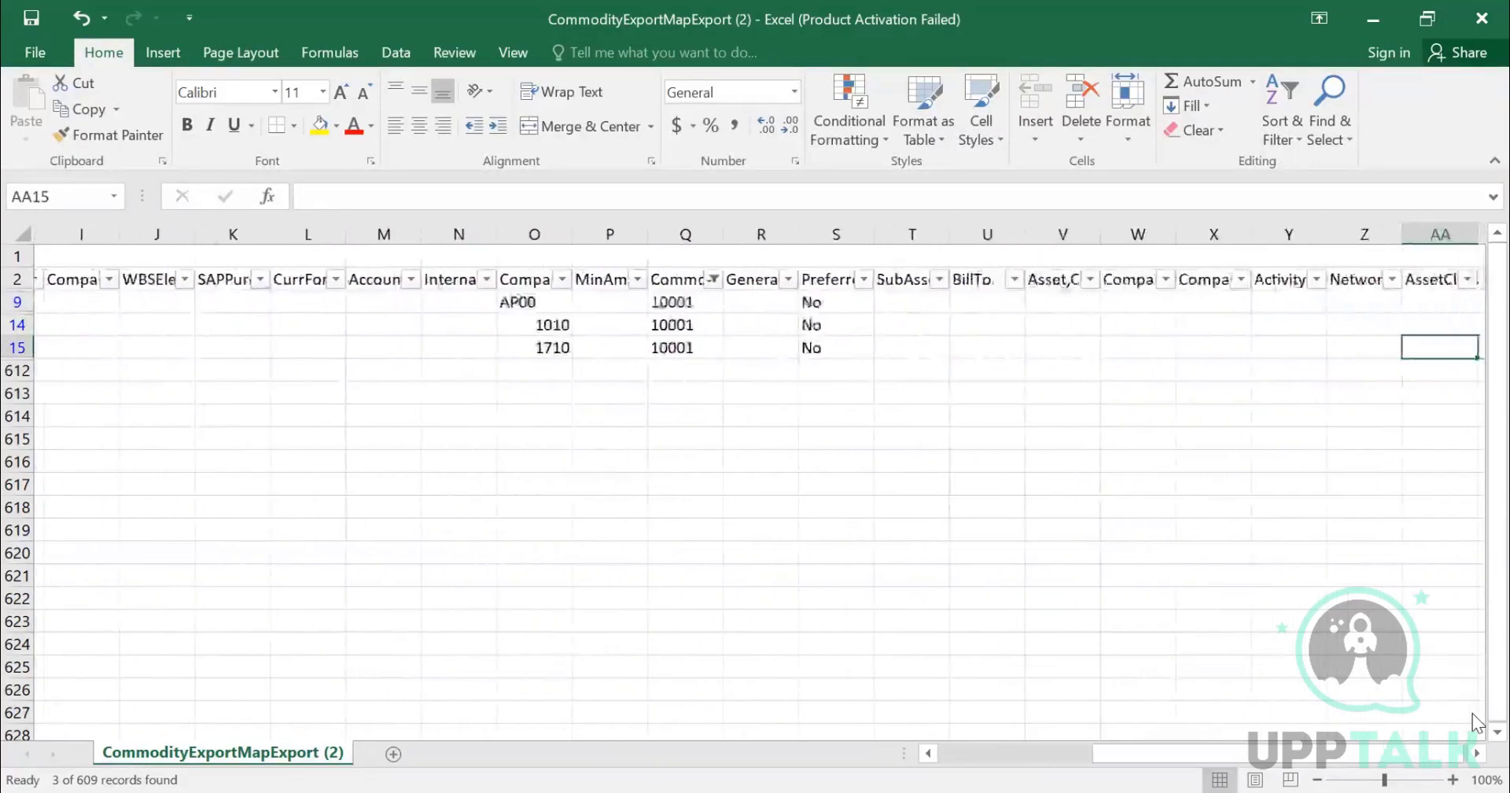
pyautogui.press('Right')
pyautogui.press('Right')
pyautogui.press('Left')
pyautogui.press('Left')
pyautogui.press('Left')
pyautogui.press('Left')
pyautogui.press('Left')
pyautogui.press('Left')
pyautogui.press('Left')
pyautogui.press('Left')
pyautogui.press('Left')
pyautogui.press('Left')
pyautogui.press('Left')
pyautogui.press('Left')
pyautogui.press('Left')
pyautogui.press('Left')
pyautogui.press('Left')
pyautogui.press('Left')
pyautogui.press('Left')
pyautogui.press('Left')
pyautogui.press('Left')
pyautogui.press('Left')
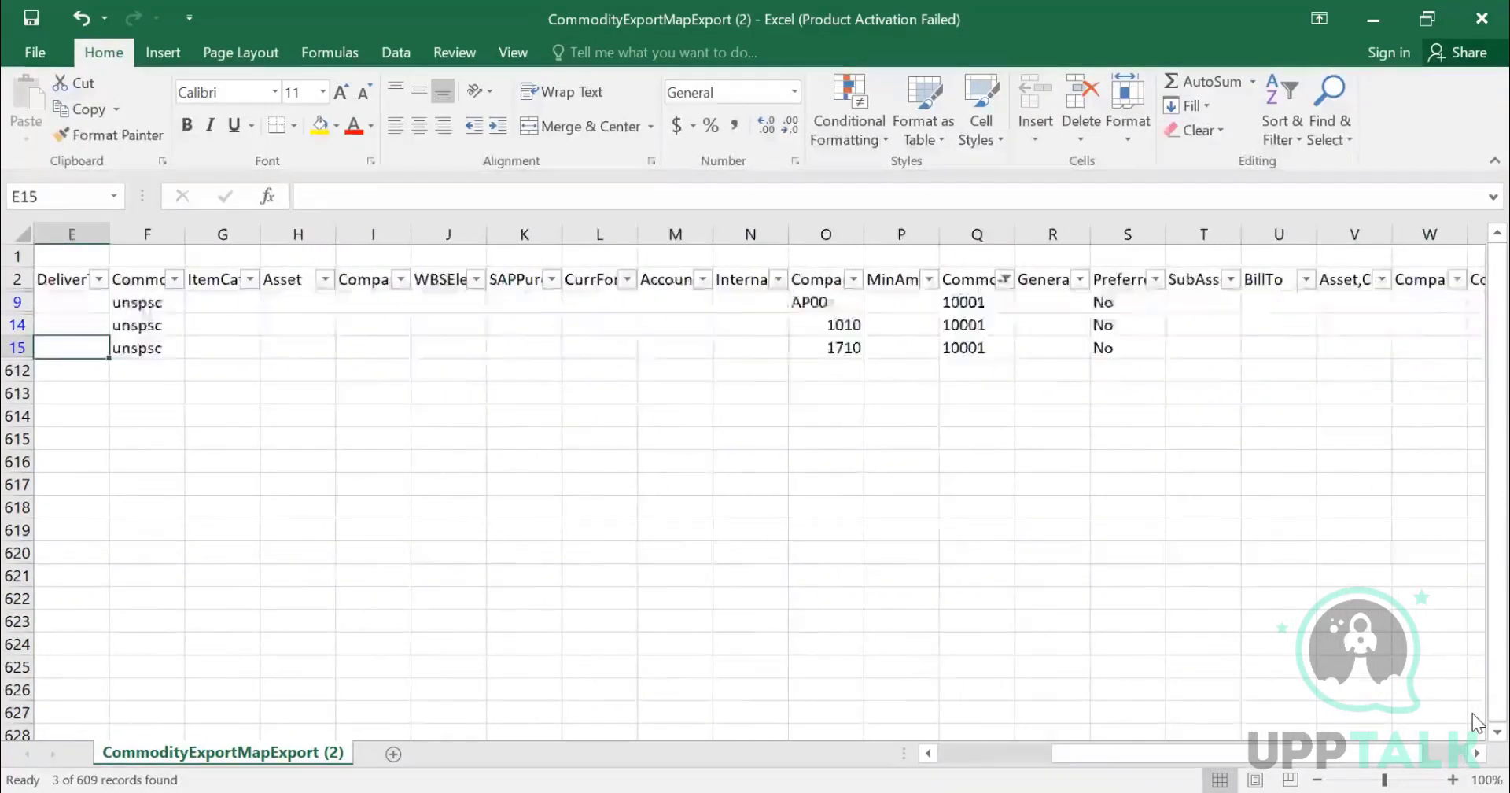
pyautogui.press('Left')
pyautogui.press('Left')
pyautogui.press('Left')
pyautogui.press('Left')
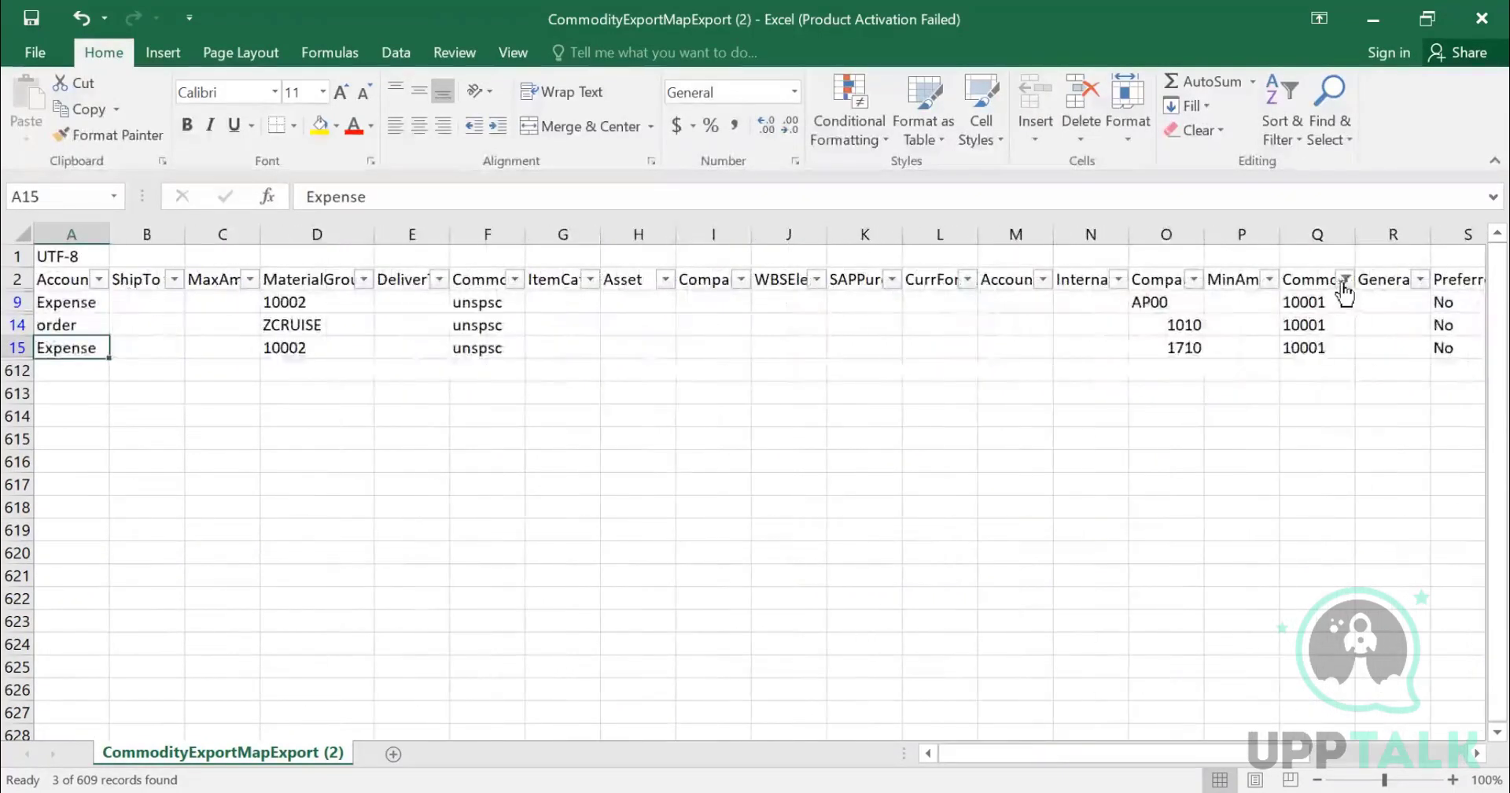
# - Clear the CommonId filter and filter the ItemCategory column to D, M and S, excluding blanks
pyautogui.click(1344, 280)
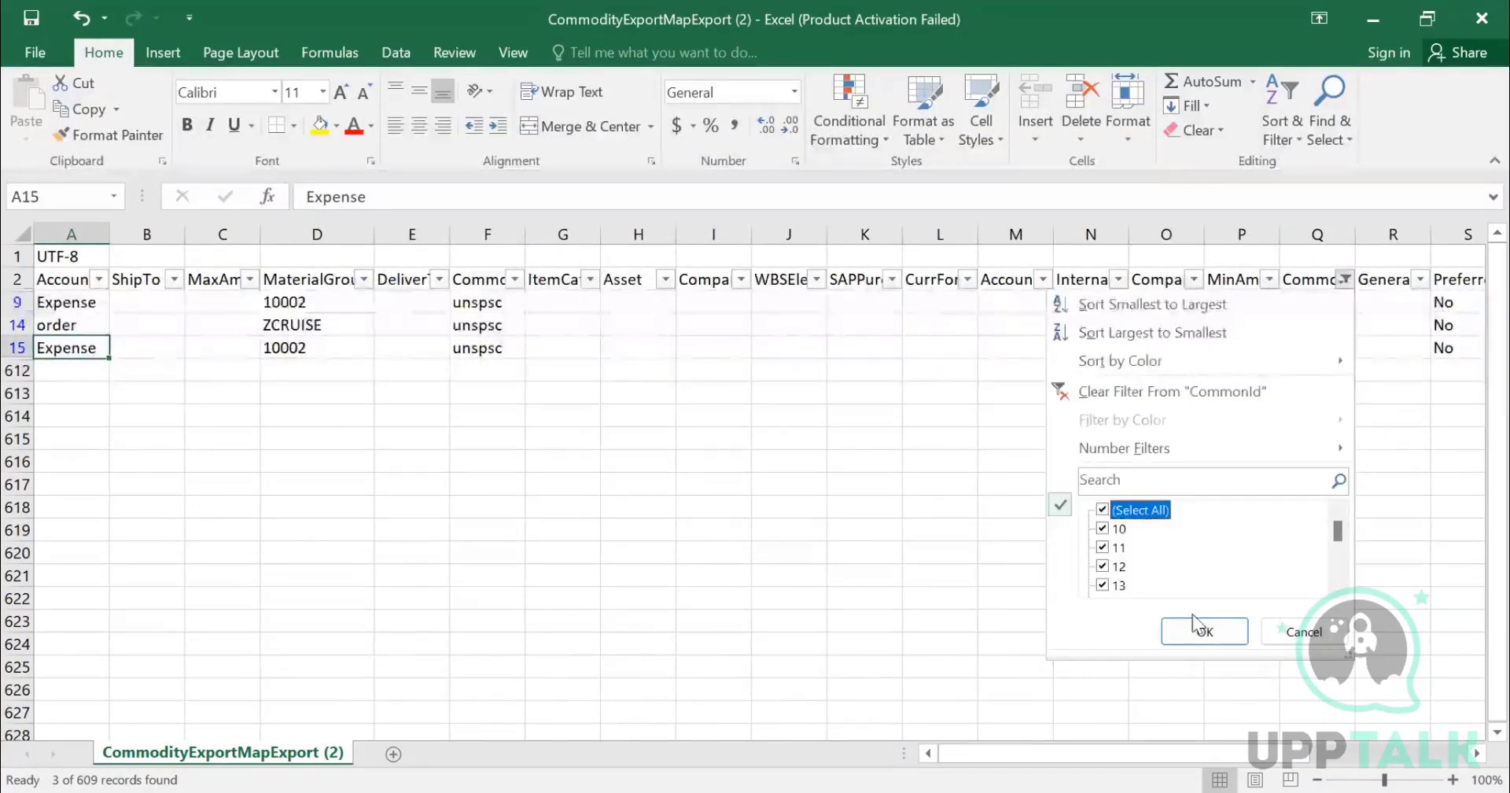
pyautogui.click(1193, 625)
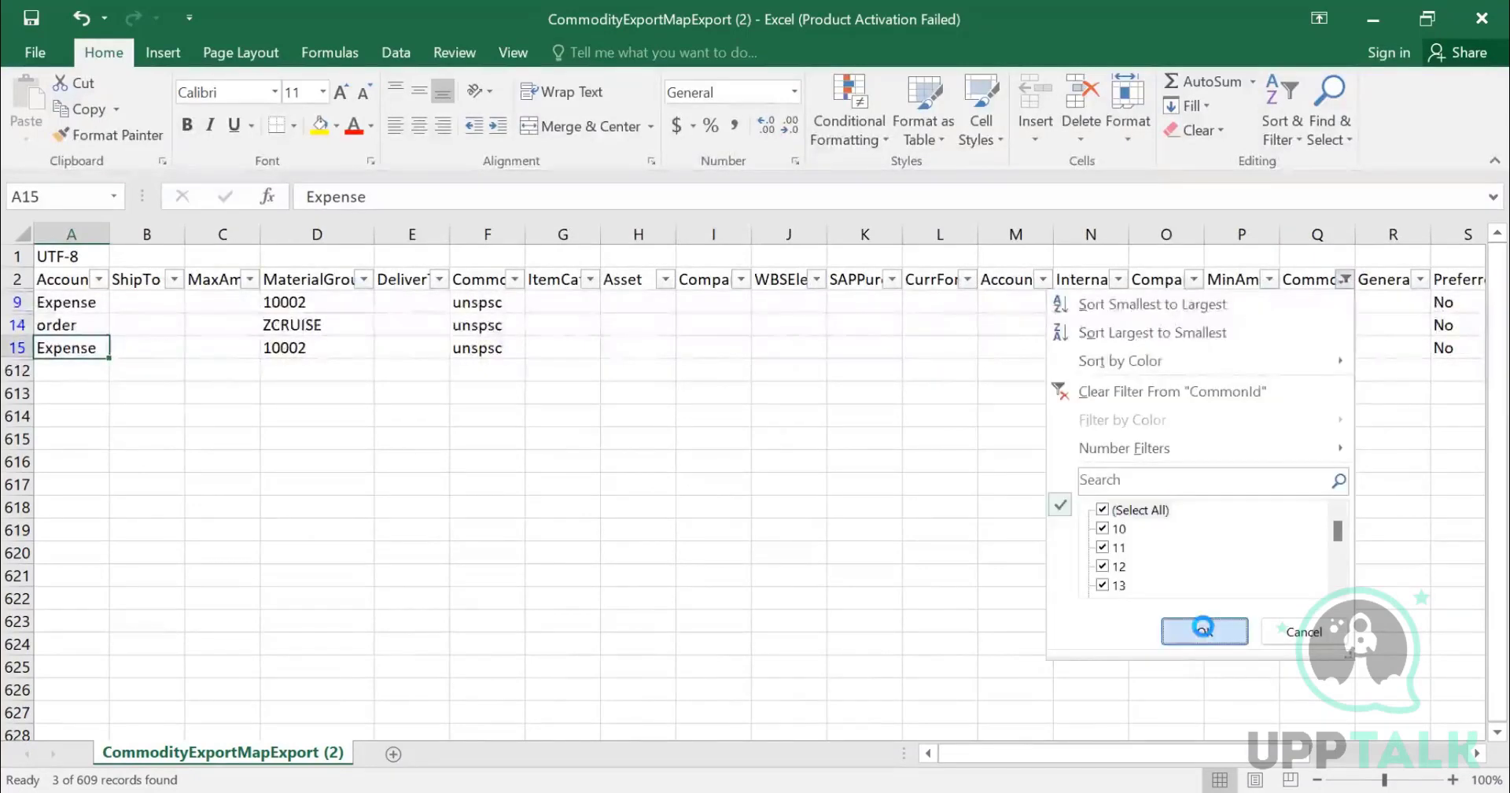
pyautogui.click(590, 280)
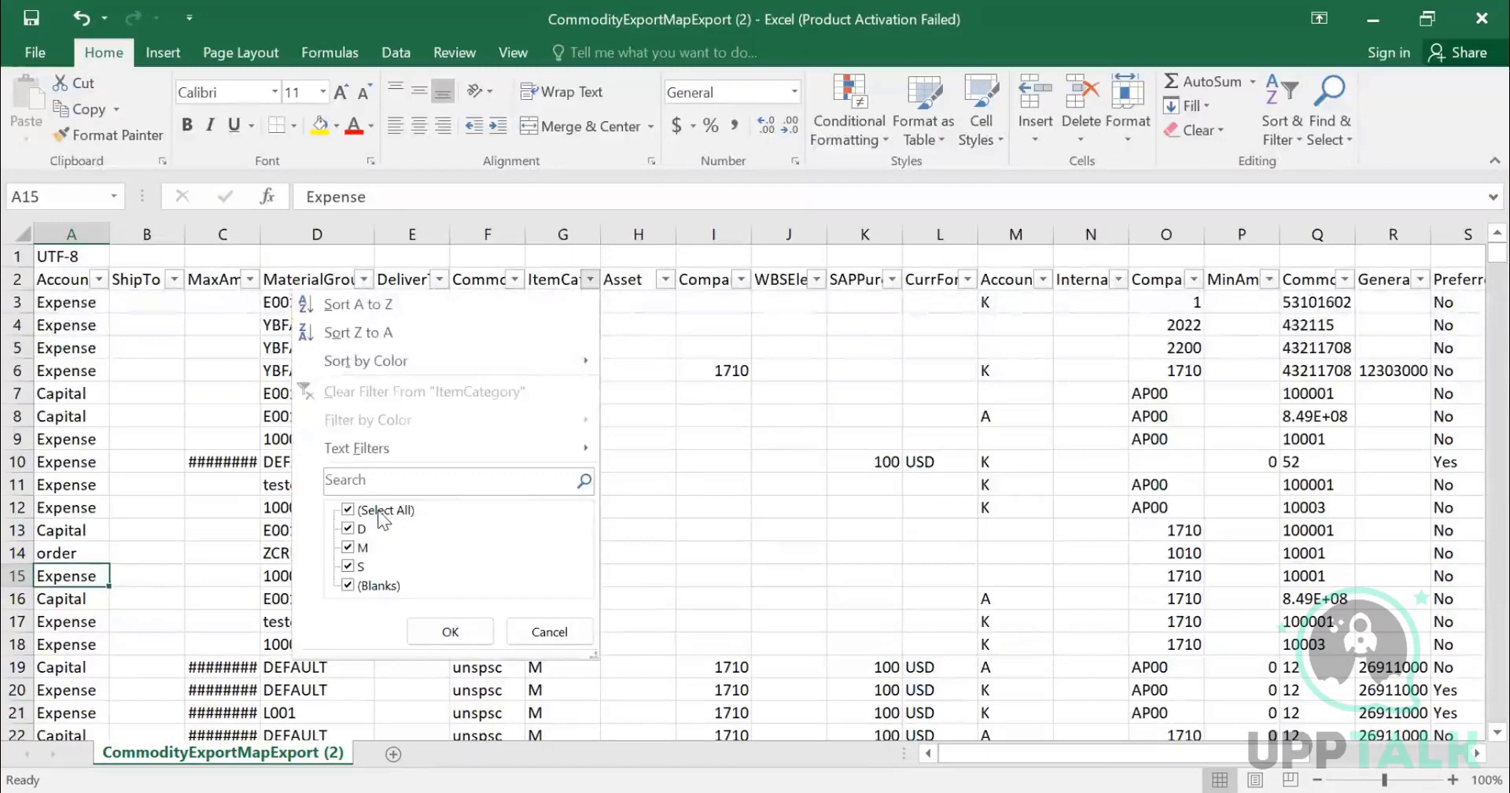
pyautogui.click(350, 510)
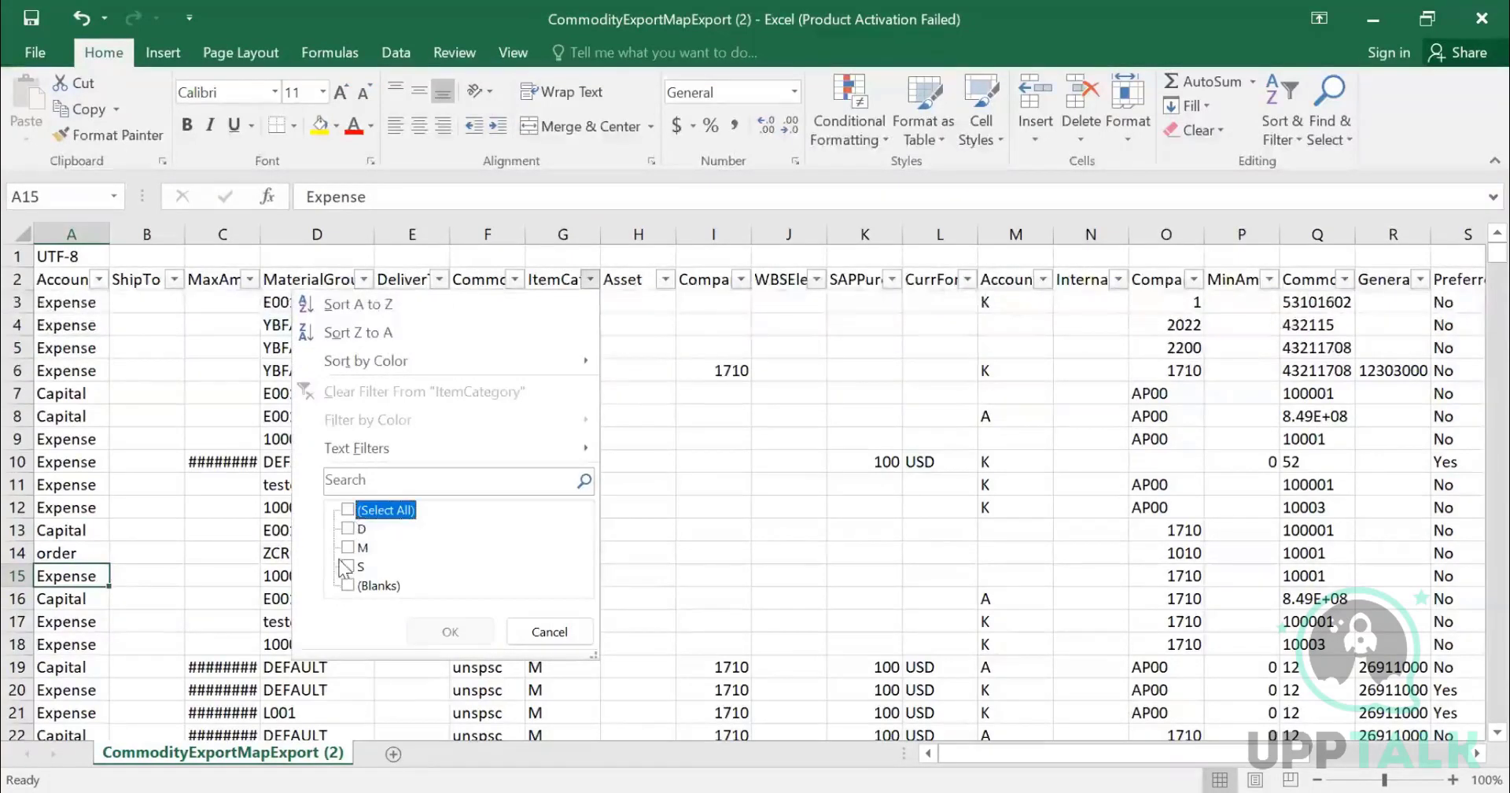
pyautogui.click(355, 528)
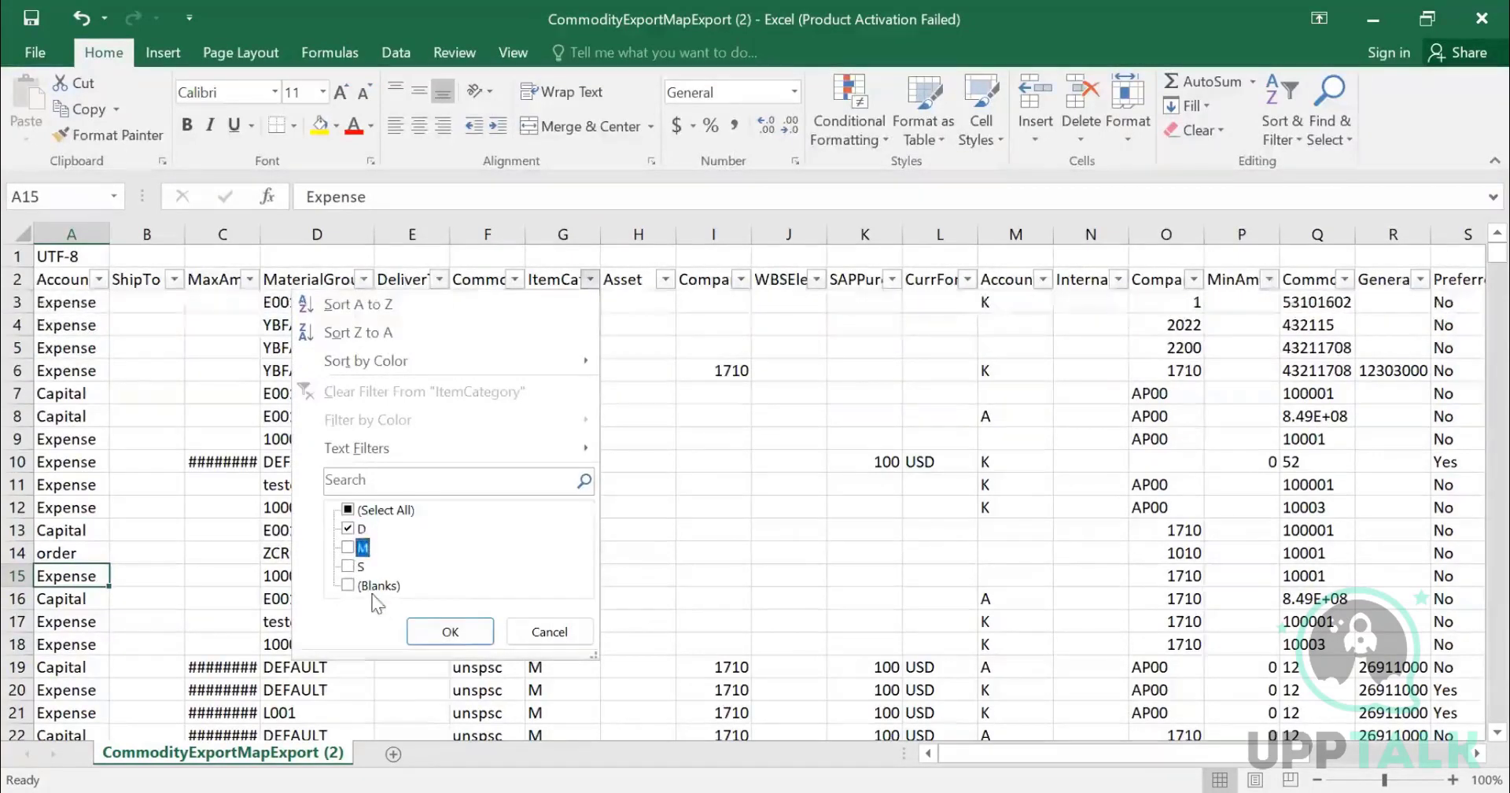
pyautogui.click(349, 566)
pyautogui.click(348, 547)
pyautogui.click(452, 629)
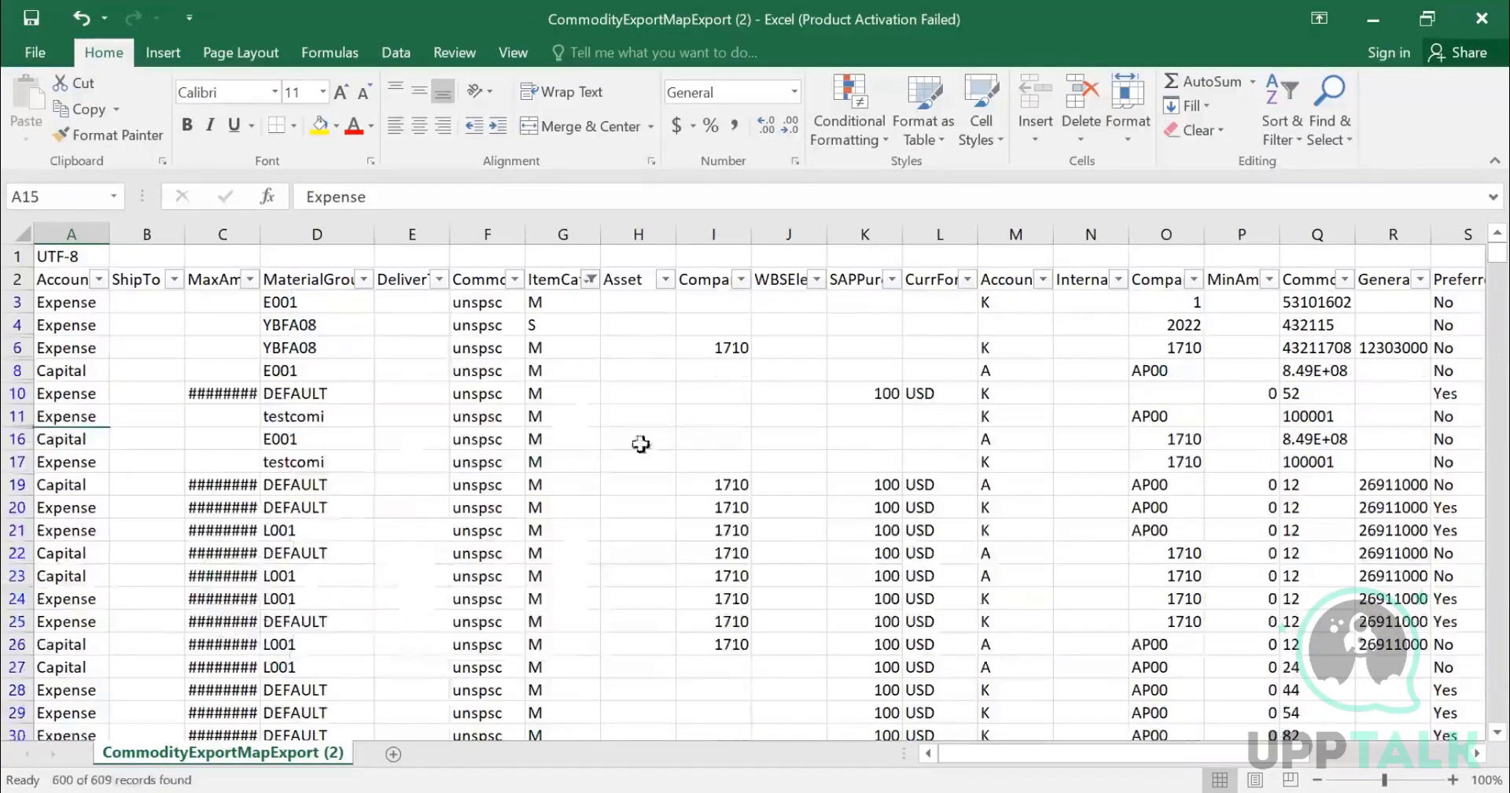
# - Examine the item category, material group and CommonId values of the filtered rows
pyautogui.scroll(-4, 563, 363)
pyautogui.scroll(4, 563, 364)
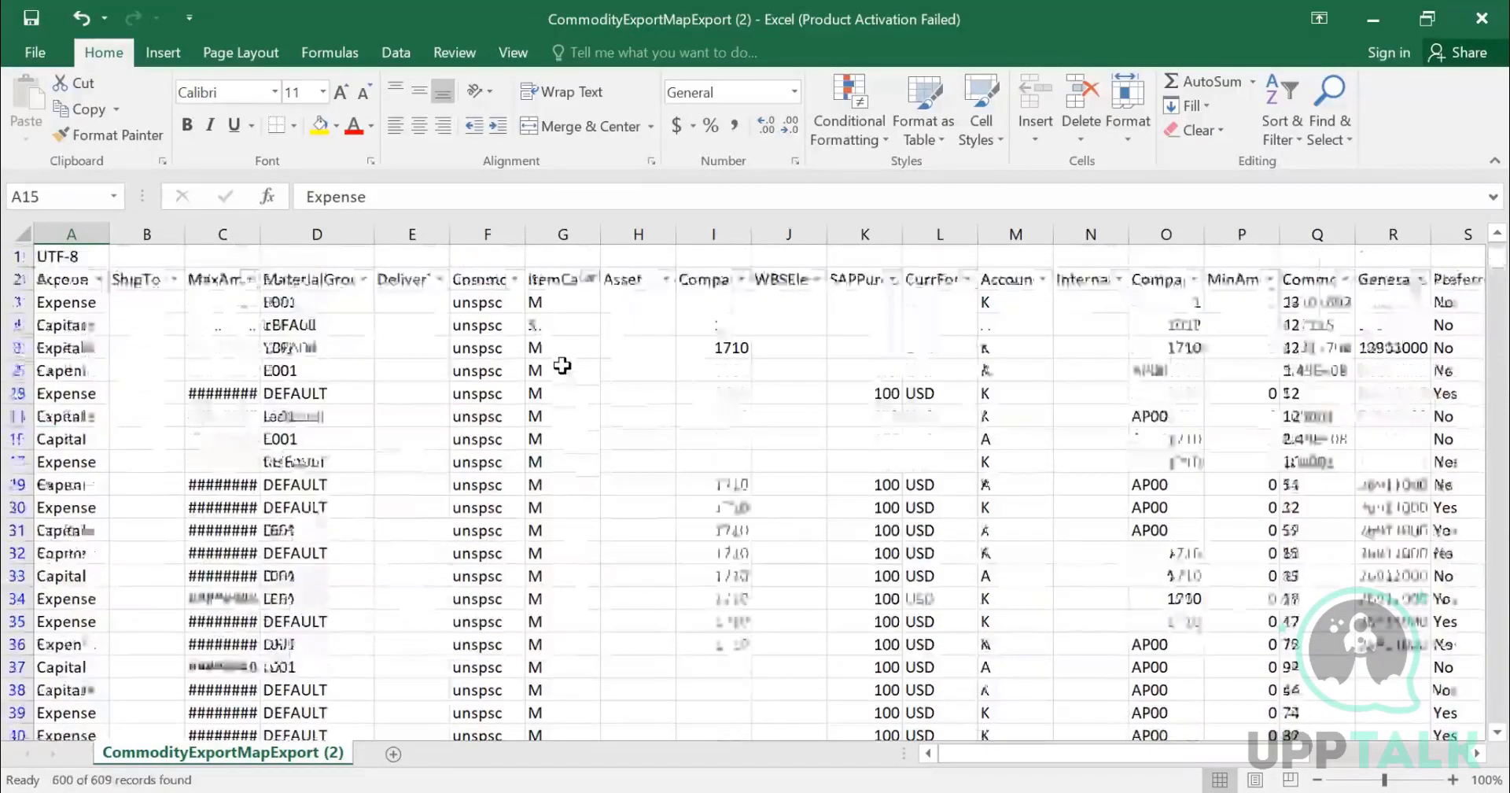
pyautogui.click(549, 327)
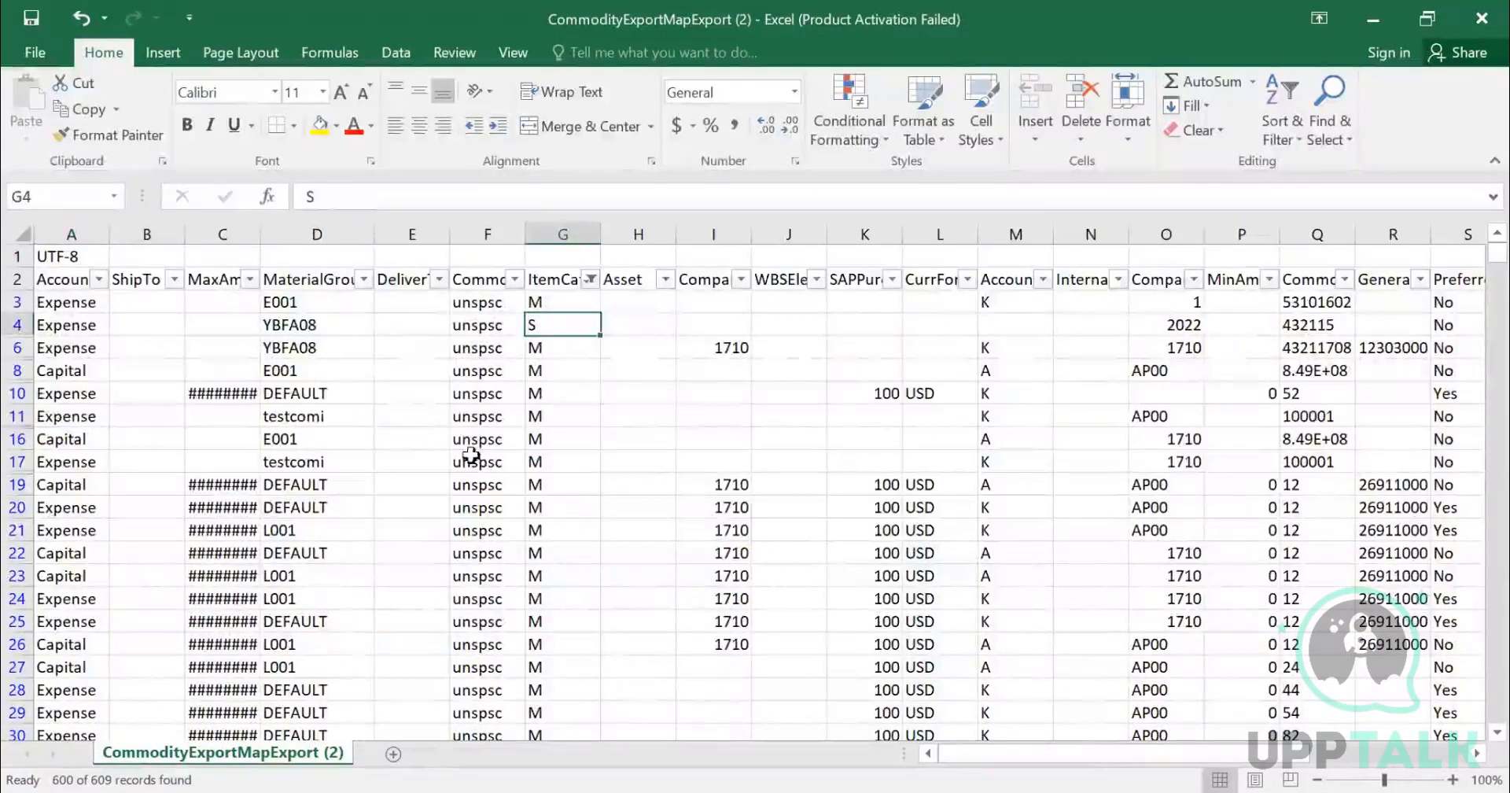
pyautogui.moveTo(549, 355); pyautogui.dragTo(550, 486)
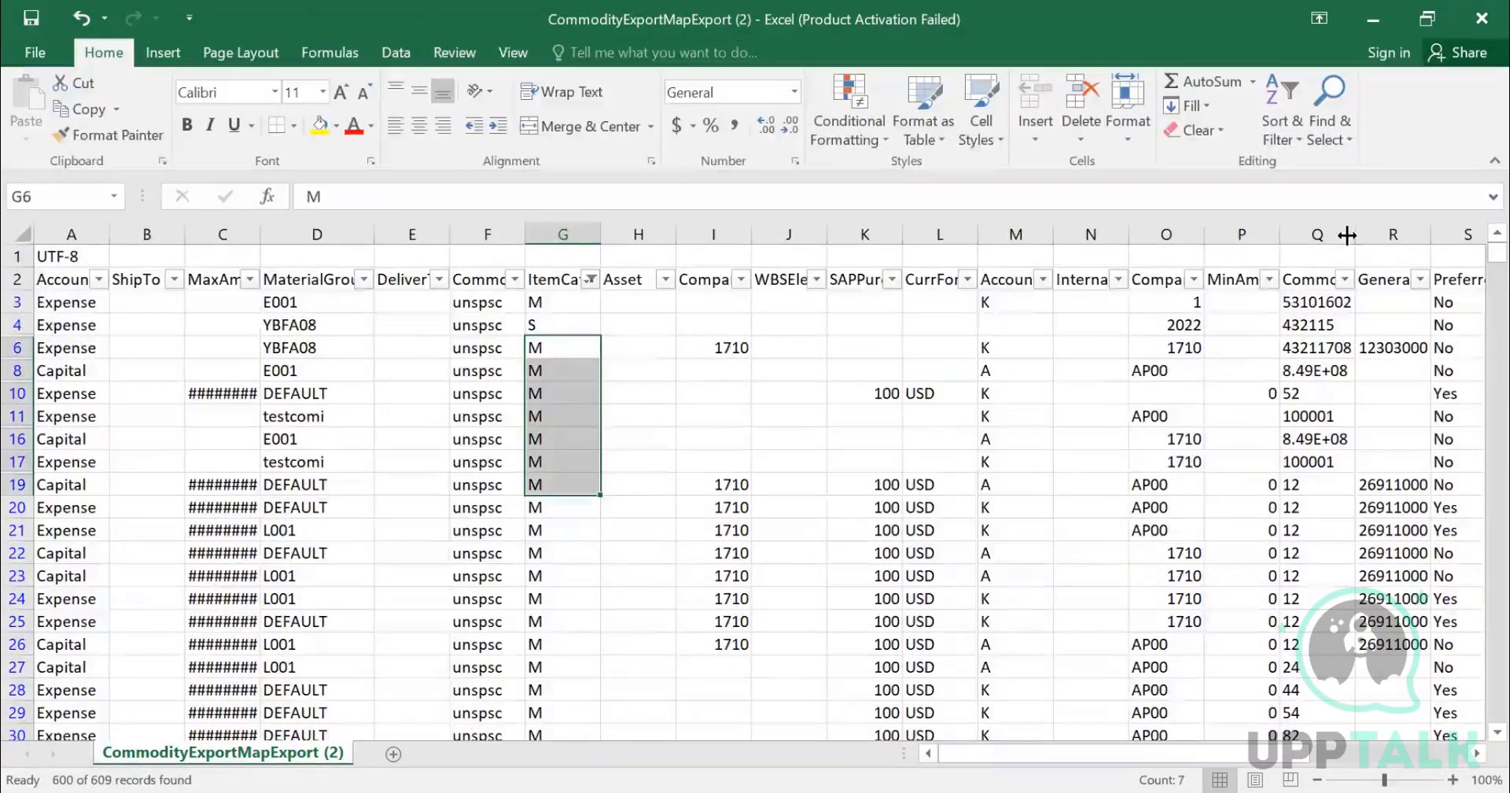
pyautogui.click(1321, 419)
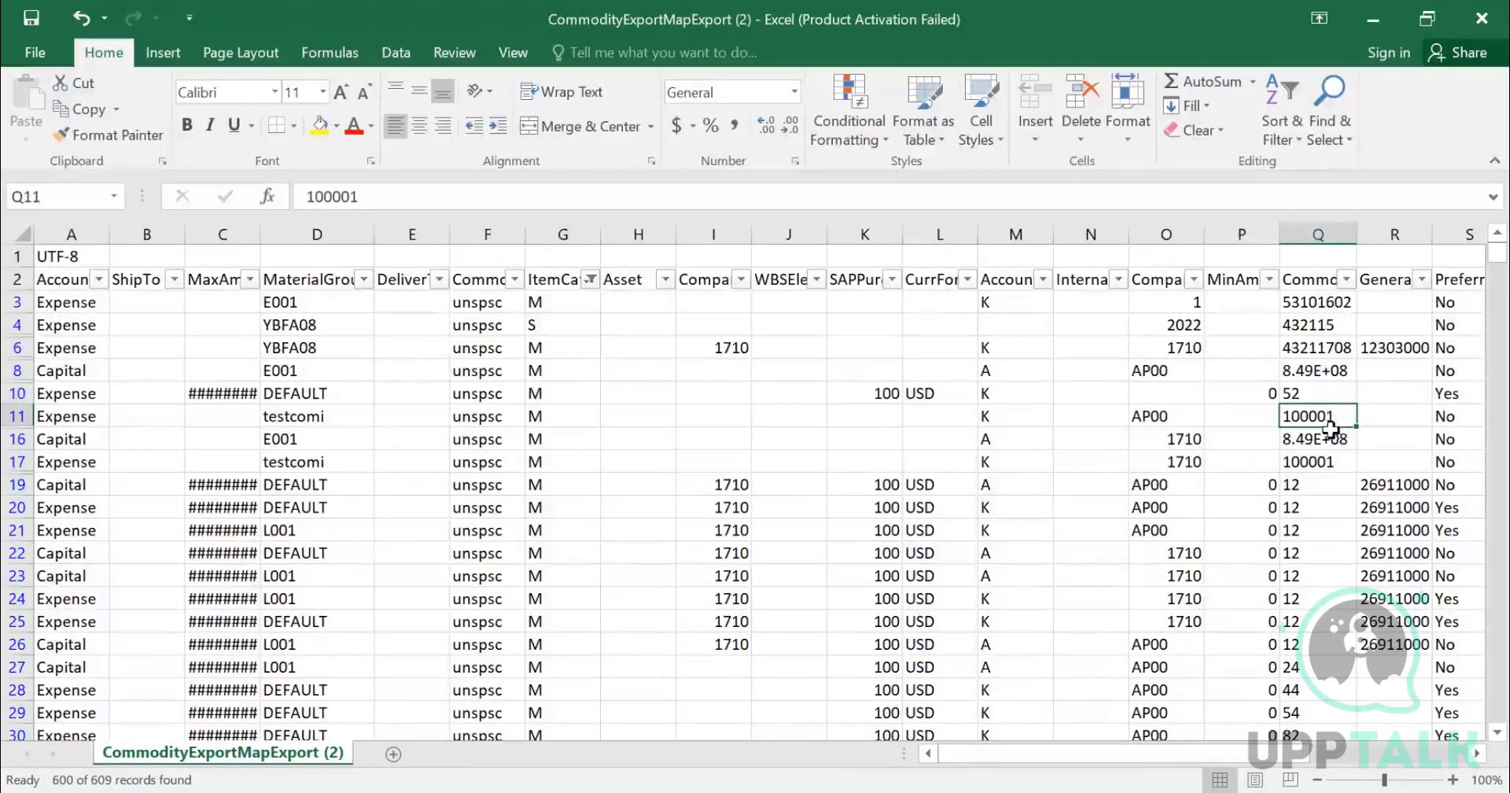
pyautogui.click(306, 415)
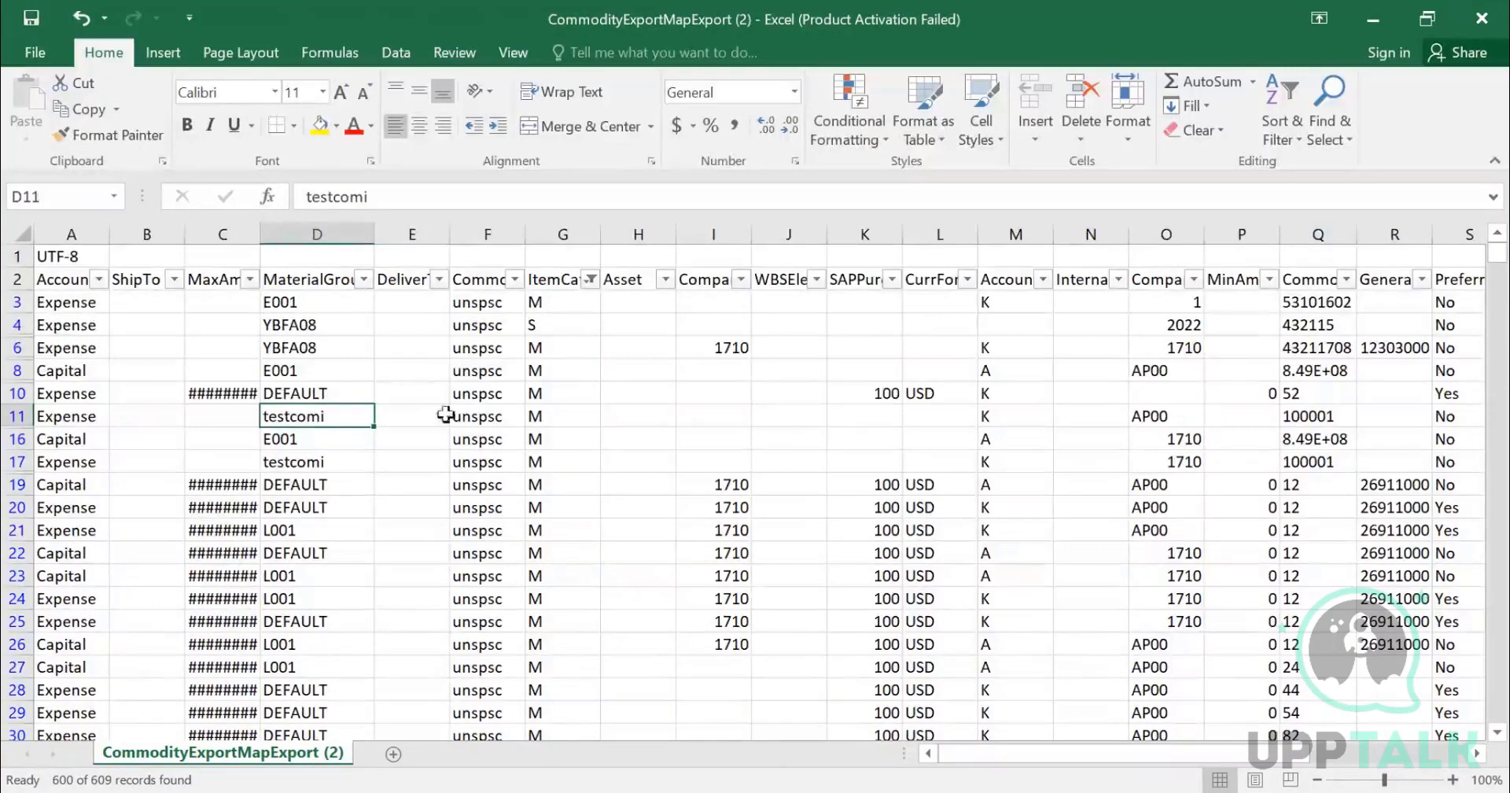
pyautogui.click(557, 419)
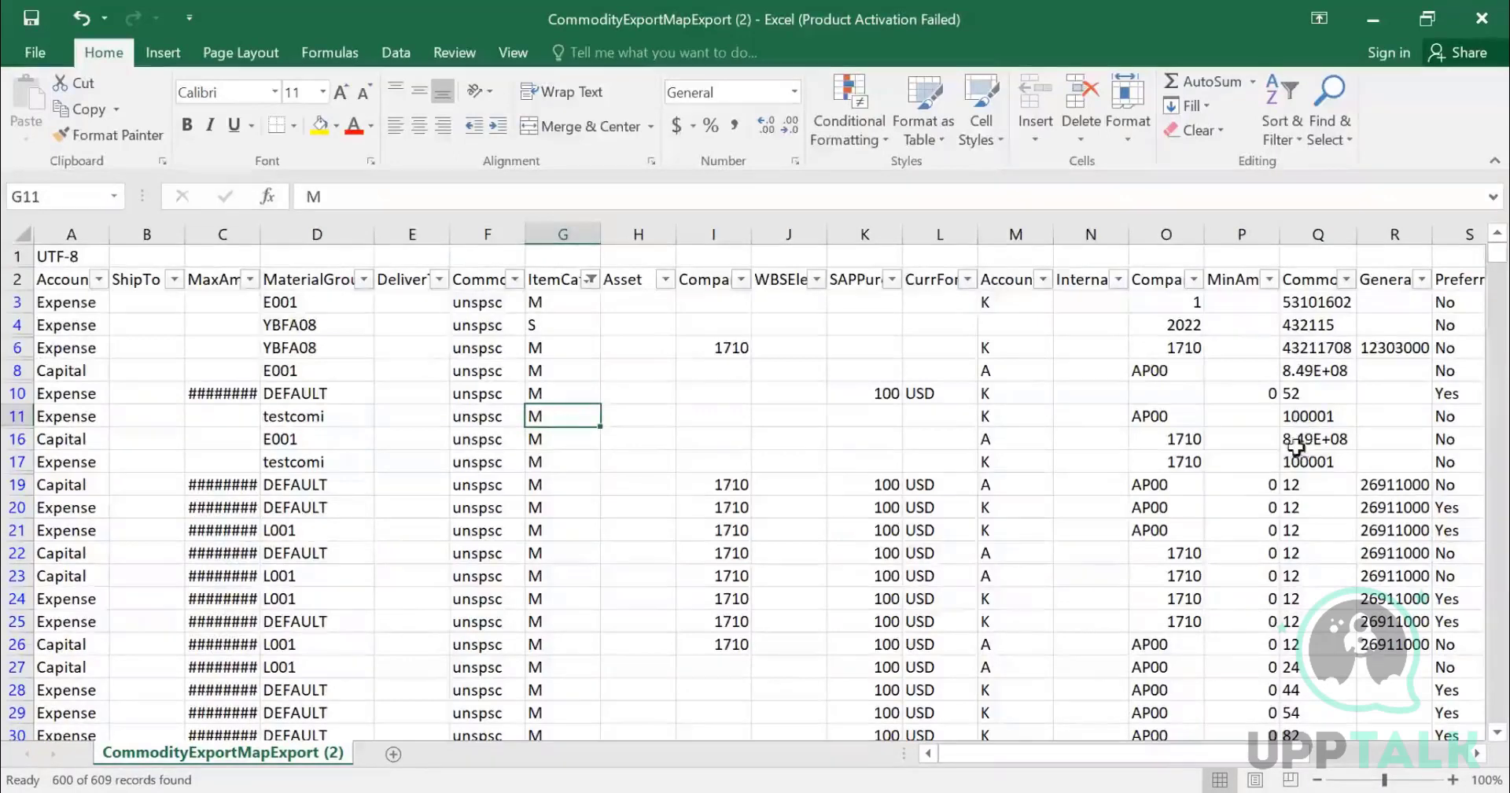
pyautogui.click(1299, 418)
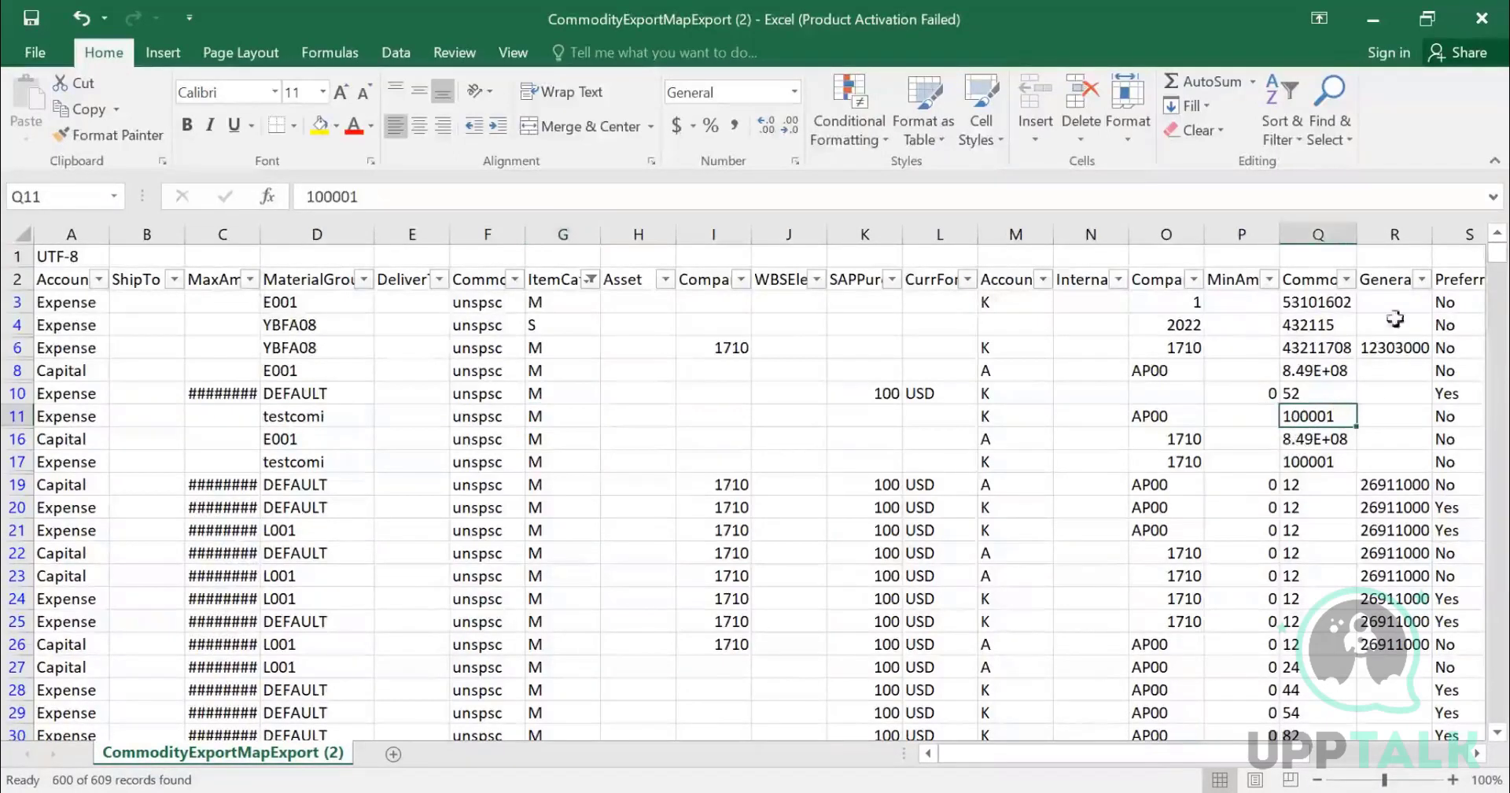
# - Copy the CommonId value 100001 and filter the CommonId column to show only 100001
pyautogui.click(489, 203)
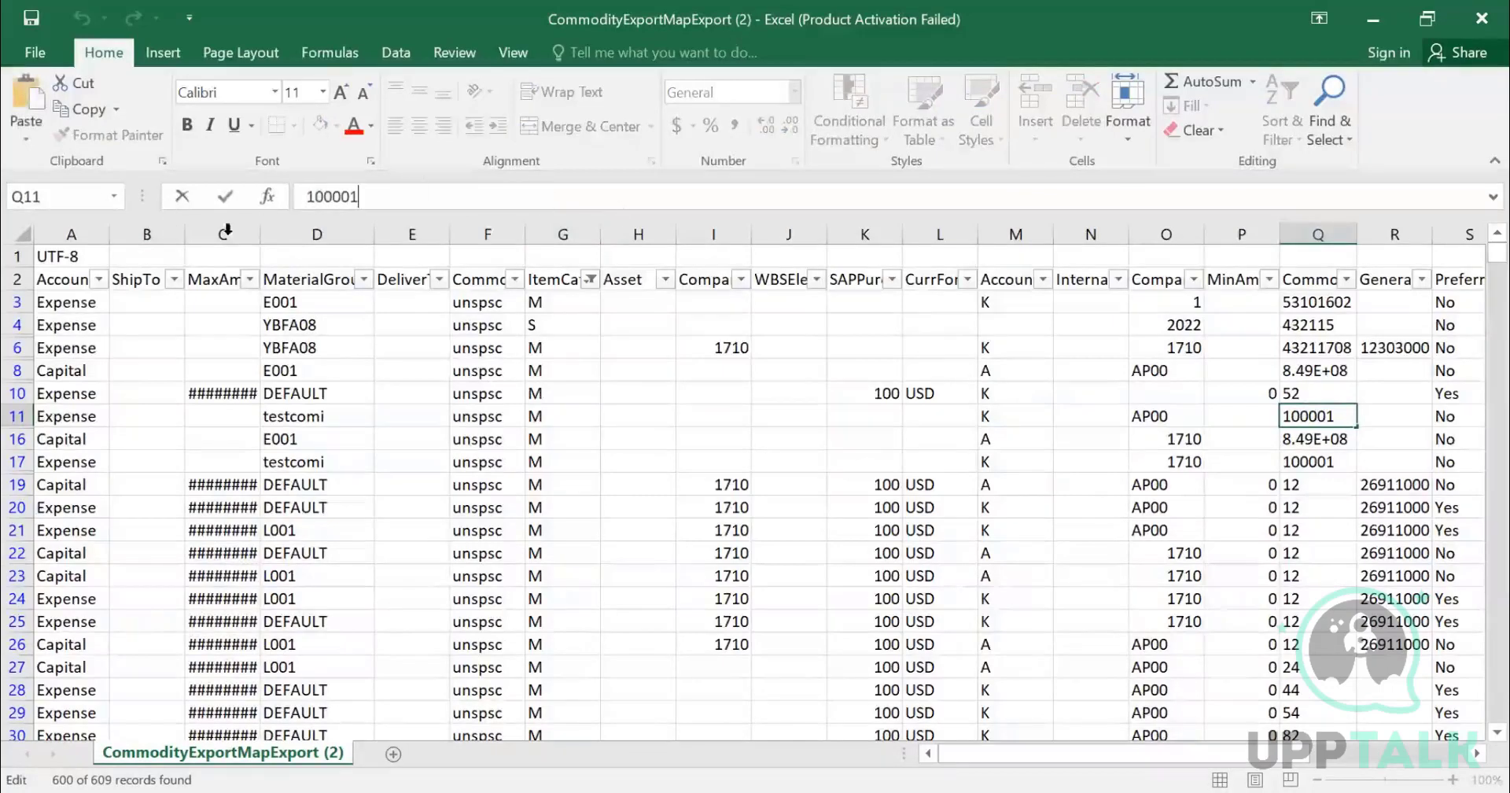
pyautogui.moveTo(354, 198); pyautogui.dragTo(260, 191)
pyautogui.hotkey('ctrl', 'c')
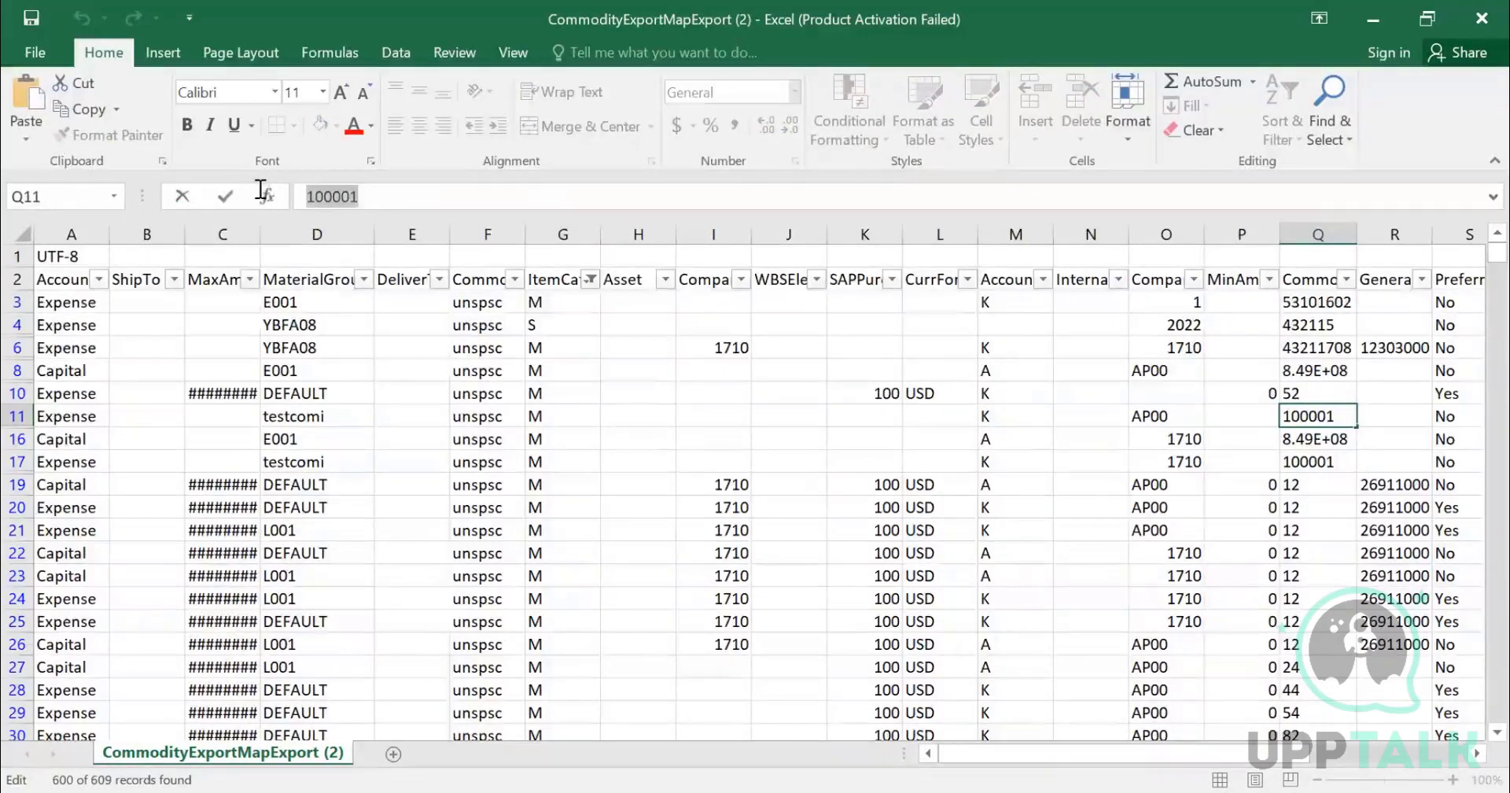
pyautogui.click(1342, 279)
pyautogui.hotkey('ctrl', 'v')
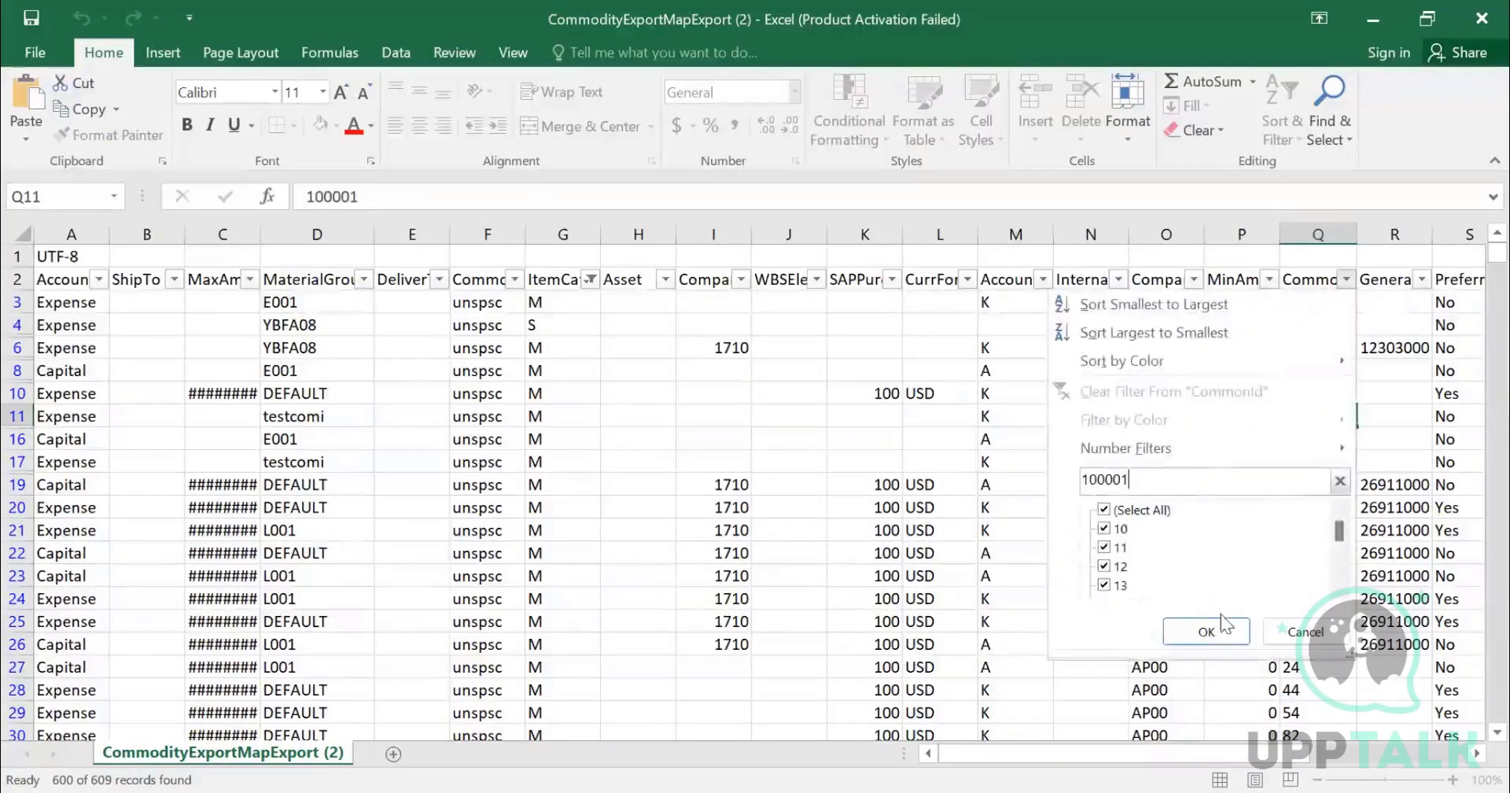
pyautogui.click(1229, 631)
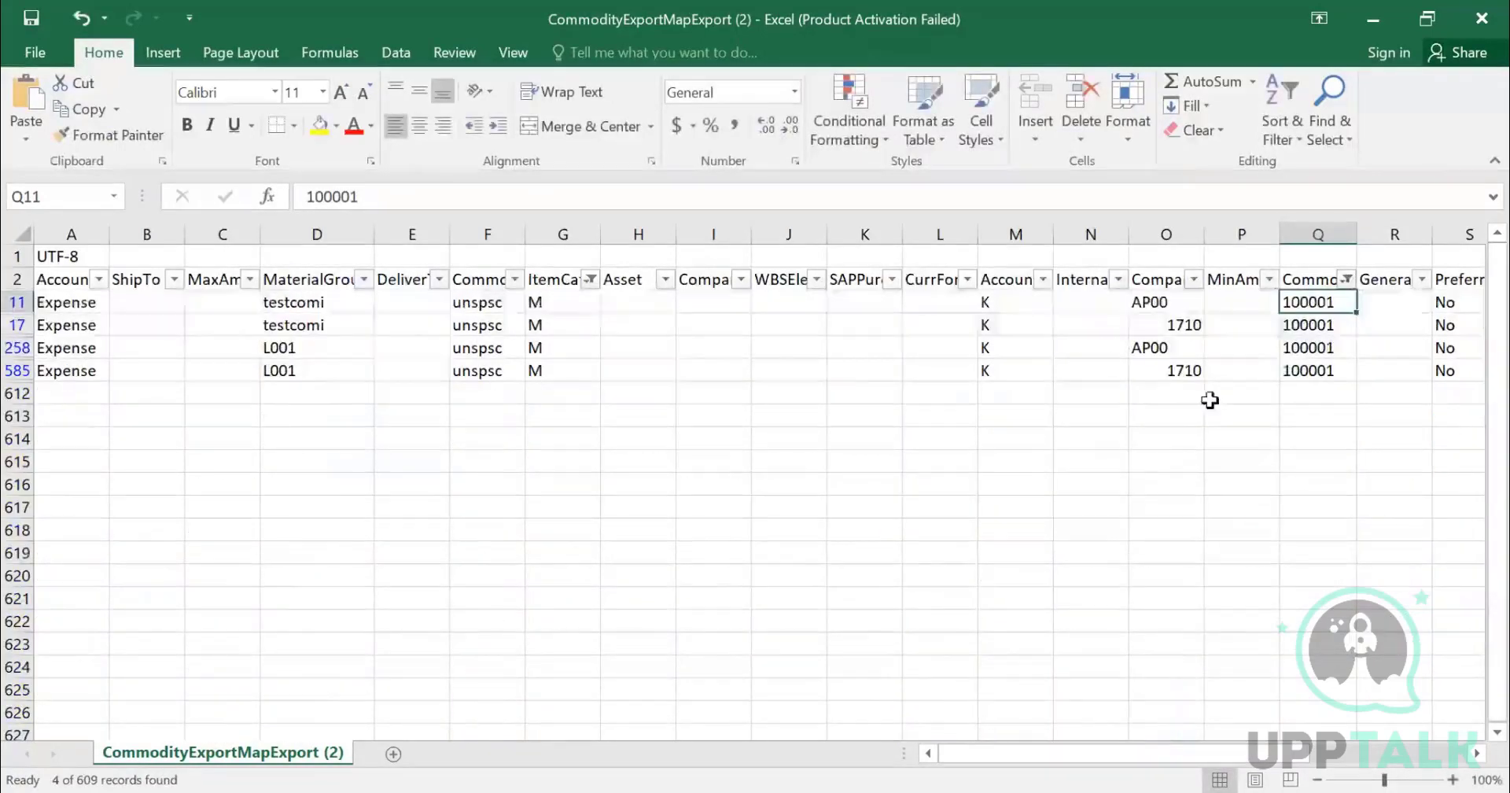
# - Examine the item category, material group and account assignment values of the four filtered rows
pyautogui.moveTo(560, 304); pyautogui.dragTo(562, 365)
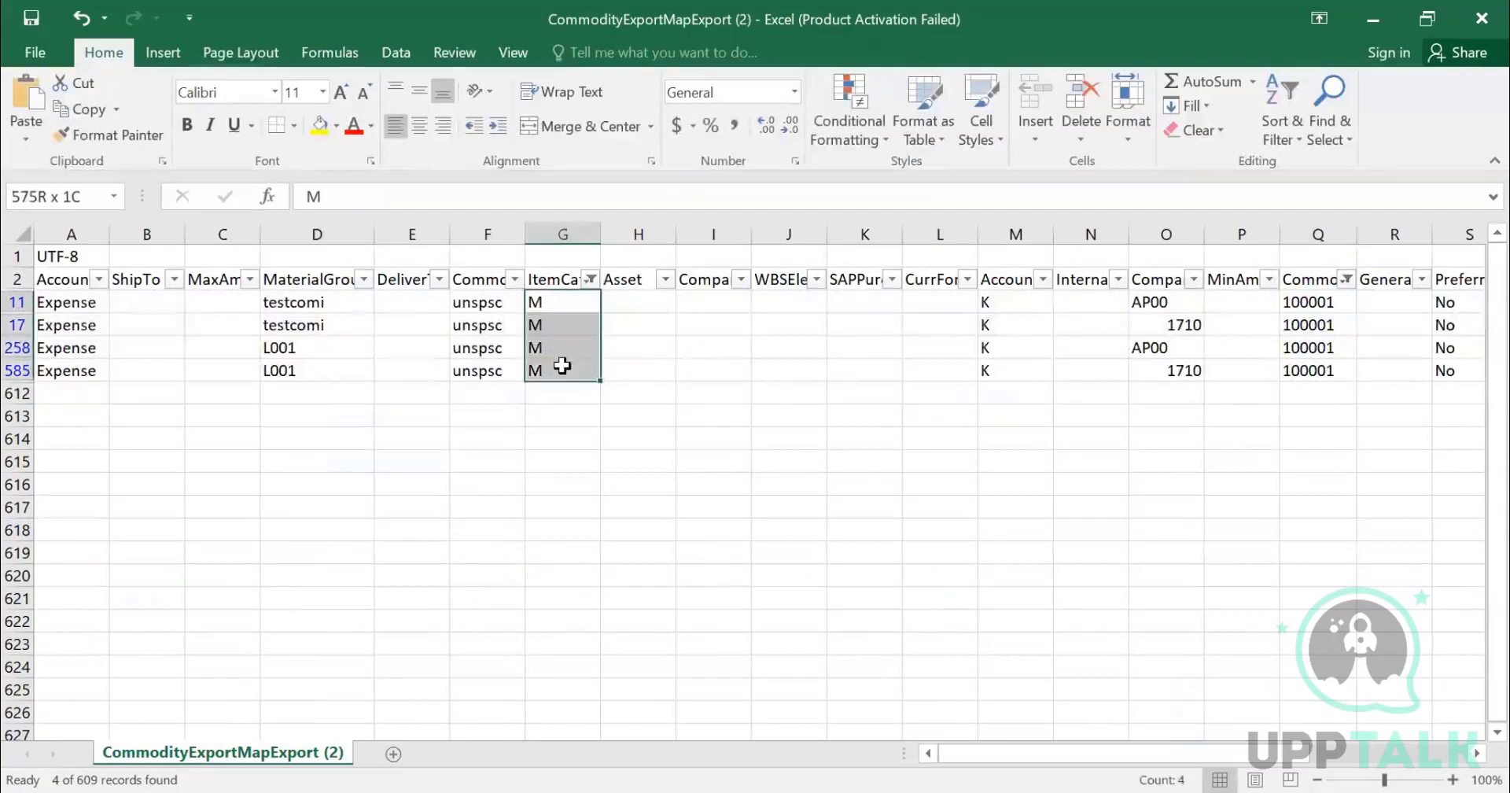
pyautogui.hotkey('ctrl', 'v')
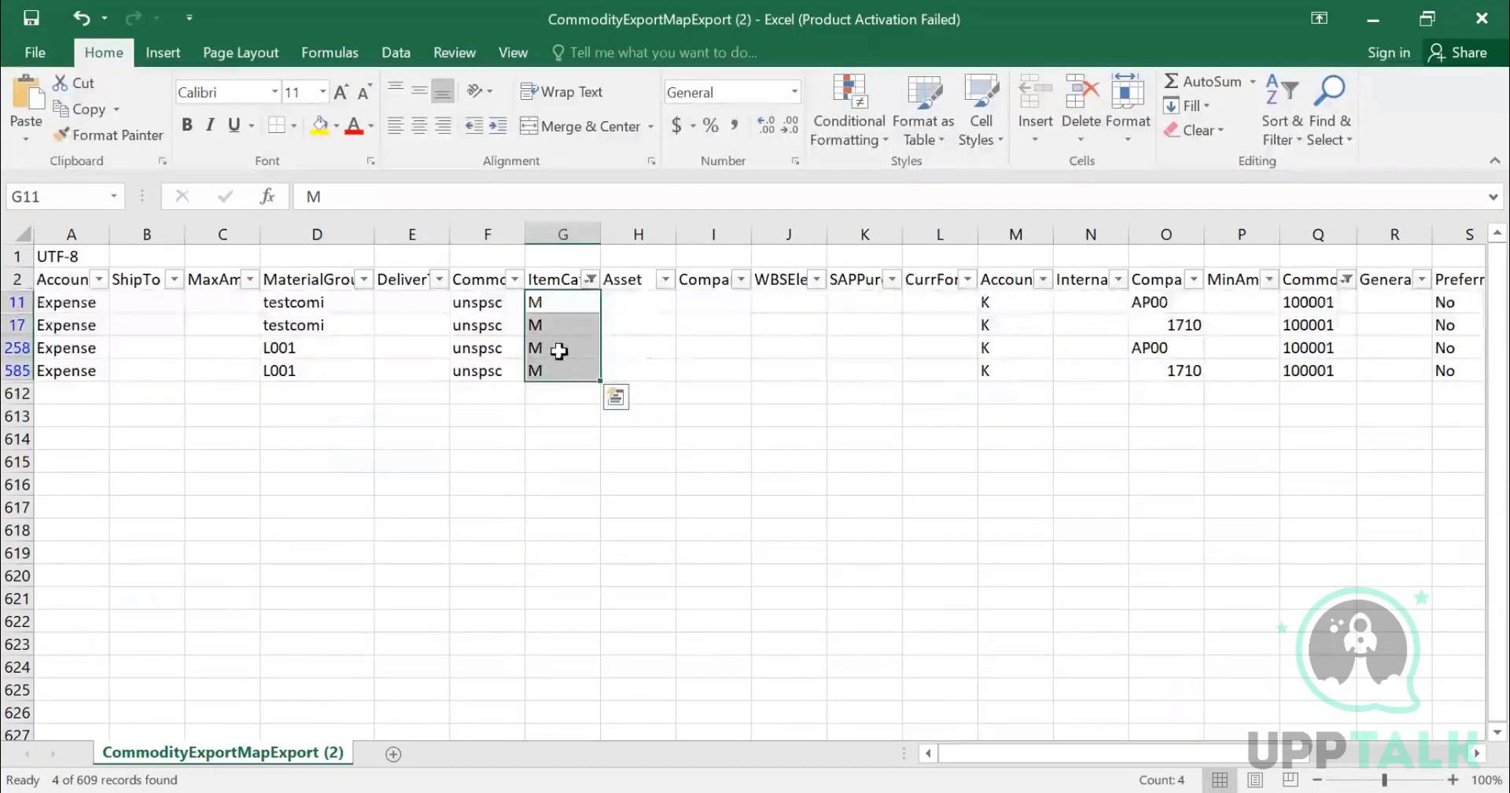
pyautogui.click(563, 347)
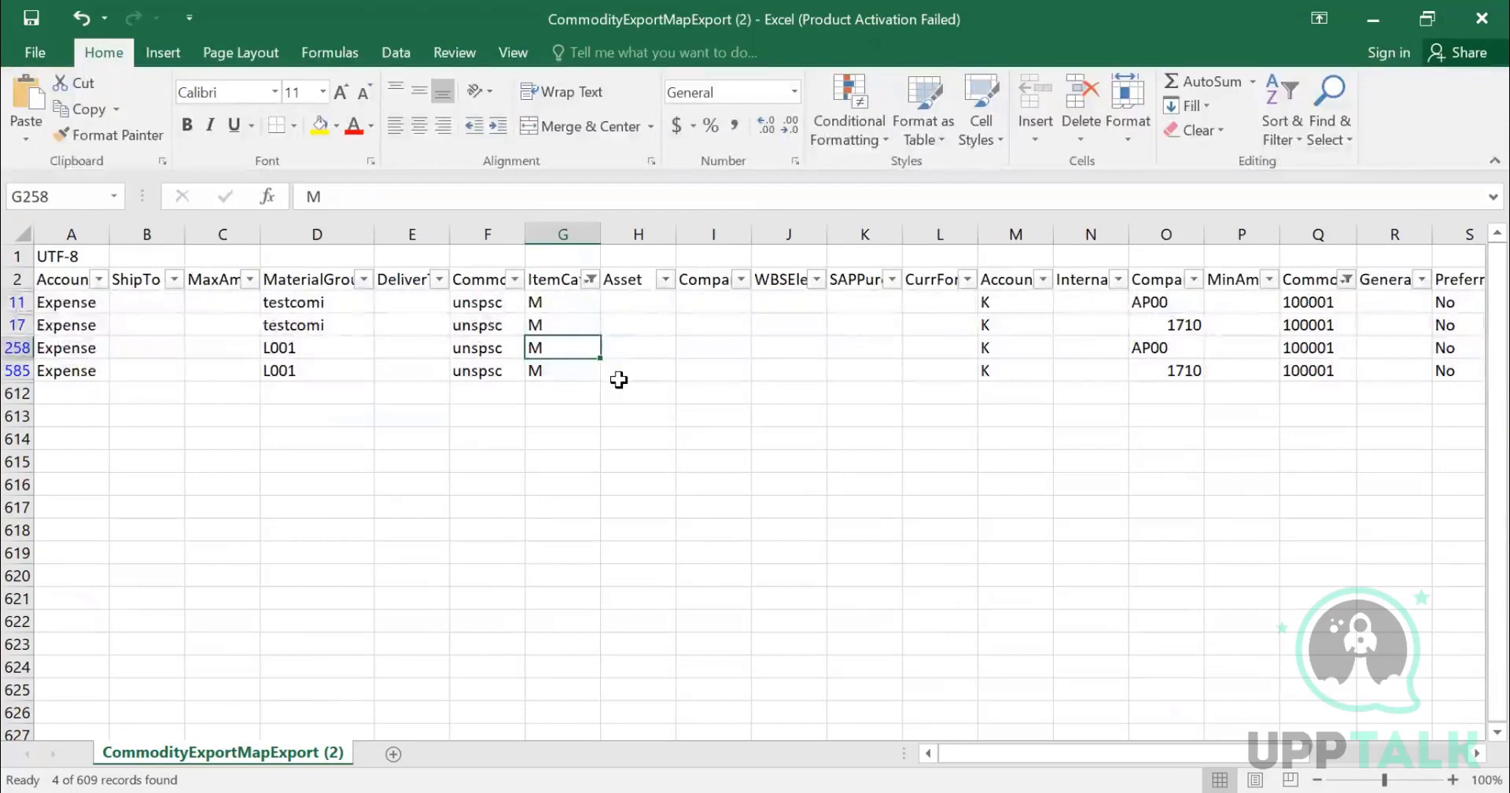
pyautogui.press('Left')
pyautogui.press('Left')
pyautogui.press('Left')
pyautogui.press('Left')
pyautogui.press('Left')
pyautogui.press('Left')
pyautogui.press('Right')
pyautogui.press('Right')
pyautogui.press('Right')
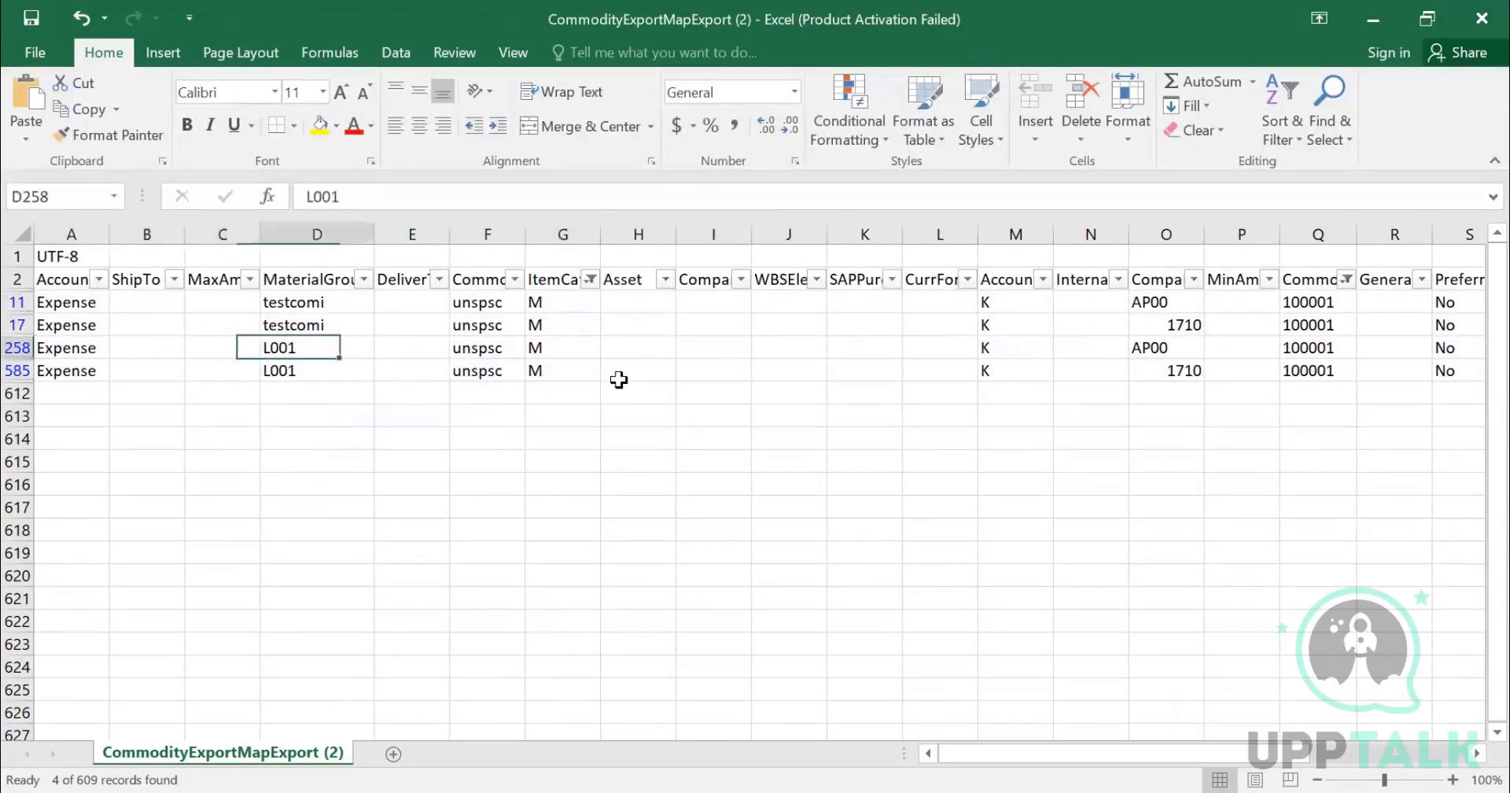
pyautogui.press('Right')
pyautogui.press('Right')
pyautogui.press('Right')
pyautogui.press('Right')
pyautogui.press('Right')
pyautogui.press('Right')
pyautogui.press('Right')
pyautogui.press('Right')
pyautogui.press('Right')
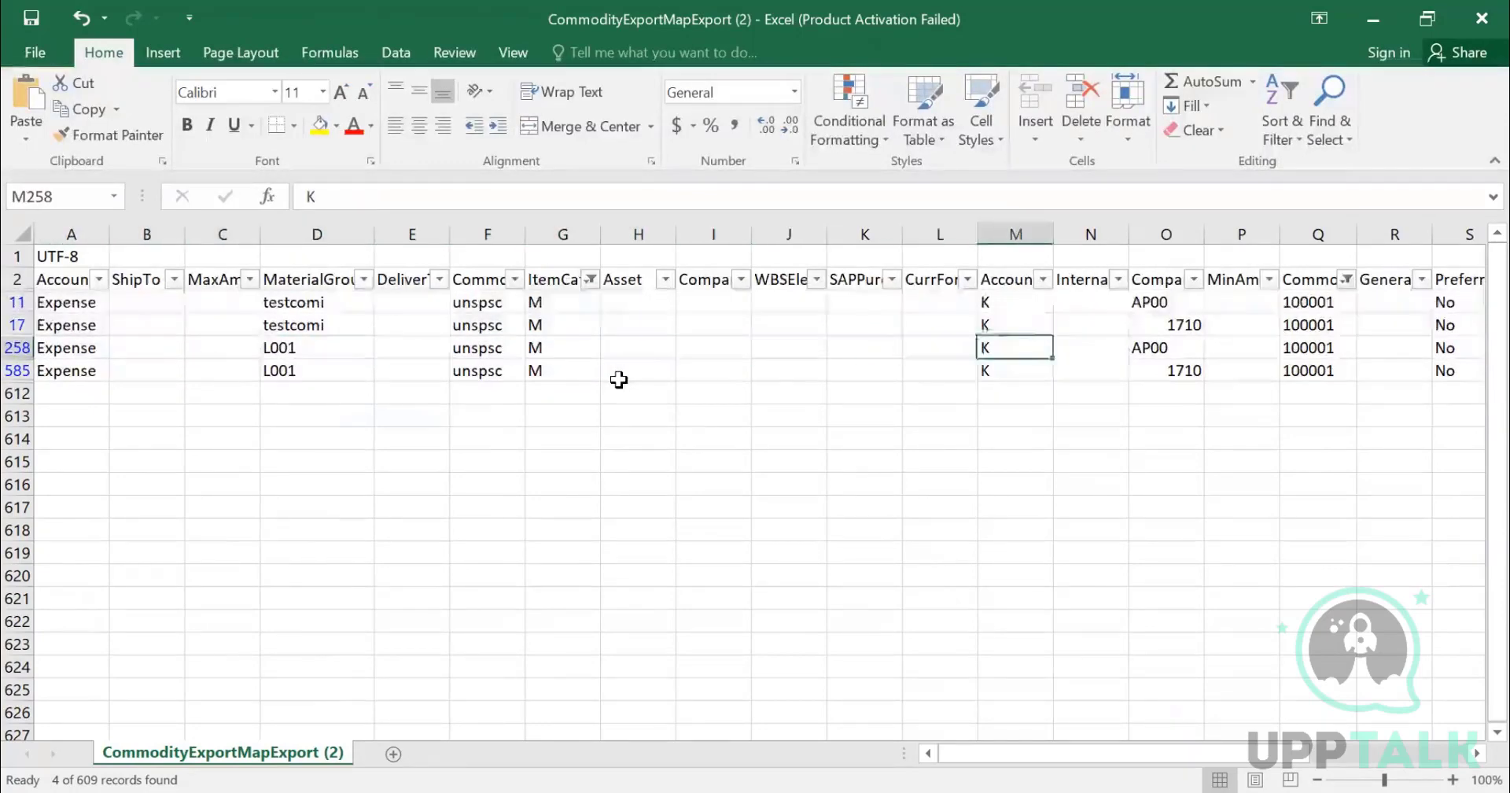
pyautogui.press('Left')
pyautogui.press('Up')
pyautogui.press('Up')
pyautogui.press('Right')
pyautogui.press('Down')
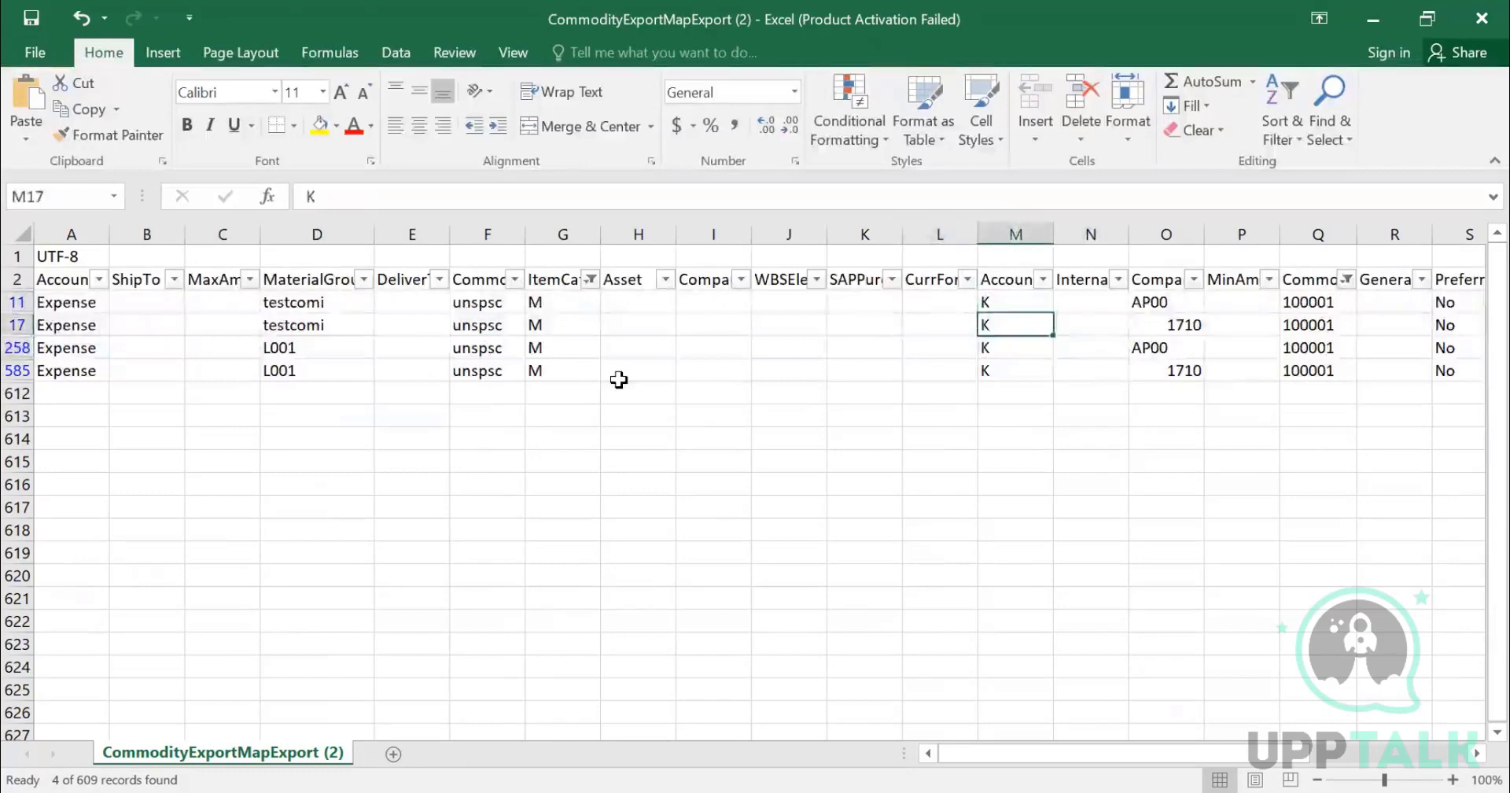
pyautogui.press('Down')
pyautogui.press('Down')
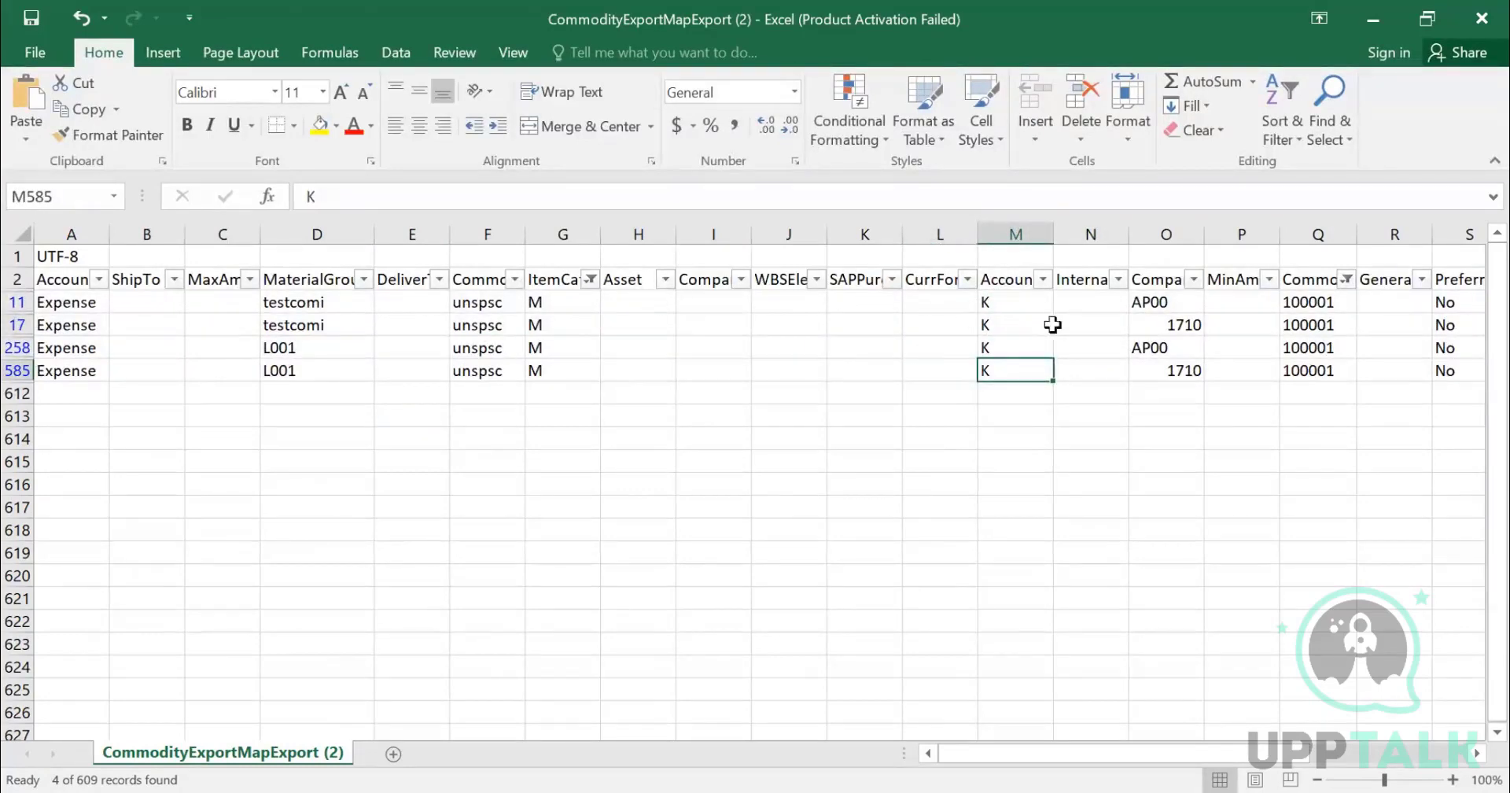
# - Examine the account assignment, company code and CommonId columns of the four filtered rows
pyautogui.click(1306, 324)
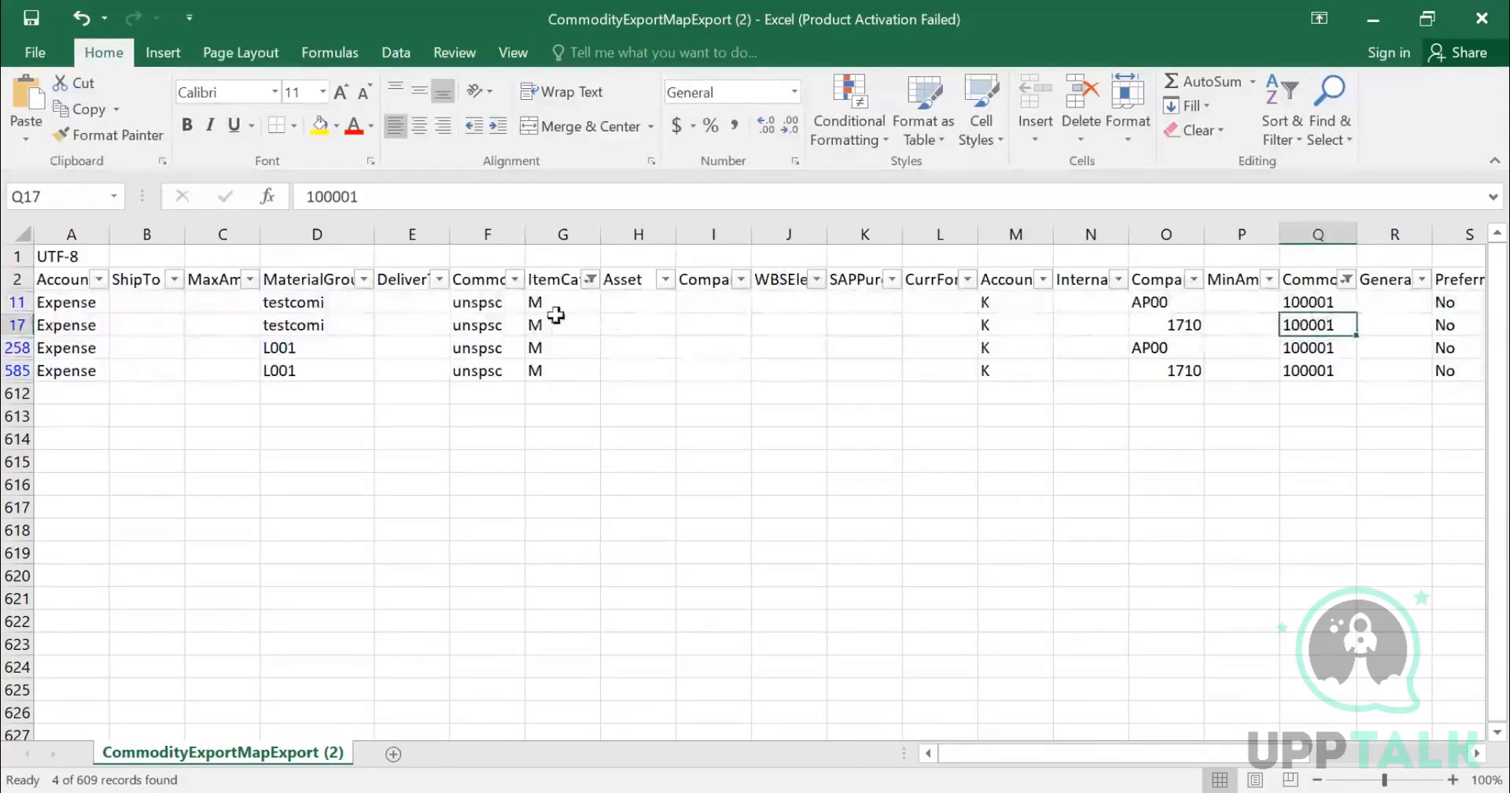
pyautogui.click(1044, 280)
pyautogui.press('Escape')
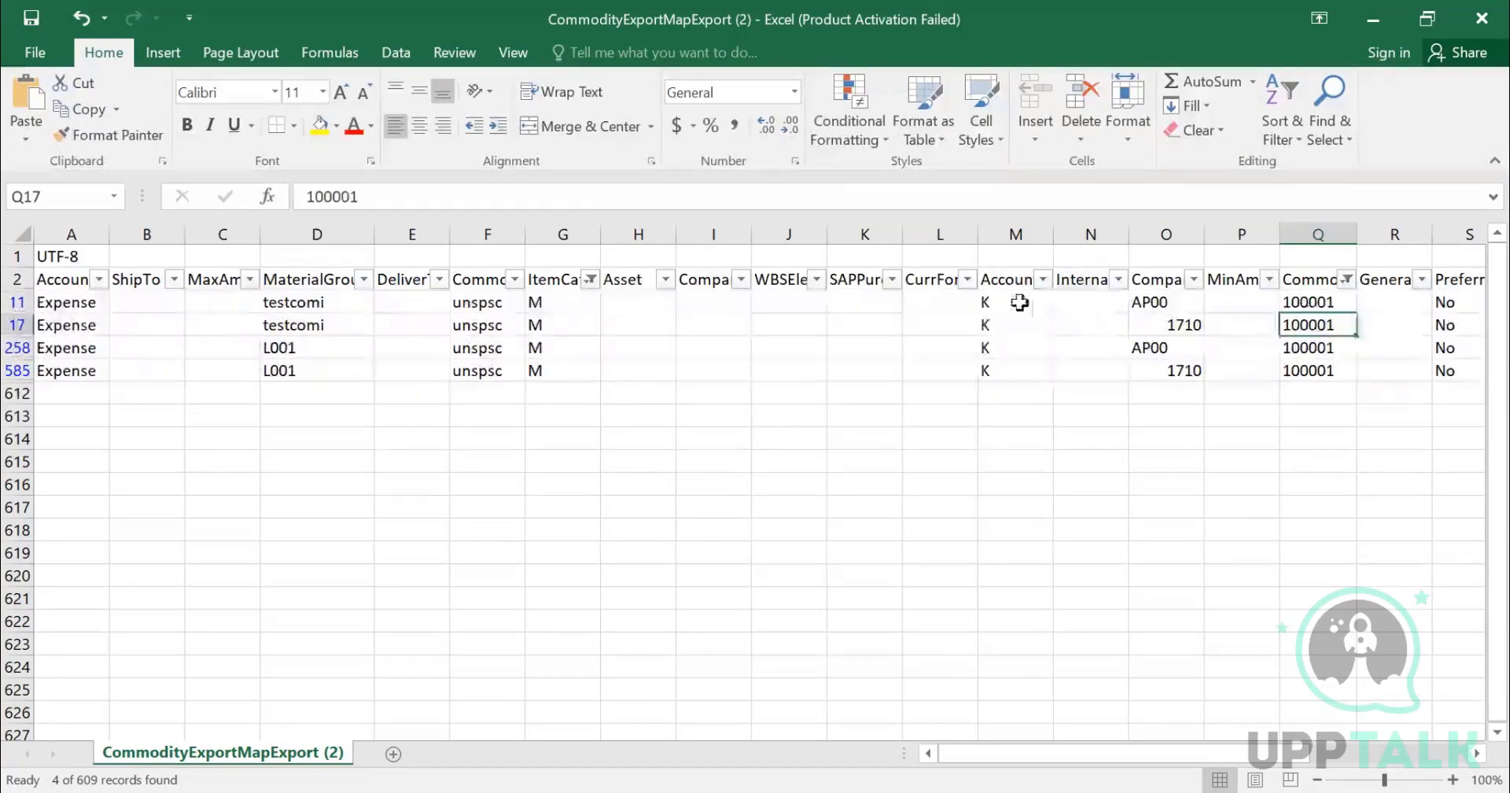
pyautogui.moveTo(1018, 303); pyautogui.dragTo(1022, 376)
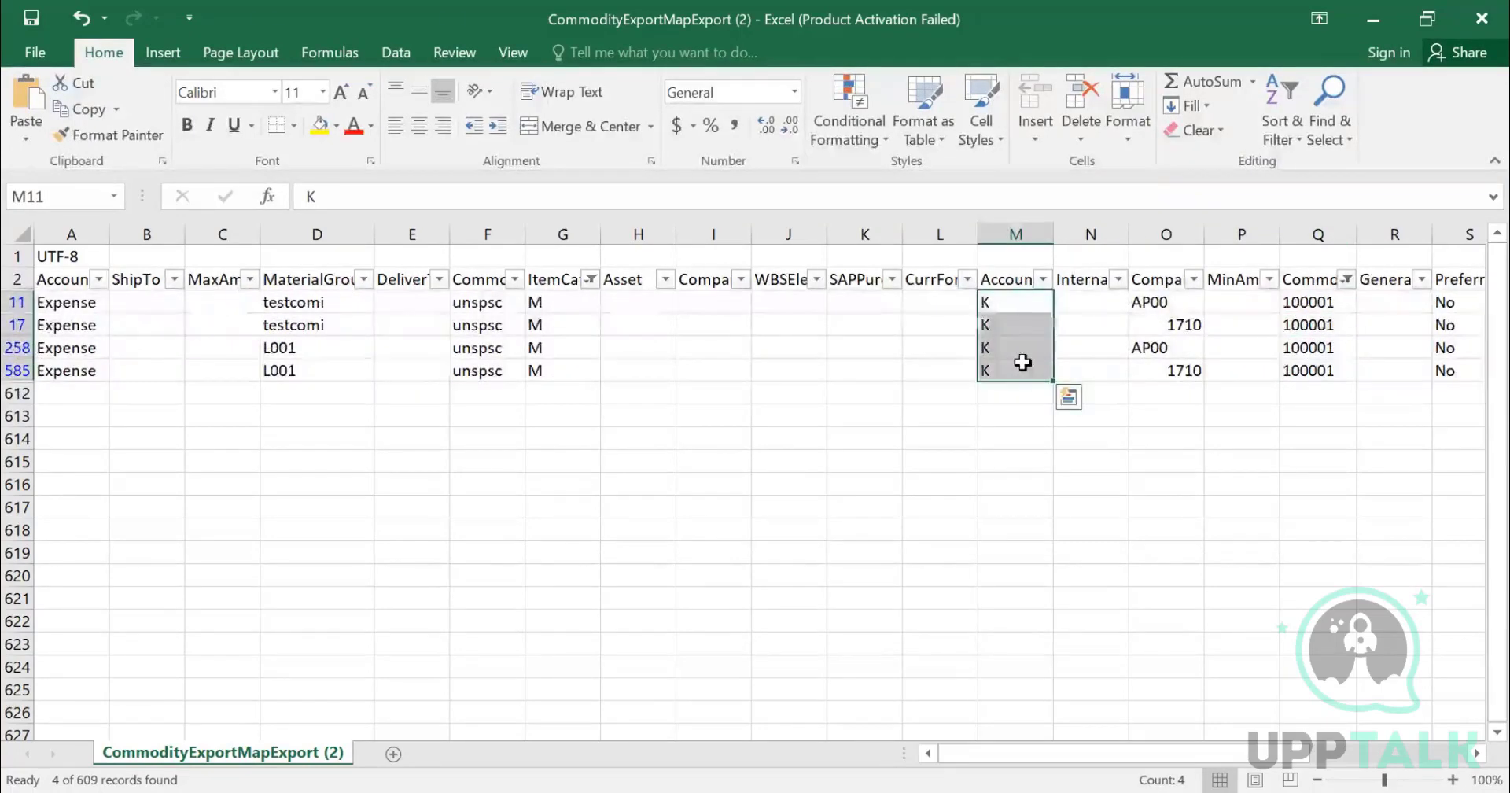
pyautogui.press('Right')
pyautogui.press('Left')
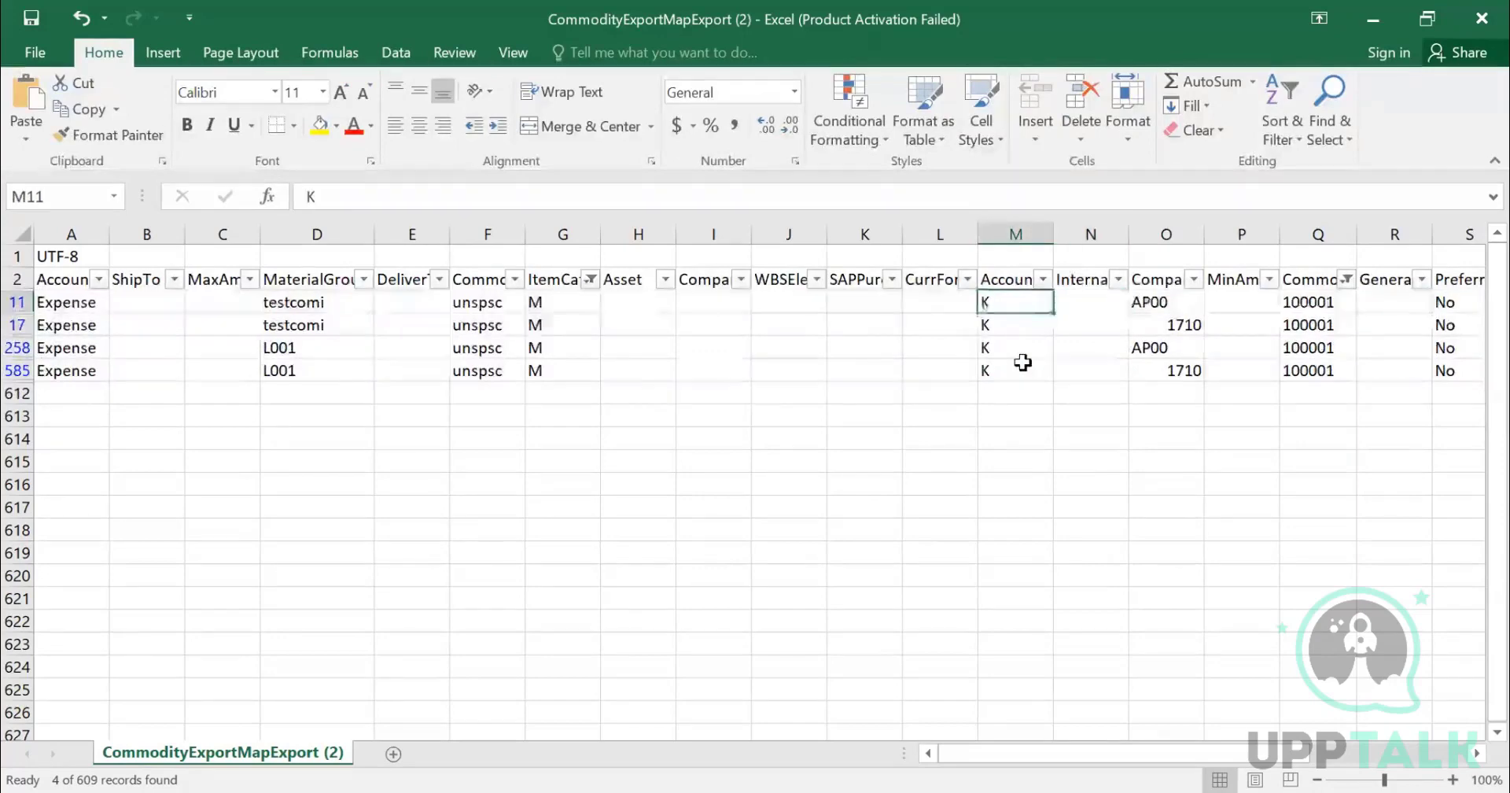
pyautogui.press('Right')
pyautogui.press('Right')
pyautogui.press('Right')
pyautogui.press('Right')
pyautogui.press('Right')
pyautogui.press('Right')
pyautogui.press('Right')
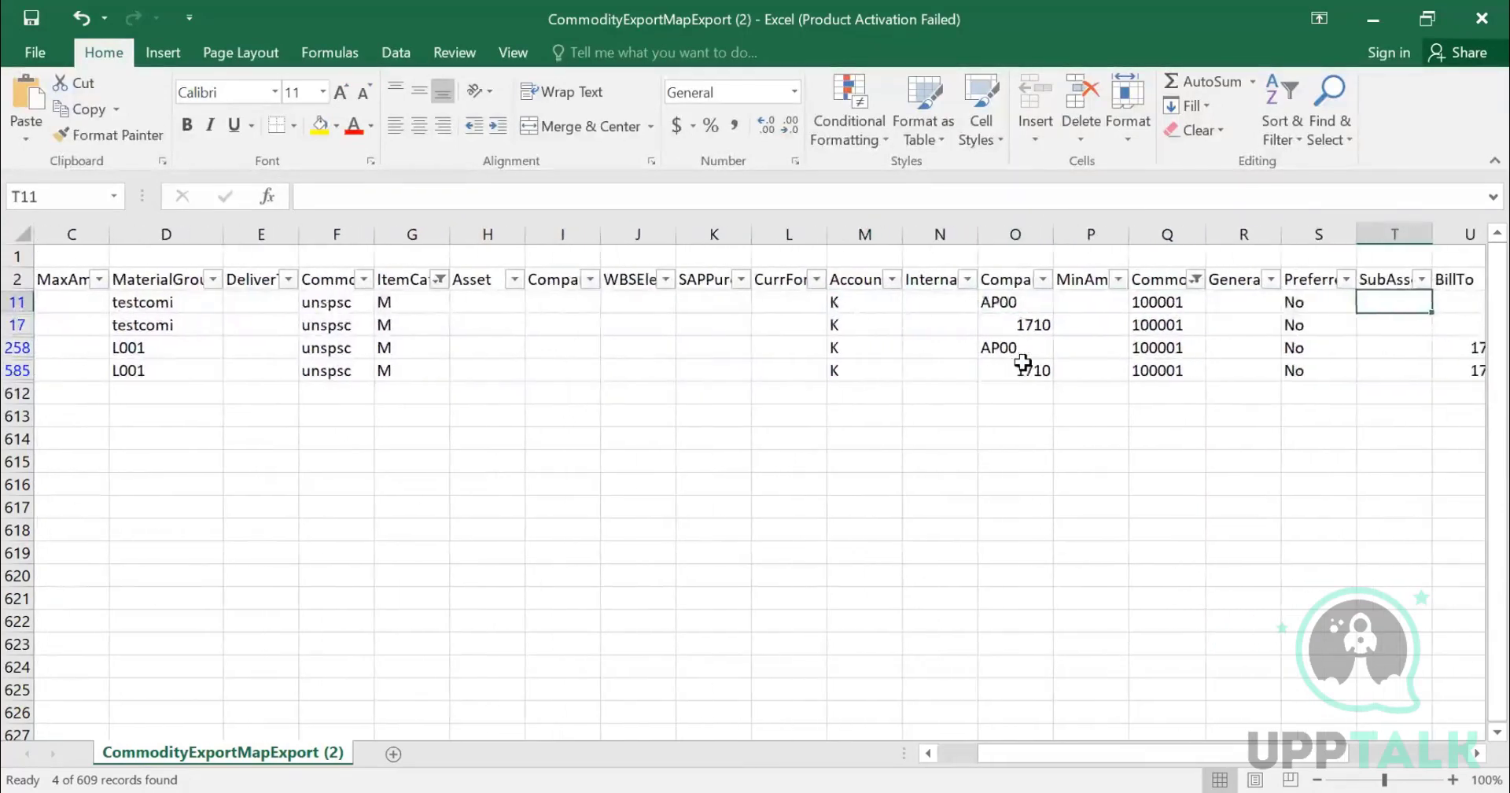
pyautogui.press('Left')
pyautogui.press('Left')
pyautogui.press('Left')
pyautogui.press('Left')
pyautogui.press('Left')
pyautogui.press('Left')
pyautogui.press('Left')
pyautogui.press('Left')
pyautogui.press('Left')
pyautogui.press('Left')
pyautogui.press('Right')
pyautogui.press('Right')
pyautogui.press('Right')
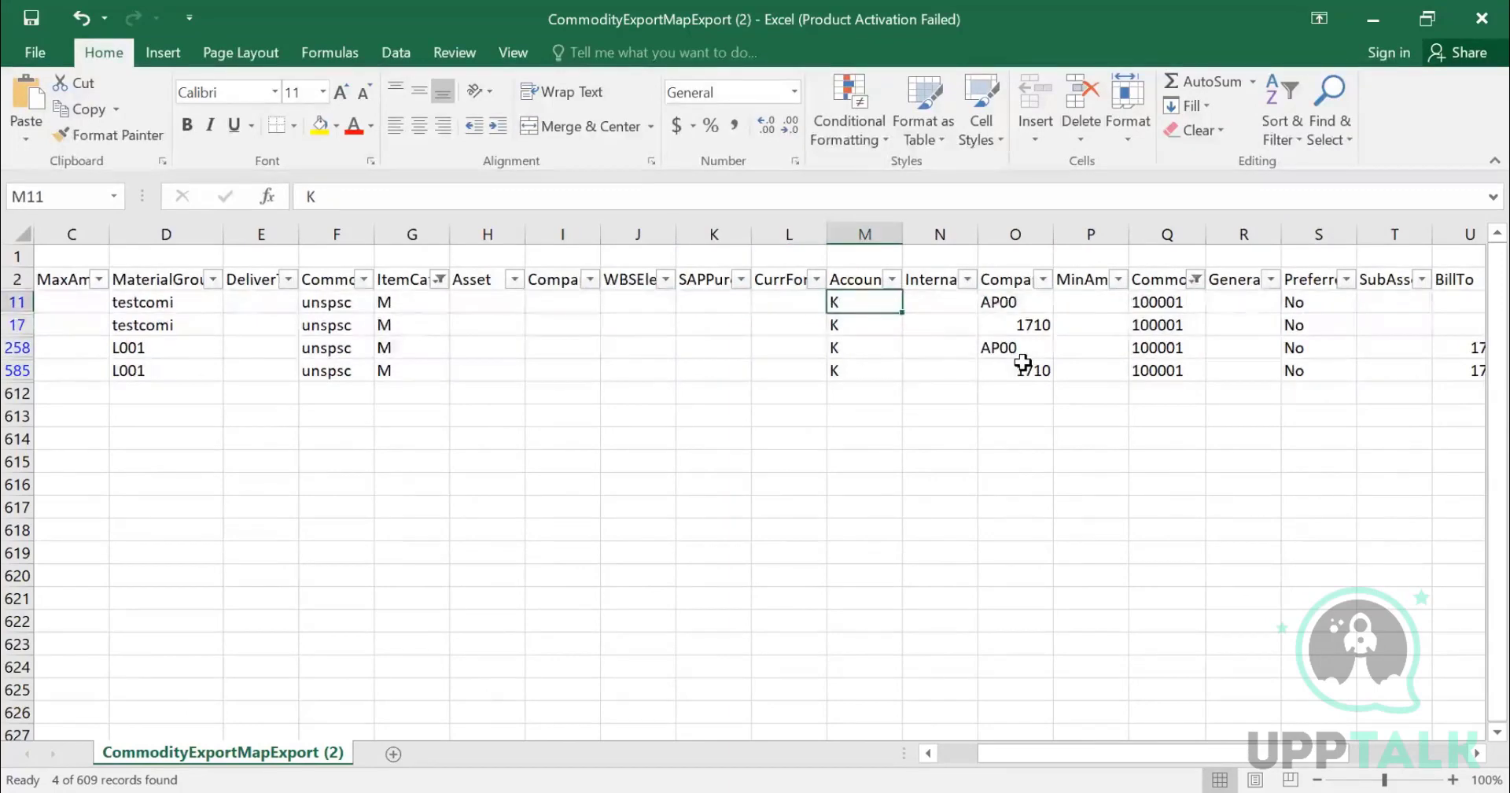
pyautogui.press('Right')
pyautogui.press('Right')
pyautogui.press('Right')
pyautogui.press('Right')
pyautogui.press('Right')
pyautogui.press('Right')
pyautogui.press('Right')
pyautogui.press('Right')
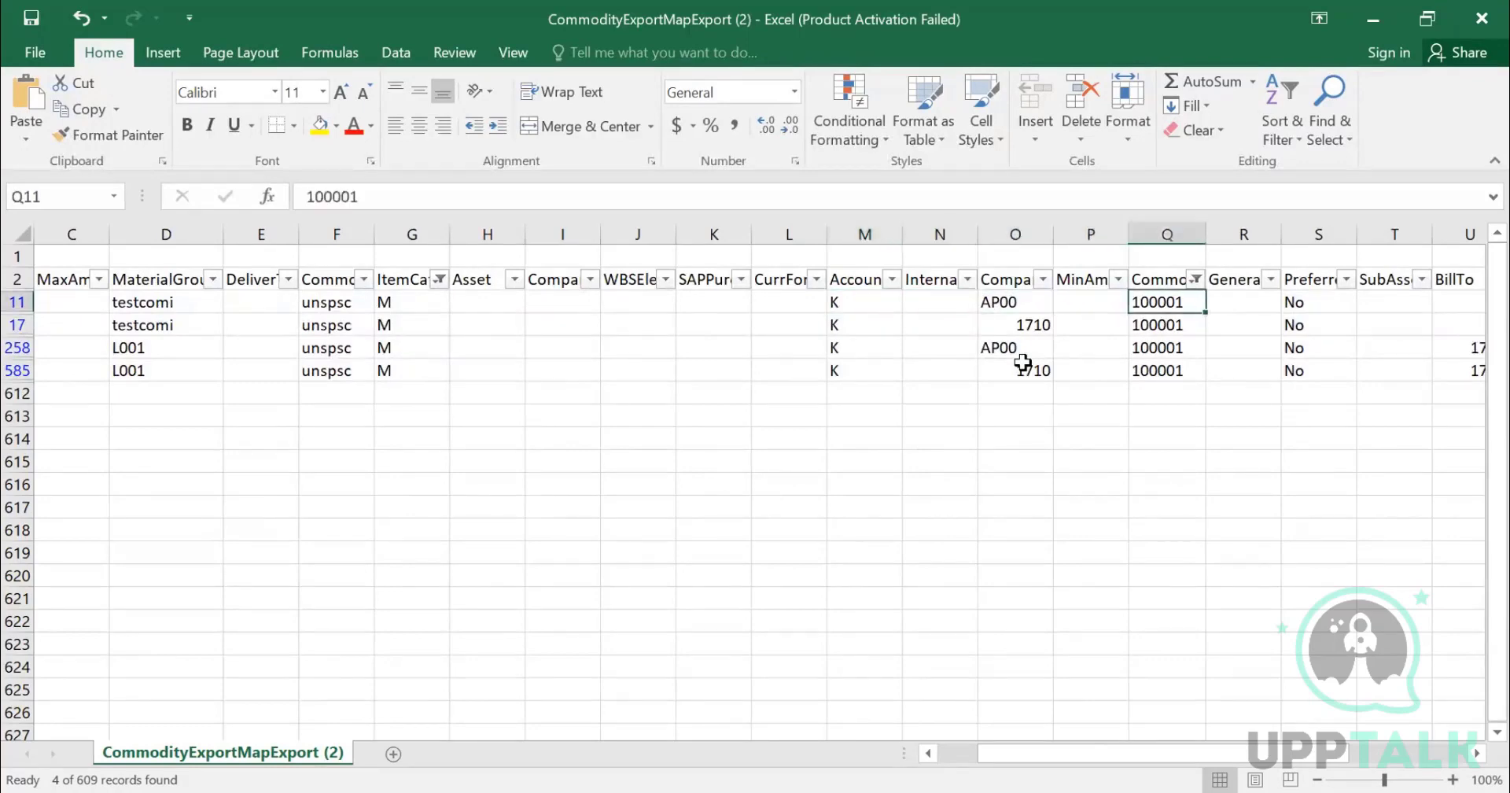
pyautogui.press('Right')
pyautogui.press('Right')
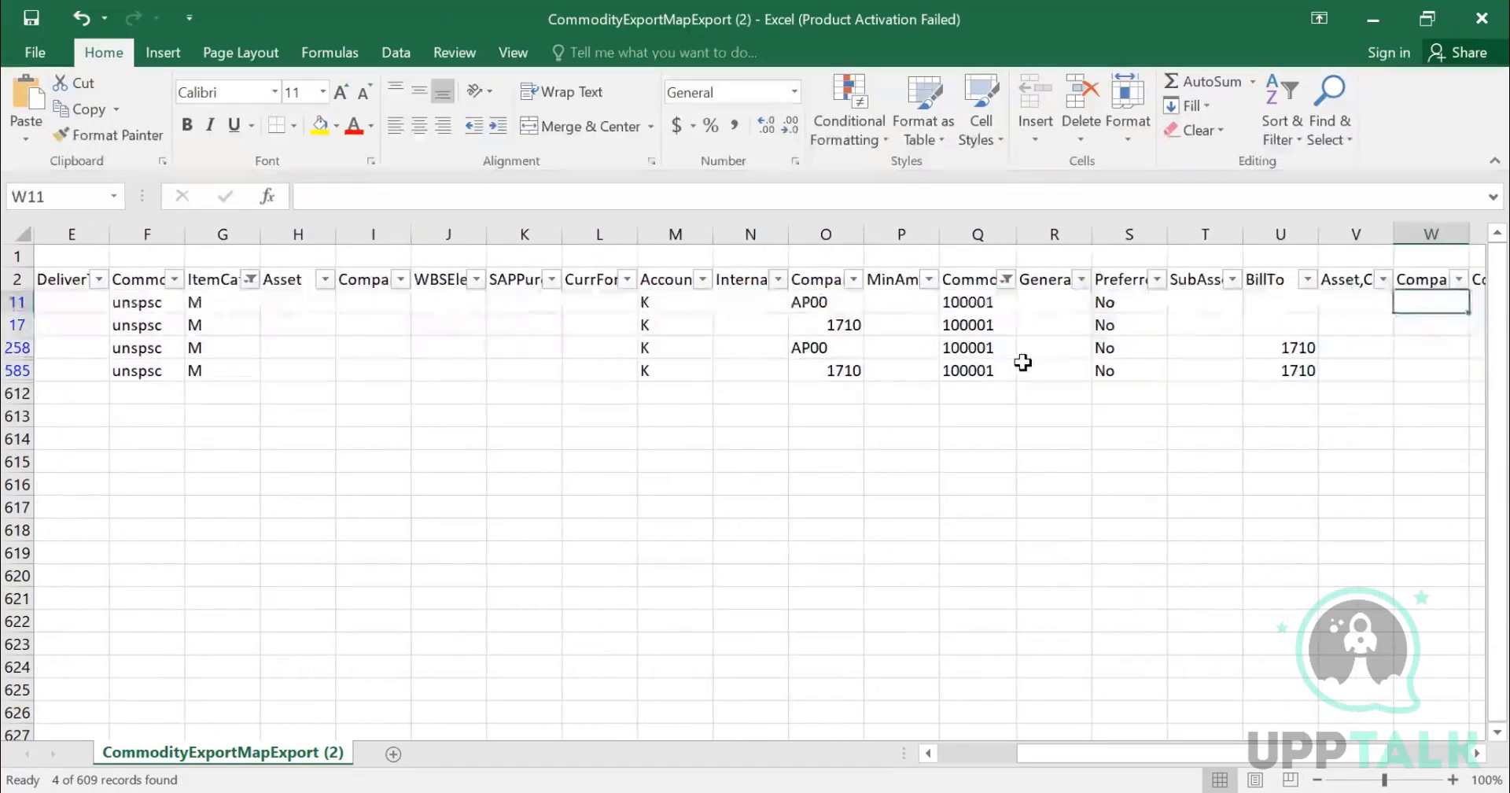
# - Examine the Preferred, BillTo and remaining columns of the four filtered rows
pyautogui.press('Down')
pyautogui.press('Down')
pyautogui.press('Left')
pyautogui.press('Left')
pyautogui.press('Down')
pyautogui.press('Left')
pyautogui.press('Left')
pyautogui.press('Left')
pyautogui.press('Left')
pyautogui.press('Left')
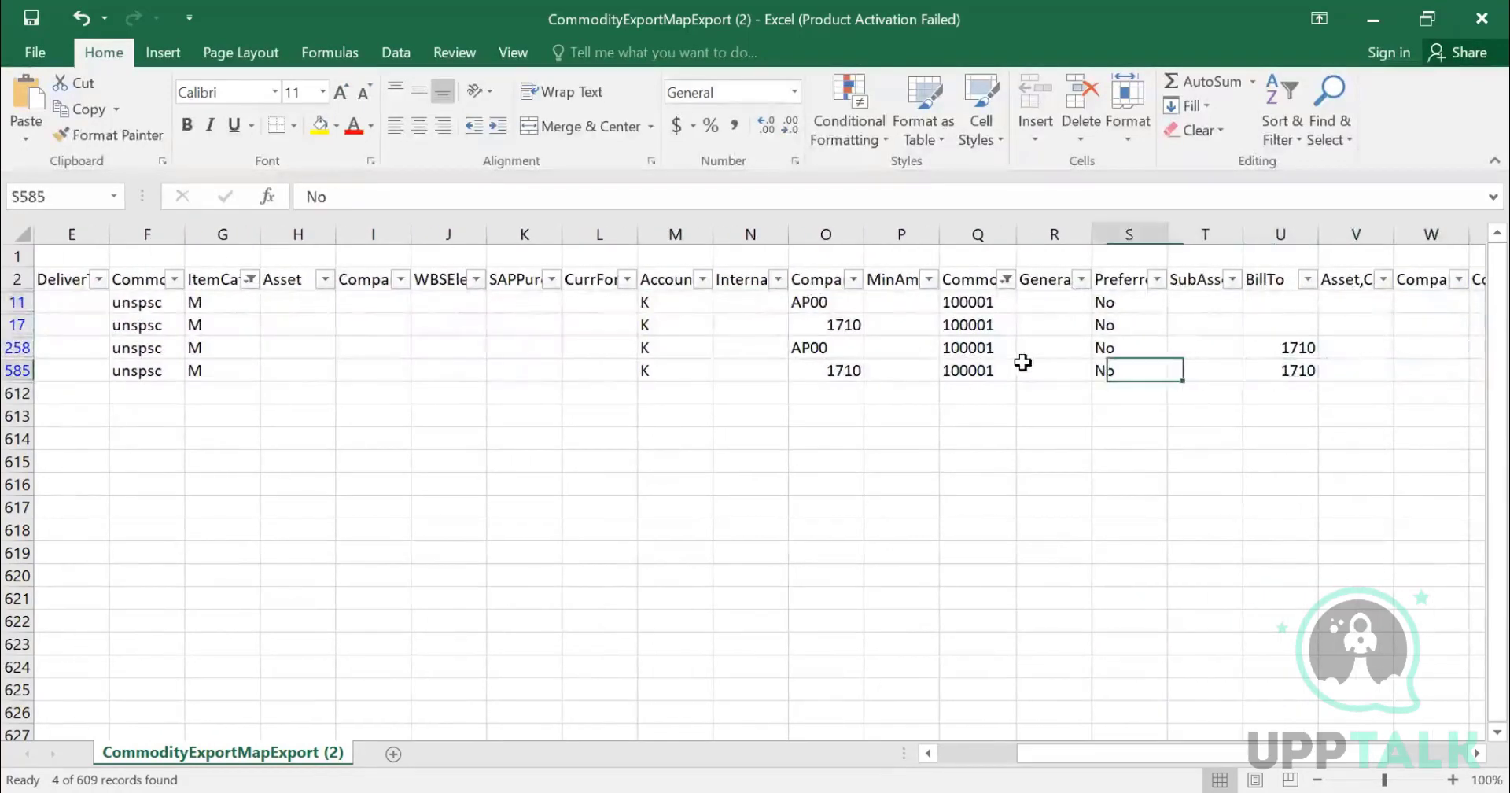
pyautogui.press('Right')
pyautogui.press('Right')
pyautogui.press('Right')
pyautogui.press('Right')
pyautogui.press('Right')
pyautogui.press('Right')
pyautogui.press('Right')
pyautogui.press('Right')
pyautogui.press('Right')
pyautogui.press('Right')
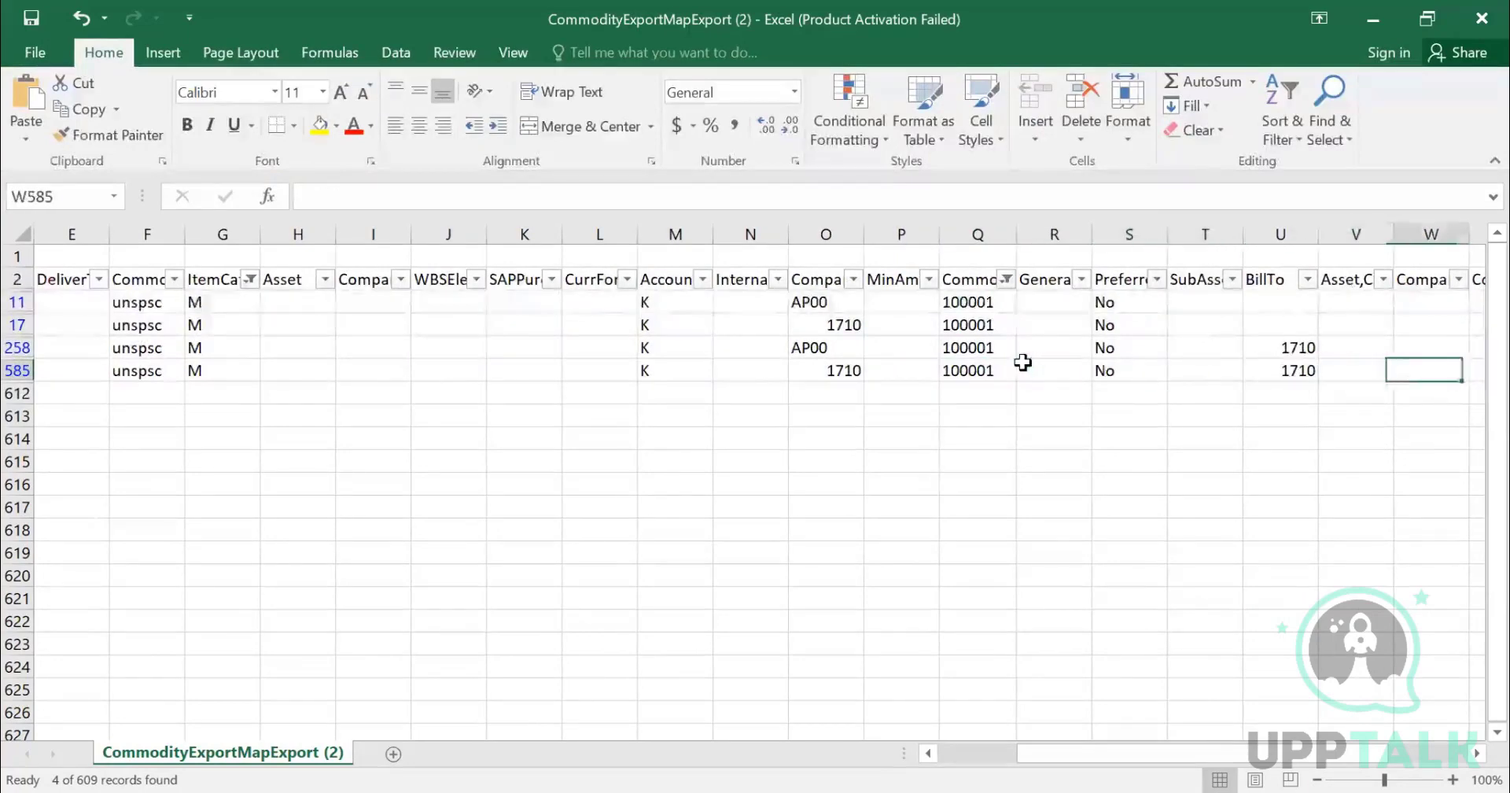
pyautogui.press('Right')
pyautogui.press('Right')
pyautogui.press('Right')
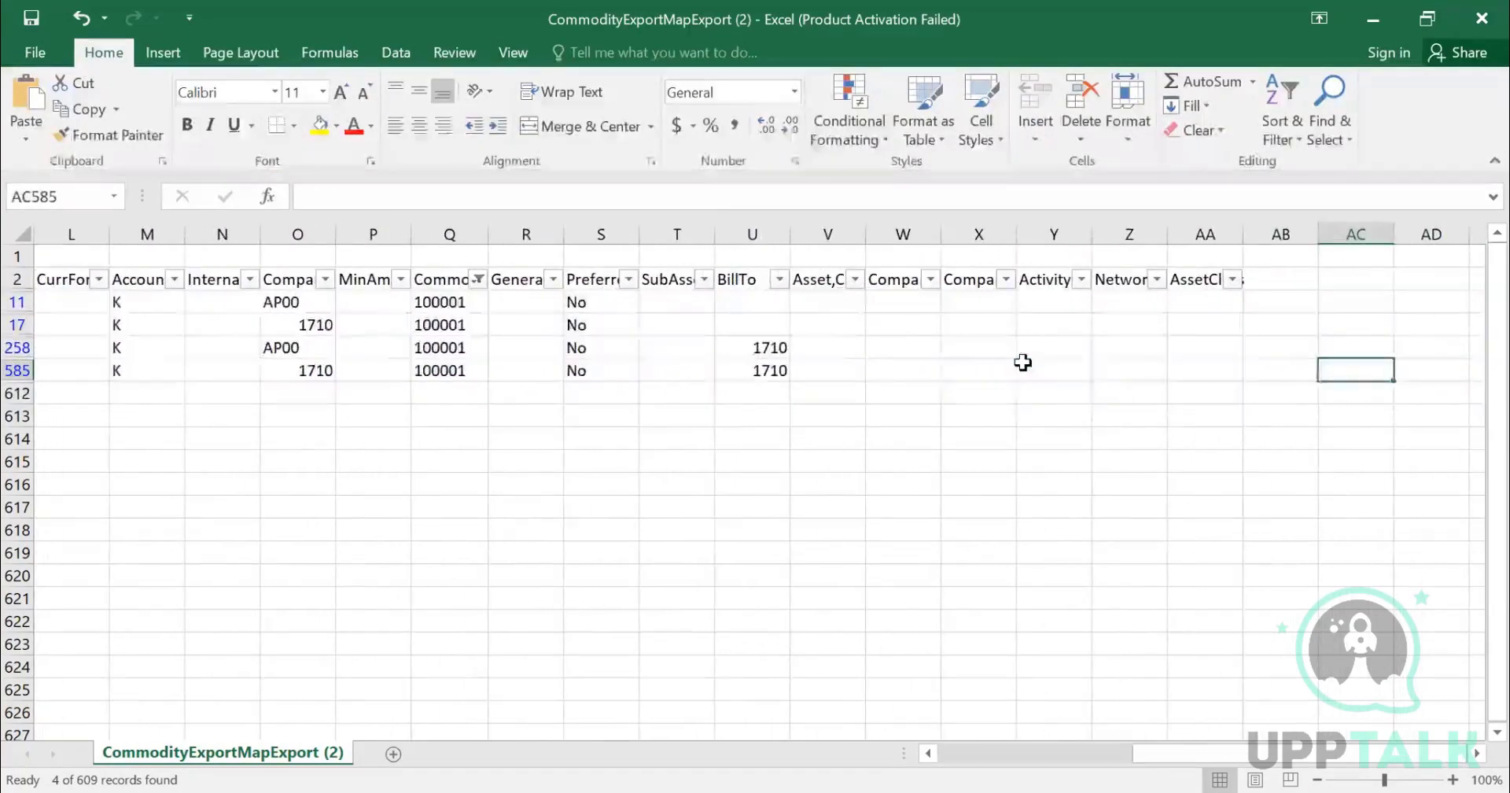
pyautogui.press('Left')
pyautogui.press('Left')
pyautogui.press('Left')
pyautogui.press('Left')
pyautogui.press('Left')
pyautogui.press('Left')
pyautogui.press('Left')
pyautogui.press('Left')
pyautogui.press('Left')
pyautogui.press('Left')
pyautogui.press('Left')
pyautogui.press('Left')
pyautogui.press('Left')
pyautogui.press('Left')
pyautogui.press('Left')
pyautogui.press('Left')
pyautogui.press('Left')
pyautogui.press('Left')
pyautogui.press('Left')
pyautogui.press('Left')
pyautogui.press('Left')
pyautogui.press('Left')
pyautogui.press('Left')
pyautogui.press('Left')
pyautogui.press('Left')
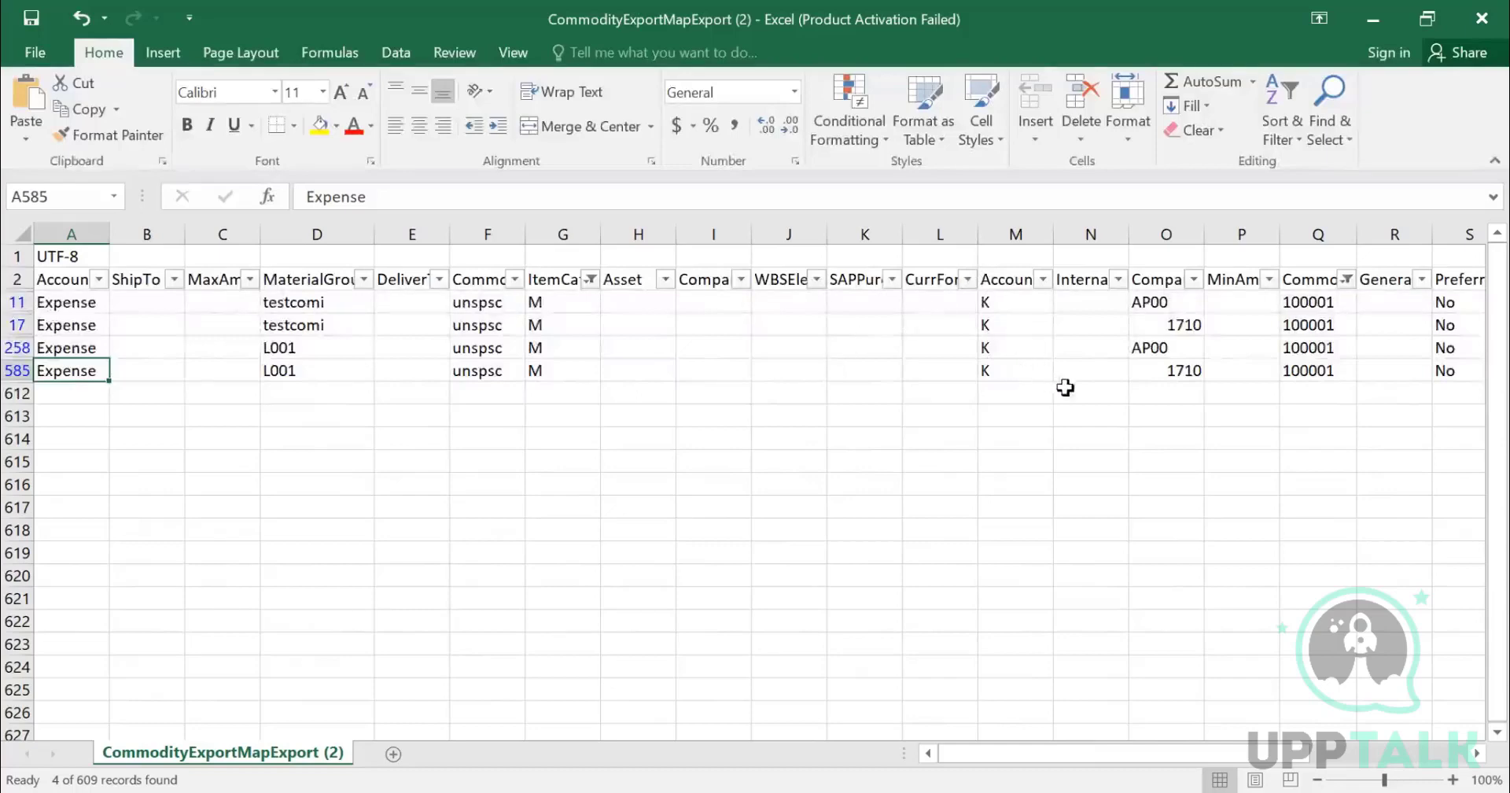
# - Compare the CommonId, account assignment and company code values by selecting their cells in the filtered rows
pyautogui.moveTo(1307, 324); pyautogui.dragTo(1325, 371)
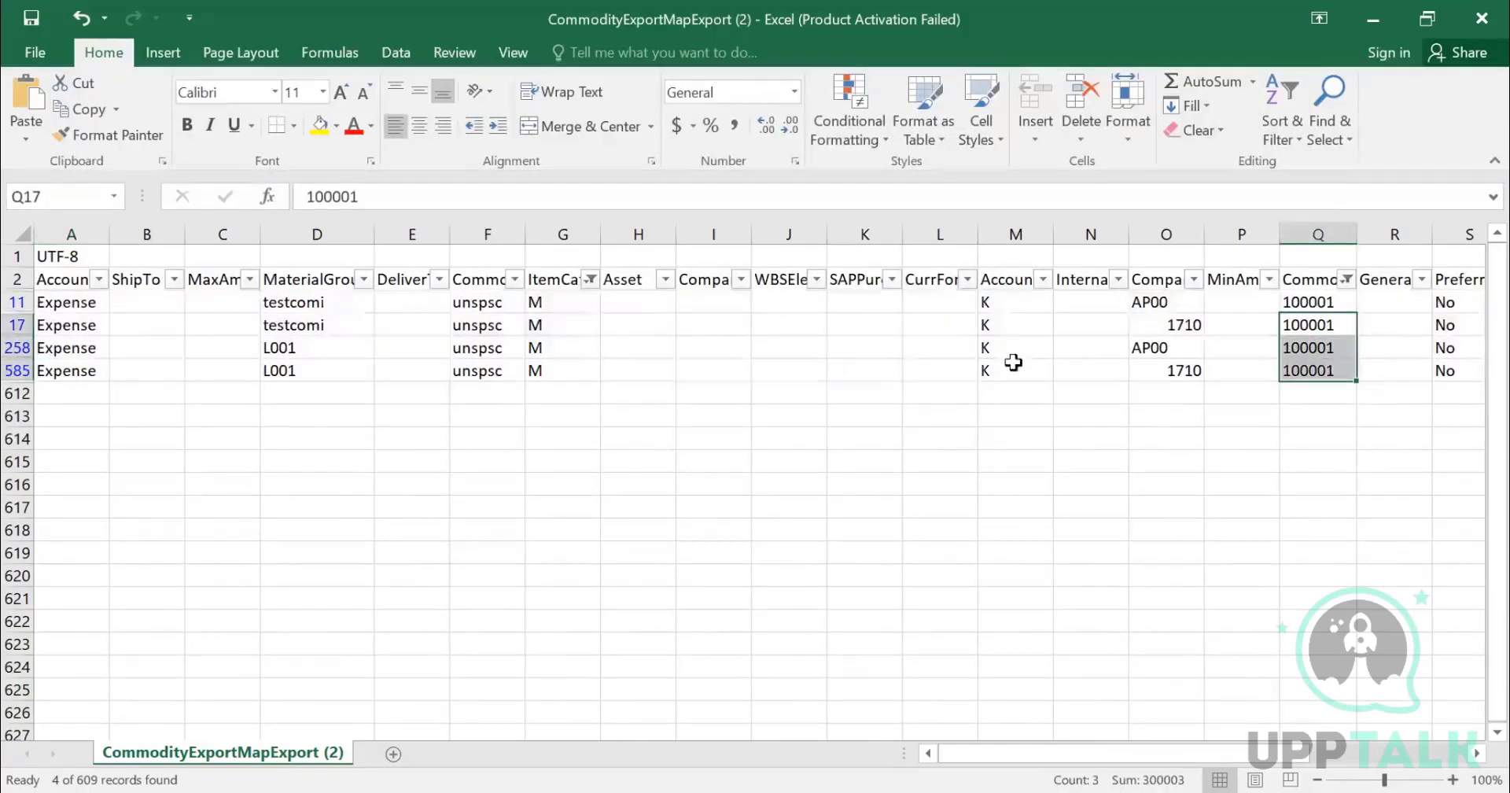
pyautogui.moveTo(1009, 309); pyautogui.dragTo(1027, 360)
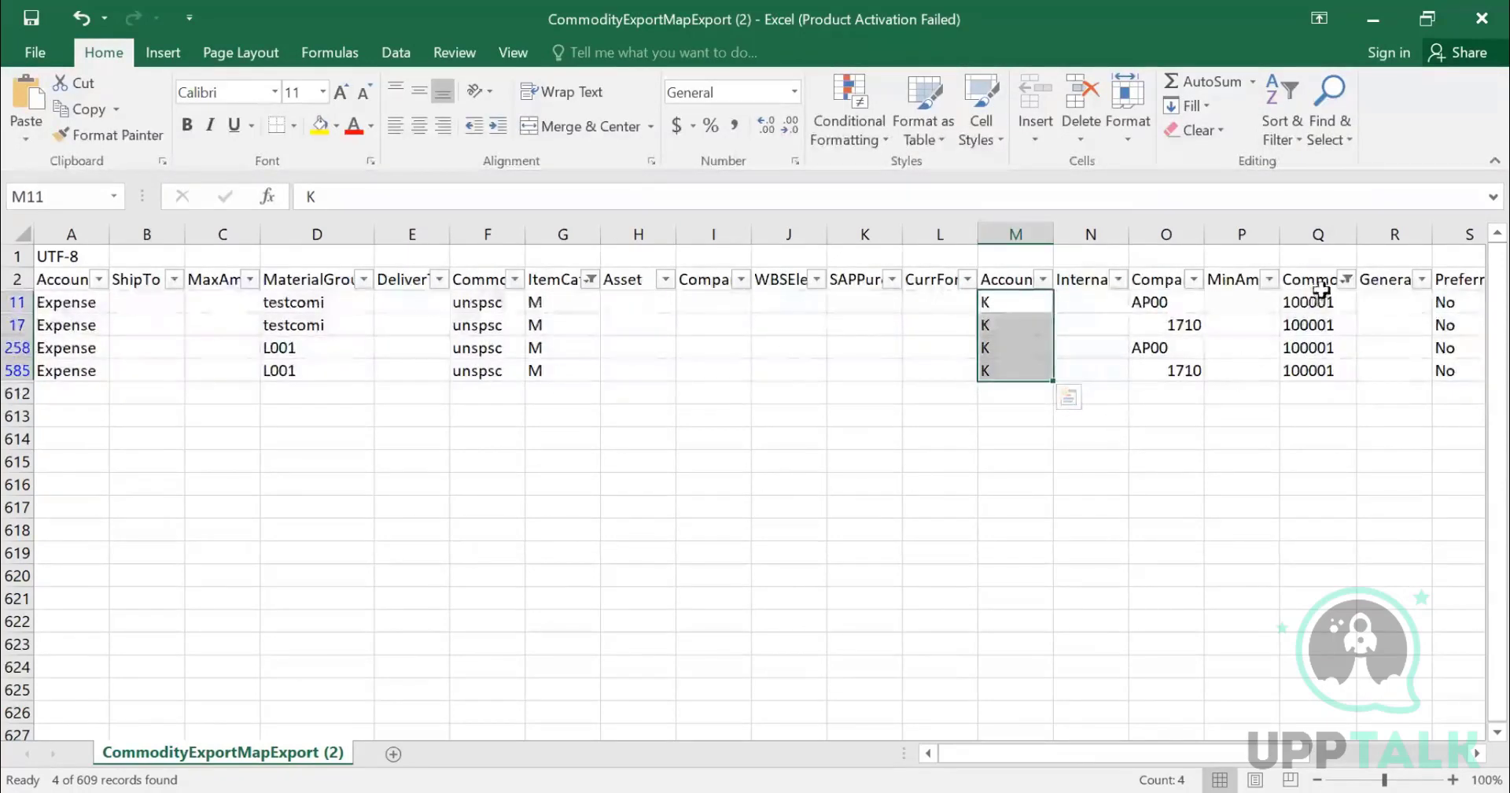
pyautogui.click(1315, 321)
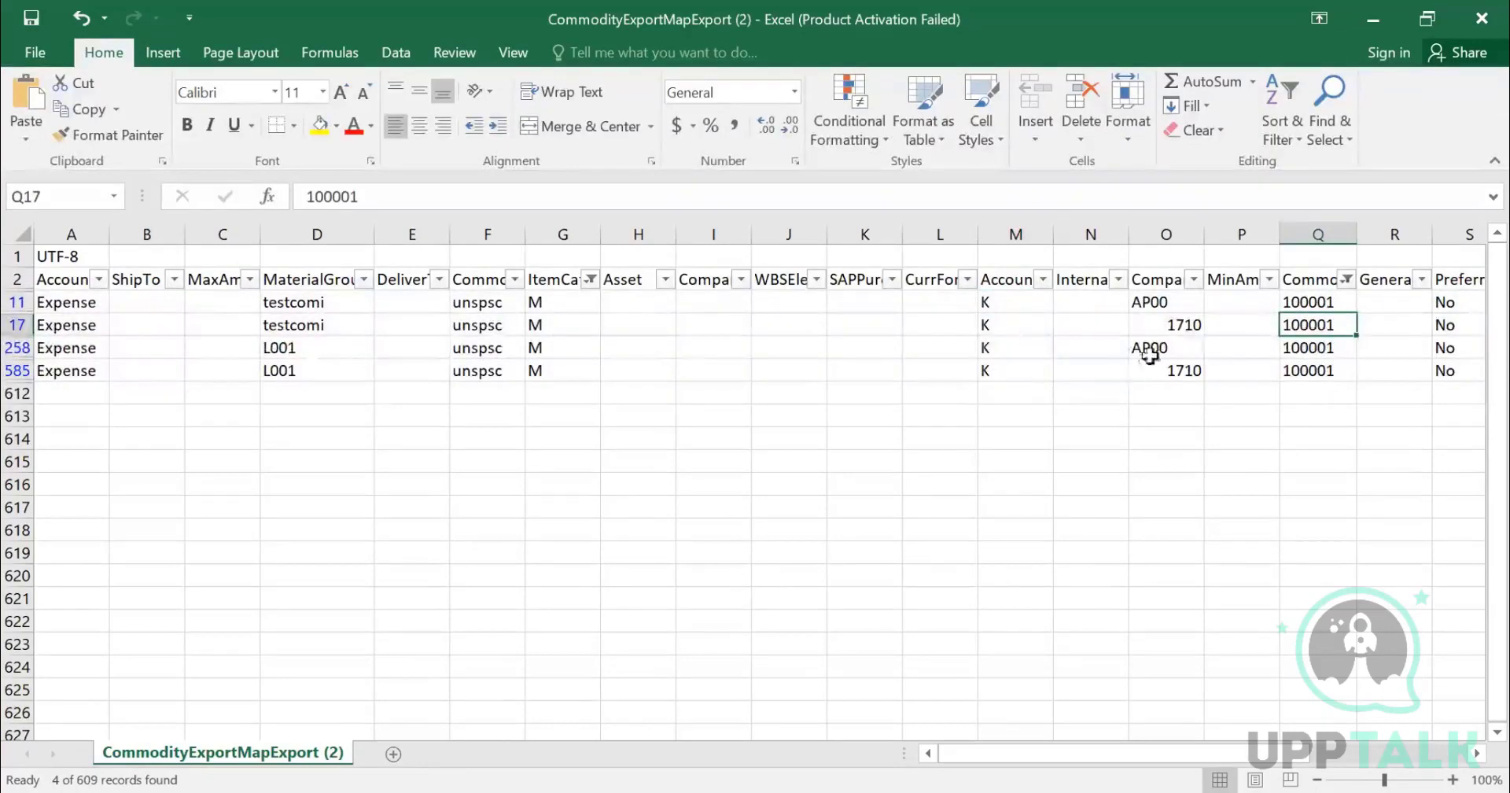
pyautogui.click(1175, 374)
pyautogui.moveTo(1175, 378); pyautogui.dragTo(1166, 299)
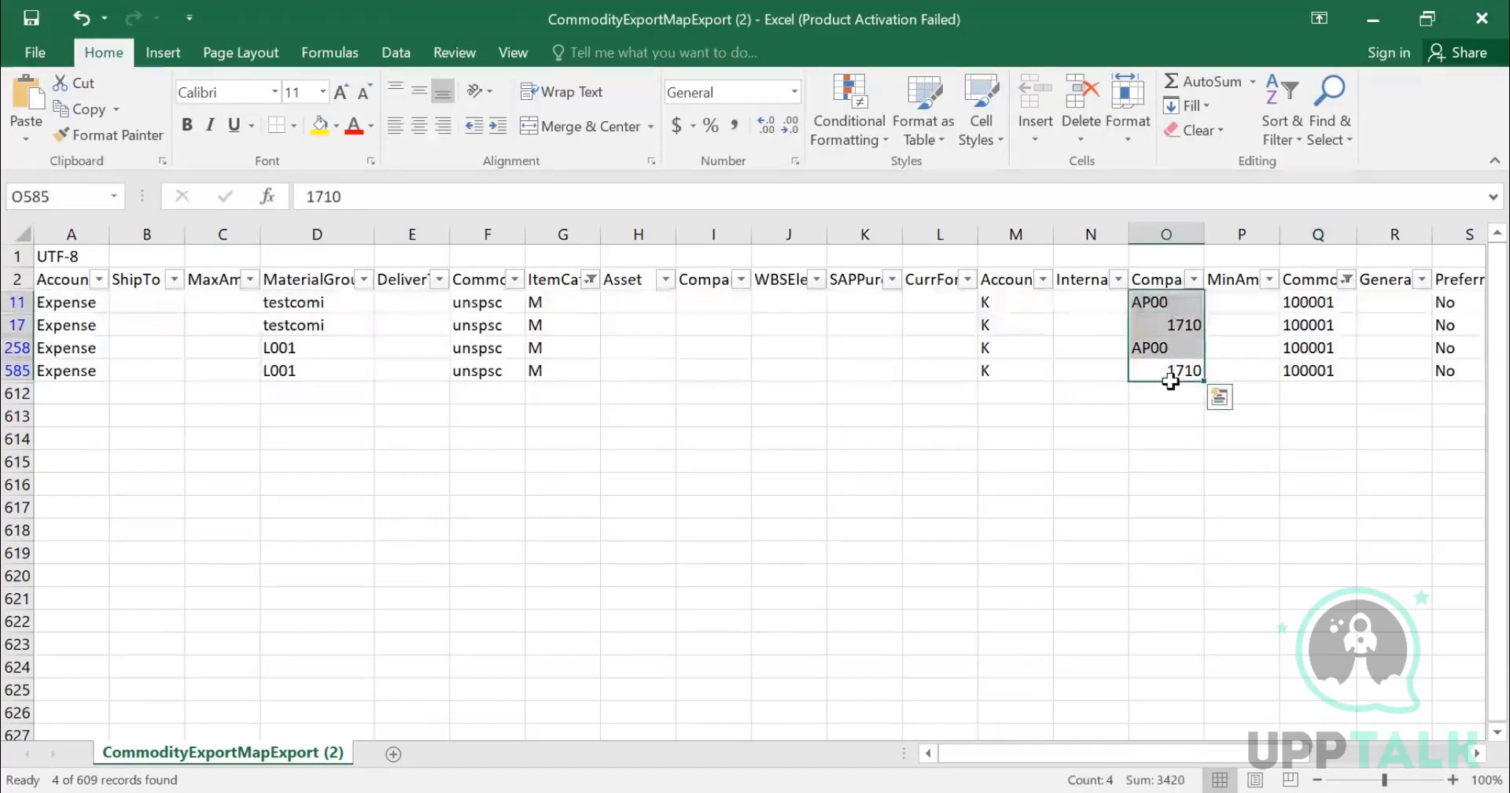
pyautogui.click(998, 373)
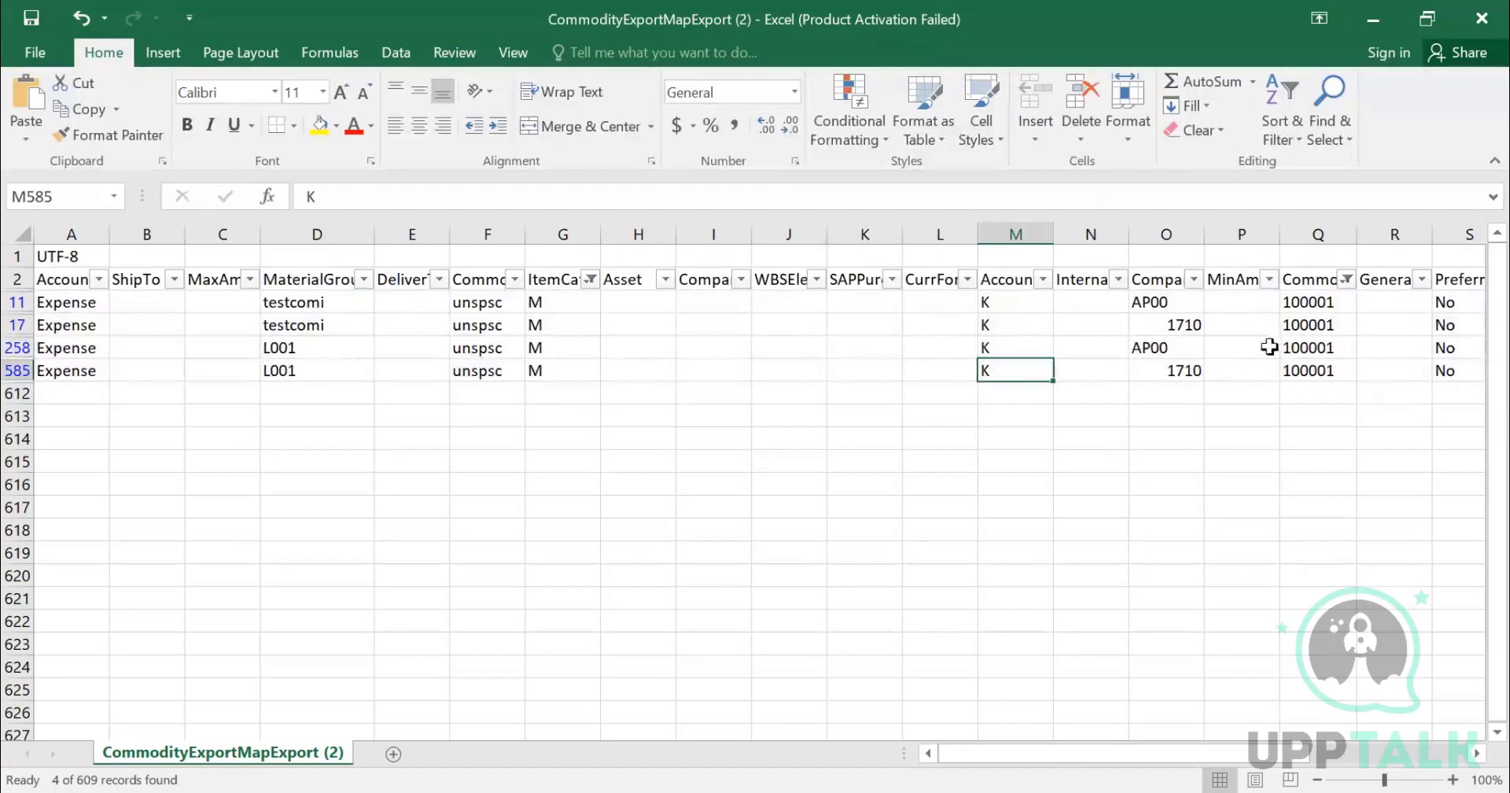
pyautogui.moveTo(1312, 301); pyautogui.dragTo(1311, 370)
pyautogui.click(1312, 369)
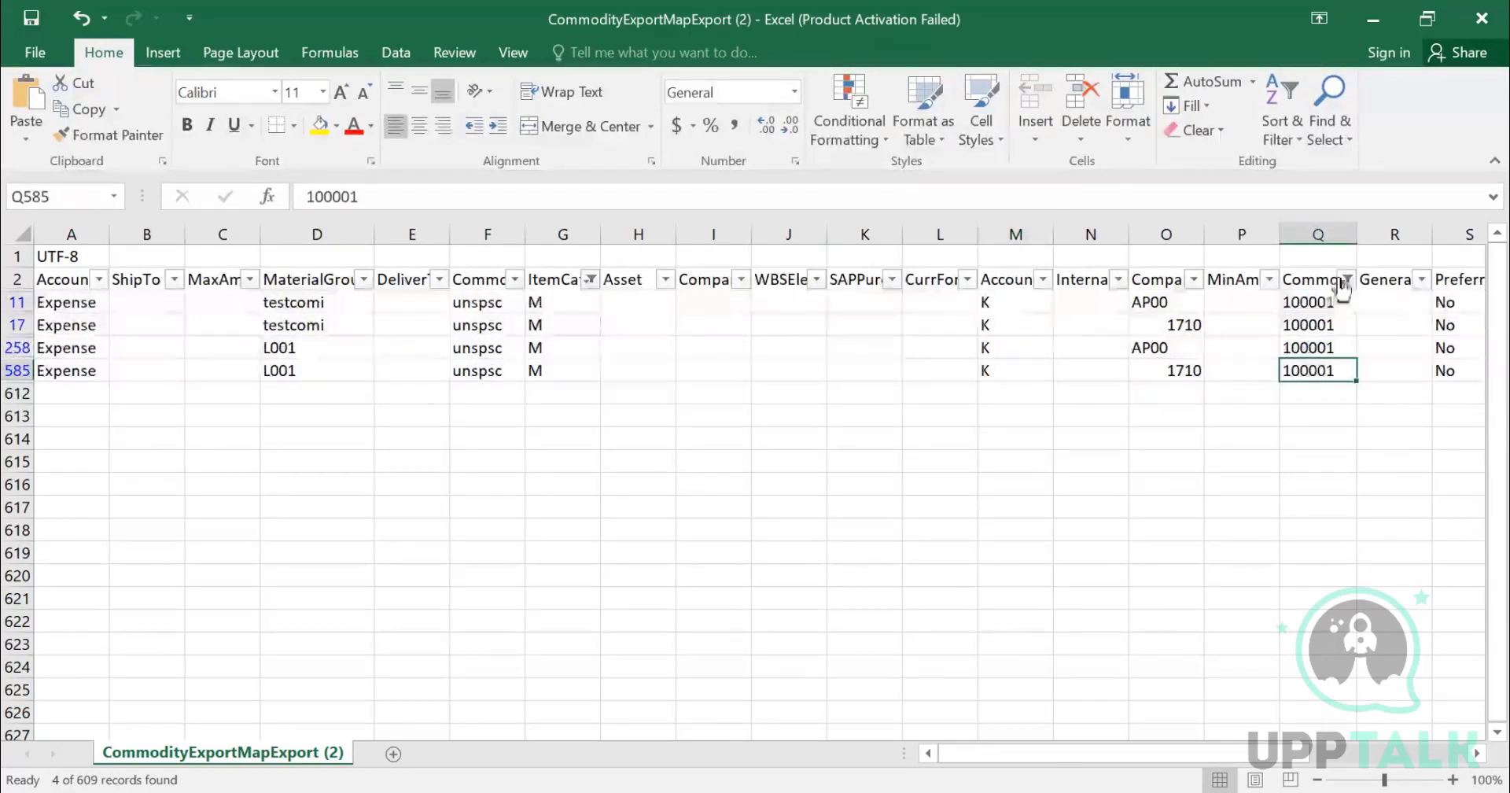
pyautogui.click(1176, 368)
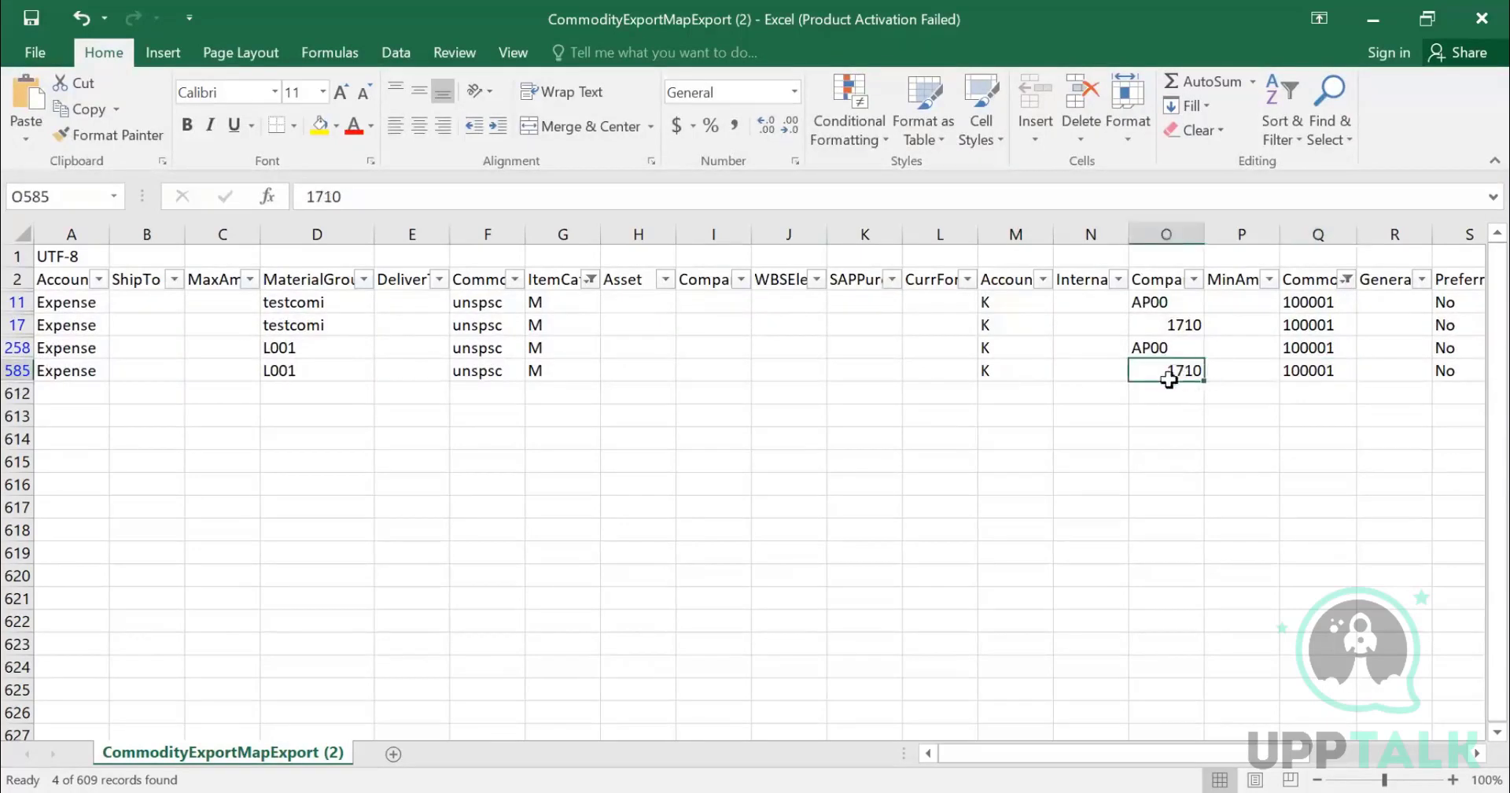
pyautogui.click(1028, 371)
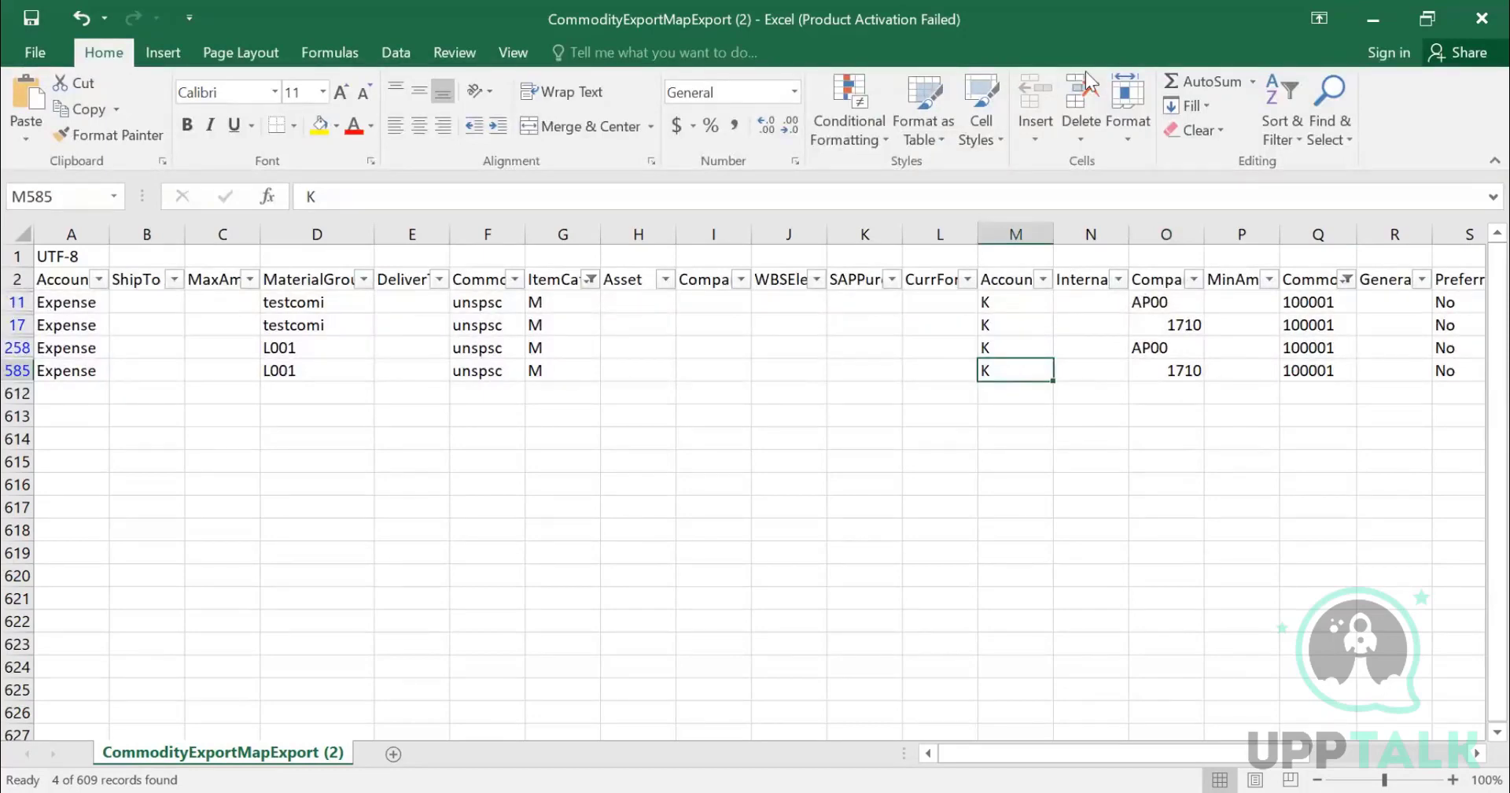
# - Switch to the browser and open the Commodity Codes administration page from the export tasks
pyautogui.hotkey('alt', 'Tab')
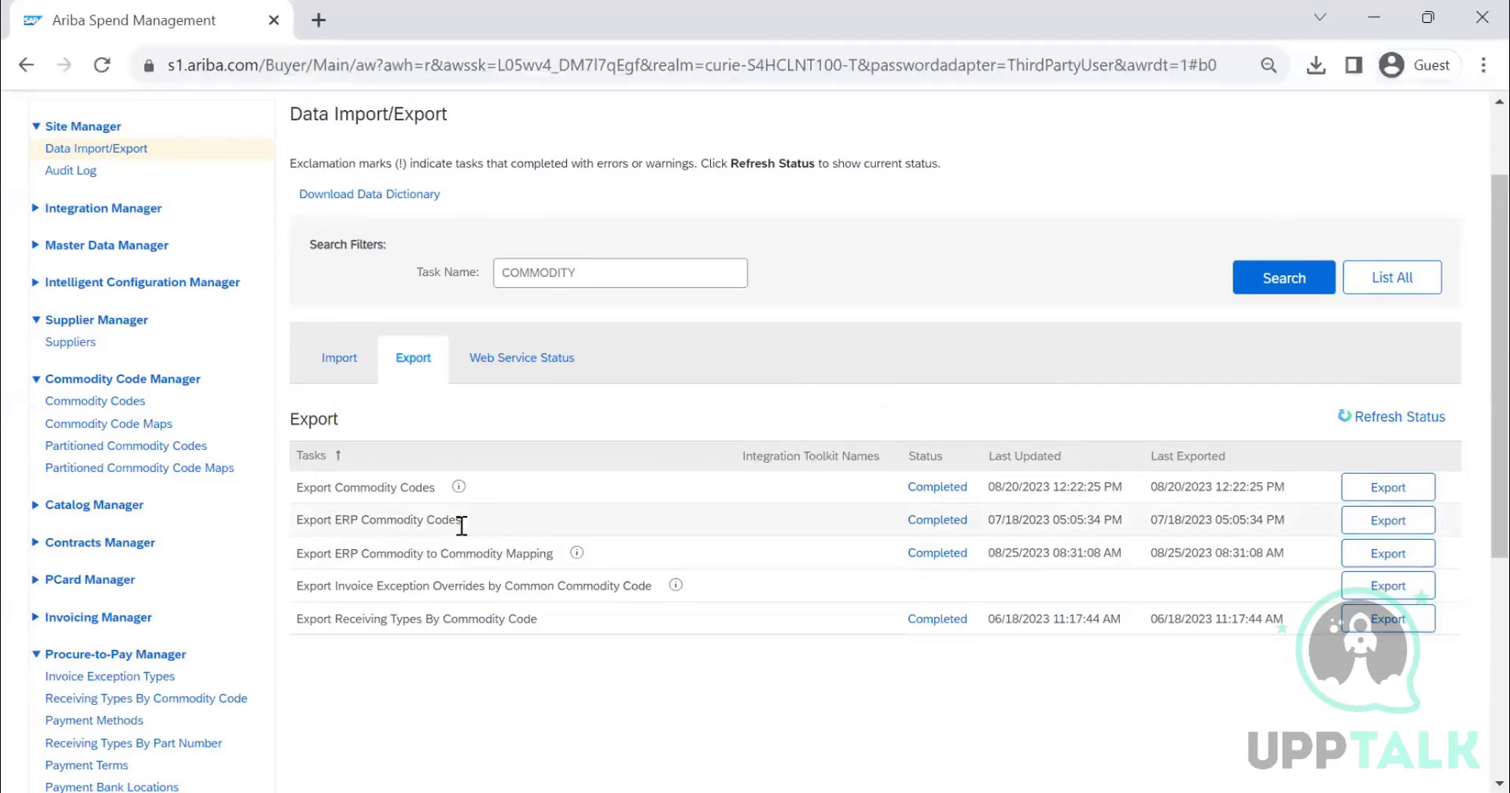
pyautogui.tripleClick(319, 522)
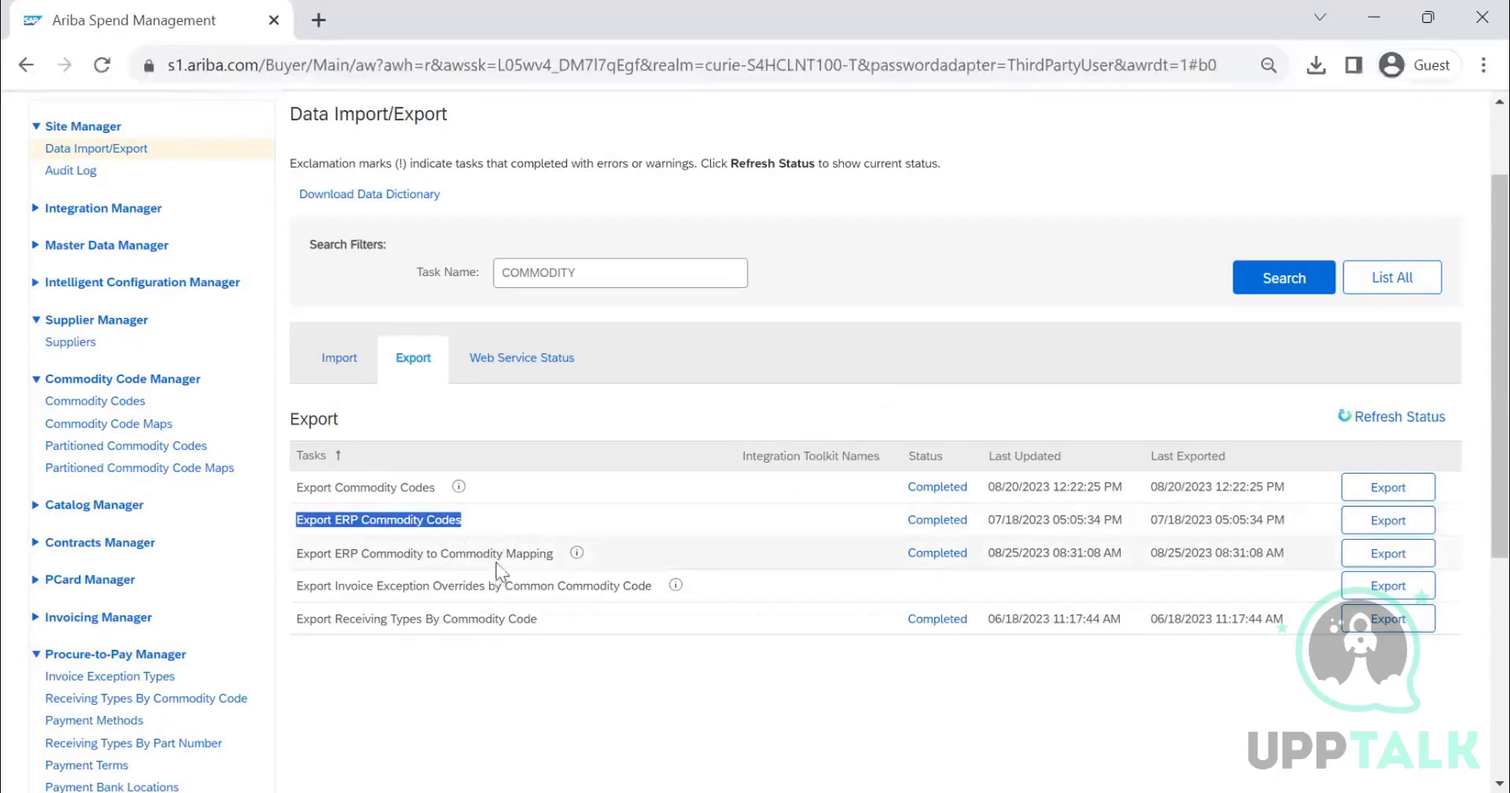
pyautogui.click(336, 360)
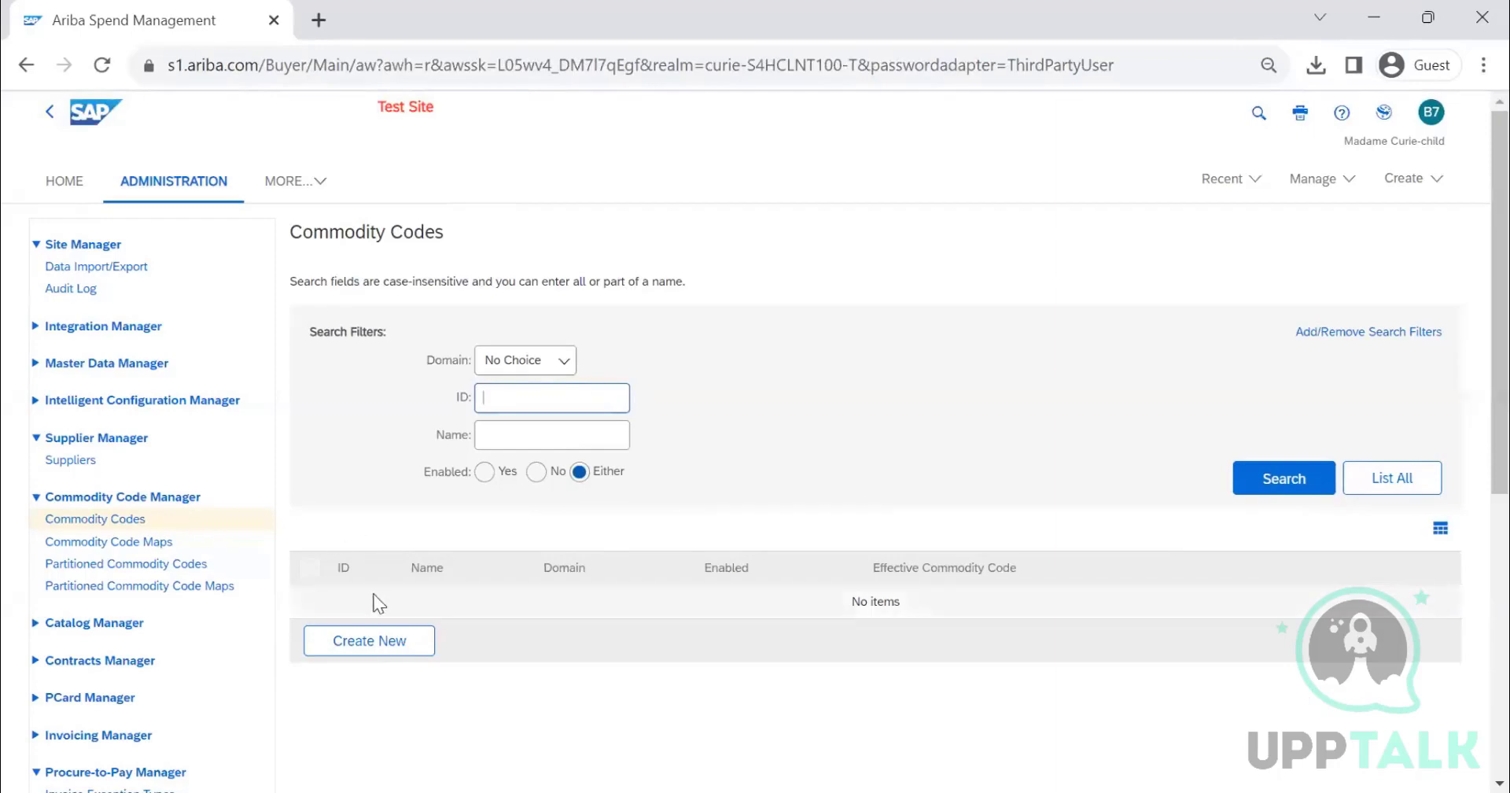
# - Start creating a new commodity code and set its domain to custom
pyautogui.click(382, 647)
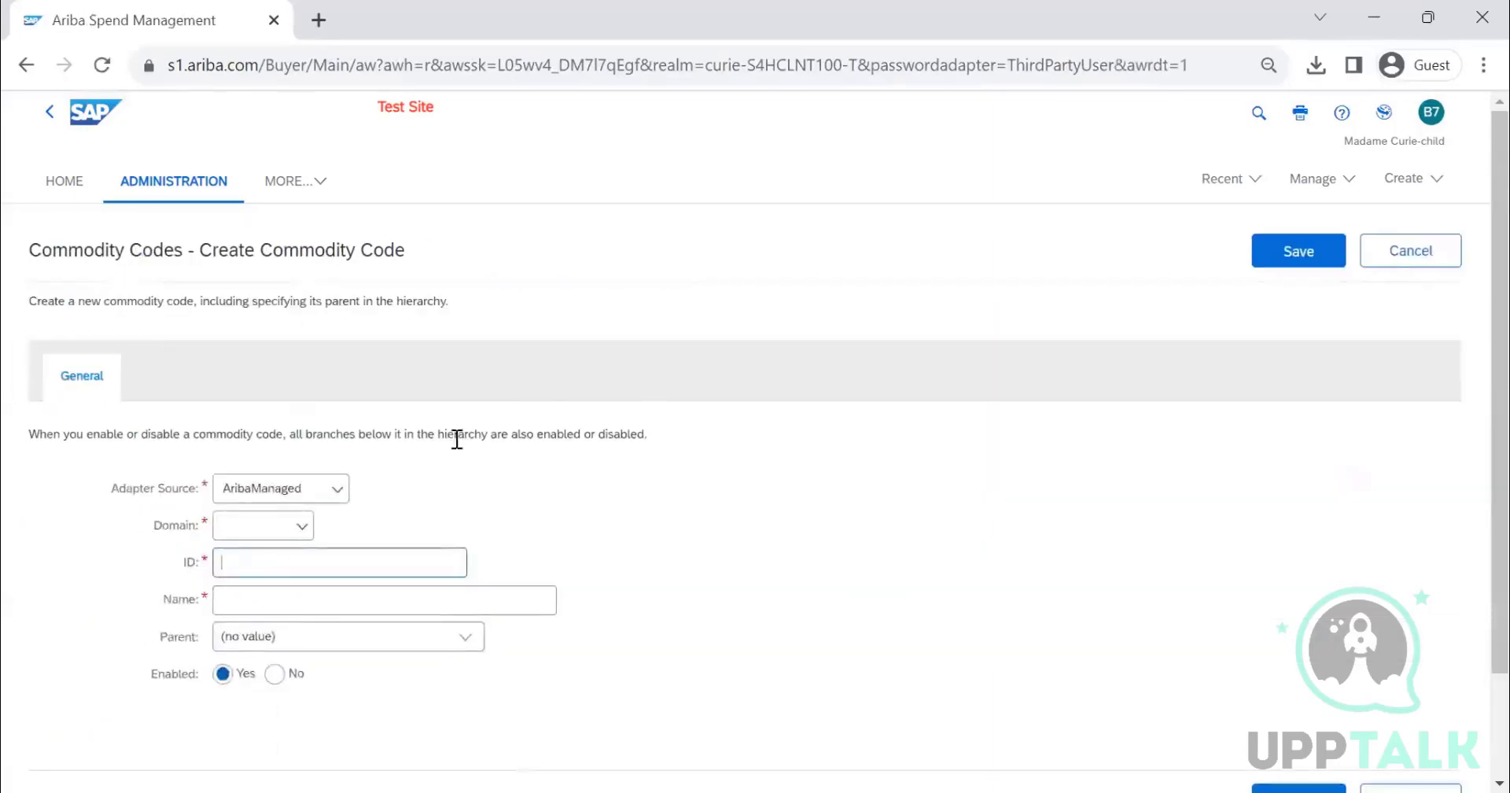
pyautogui.scroll(-1, 370, 482)
pyautogui.click(305, 448)
pyautogui.click(296, 410)
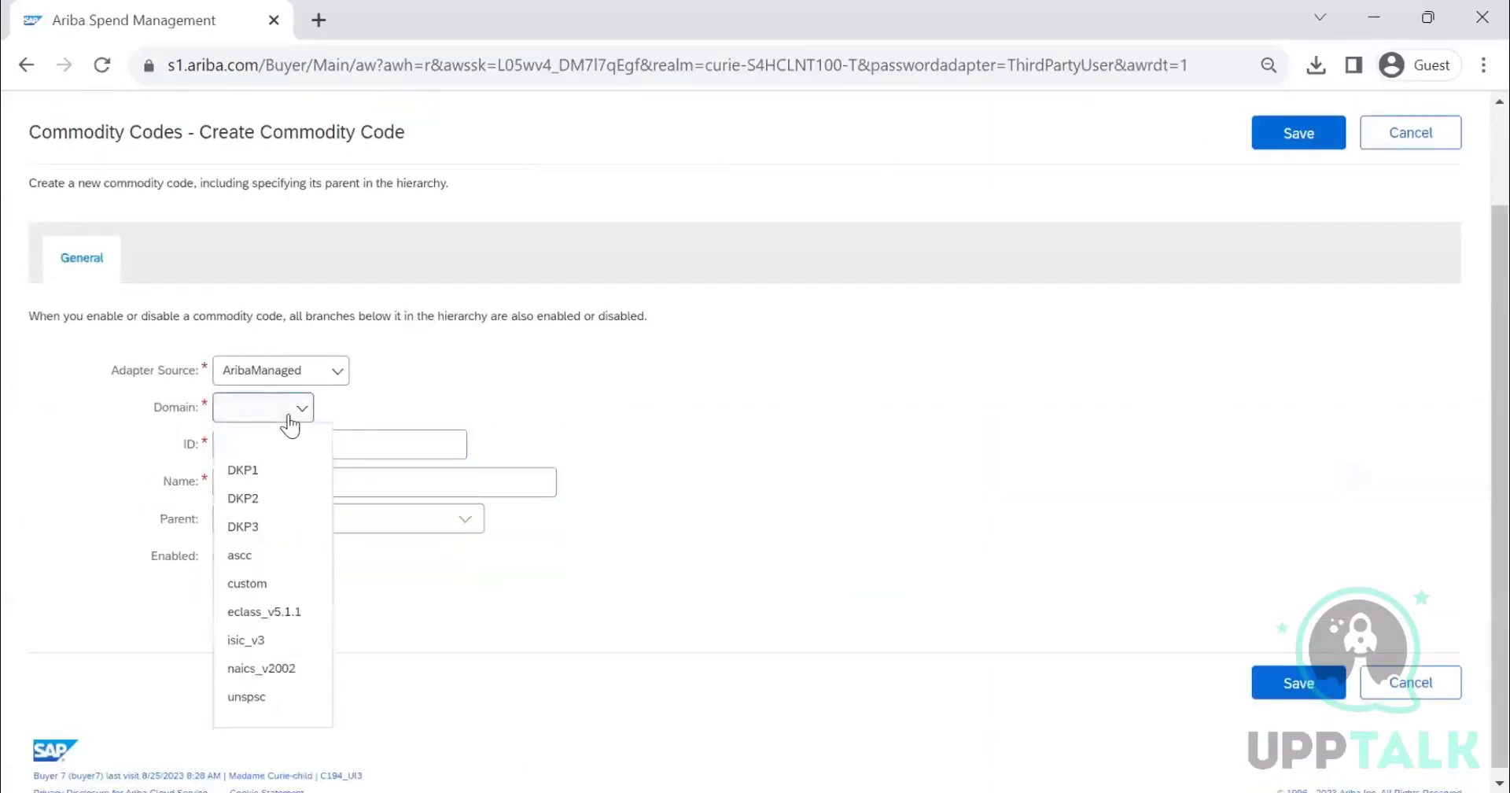
pyautogui.click(280, 582)
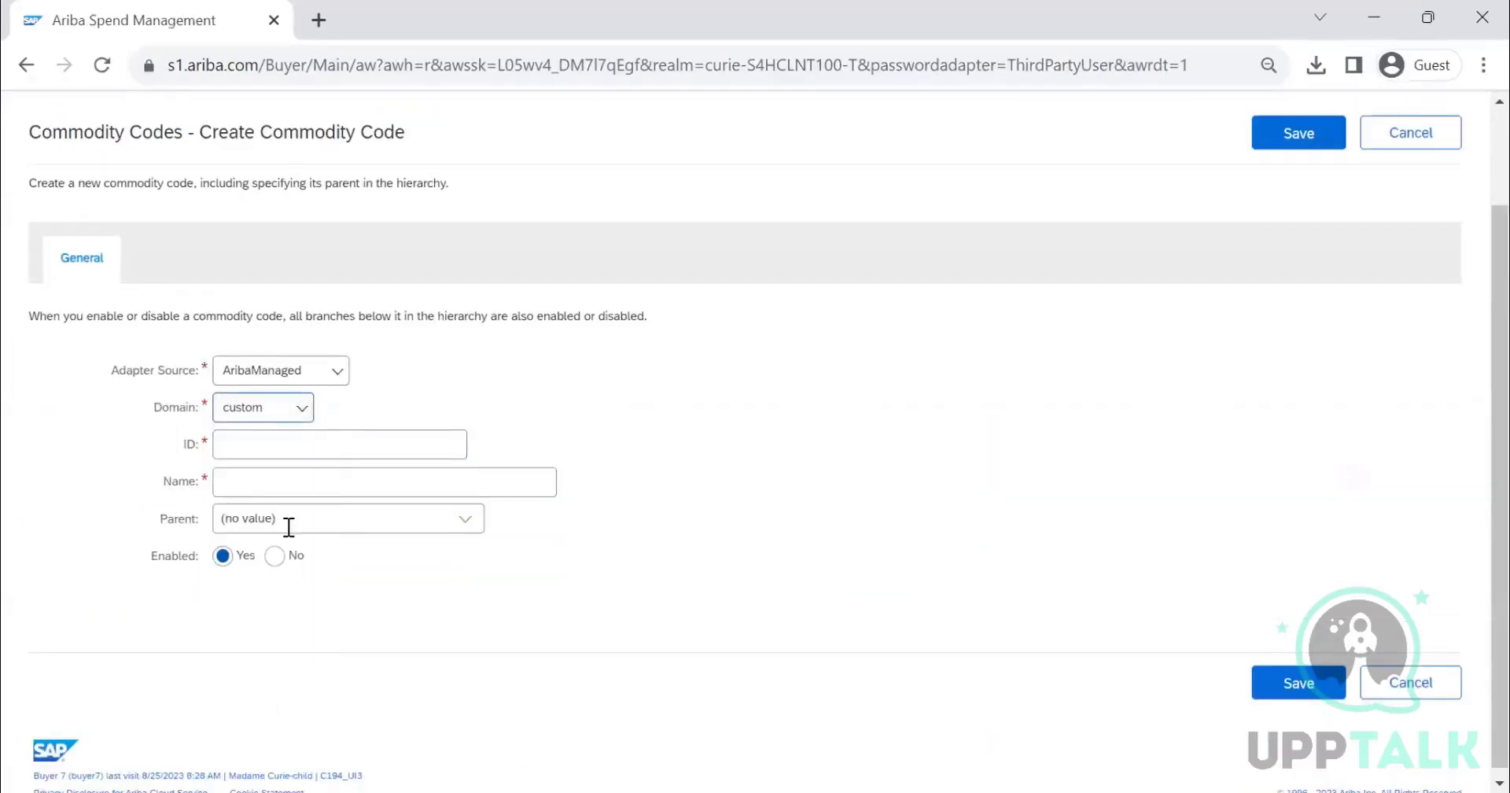
# - Enter 4523 as the commodity code ID and FURNITURE FITTING as its name
pyautogui.click(297, 441)
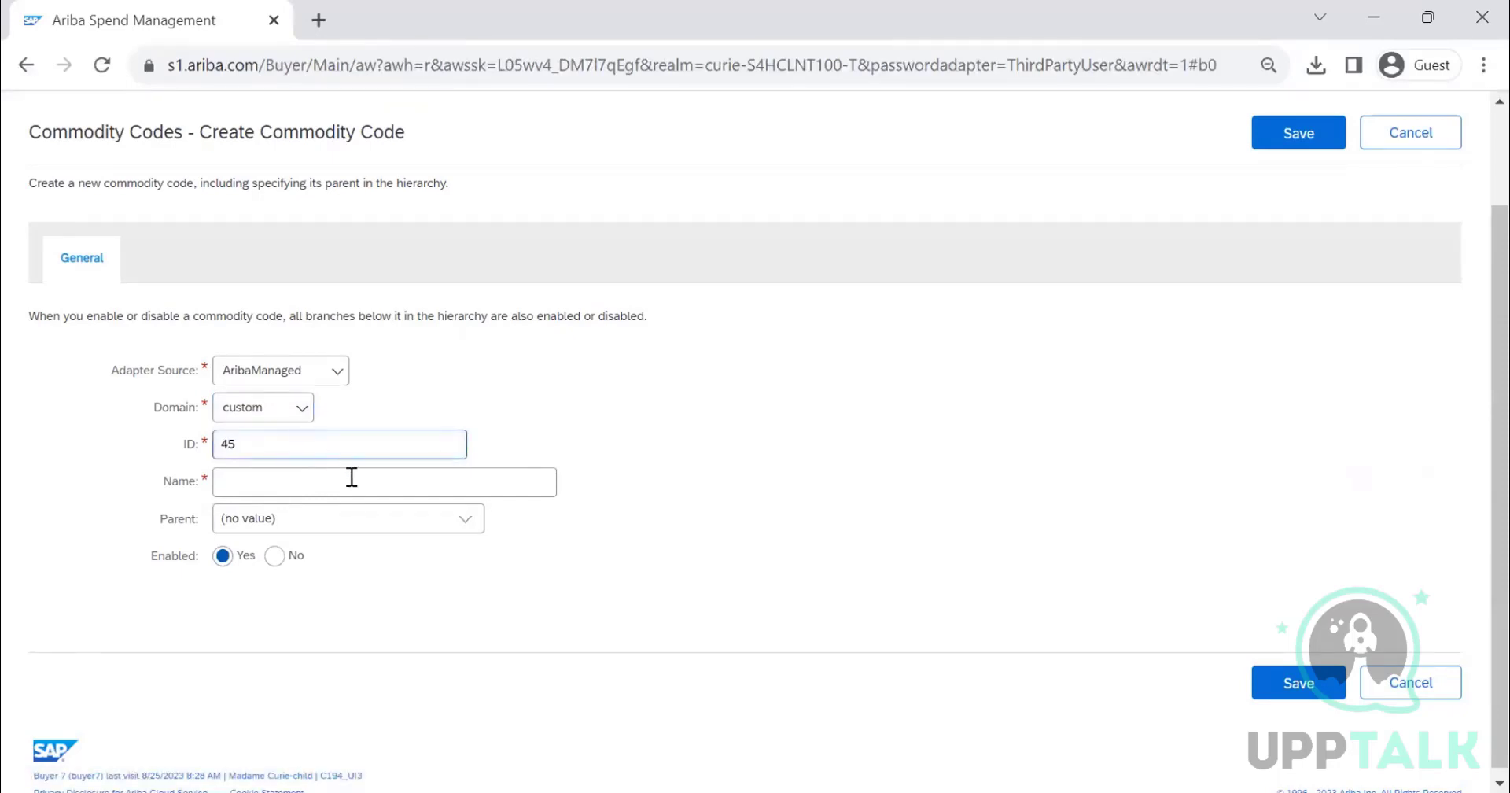
pyautogui.write('4523')
pyautogui.click(344, 482)
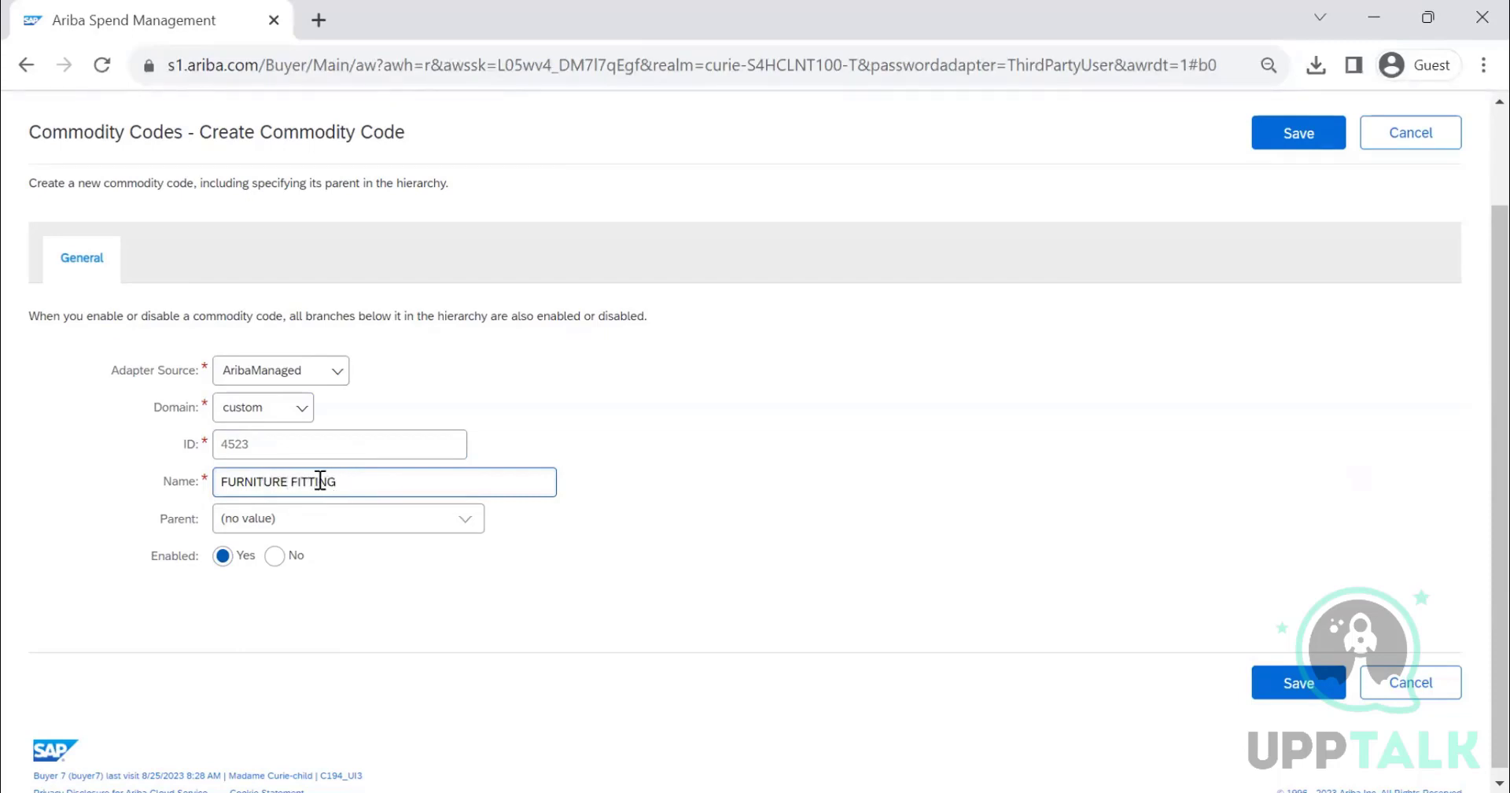
# - Search the parent chooser for commodity codes by ID 45 and close it without choosing a parent
pyautogui.click(477, 523)
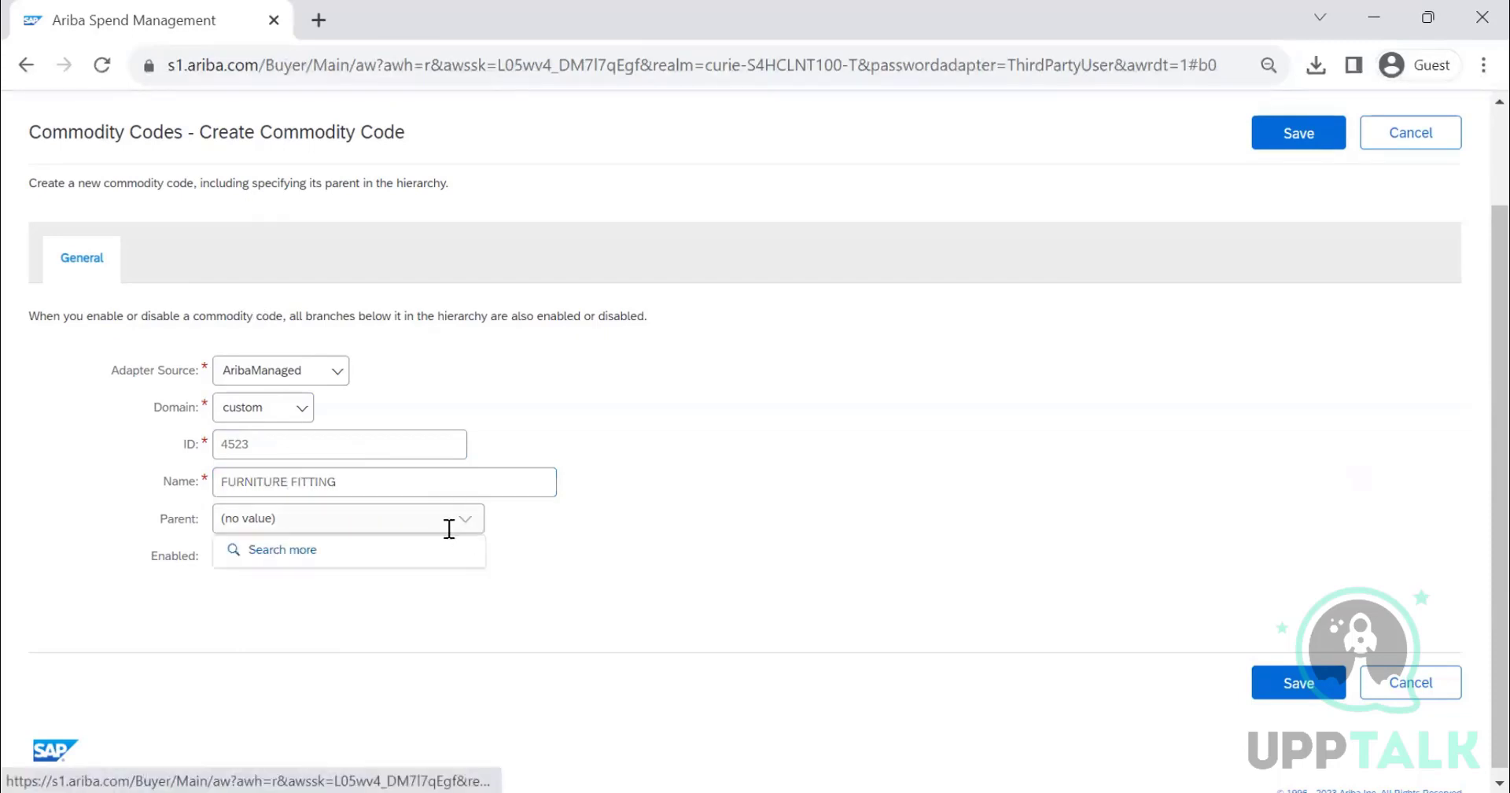
pyautogui.click(434, 548)
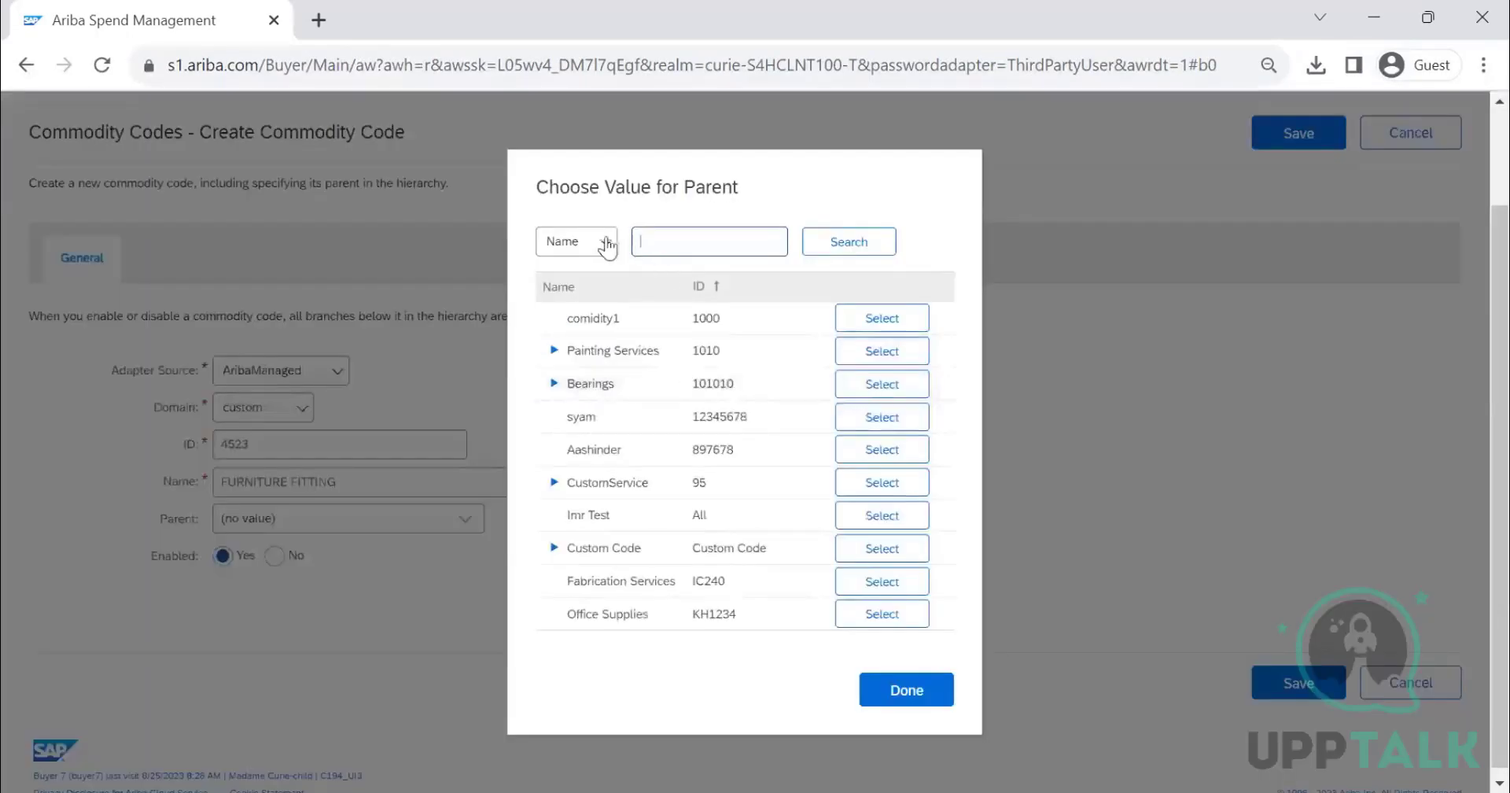
pyautogui.click(604, 242)
pyautogui.click(589, 306)
pyautogui.click(674, 243)
pyautogui.write('45')
pyautogui.click(806, 248)
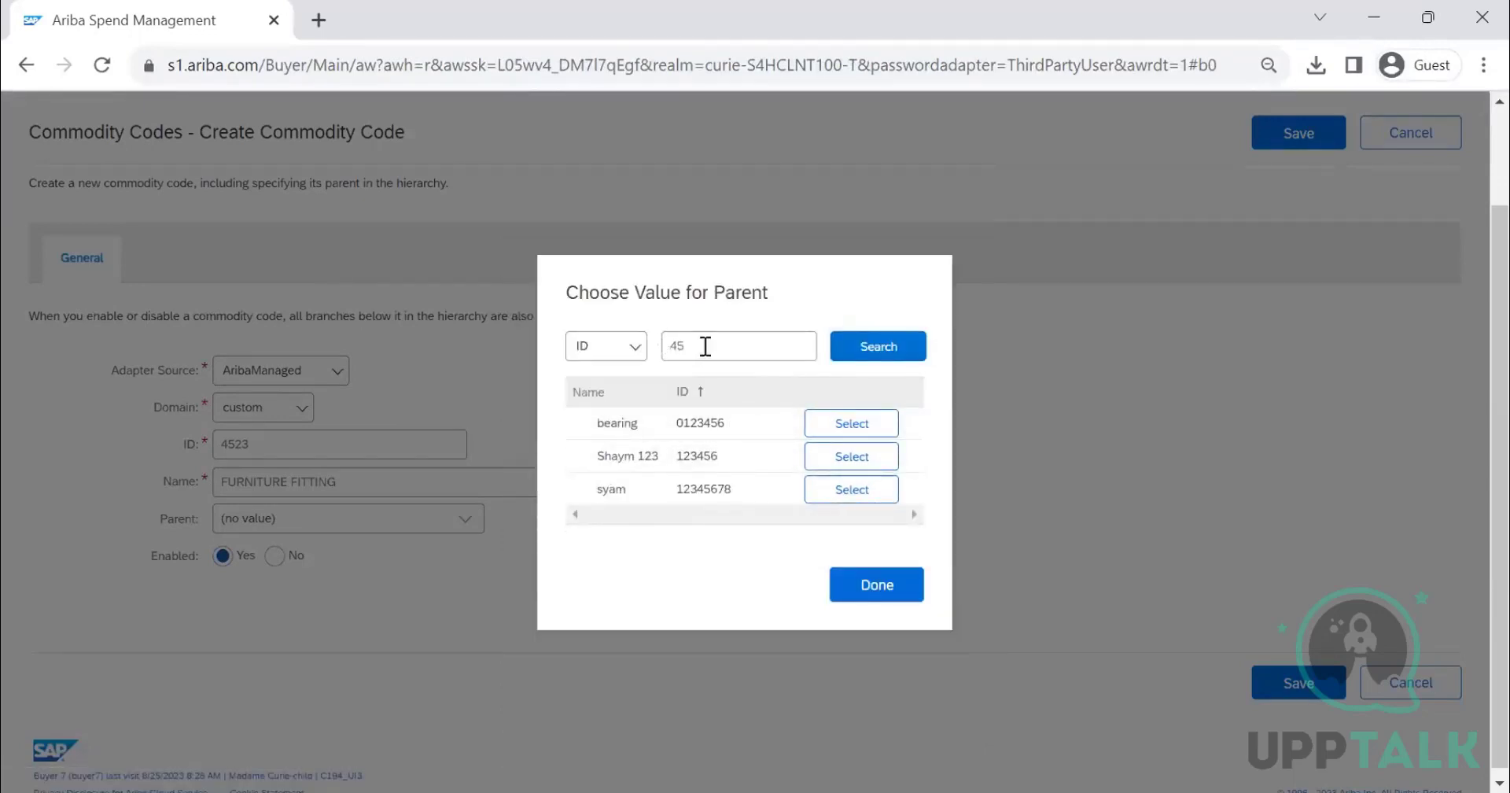
pyautogui.click(697, 345)
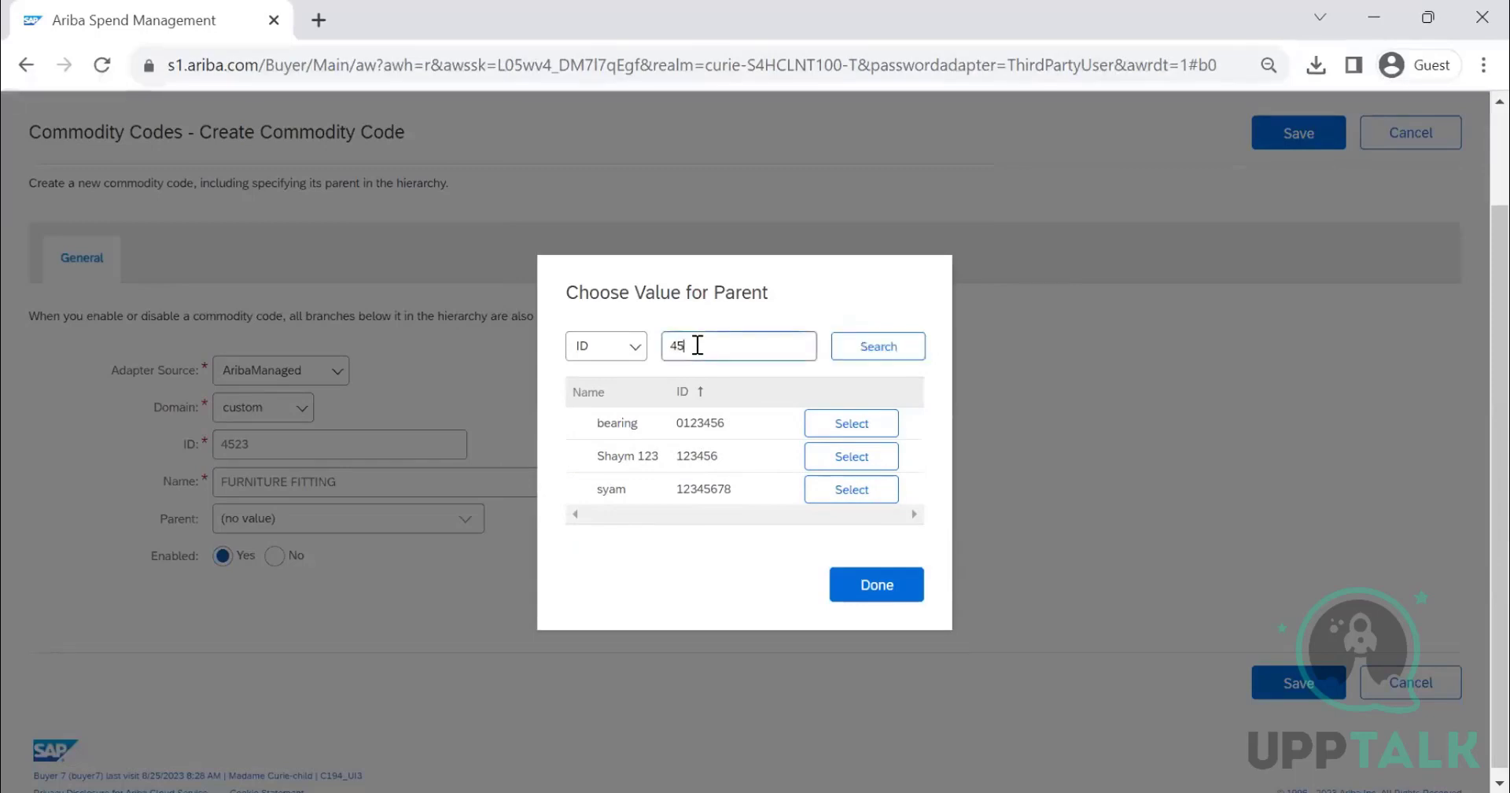
pyautogui.click(899, 593)
# - Save the new FURNITURE FITTING commodity code and search the commodity code list by the name FURNITURE
pyautogui.click(1284, 135)
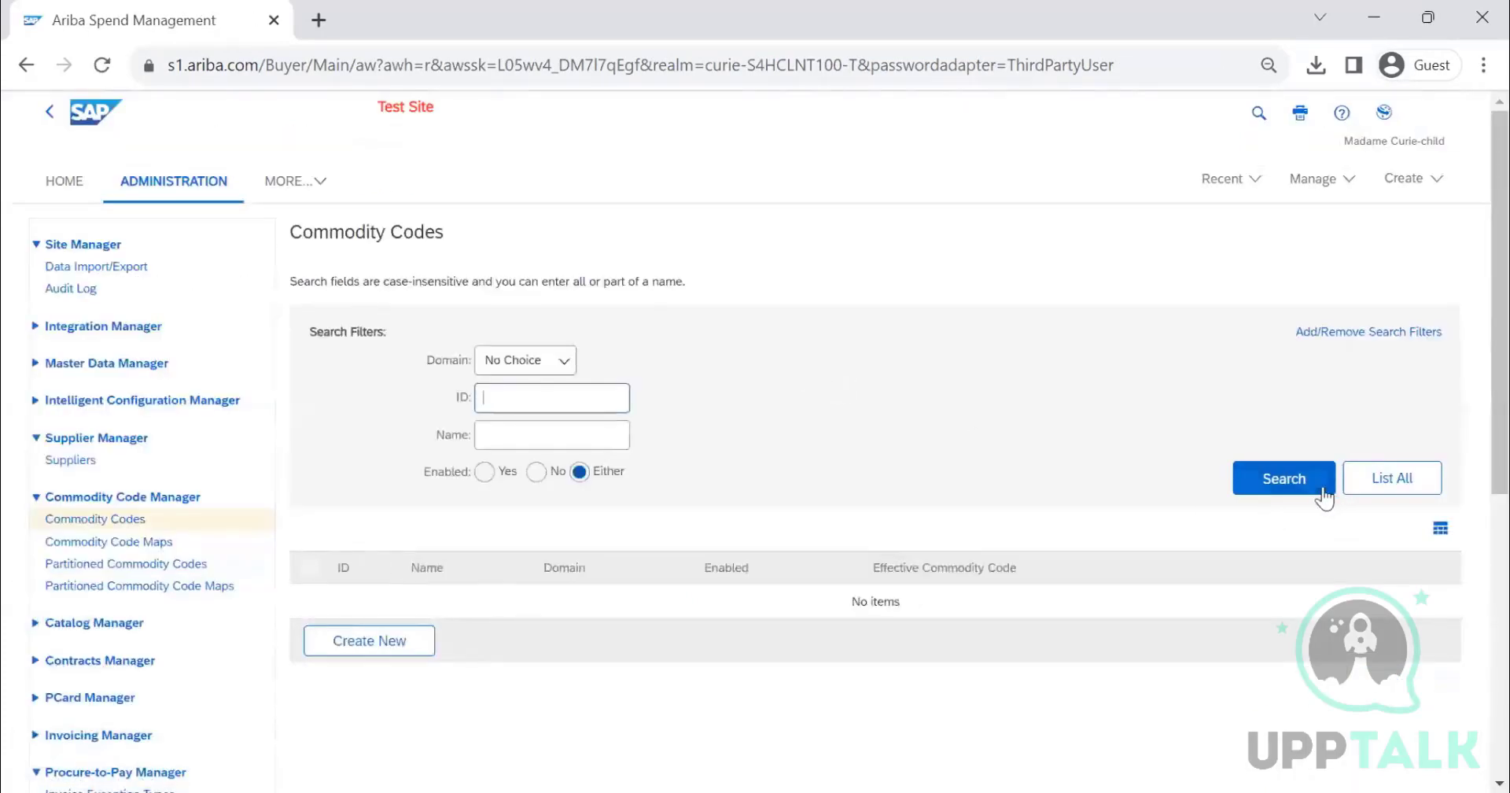
pyautogui.click(1324, 491)
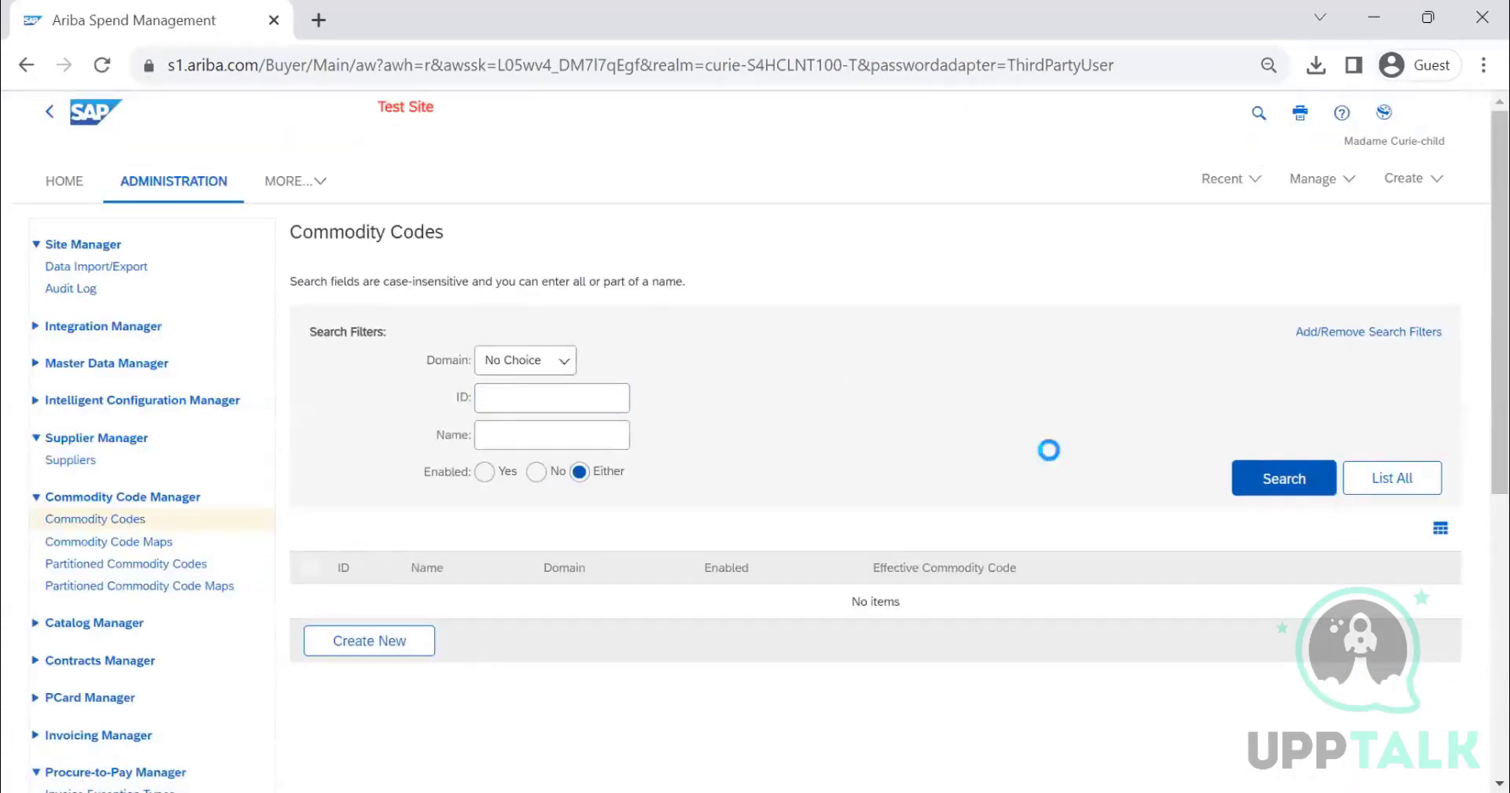
pyautogui.click(606, 422)
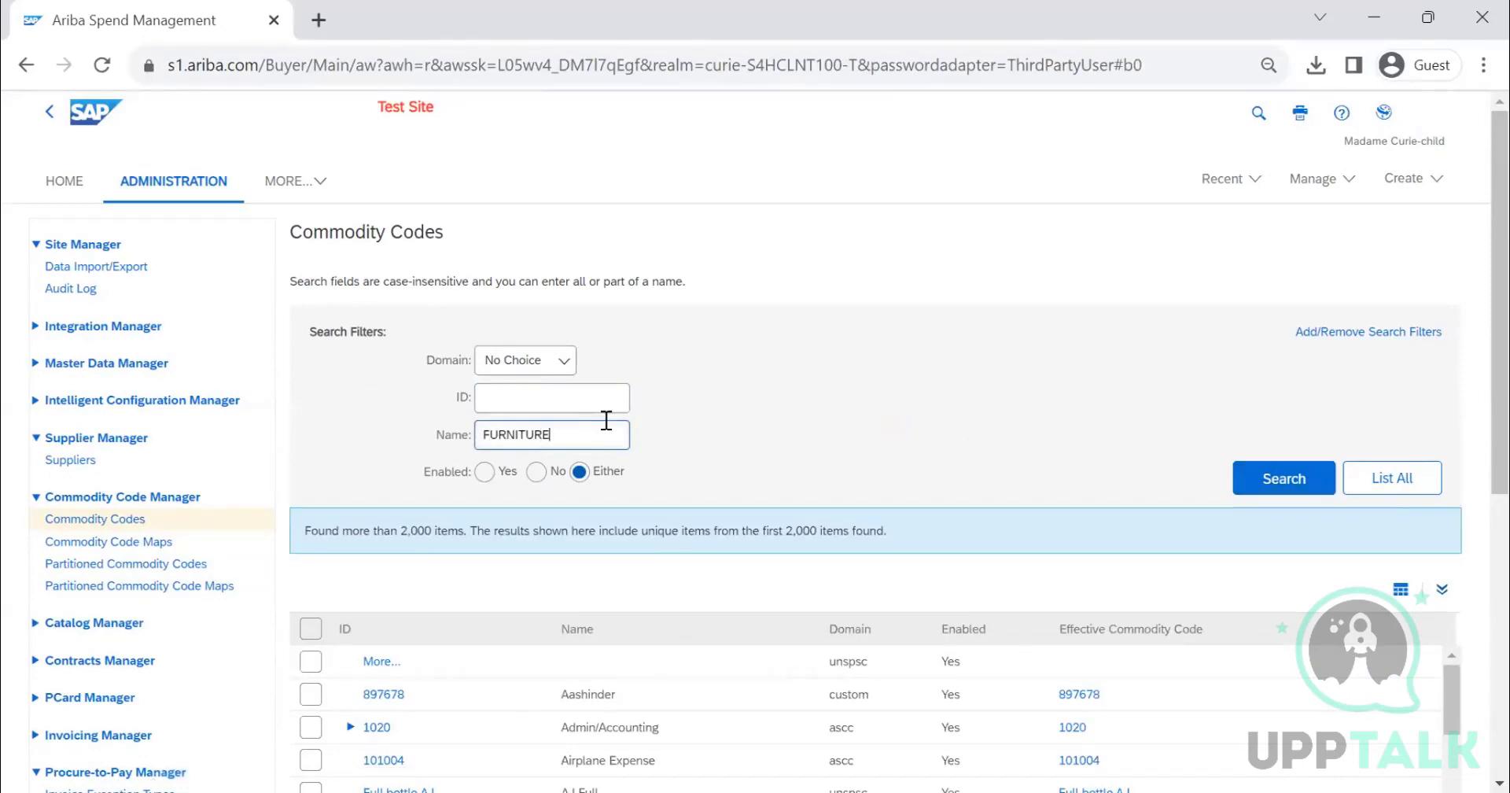
pyautogui.write('FURNITURE')
pyautogui.press('Return')
pyautogui.scroll(-3, 638, 418)
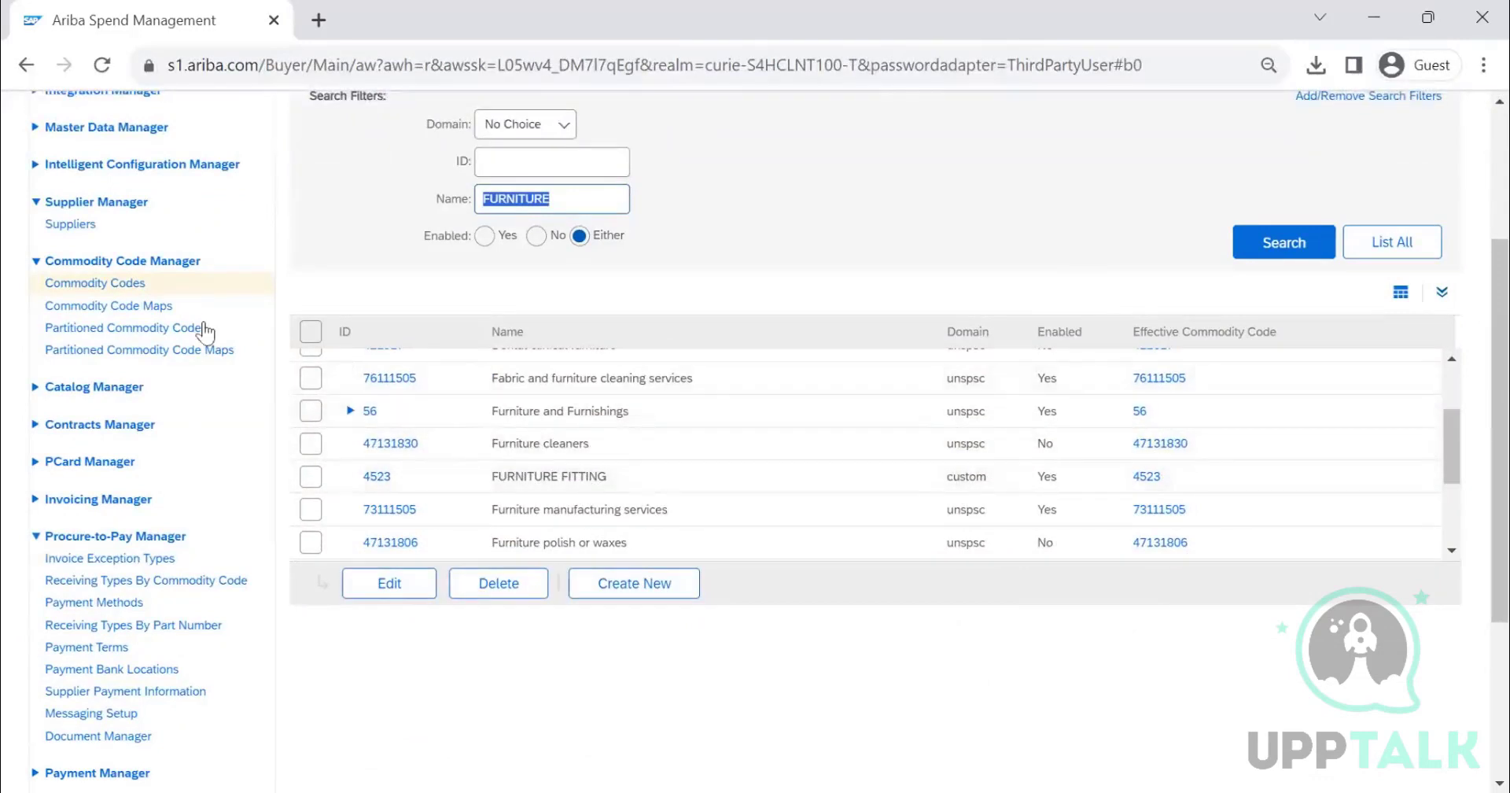
# - Start a new commodity code map and set its Domain From to custom
pyautogui.click(161, 307)
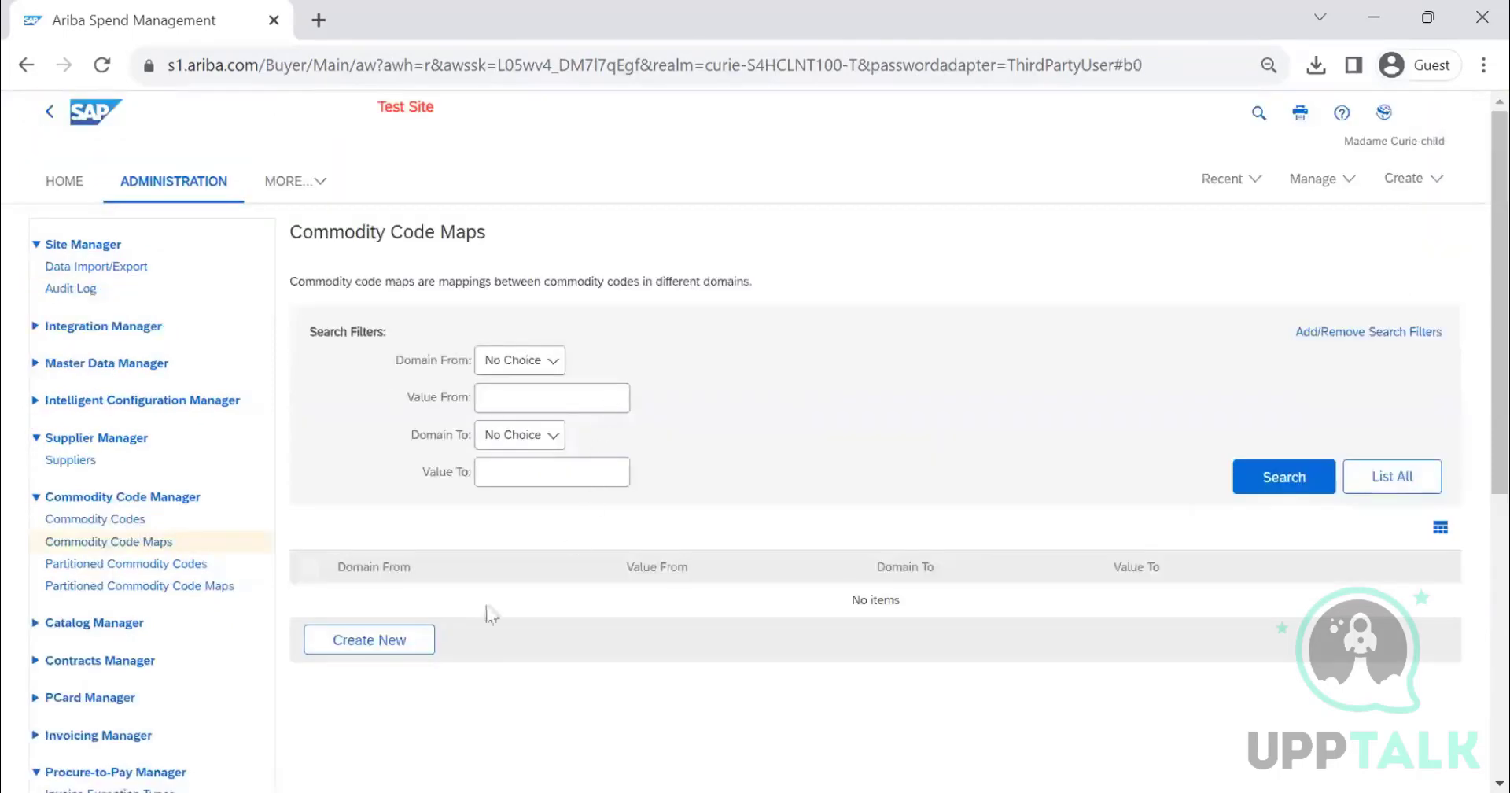
pyautogui.click(371, 641)
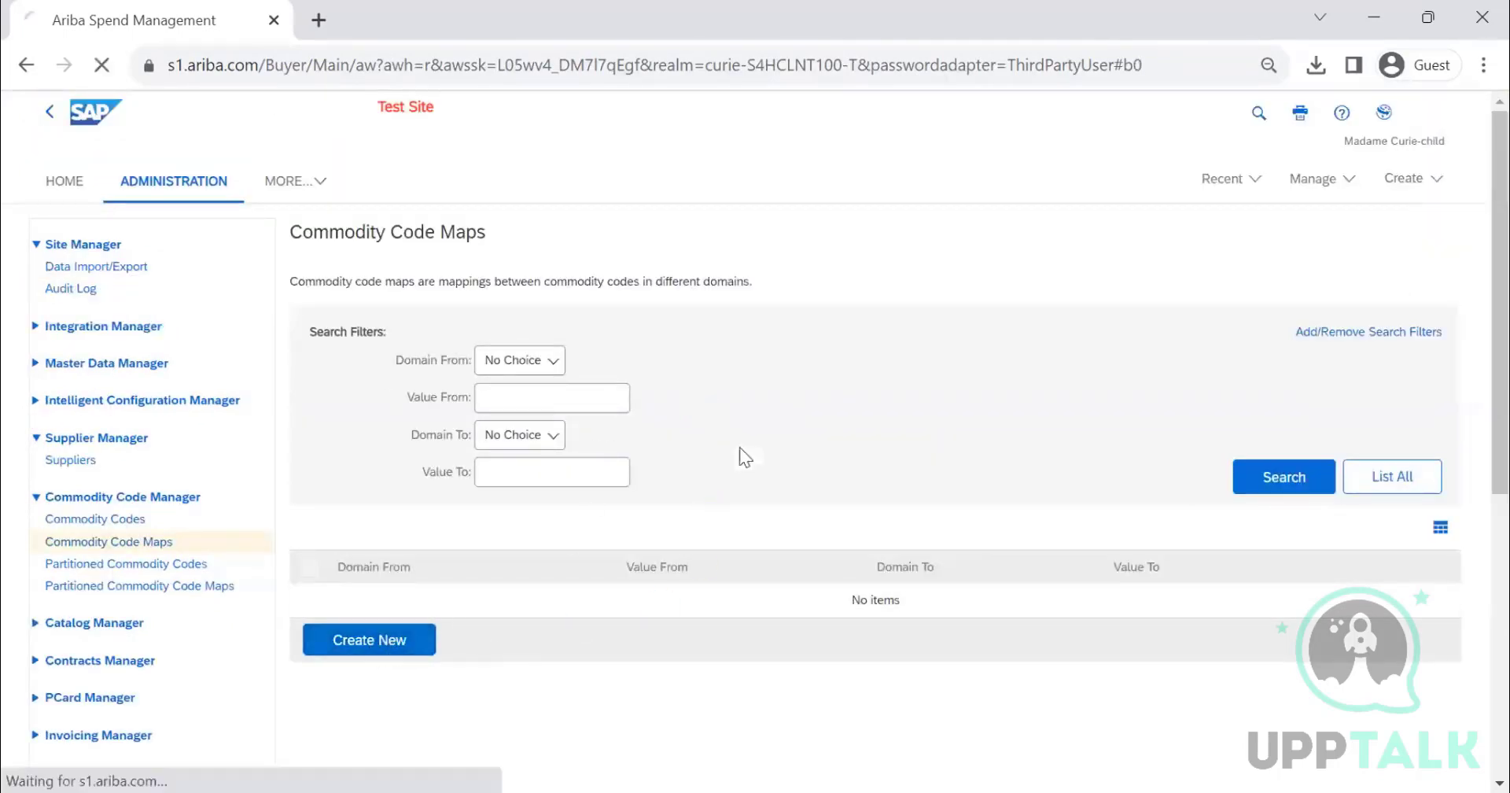
pyautogui.scroll(-1, 595, 354)
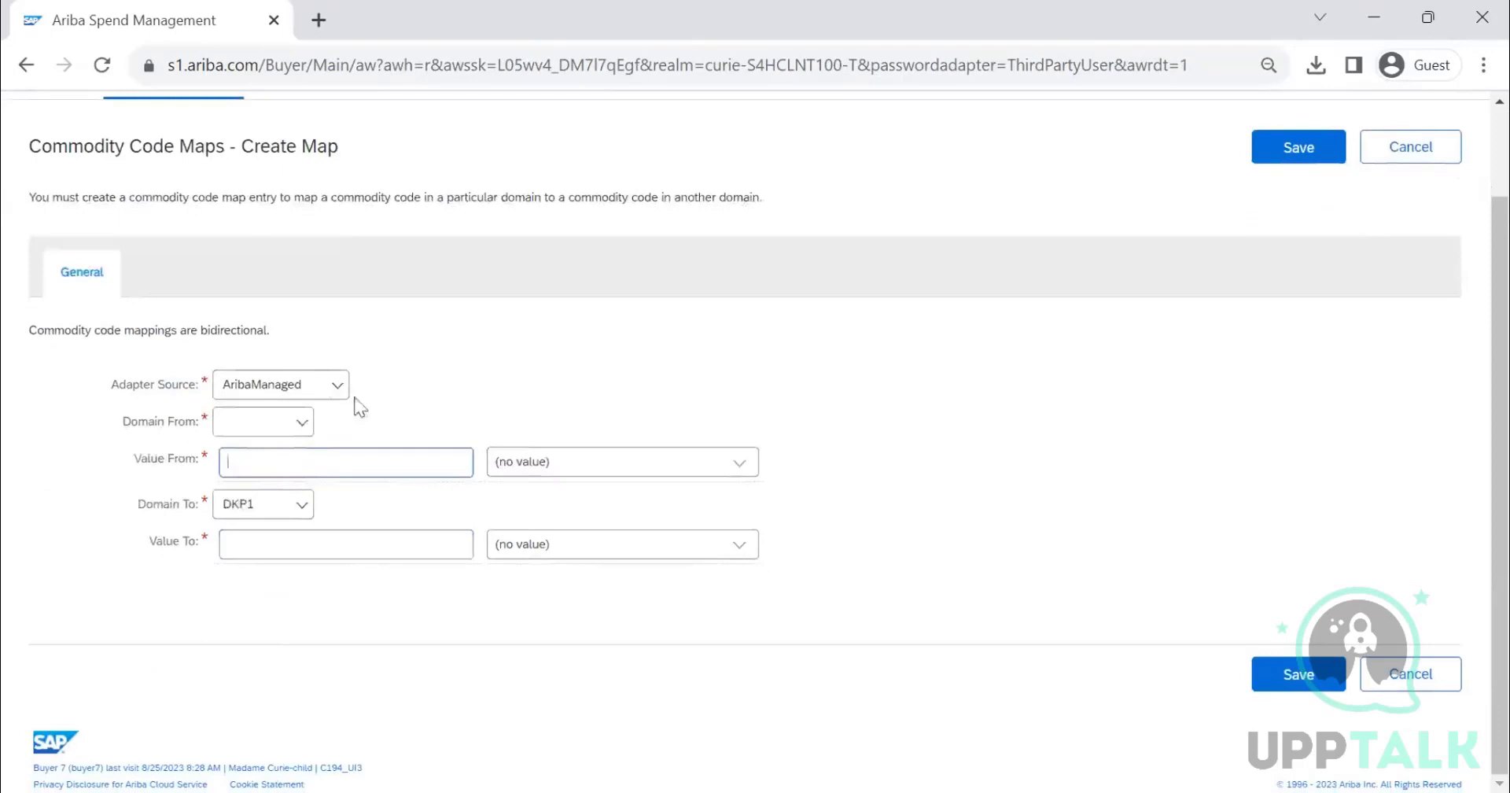
pyautogui.click(300, 423)
pyautogui.click(265, 599)
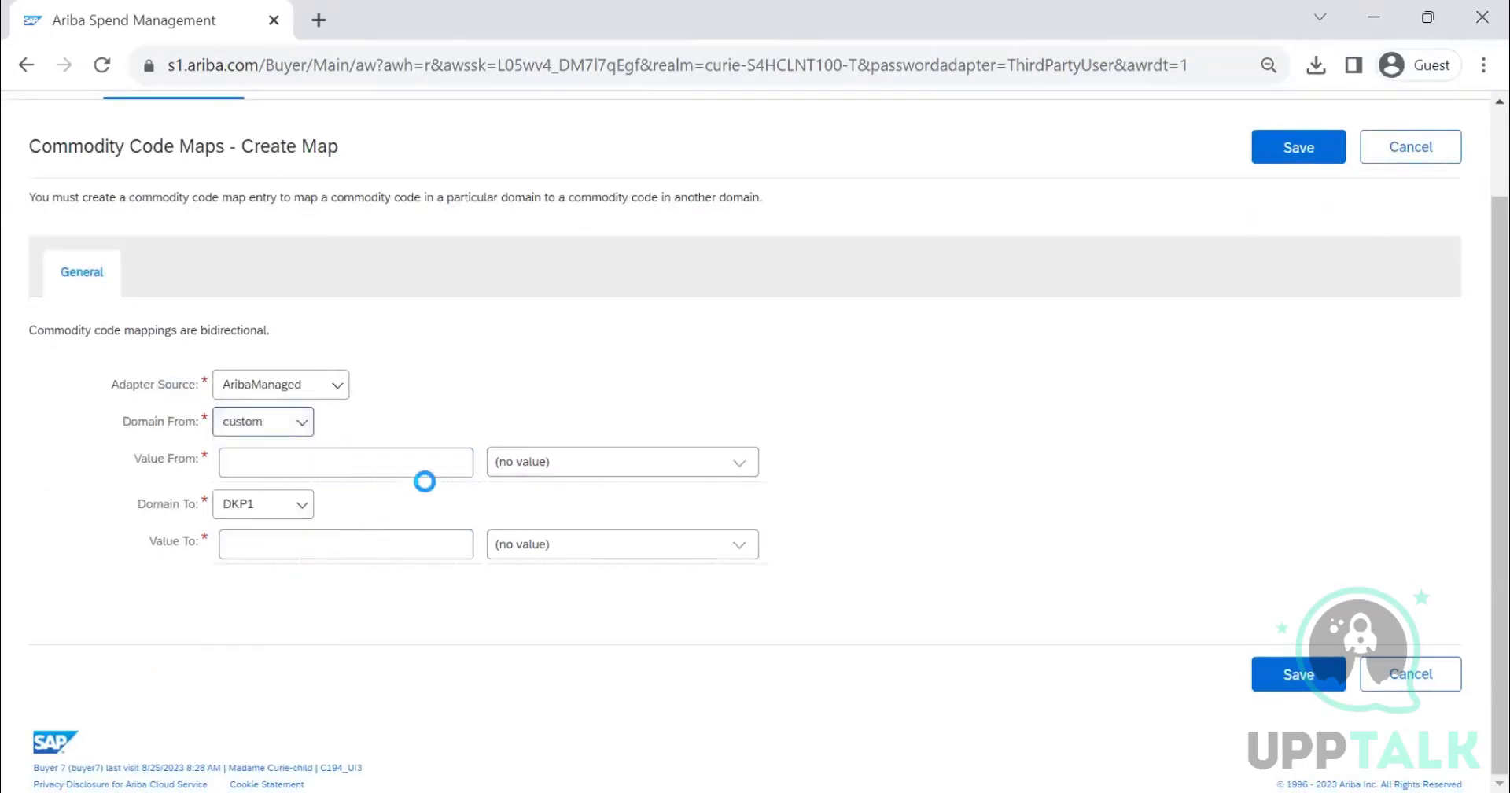
# - Set the map's Value From to commodity code 4523, FURNITURE FITTING, searching the chooser by ID
pyautogui.write('4523')
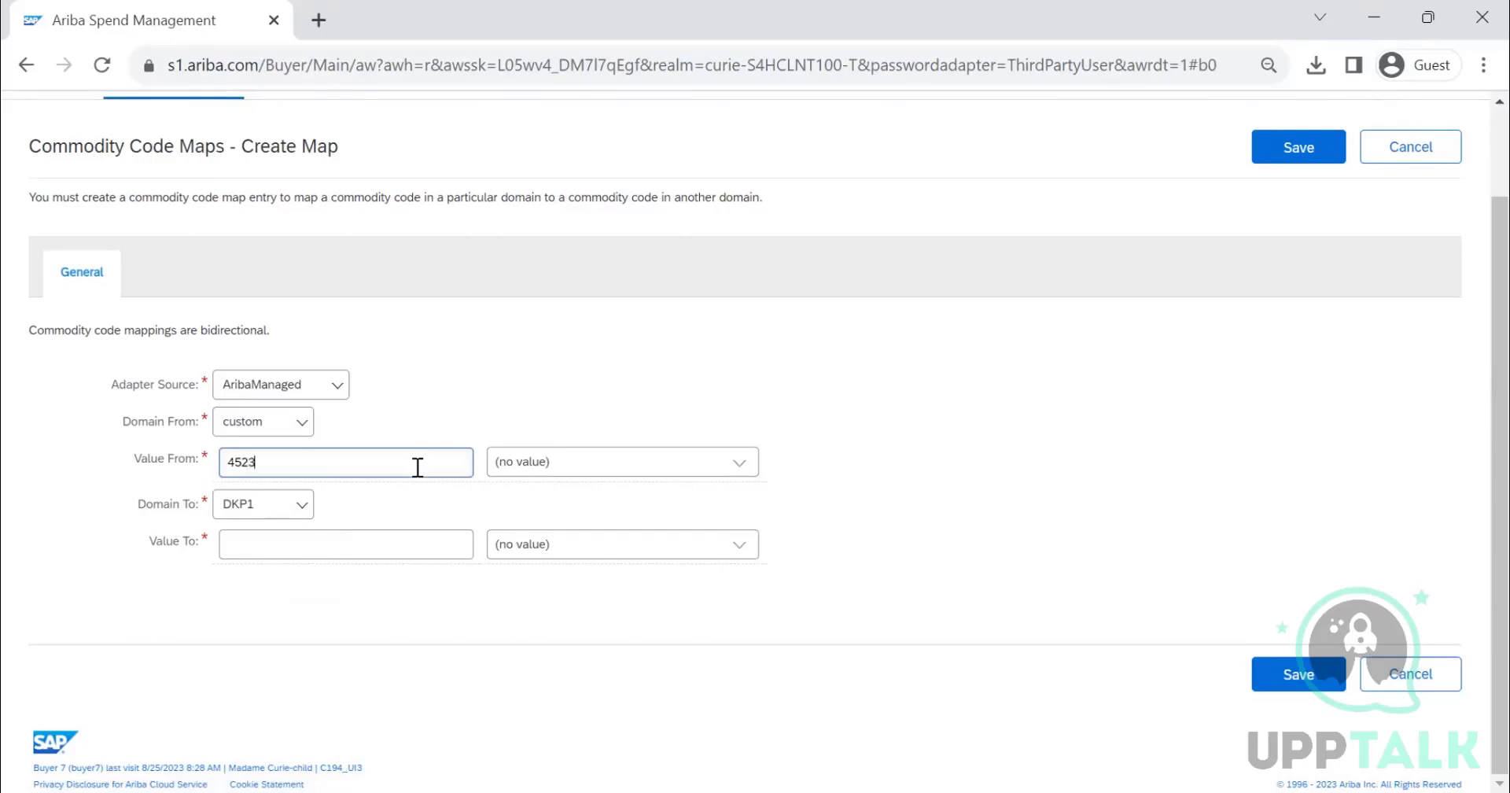
pyautogui.click(739, 463)
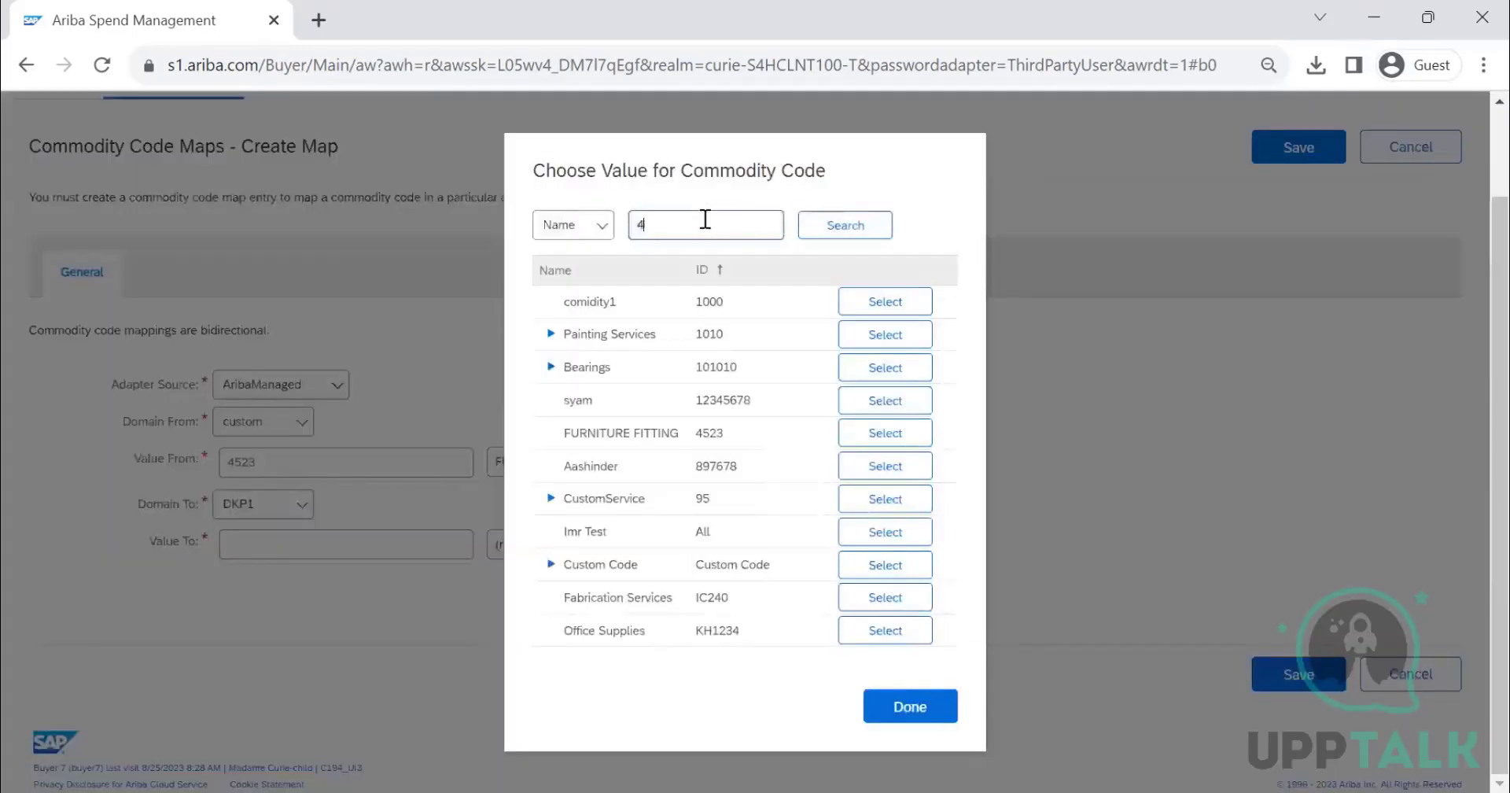
pyautogui.write('523')
pyautogui.click(600, 228)
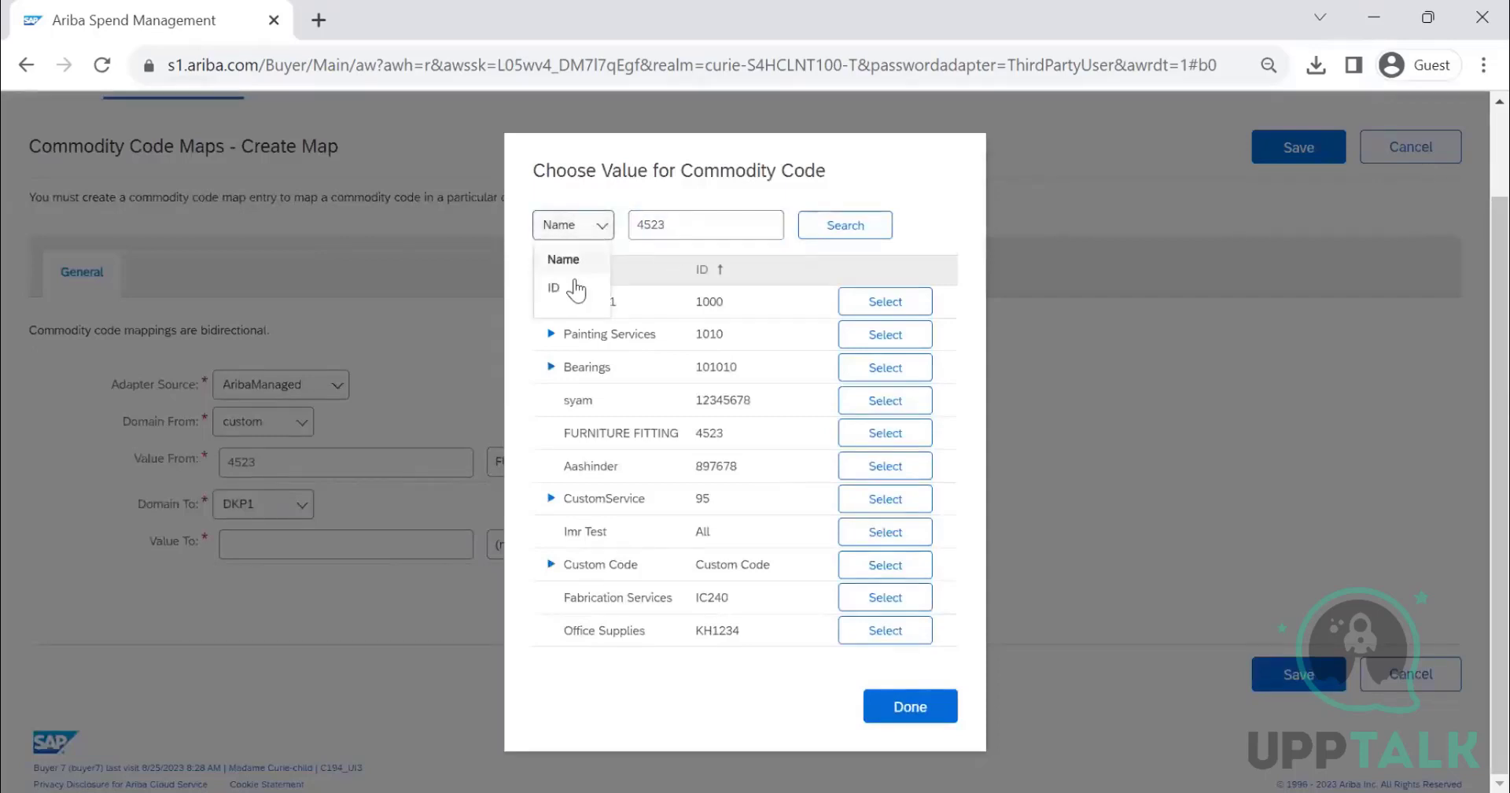
pyautogui.click(576, 288)
pyautogui.click(846, 227)
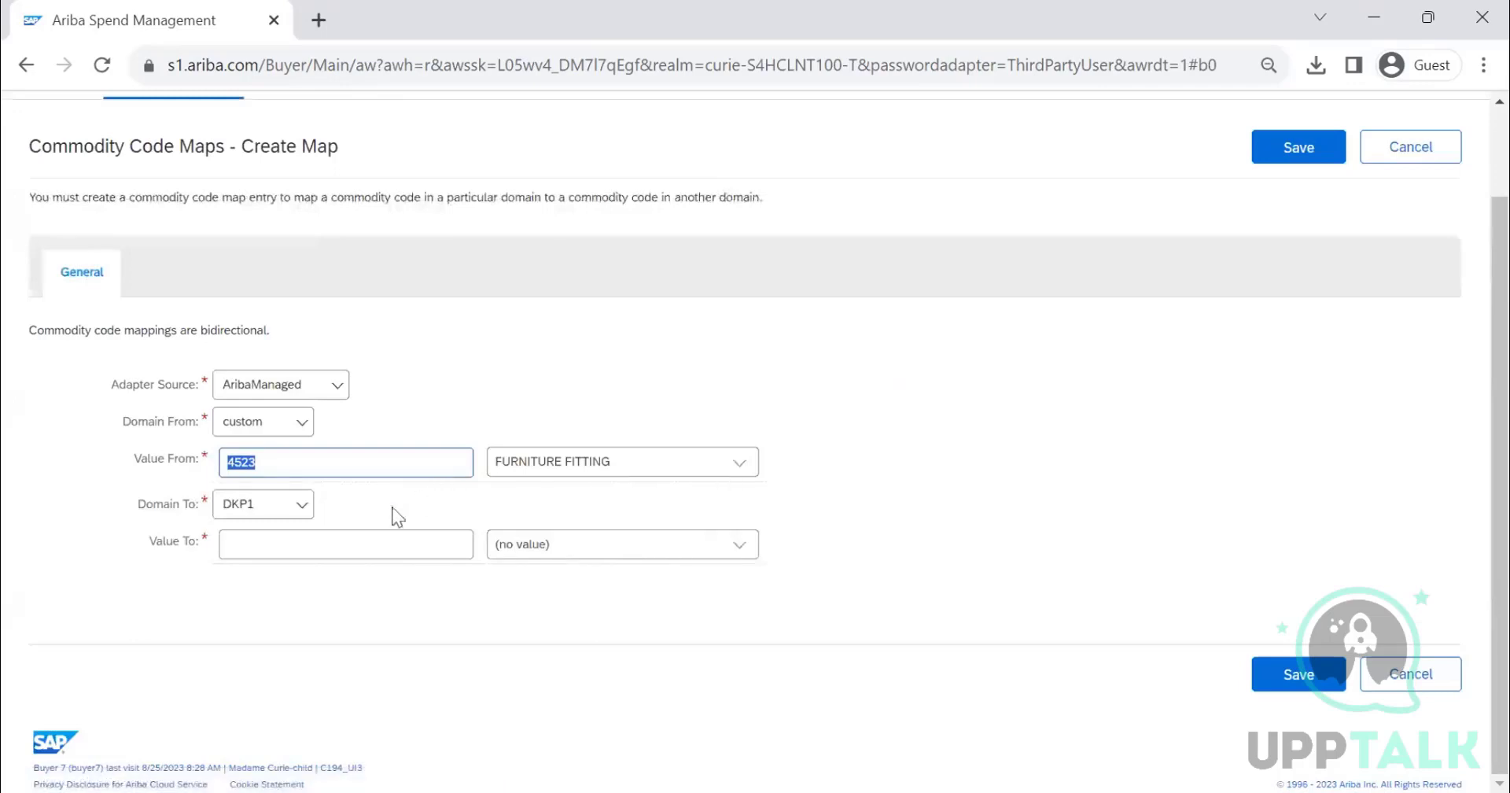
# - Map it to the unspsc domain value 73111505, Furniture manufacturing services, and save the commodity code map
pyautogui.click(264, 513)
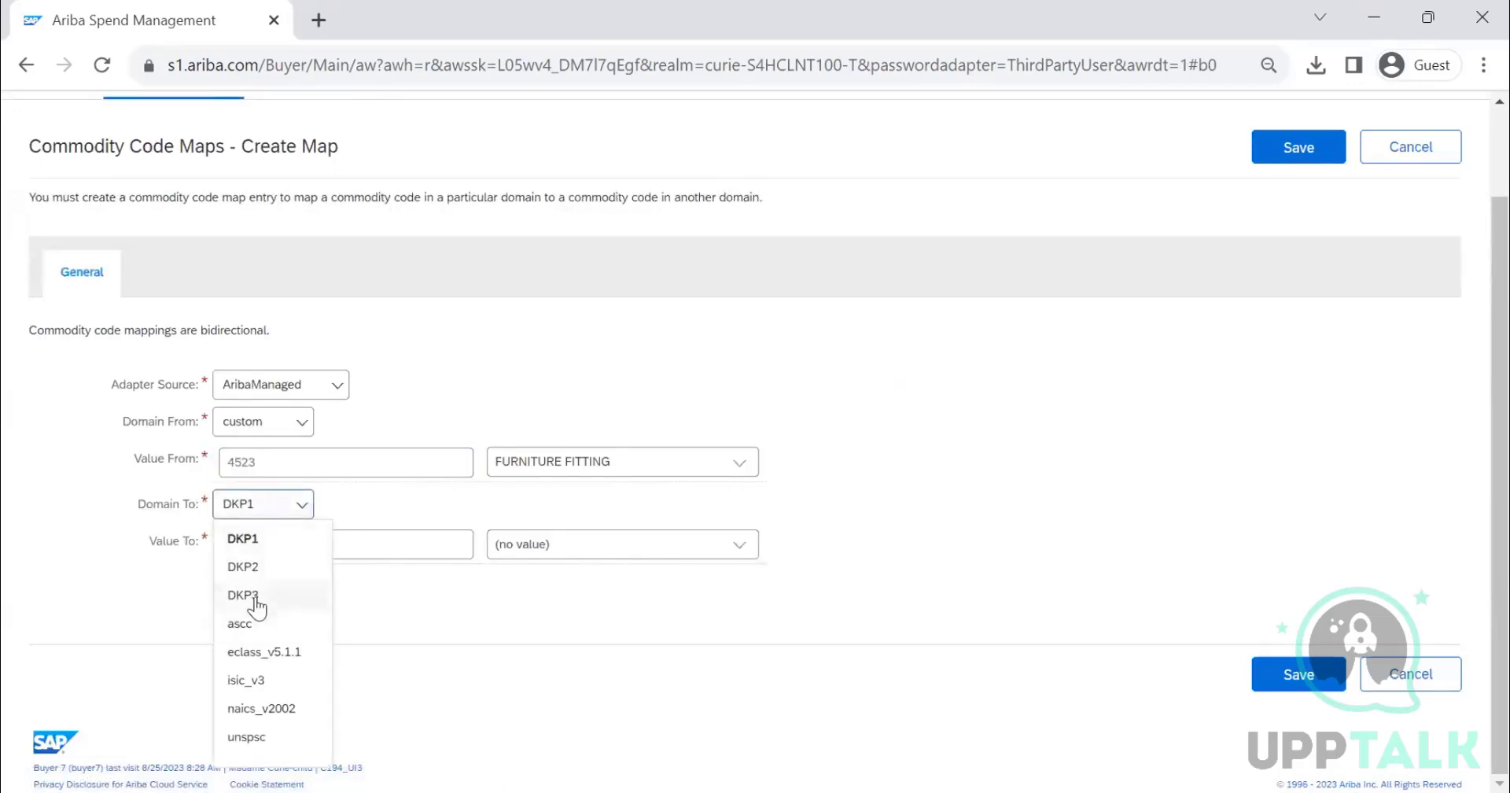
pyautogui.click(250, 736)
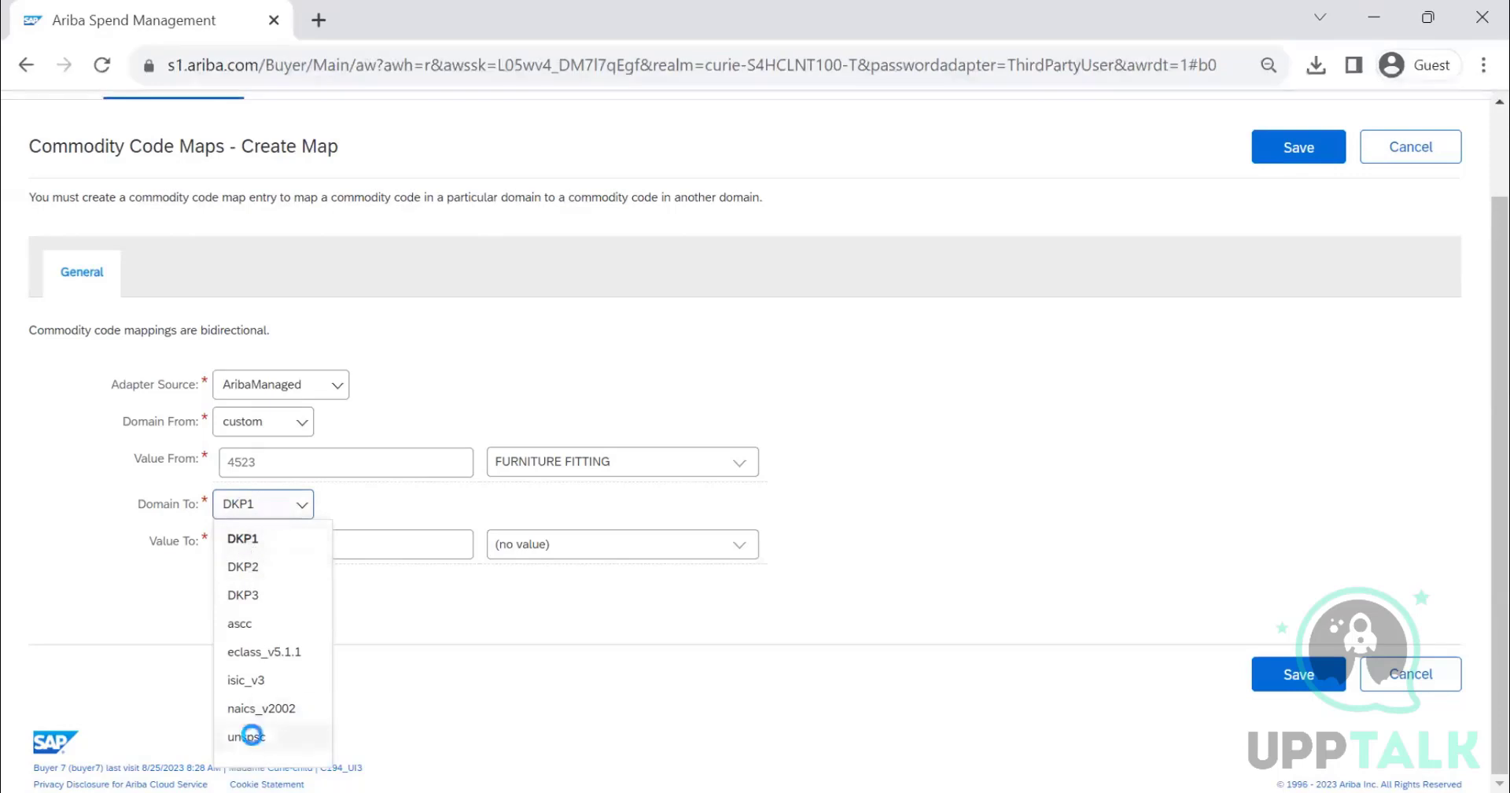
pyautogui.click(739, 544)
pyautogui.click(707, 574)
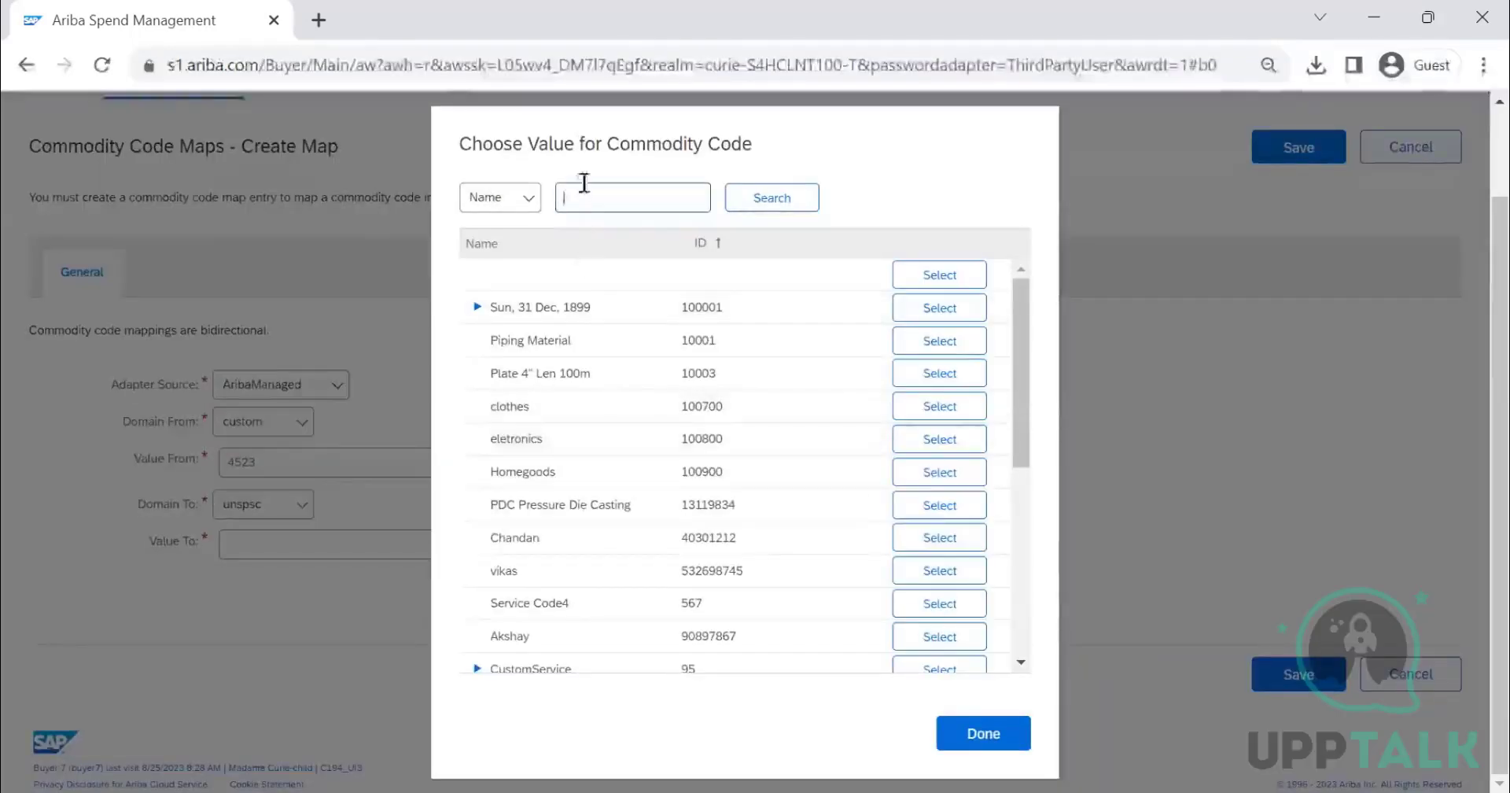
pyautogui.write('NITURE')
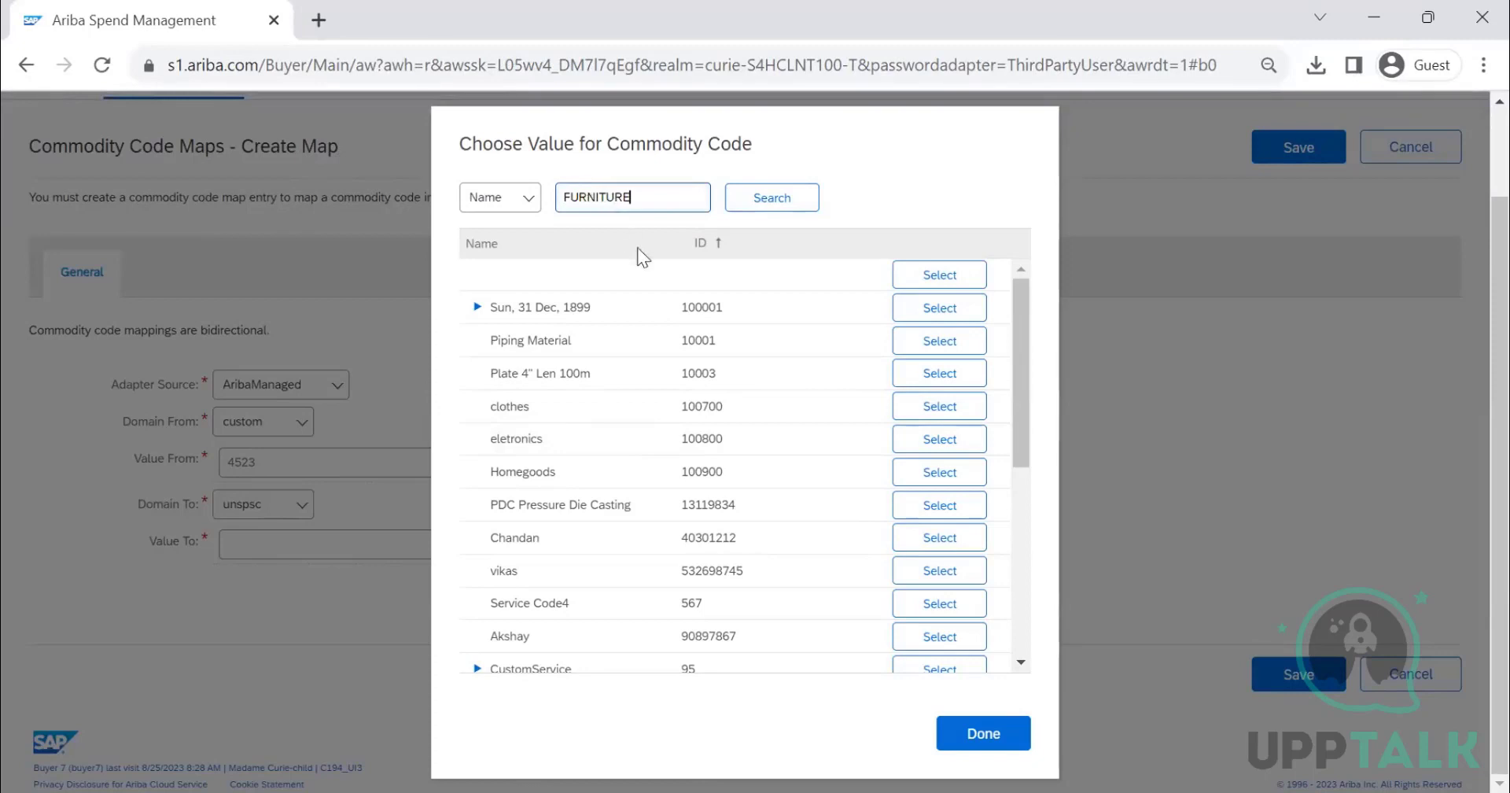
pyautogui.press('Return')
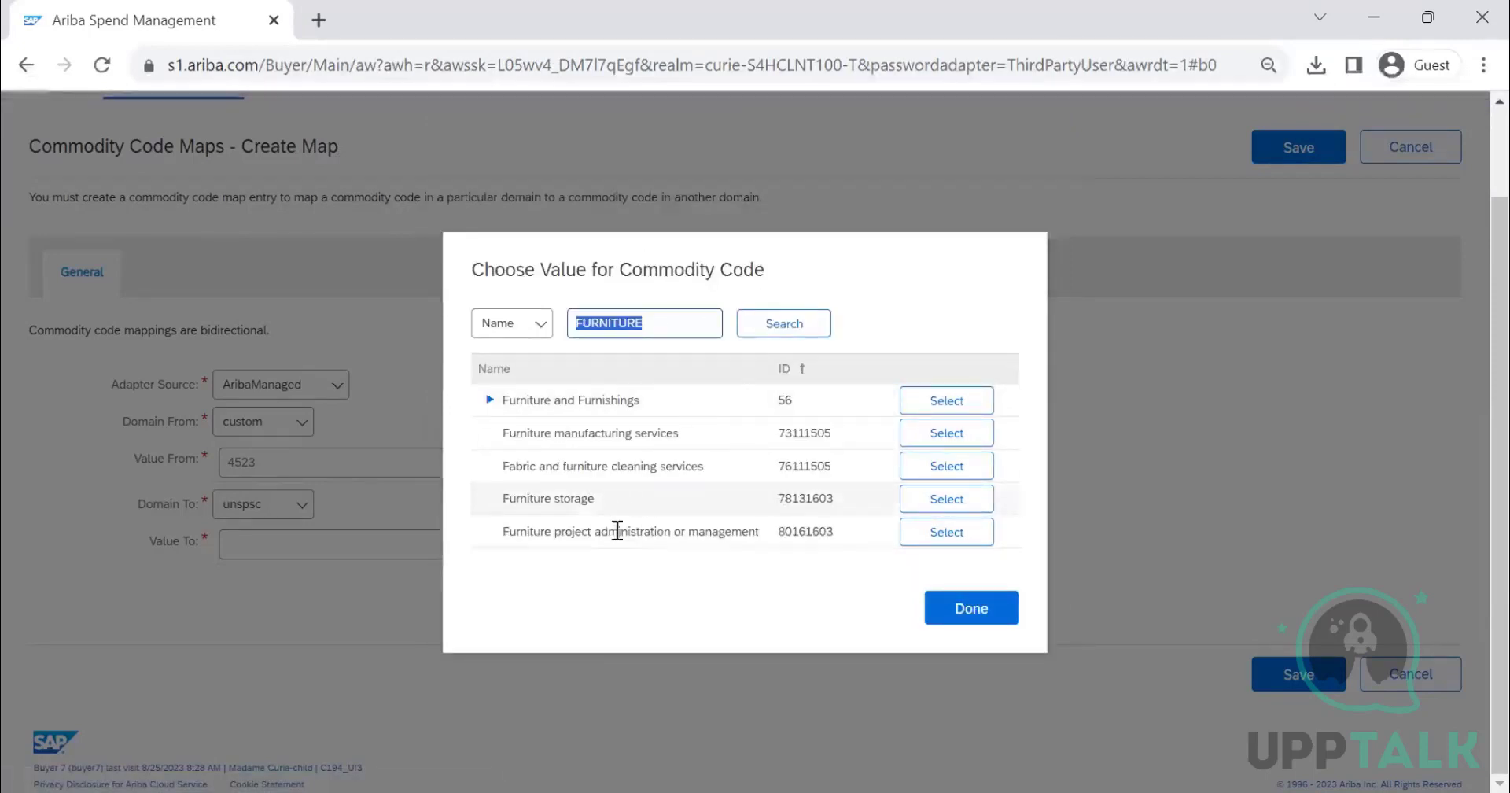
pyautogui.click(935, 435)
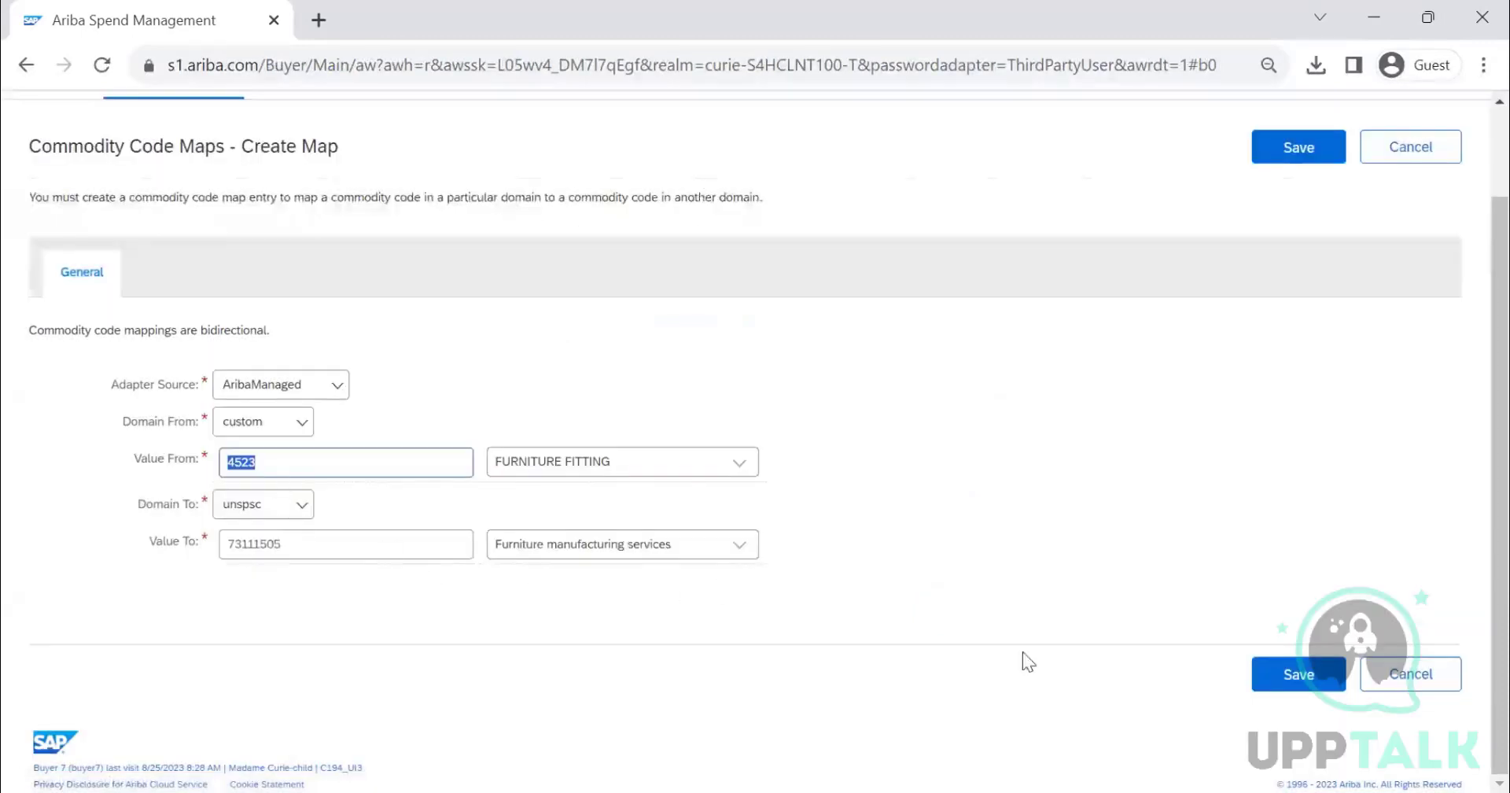
pyautogui.click(1281, 694)
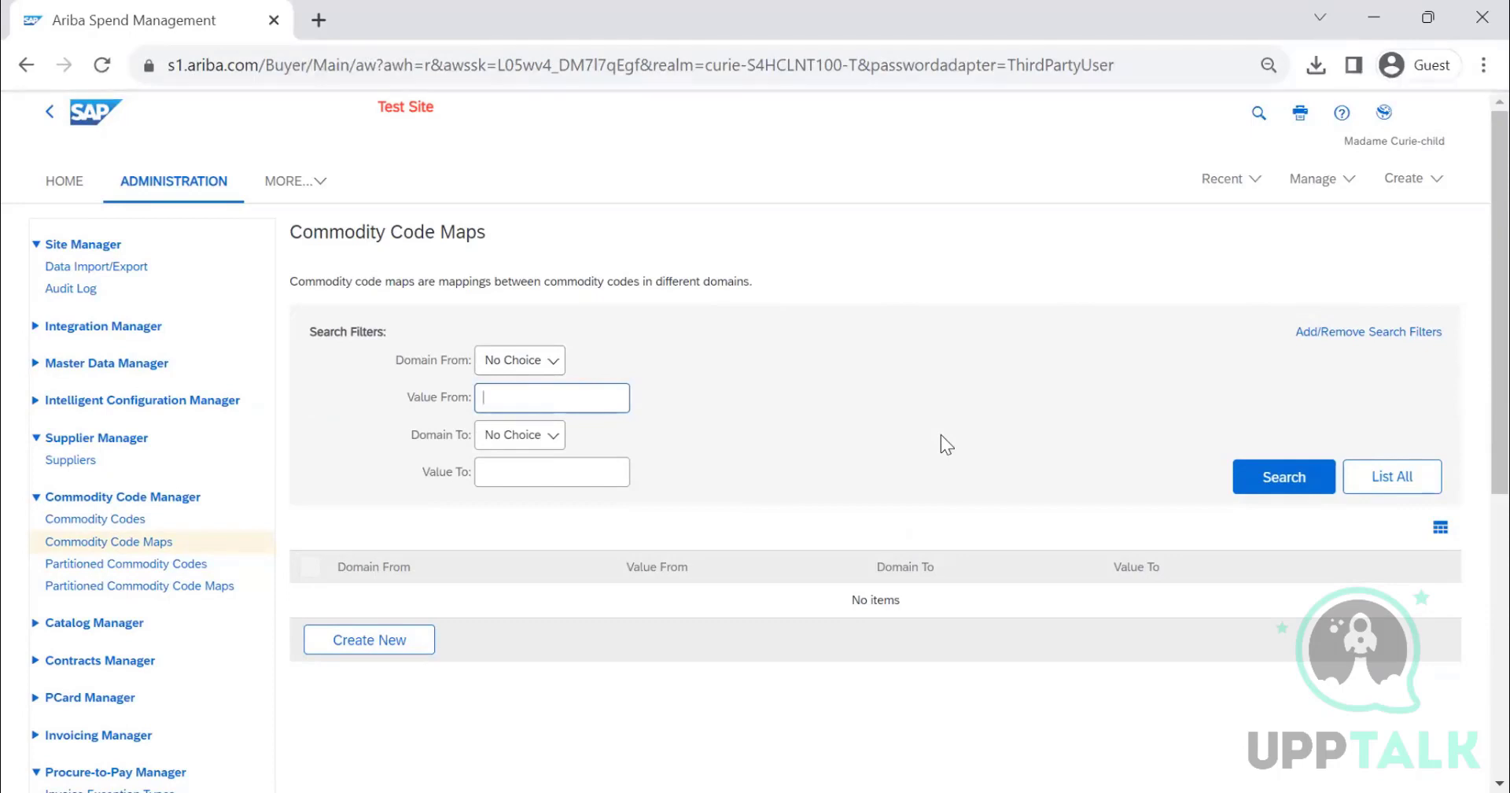
# - Open the form for creating a partitioned commodity code and cancel it
pyautogui.click(126, 564)
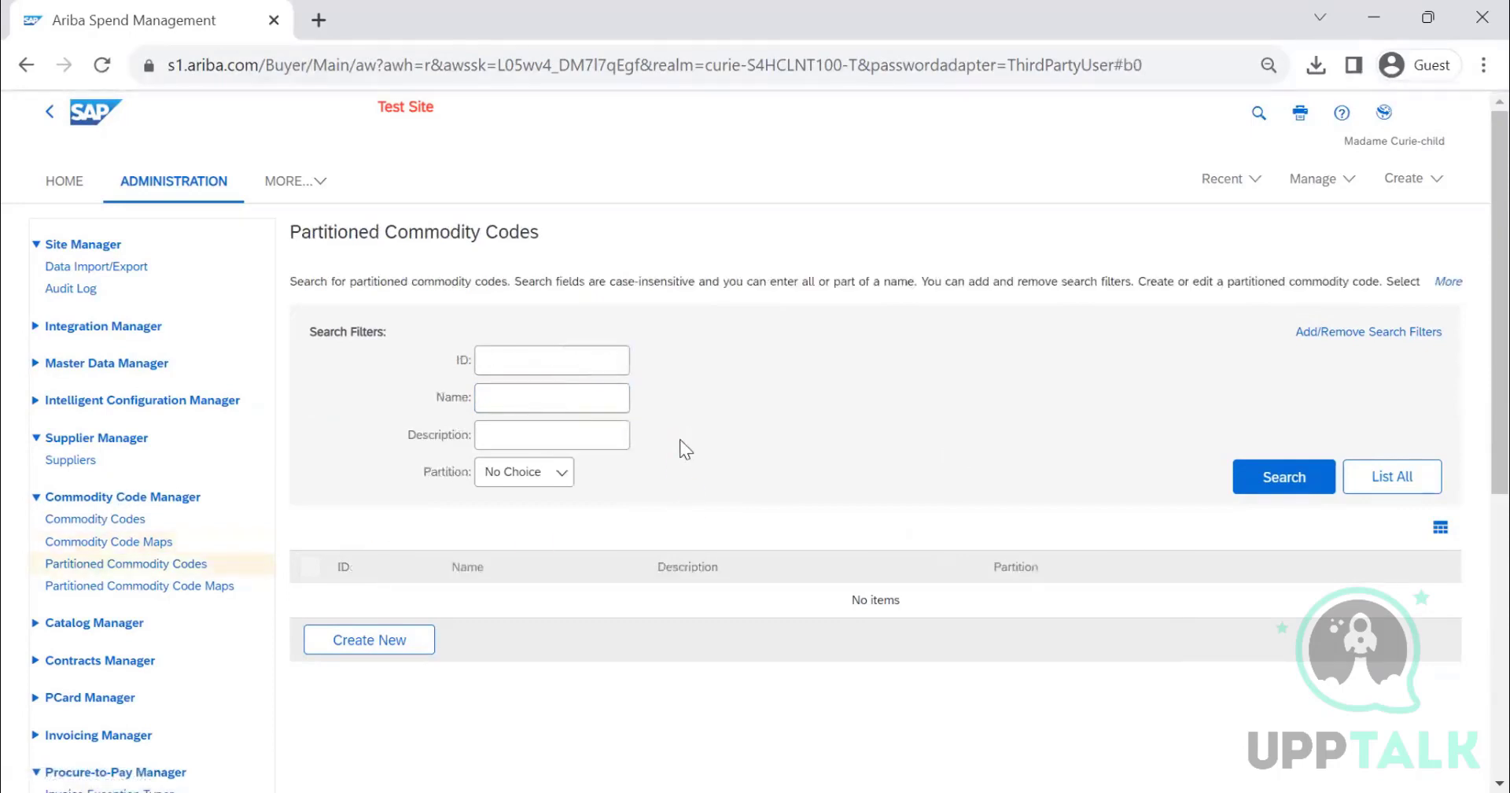
pyautogui.click(422, 645)
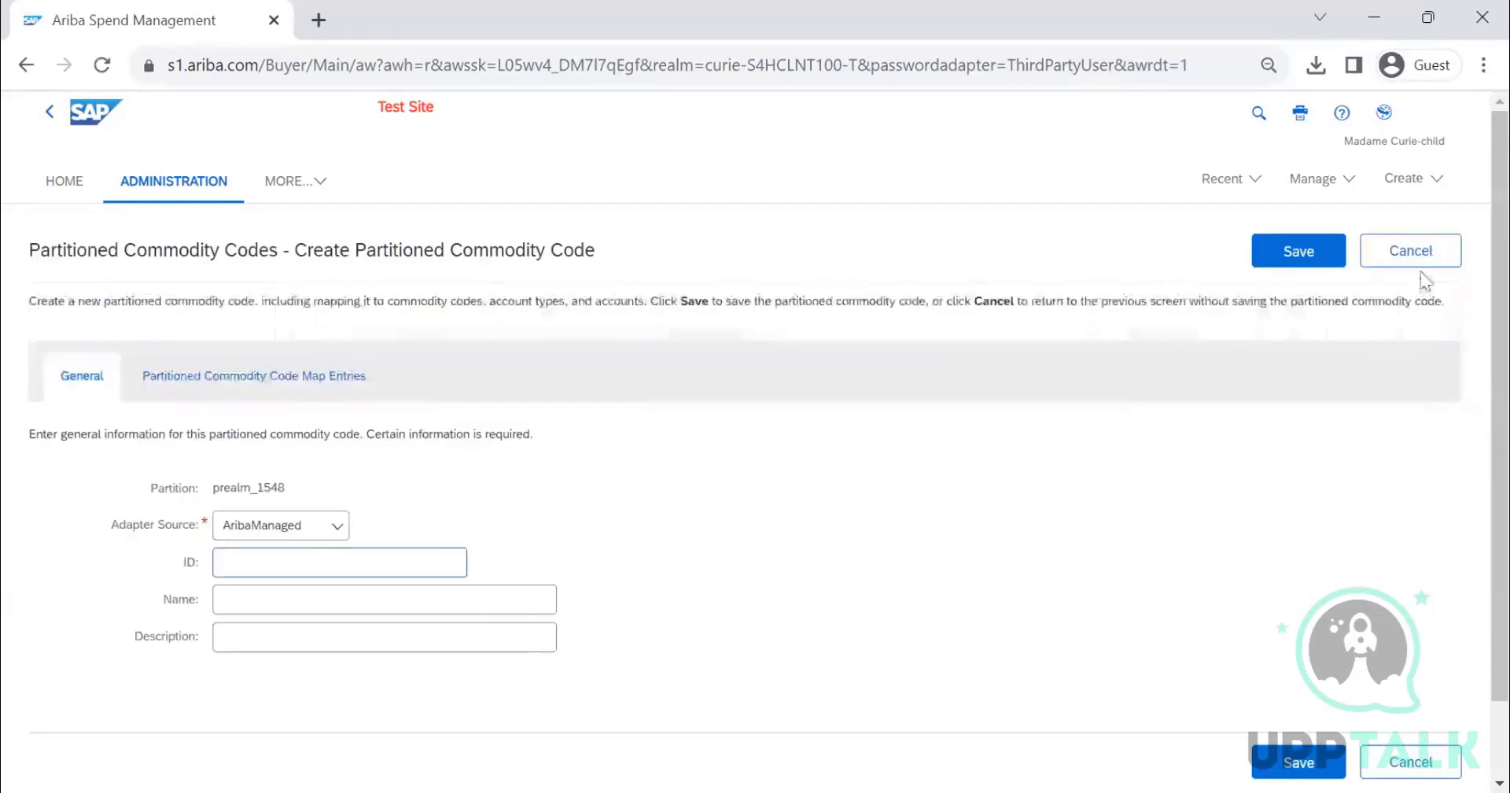
pyautogui.click(1421, 262)
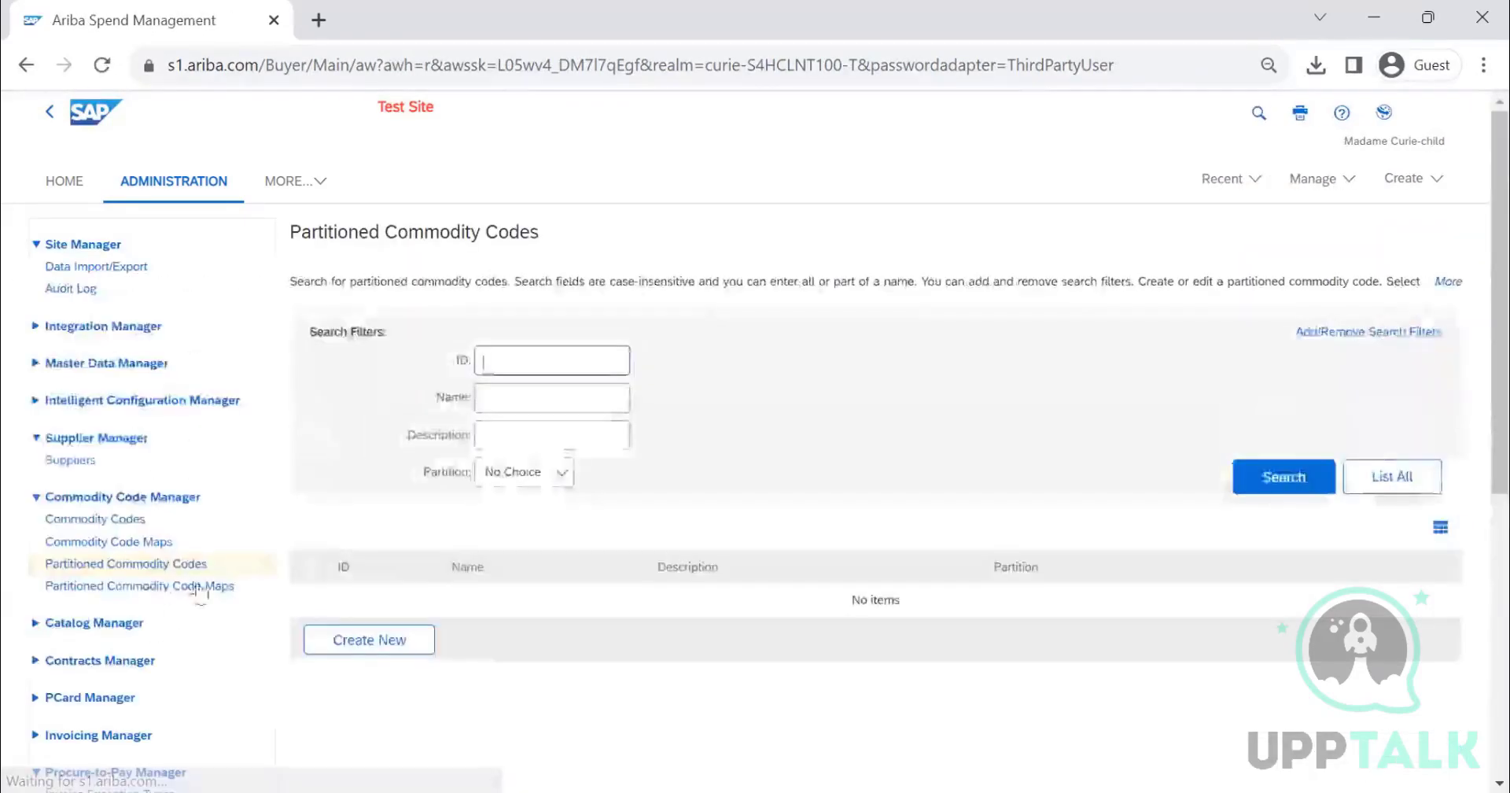
# - Examine the fields of a new partitioned commodity code map form, then cancel it
pyautogui.click(155, 587)
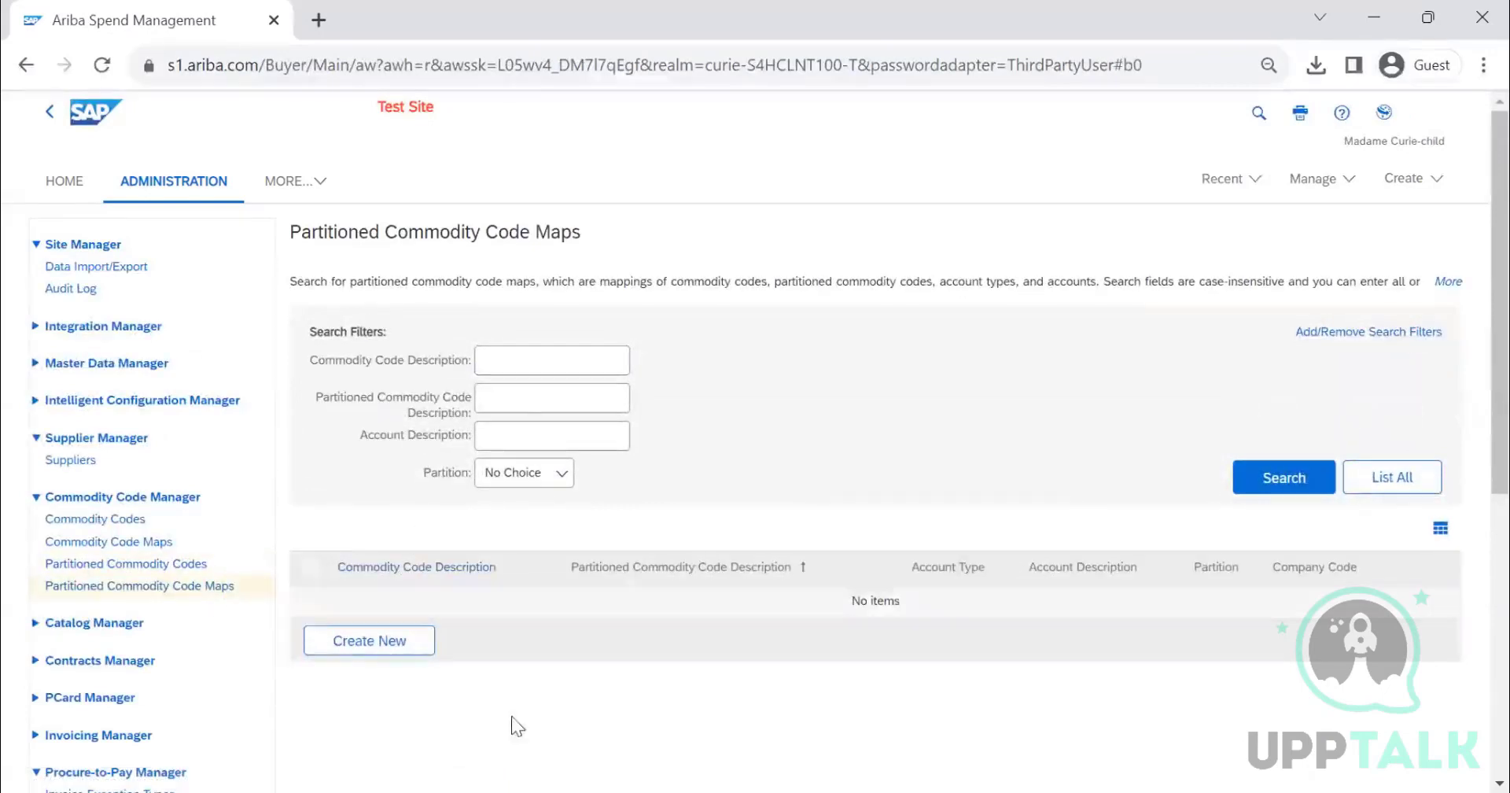
pyautogui.click(387, 643)
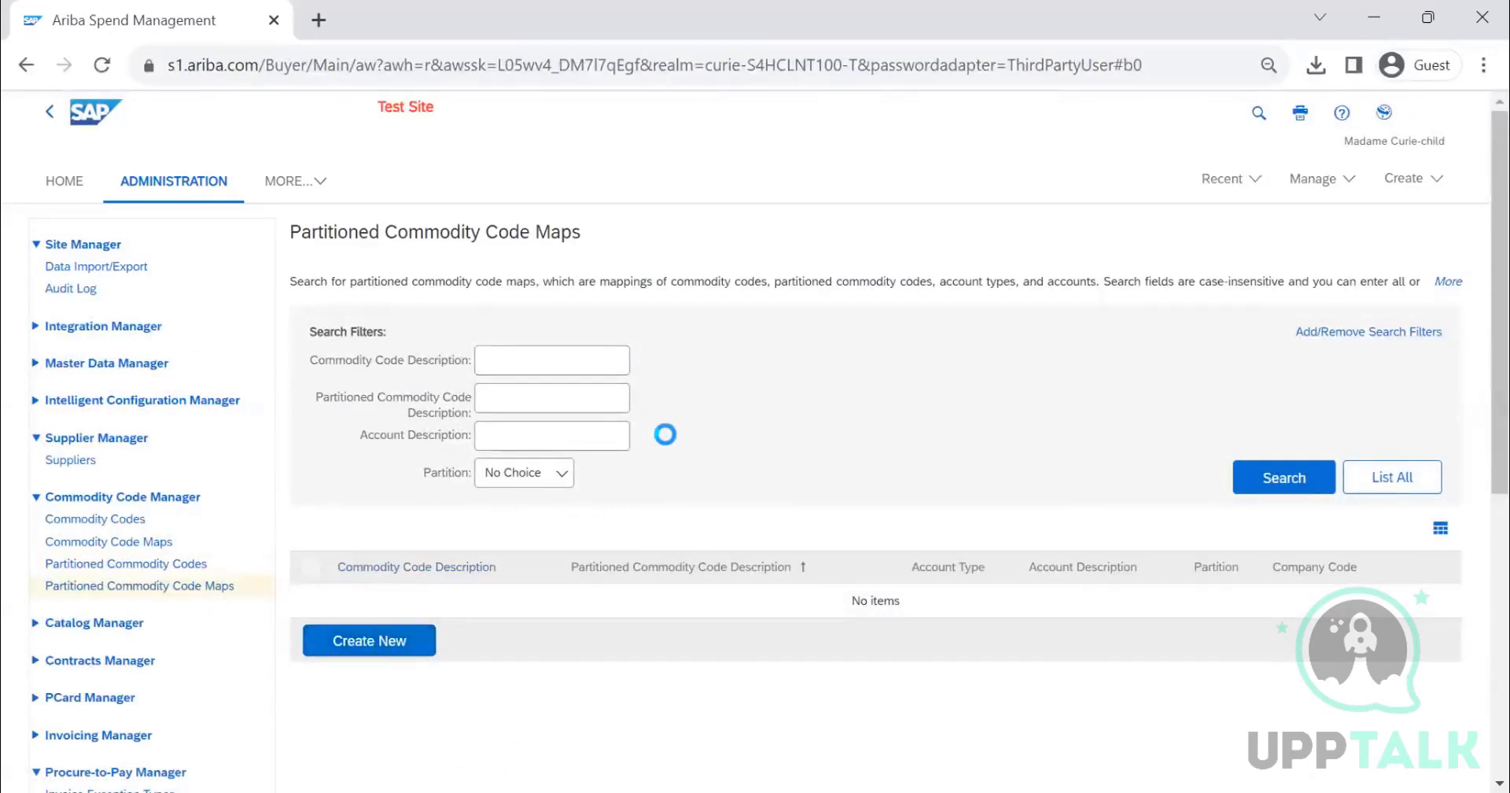
pyautogui.scroll(-3, 901, 458)
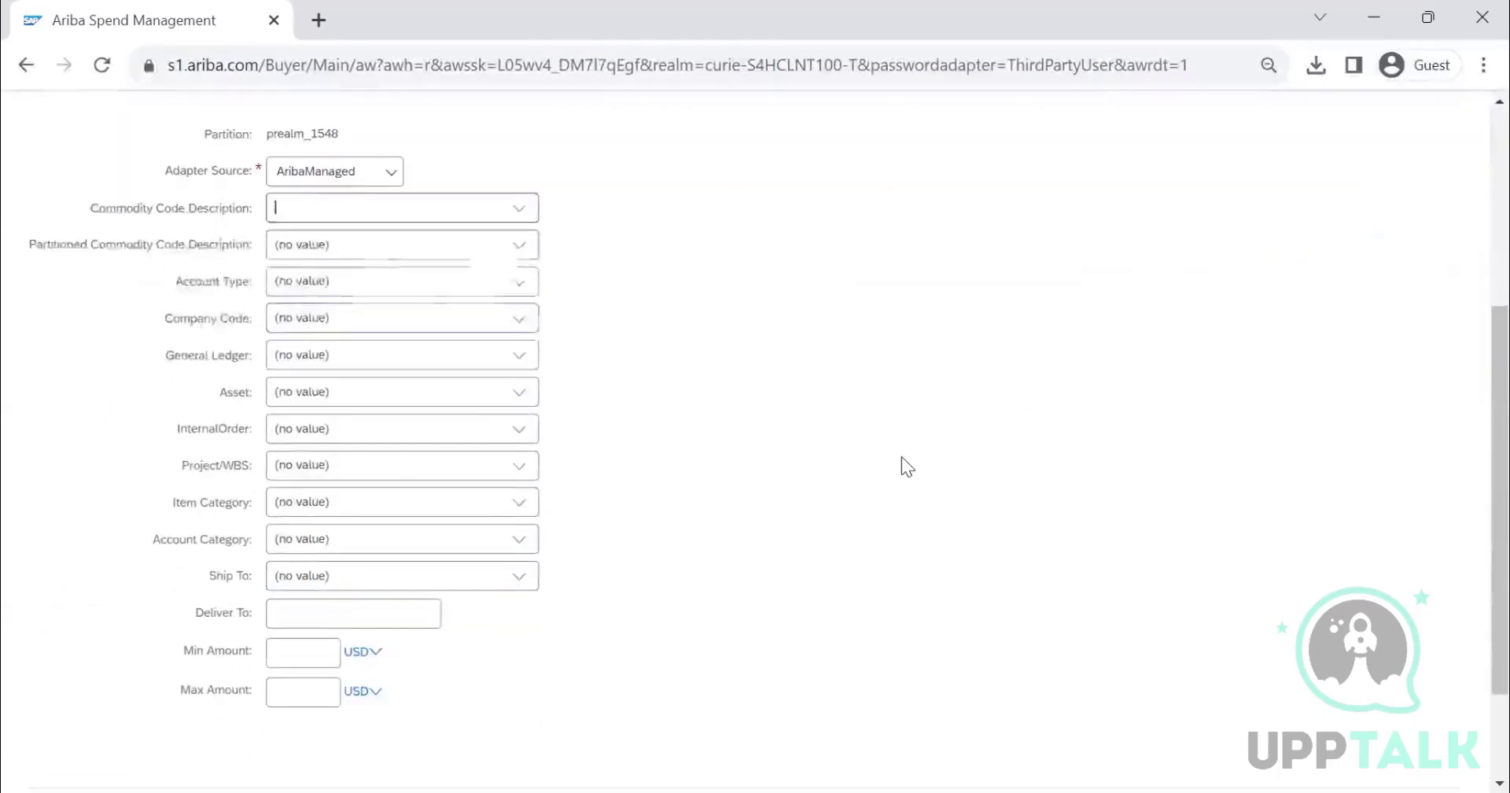
pyautogui.scroll(3, 569, 442)
pyautogui.scroll(-3, 337, 512)
pyautogui.scroll(1, 351, 399)
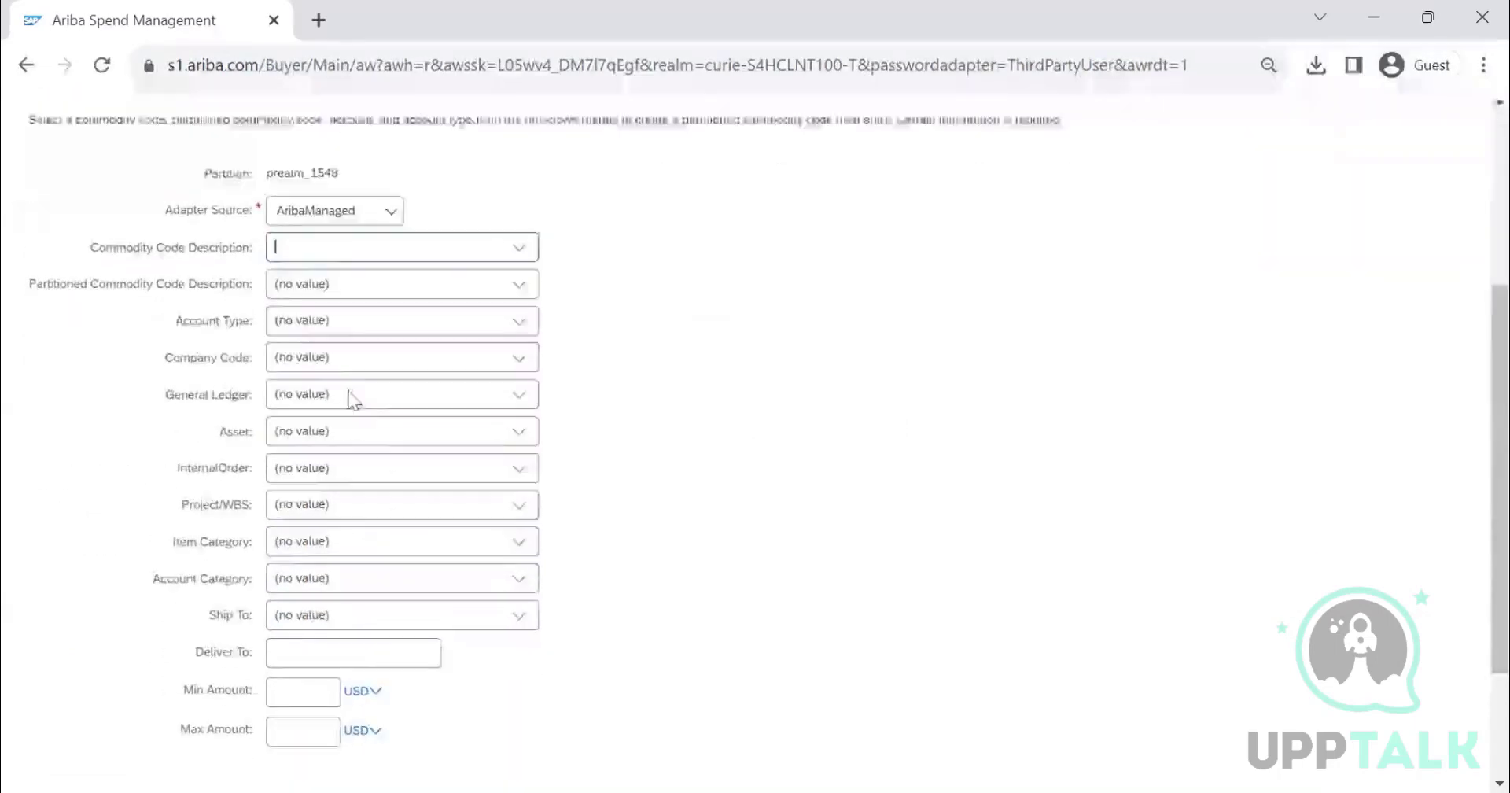
pyautogui.scroll(4, 351, 399)
pyautogui.click(1403, 253)
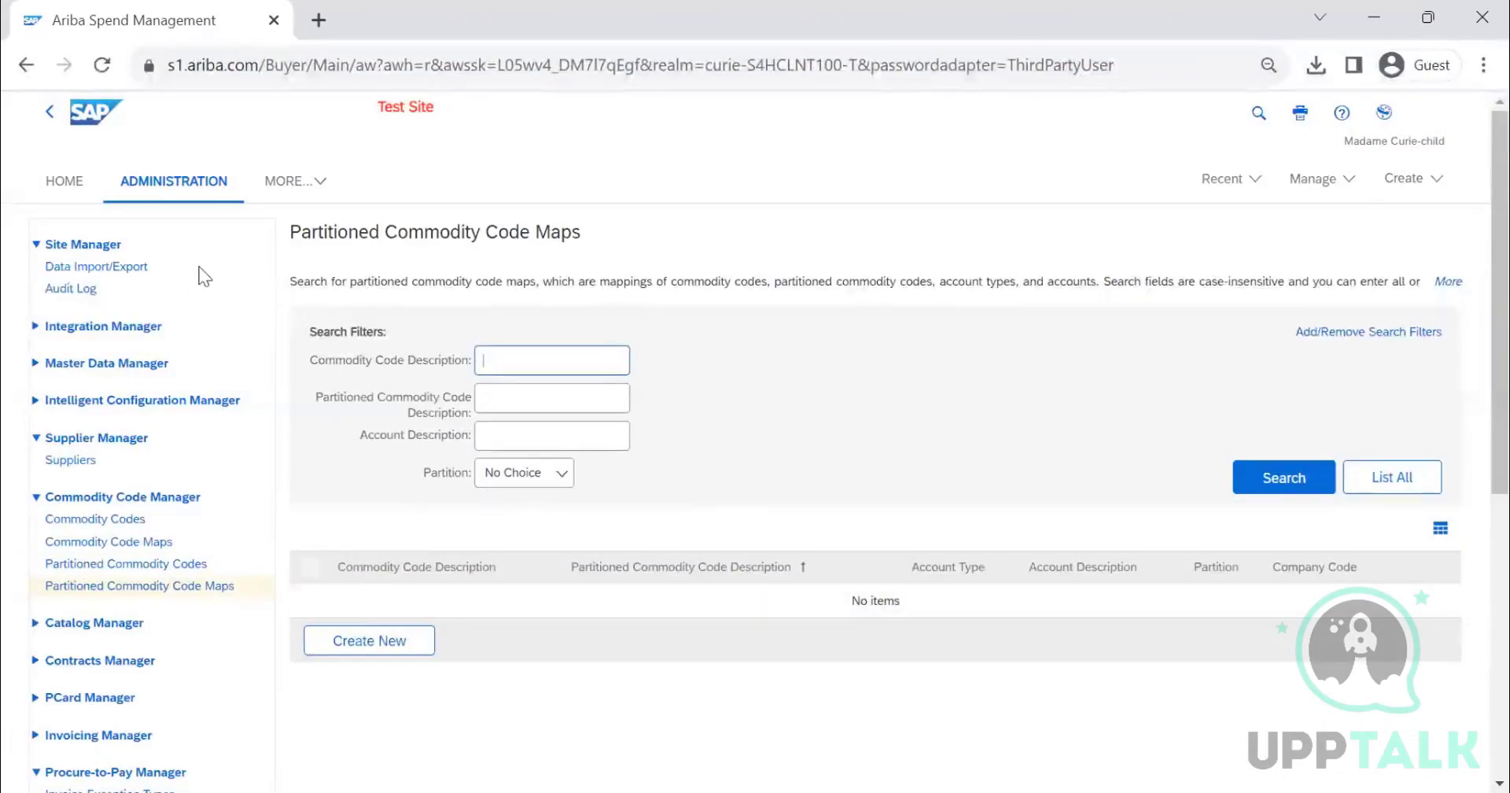
# - Open the Data Import/Export page and view its list of import tasks
pyautogui.click(125, 268)
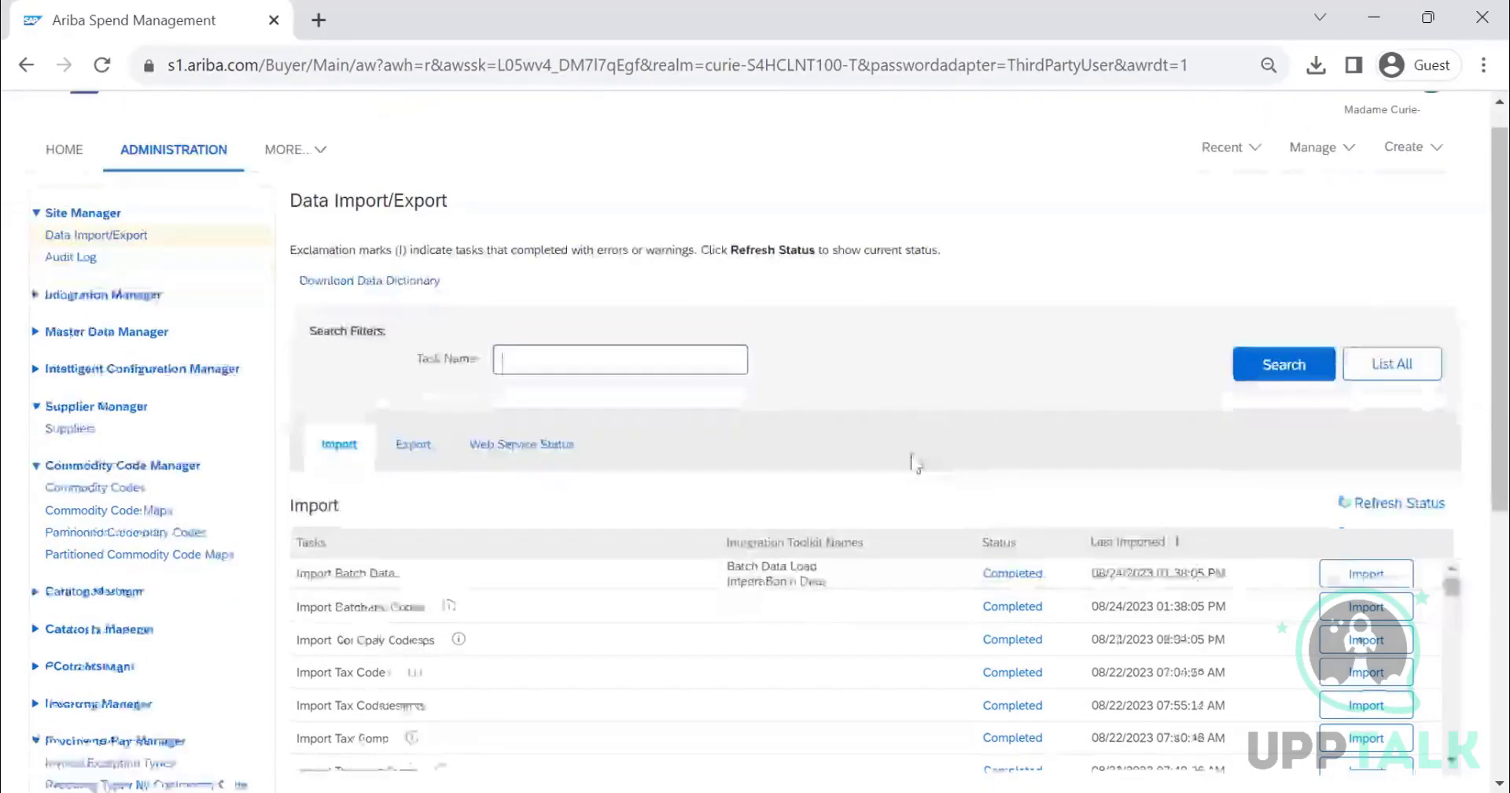
pyautogui.scroll(-2, 912, 456)
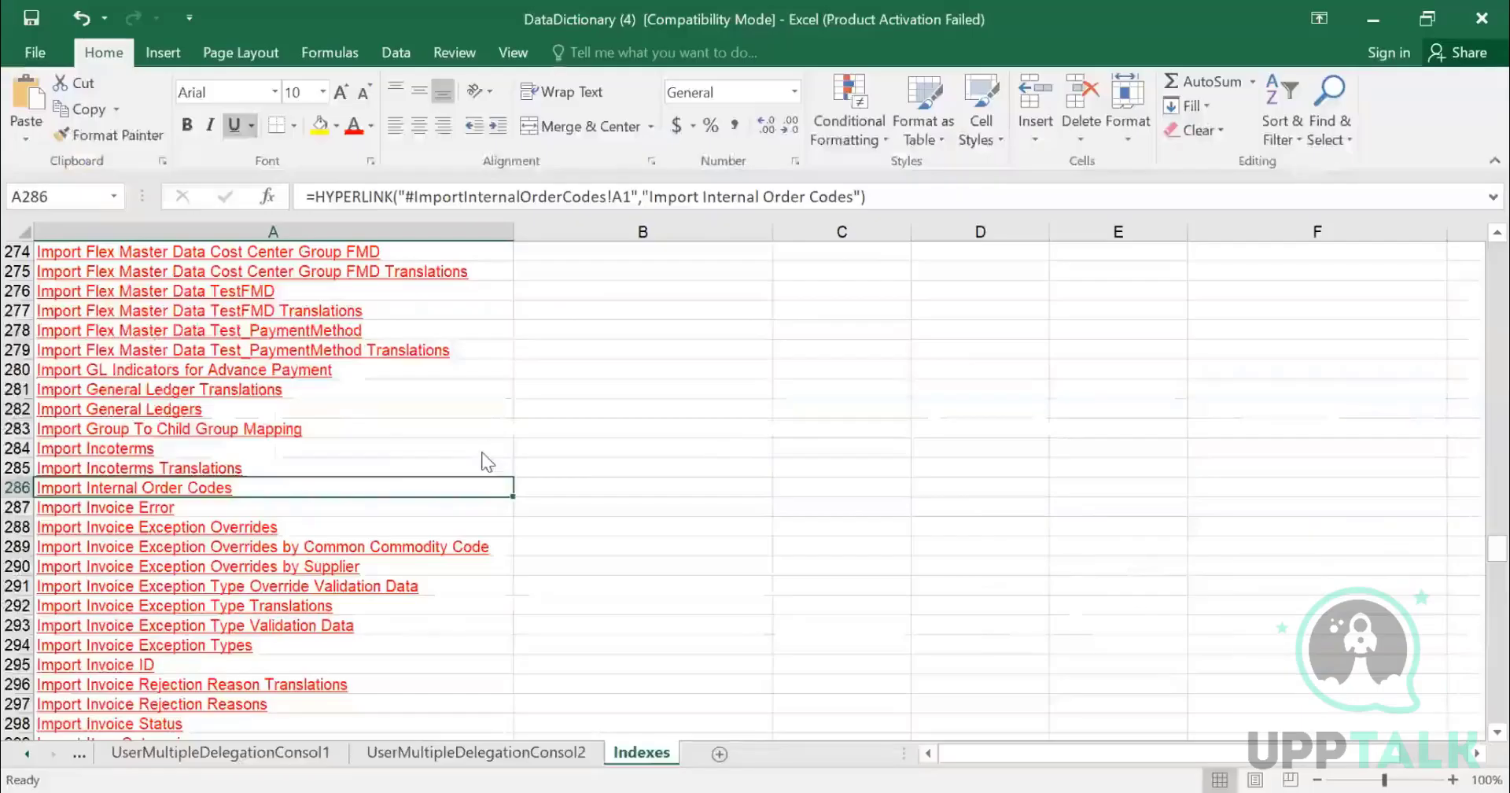
# - Search the data dictionary's Indexes sheet for entries containing COMMODITY
pyautogui.hotkey('ctrl', 'f')
pyautogui.write('COMMODITY')
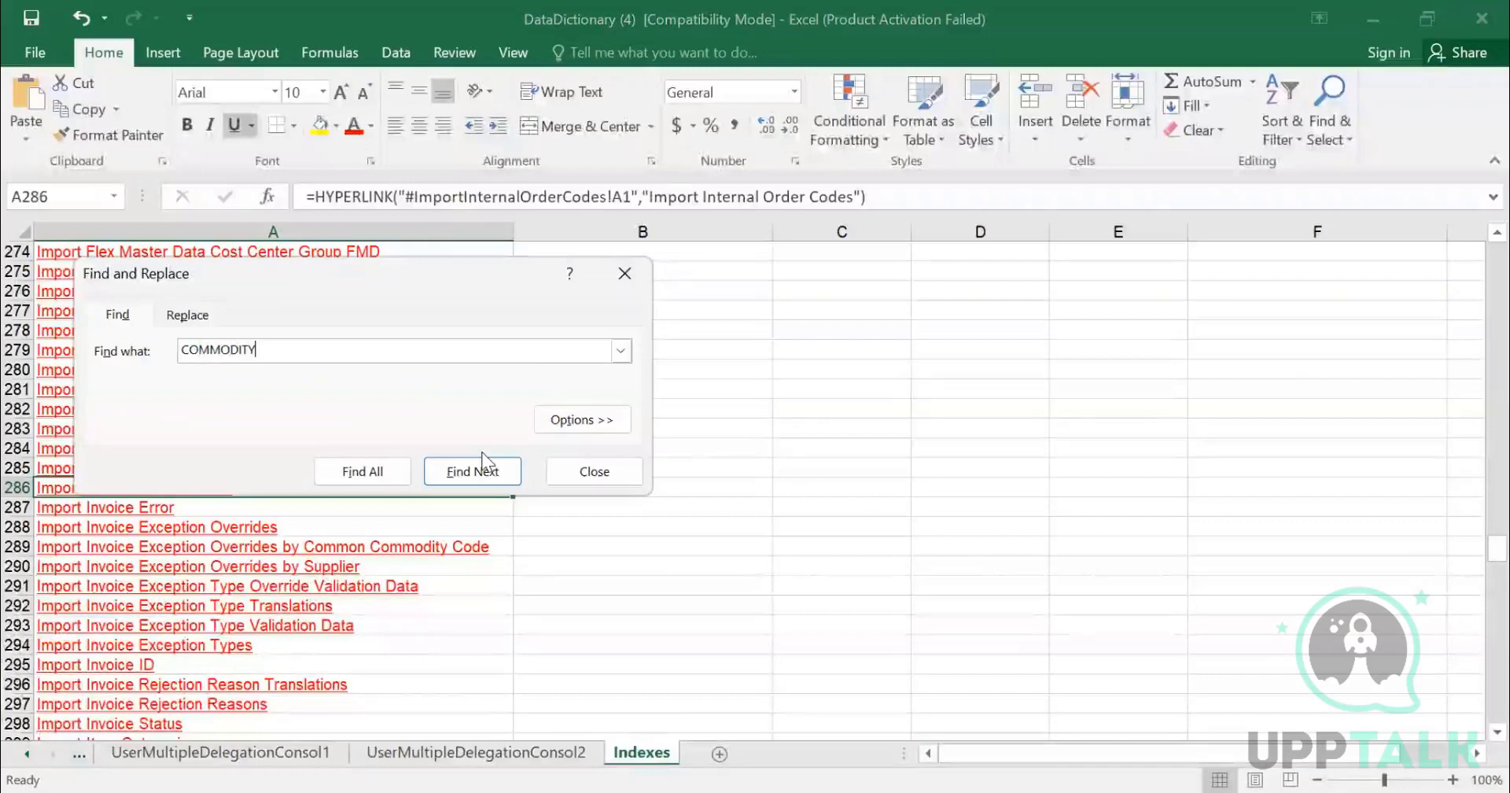
pyautogui.click(482, 453)
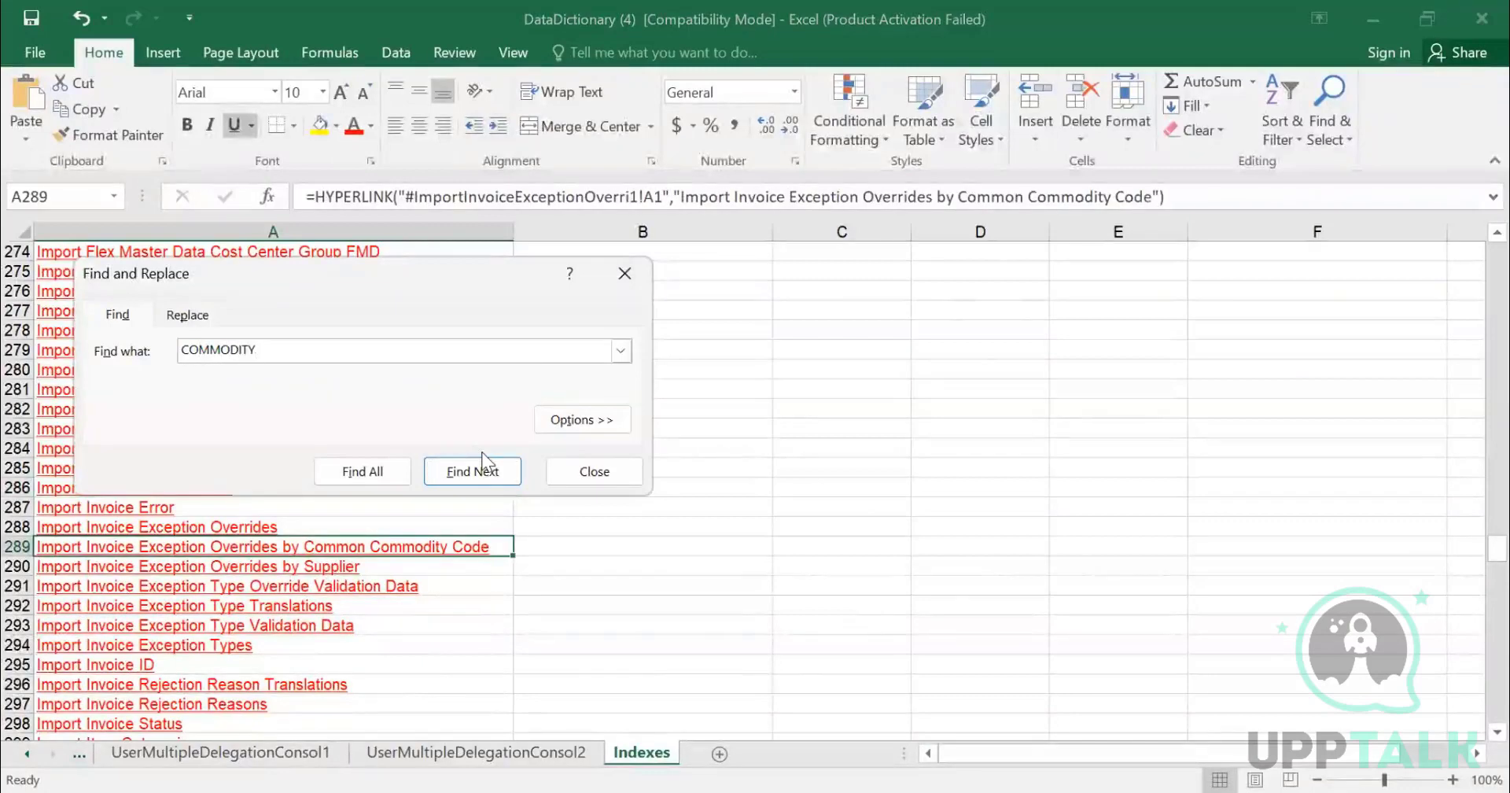
pyautogui.press('Return')
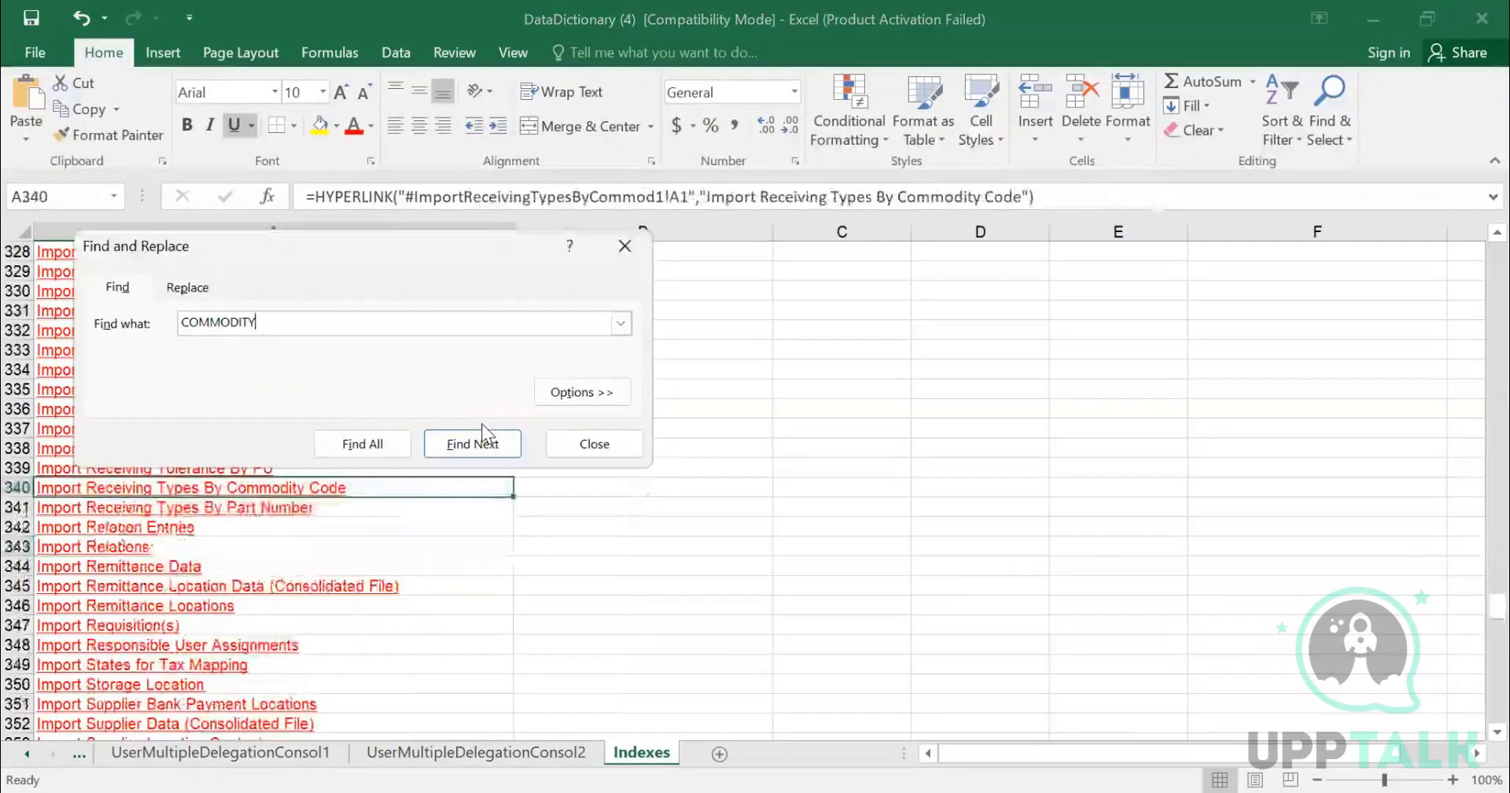
pyautogui.press('Return')
pyautogui.press('Return')
pyautogui.press('Return')
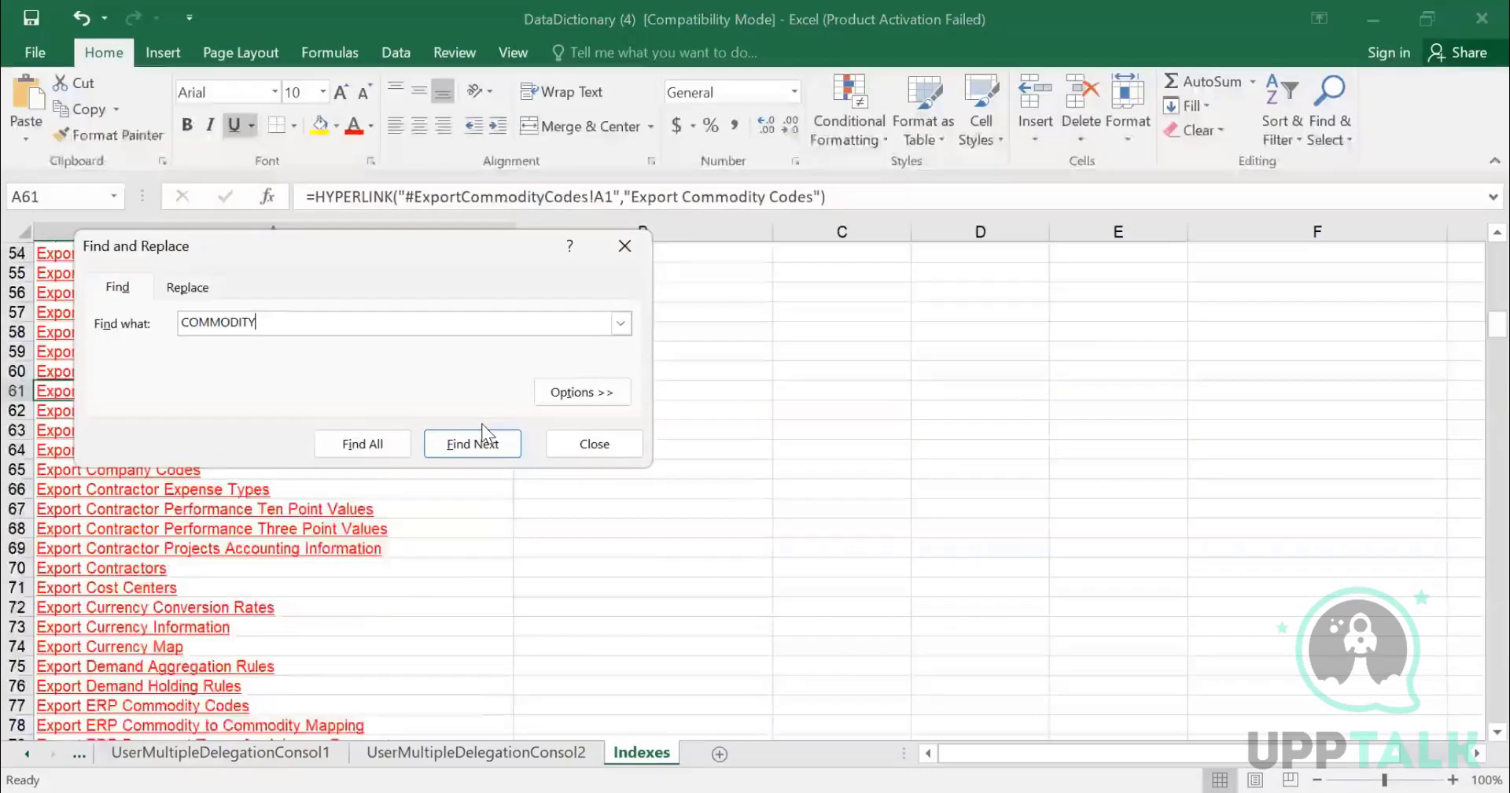
pyautogui.press('Escape')
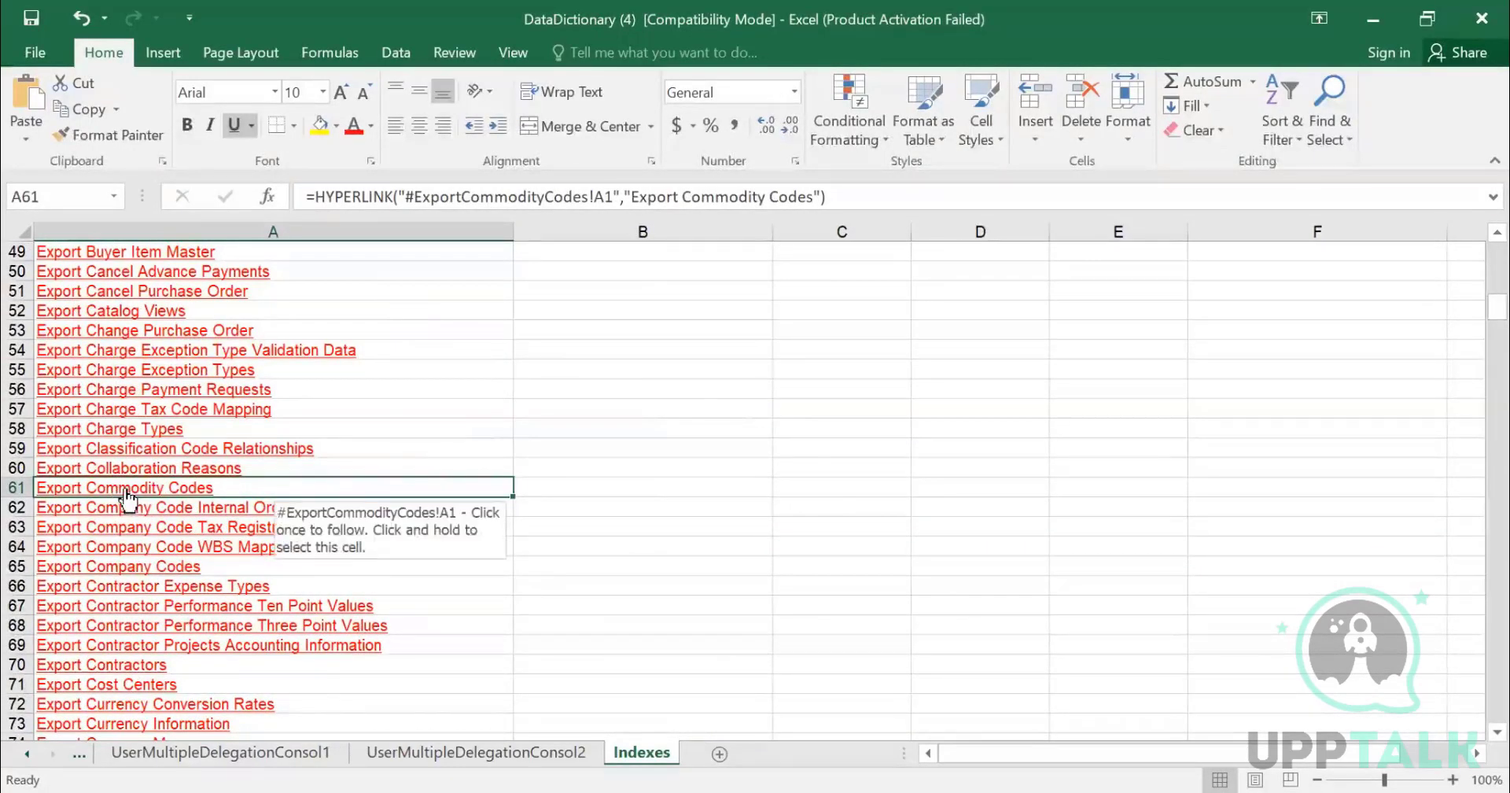
# - Search the Indexes sheet for IMPORT COMMODITY CODES, then retry with the shorter text IMPORT COMM
pyautogui.hotkey('ctrl', 'f')
pyautogui.write('IMPORT COMMODITY')
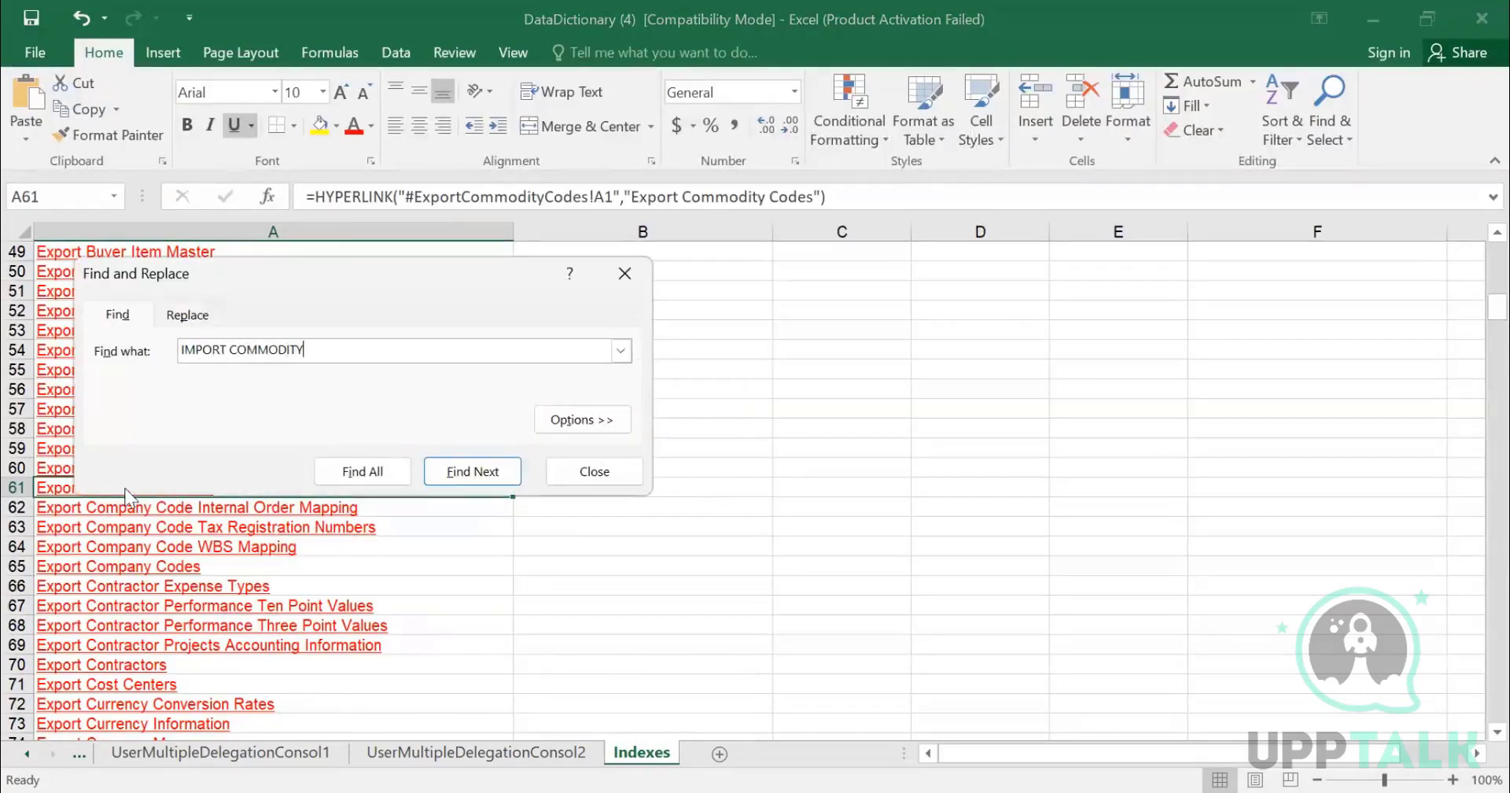
pyautogui.write(' CODES')
pyautogui.press('Return')
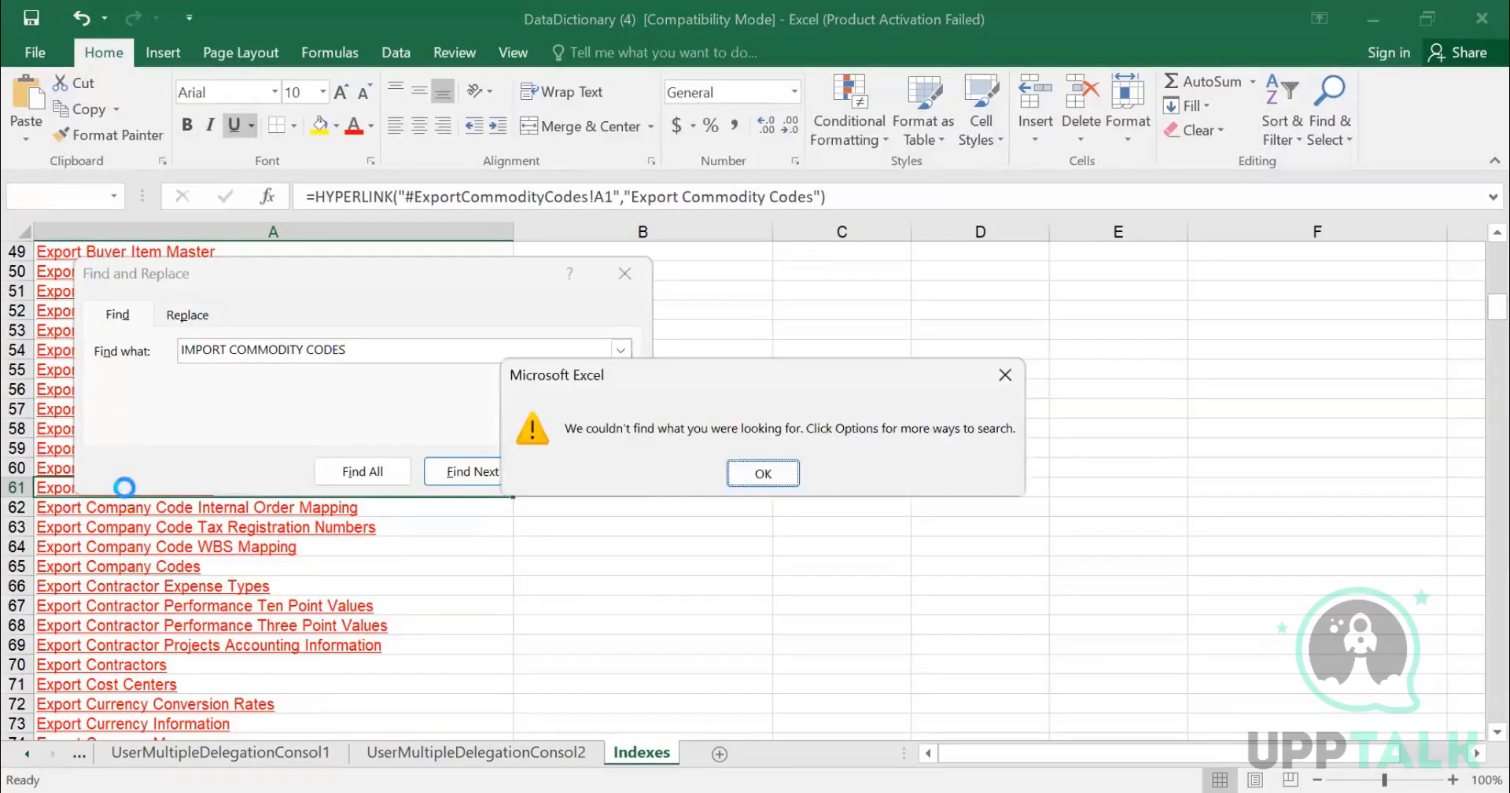
pyautogui.press('Return')
pyautogui.press('BackSpace')
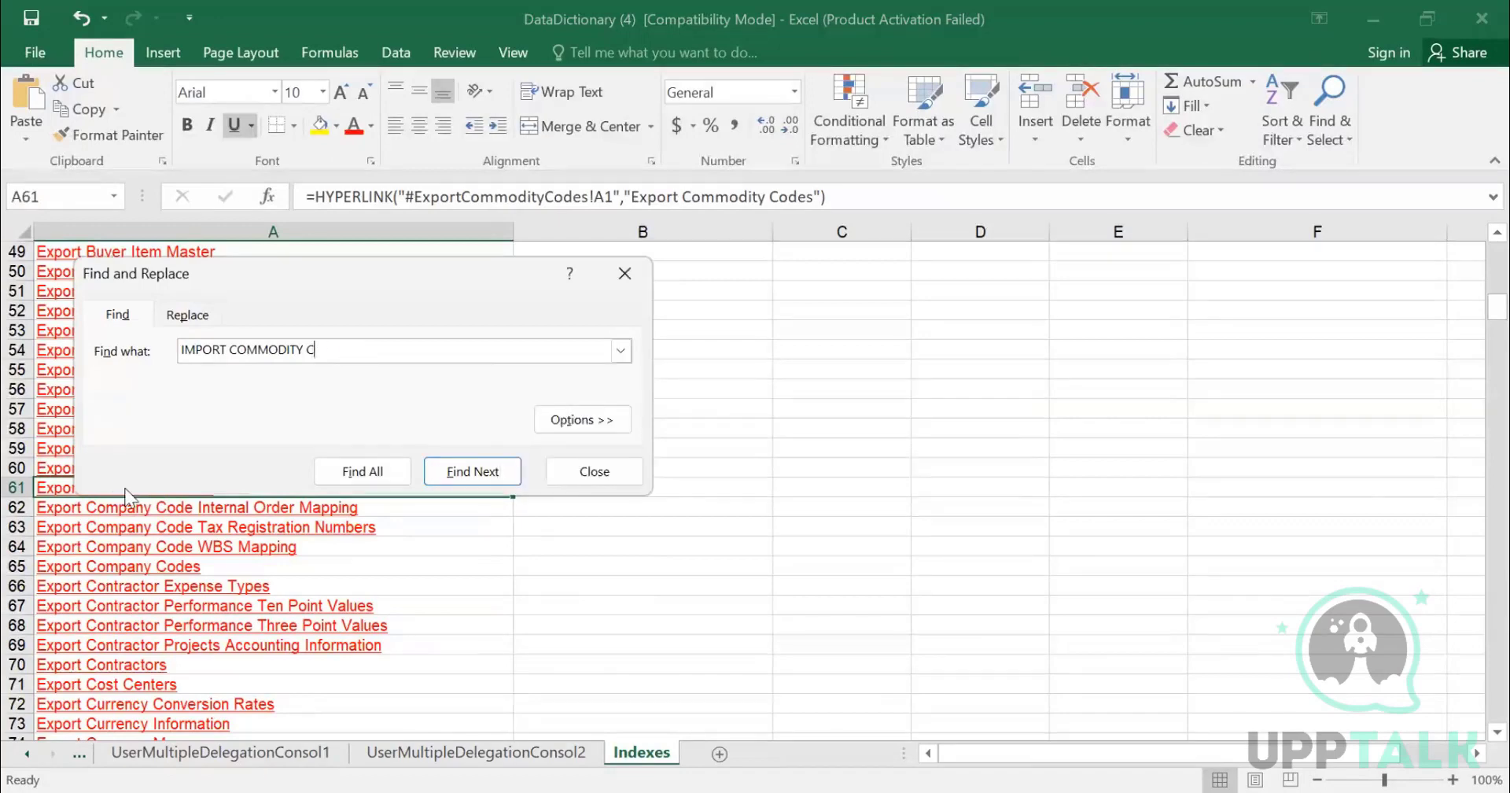
pyautogui.press('Return')
pyautogui.press('BackSpace')
pyautogui.press('BackSpace')
pyautogui.press('BackSpace')
pyautogui.press('BackSpace')
pyautogui.press('BackSpace')
pyautogui.press('Return')
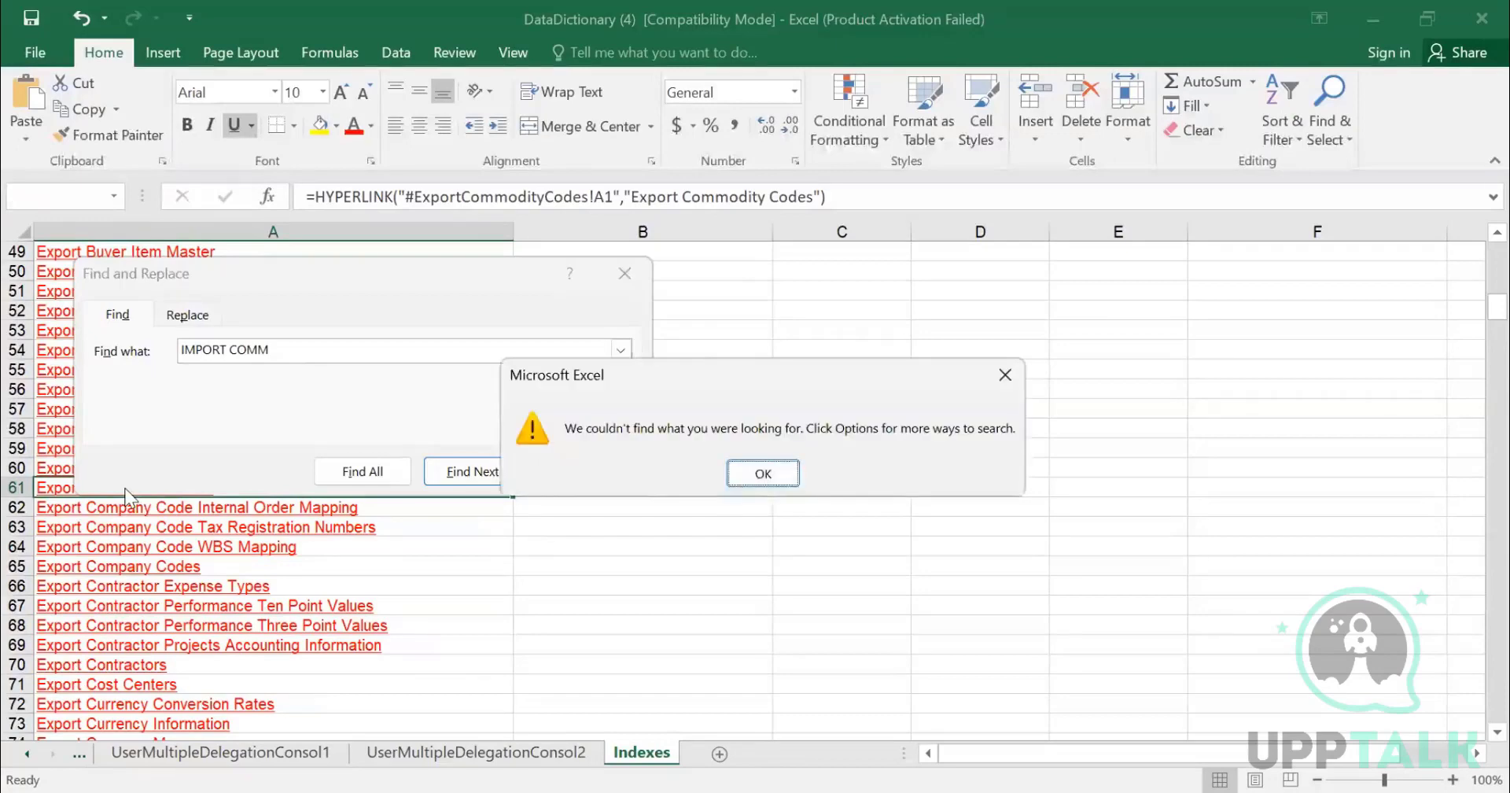
pyautogui.press('Return')
pyautogui.press('Escape')
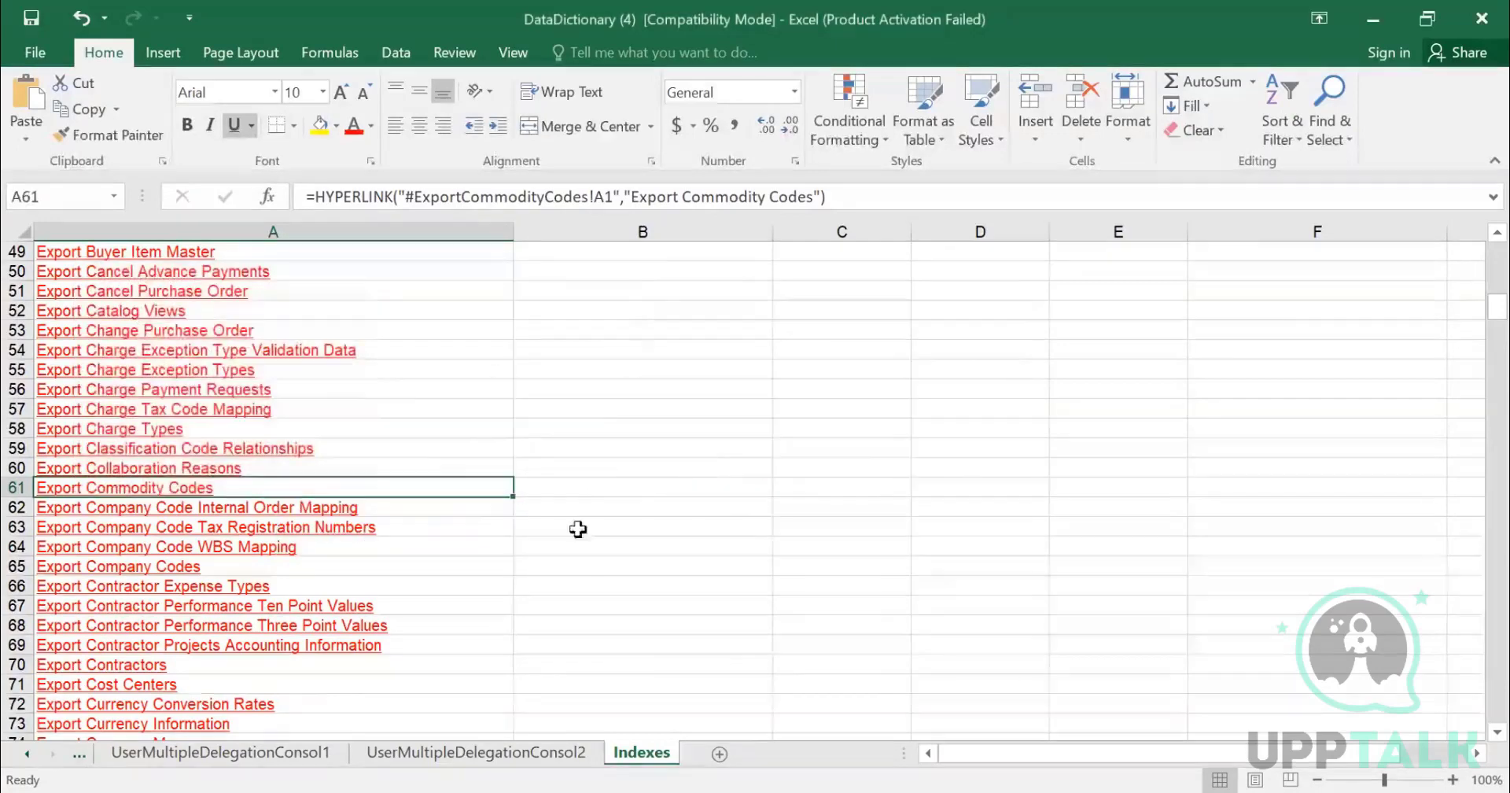
# - Search the Indexes sheet for Commodity and step through the matches until reaching the import entries
pyautogui.hotkey('ctrl', 'f')
pyautogui.write('c')
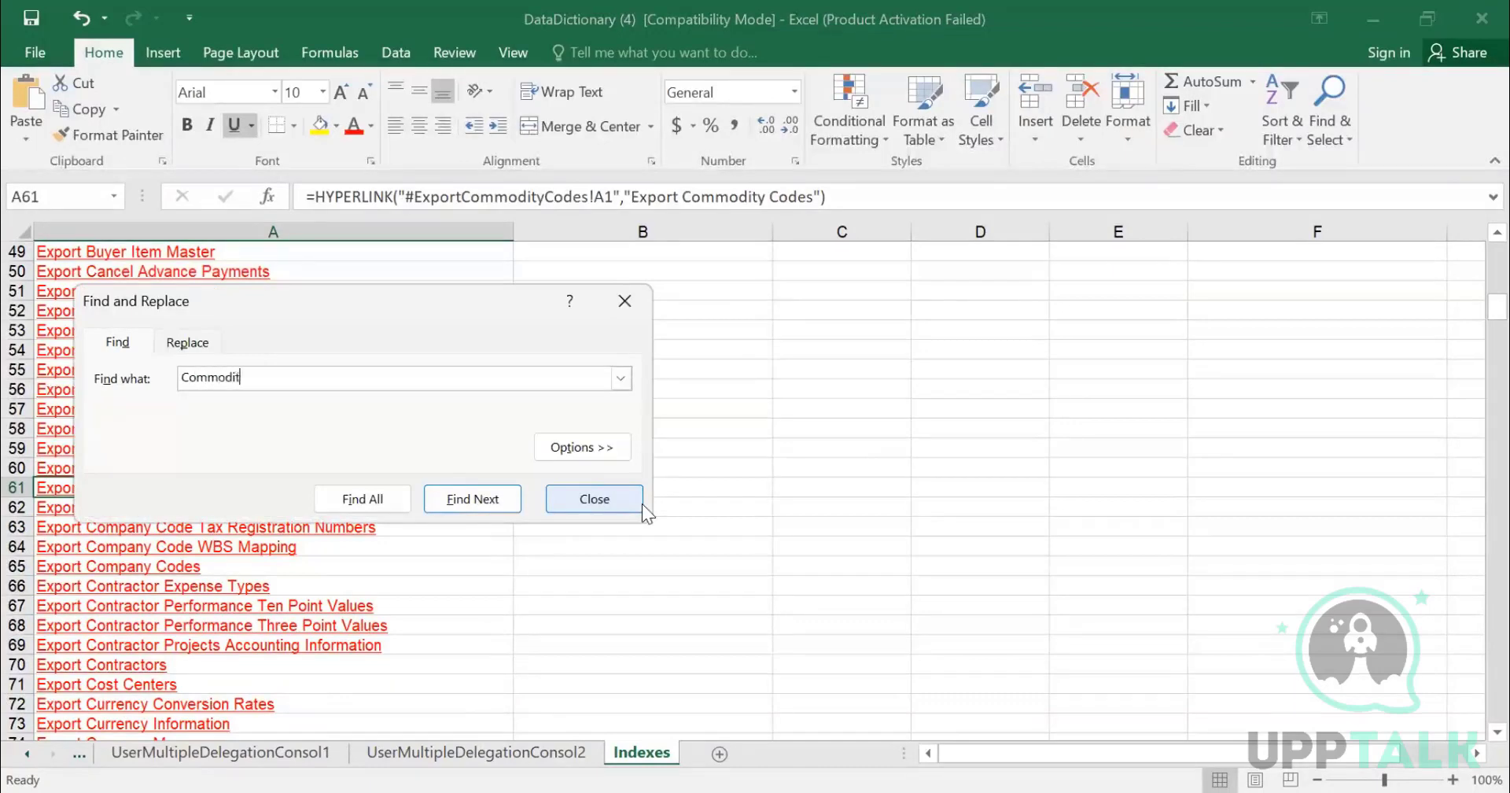
pyautogui.press('Return')
pyautogui.press('Return')
pyautogui.press('Return')
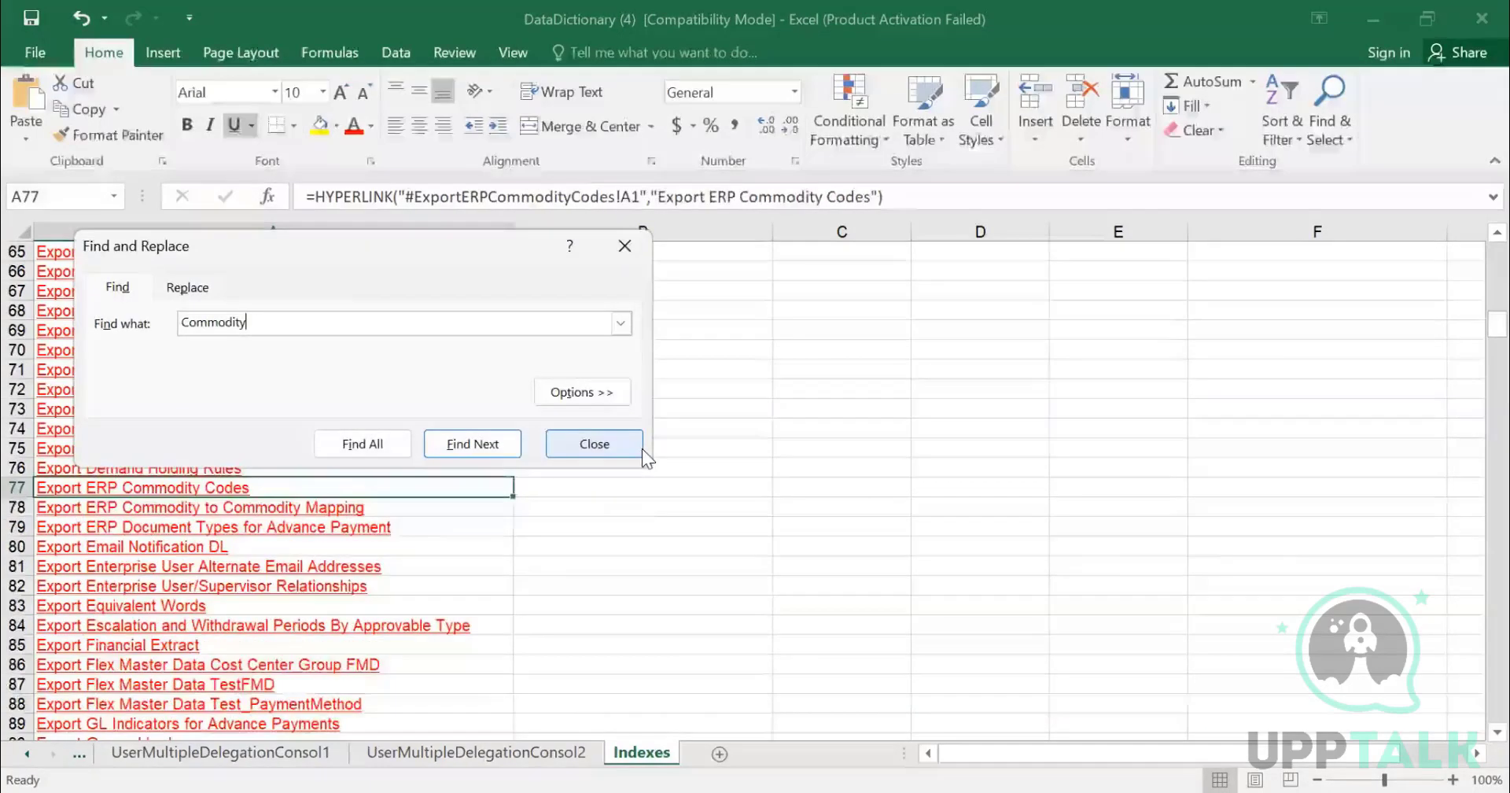
pyautogui.press('Return')
pyautogui.press('Return')
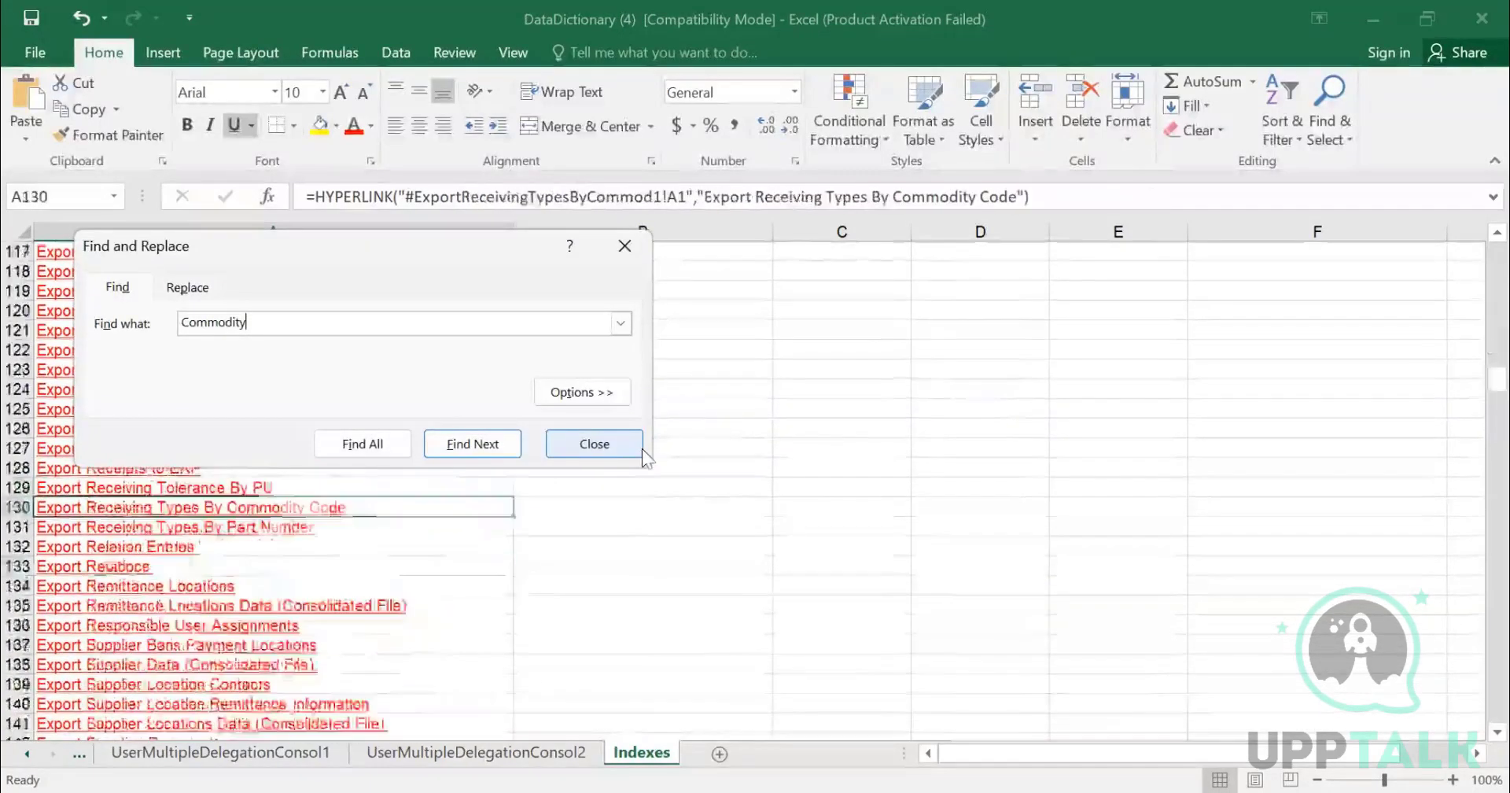
pyautogui.press('Return')
pyautogui.click(640, 447)
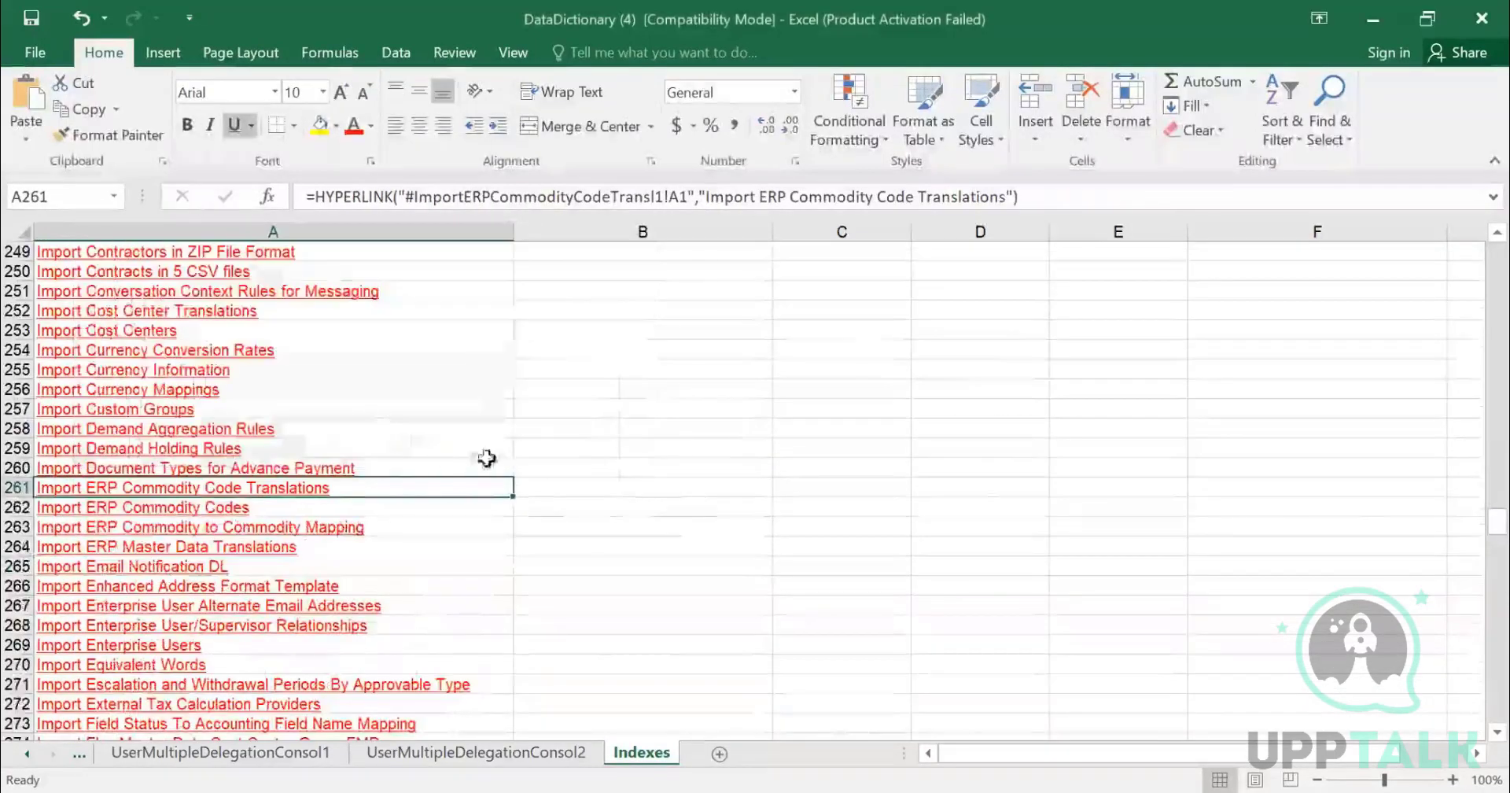
# - Open the Import ERP Commodity Codes sheet and review its file column names and field names
pyautogui.click(201, 506)
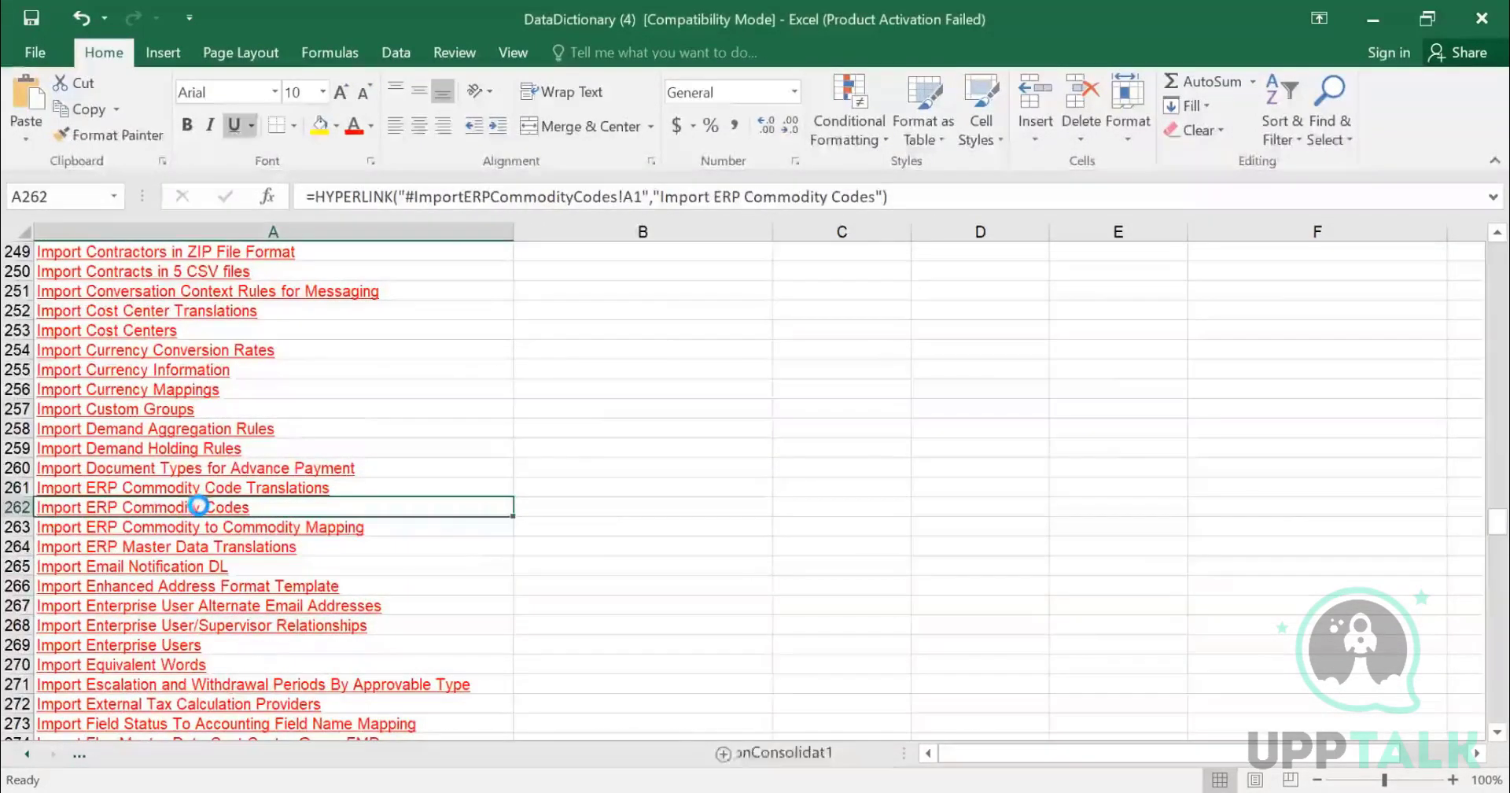
pyautogui.click(201, 506)
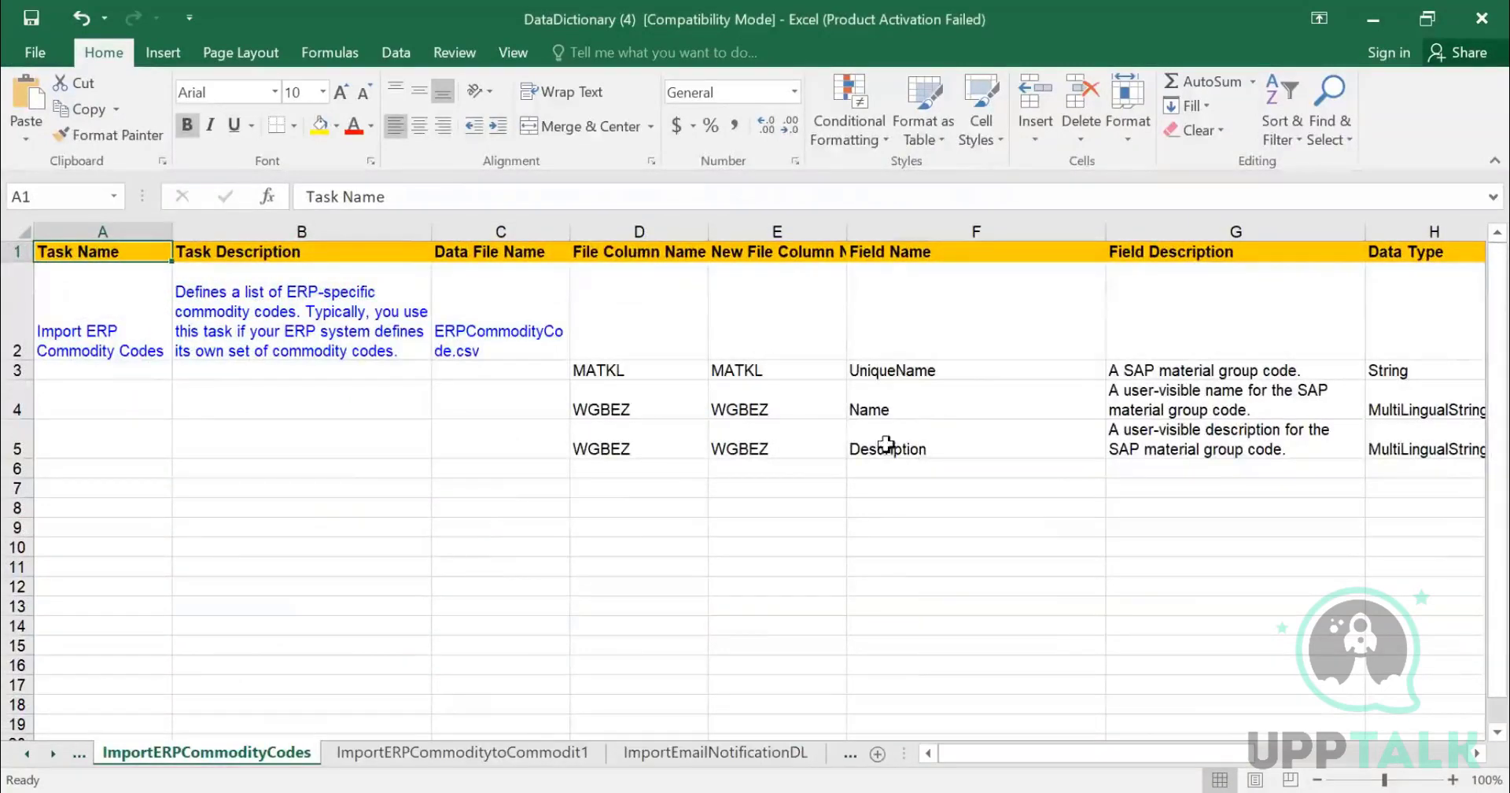
pyautogui.moveTo(641, 375); pyautogui.dragTo(641, 440)
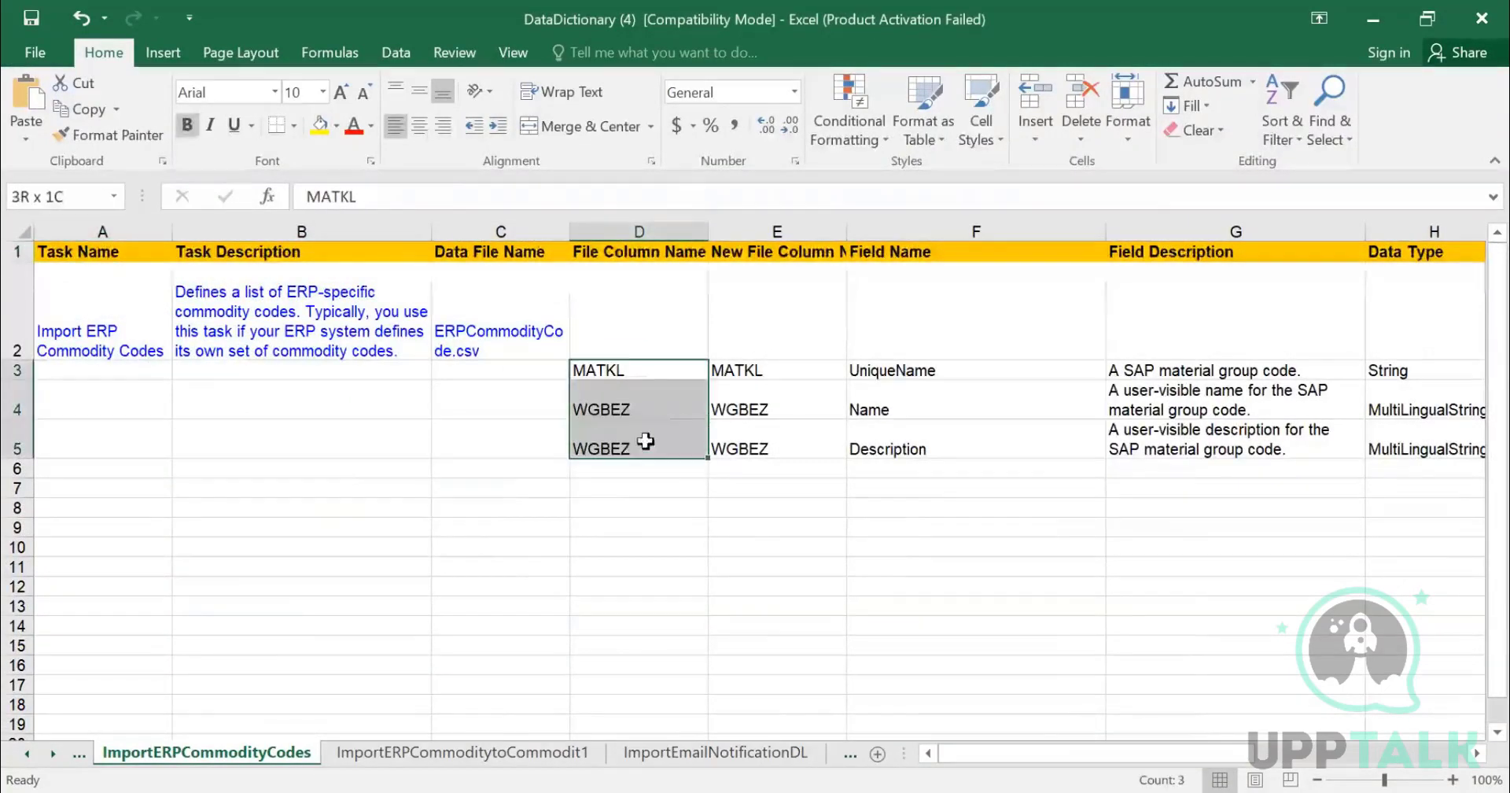
pyautogui.click(683, 370)
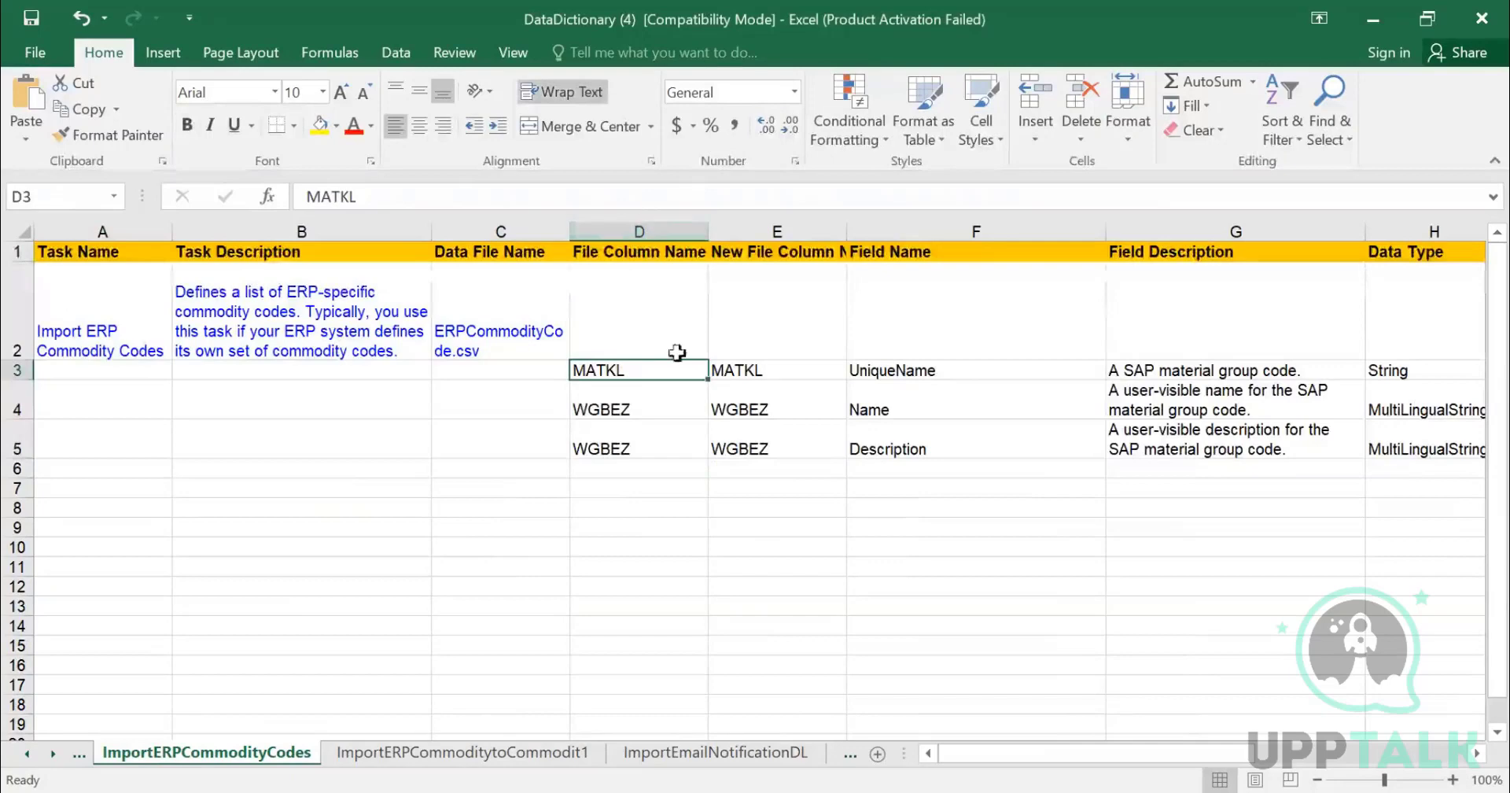
pyautogui.click(912, 370)
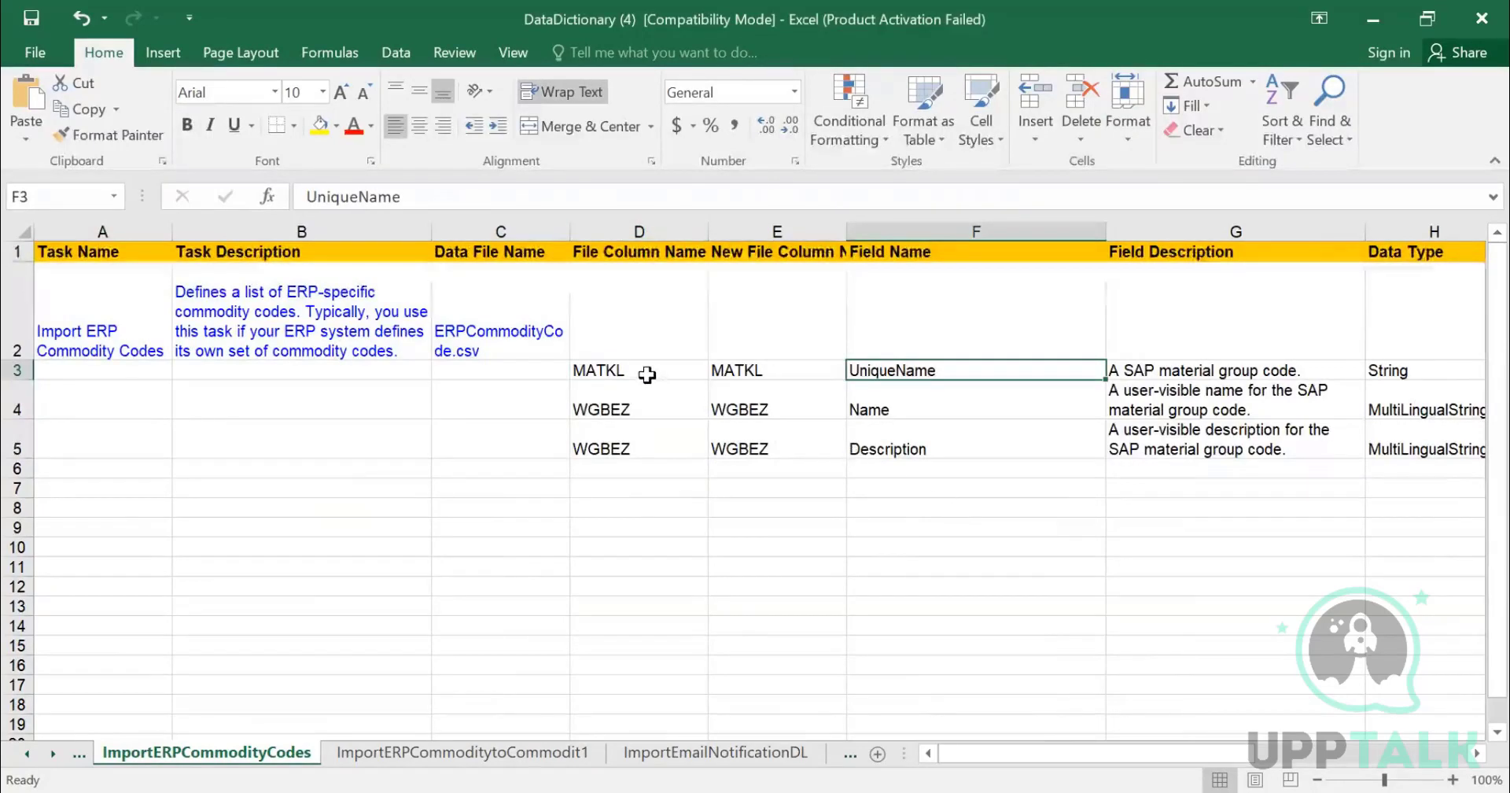
pyautogui.moveTo(647, 370); pyautogui.dragTo(664, 431)
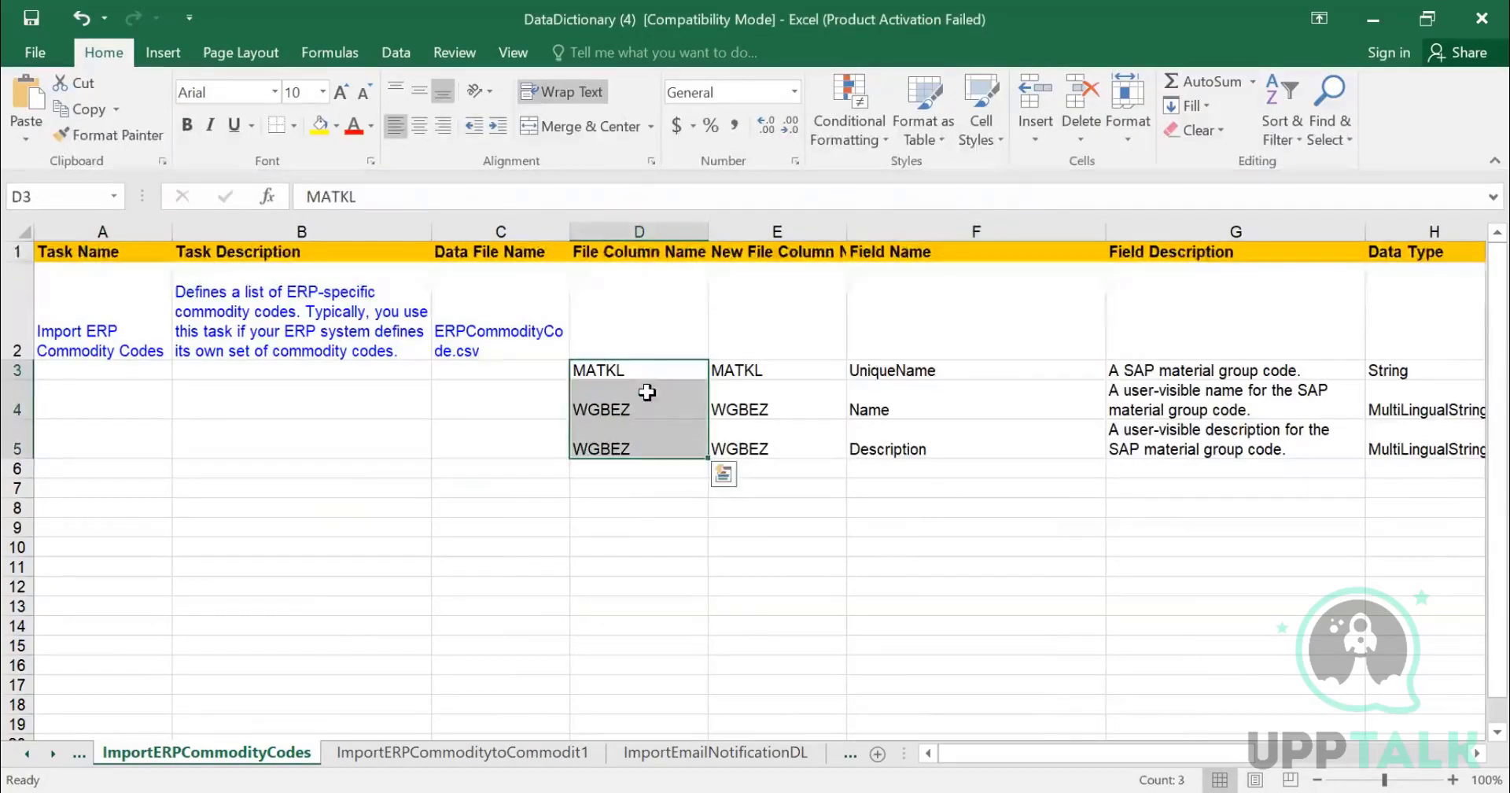
pyautogui.click(921, 387)
pyautogui.click(1140, 370)
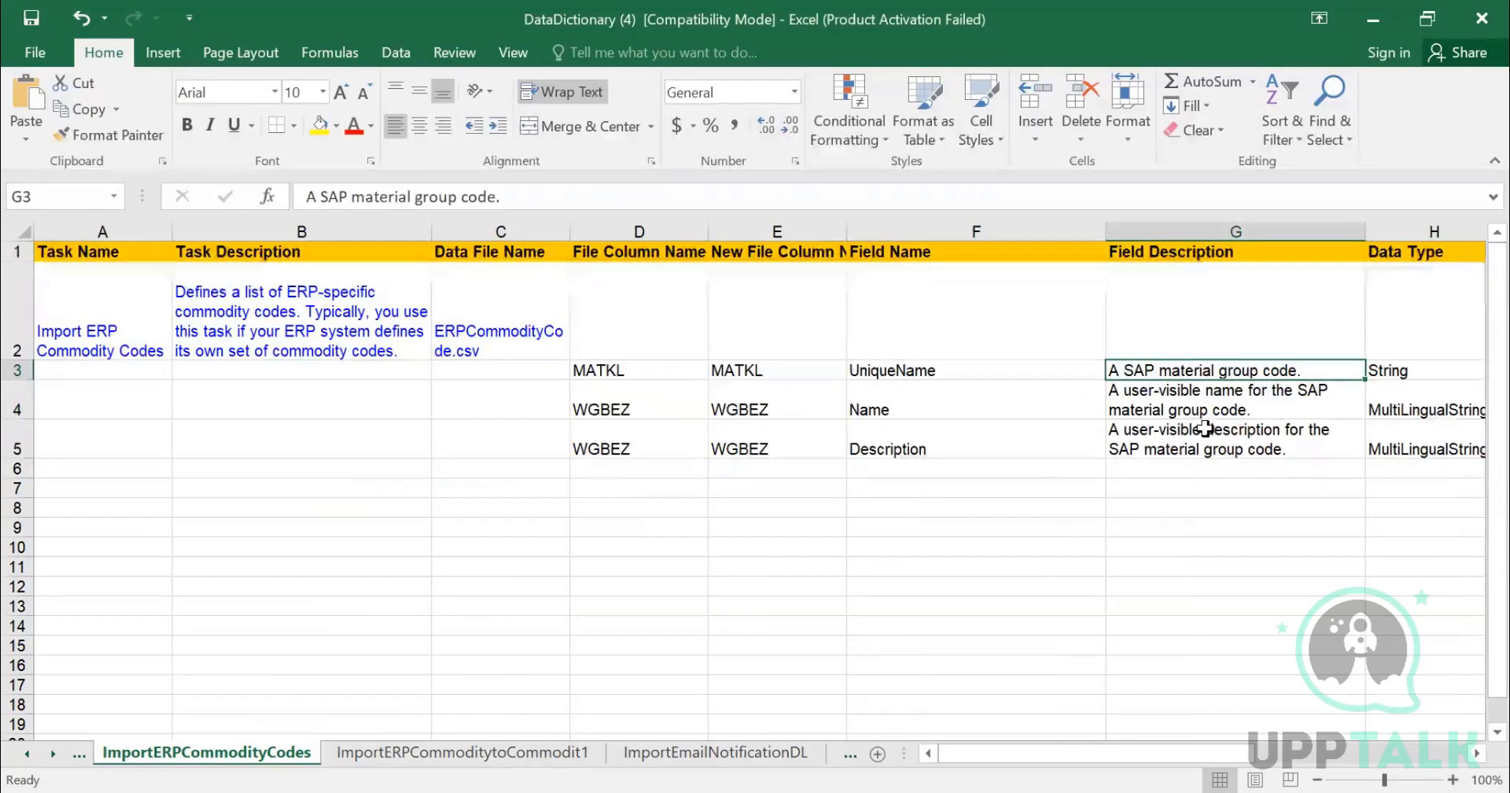
# - Review each field's description, data type, string length, sample values, required and allow-null columns
pyautogui.press('Left')
pyautogui.press('Left')
pyautogui.press('Left')
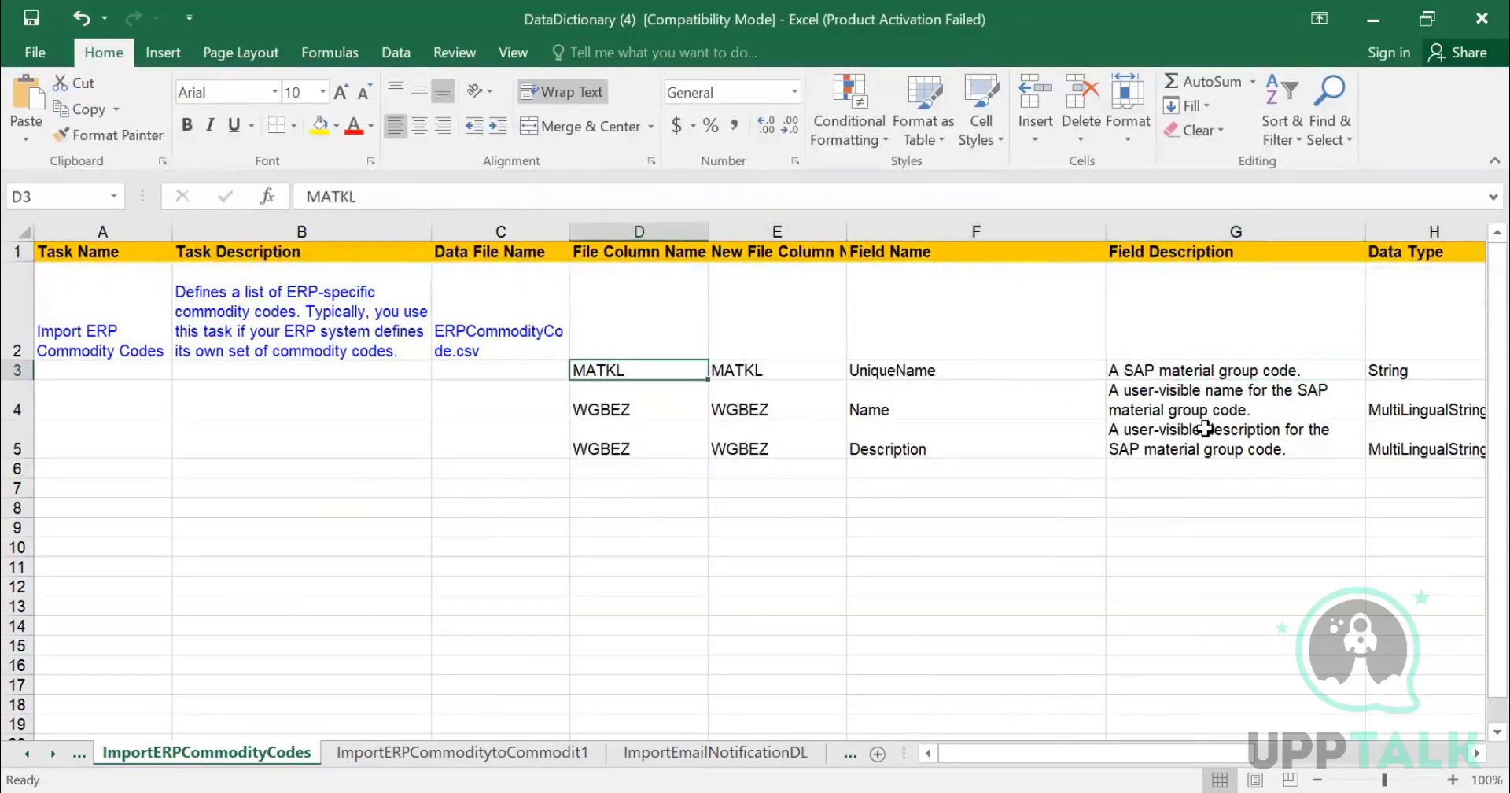
pyautogui.press('Right')
pyautogui.press('Right')
pyautogui.press('Right')
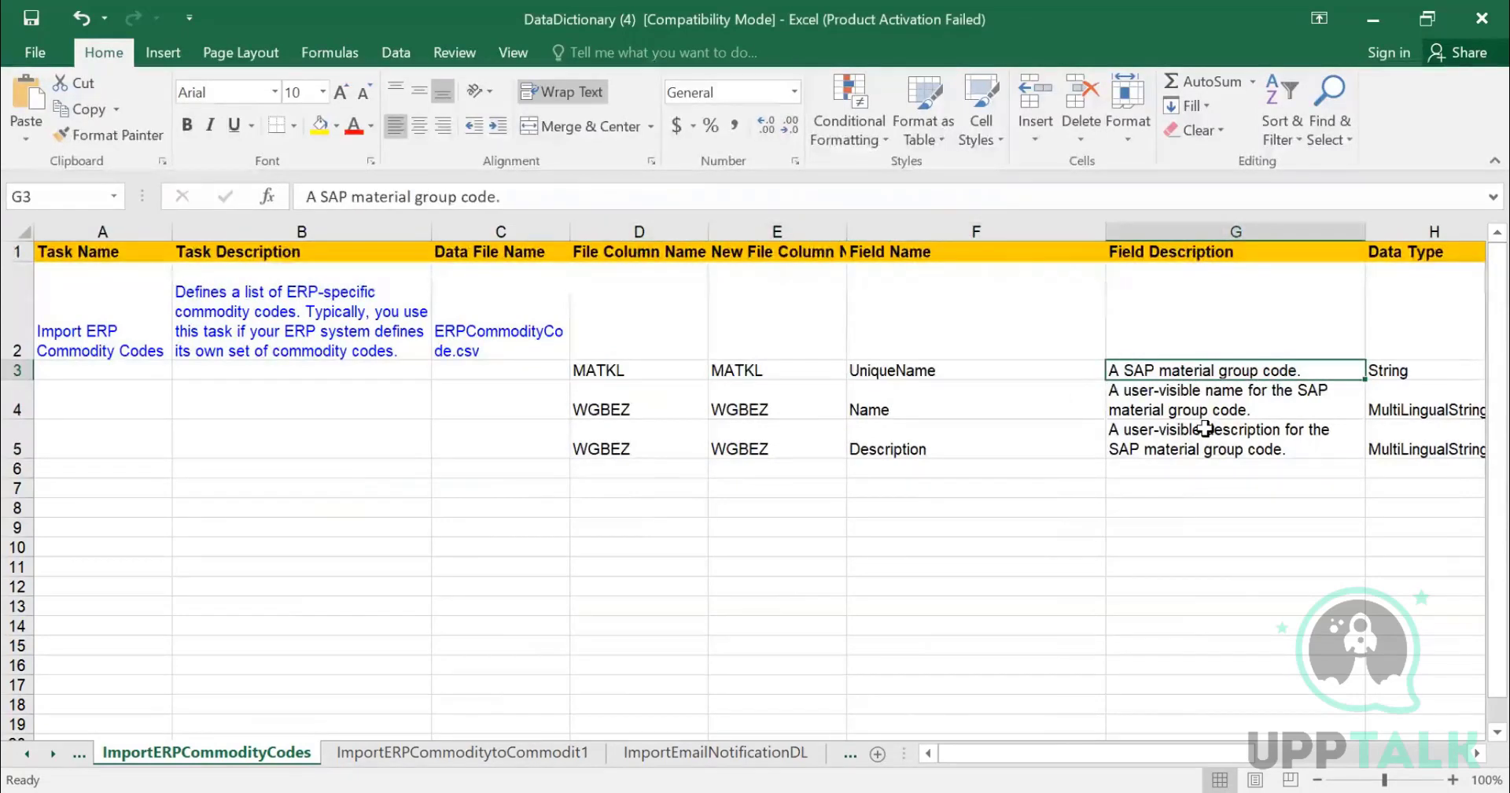
pyautogui.press('Down')
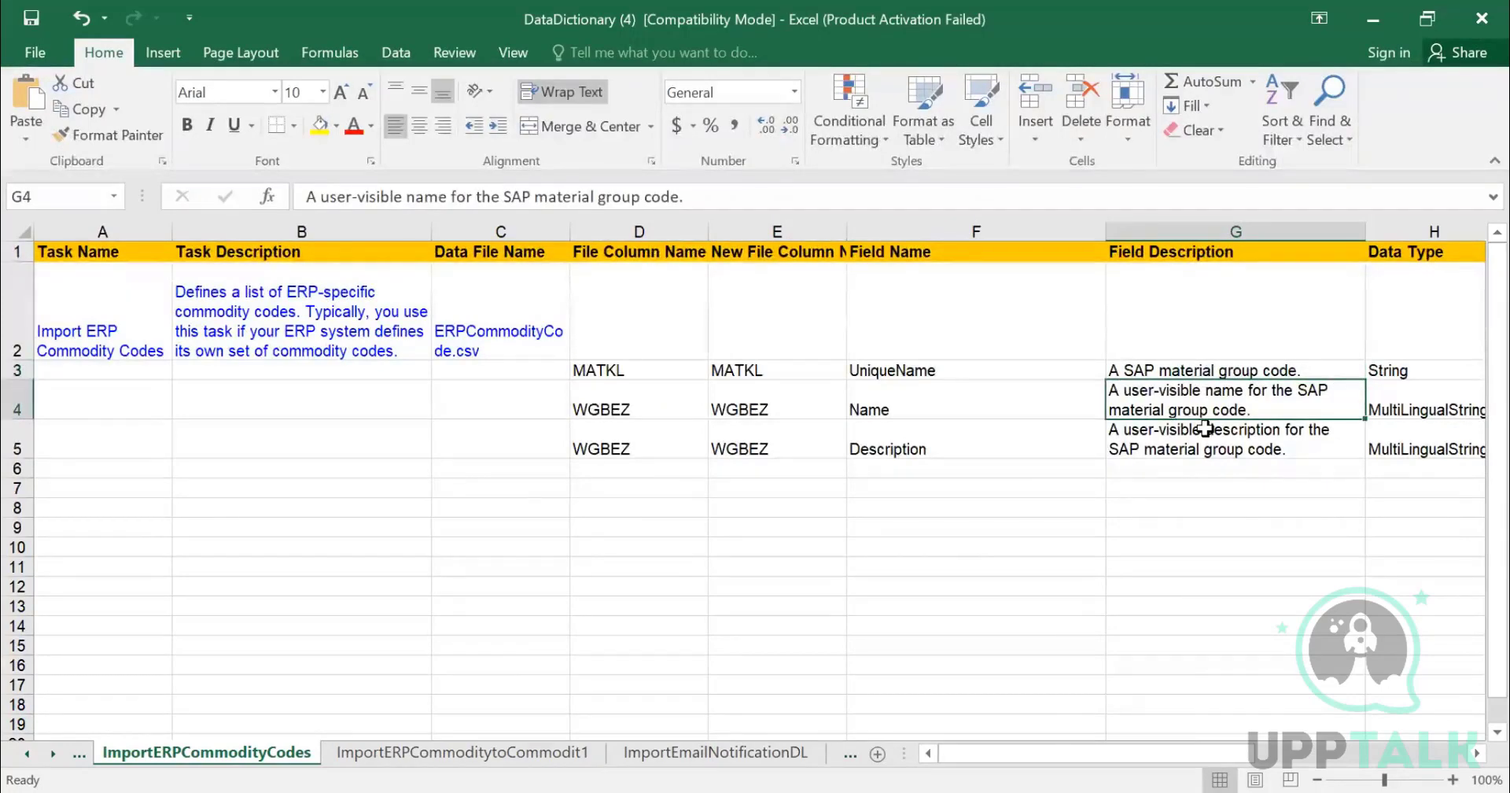
pyautogui.press('Down')
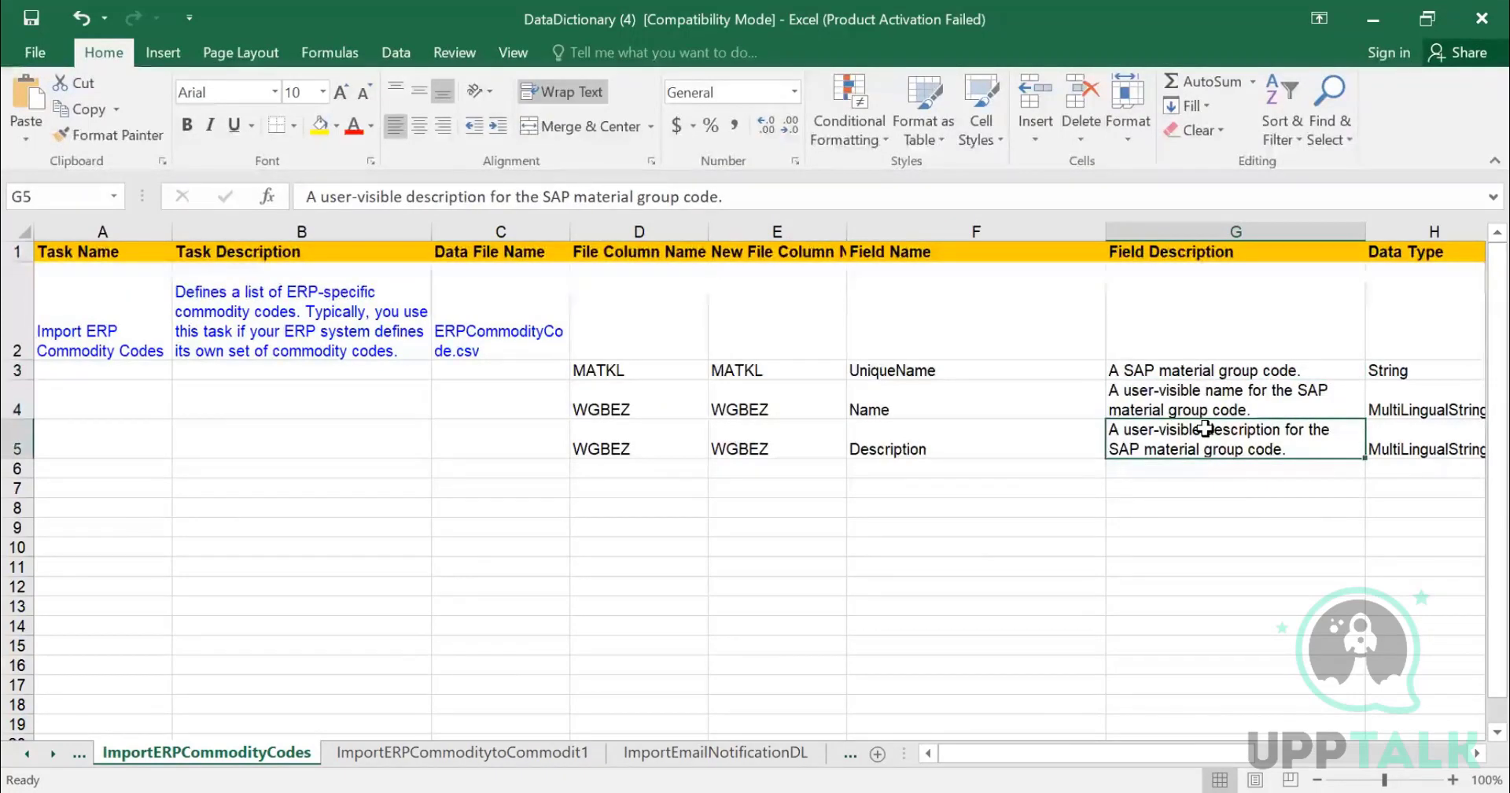
pyautogui.press('Left')
pyautogui.press('Up')
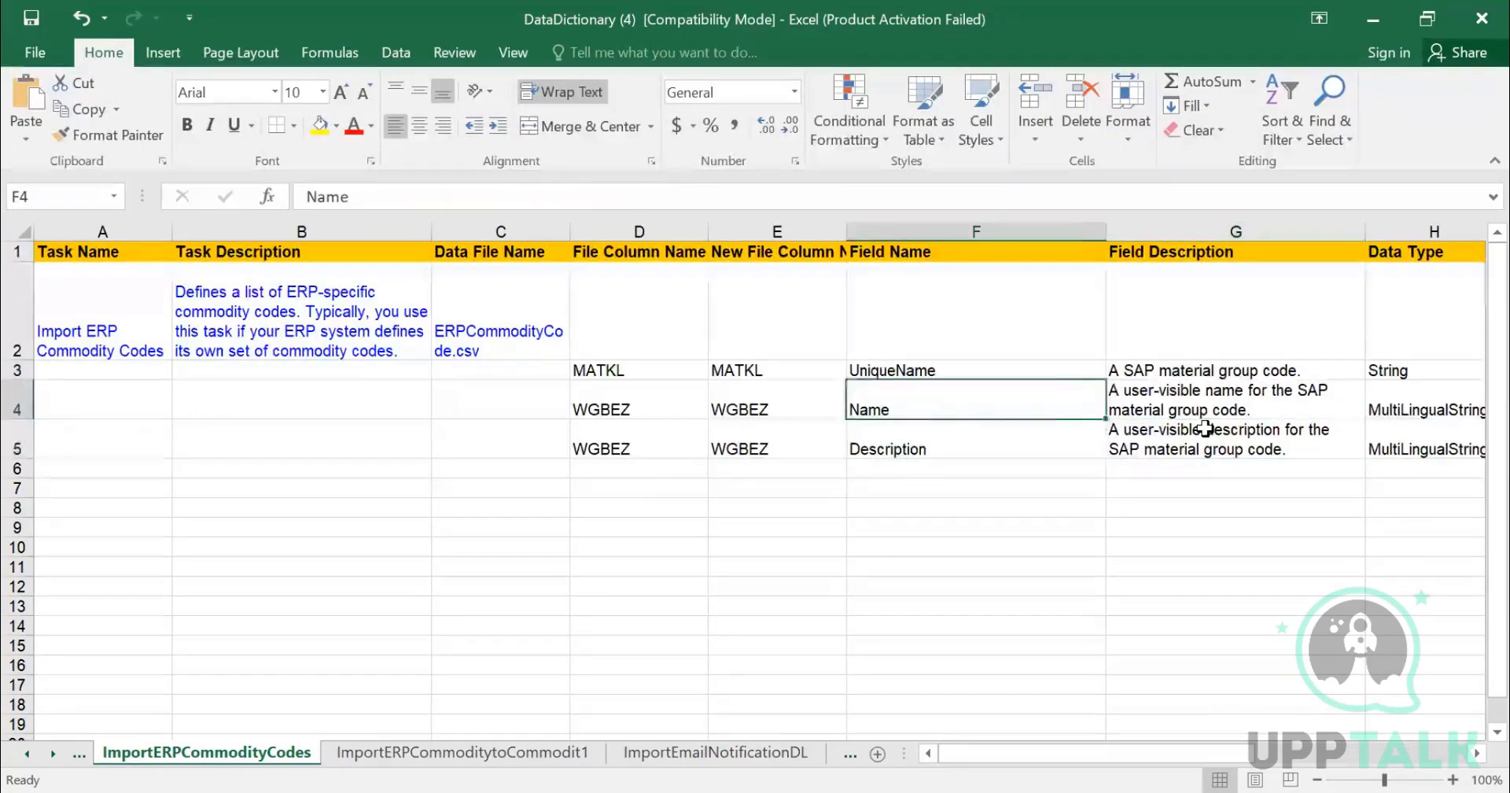
pyautogui.press('Right')
pyautogui.press('Down')
pyautogui.press('Right')
pyautogui.press('Right')
pyautogui.press('Right')
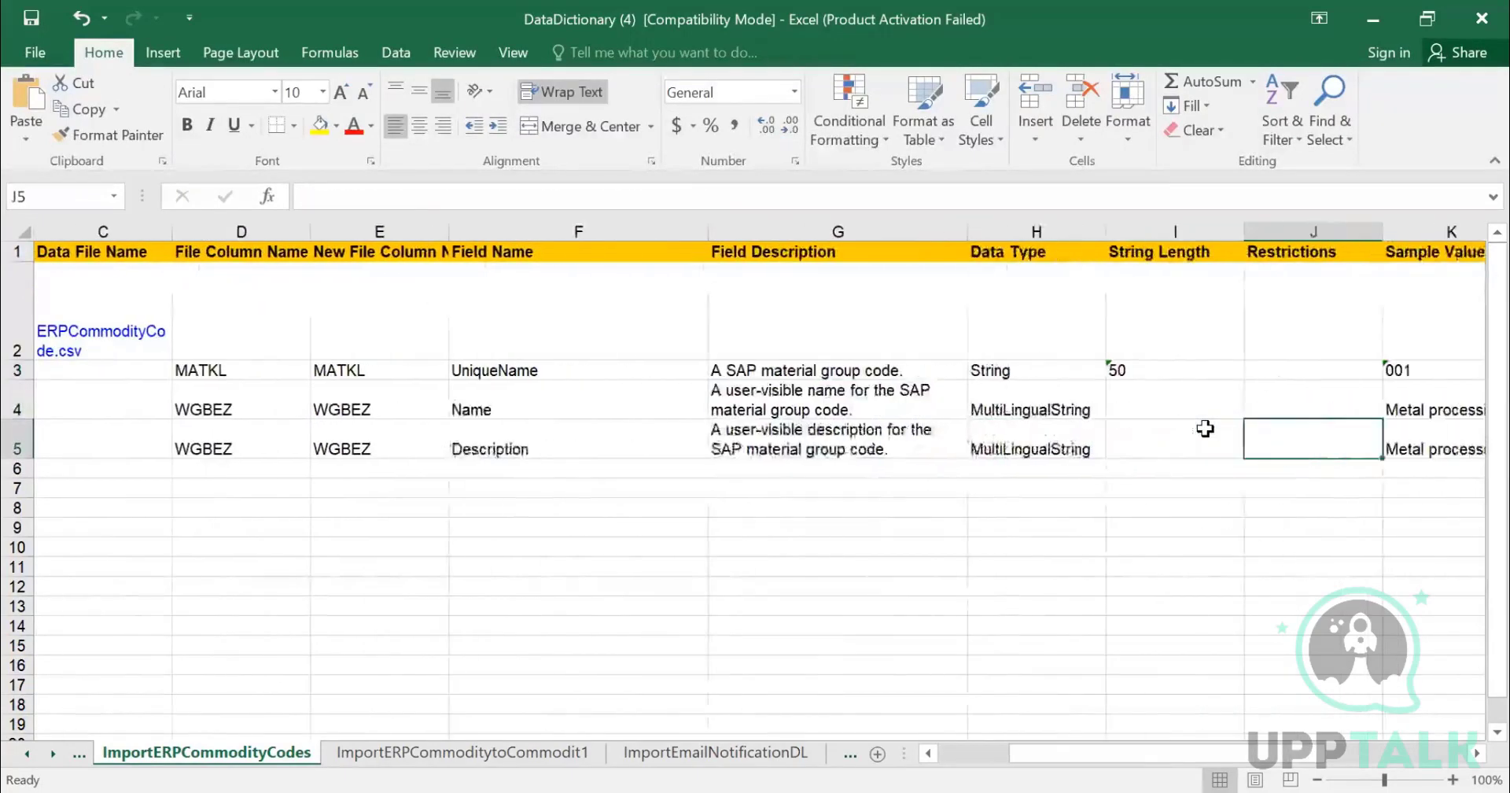
pyautogui.press('Right')
pyautogui.press('Left')
pyautogui.press('Right')
pyautogui.press('Right')
pyautogui.press('Right')
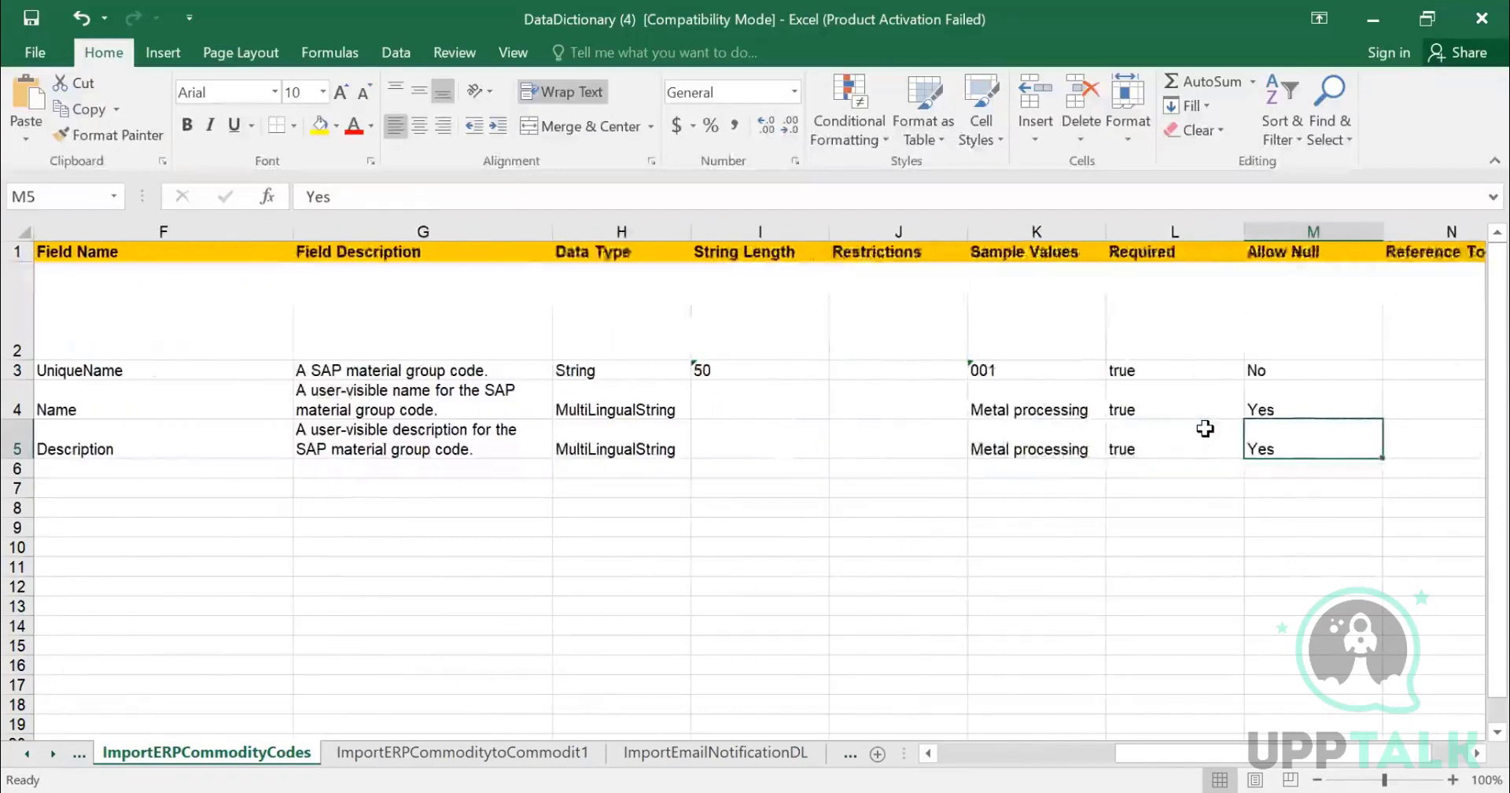
pyautogui.press('Up')
pyautogui.press('Down')
pyautogui.press('Right')
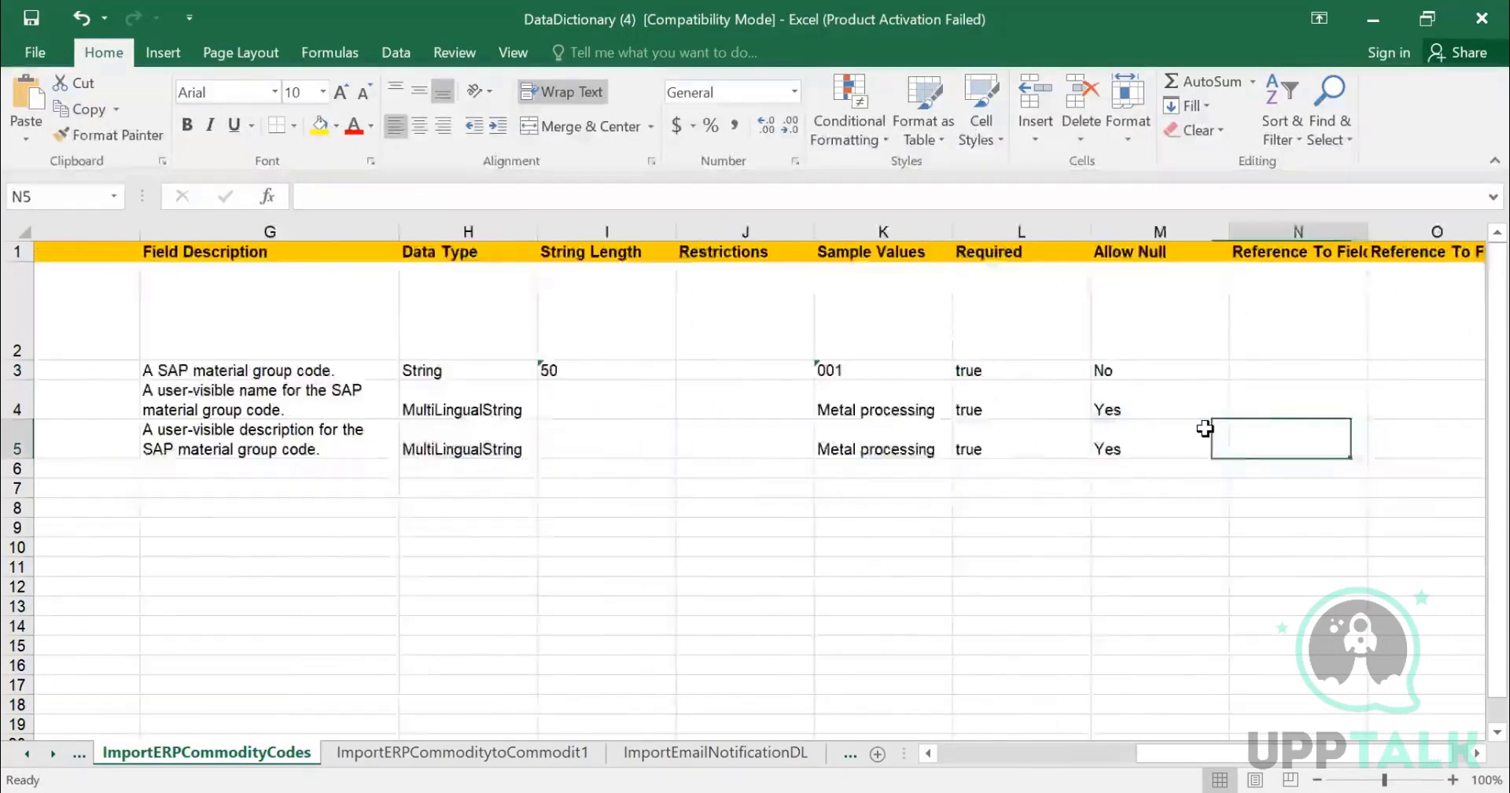
pyautogui.press('Right')
# - Move back across the sheet rechecking sample values, string lengths and the task name and description columns
pyautogui.press('Left')
pyautogui.press('Left')
pyautogui.press('Left')
pyautogui.press('Left')
pyautogui.press('Up')
pyautogui.press('Up')
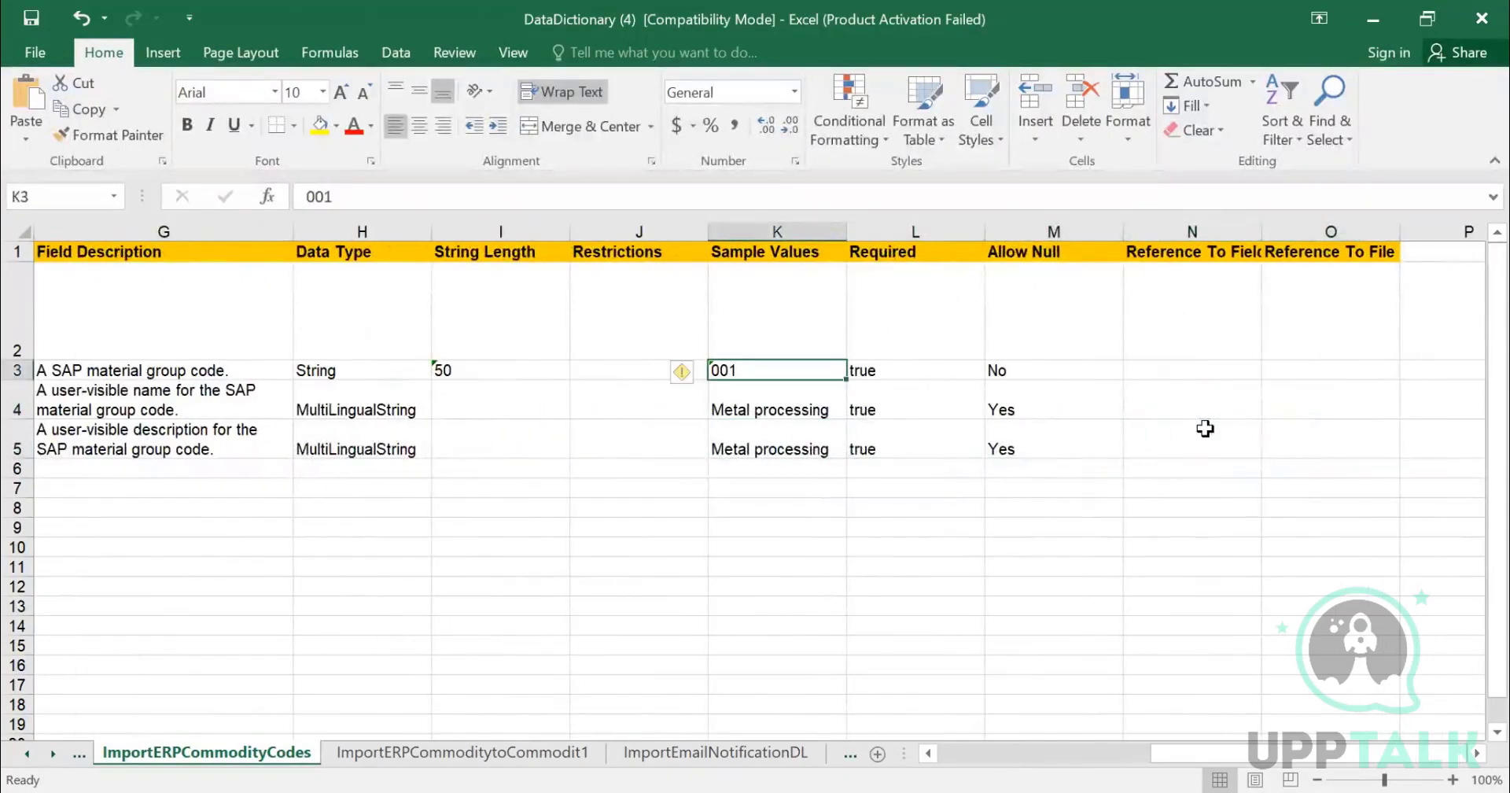
pyautogui.press('Down')
pyautogui.press('Down')
pyautogui.press('Down')
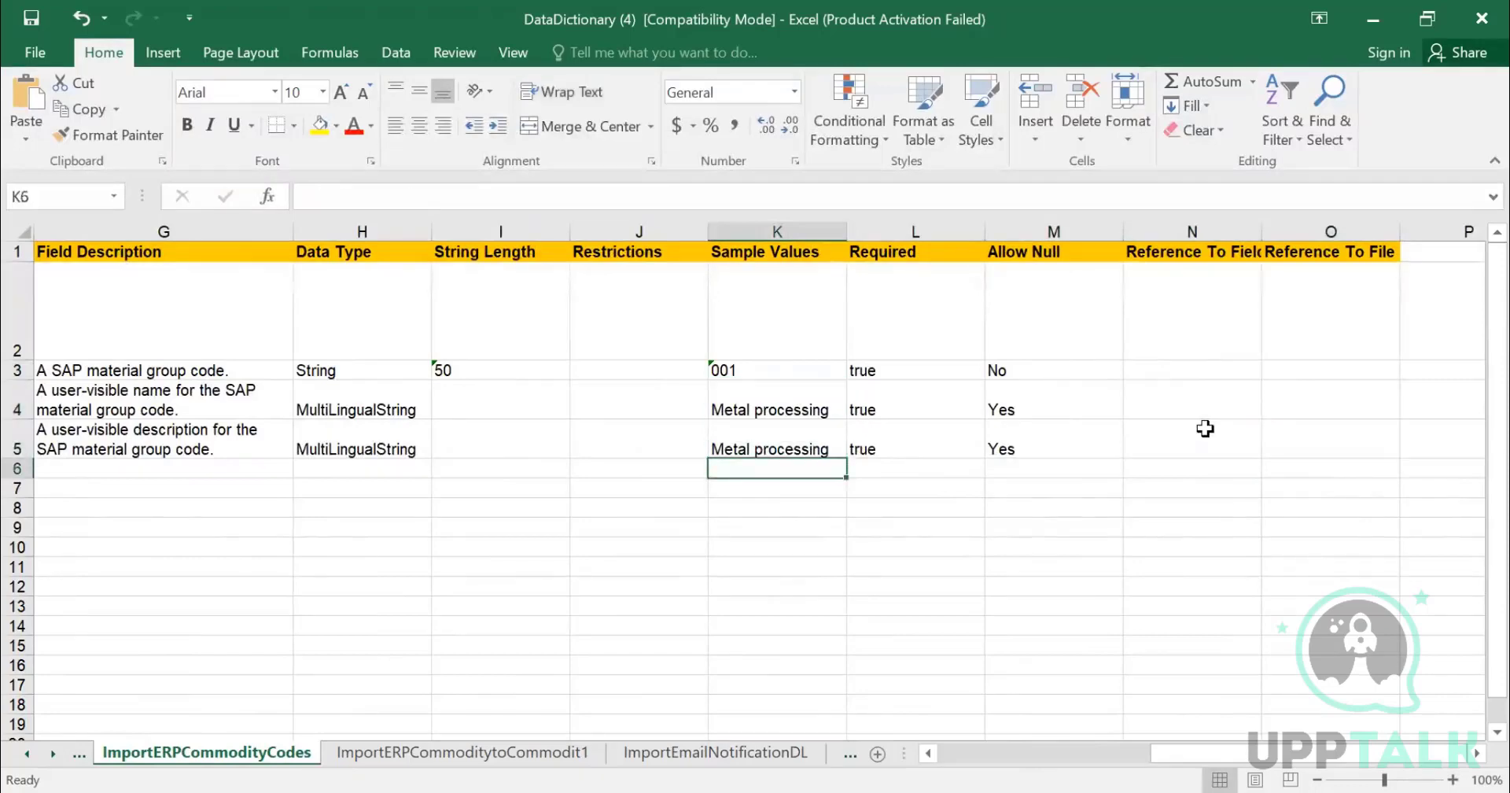
pyautogui.press('Up')
pyautogui.press('Left')
pyautogui.press('Left')
pyautogui.press('Left')
pyautogui.press('Right')
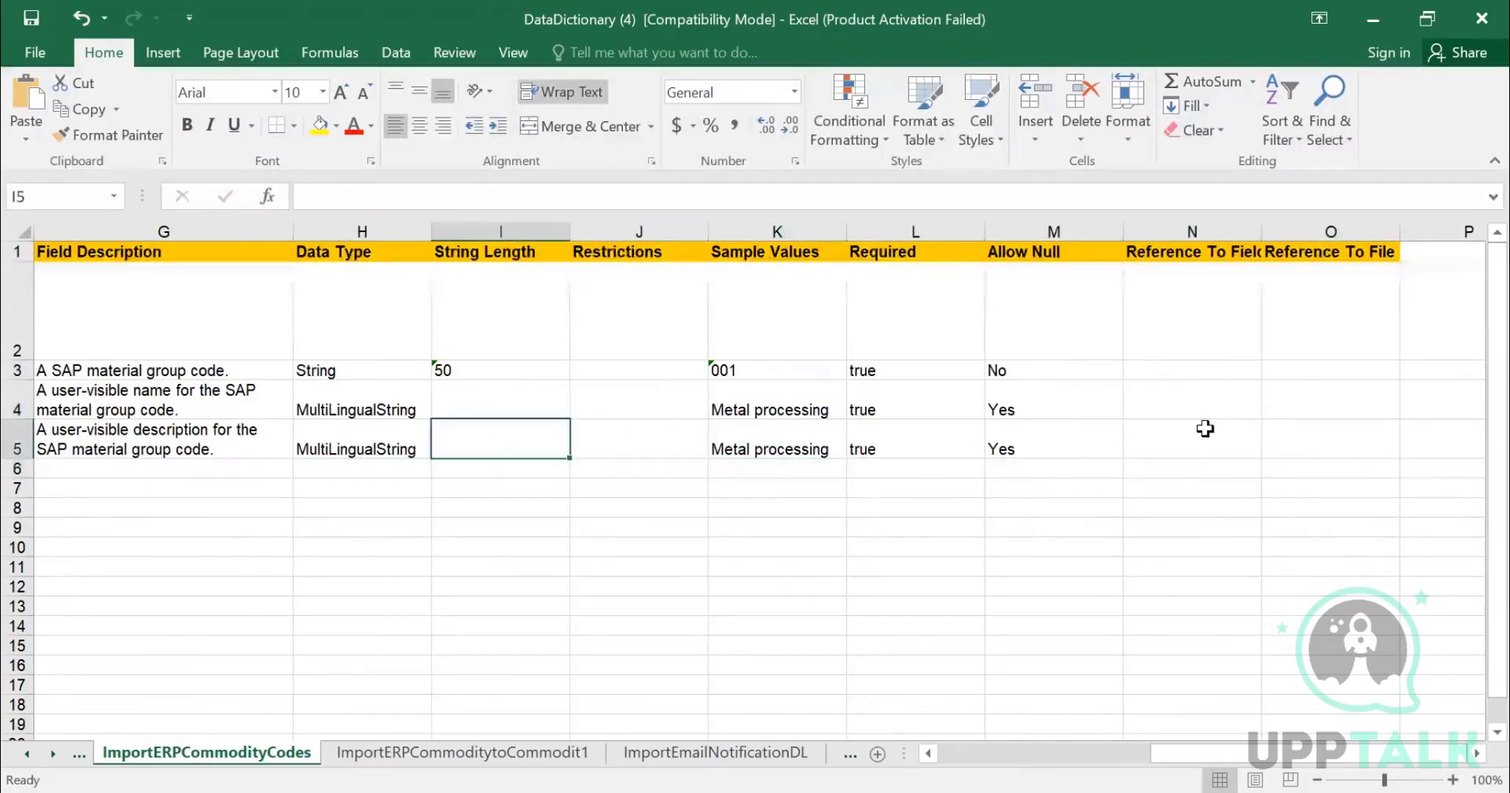
pyautogui.press('Up')
pyautogui.press('Up')
pyautogui.press('Left')
pyautogui.press('Left')
pyautogui.press('Left')
pyautogui.press('Left')
pyautogui.press('Left')
pyautogui.press('Left')
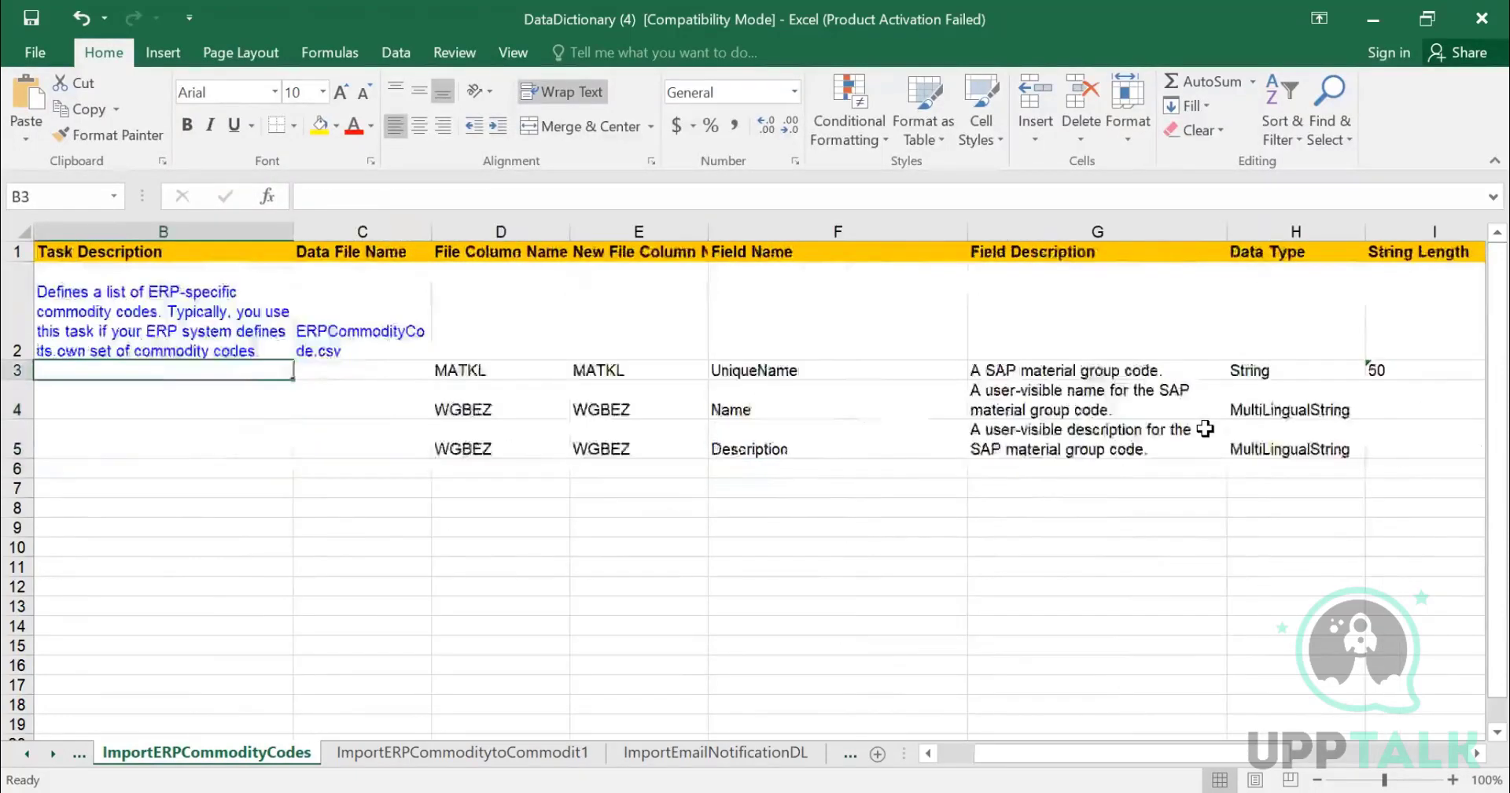
pyautogui.press('Right')
pyautogui.press('Right')
pyautogui.press('Right')
pyautogui.press('Right')
pyautogui.press('Right')
pyautogui.press('Right')
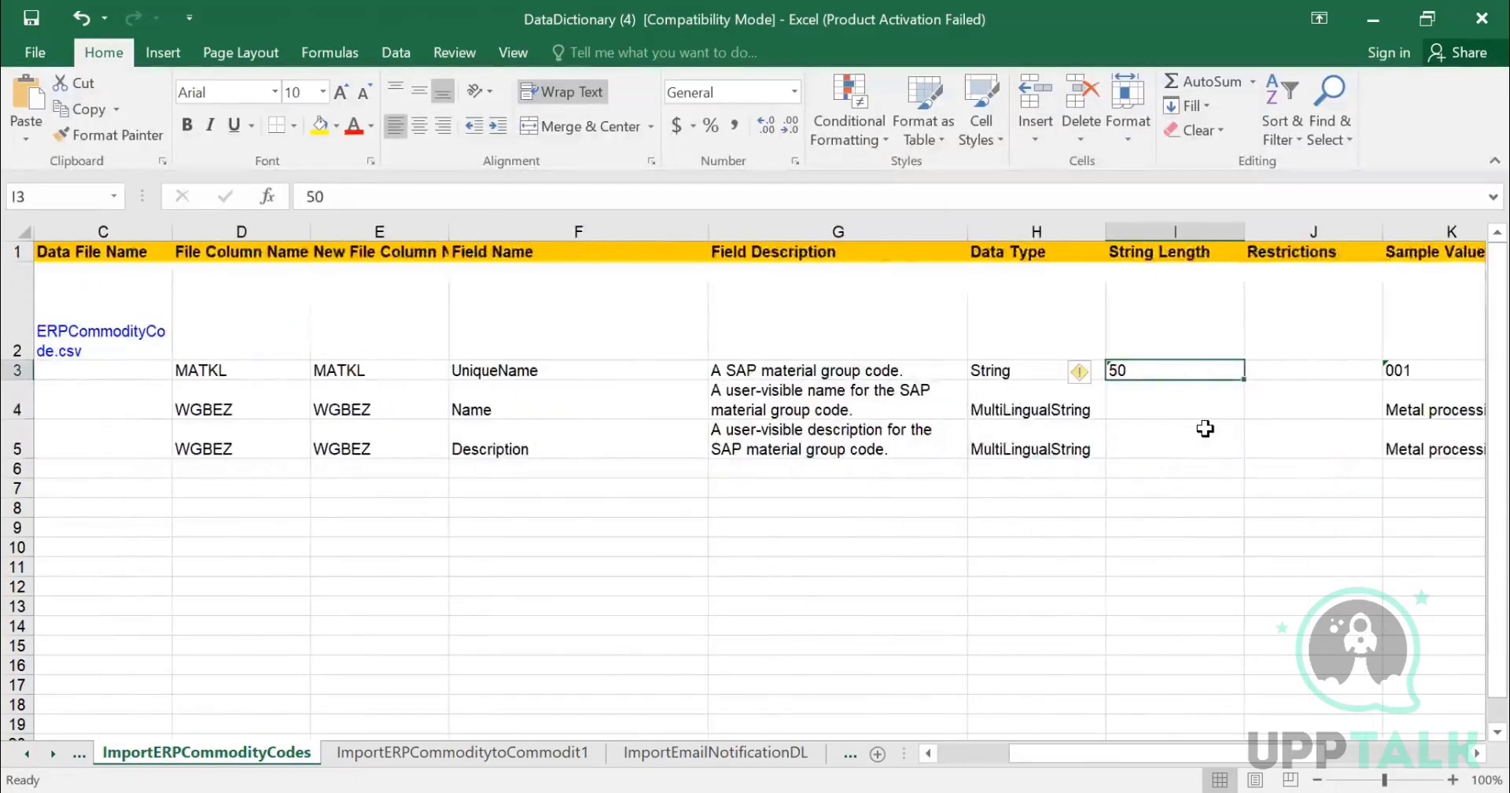
pyautogui.press('Down')
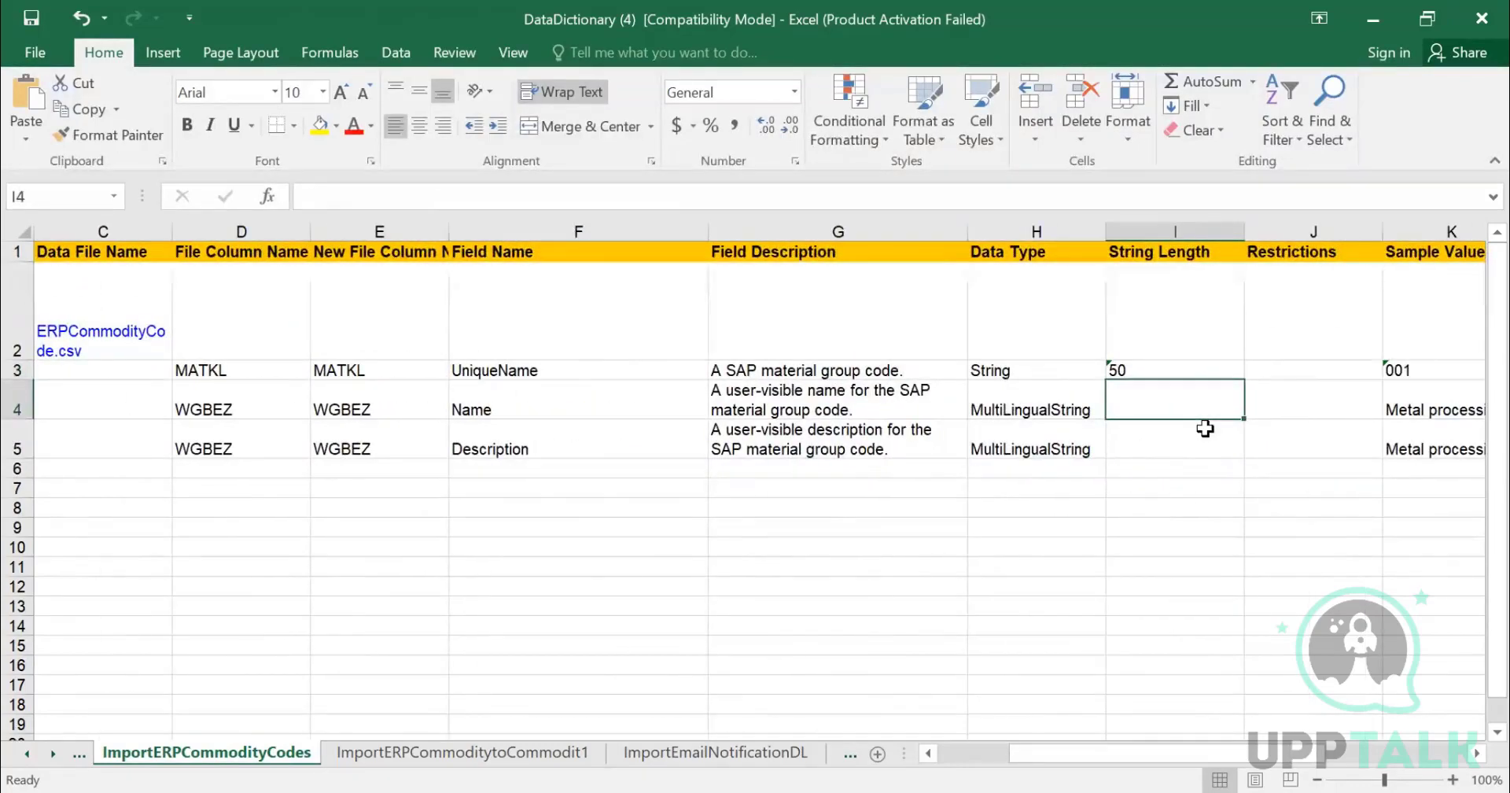
pyautogui.press('Left')
pyautogui.press('Left')
pyautogui.press('Left')
pyautogui.press('Left')
pyautogui.press('Left')
pyautogui.press('Left')
pyautogui.press('Left')
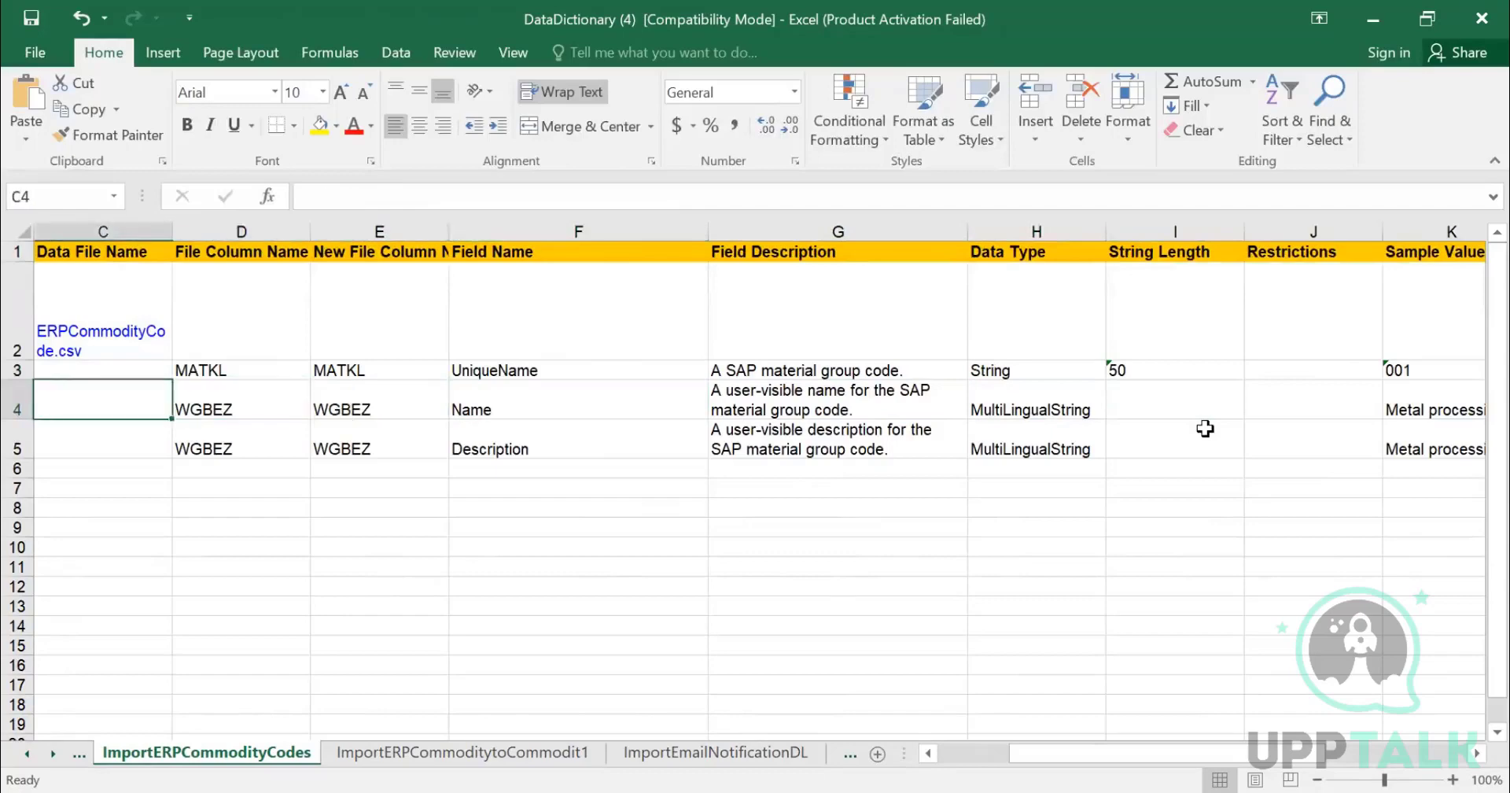
pyautogui.press('Left')
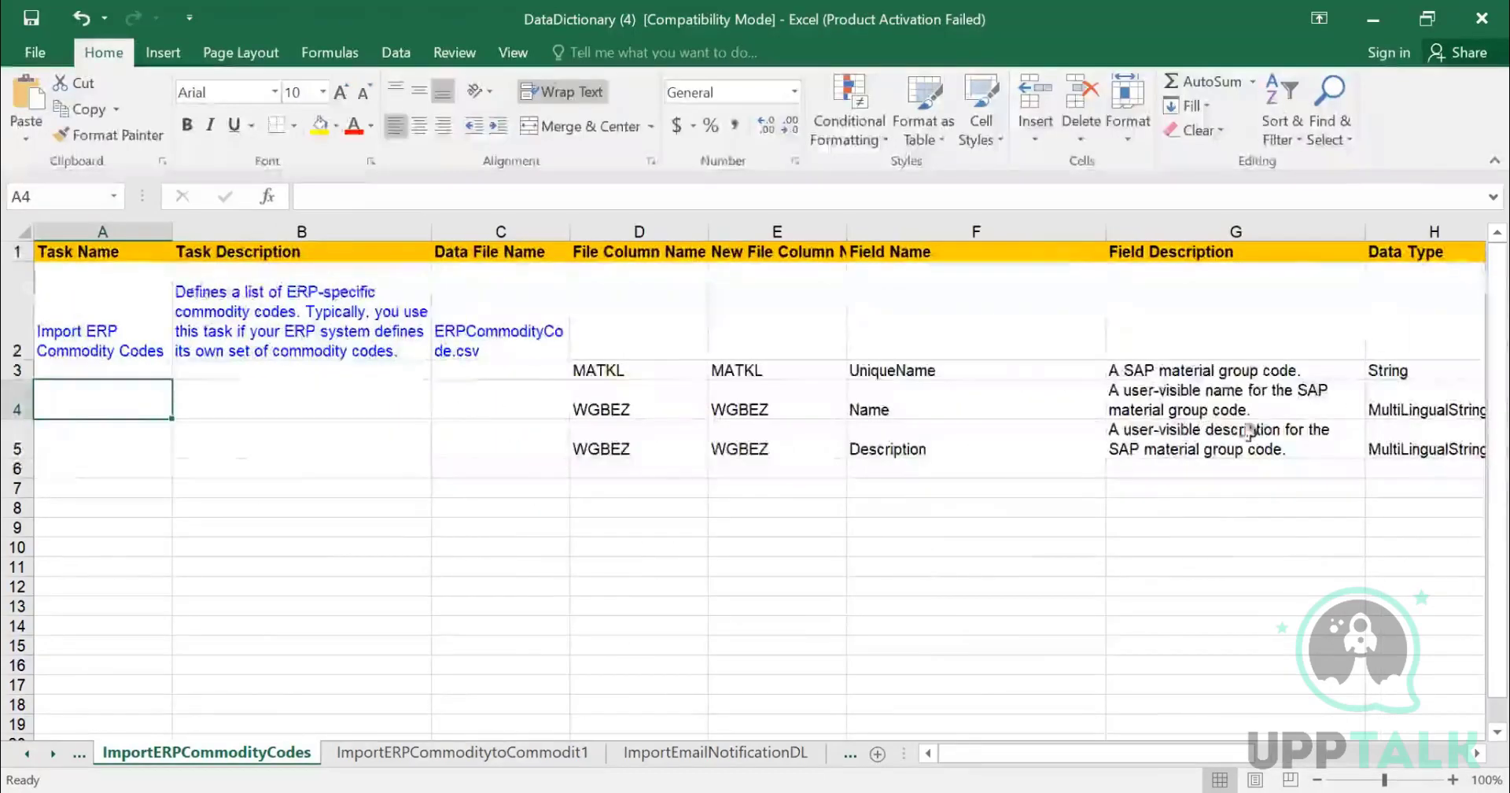